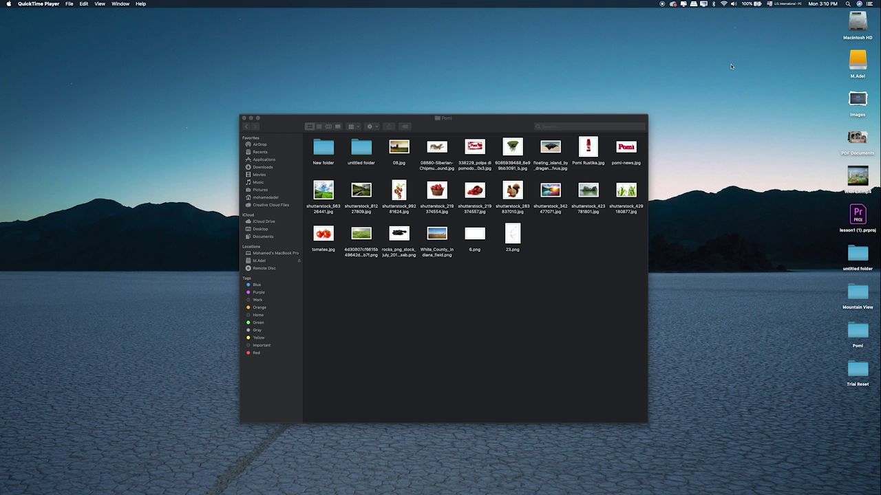
# Step: Preview the Pomi Rustika bottle and Pomi cans images in Finder
pyautogui.click(580, 148)
pyautogui.press('space')
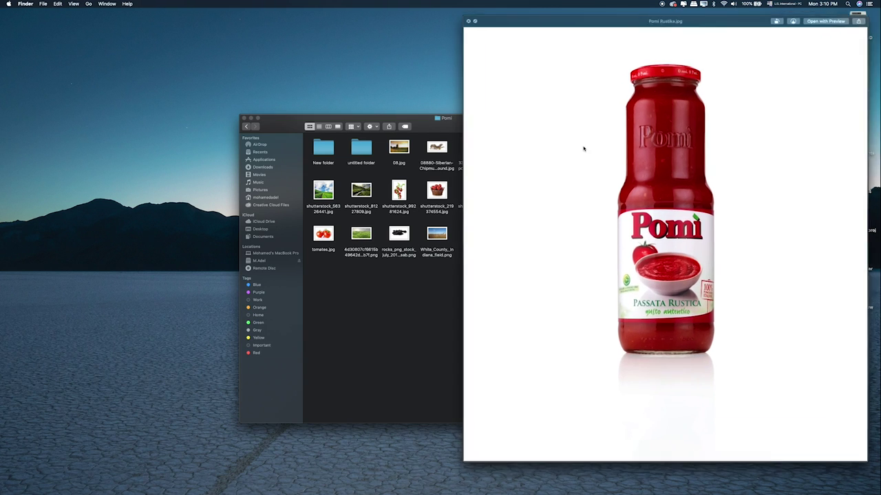
pyautogui.moveTo(616, 21); pyautogui.dragTo(356, 26)
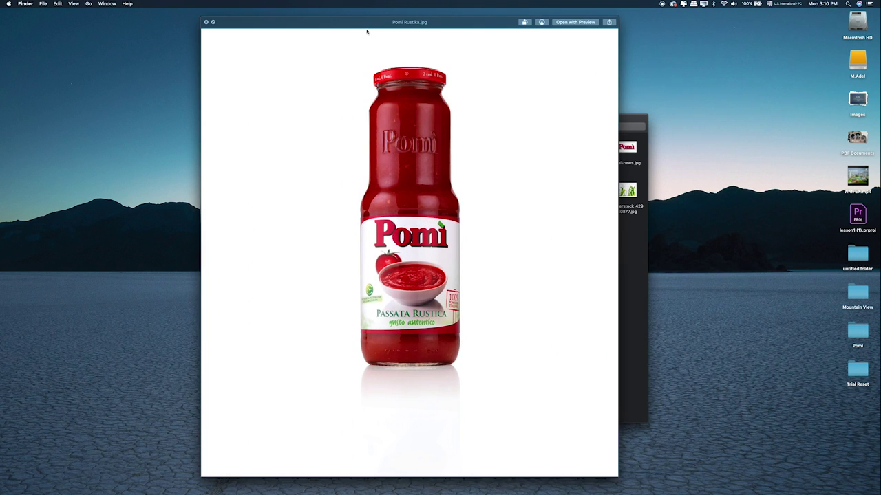
pyautogui.press('space')
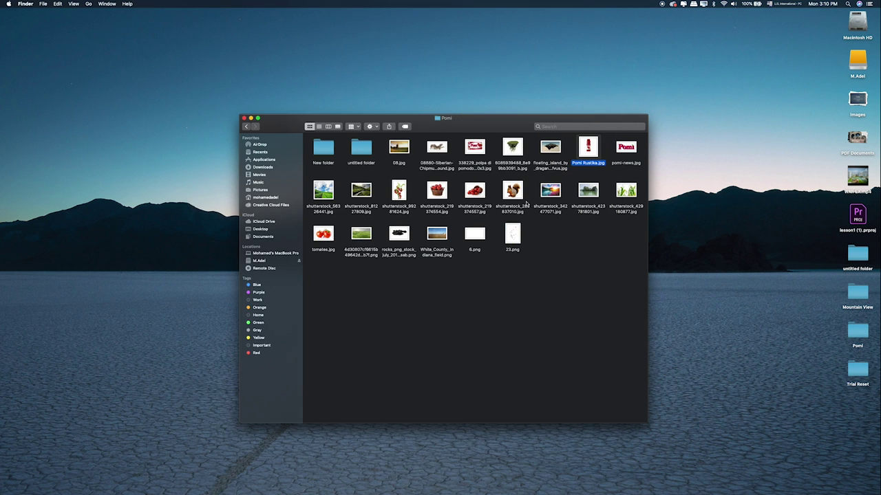
pyautogui.click(478, 159)
pyautogui.press('space')
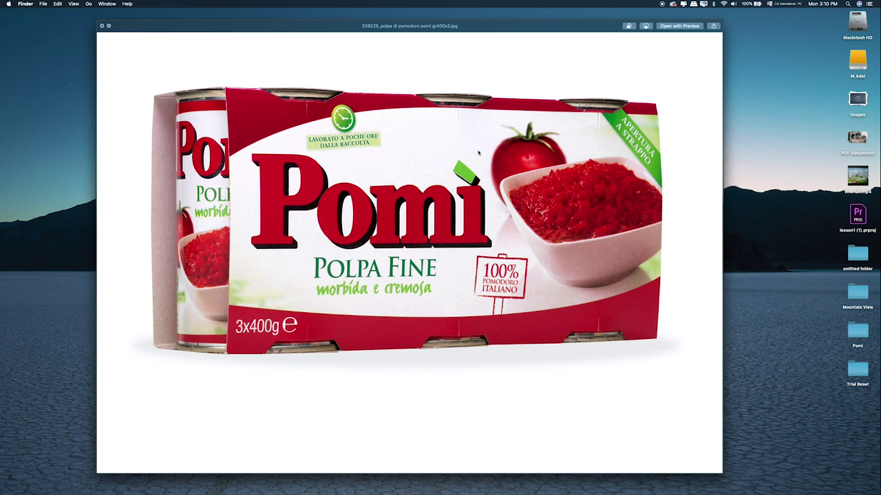
pyautogui.press('space')
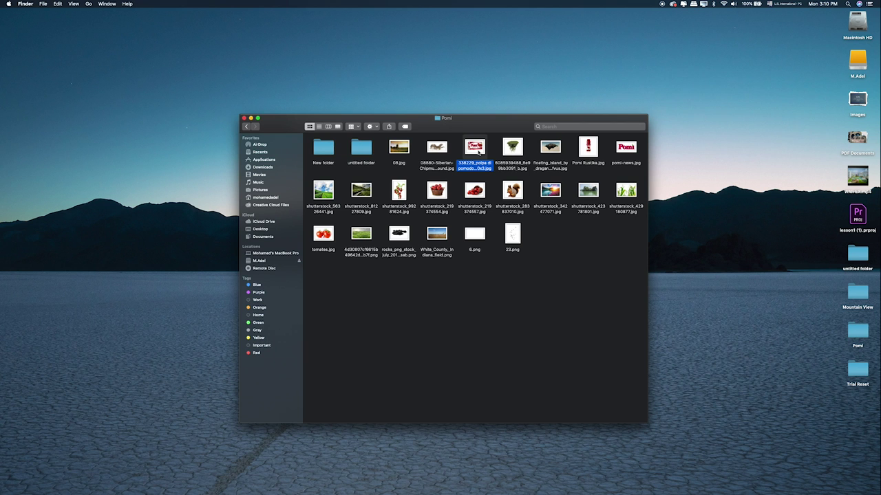
pyautogui.click(413, 231)
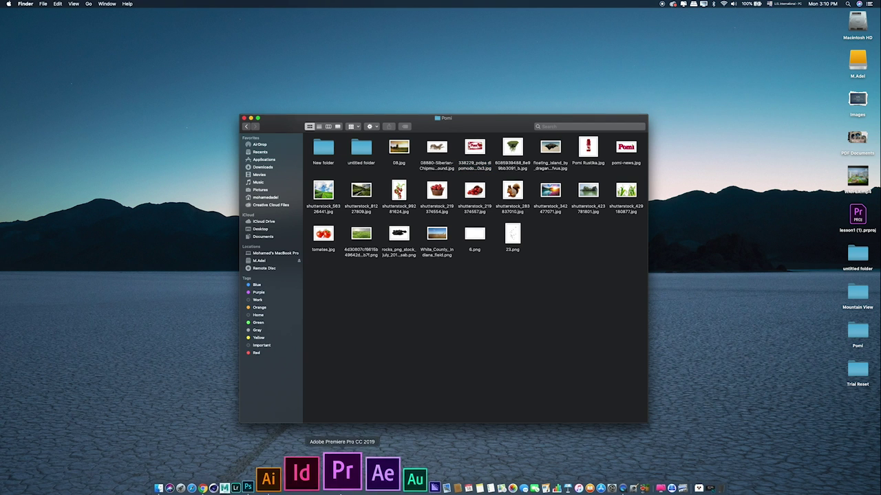
# Step: Create a new 1920 × 1080 px, 300 ppi document named Tomato
pyautogui.click(311, 480)
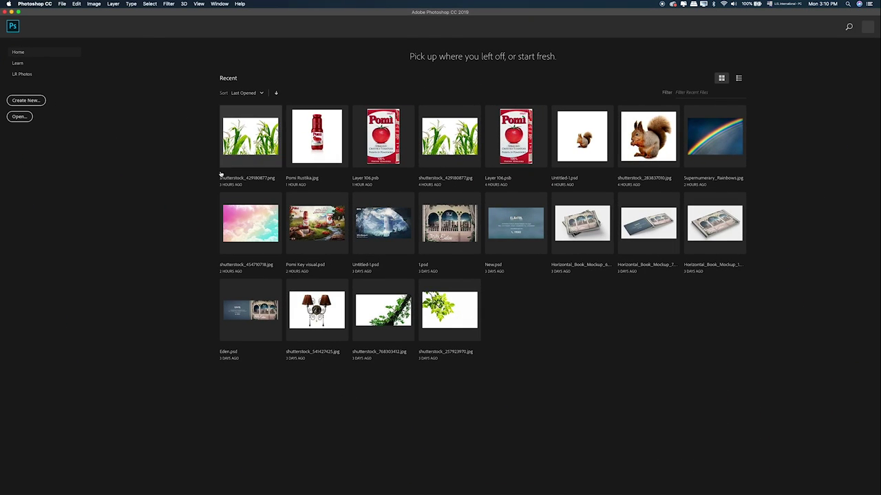
pyautogui.click(63, 3)
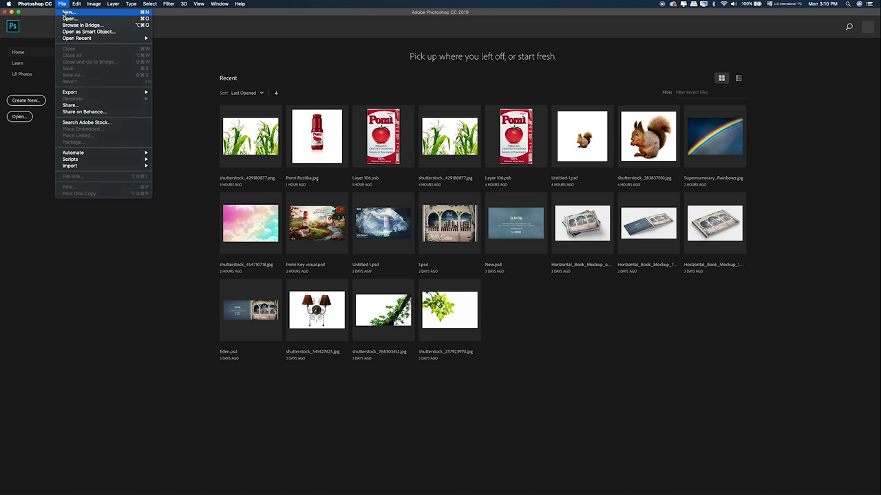
pyautogui.click(66, 11)
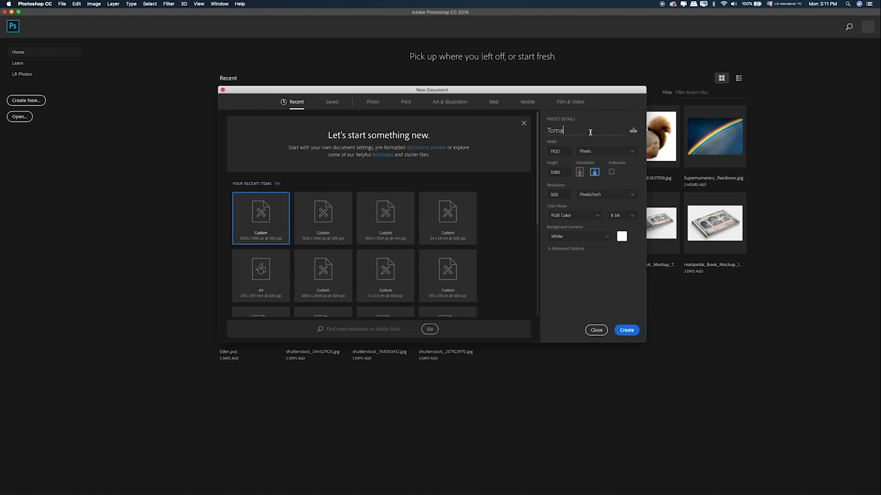
pyautogui.write('Tomato')
pyautogui.click(626, 330)
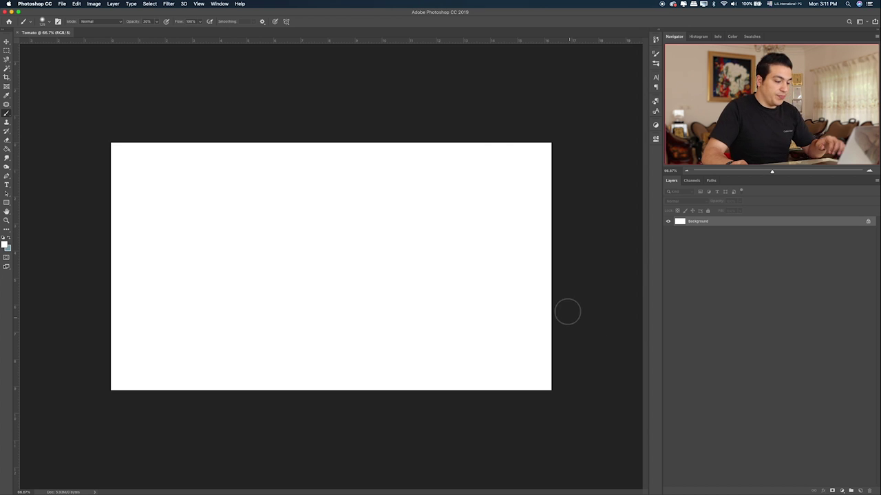
# Step: Fit the canvas to the window, then find and preview the river landscape photo in the untitled folder
pyautogui.press('super+0')
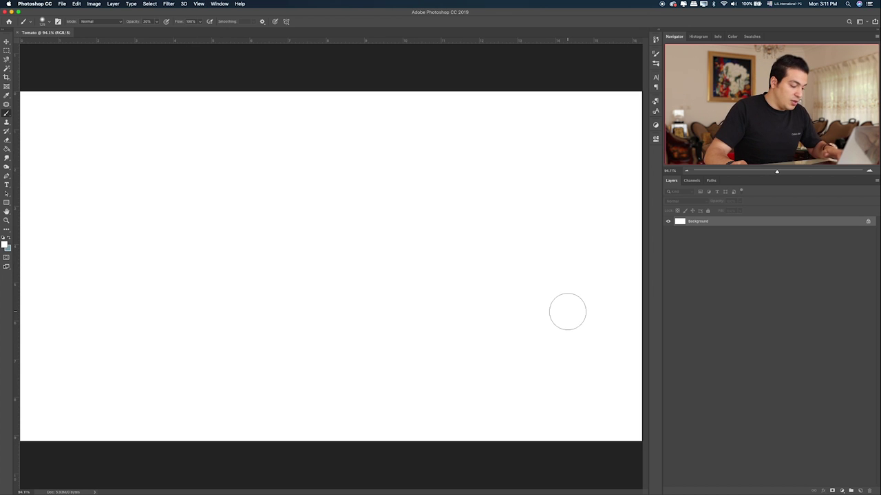
pyautogui.press('super+Tab')
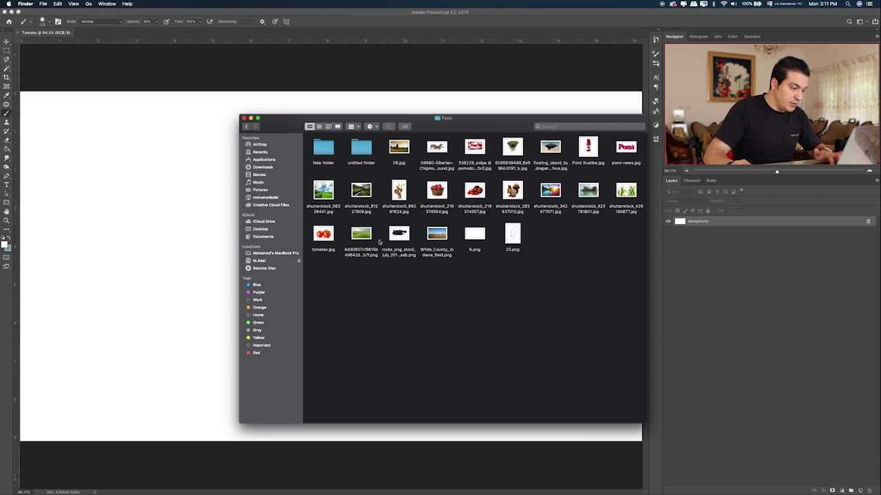
pyautogui.click(361, 234)
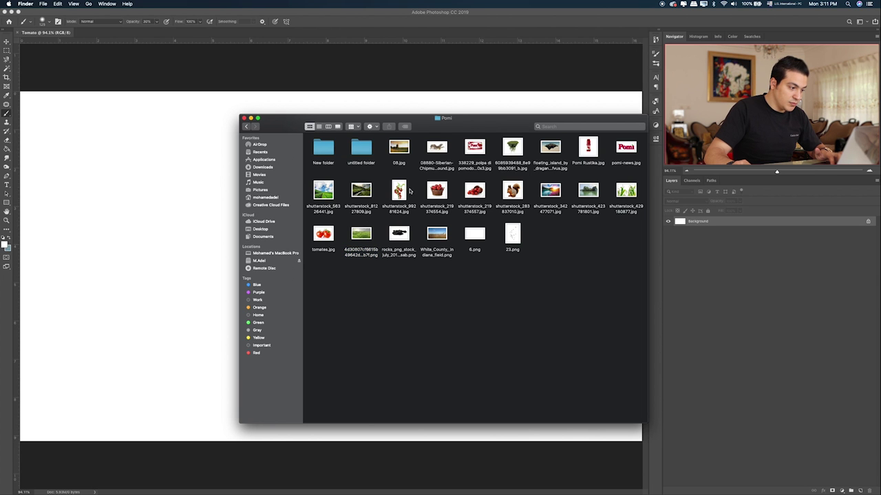
pyautogui.doubleClick(362, 148)
pyautogui.click(523, 194)
pyautogui.press('space')
pyautogui.press('space')
# Step: Place the river landscape photo, scaled to the full canvas width and shifted up
pyautogui.moveTo(523, 195); pyautogui.dragTo(204, 223)
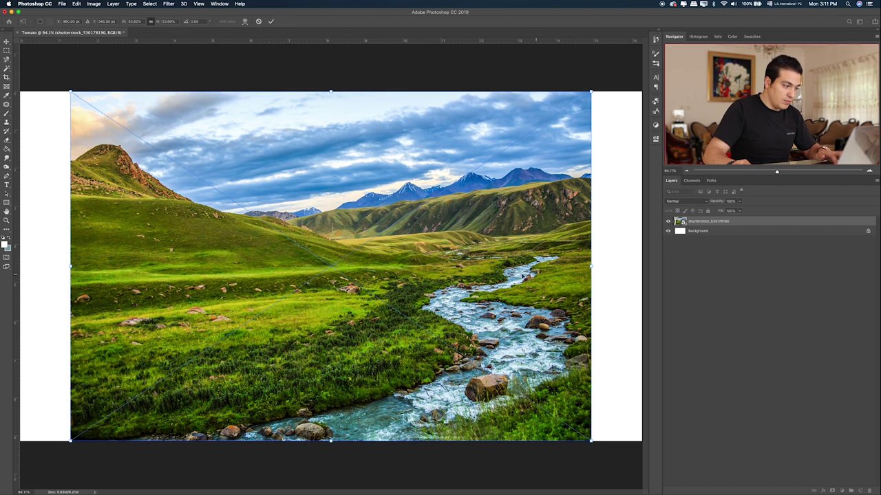
pyautogui.moveTo(593, 267)
pyautogui.mouseDown()
pyautogui.moveTo(642, 265)
pyautogui.moveTo(611, 295)
pyautogui.mouseUp()
pyautogui.moveTo(330, 91)
pyautogui.mouseDown()
pyautogui.moveTo(331, 119)
pyautogui.moveTo(331, 92)
pyautogui.mouseUp()
pyautogui.moveTo(397, 164); pyautogui.dragTo(397, 135)
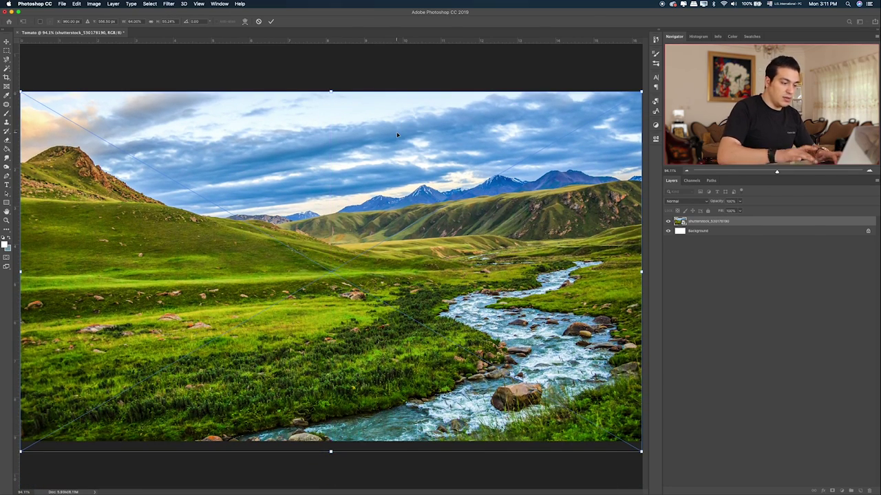
pyautogui.press('Return')
pyautogui.press('b')
pyautogui.press('super+Tab')
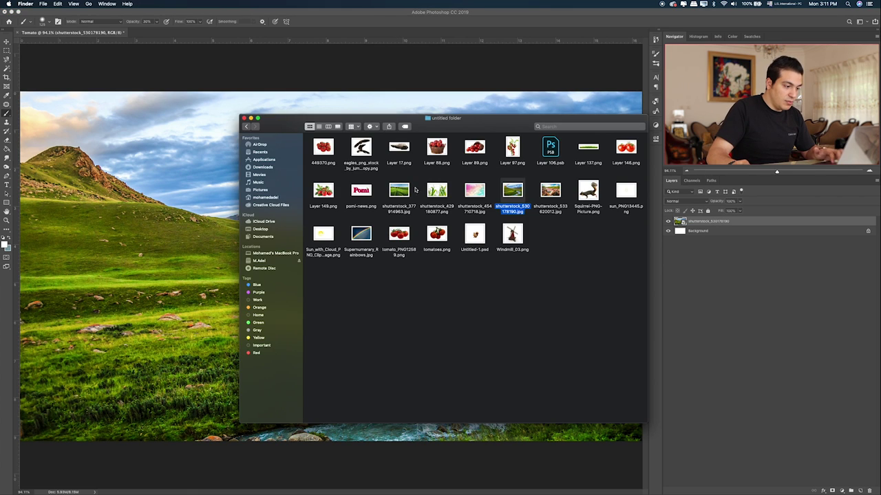
pyautogui.click(550, 191)
# Step: Place the green field photo over the river, stretched to canvas width and nudged down
pyautogui.press('space')
pyautogui.press('space')
pyautogui.click(399, 191)
pyautogui.press('space')
pyautogui.press('space')
pyautogui.moveTo(399, 190)
pyautogui.mouseDown()
pyautogui.moveTo(151, 250)
pyautogui.moveTo(165, 248)
pyautogui.mouseUp()
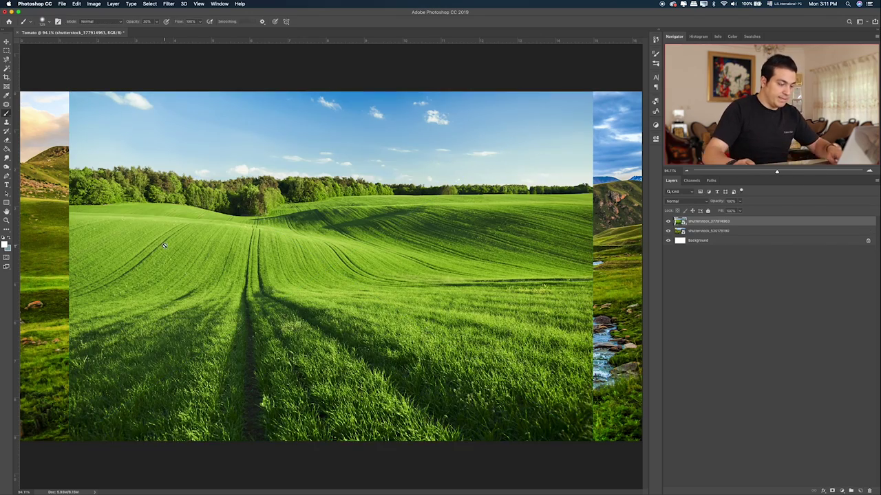
pyautogui.moveTo(592, 265); pyautogui.dragTo(640, 262)
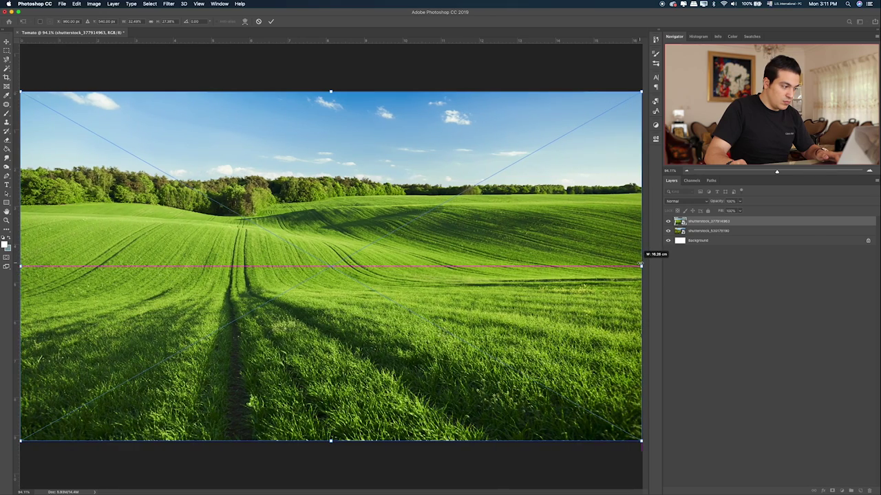
pyautogui.moveTo(461, 213); pyautogui.dragTo(460, 231)
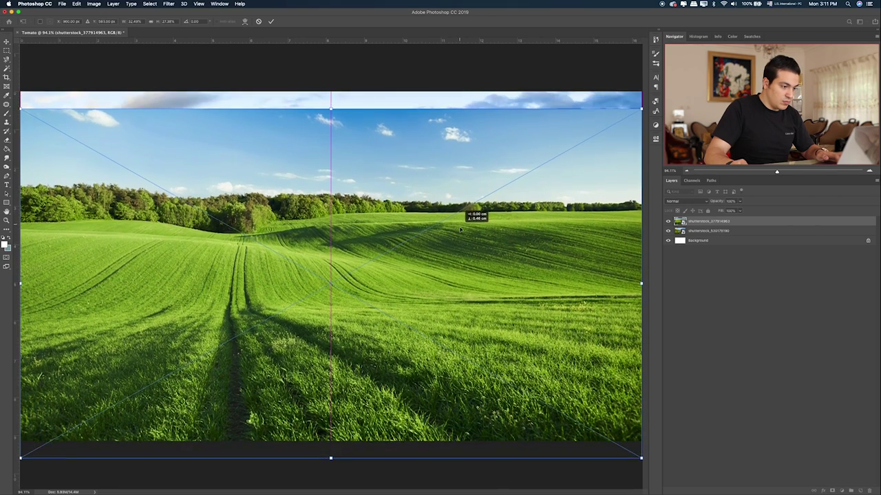
pyautogui.press('Return')
# Step: Add a mask to the field layer and paint black to reveal the rocky stream
pyautogui.press('b')
pyautogui.click(833, 490)
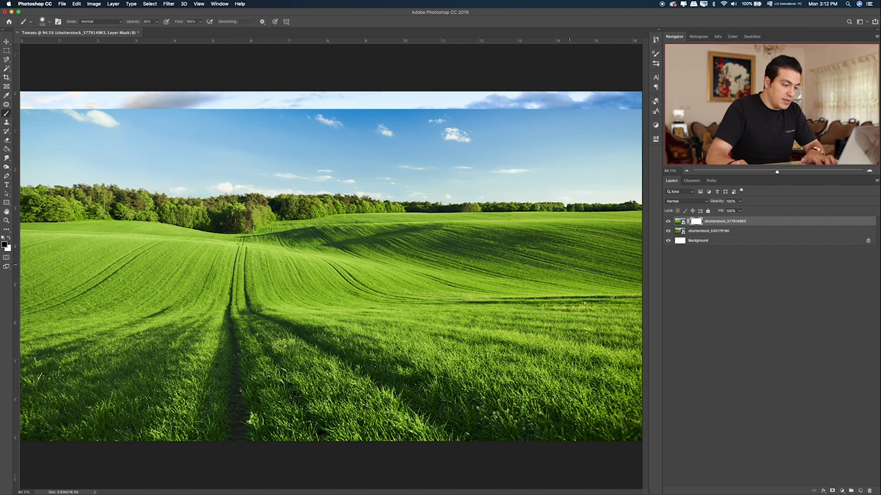
pyautogui.moveTo(582, 403); pyautogui.dragTo(426, 409)
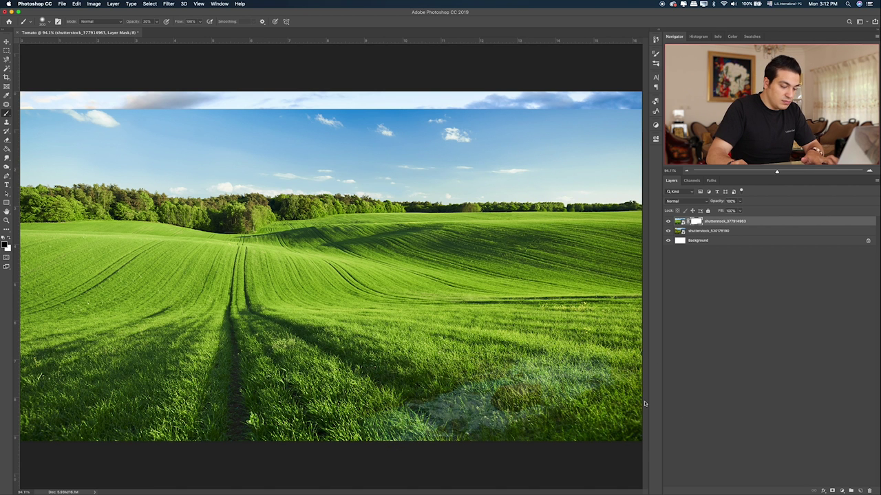
pyautogui.moveTo(511, 422)
pyautogui.mouseDown()
pyautogui.moveTo(639, 404)
pyautogui.moveTo(262, 430)
pyautogui.moveTo(605, 337)
pyautogui.moveTo(592, 320)
pyautogui.moveTo(544, 304)
pyautogui.moveTo(571, 276)
pyautogui.moveTo(620, 258)
pyautogui.mouseUp()
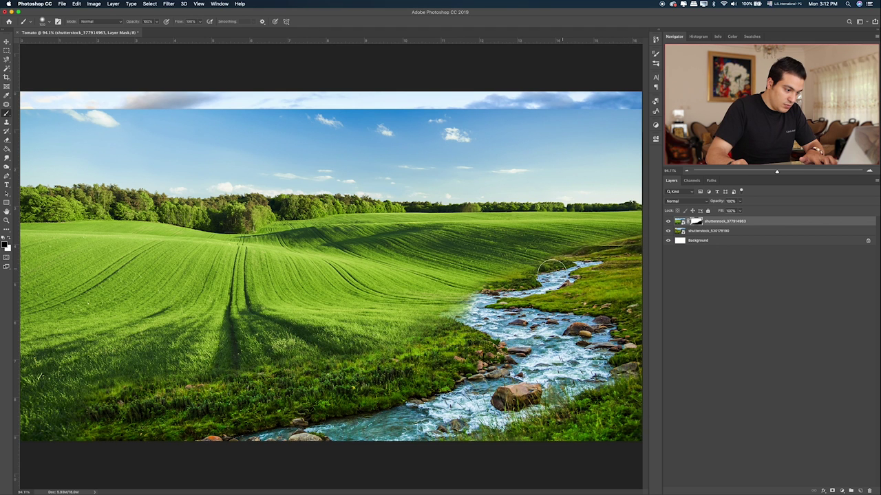
pyautogui.moveTo(481, 297); pyautogui.dragTo(449, 310)
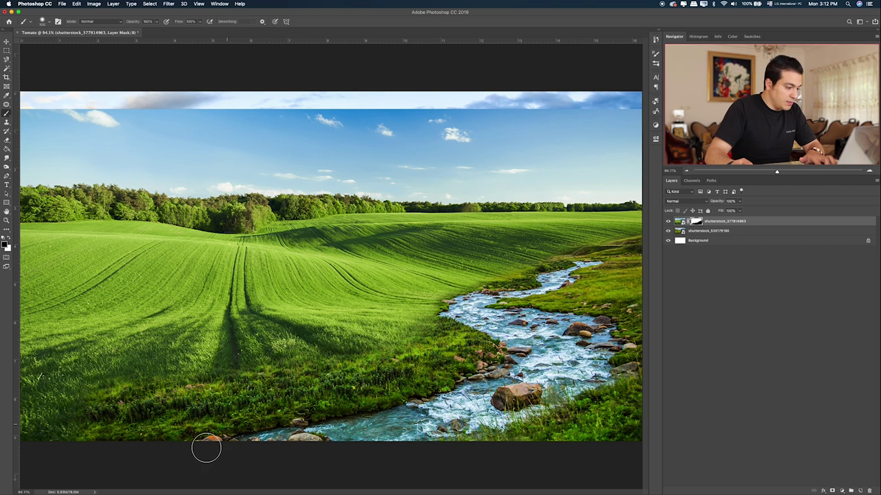
# Step: Softly blend the grass into the stream banks with a 20% opacity brush
pyautogui.press('2')
pyautogui.moveTo(332, 373)
pyautogui.mouseDown()
pyautogui.moveTo(210, 382)
pyautogui.moveTo(355, 347)
pyautogui.moveTo(327, 403)
pyautogui.mouseUp()
pyautogui.moveTo(328, 372); pyautogui.dragTo(458, 333)
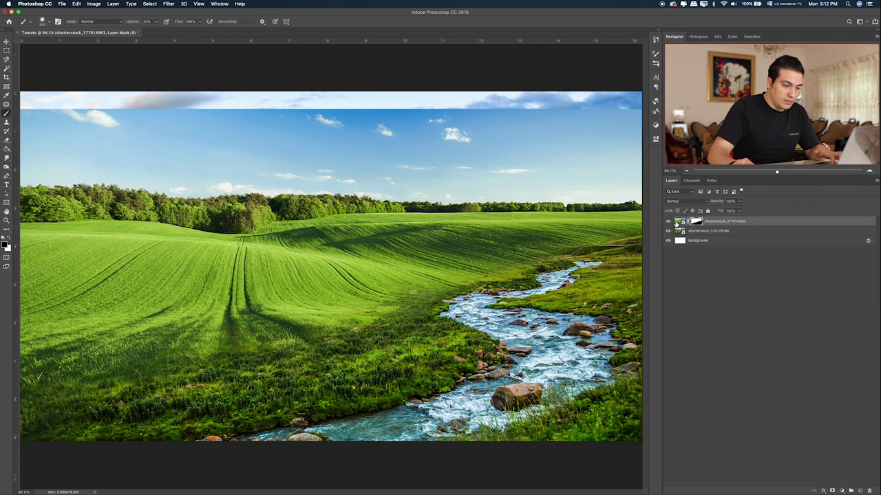
pyautogui.click(668, 222)
# Step: Duplicate the masked field layer and rasterize the copy
pyautogui.click(667, 221)
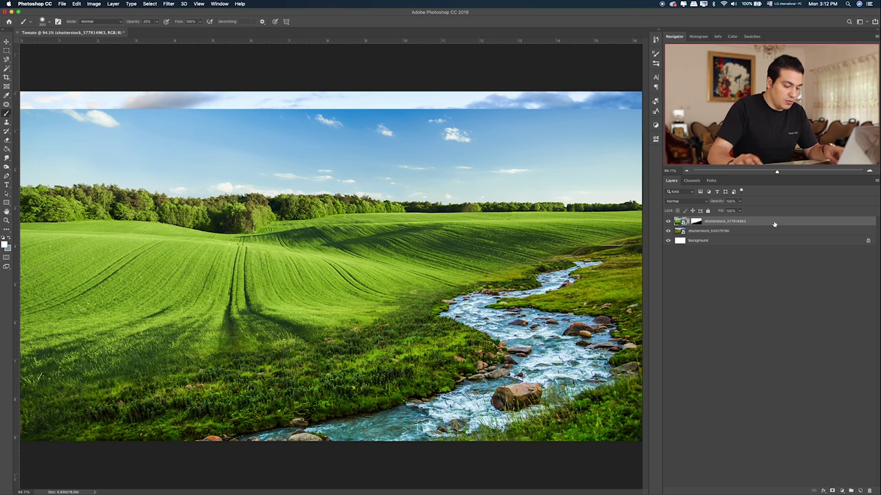
pyautogui.hotkey('ctrl', 'j')
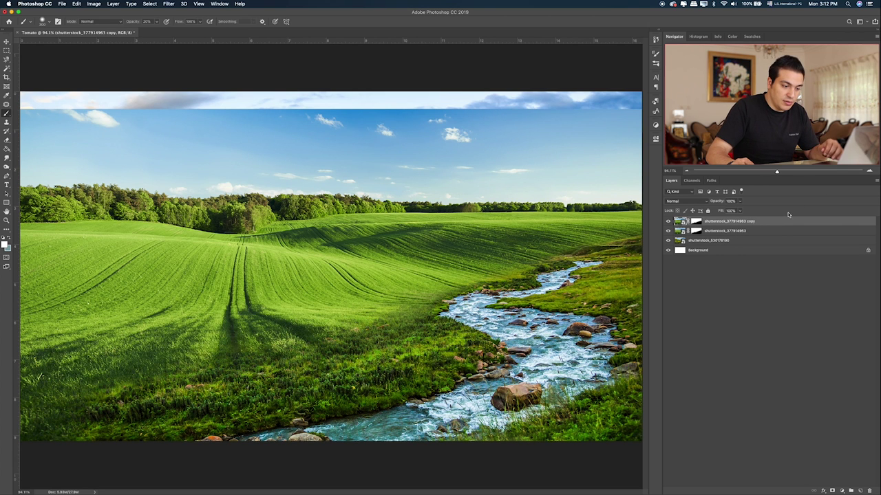
pyautogui.rightClick(781, 222)
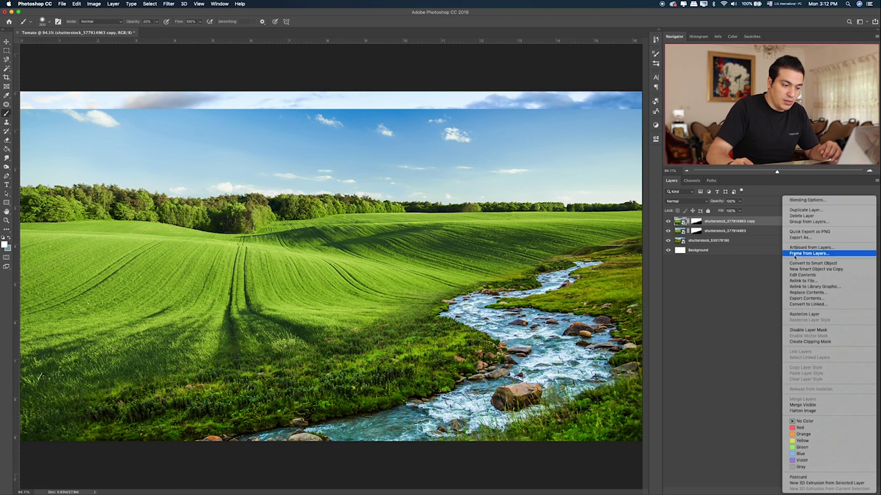
pyautogui.click(814, 315)
# Step: Content-Aware Fill the pale strip along the canvas top with matching sky
pyautogui.press('m')
pyautogui.hotkey('ctrl', '-')
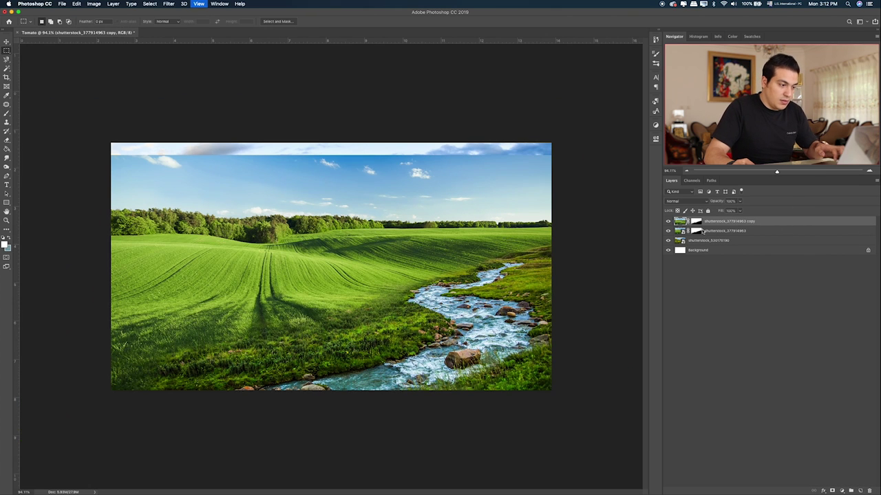
pyautogui.moveTo(594, 113); pyautogui.dragTo(88, 157)
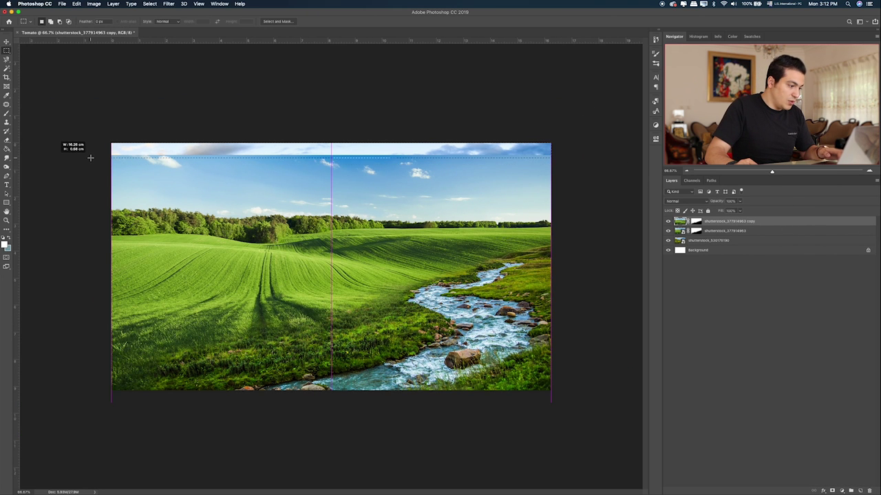
pyautogui.hotkey('shift', 'BackSpace')
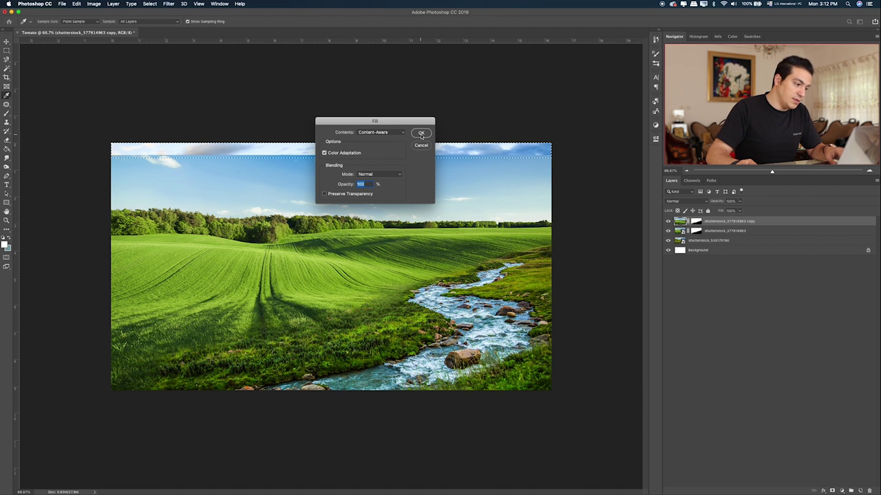
pyautogui.click(422, 133)
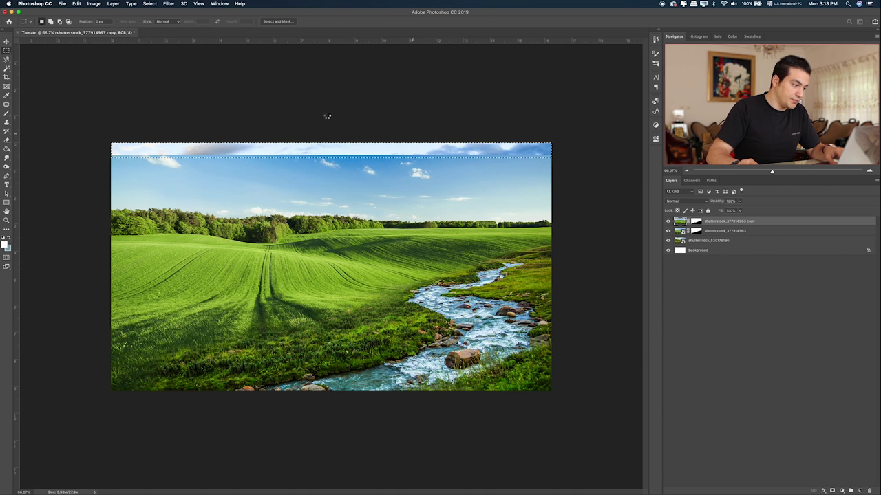
pyautogui.hotkey('ctrl', 'd')
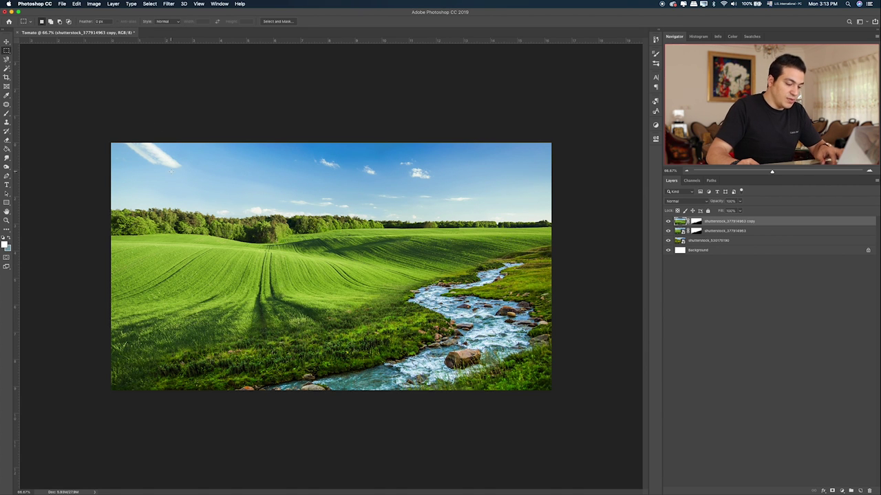
# Step: Zoom in and select the white cloud streak at the top-left
pyautogui.hotkey('ctrl', '+')
pyautogui.moveTo(120, 82); pyautogui.dragTo(46, 128)
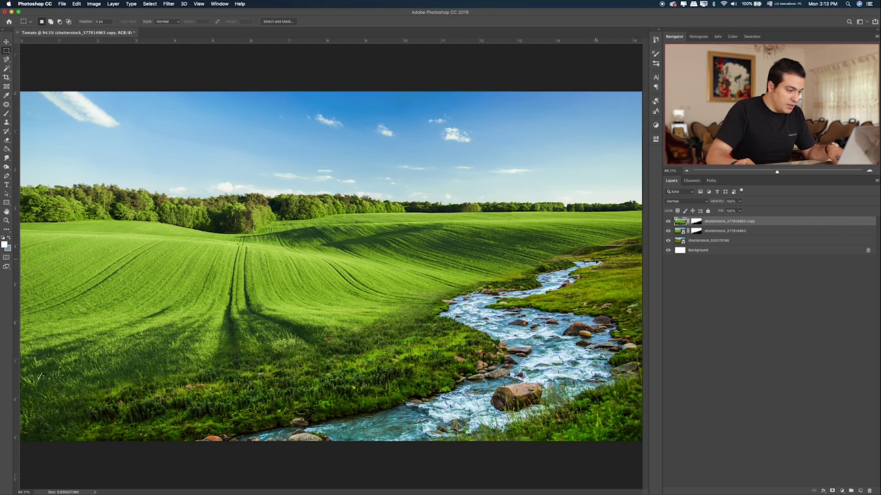
pyautogui.press('super+Tab')
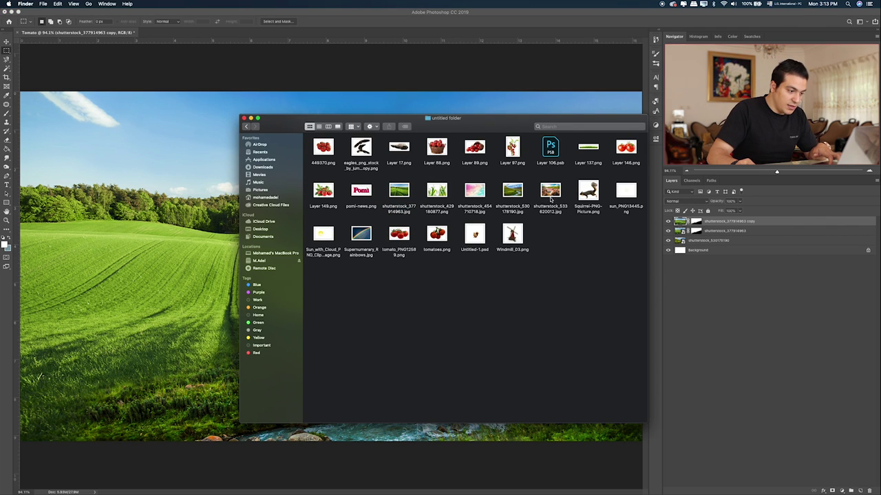
# Step: Place the red-rock waterfall photo scaled down, flipped horizontally, in the lower-left corner
pyautogui.moveTo(550, 198); pyautogui.dragTo(142, 289)
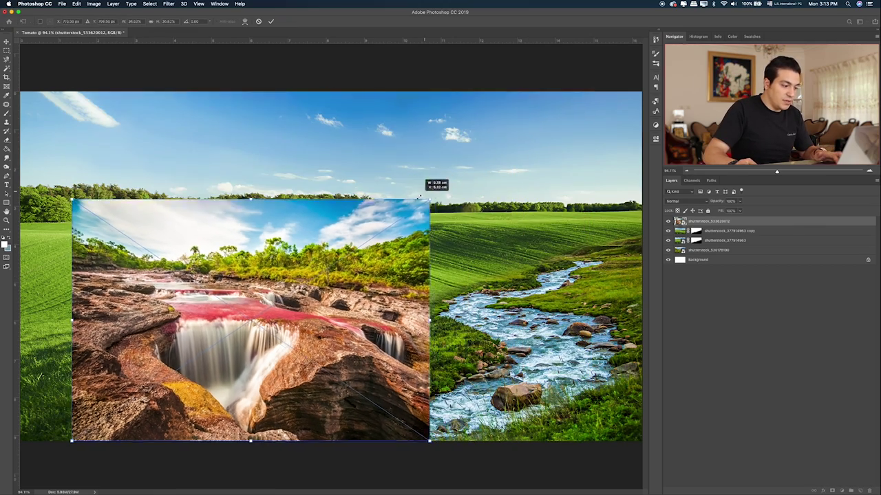
pyautogui.moveTo(588, 91); pyautogui.dragTo(408, 213)
pyautogui.moveTo(366, 276)
pyautogui.mouseDown()
pyautogui.moveTo(315, 276)
pyautogui.moveTo(328, 281)
pyautogui.mouseUp()
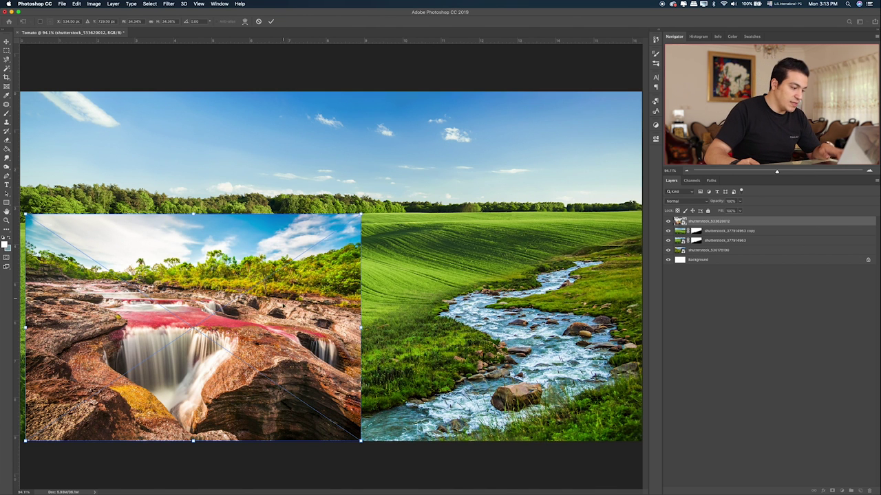
pyautogui.rightClick(278, 307)
pyautogui.click(305, 391)
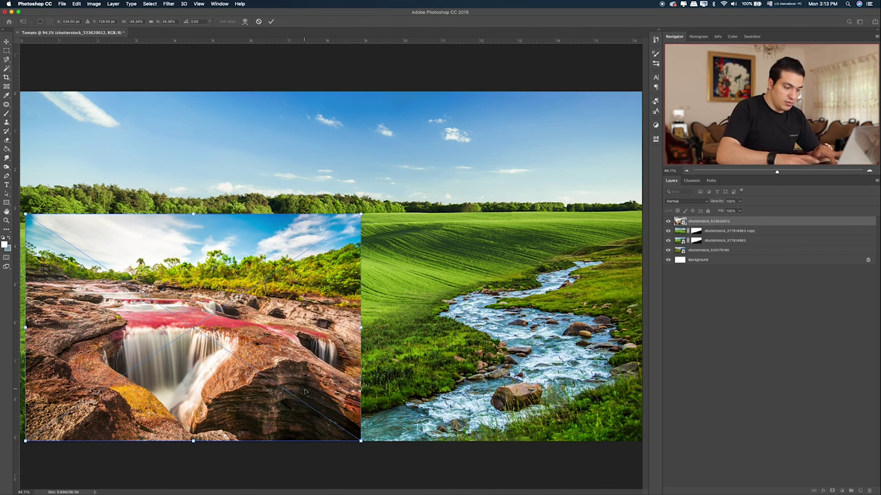
pyautogui.press('Return')
pyautogui.moveTo(305, 388)
pyautogui.mouseDown()
pyautogui.moveTo(301, 361)
pyautogui.moveTo(302, 370)
pyautogui.mouseUp()
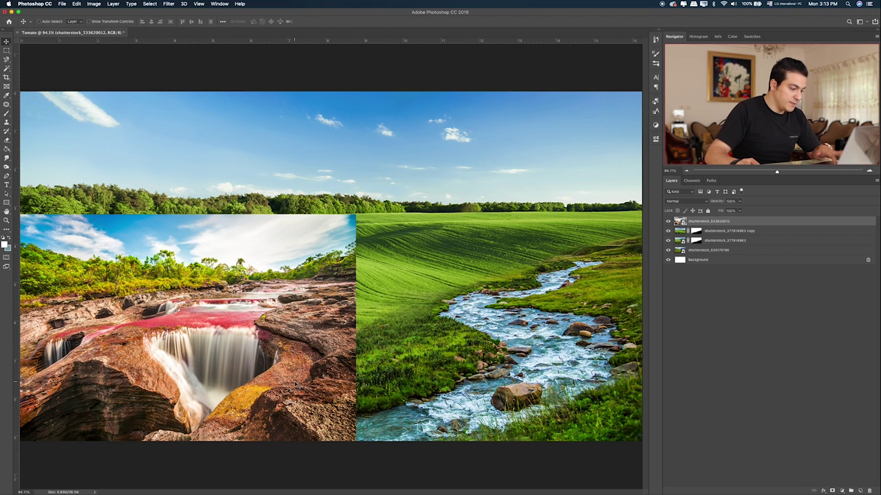
# Step: Mask the waterfall layer, painting away its sky, top edge and yellowish grass band
pyautogui.click(833, 490)
pyautogui.press('b')
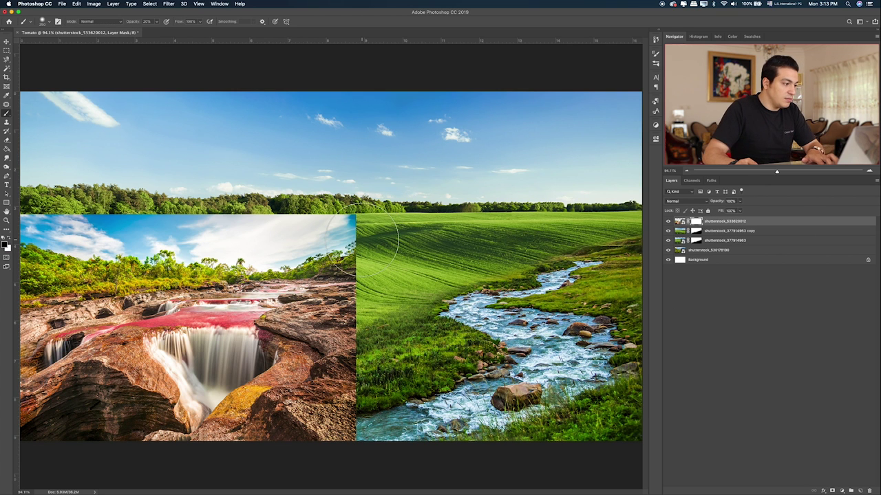
pyautogui.moveTo(364, 227)
pyautogui.mouseDown()
pyautogui.moveTo(41, 224)
pyautogui.moveTo(96, 215)
pyautogui.moveTo(370, 220)
pyautogui.mouseUp()
pyautogui.moveTo(45, 210)
pyautogui.mouseDown()
pyautogui.moveTo(241, 245)
pyautogui.moveTo(441, 227)
pyautogui.moveTo(138, 234)
pyautogui.moveTo(444, 244)
pyautogui.moveTo(323, 251)
pyautogui.moveTo(373, 258)
pyautogui.moveTo(3, 302)
pyautogui.mouseUp()
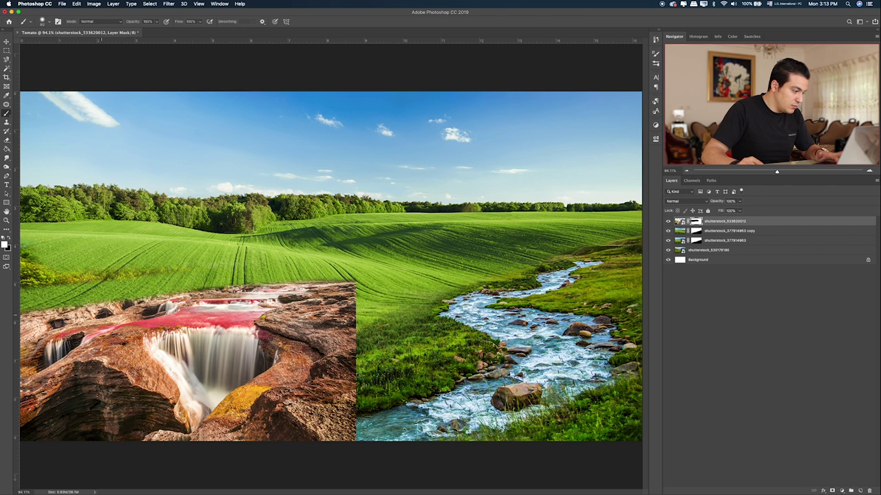
pyautogui.moveTo(28, 321); pyautogui.dragTo(223, 296)
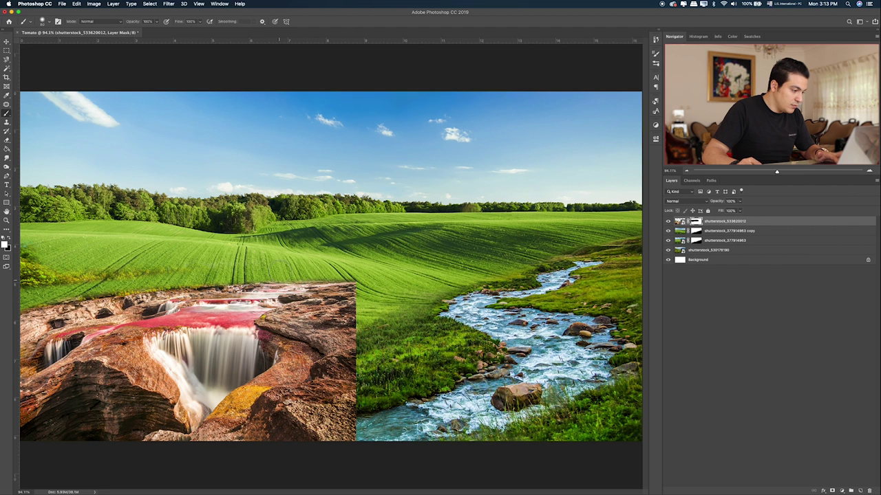
pyautogui.moveTo(165, 278); pyautogui.dragTo(7, 282)
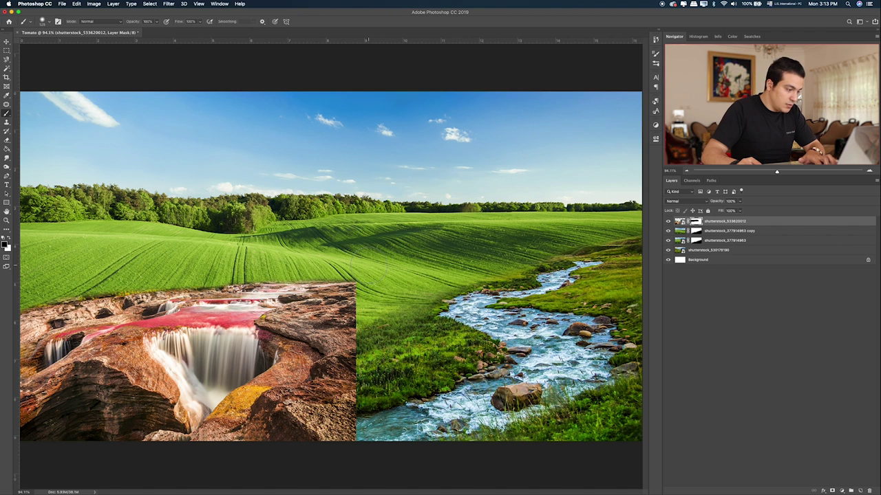
pyautogui.moveTo(224, 291); pyautogui.dragTo(118, 280)
# Step: Blend the rocks' right and bottom edges into grass and river with a 30% brush
pyautogui.press('3')
pyautogui.moveTo(385, 289); pyautogui.dragTo(334, 318)
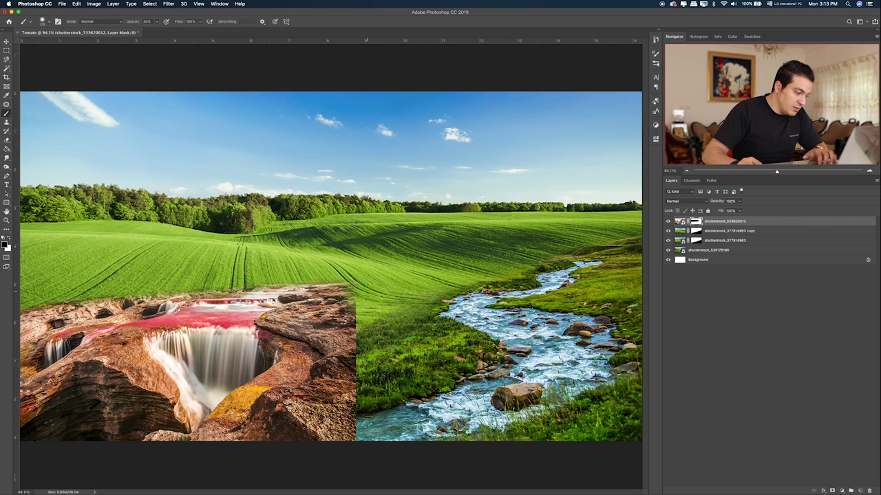
pyautogui.moveTo(366, 342); pyautogui.dragTo(324, 446)
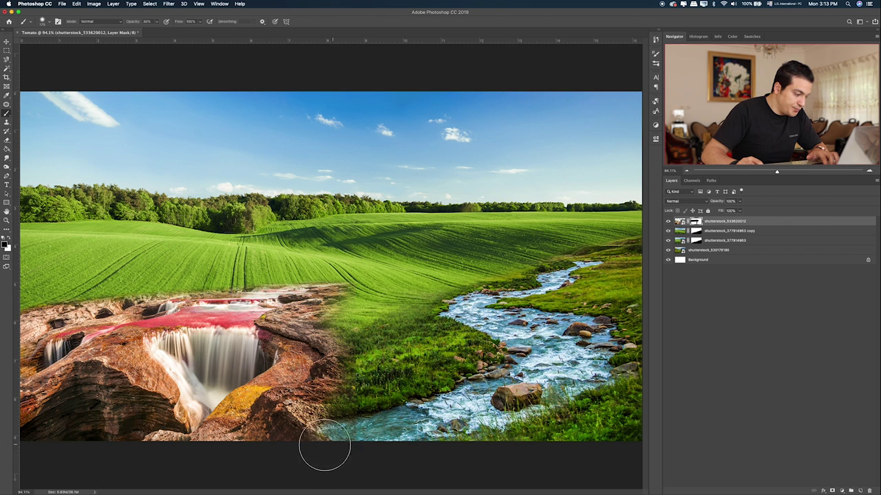
pyautogui.moveTo(328, 448); pyautogui.dragTo(296, 433)
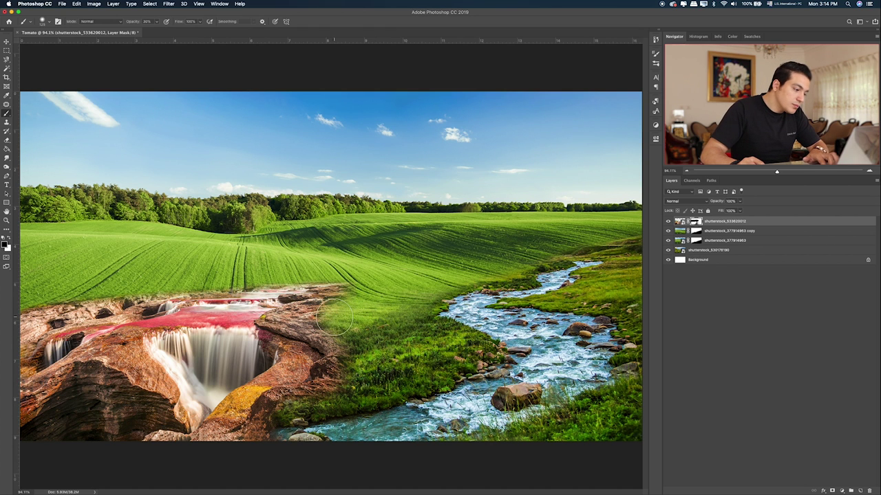
pyautogui.moveTo(305, 416)
pyautogui.mouseDown()
pyautogui.moveTo(255, 432)
pyautogui.moveTo(291, 448)
pyautogui.moveTo(256, 447)
pyautogui.moveTo(331, 440)
pyautogui.mouseUp()
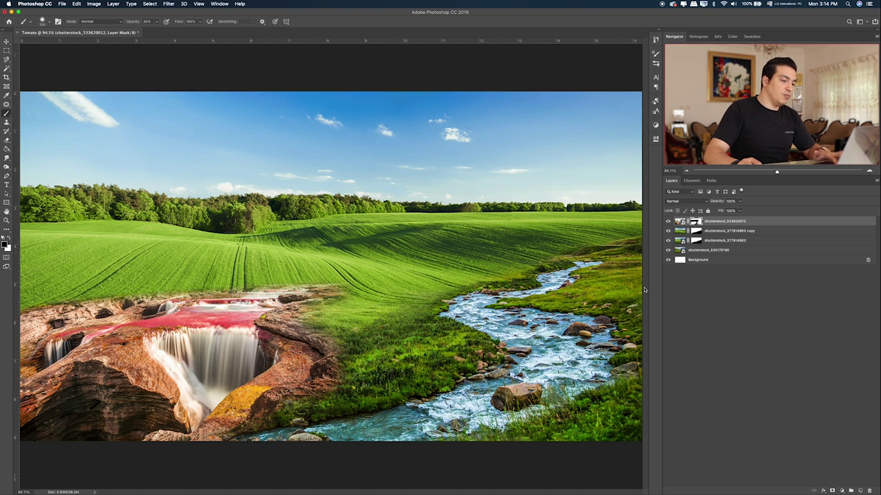
pyautogui.click(679, 221)
# Step: Apply Hue/Saturation to the waterfall rocks: Hue +15 with slightly reduced saturation
pyautogui.hotkey('ctrl', 'u')
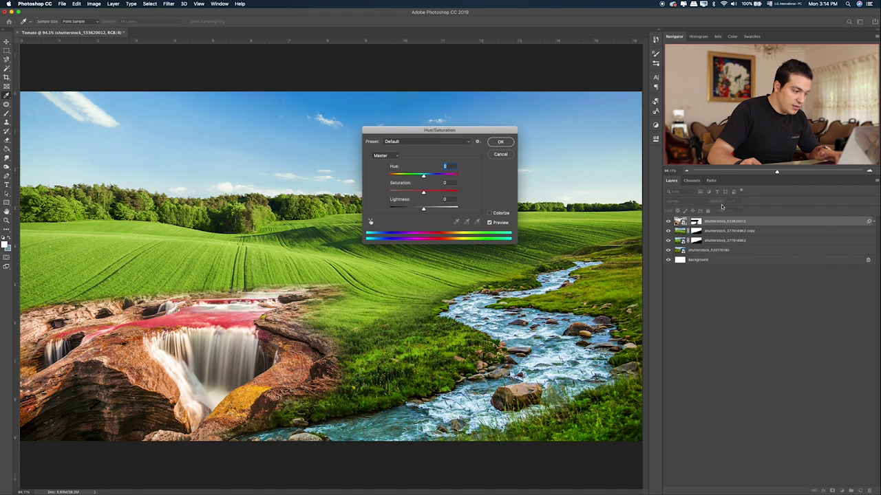
pyautogui.moveTo(423, 176); pyautogui.dragTo(428, 177)
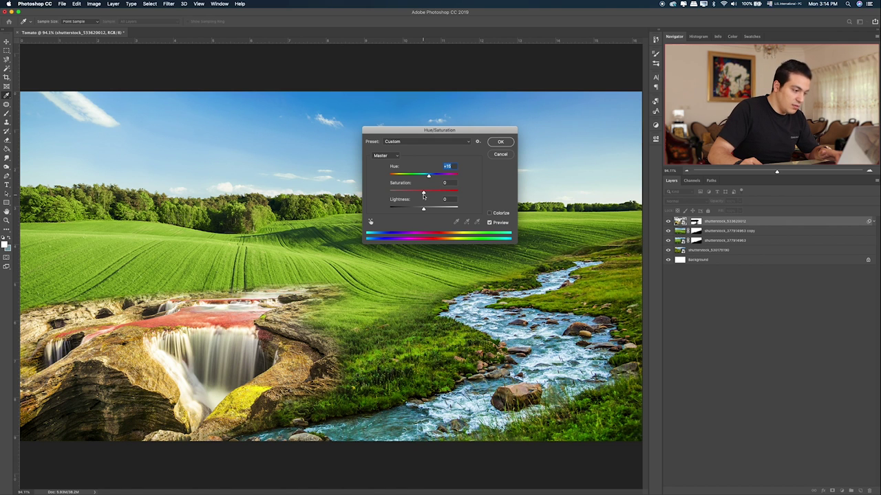
pyautogui.moveTo(418, 194); pyautogui.dragTo(415, 194)
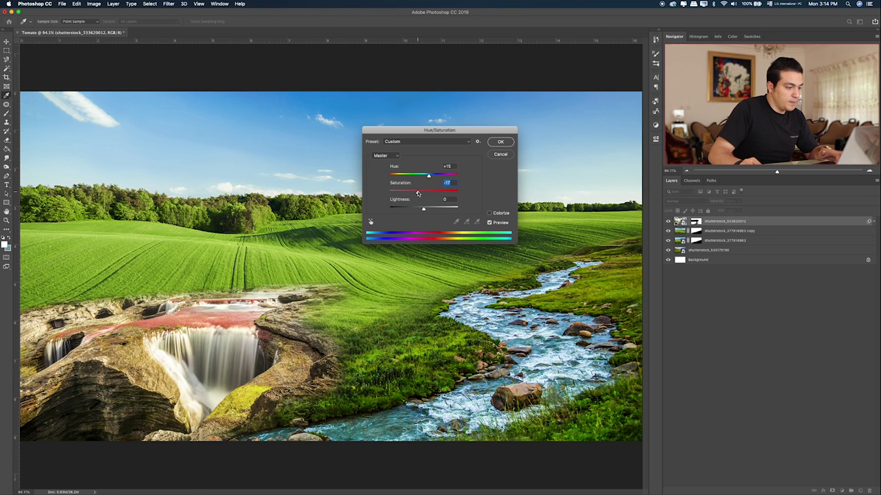
pyautogui.moveTo(424, 196)
pyautogui.mouseDown()
pyautogui.moveTo(441, 199)
pyautogui.moveTo(420, 199)
pyautogui.moveTo(422, 213)
pyautogui.mouseUp()
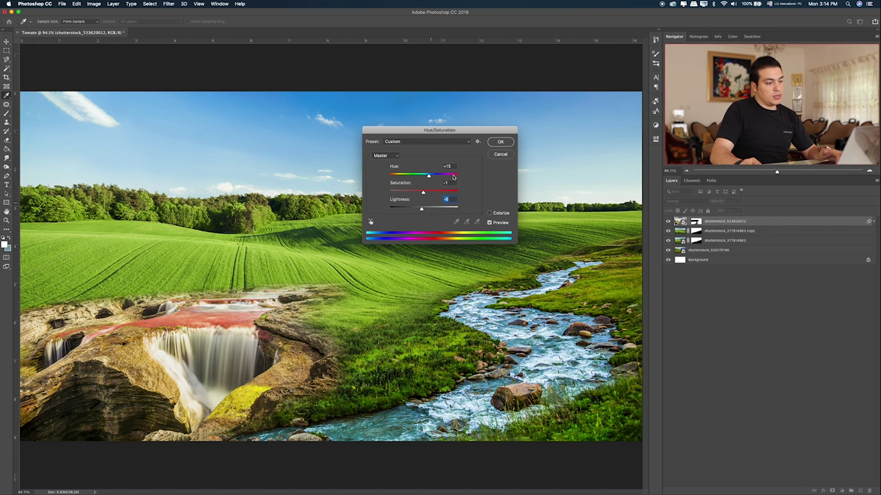
pyautogui.click(497, 143)
pyautogui.hotkey('ctrl', 't')
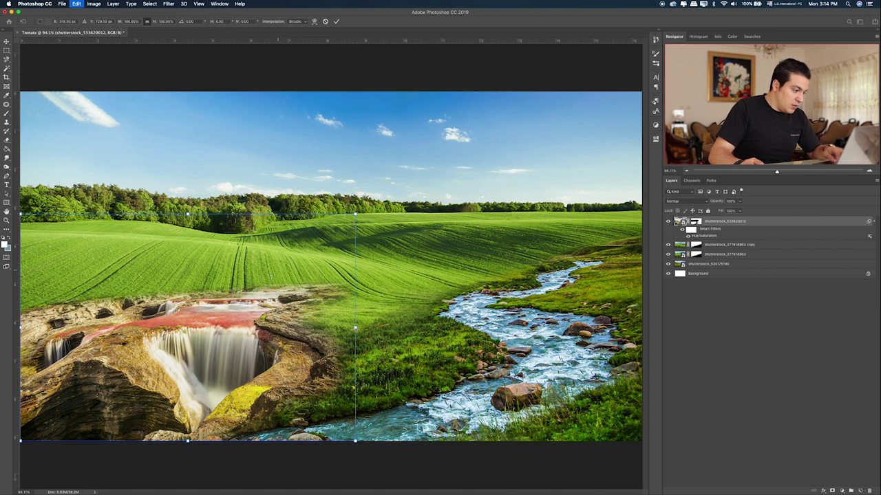
# Step: Rotate the waterfall rocks about 2.5° to follow the field's slope
pyautogui.hotkey('ctrl', '-')
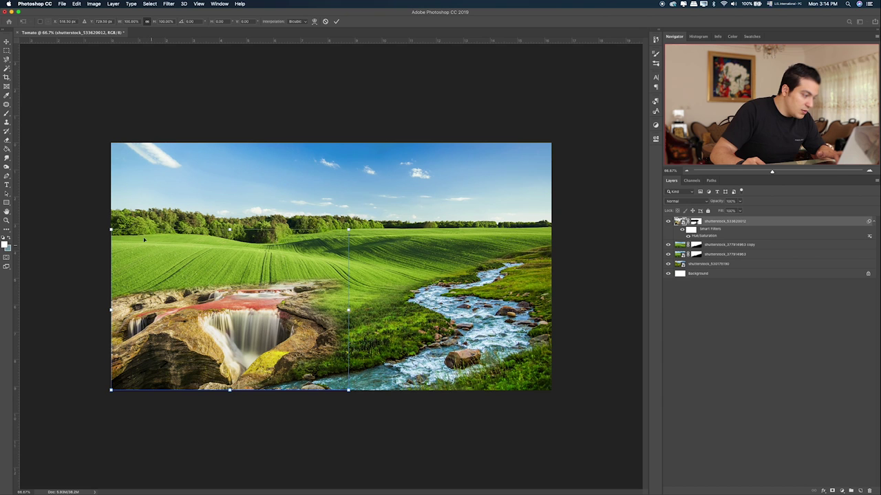
pyautogui.moveTo(109, 228); pyautogui.dragTo(110, 220)
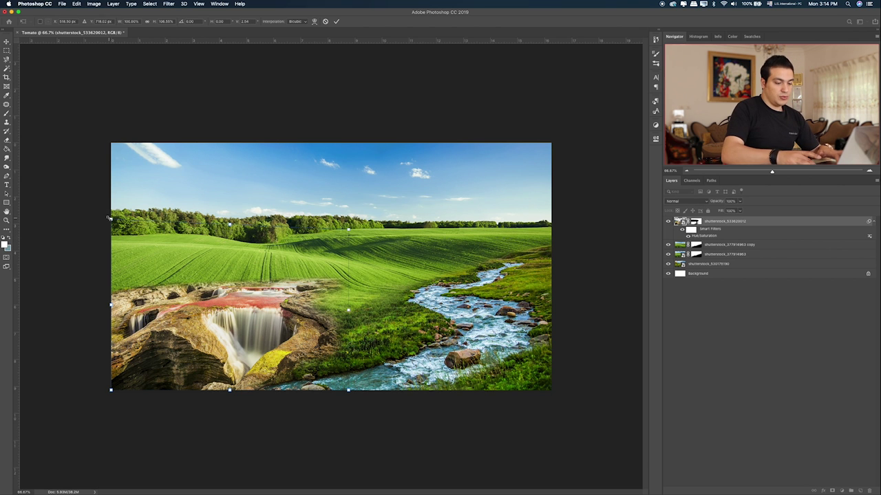
pyautogui.press('Return')
pyautogui.hotkey('ctrl', '+')
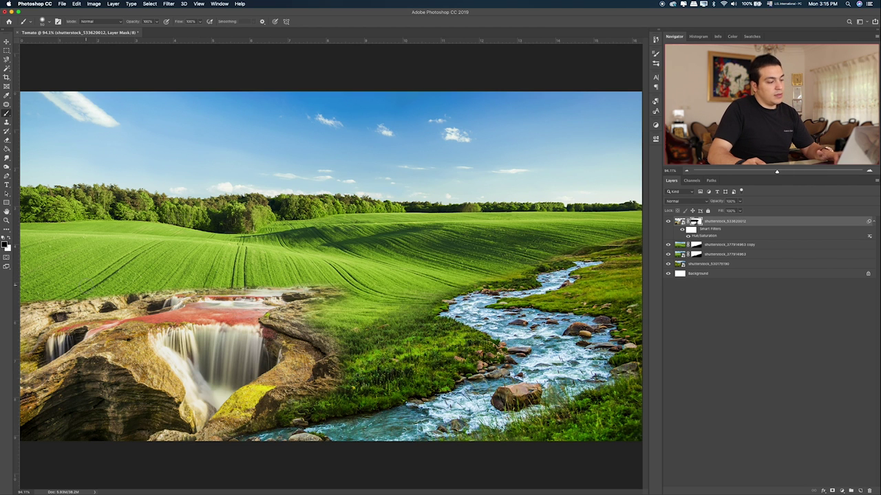
pyautogui.press('super+Tab')
# Step: Browse the source files and preview the tomato basket image Layer 88.png
pyautogui.click(490, 295)
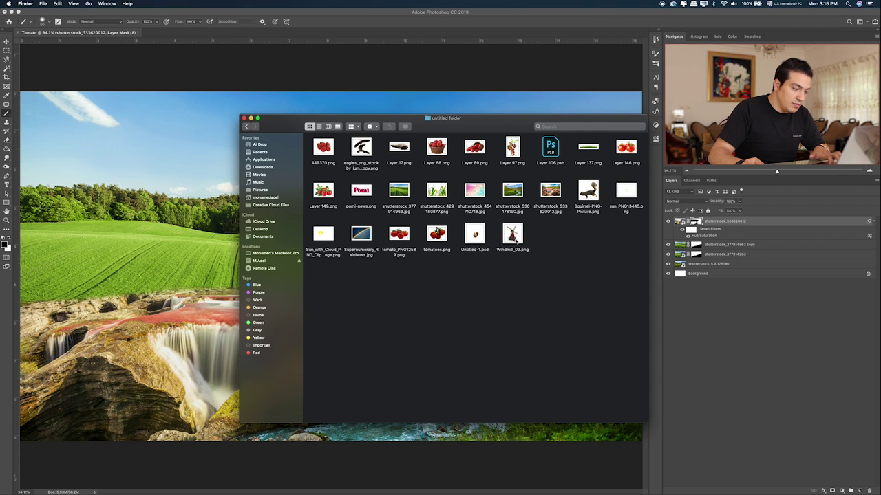
pyautogui.click(364, 247)
pyautogui.click(330, 197)
pyautogui.click(444, 148)
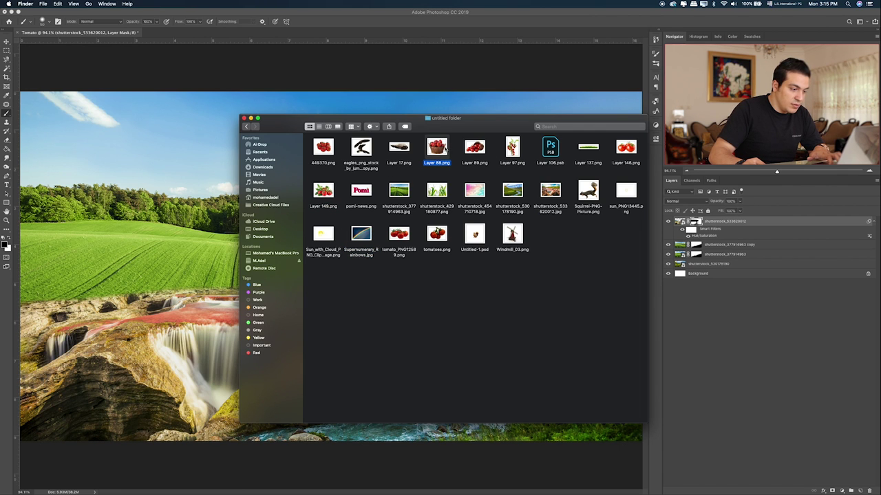
pyautogui.press('space')
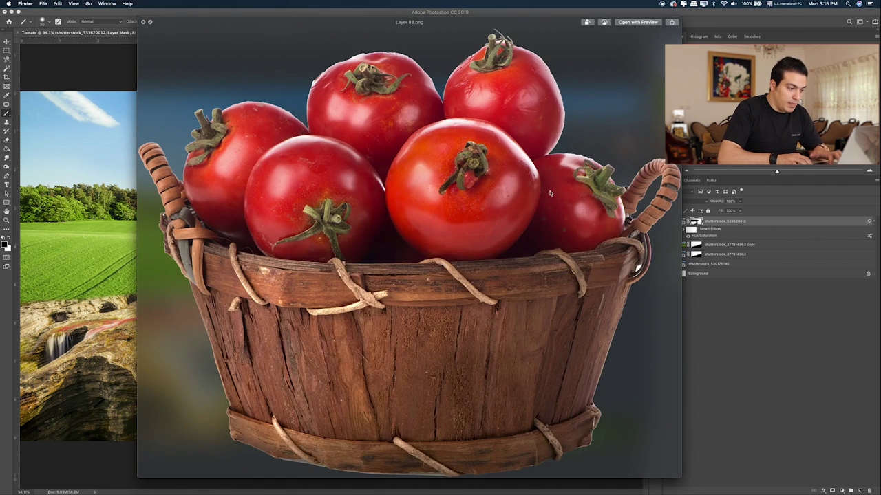
pyautogui.press('space')
pyautogui.press('Right')
pyautogui.press('Right')
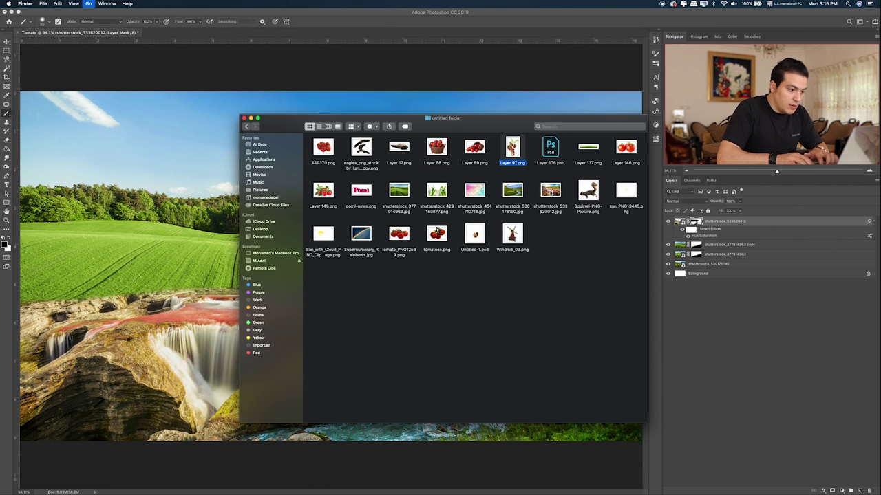
# Step: Browse the Pomi folder, previewing the tea-field landscapes and the Pomi bottle image
pyautogui.press('super+Up')
pyautogui.press('Right')
pyautogui.press('Right')
pyautogui.press('Right')
pyautogui.press('Right')
pyautogui.press('Down')
pyautogui.press('Right')
pyautogui.press('Right')
pyautogui.press('Right')
pyautogui.press('Left')
pyautogui.press('Left')
pyautogui.press('Down')
pyautogui.press('Left')
pyautogui.press('Up')
pyautogui.press('Left')
pyautogui.press('Left')
pyautogui.press('Left')
pyautogui.press('Left')
pyautogui.press('Right')
pyautogui.press('space')
pyautogui.press('Left')
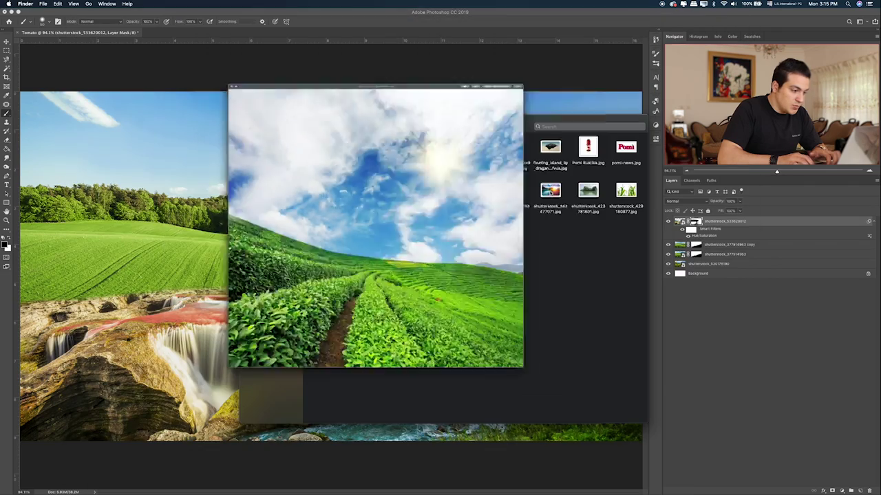
pyautogui.press('space')
pyautogui.press('Right')
pyautogui.press('Right')
pyautogui.press('Right')
pyautogui.press('Right')
pyautogui.press('Right')
pyautogui.press('Right')
pyautogui.press('Right')
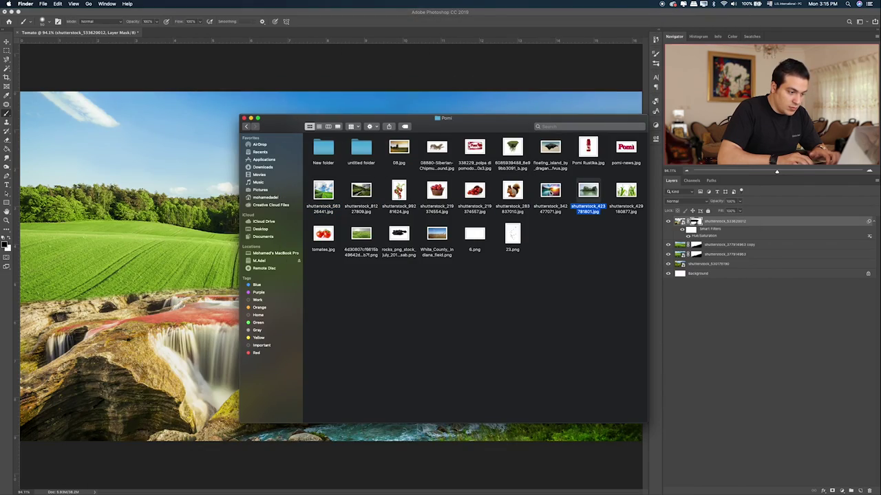
pyautogui.press('space')
pyautogui.press('space')
pyautogui.press('Right')
pyautogui.press('Up')
pyautogui.press('Left')
pyautogui.press('space')
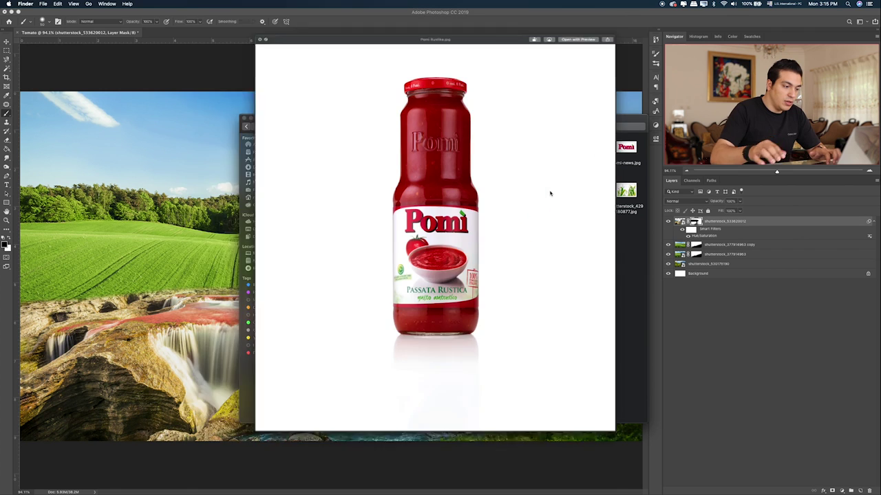
pyautogui.press('space')
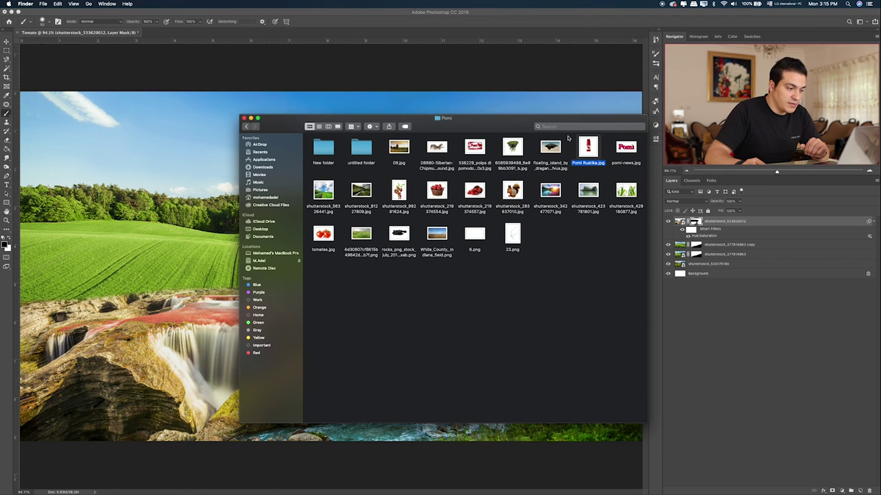
pyautogui.moveTo(589, 142)
pyautogui.mouseDown()
pyautogui.moveTo(489, 137)
pyautogui.moveTo(389, 157)
pyautogui.mouseUp()
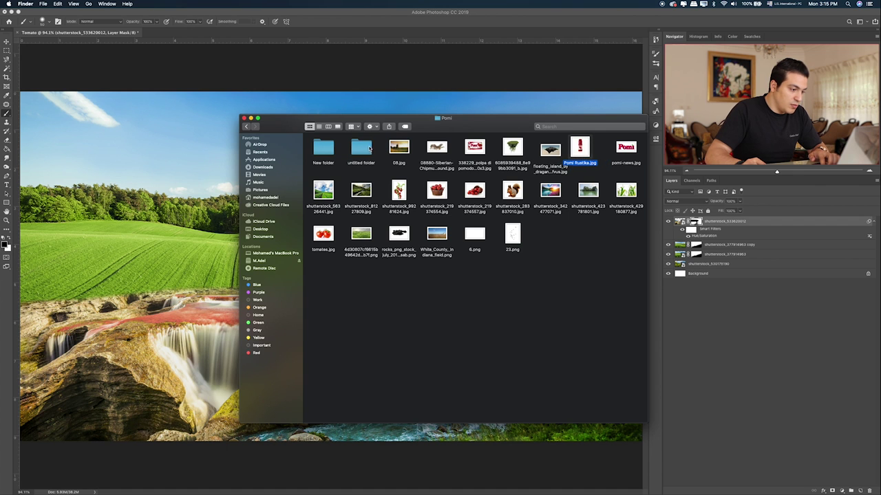
# Step: Open the Layer 106.psb carton file from the untitled folder in Photoshop
pyautogui.doubleClick(361, 147)
pyautogui.click(551, 152)
pyautogui.press('space')
pyautogui.press('space')
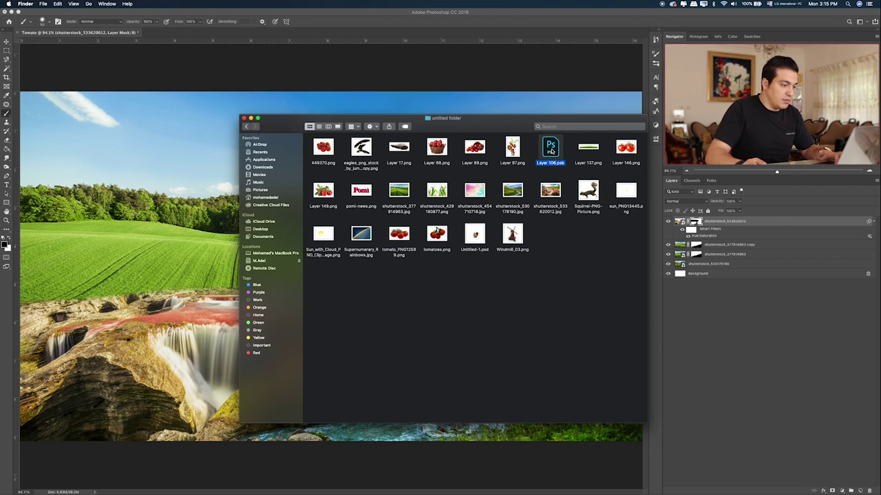
pyautogui.doubleClick(551, 150)
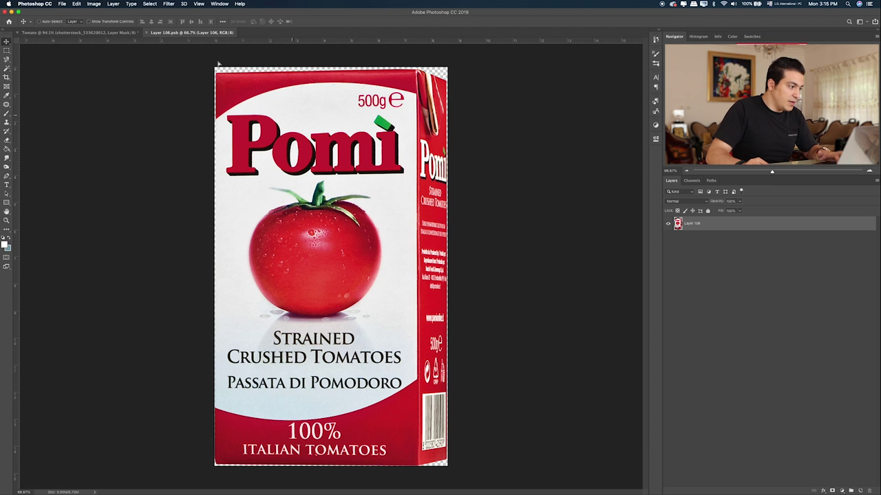
# Step: Paste the Pomi carton into the Tomato composite as new Layer 1 and begin free-transforming it
pyautogui.click(97, 33)
pyautogui.hotkey('ctrl', 'v')
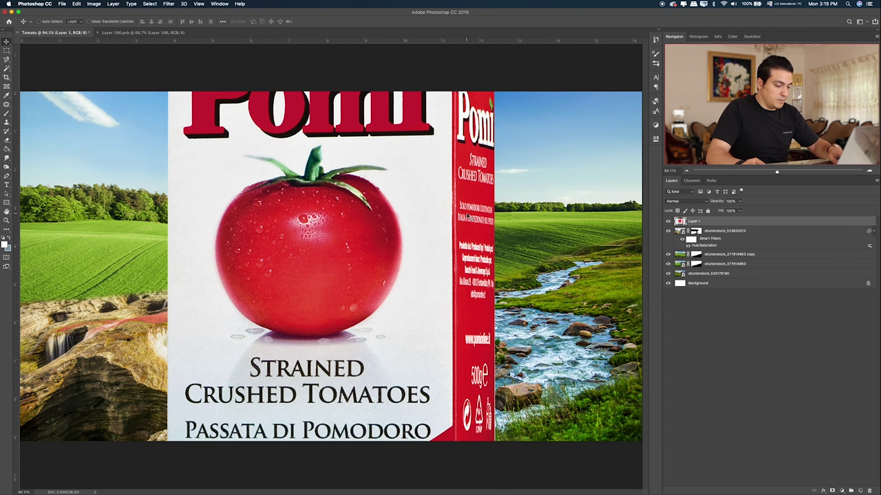
pyautogui.rightClick(720, 226)
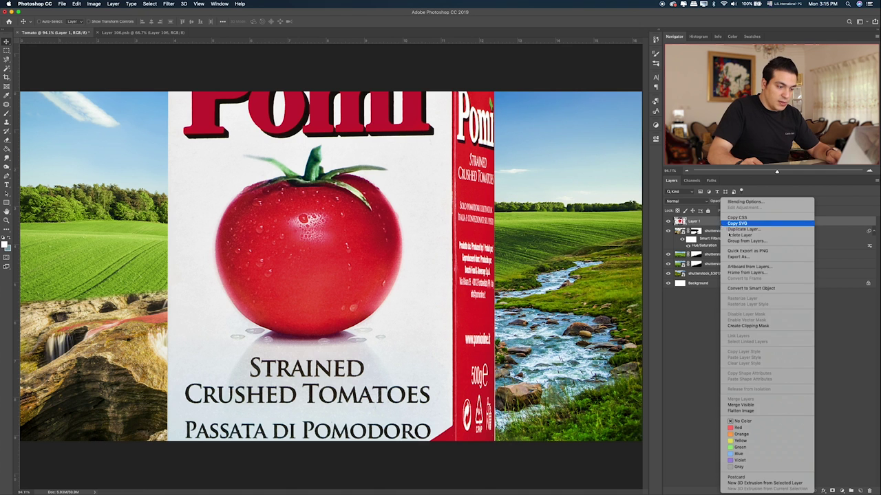
pyautogui.click(756, 287)
pyautogui.hotkey('ctrl', 't')
pyautogui.hotkey('ctrl', '0')
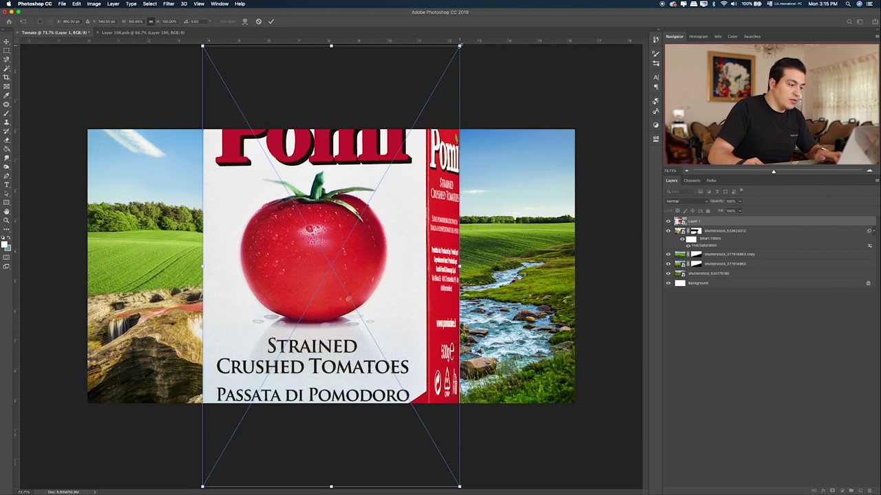
# Step: Scale the carton down, position it over the field, and confirm the transform
pyautogui.moveTo(459, 46); pyautogui.dragTo(392, 198)
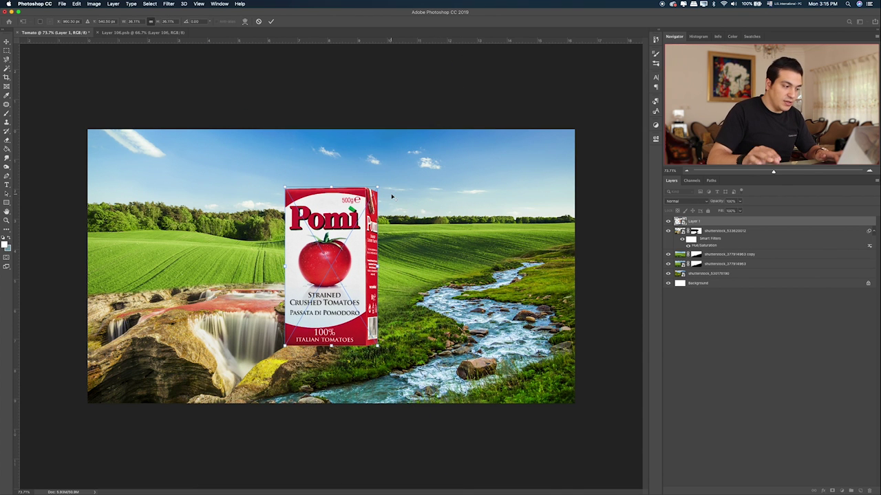
pyautogui.moveTo(359, 239); pyautogui.dragTo(415, 181)
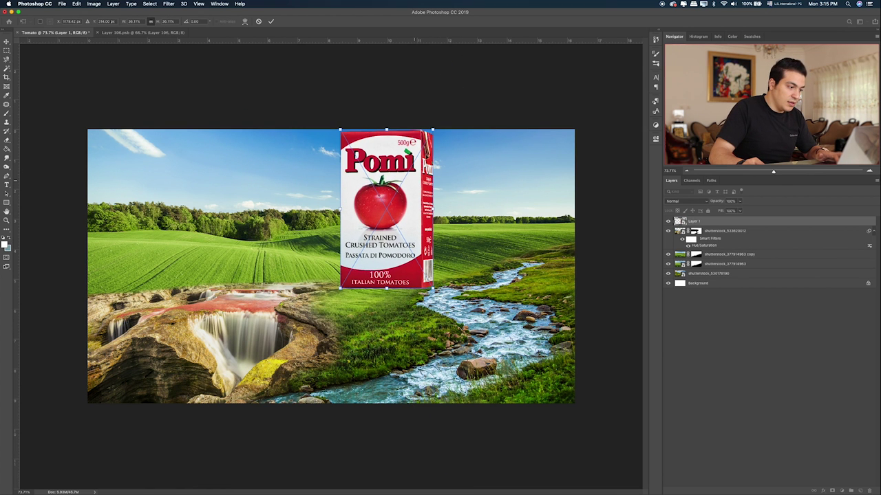
pyautogui.moveTo(434, 128); pyautogui.dragTo(417, 153)
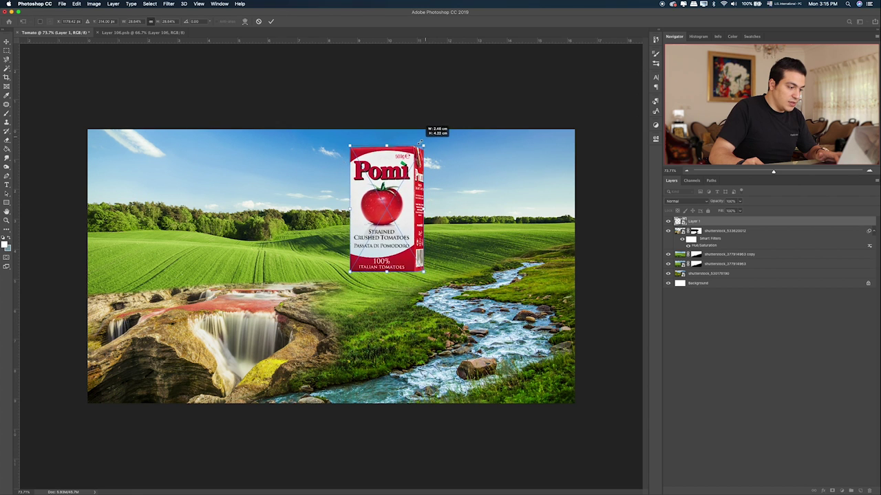
pyautogui.moveTo(391, 210); pyautogui.dragTo(367, 250)
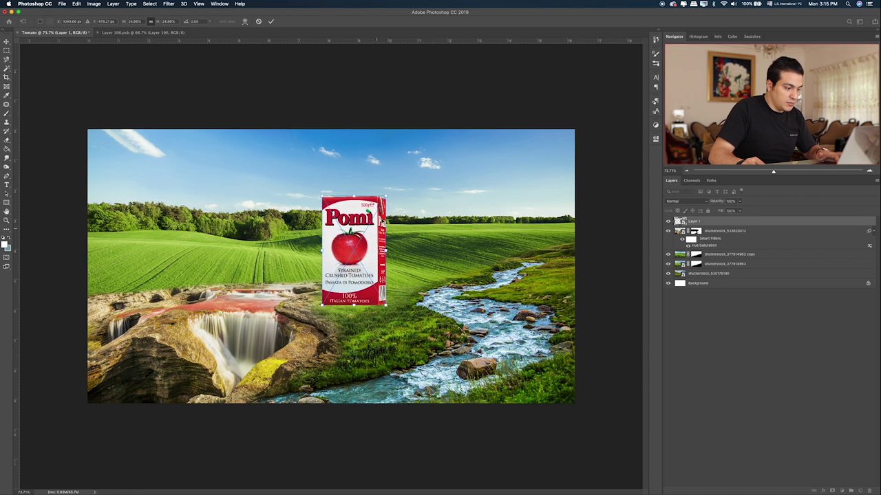
pyautogui.moveTo(387, 196); pyautogui.dragTo(412, 171)
pyautogui.moveTo(375, 238); pyautogui.dragTo(379, 226)
pyautogui.press('Return')
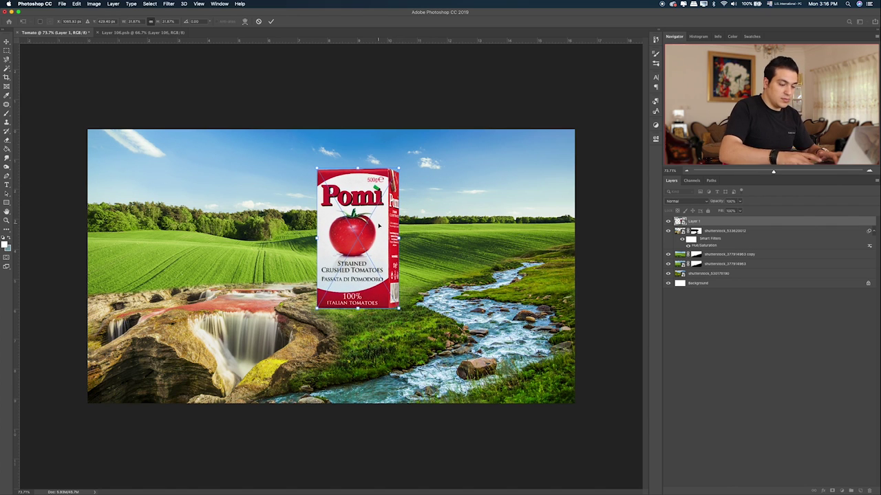
pyautogui.press('super+plus')
pyautogui.press('super+plus')
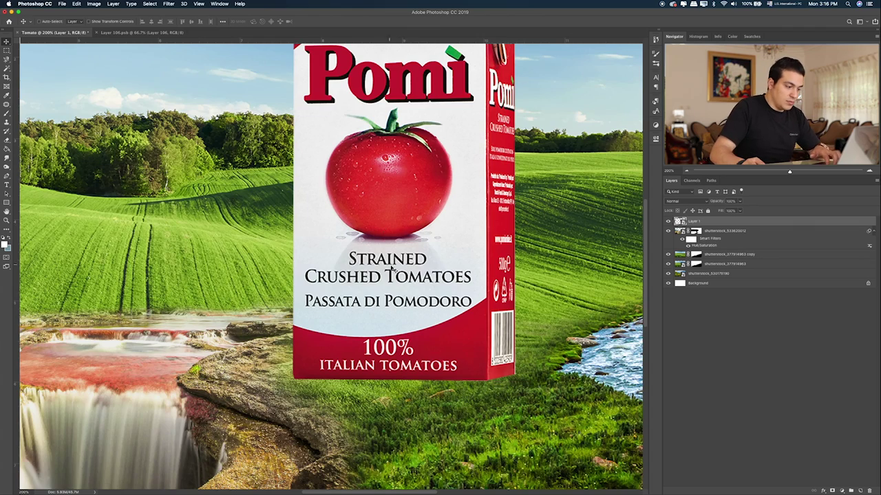
pyautogui.scroll(2, 405, 309)
pyautogui.press('super+minus')
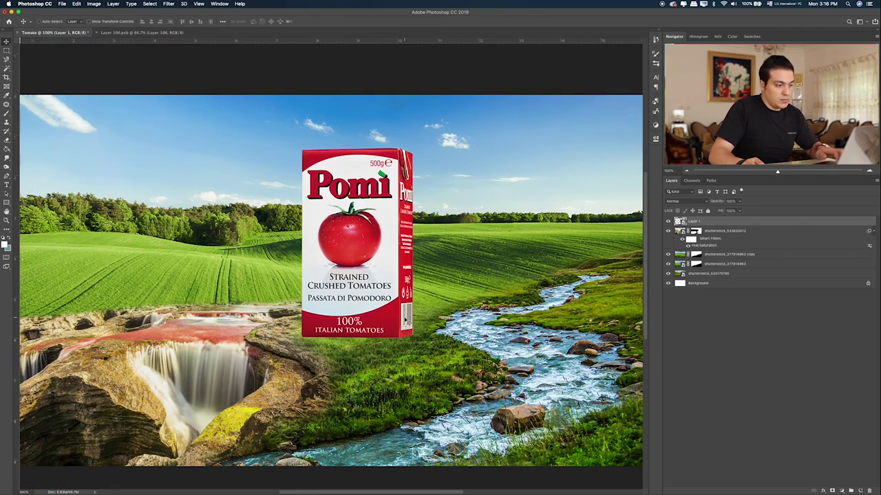
# Step: Shrink the carton further and set it on the grass left of the river
pyautogui.press('super+t')
pyautogui.moveTo(395, 154); pyautogui.dragTo(468, 112)
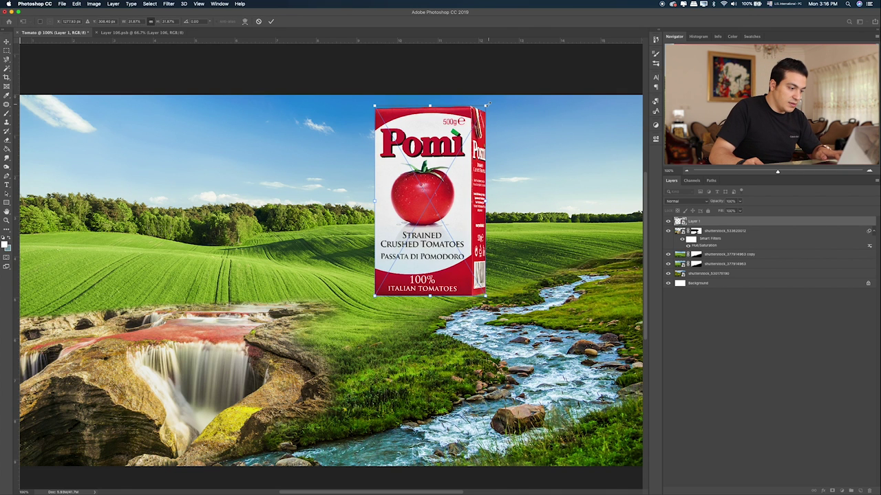
pyautogui.moveTo(487, 104); pyautogui.dragTo(471, 142)
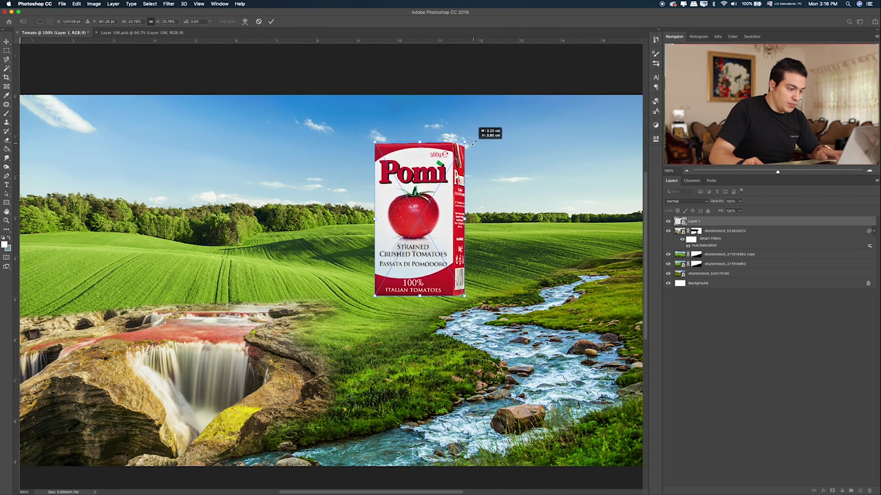
pyautogui.moveTo(444, 196); pyautogui.dragTo(465, 179)
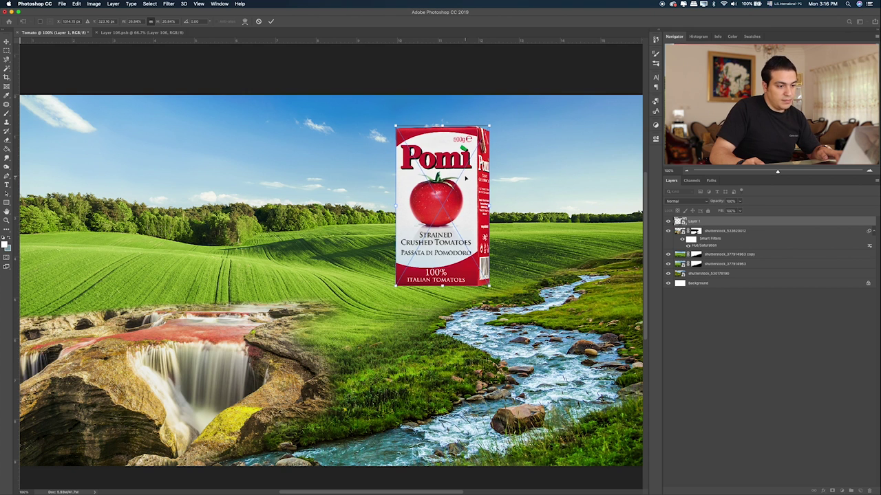
pyautogui.moveTo(463, 178)
pyautogui.mouseDown()
pyautogui.moveTo(391, 222)
pyautogui.moveTo(459, 184)
pyautogui.mouseUp()
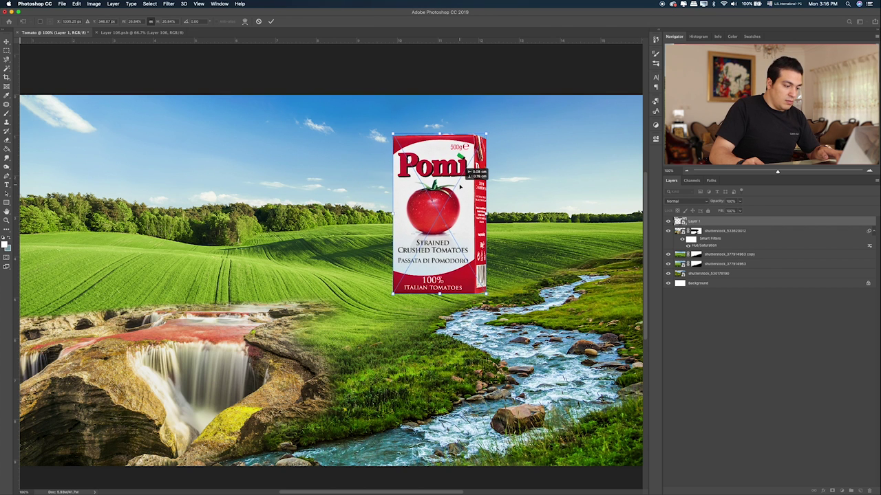
pyautogui.press('Return')
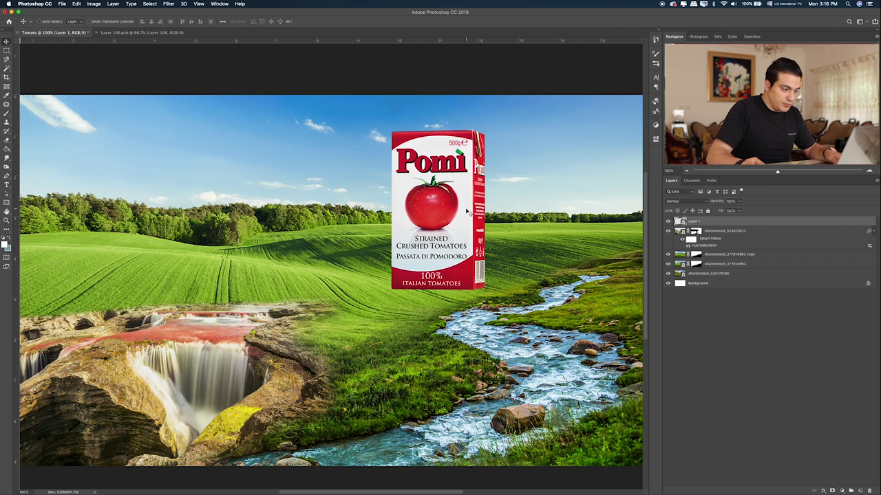
pyautogui.moveTo(456, 211); pyautogui.dragTo(375, 253)
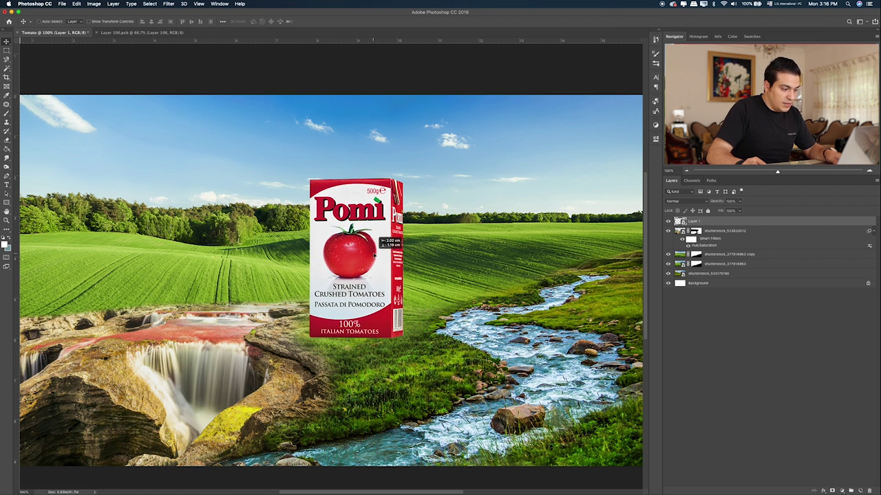
pyautogui.press('super+Tab')
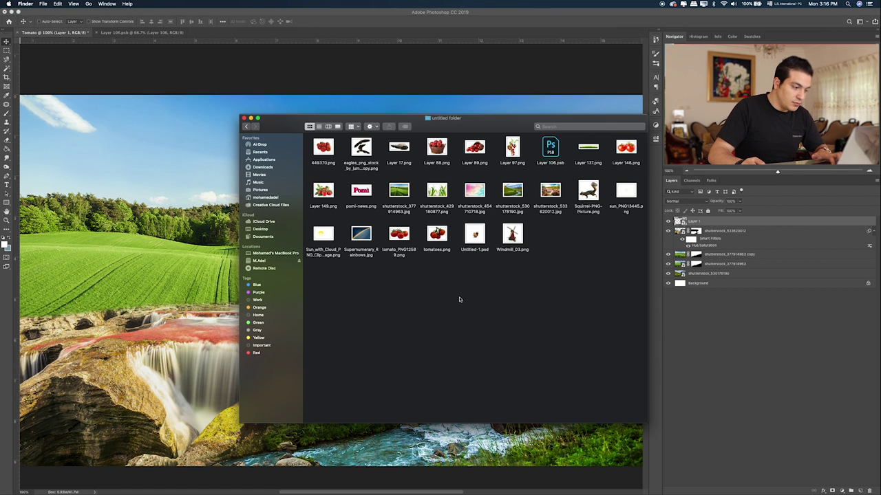
# Step: Preview the plant images and open shutterstock_429180877.png corn plants in Photoshop
pyautogui.click(474, 196)
pyautogui.press('space')
pyautogui.press('space')
pyautogui.click(440, 193)
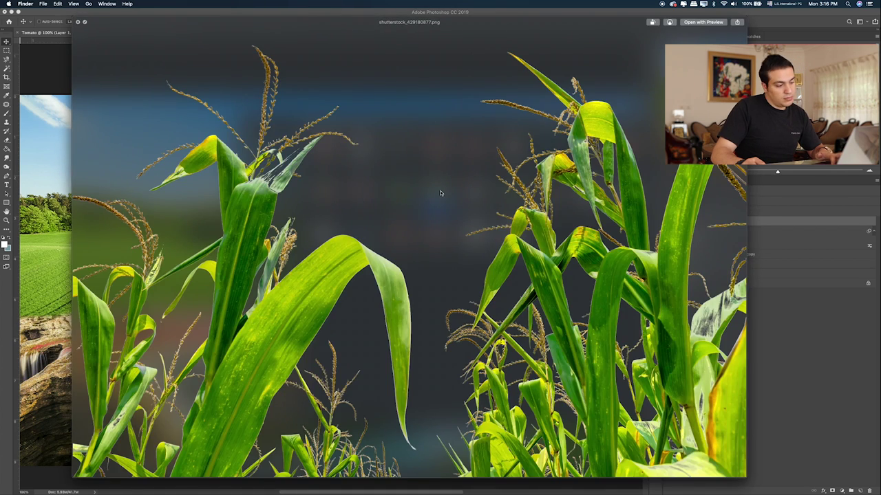
pyautogui.press('space')
pyautogui.moveTo(436, 191)
pyautogui.mouseDown()
pyautogui.moveTo(262, 48)
pyautogui.moveTo(306, 67)
pyautogui.mouseUp()
# Step: Copy the left and right halves of the corn plants onto separate layers
pyautogui.click(6, 51)
pyautogui.moveTo(31, 55)
pyautogui.mouseDown()
pyautogui.moveTo(364, 477)
pyautogui.moveTo(379, 479)
pyautogui.moveTo(343, 492)
pyautogui.mouseUp()
pyautogui.hotkey('ctrl', 'j')
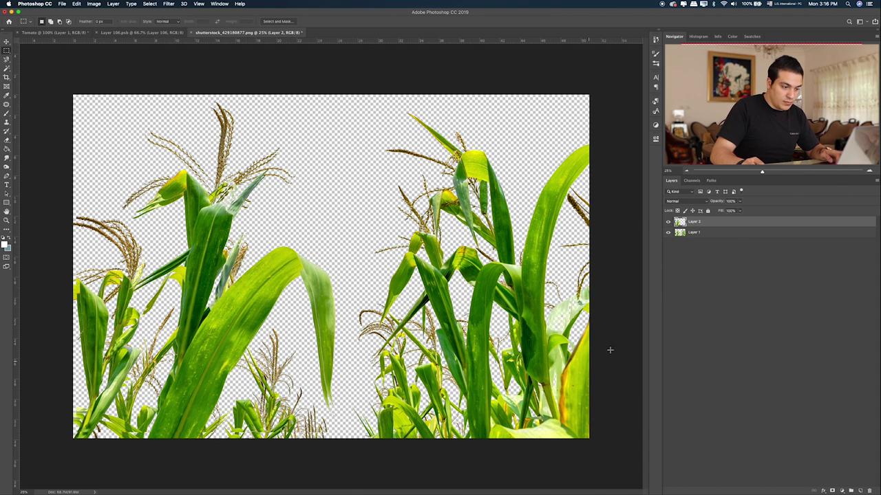
pyautogui.click(732, 234)
pyautogui.moveTo(600, 78)
pyautogui.mouseDown()
pyautogui.moveTo(374, 373)
pyautogui.moveTo(370, 456)
pyautogui.moveTo(348, 474)
pyautogui.mouseUp()
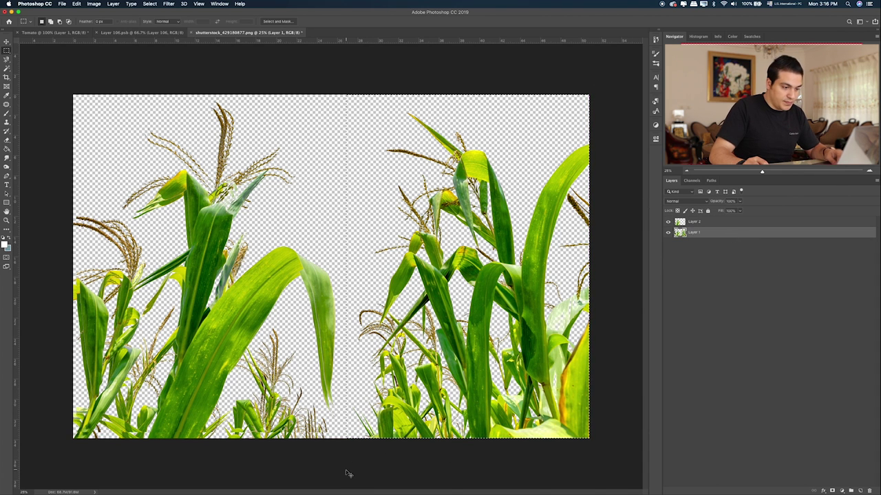
pyautogui.hotkey('ctrl', 'j')
# Step: Convert the left-half corn layer to a smart object and select both halves
pyautogui.rightClick(719, 235)
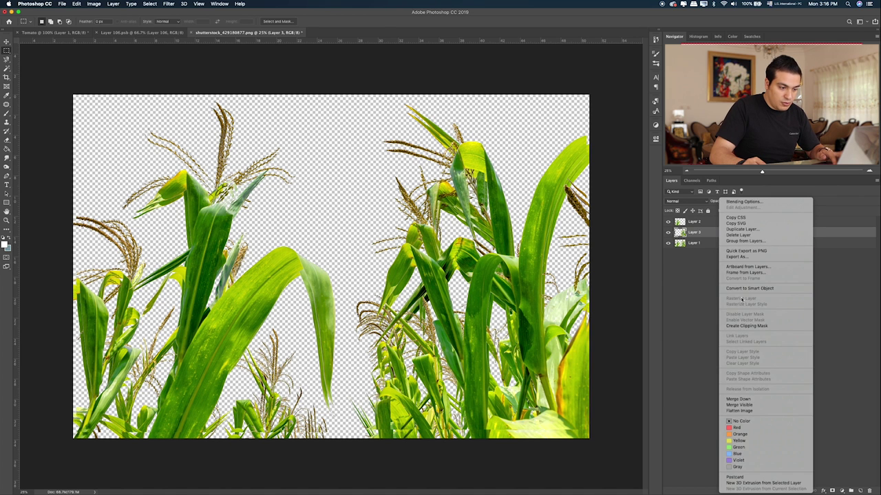
pyautogui.click(714, 223)
pyautogui.rightClick(714, 223)
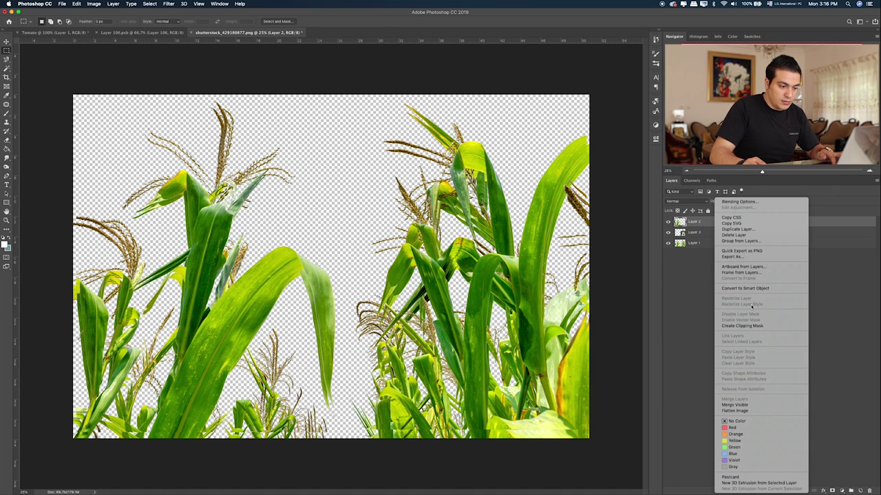
pyautogui.click(745, 288)
pyautogui.keyDown('shift'); pyautogui.click(694, 232); pyautogui.keyUp('shift')
pyautogui.press('v')
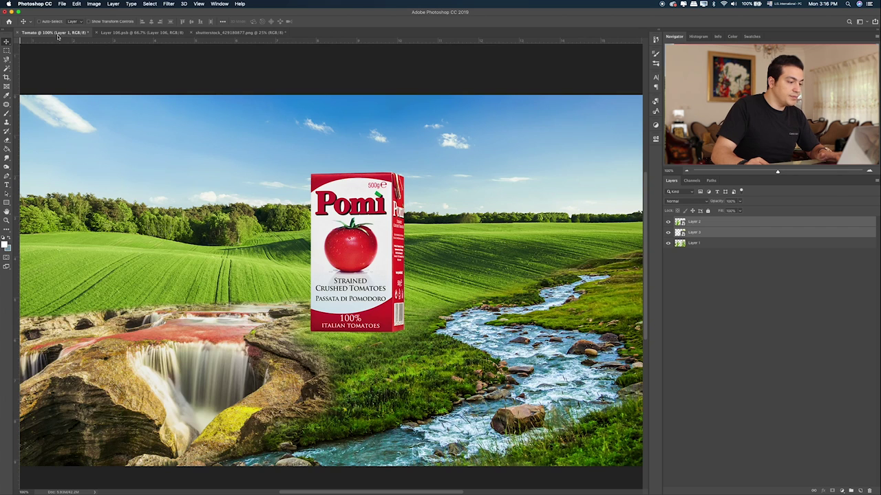
# Step: Bring both corn layers into the Tomato scene, scale them down, and raise them slightly
pyautogui.moveTo(57, 35); pyautogui.dragTo(447, 227)
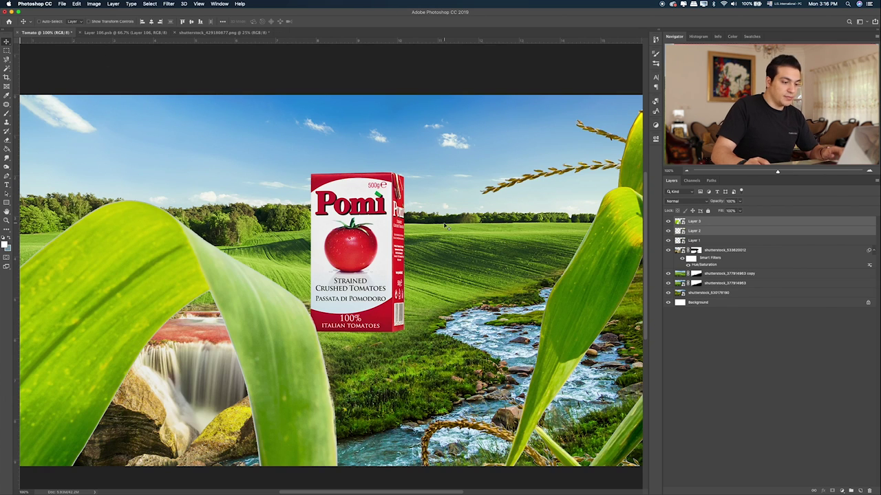
pyautogui.hotkey('ctrl', 't')
pyautogui.hotkey('ctrl', '0')
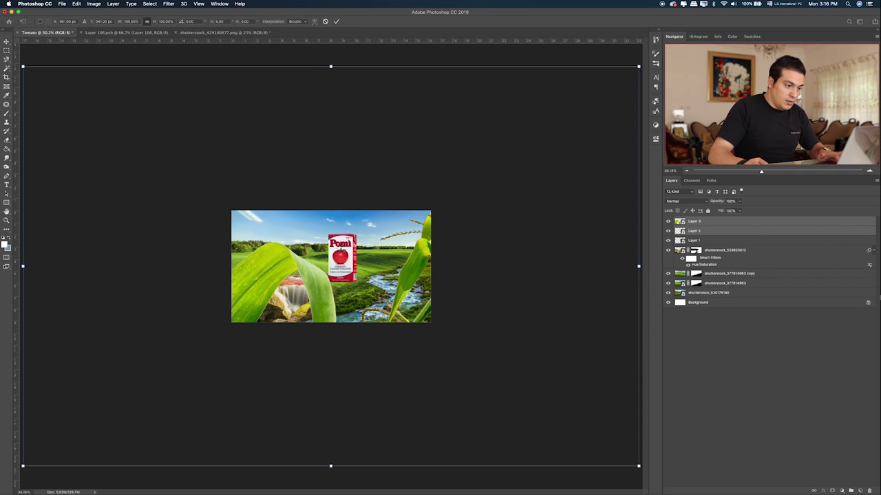
pyautogui.moveTo(637, 68); pyautogui.dragTo(443, 222)
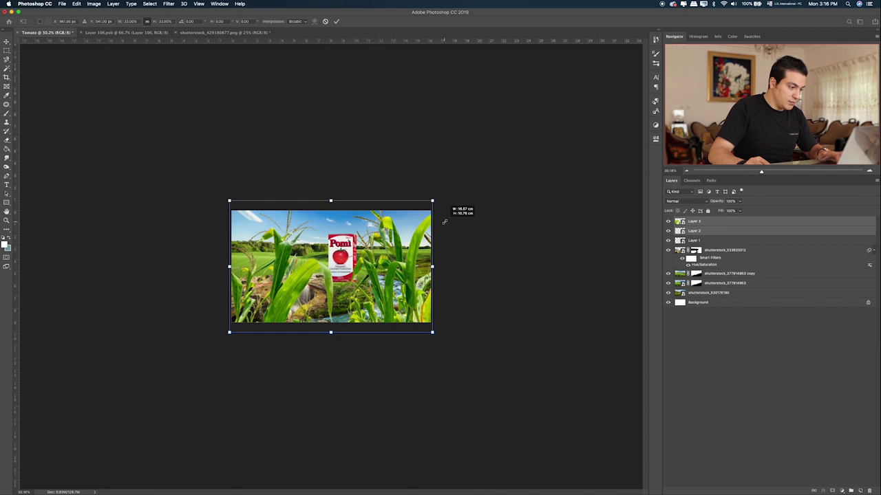
pyautogui.press('Return')
pyautogui.moveTo(417, 253); pyautogui.dragTo(414, 233)
# Step: Shrink one corn plant into the bottom-left corner of the scene
pyautogui.click(715, 225)
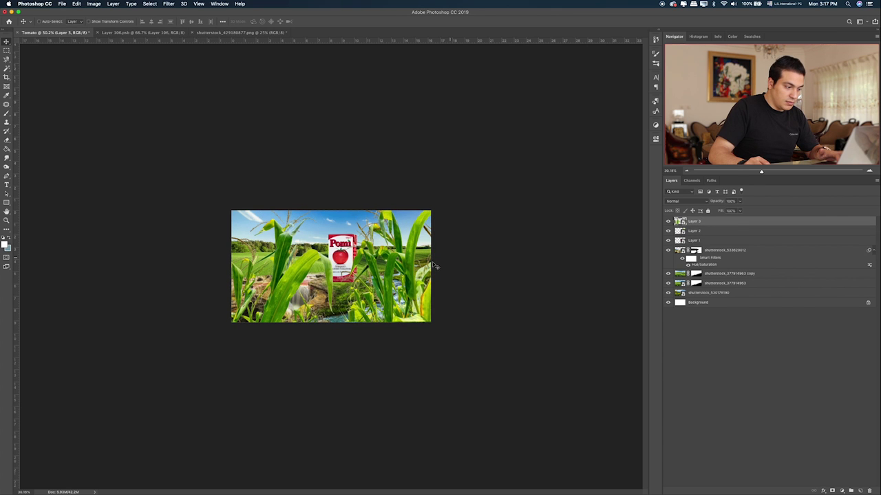
pyautogui.moveTo(436, 263); pyautogui.dragTo(433, 265)
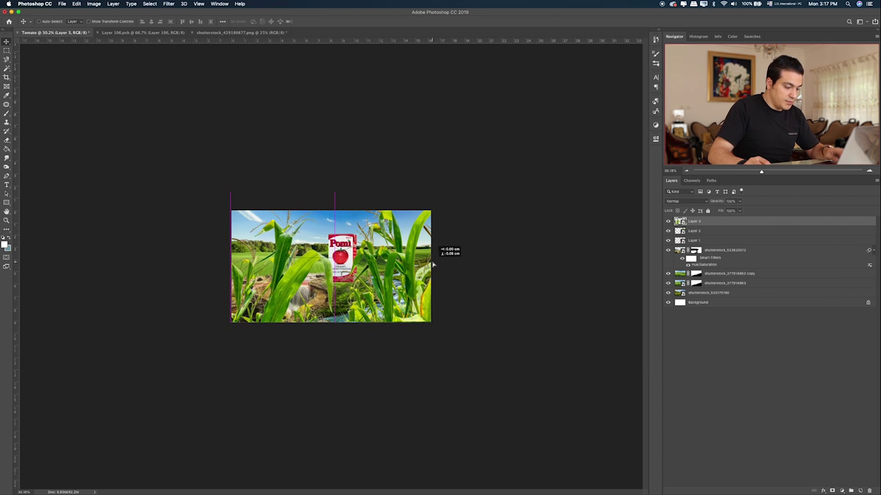
pyautogui.hotkey('ctrl', 't')
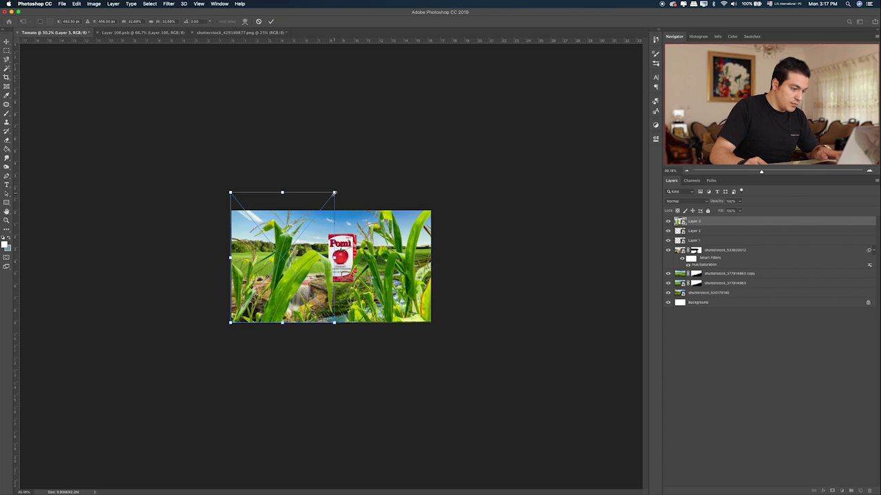
pyautogui.moveTo(335, 193); pyautogui.dragTo(270, 274)
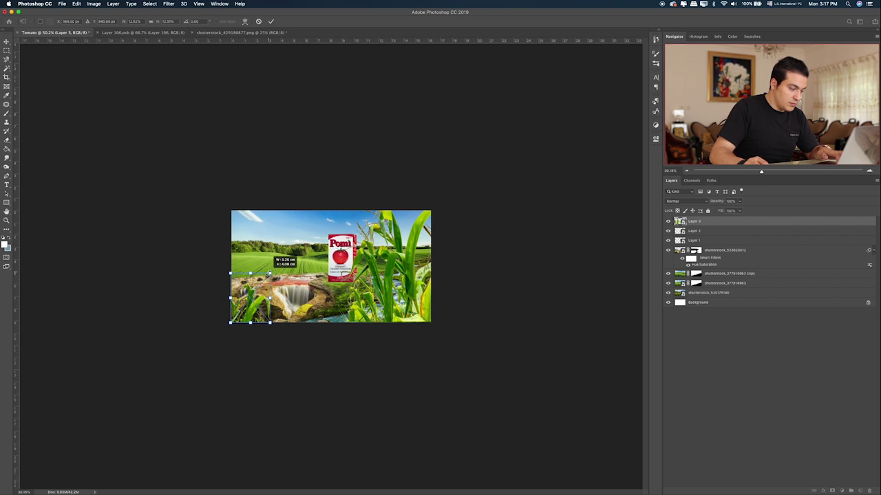
pyautogui.press('Return')
pyautogui.hotkey('ctrl', '0')
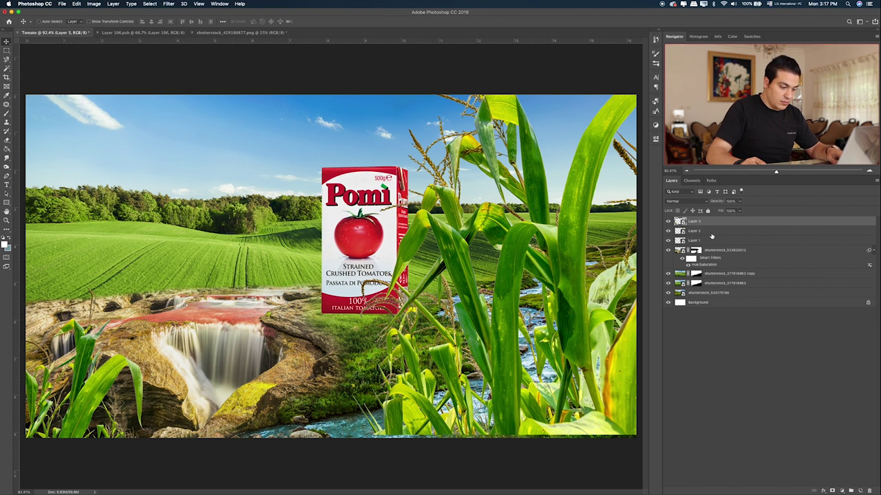
# Step: Scale the large corn plant (Layer 2) down into the bottom-right corner
pyautogui.click(673, 231)
pyautogui.hotkey('ctrl', 't')
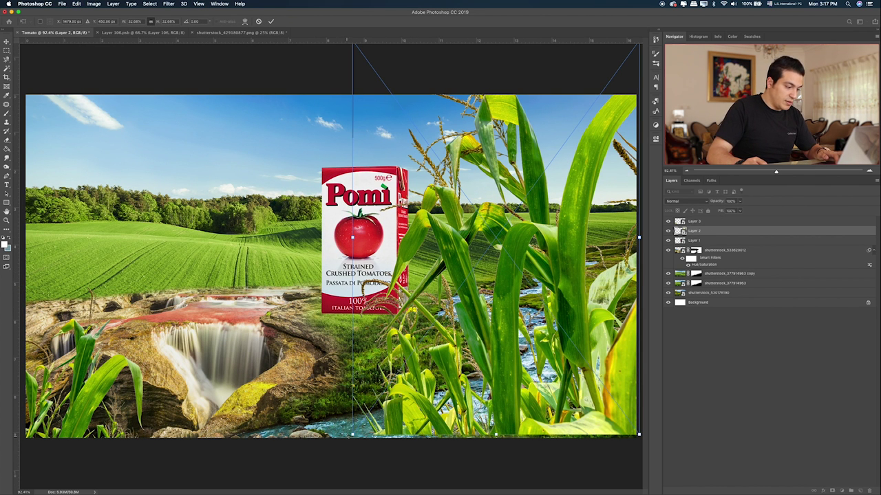
pyautogui.moveTo(352, 435); pyautogui.dragTo(500, 238)
pyautogui.moveTo(529, 177)
pyautogui.mouseDown()
pyautogui.moveTo(534, 336)
pyautogui.moveTo(546, 375)
pyautogui.mouseUp()
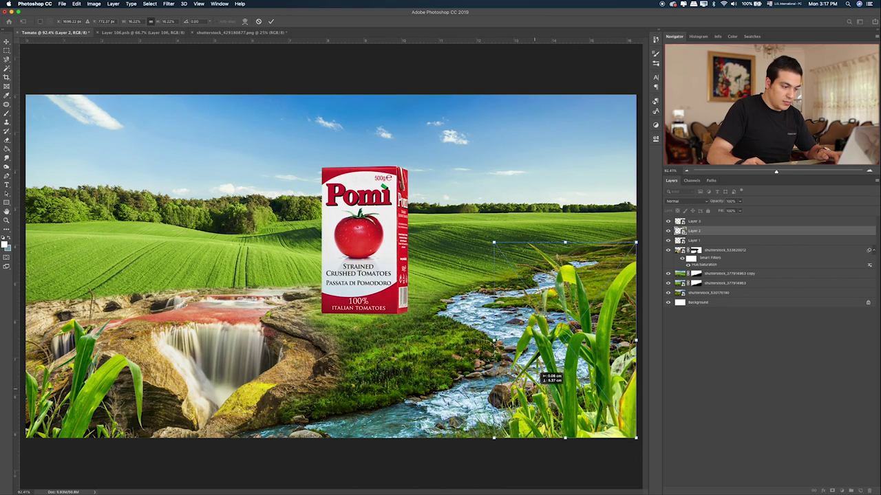
pyautogui.moveTo(494, 241); pyautogui.dragTo(498, 232)
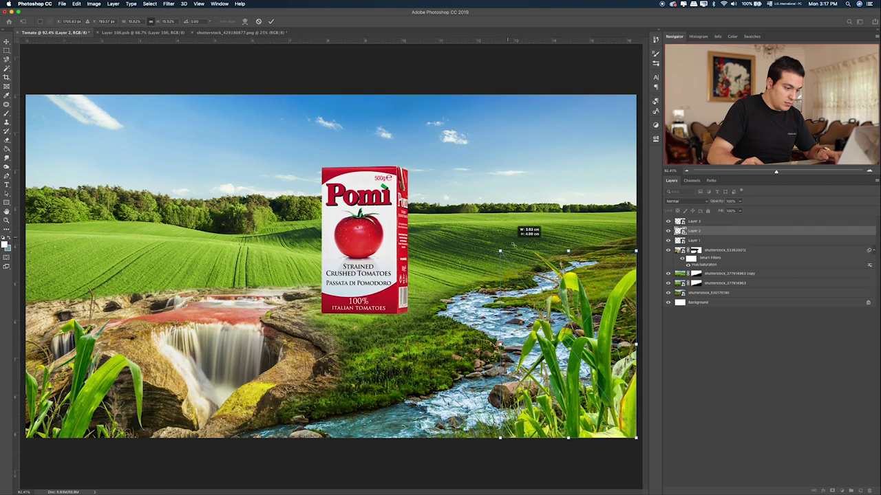
pyautogui.moveTo(486, 232); pyautogui.dragTo(509, 264)
pyautogui.press('Return')
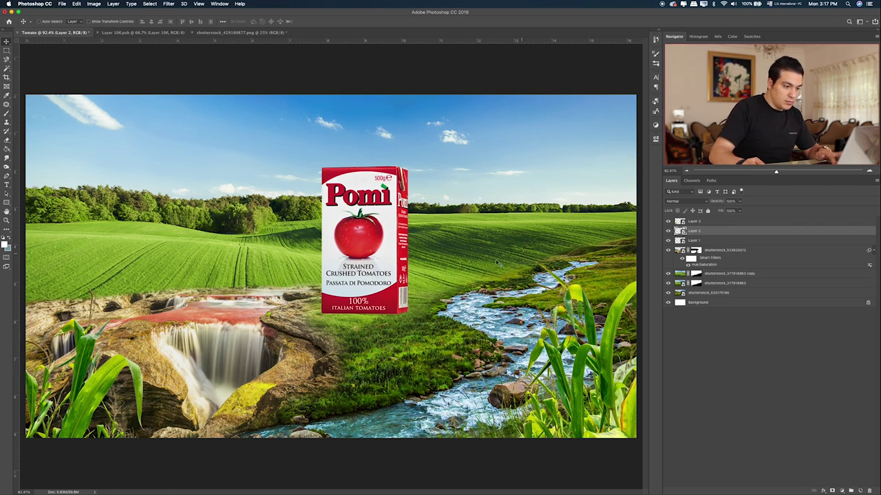
# Step: Nudge the left corn plant (Layer 3) slightly sideways to settle it
pyautogui.click(727, 222)
pyautogui.moveTo(285, 303); pyautogui.dragTo(263, 302)
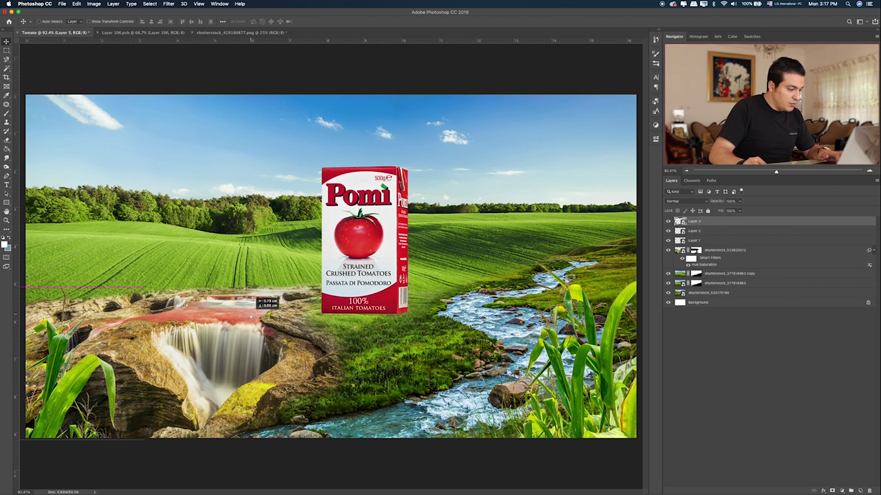
pyautogui.moveTo(265, 302); pyautogui.dragTo(273, 302)
pyautogui.click(717, 234)
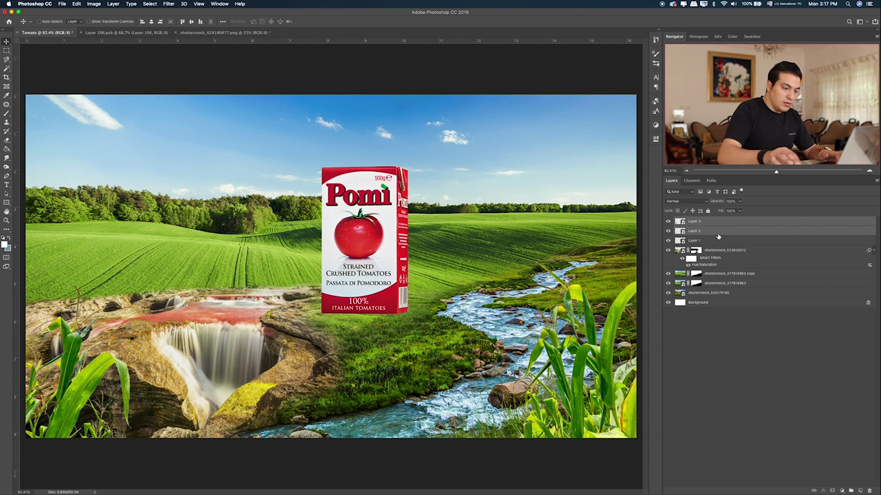
# Step: Apply Hue/Saturation to the bottom-right corn plant: Saturation -29, Lightness -14
pyautogui.hotkey('ctrl', 'u')
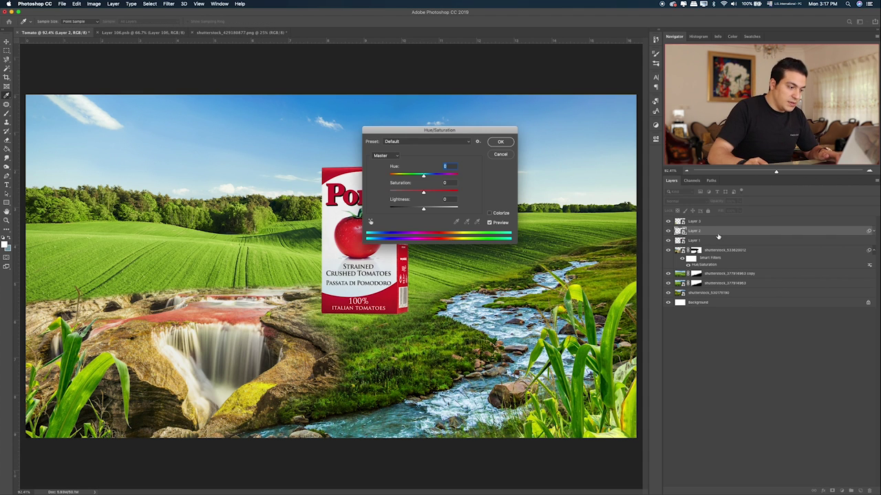
pyautogui.moveTo(423, 194); pyautogui.dragTo(411, 194)
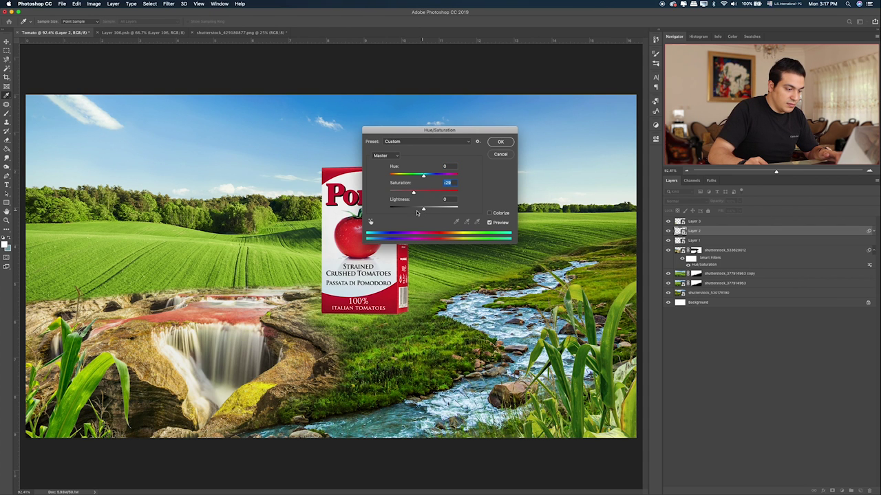
pyautogui.moveTo(420, 210); pyautogui.dragTo(418, 210)
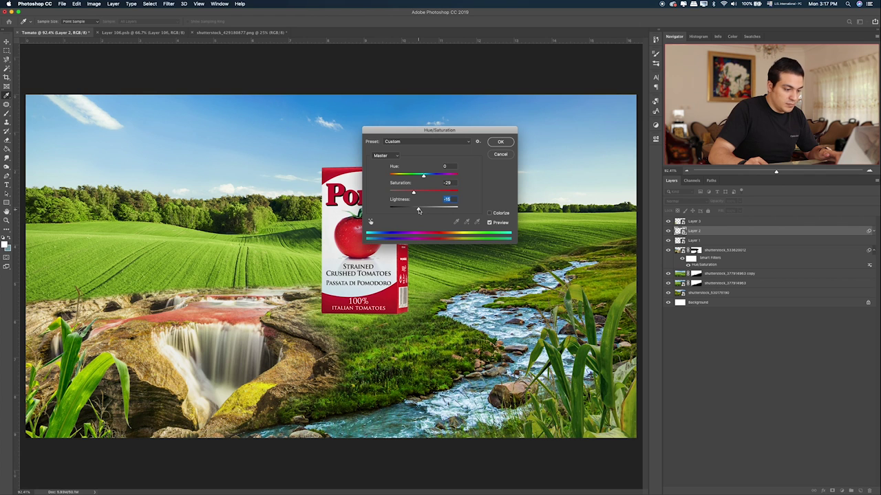
pyautogui.click(500, 142)
pyautogui.click(719, 222)
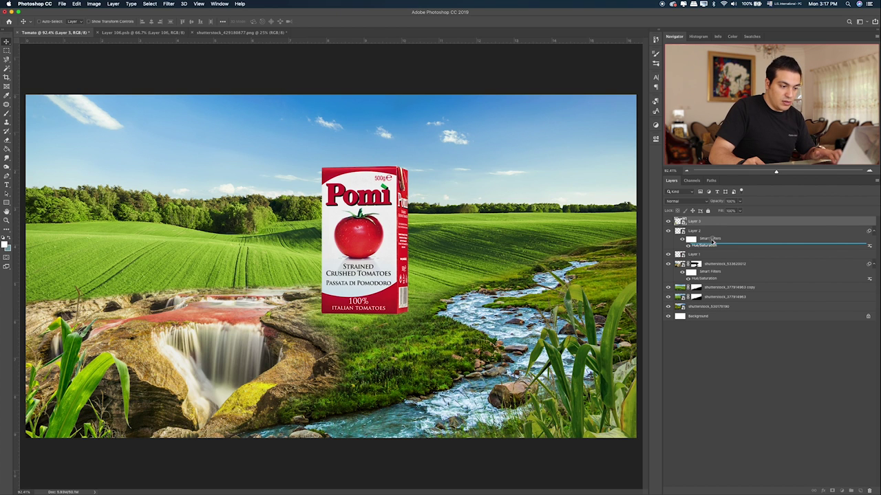
pyautogui.click(712, 231)
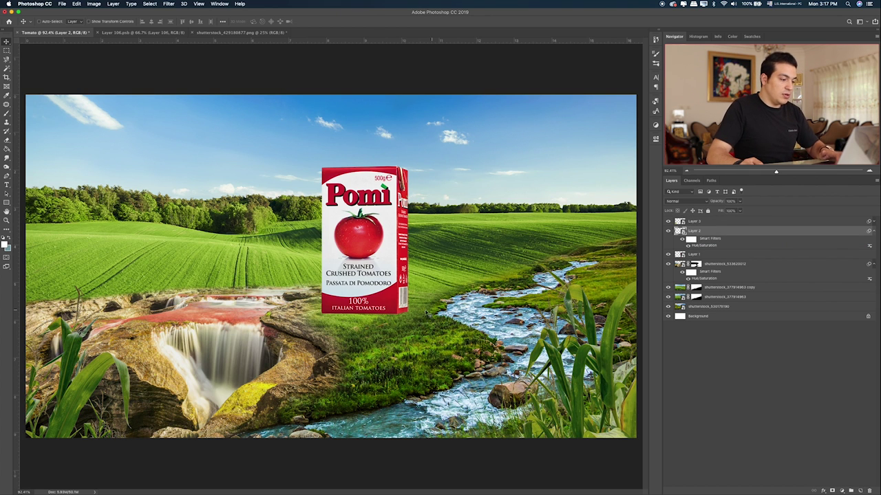
# Step: Group the two corn plant layers and name the group 'Front'
pyautogui.click(709, 255)
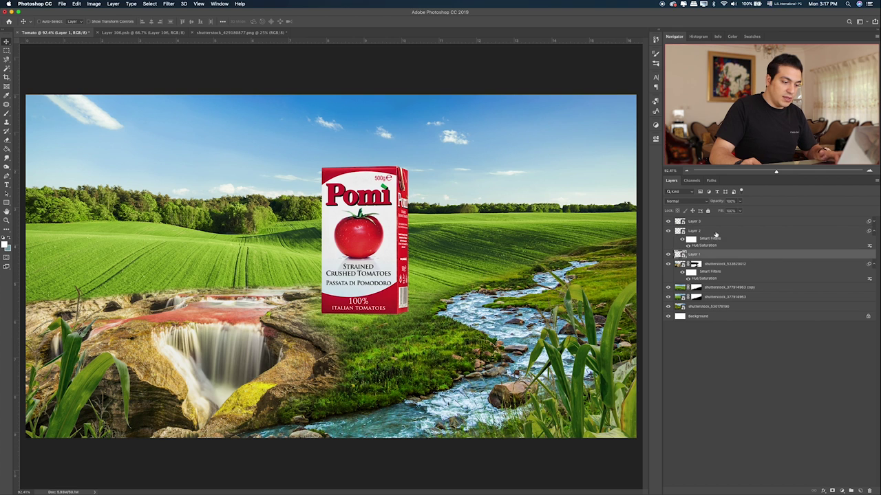
pyautogui.click(716, 232)
pyautogui.keyDown('shift'); pyautogui.click(718, 222); pyautogui.keyUp('shift')
pyautogui.hotkey('ctrl', 'g')
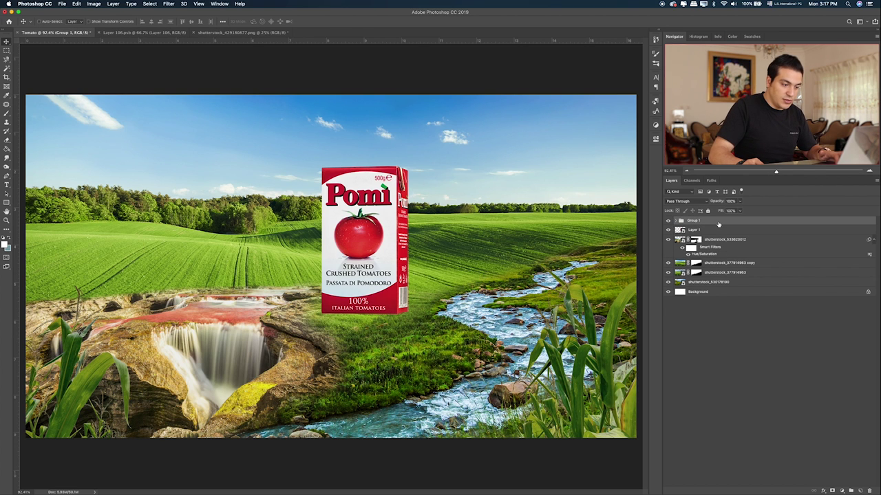
pyautogui.doubleClick(699, 222)
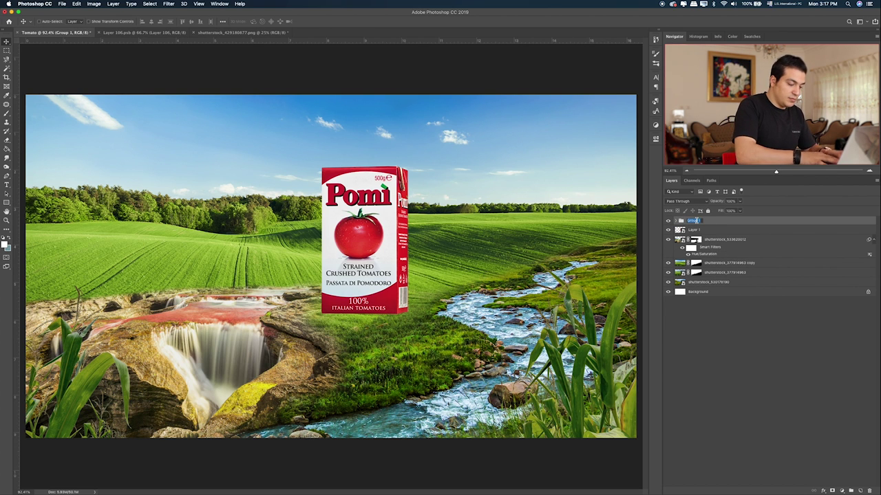
pyautogui.write('Front')
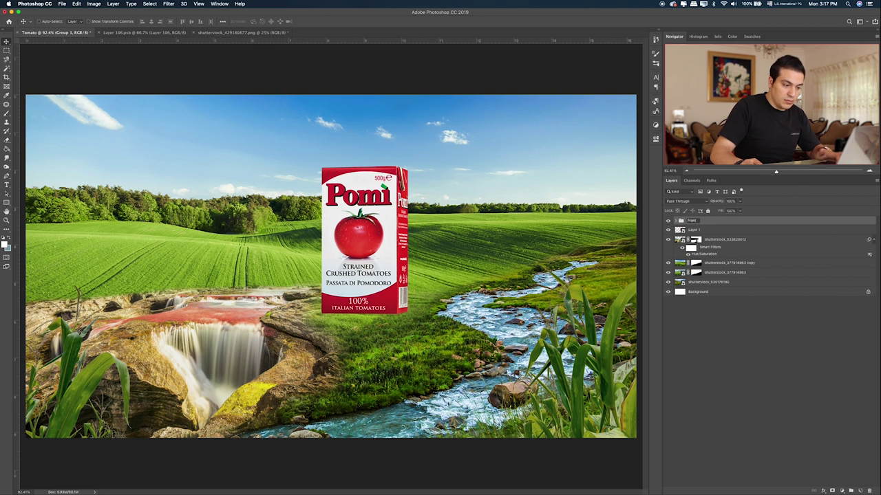
# Step: Group all the scenery layers and name the group 'Background'
pyautogui.click(674, 230)
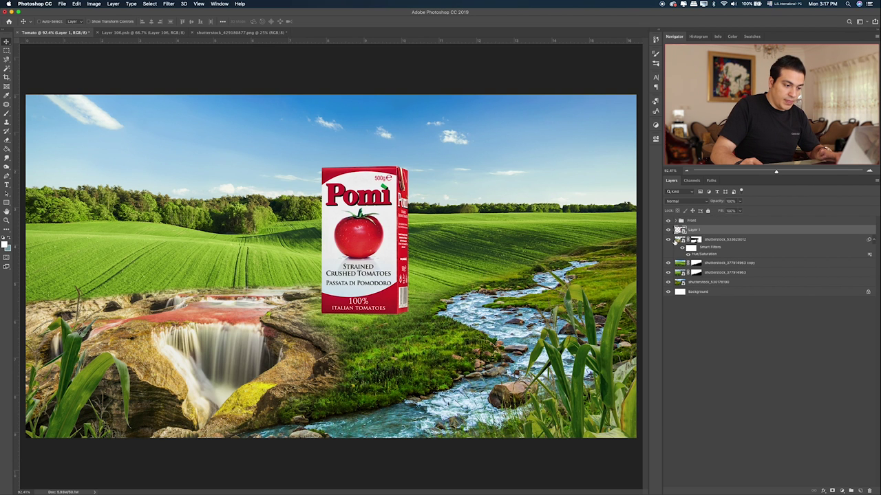
pyautogui.click(739, 242)
pyautogui.keyDown('shift'); pyautogui.click(733, 282); pyautogui.keyUp('shift')
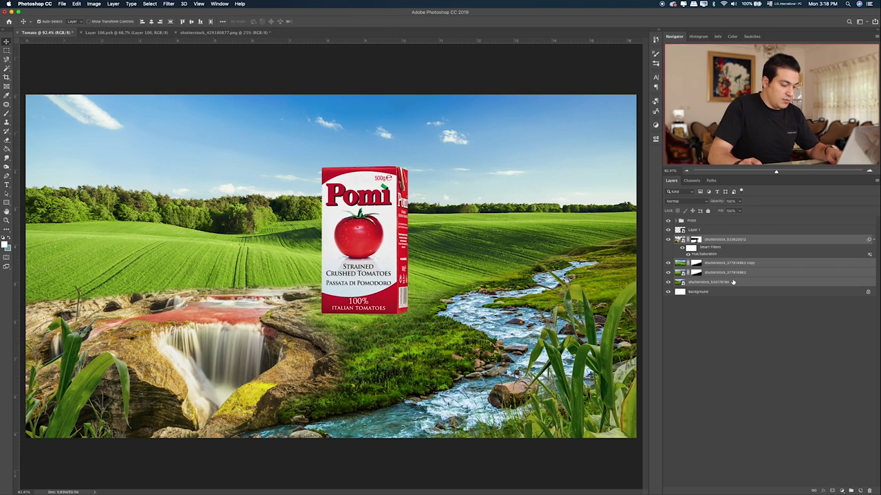
pyautogui.hotkey('ctrl', 'g')
pyautogui.doubleClick(692, 239)
pyautogui.write('Back')
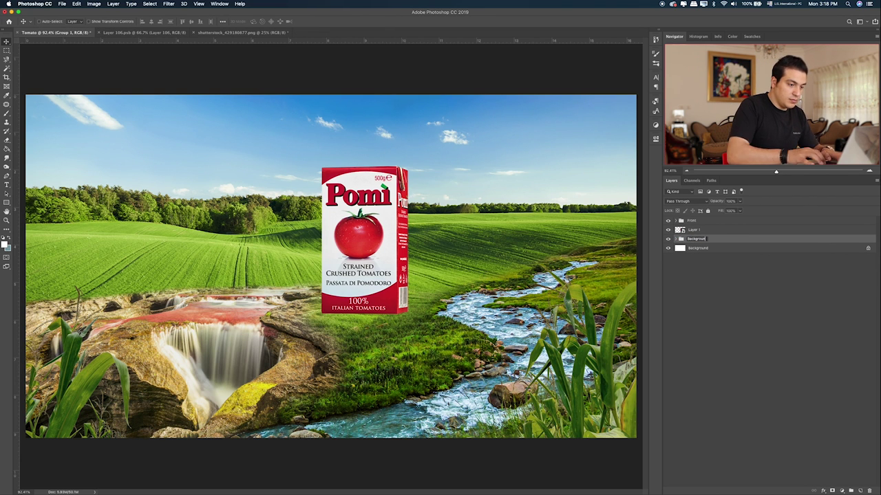
pyautogui.write('ground')
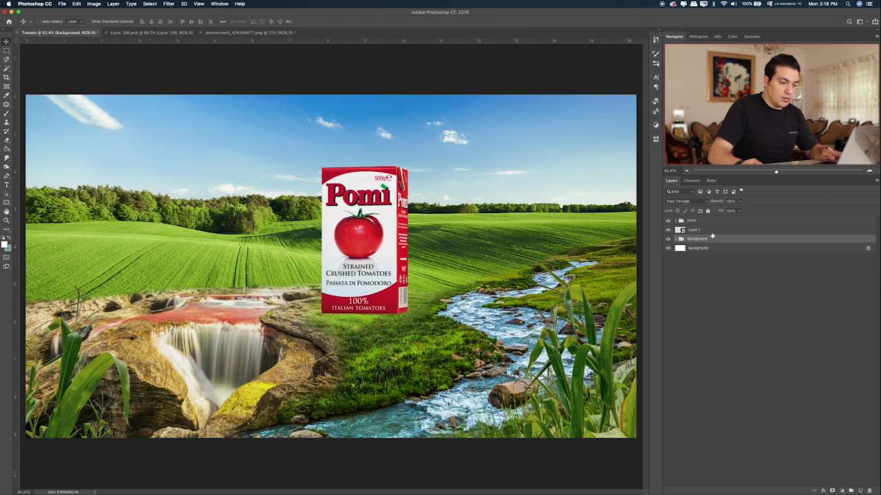
# Step: Put the Pomi carton layer into its own group, renamed starting with 'F'
pyautogui.click(709, 229)
pyautogui.hotkey('ctrl', 'g')
pyautogui.click(676, 229)
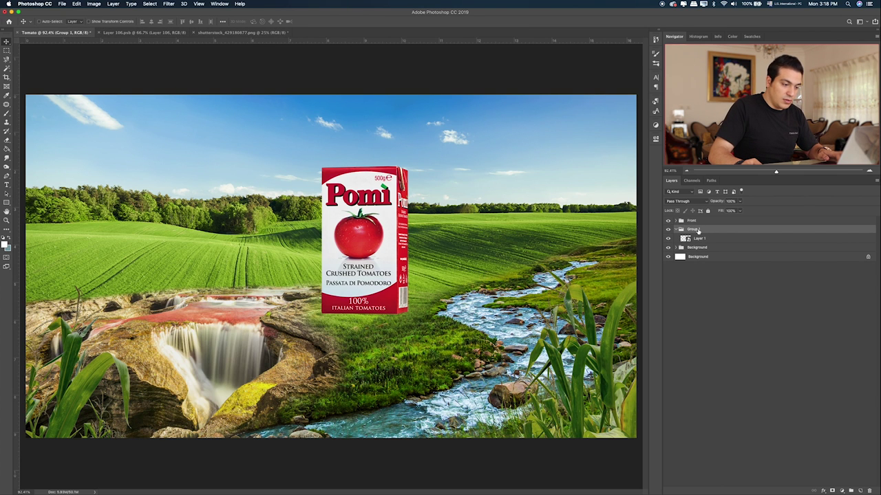
pyautogui.doubleClick(692, 229)
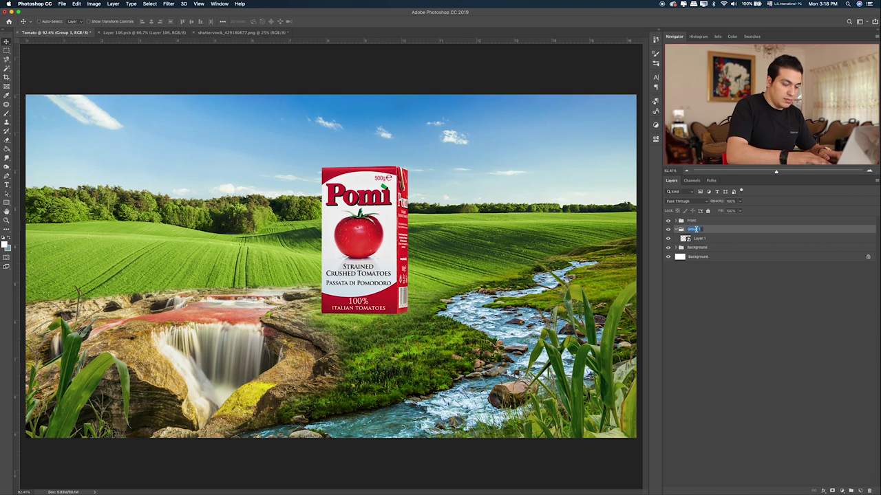
pyautogui.write('F')
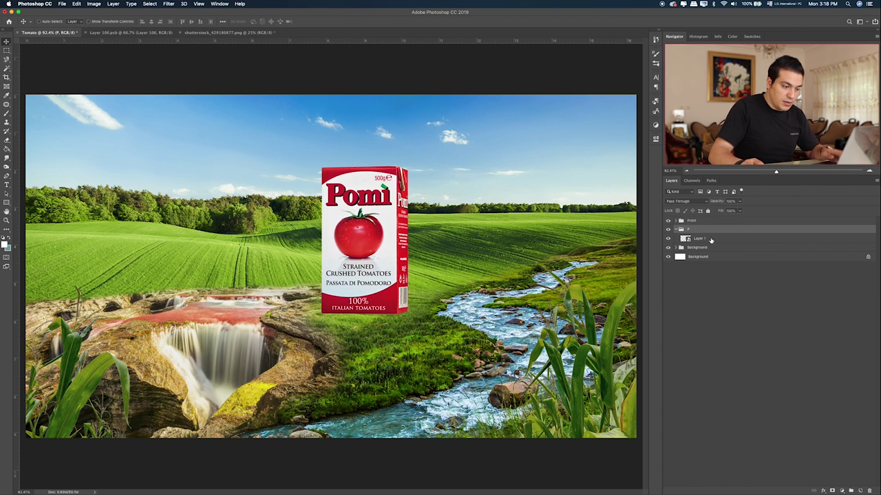
# Step: Shrink the Pomi carton slightly and shift it to the right
pyautogui.click(723, 237)
pyautogui.hotkey('ctrl', 't')
pyautogui.moveTo(406, 166)
pyautogui.mouseDown()
pyautogui.moveTo(401, 174)
pyautogui.moveTo(415, 181)
pyautogui.mouseUp()
pyautogui.press('Return')
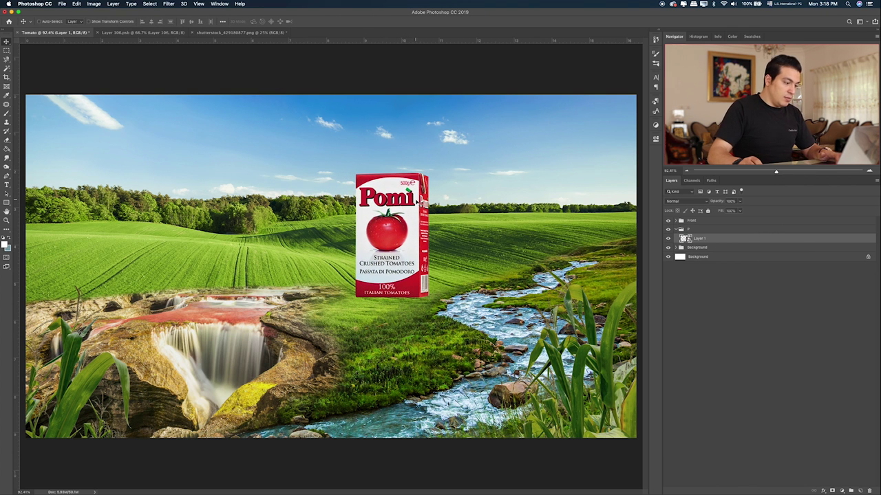
# Step: Preview the tomato basket image in the source images folder
pyautogui.press('super+Tab')
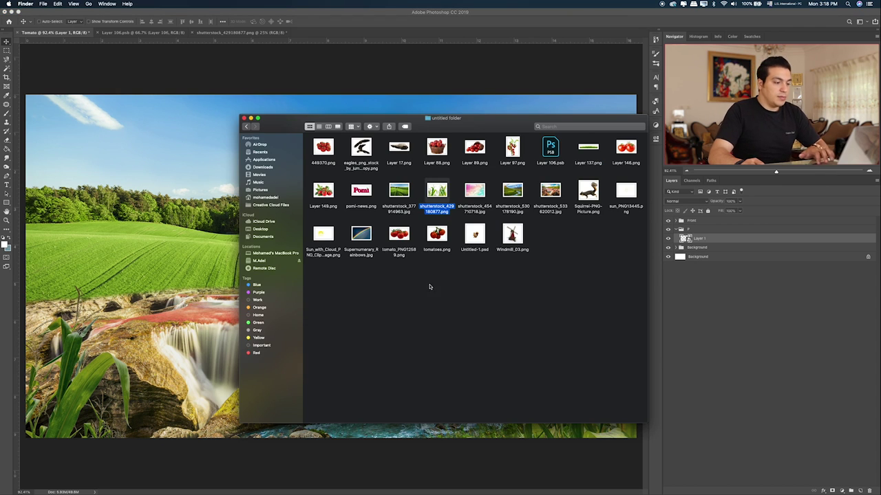
pyautogui.click(433, 157)
pyautogui.press('space')
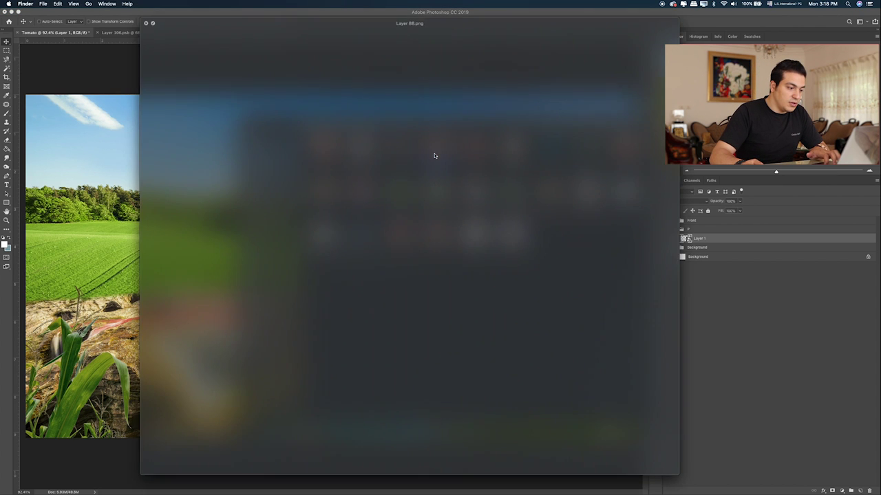
pyautogui.press('space')
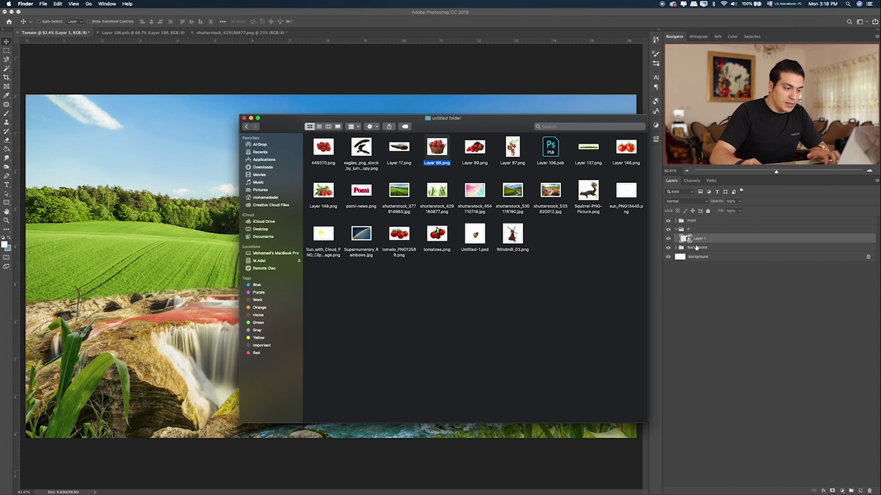
pyautogui.press('super+Tab')
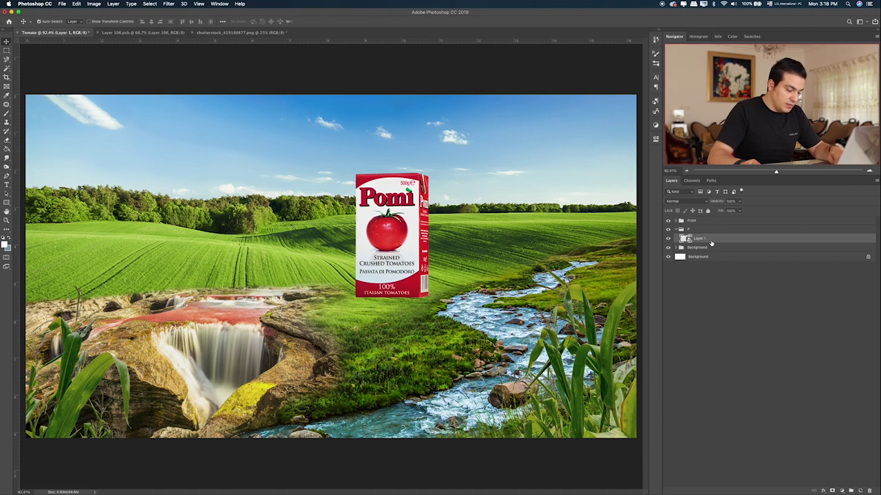
# Step: Apply Hue/Saturation to the carton with Saturation -38 and Lightness -35
pyautogui.press('super+u')
pyautogui.moveTo(422, 194); pyautogui.dragTo(418, 196)
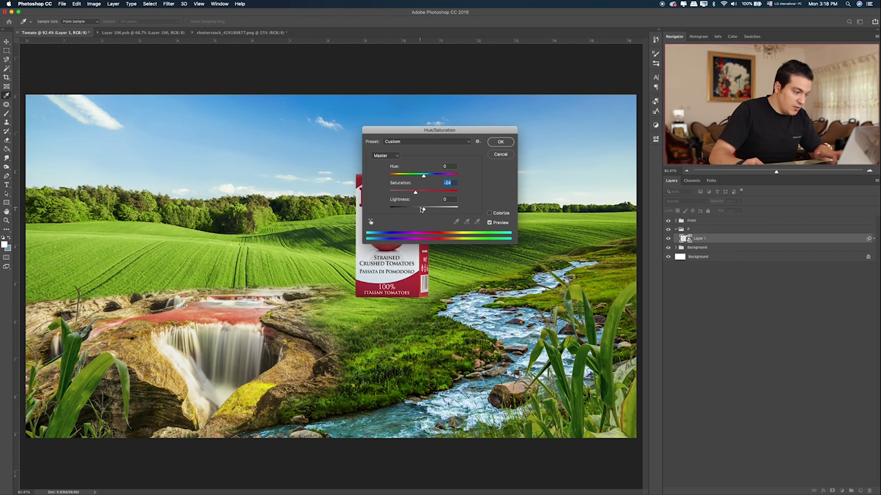
pyautogui.click(419, 209)
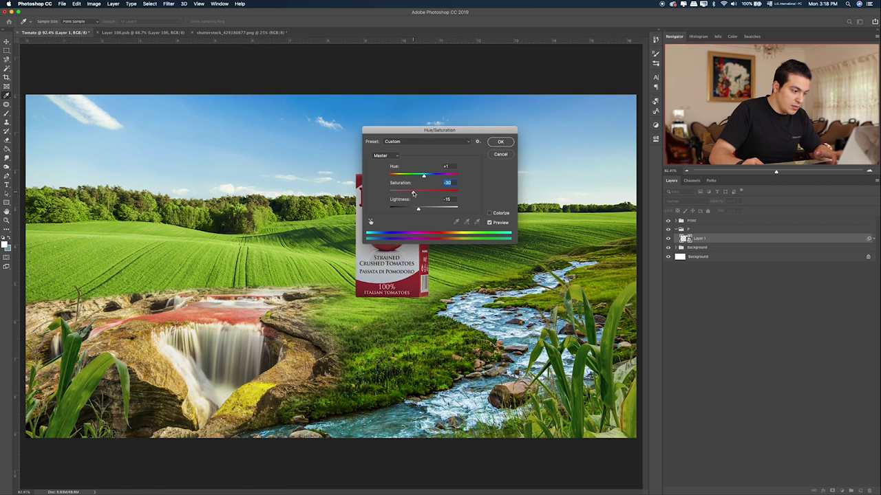
pyautogui.moveTo(418, 210); pyautogui.dragTo(411, 211)
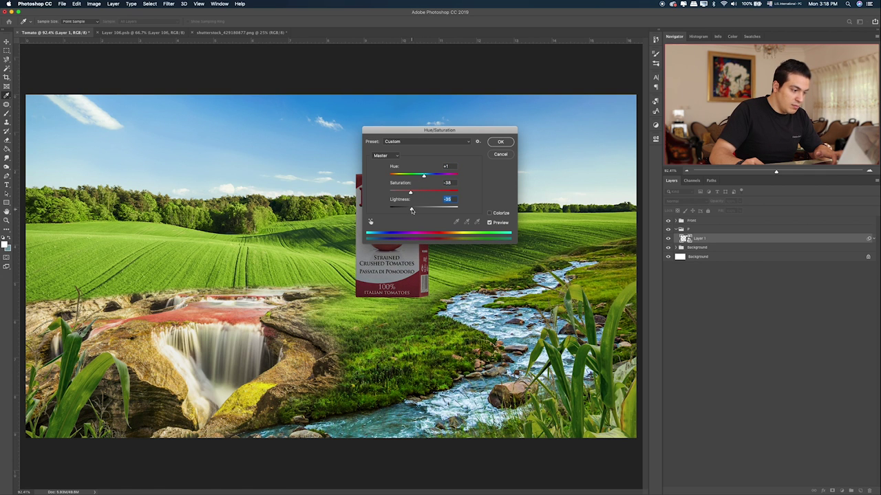
pyautogui.click(500, 142)
# Step: Paint the filter mask at 30% brush opacity to brighten the carton's right edge
pyautogui.click(696, 247)
pyautogui.press('b')
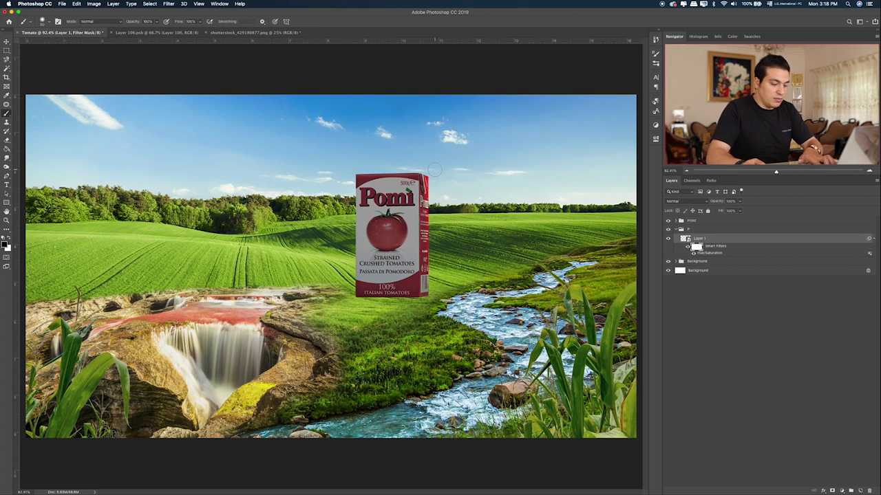
pyautogui.press('3')
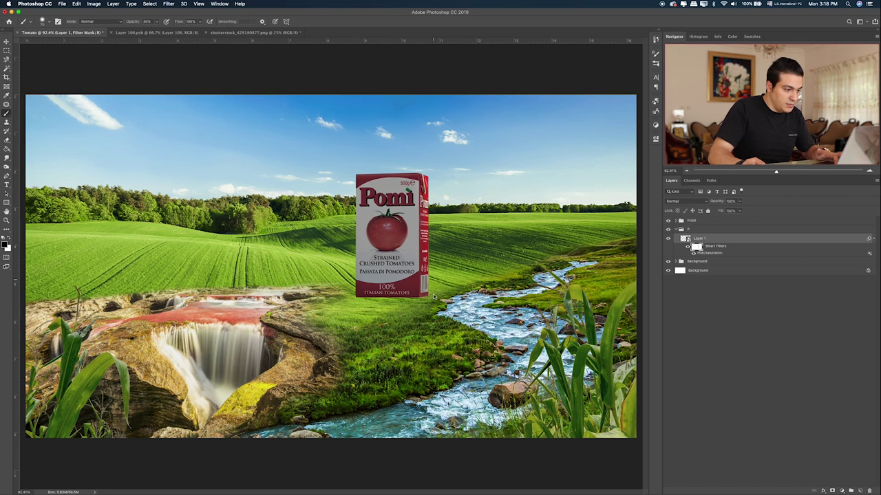
pyautogui.moveTo(425, 159); pyautogui.dragTo(421, 223)
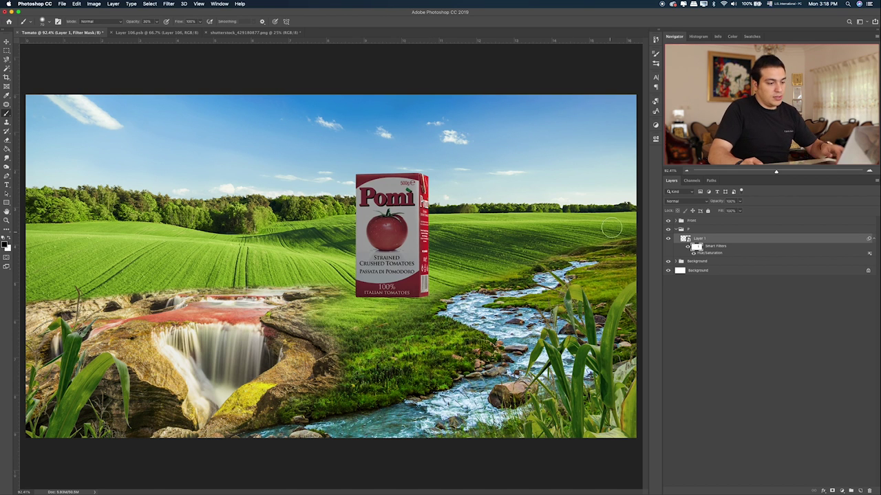
pyautogui.click(685, 238)
pyautogui.hotkey('ctrl', 't')
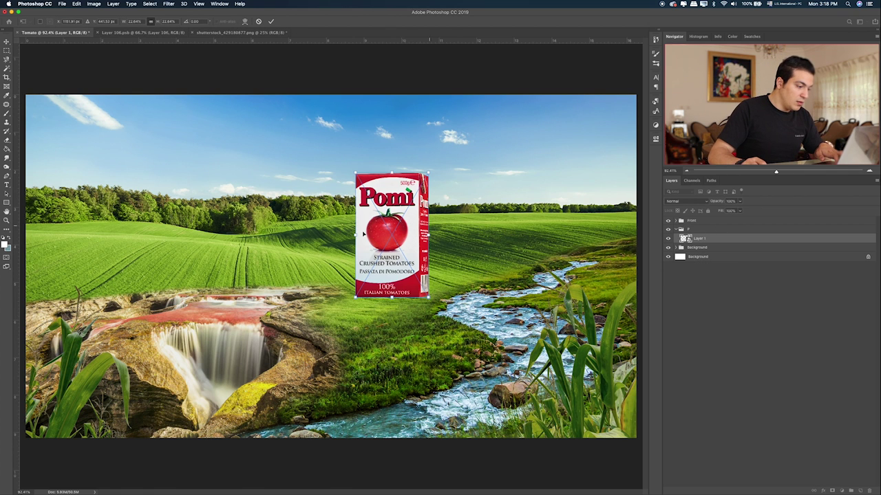
# Step: Warp the carton's bottom edge and lower-right corner, then nudge it slightly right
pyautogui.rightClick(386, 272)
pyautogui.click(405, 320)
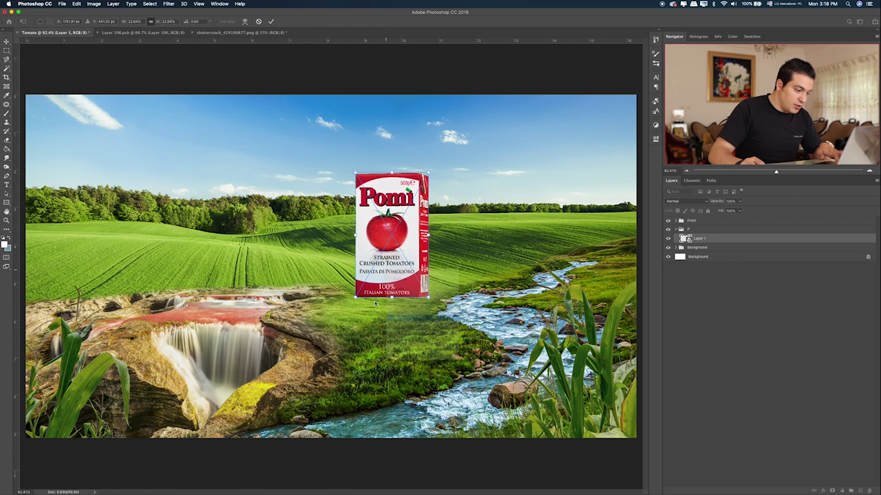
pyautogui.moveTo(386, 294); pyautogui.dragTo(406, 298)
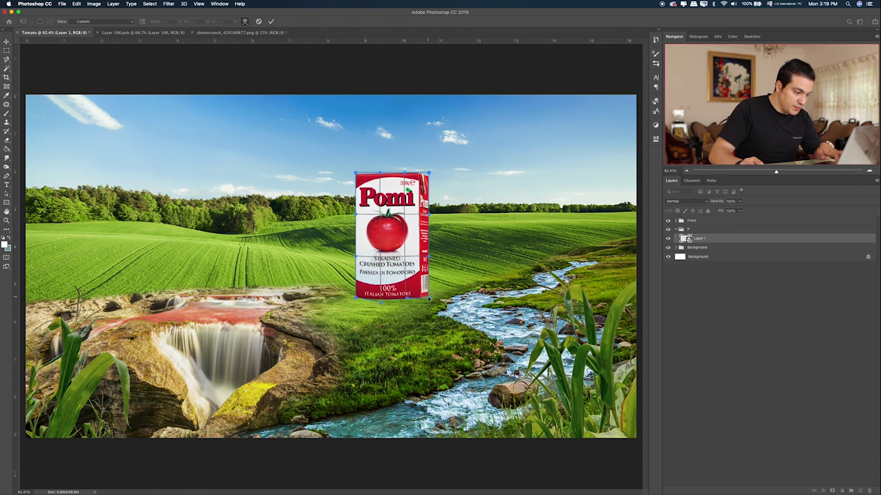
pyautogui.moveTo(427, 297); pyautogui.dragTo(408, 299)
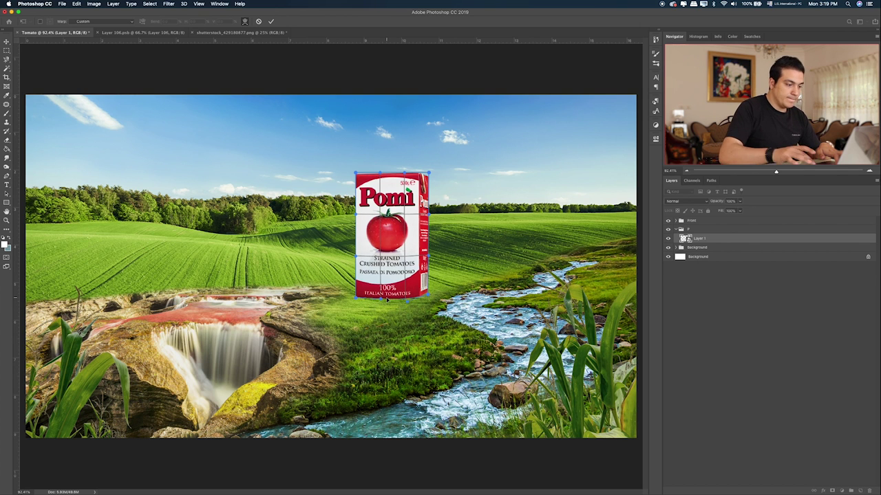
pyautogui.press('Return')
pyautogui.press('v')
pyautogui.moveTo(407, 276); pyautogui.dragTo(407, 276)
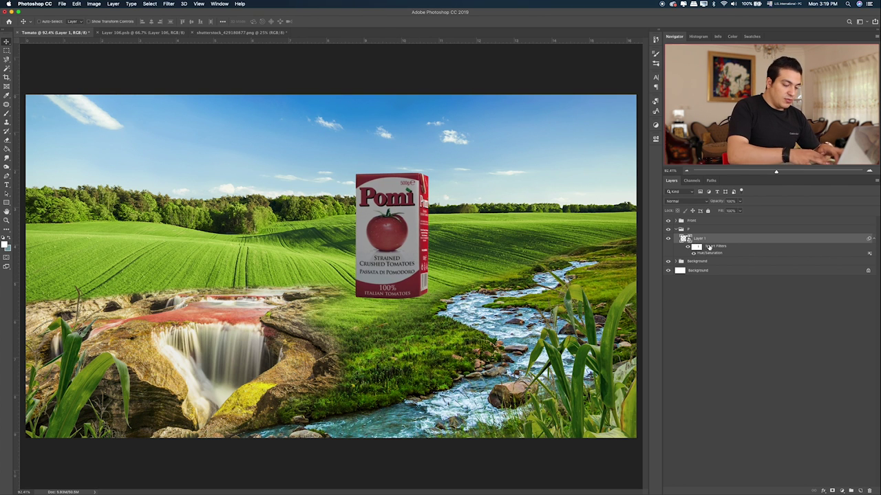
# Step: Duplicate the carton layer and move the copy beneath the original
pyautogui.hotkey('ctrl', 'j')
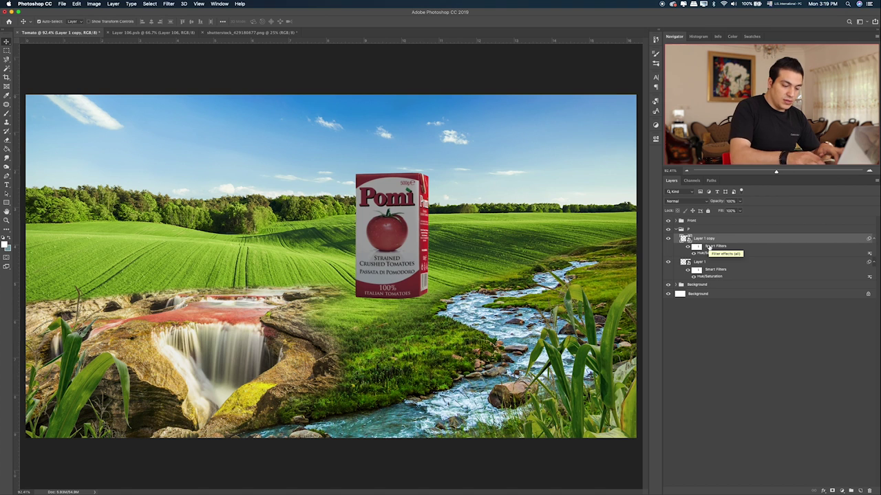
pyautogui.hotkey('ctrl', '[')
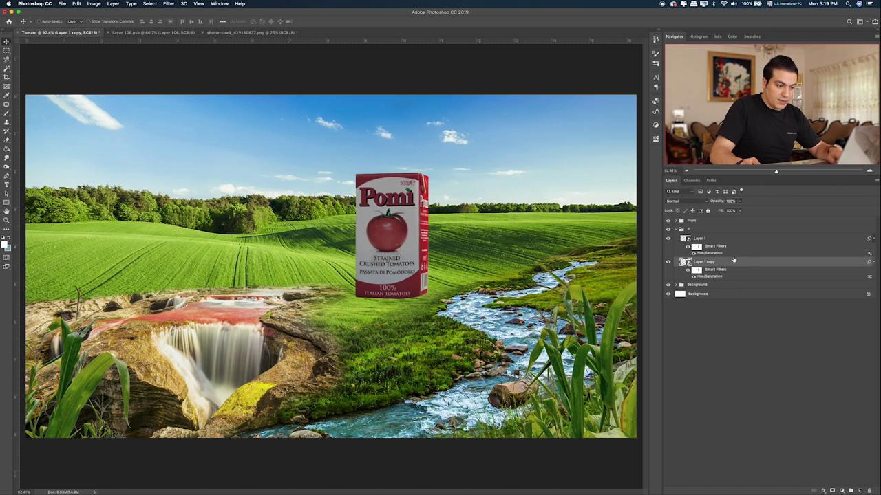
pyautogui.rightClick(735, 261)
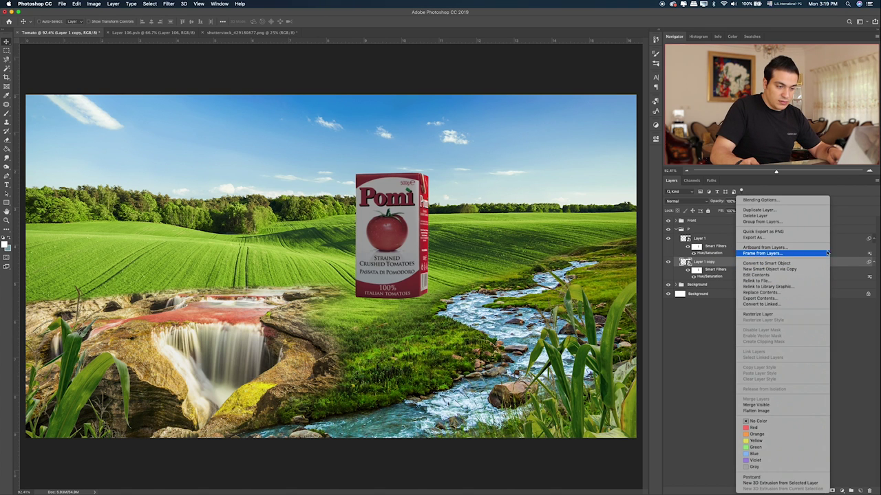
pyautogui.click(847, 266)
# Step: Give the carton copy a black Color Overlay layer style
pyautogui.doubleClick(849, 264)
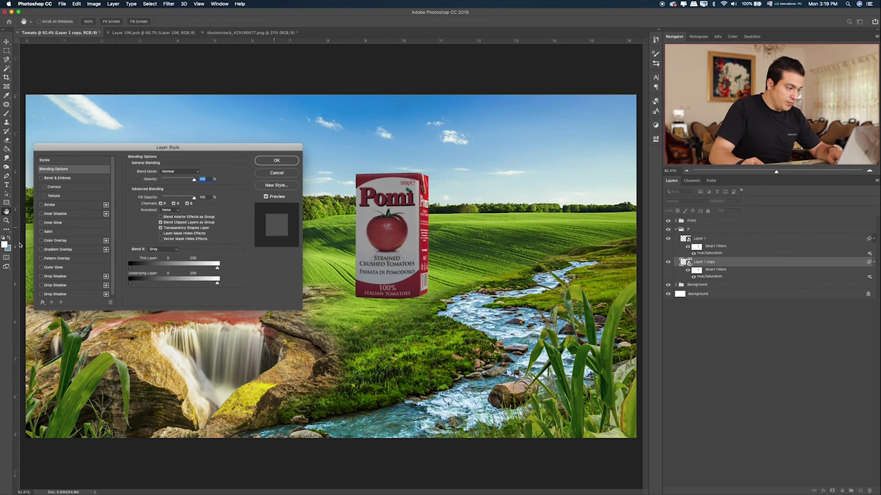
pyautogui.click(56, 241)
pyautogui.click(197, 174)
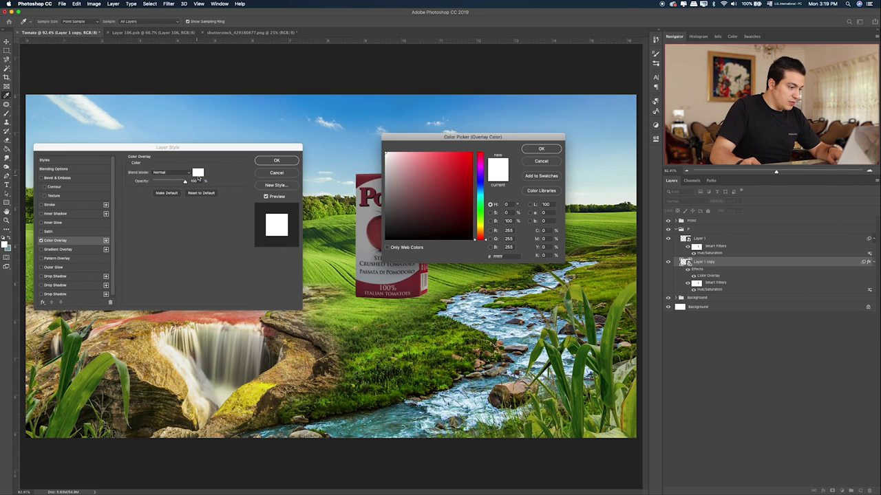
pyautogui.moveTo(392, 206); pyautogui.dragTo(330, 292)
pyautogui.click(540, 149)
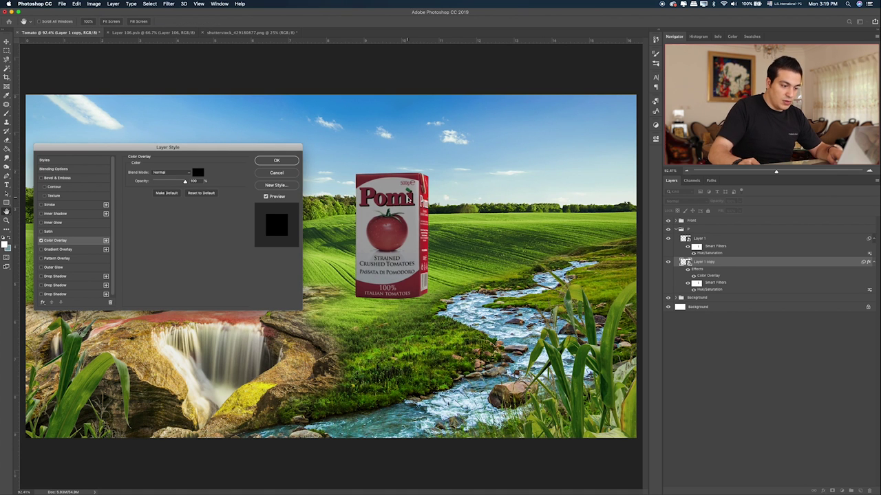
pyautogui.press('Return')
# Step: Rasterize the black carton copy and convert it to a smart object
pyautogui.rightClick(764, 264)
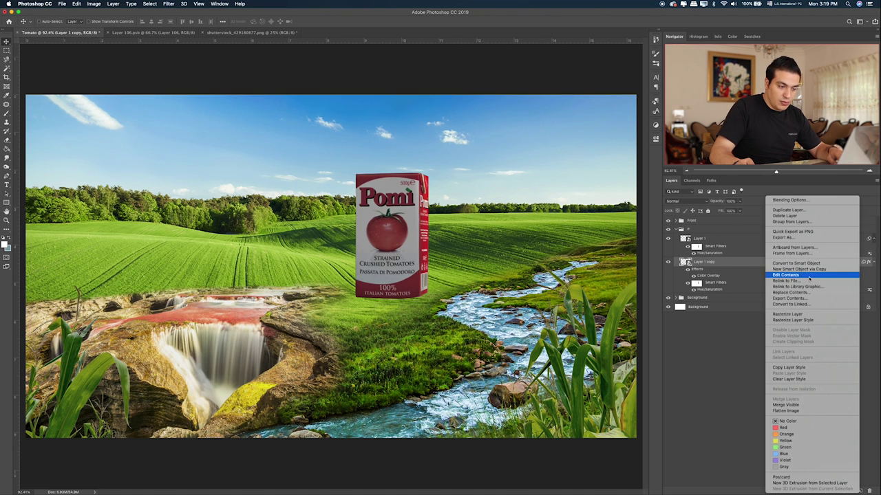
pyautogui.click(784, 262)
pyautogui.hotkey('ctrl', 't')
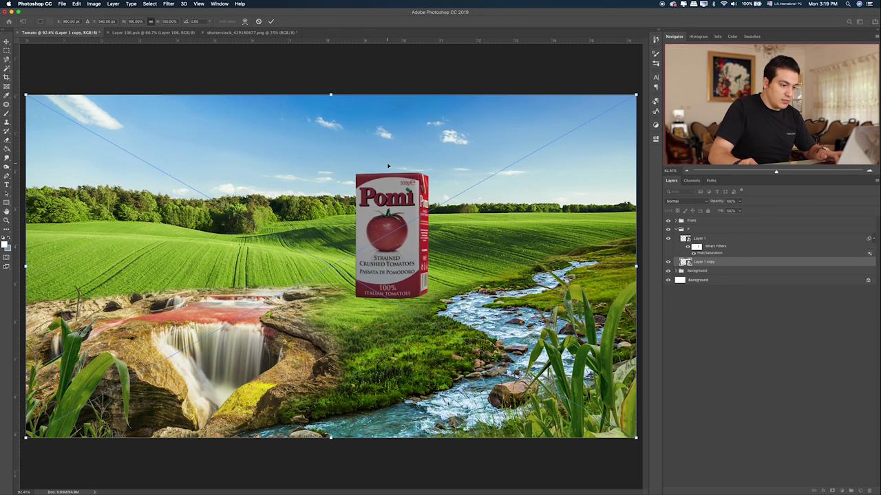
pyautogui.press('Return')
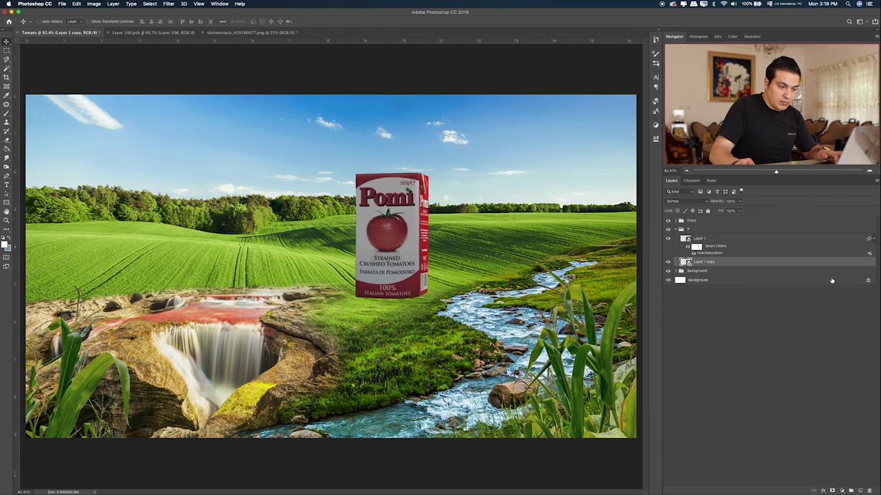
pyautogui.rightClick(816, 263)
pyautogui.click(767, 315)
pyautogui.rightClick(768, 264)
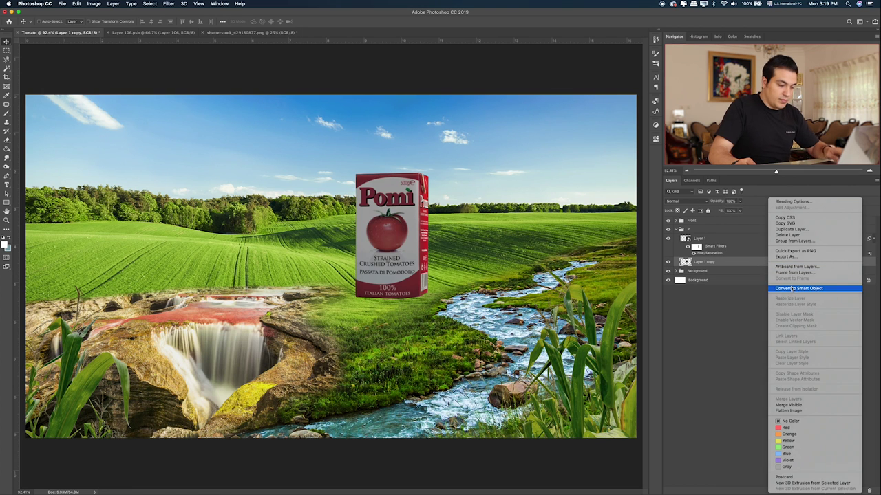
pyautogui.click(790, 288)
pyautogui.hotkey('ctrl', 't')
# Step: Flip the black carton copy below the carton and squash it into a slanted shadow
pyautogui.moveTo(391, 171)
pyautogui.mouseDown()
pyautogui.moveTo(410, 405)
pyautogui.moveTo(278, 390)
pyautogui.mouseUp()
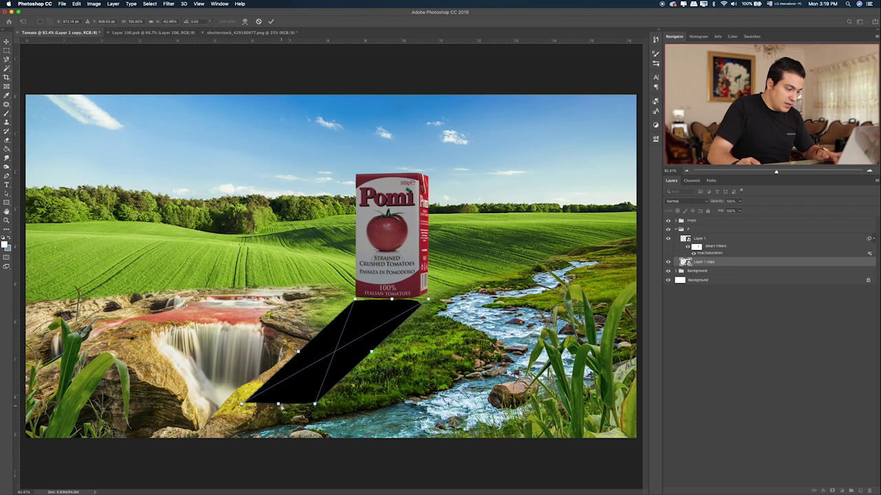
pyautogui.moveTo(278, 404)
pyautogui.mouseDown()
pyautogui.moveTo(316, 365)
pyautogui.moveTo(295, 354)
pyautogui.mouseUp()
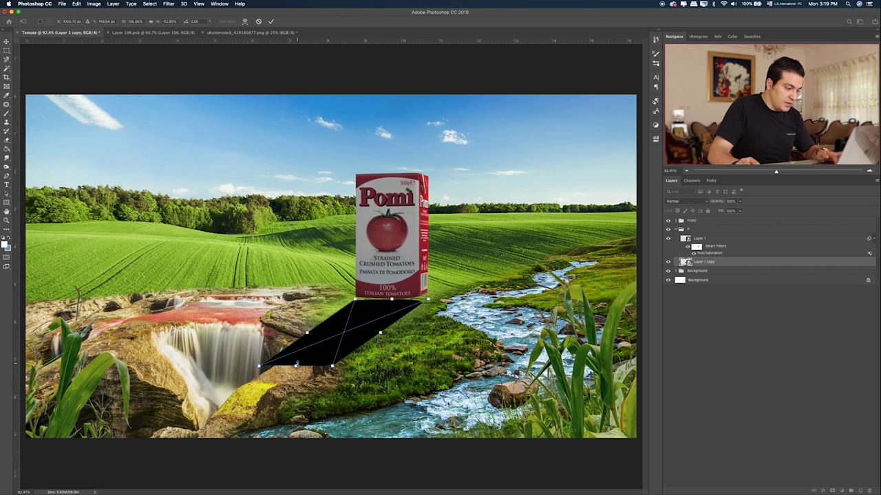
pyautogui.moveTo(296, 366); pyautogui.dragTo(296, 351)
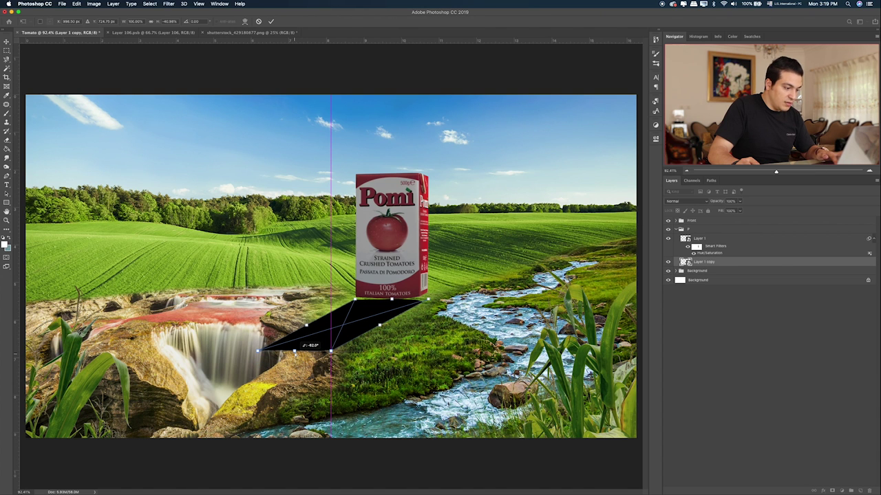
pyautogui.moveTo(392, 299); pyautogui.dragTo(396, 290)
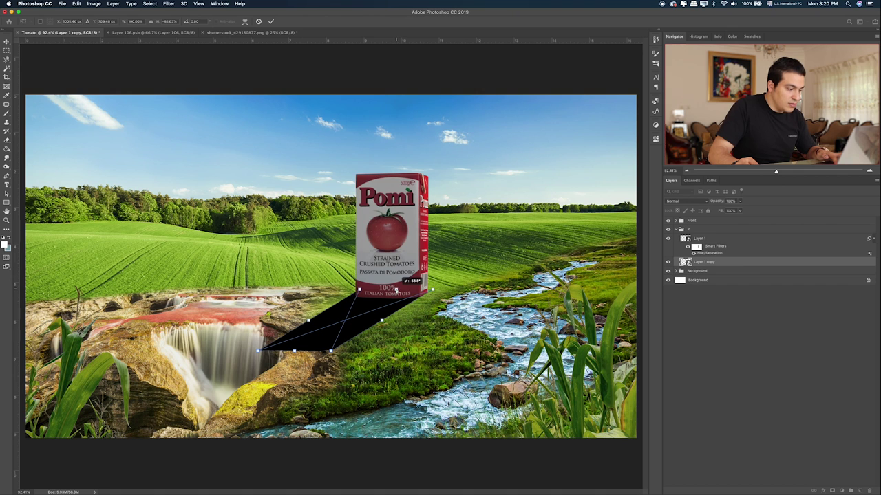
pyautogui.moveTo(360, 291); pyautogui.dragTo(361, 293)
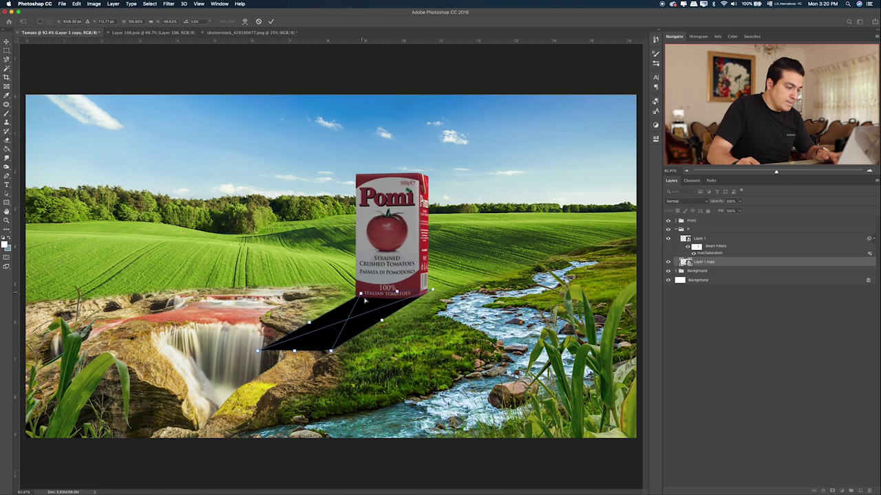
pyautogui.moveTo(258, 351); pyautogui.dragTo(253, 350)
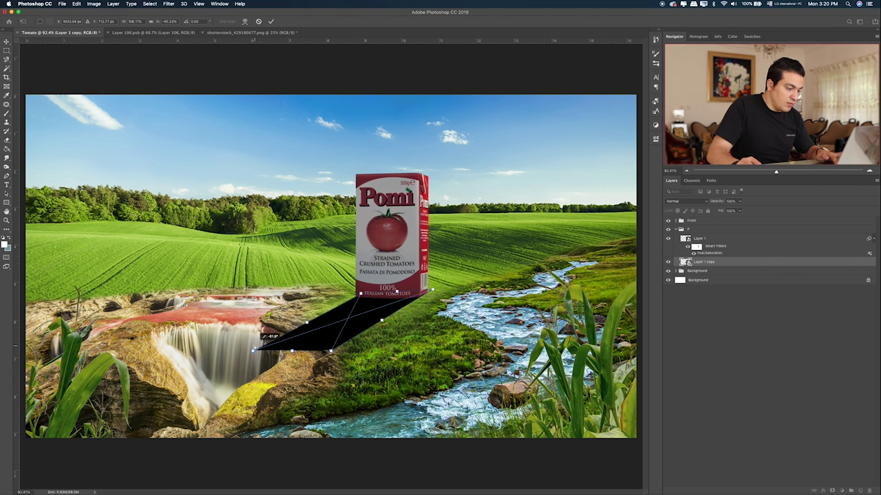
pyautogui.moveTo(331, 352); pyautogui.dragTo(287, 342)
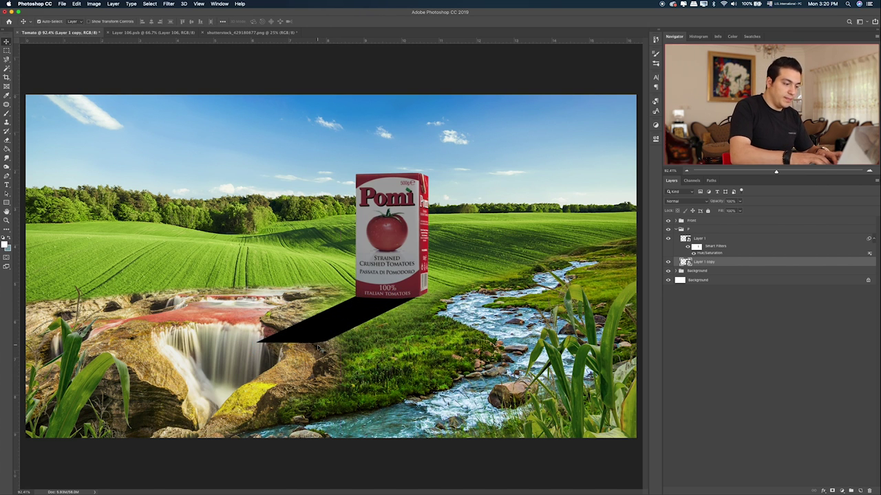
pyautogui.press('Return')
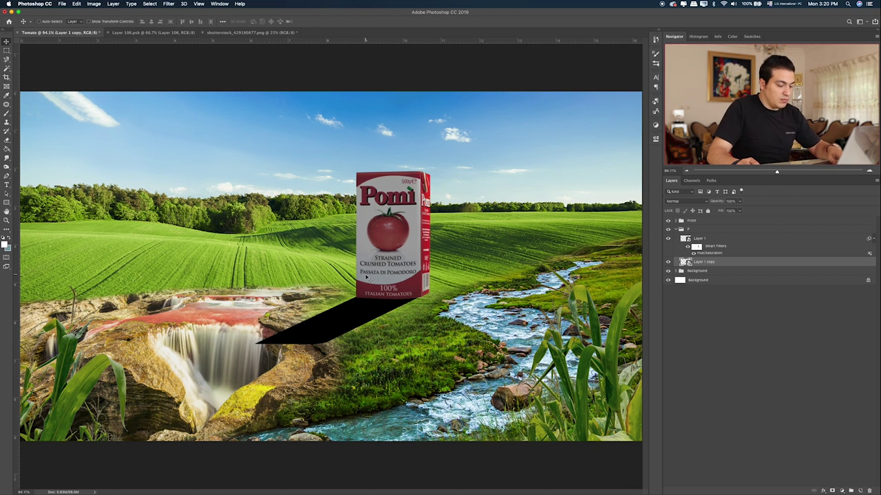
# Step: Realign the shadow's corner with the carton base and pull its lower edge up and right
pyautogui.hotkey('ctrl', 't')
pyautogui.moveTo(434, 291); pyautogui.dragTo(435, 292)
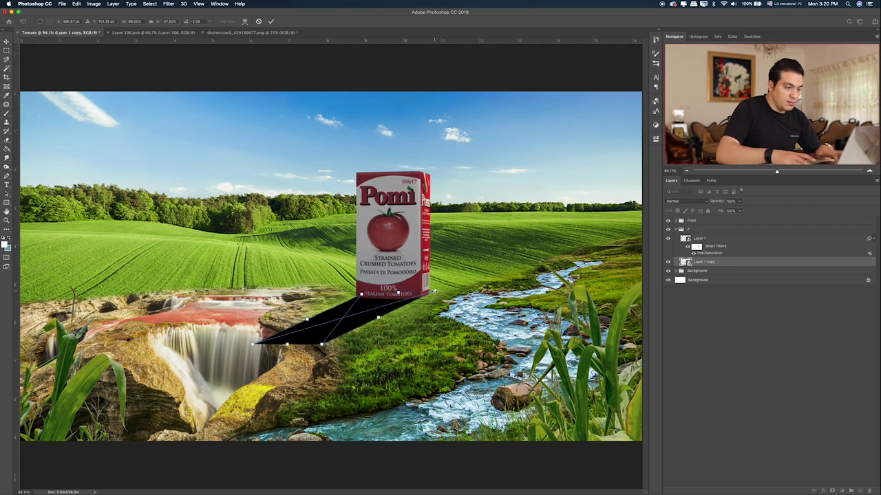
pyautogui.press('Return')
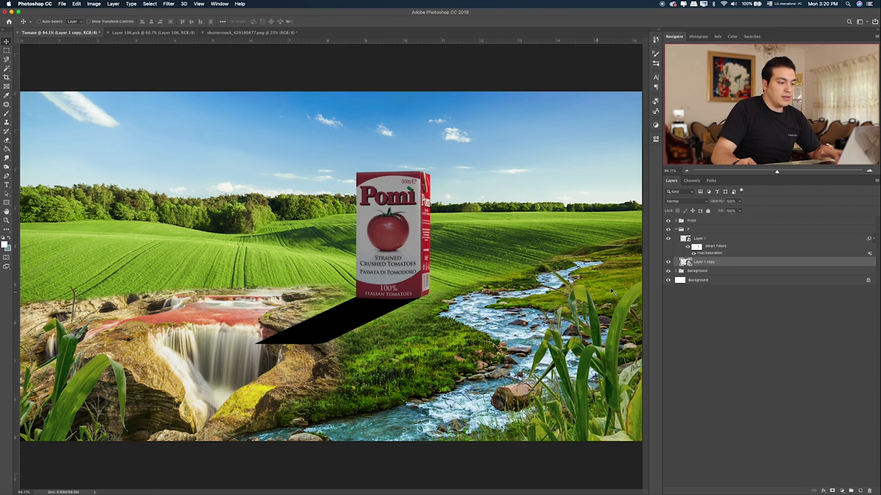
pyautogui.hotkey('ctrl', 't')
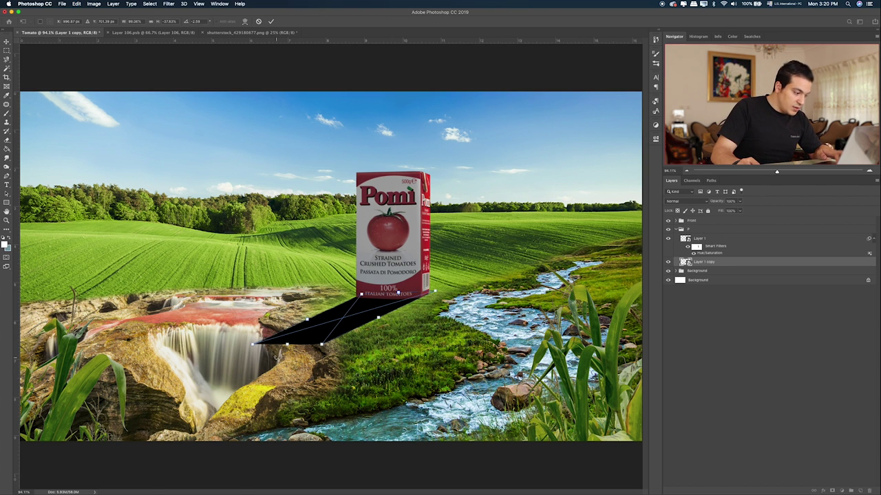
pyautogui.moveTo(261, 344); pyautogui.dragTo(309, 329)
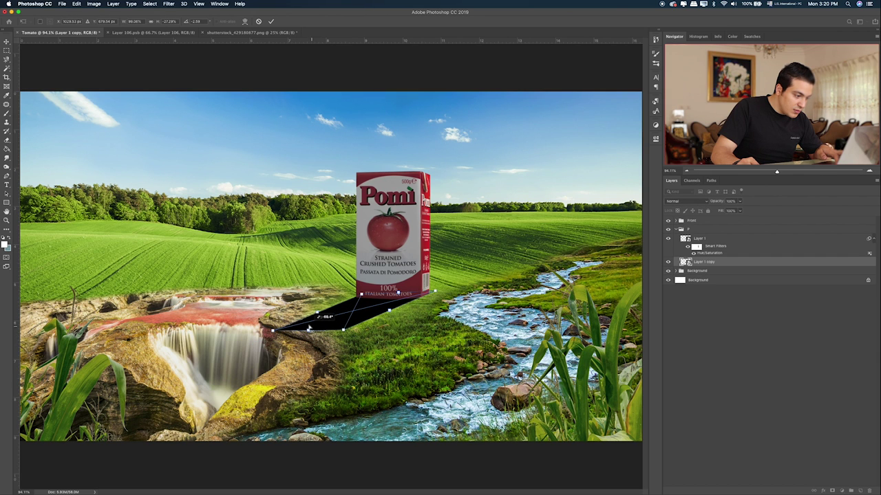
pyautogui.press('Return')
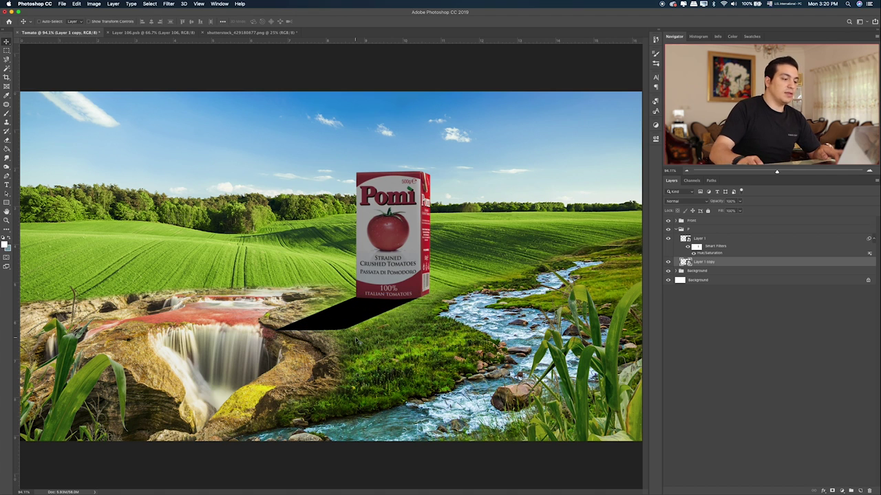
pyautogui.click(149, 4)
# Step: Blur the shadow with a 3.3-pixel Gaussian Blur and rasterize the layer
pyautogui.click(149, 4)
pyautogui.click(168, 3)
pyautogui.moveTo(172, 86)
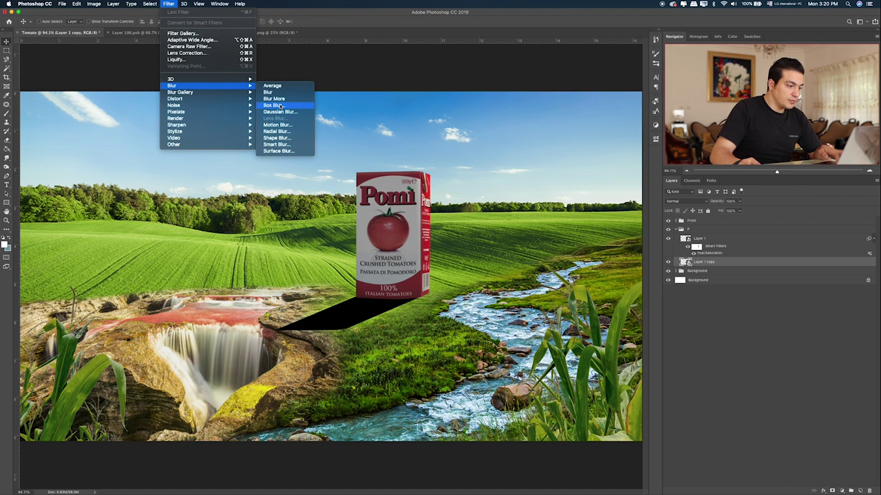
pyautogui.click(282, 111)
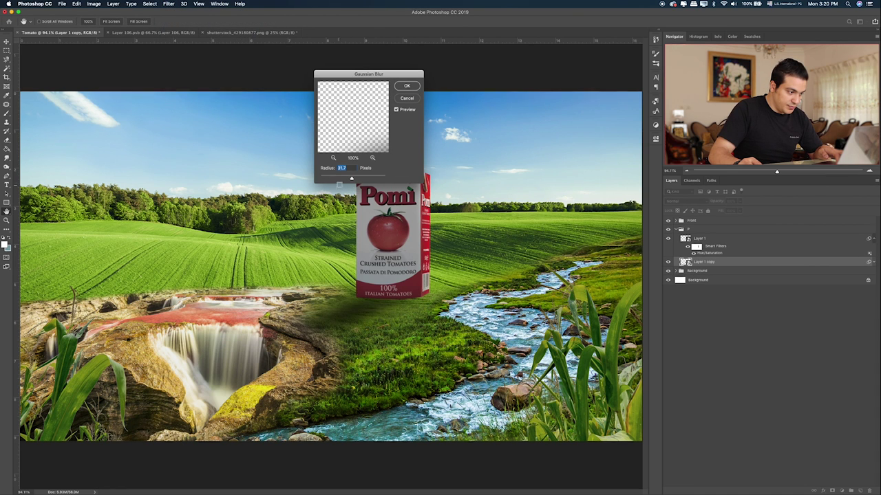
pyautogui.moveTo(335, 178); pyautogui.dragTo(332, 178)
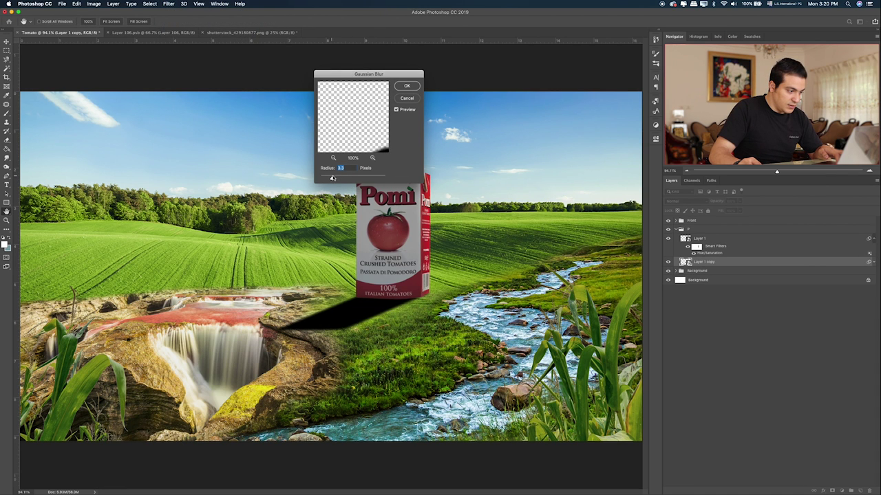
pyautogui.click(406, 86)
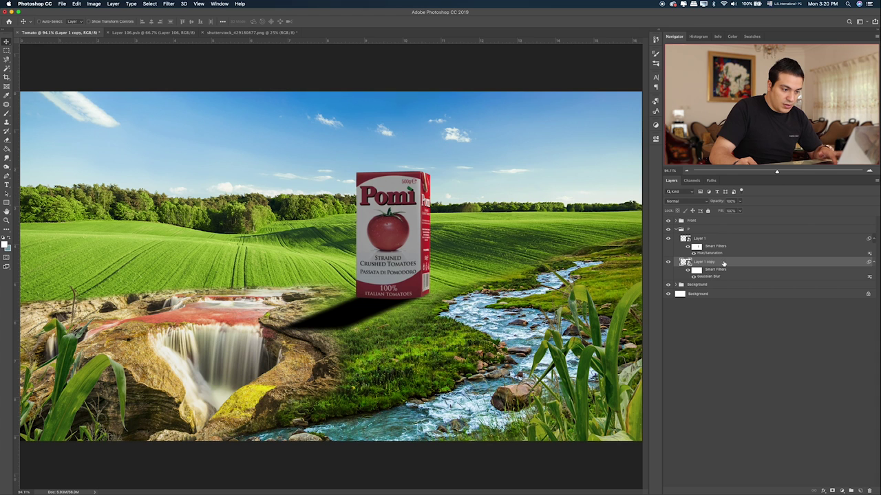
pyautogui.rightClick(723, 263)
pyautogui.click(767, 261)
# Step: Cycle through the shadow's blend modes, settling on a faint Soft Light blend
pyautogui.hotkey('alt', 'shift', 'k')
pyautogui.hotkey('shift', '+')
pyautogui.hotkey('shift', '+')
pyautogui.hotkey('shift', '+')
pyautogui.hotkey('shift', '+')
pyautogui.hotkey('shift', '+')
pyautogui.hotkey('shift', '+')
pyautogui.hotkey('shift', '+')
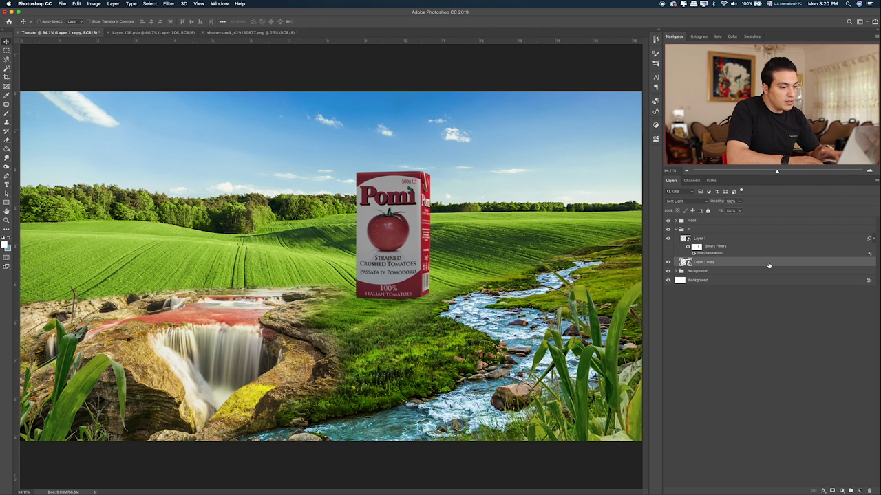
pyautogui.hotkey('shift', '+')
pyautogui.hotkey('shift', '-')
pyautogui.hotkey('shift', '-')
pyautogui.hotkey('ctrl', 't')
pyautogui.press('Return')
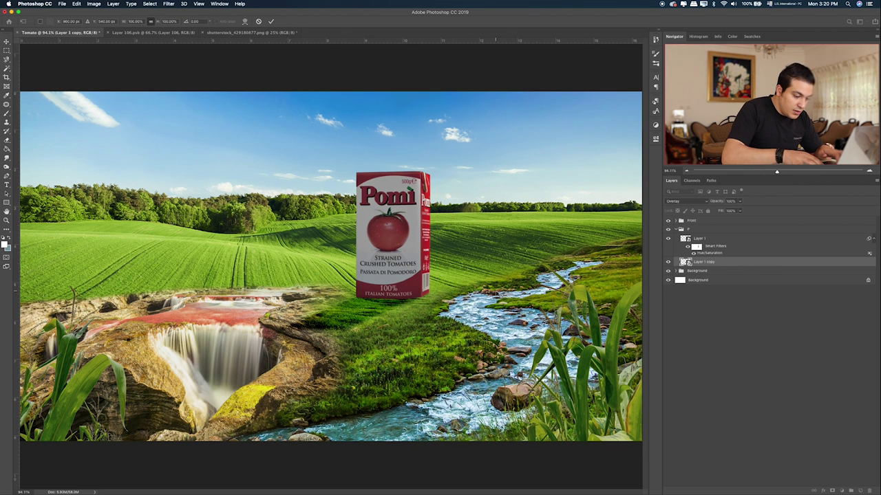
pyautogui.hotkey('shift', '-')
pyautogui.hotkey('shift', '+')
pyautogui.hotkey('shift', '+')
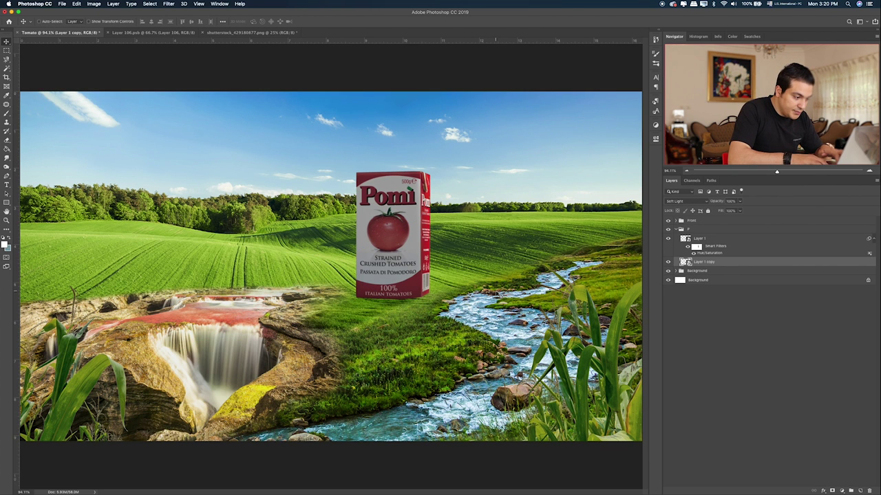
pyautogui.hotkey('shift', '+')
pyautogui.hotkey('shift', '+')
pyautogui.hotkey('shift', '+')
pyautogui.hotkey('shift', '+')
pyautogui.hotkey('shift', '+')
pyautogui.hotkey('shift', '+')
pyautogui.hotkey('shift', '+')
pyautogui.hotkey('shift', '+')
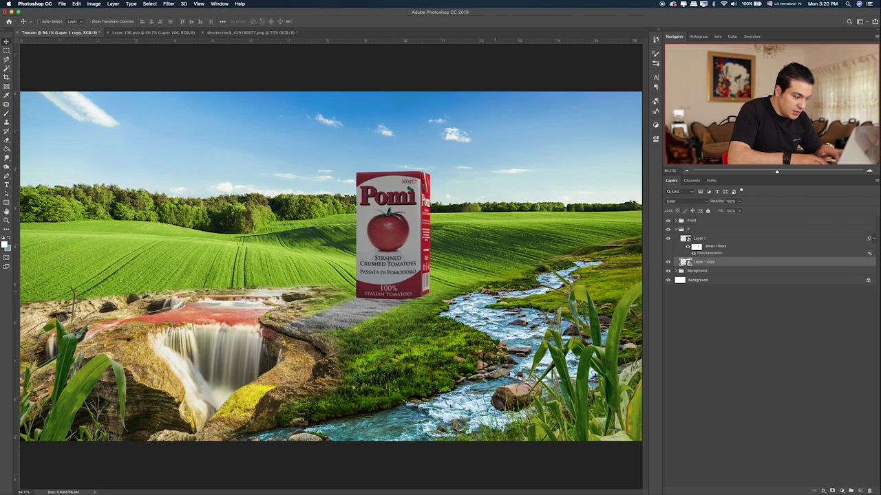
pyautogui.hotkey('shift', '+')
pyautogui.hotkey('shift', '+')
pyautogui.hotkey('shift', '+')
pyautogui.hotkey('shift', '+')
pyautogui.hotkey('shift', '+')
pyautogui.hotkey('shift', '+')
pyautogui.hotkey('shift', '+')
pyautogui.hotkey('shift', '+')
pyautogui.hotkey('shift', '+')
pyautogui.hotkey('shift', '+')
pyautogui.hotkey('shift', '+')
pyautogui.hotkey('shift', '+')
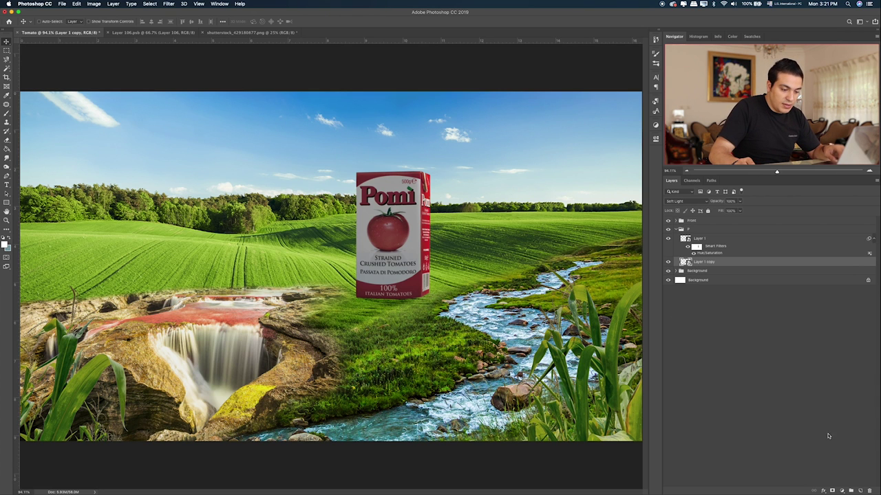
pyautogui.click(860, 491)
# Step: Paint a soft black (#000000) spot on the new layer under the carton
pyautogui.press('b')
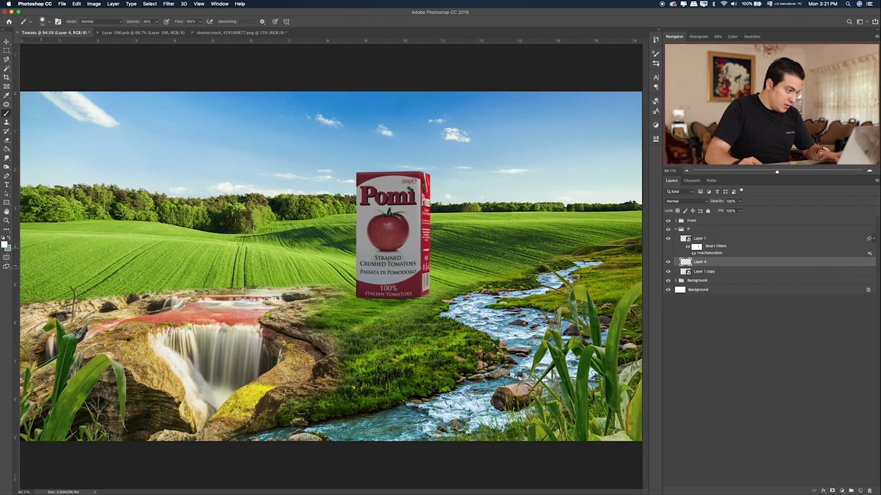
pyautogui.click(5, 243)
pyautogui.write('000000')
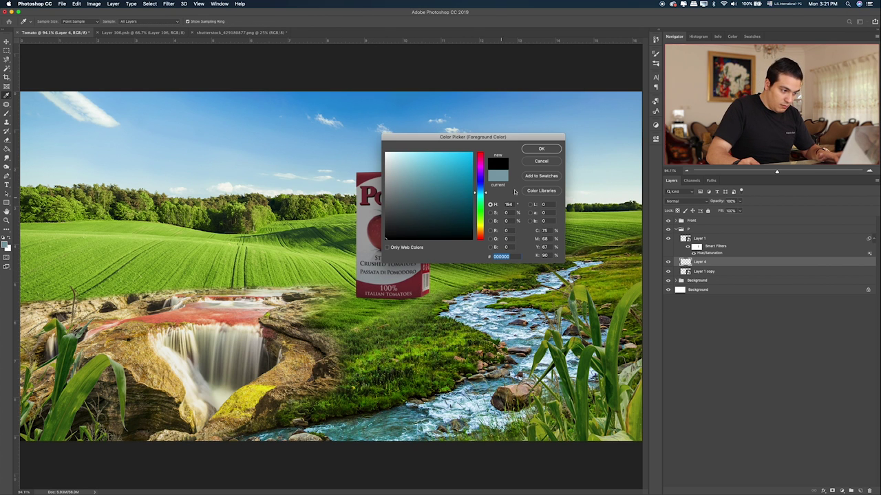
pyautogui.click(542, 149)
pyautogui.click(394, 305)
pyautogui.click(393, 313)
pyautogui.click(394, 313)
pyautogui.click(394, 304)
# Step: Squash the painted spot into a thin ellipse at the carton's base
pyautogui.hotkey('ctrl', 't')
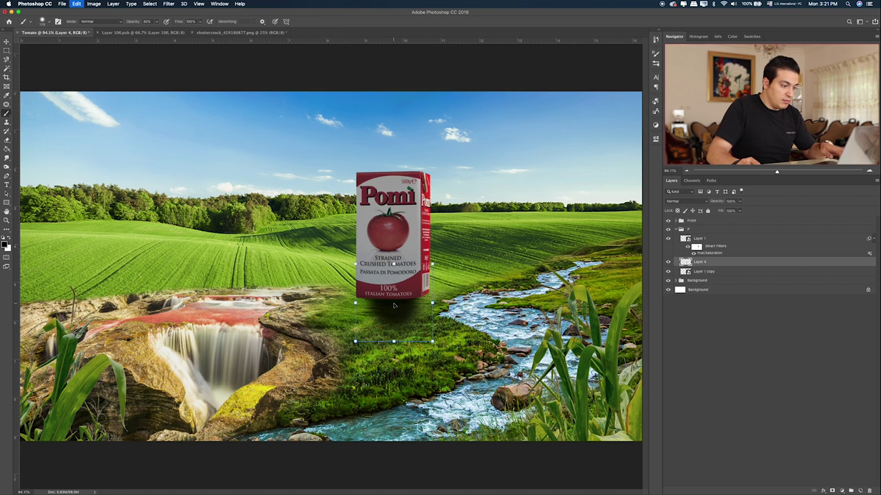
pyautogui.moveTo(395, 264); pyautogui.dragTo(404, 329)
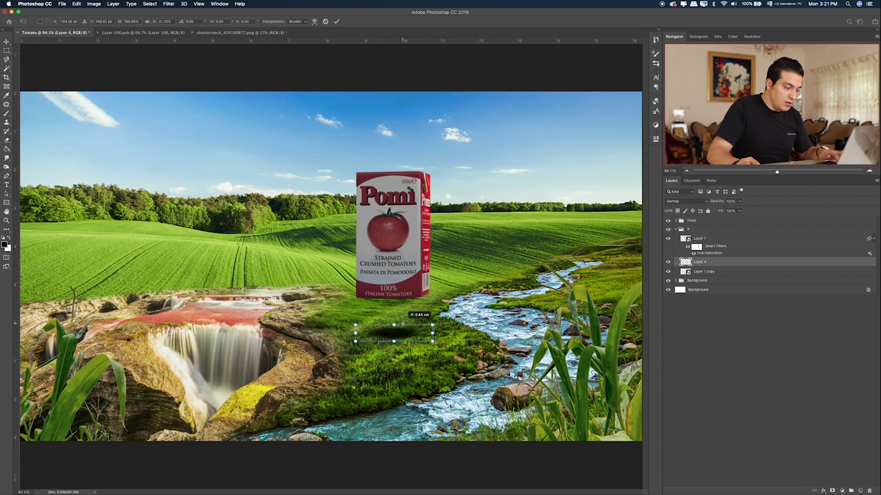
pyautogui.moveTo(406, 335)
pyautogui.mouseDown()
pyautogui.moveTo(399, 297)
pyautogui.moveTo(450, 297)
pyautogui.mouseUp()
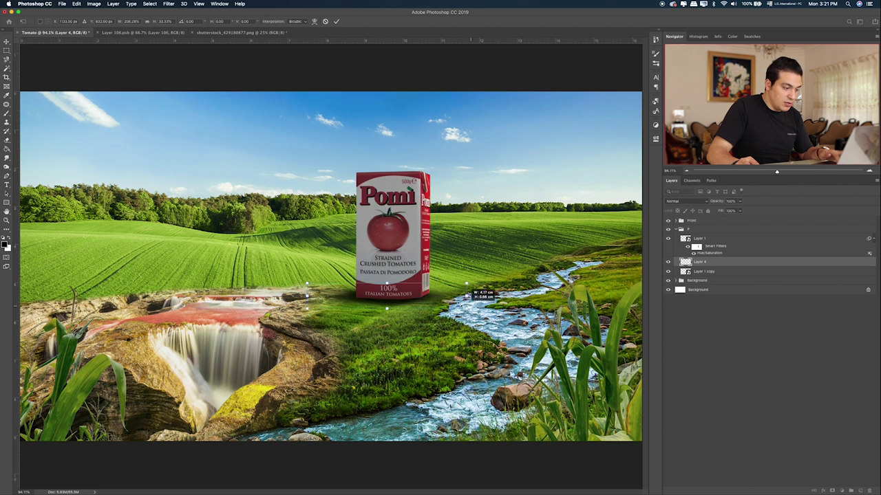
pyautogui.press('Return')
# Step: Set the contact shadow layer's blend mode to Overlay
pyautogui.press('b')
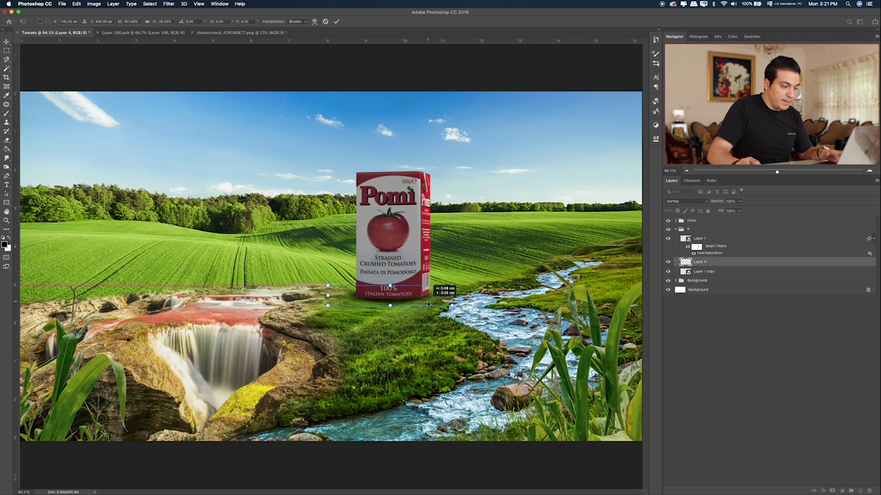
pyautogui.press('v')
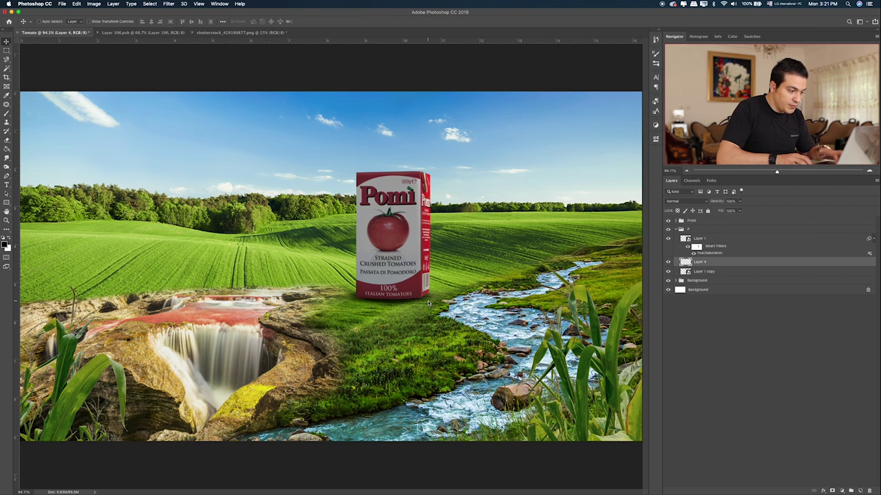
pyautogui.hotkey('alt', 'shift', 'k')
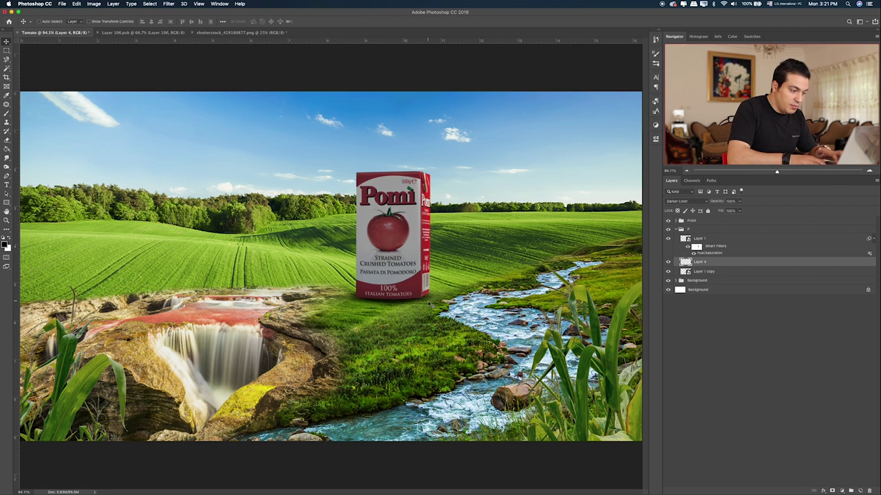
pyautogui.hotkey('shift', '-')
pyautogui.hotkey('shift', '+')
pyautogui.hotkey('shift', '+')
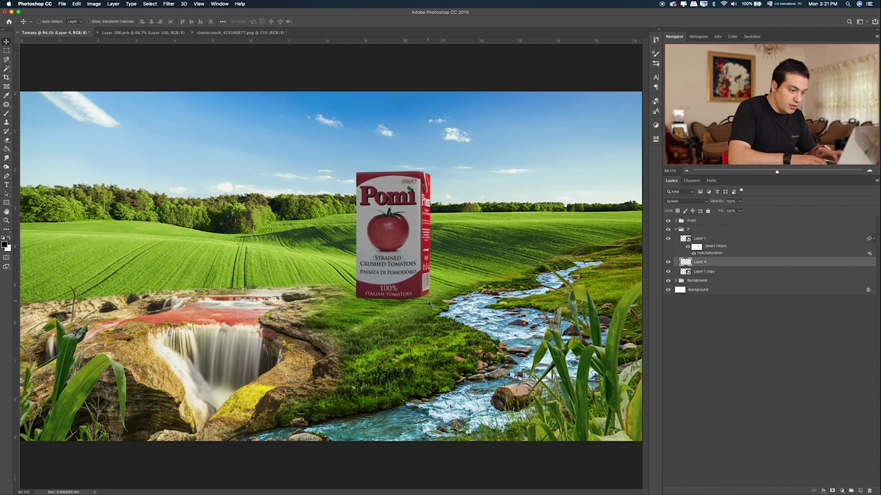
pyautogui.hotkey('shift', '+')
pyautogui.hotkey('shift', '+')
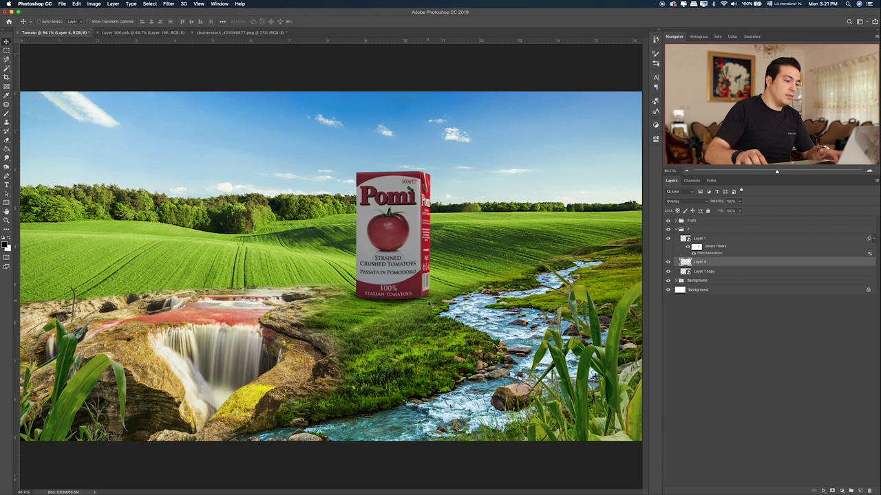
pyautogui.hotkey('ctrl', '+')
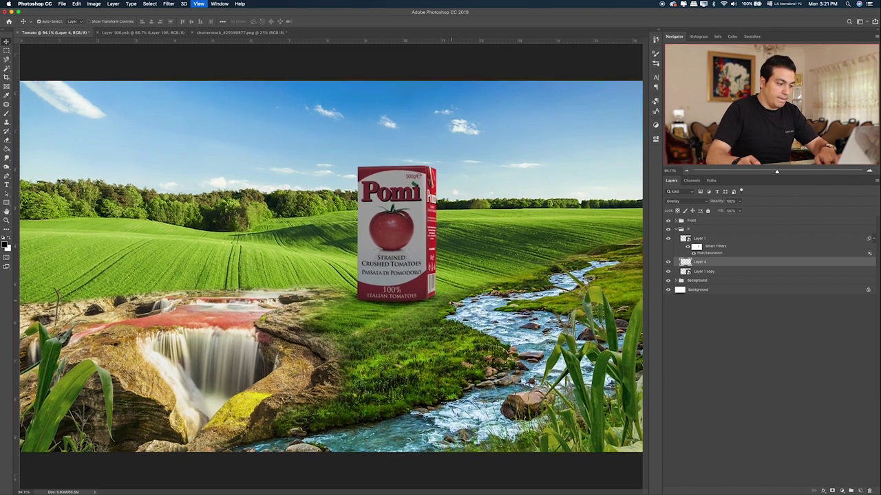
# Step: Zoom in on the carton base and select the Layer 1 copy cast shadow
pyautogui.hotkey('ctrl', '+')
pyautogui.hotkey('ctrl', '+')
pyautogui.moveTo(419, 333); pyautogui.dragTo(281, 289)
pyautogui.hscroll(3, 281, 289)
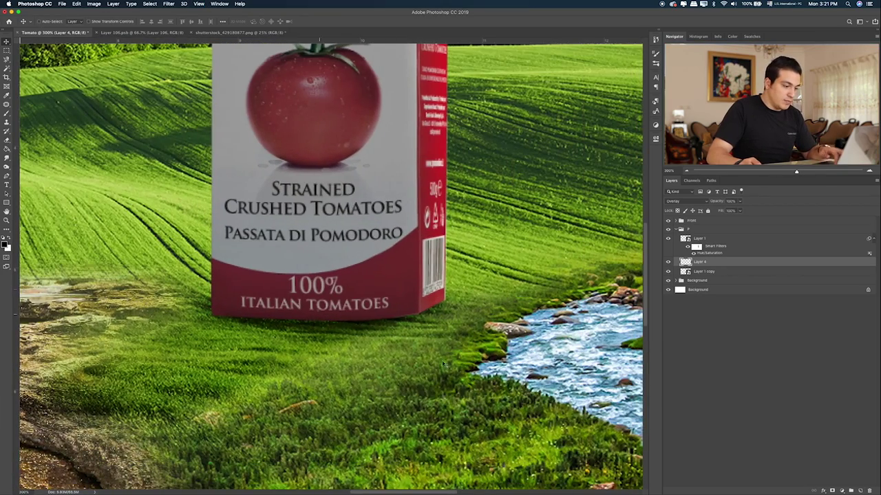
pyautogui.hscroll(-2, 643, 297)
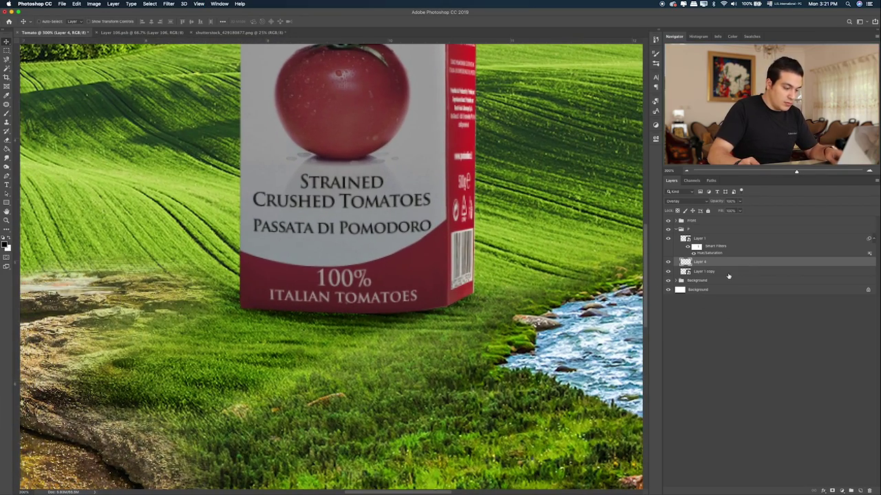
pyautogui.click(728, 273)
pyautogui.hotkey('ctrl', 't')
pyautogui.hotkey('ctrl', '0')
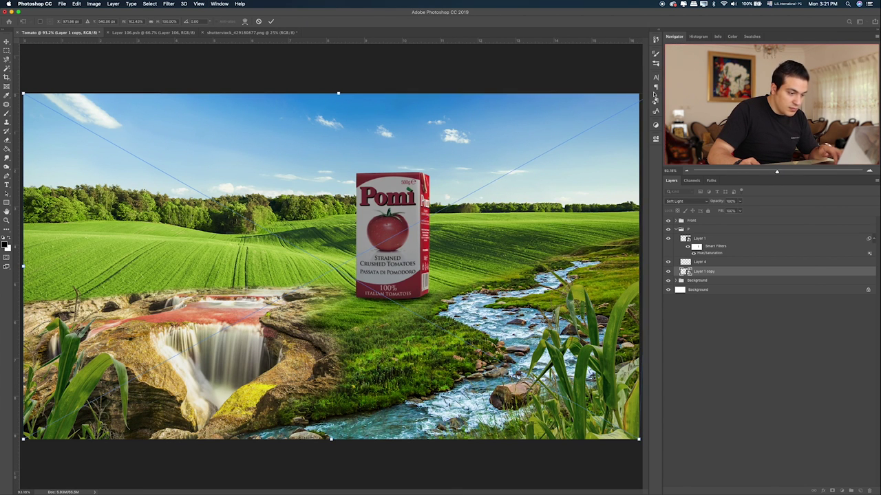
# Step: Convert the Layer 1 copy shadow into a smart object
pyautogui.rightClick(721, 273)
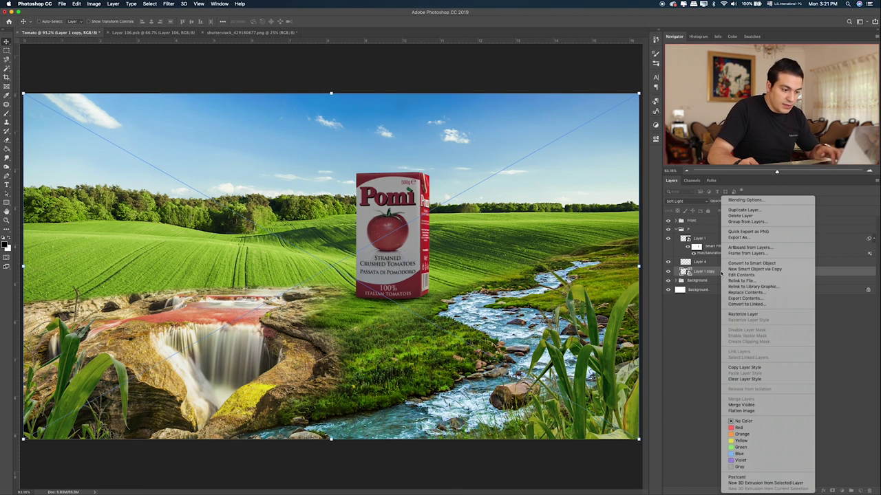
pyautogui.click(812, 275)
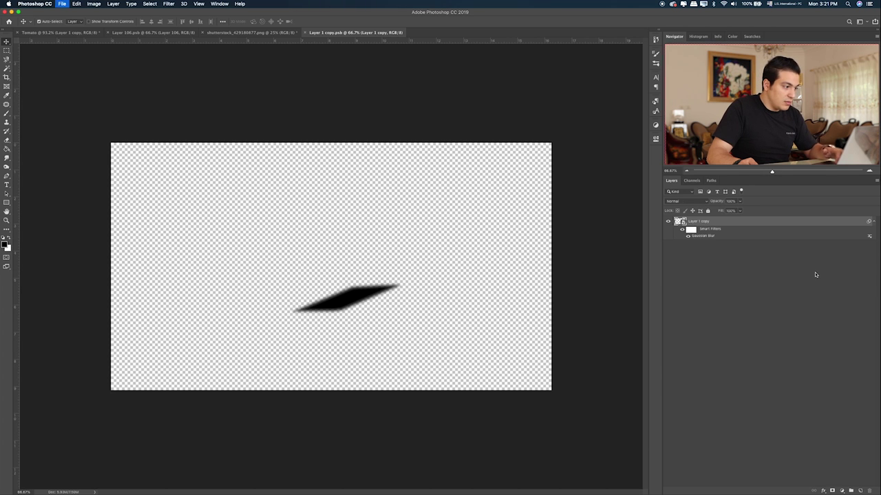
pyautogui.hotkey('ctrl', 'w')
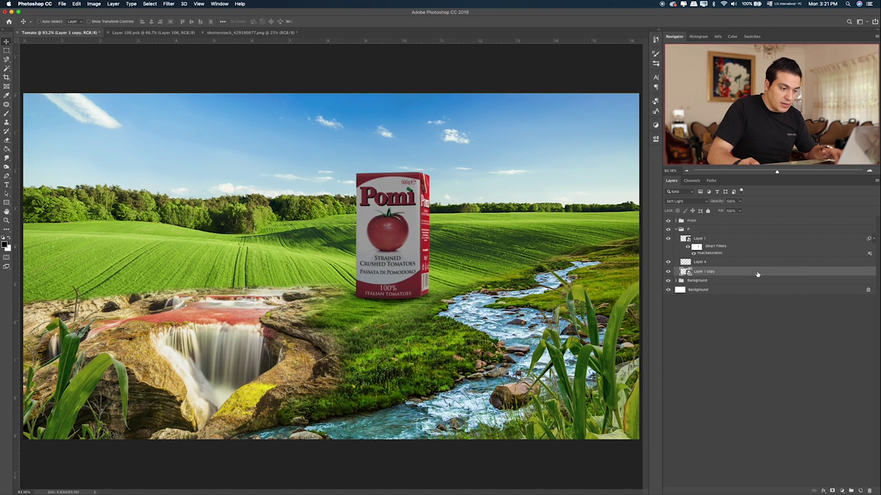
pyautogui.rightClick(757, 274)
pyautogui.click(781, 314)
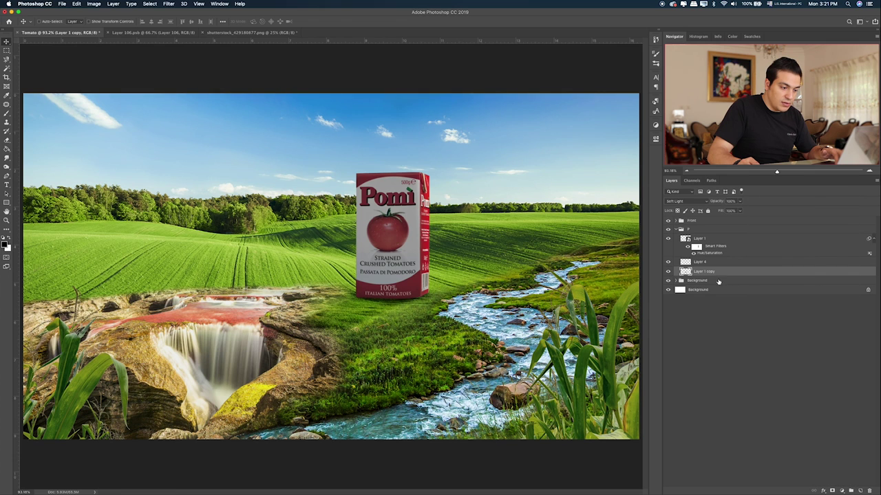
pyautogui.rightClick(717, 273)
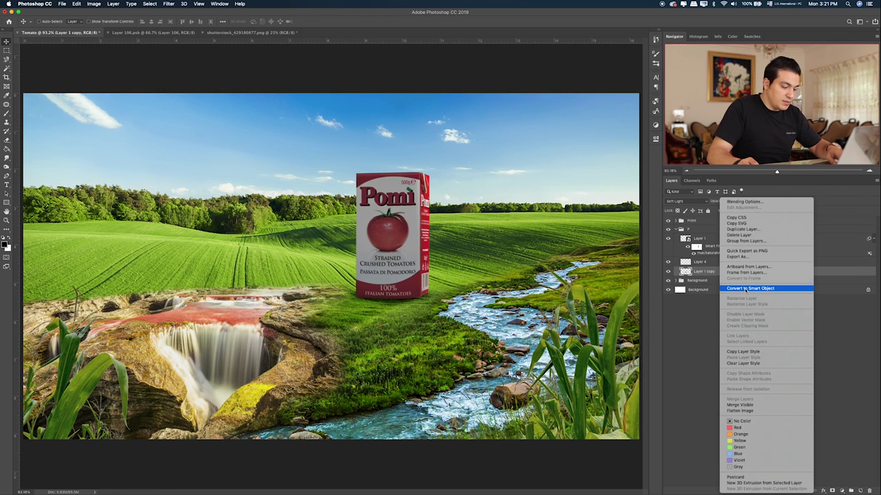
pyautogui.press('Return')
# Step: Rotate Layer 1 copy by about 0.7° and commit
pyautogui.hotkey('ctrl', 't')
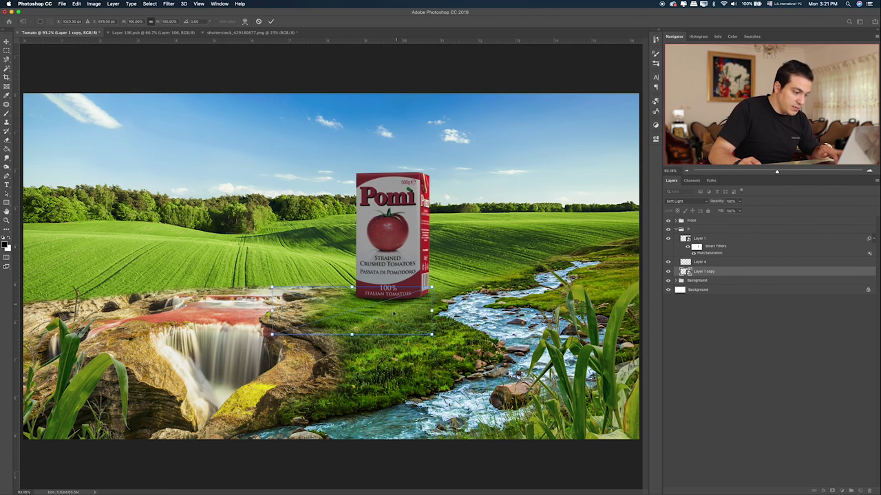
pyautogui.moveTo(432, 287); pyautogui.dragTo(434, 289)
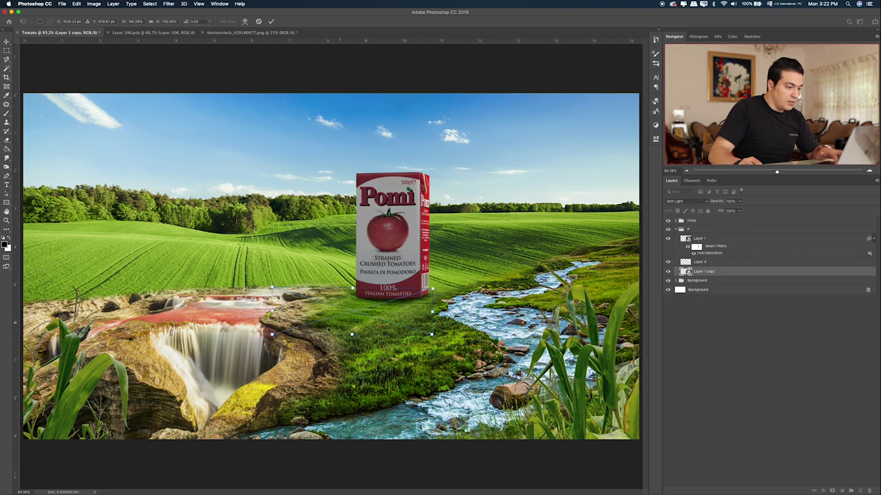
pyautogui.press('Return')
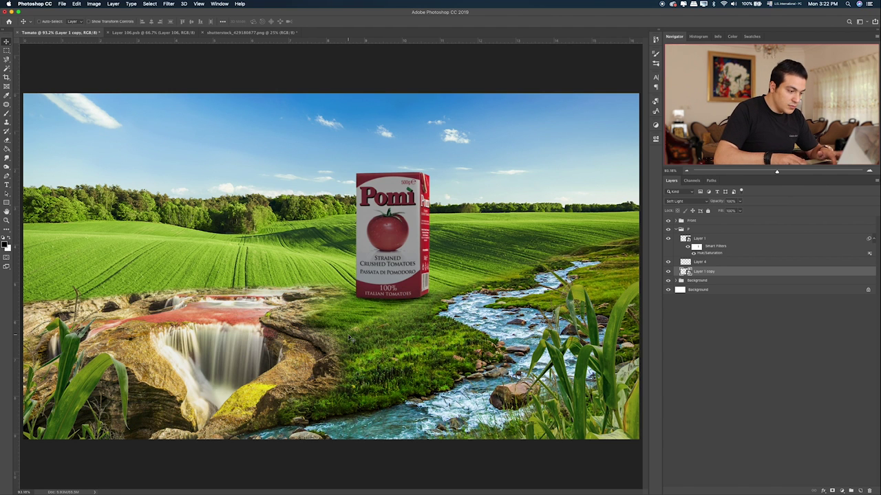
# Step: Add a new layer above Layer 1 and clip it to the carton
pyautogui.hotkey('ctrl', '0')
pyautogui.hotkey('ctrl', '+')
pyautogui.hotkey('ctrl', '+')
pyautogui.hotkey('ctrl', '+')
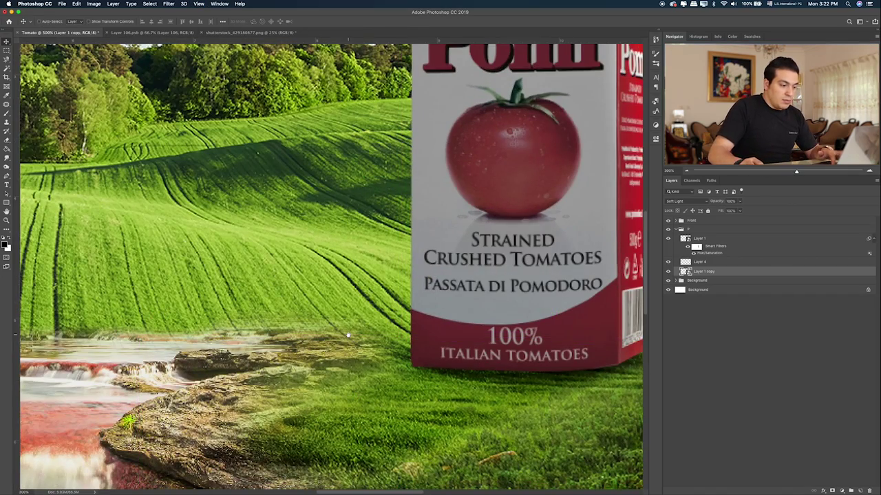
pyautogui.hscroll(2, 347, 298)
pyautogui.hscroll(1, 347, 298)
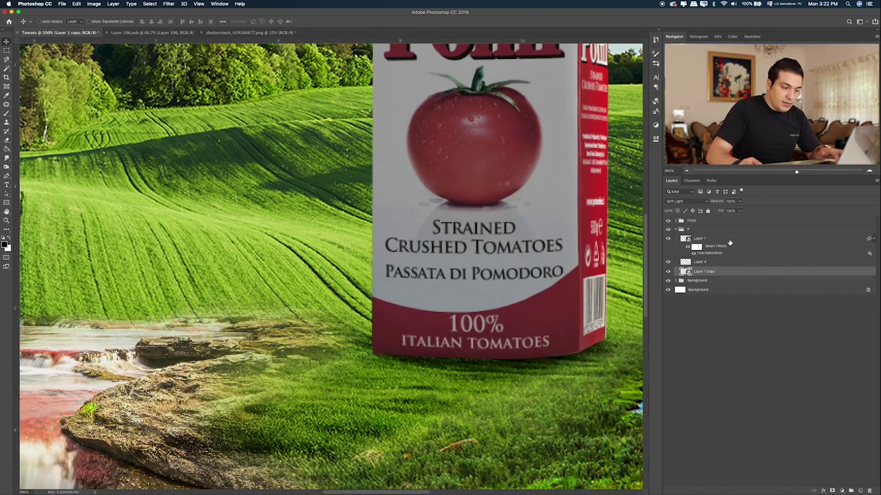
pyautogui.click(729, 241)
pyautogui.click(859, 491)
pyautogui.keyDown('alt'); pyautogui.click(721, 243); pyautogui.keyUp('alt')
# Step: Brush black along the carton's bottom and lower-left edge, blended in Soft Light
pyautogui.press('b')
pyautogui.press('[')
pyautogui.press('[')
pyautogui.press('[')
pyautogui.press('[')
pyautogui.moveTo(382, 345); pyautogui.dragTo(618, 371)
pyautogui.moveTo(472, 363)
pyautogui.mouseDown()
pyautogui.moveTo(618, 372)
pyautogui.moveTo(541, 368)
pyautogui.mouseUp()
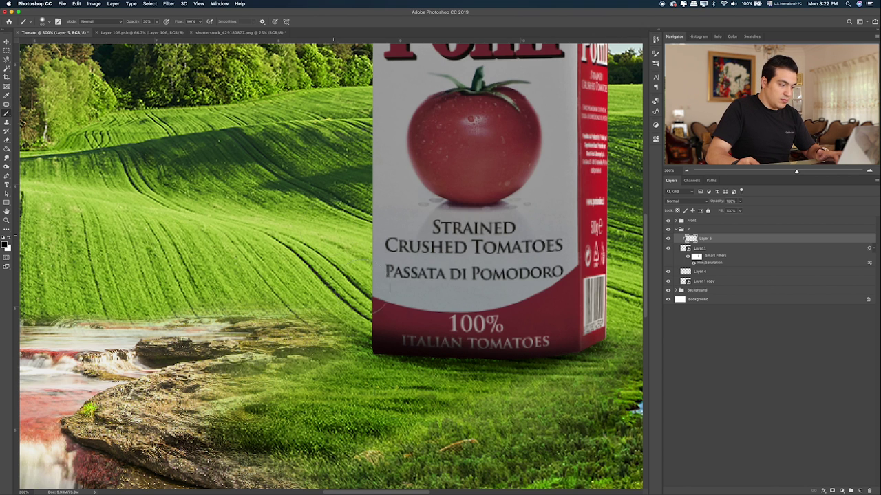
pyautogui.moveTo(385, 303); pyautogui.dragTo(388, 248)
pyautogui.press('v')
pyautogui.hotkey('alt', 'shift', 'k')
pyautogui.hotkey('shift', '+')
pyautogui.hotkey('shift', '+')
pyautogui.hotkey('shift', '+')
pyautogui.hotkey('shift', '+')
pyautogui.hotkey('shift', '+')
pyautogui.hotkey('shift', '+')
pyautogui.hotkey('shift', '+')
# Step: Set the eraser to about 100 px and zoom out to 100%
pyautogui.press('e')
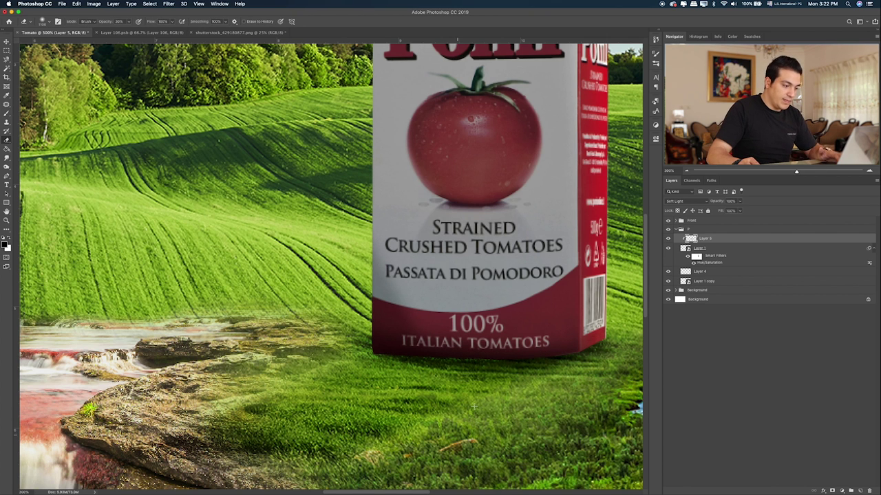
pyautogui.press(']')
pyautogui.press(']')
pyautogui.press(']')
pyautogui.press('[')
pyautogui.press('[')
pyautogui.press('[')
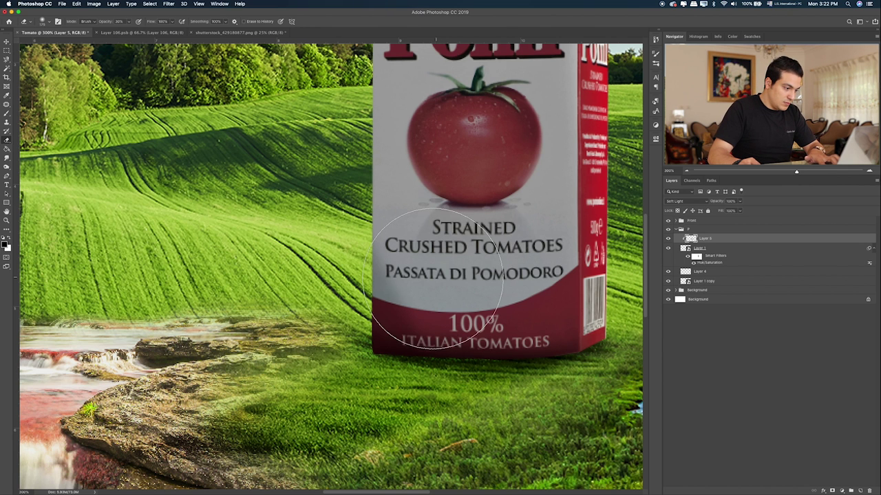
pyautogui.press('super+minus')
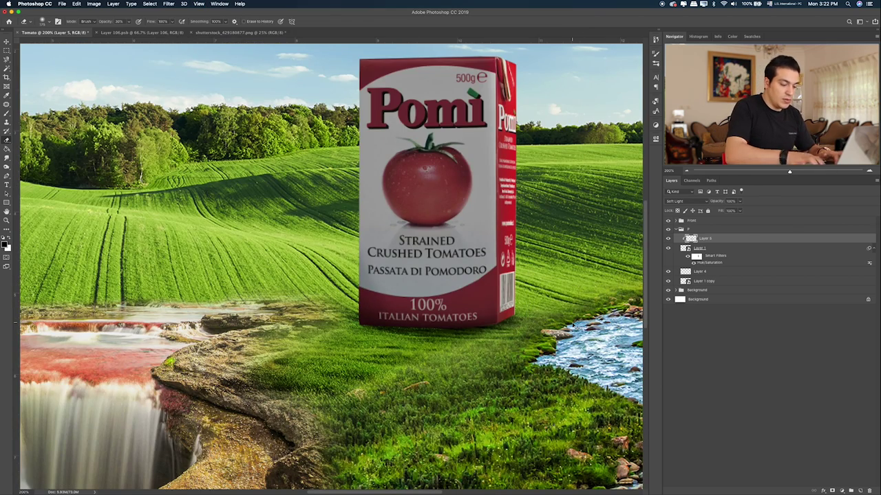
pyautogui.press('super+minus')
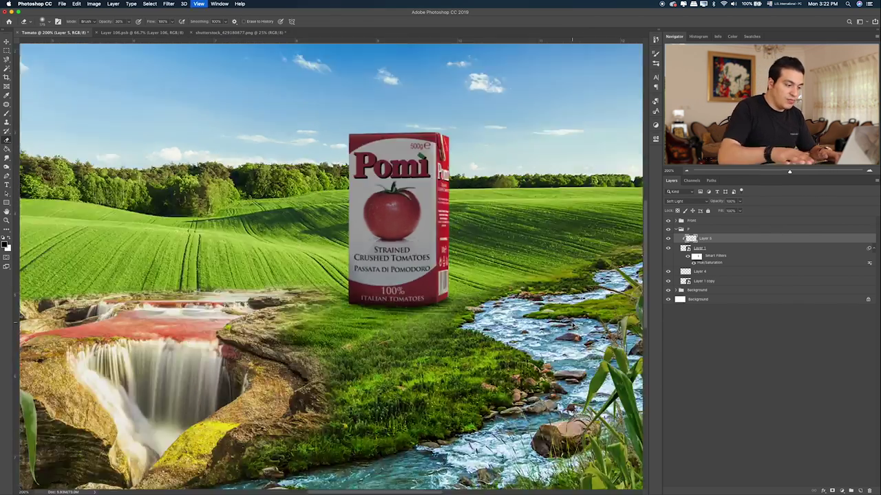
pyautogui.press('super+Tab')
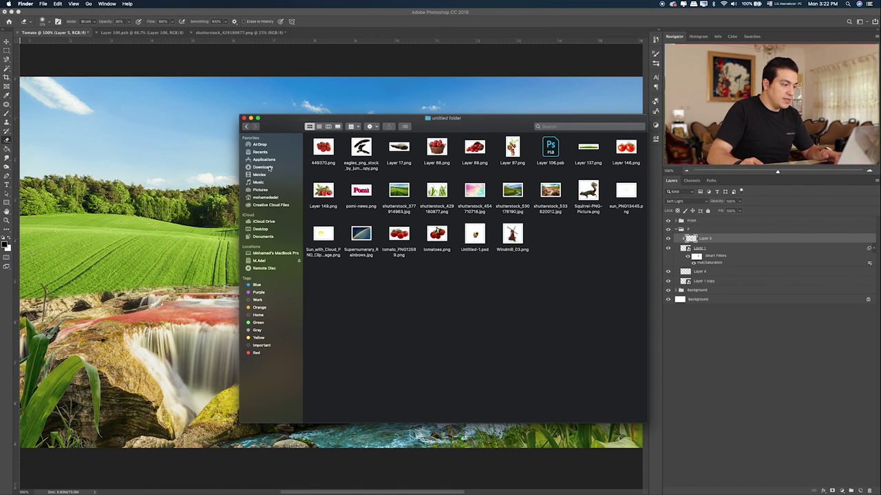
# Step: Select Layer 1 and try placing Layer 137.png, then undo the placement
pyautogui.press('super+Tab')
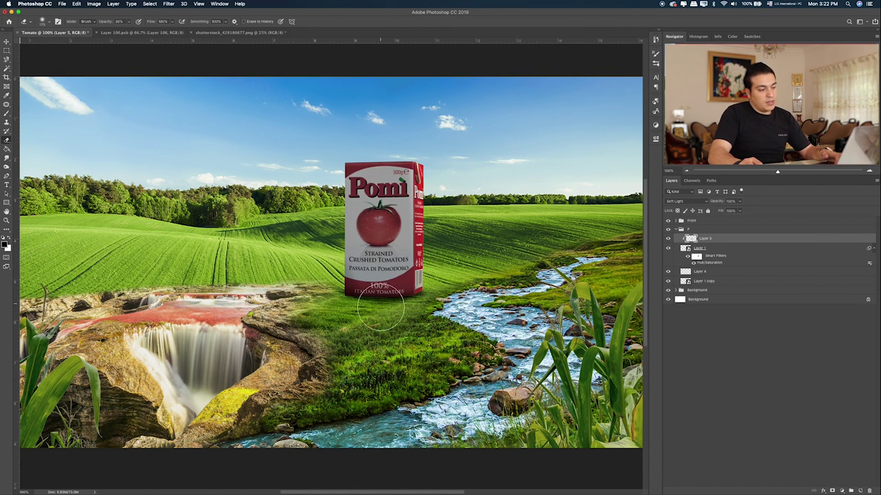
pyautogui.click(703, 251)
pyautogui.press('super+Tab')
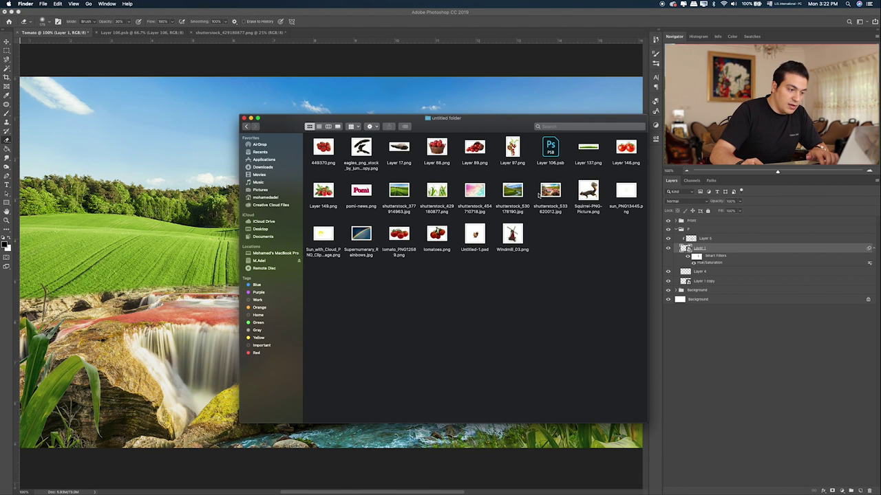
pyautogui.click(588, 148)
pyautogui.press('space')
pyautogui.press('space')
pyautogui.moveTo(588, 148); pyautogui.dragTo(207, 150)
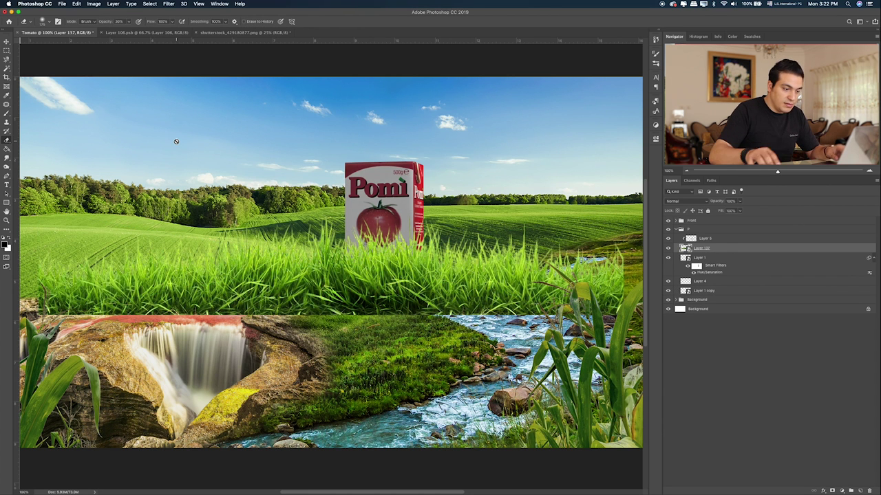
pyautogui.hotkey('ctrl', 'z')
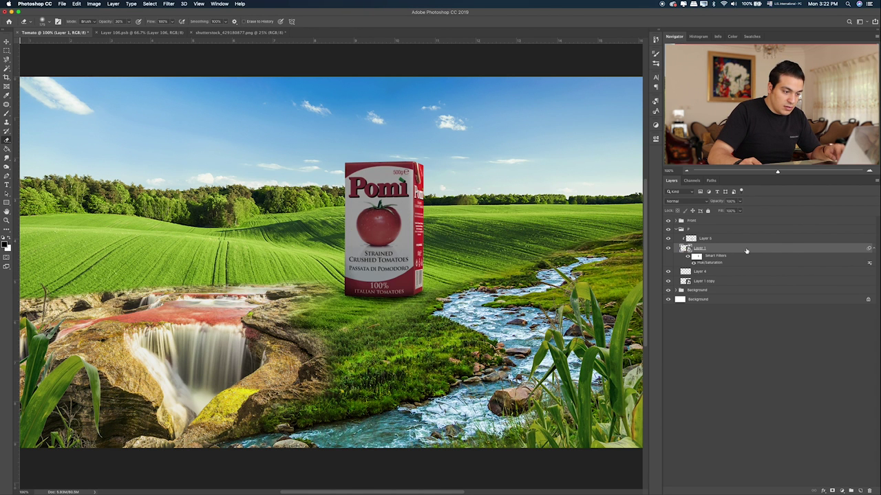
# Step: Place Layer 137.png above Layer 5, scaled into a small strip under the carton
pyautogui.click(733, 242)
pyautogui.press('super+Tab')
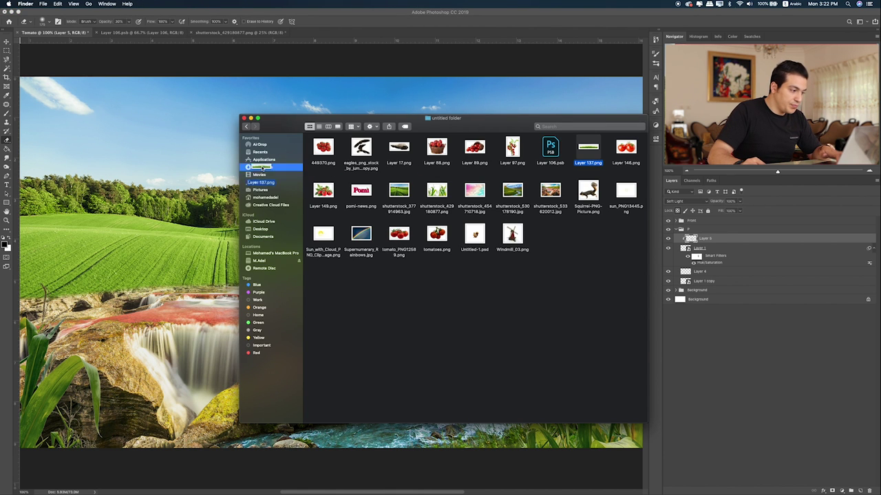
pyautogui.moveTo(592, 153); pyautogui.dragTo(330, 262)
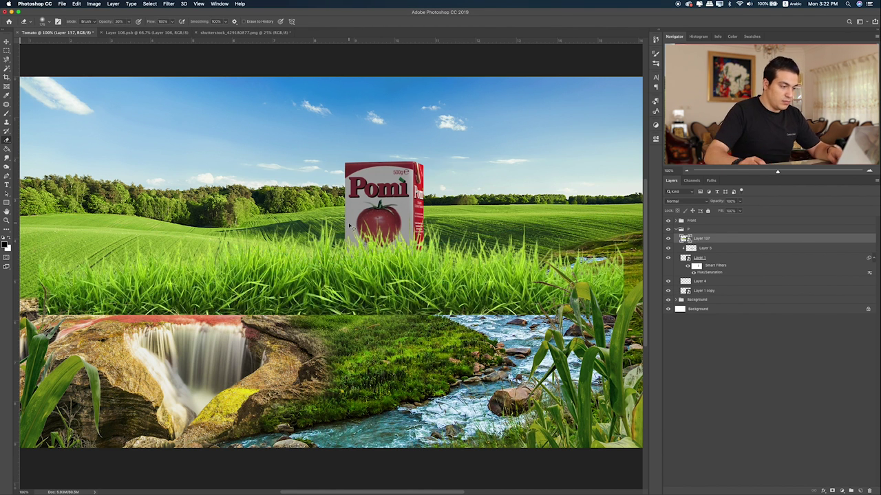
pyautogui.moveTo(621, 209); pyautogui.dragTo(419, 297)
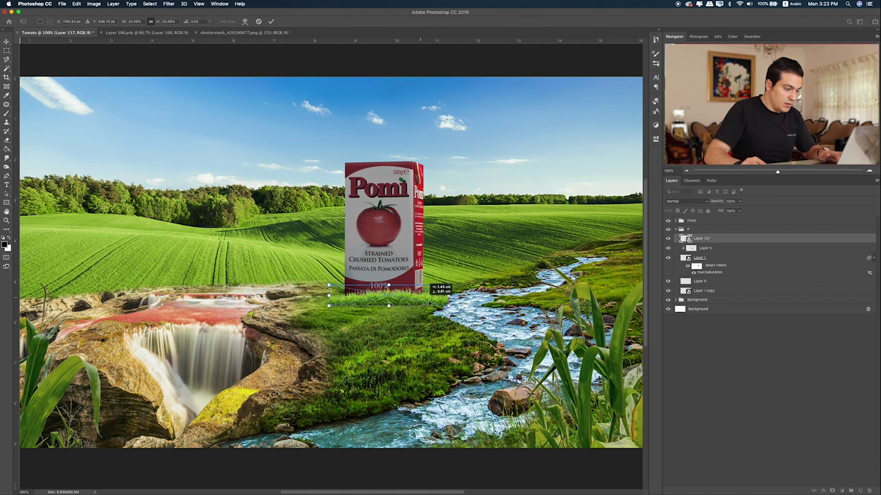
pyautogui.moveTo(419, 297); pyautogui.dragTo(440, 303)
pyautogui.press('Return')
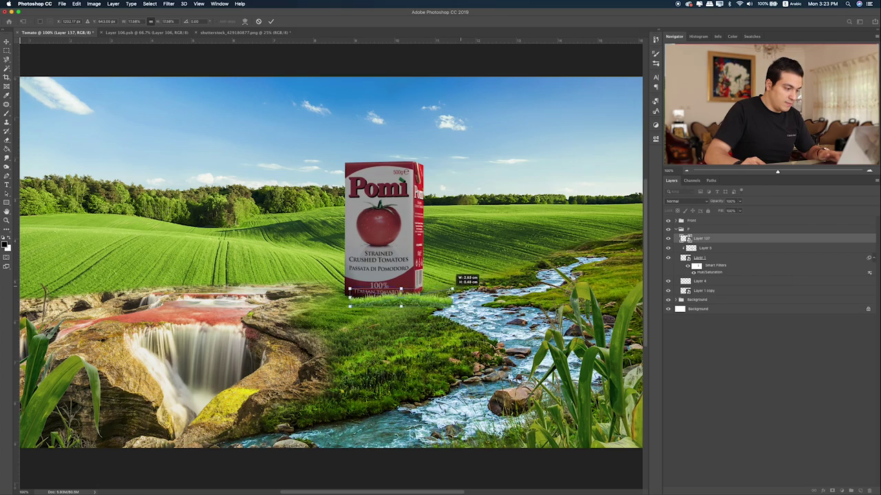
# Step: Centre the grass strip under the carton's base, leaving it unclipped
pyautogui.hotkey('ctrl', '+')
pyautogui.hotkey('ctrl', '+')
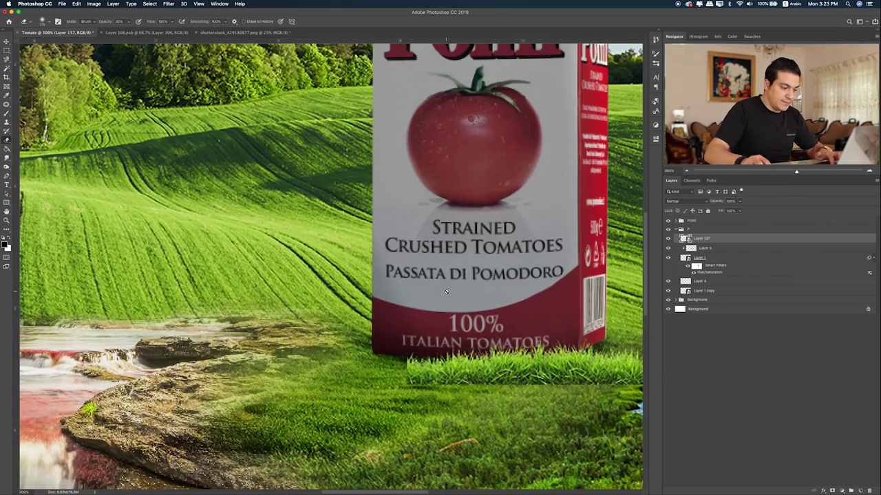
pyautogui.hotkey('ctrl', '+')
pyautogui.press('v')
pyautogui.moveTo(416, 313); pyautogui.dragTo(389, 309)
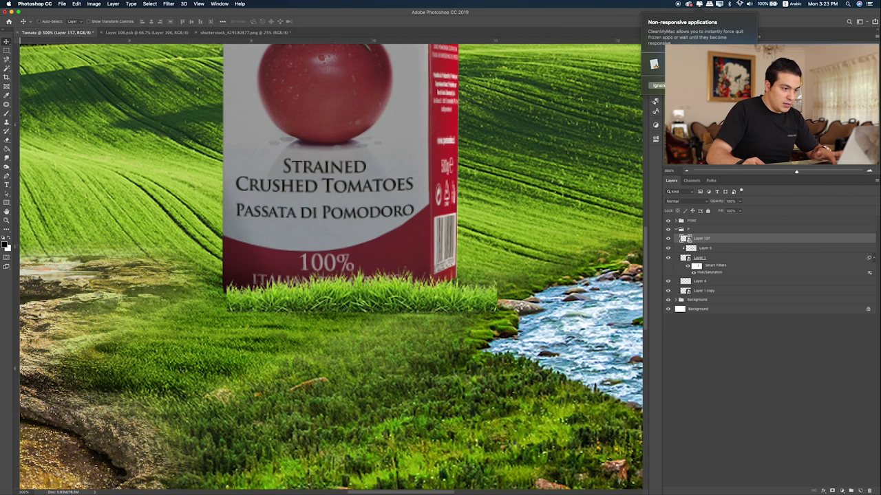
pyautogui.moveTo(421, 251)
pyautogui.mouseDown()
pyautogui.moveTo(426, 268)
pyautogui.moveTo(413, 257)
pyautogui.mouseUp()
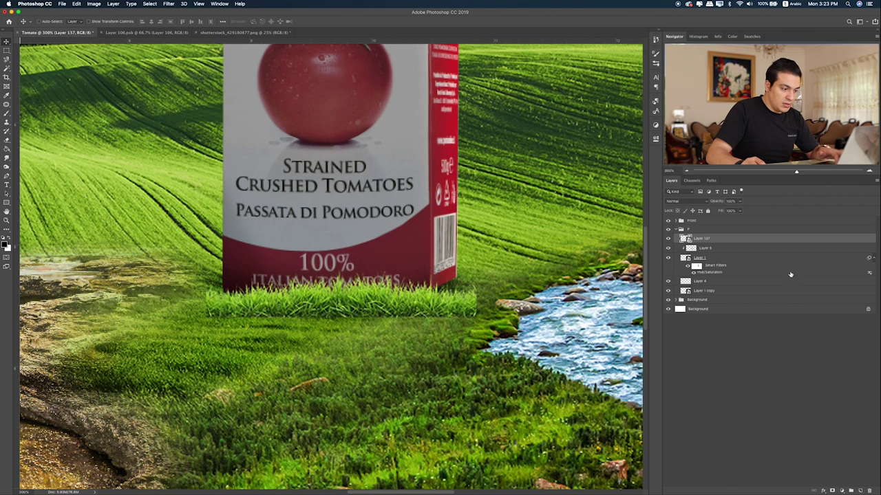
pyautogui.keyDown('alt'); pyautogui.click(741, 240); pyautogui.keyUp('alt')
pyautogui.keyDown('alt'); pyautogui.click(738, 244); pyautogui.keyUp('alt')
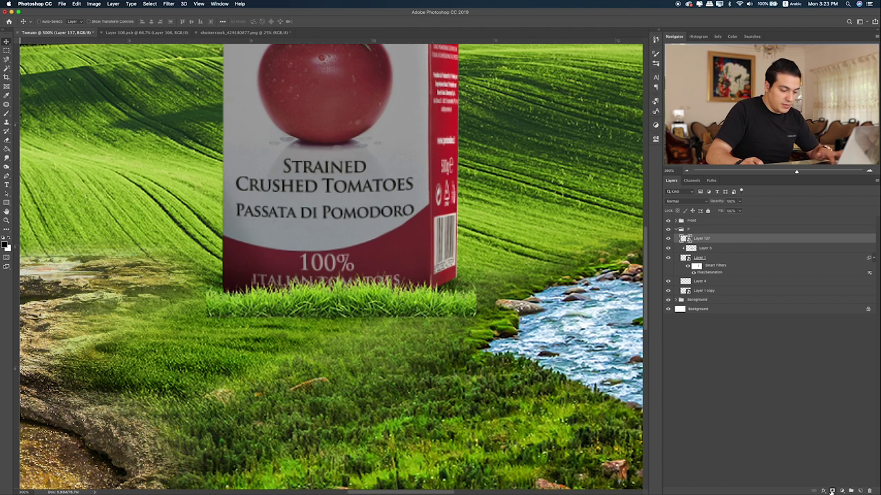
# Step: Add a layer mask to Layer 137 and brush its edges into the ground
pyautogui.click(831, 491)
pyautogui.press('b')
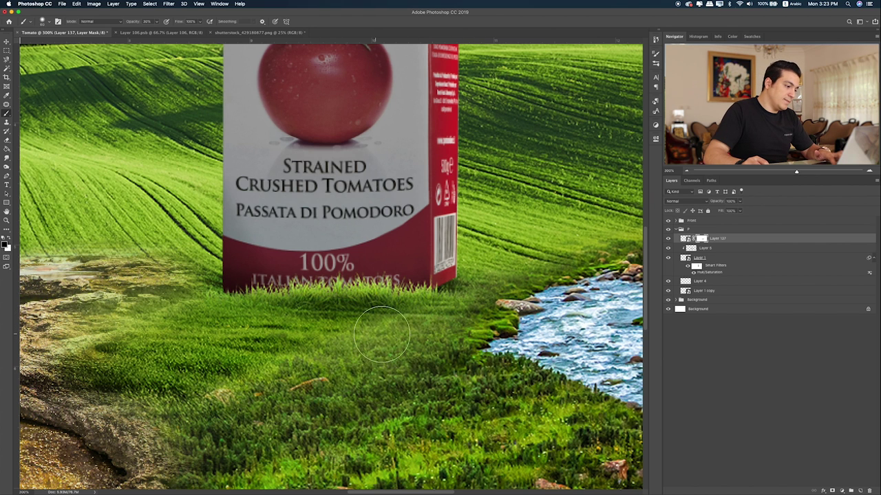
pyautogui.click(685, 238)
# Step: Tone the grass down with Hue/Saturation: Saturation -22, Lightness -27
pyautogui.hotkey('ctrl', 'u')
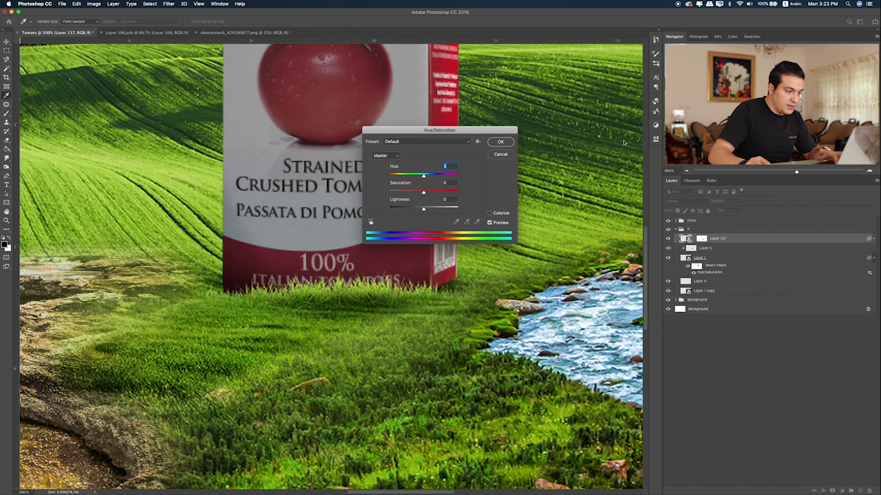
pyautogui.moveTo(421, 191); pyautogui.dragTo(416, 192)
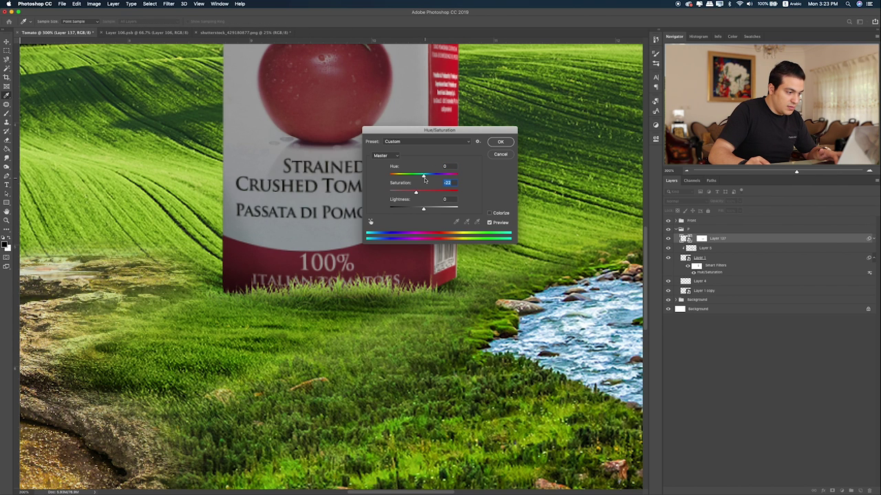
pyautogui.moveTo(421, 209); pyautogui.dragTo(413, 208)
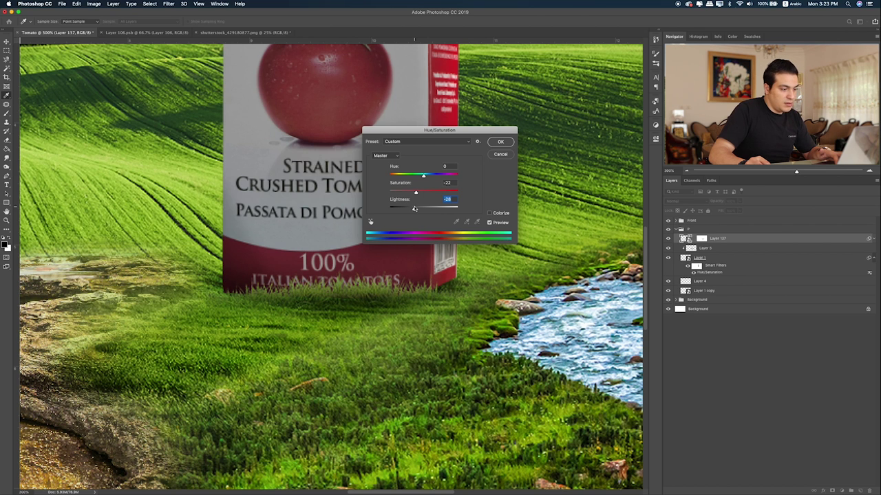
pyautogui.click(509, 144)
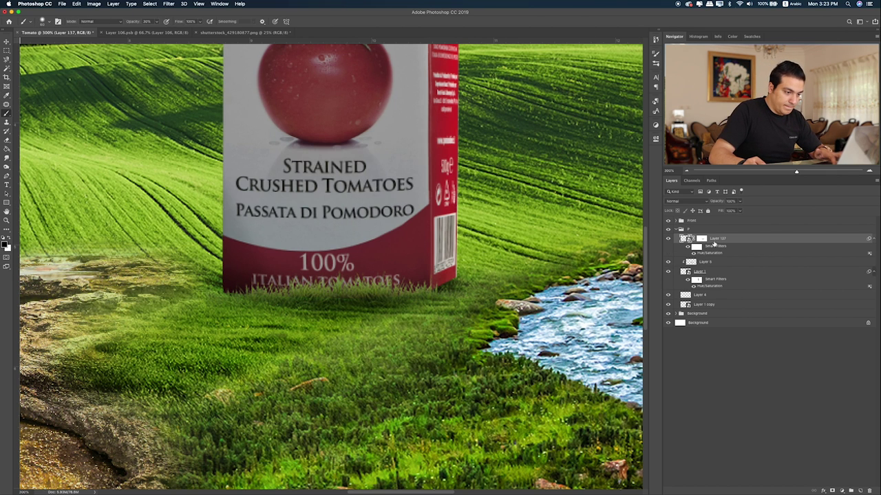
pyautogui.click(701, 238)
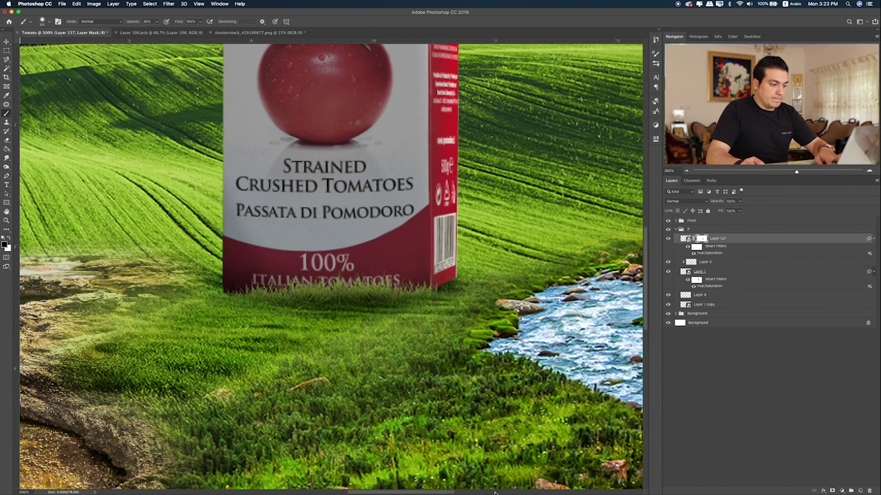
pyautogui.hotkey('ctrl', '1')
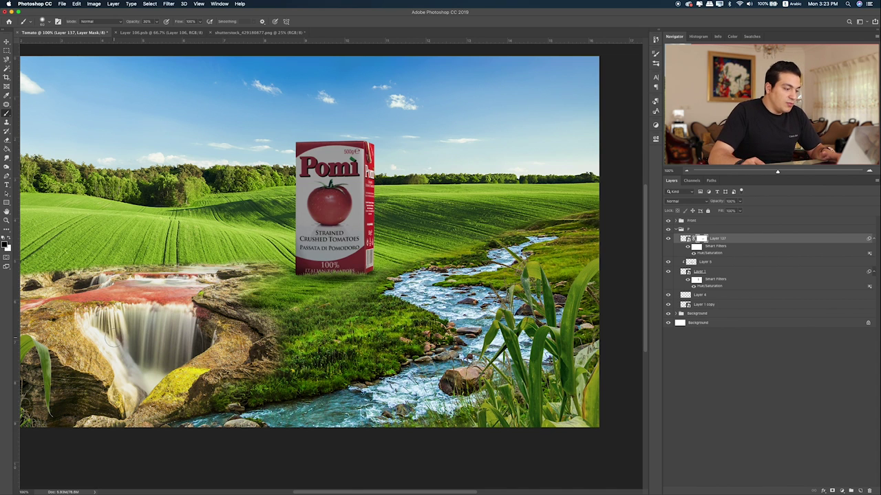
# Step: Bring the Layer 88 tomato basket image in and shrink it beside the carton
pyautogui.press('super+Tab')
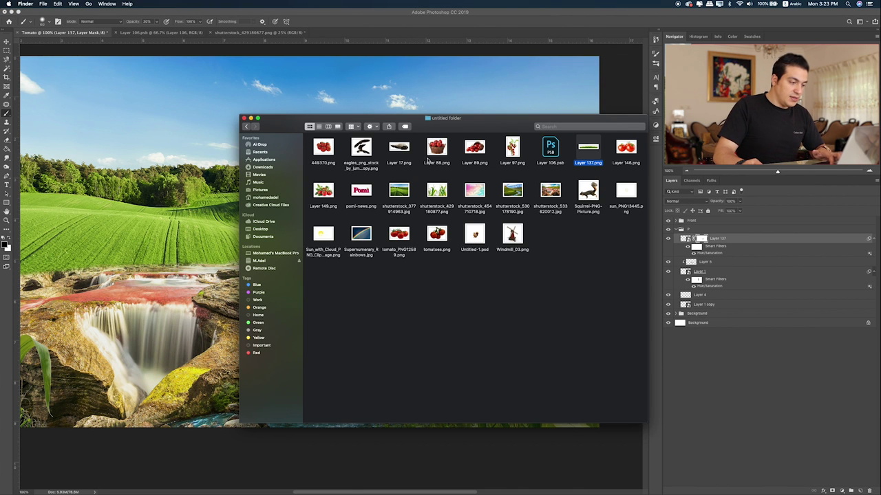
pyautogui.click(433, 157)
pyautogui.press('space')
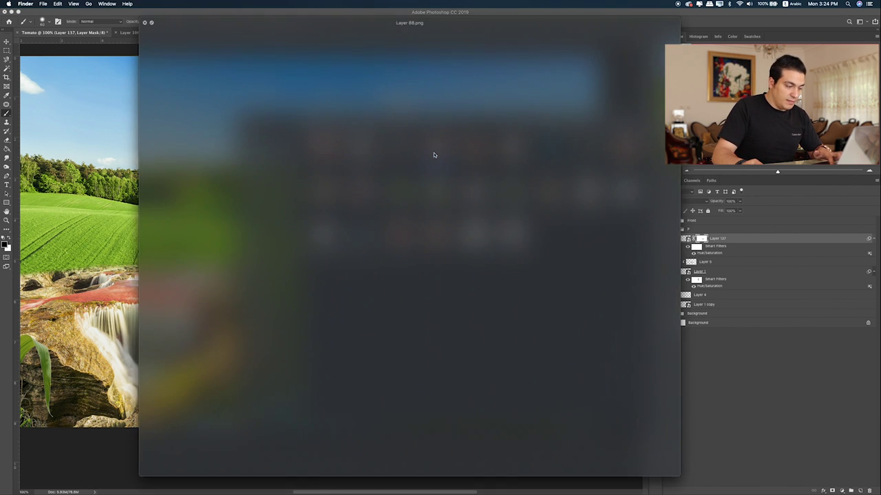
pyautogui.press('space')
pyautogui.moveTo(434, 153); pyautogui.dragTo(213, 200)
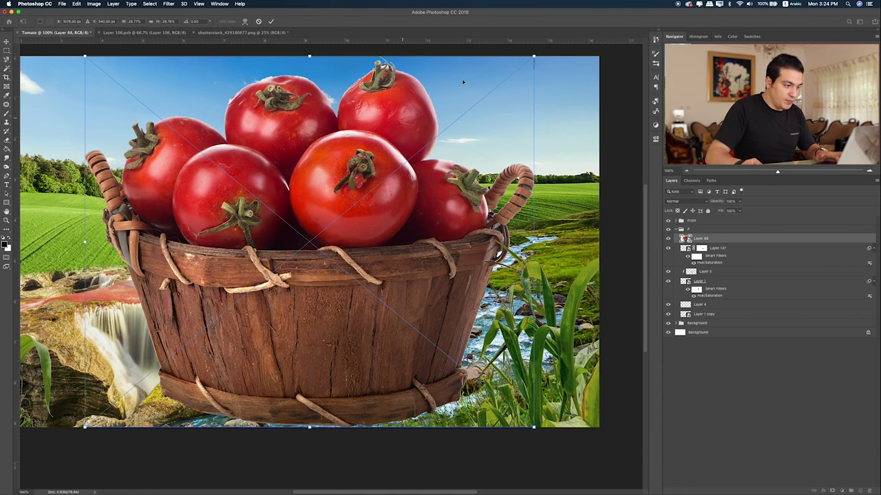
pyautogui.moveTo(527, 63)
pyautogui.mouseDown()
pyautogui.moveTo(348, 210)
pyautogui.moveTo(422, 226)
pyautogui.mouseUp()
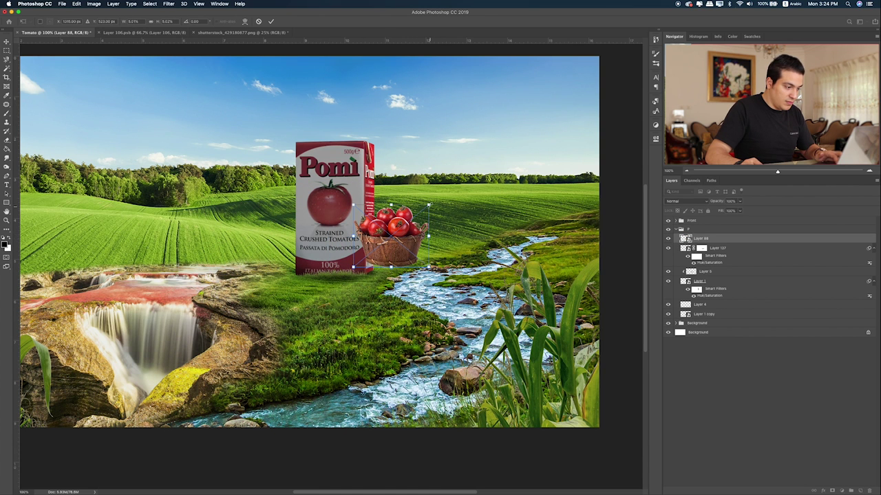
pyautogui.press('Return')
# Step: Move the basket layer out of group F so it sits behind the carton
pyautogui.press('b')
pyautogui.hotkey('ctrl', '+')
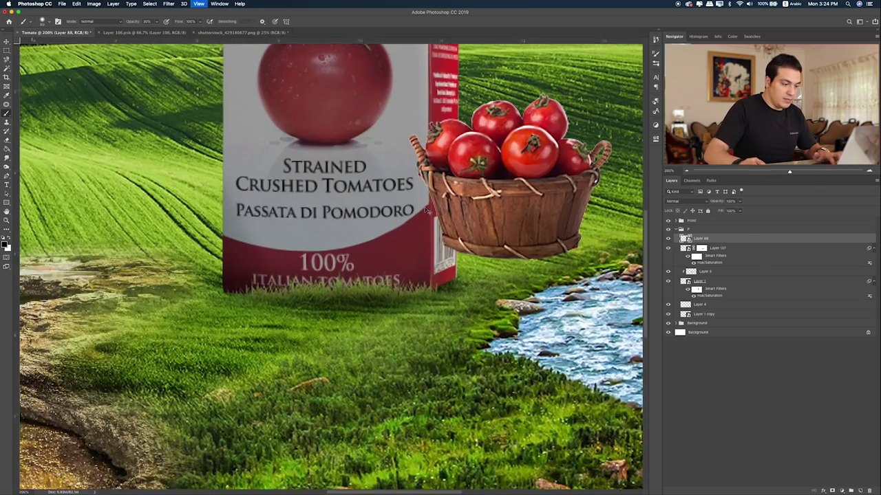
pyautogui.hotkey('ctrl', '+')
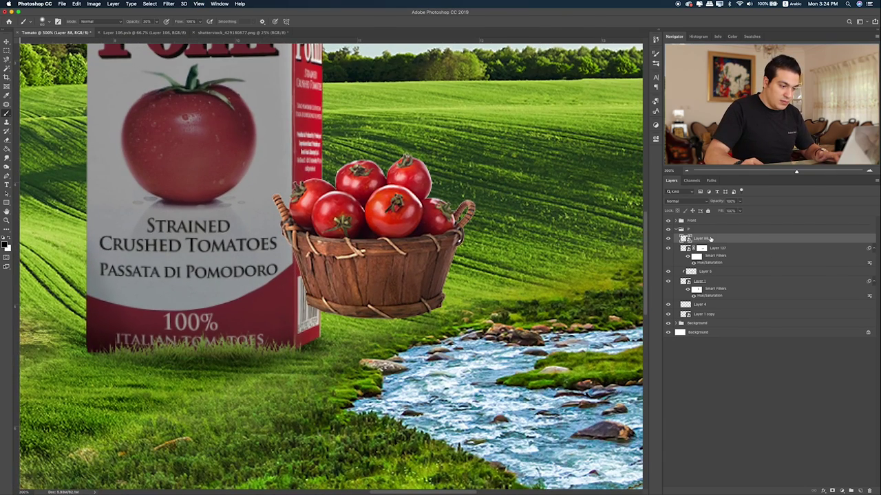
pyautogui.moveTo(679, 240); pyautogui.dragTo(687, 233)
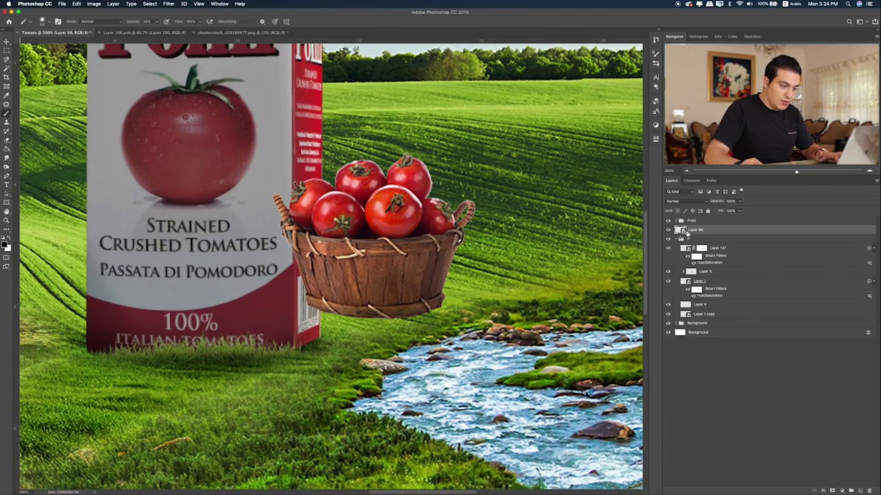
pyautogui.click(679, 239)
pyautogui.moveTo(694, 230); pyautogui.dragTo(708, 247)
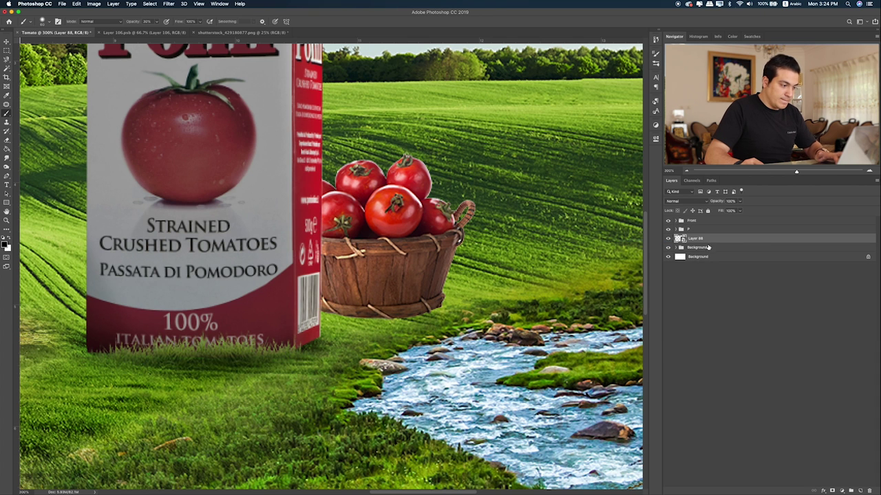
# Step: Scale the basket smaller, nudge it left and down, and duplicate it as Layer 88 copy
pyautogui.hotkey('ctrl', 't')
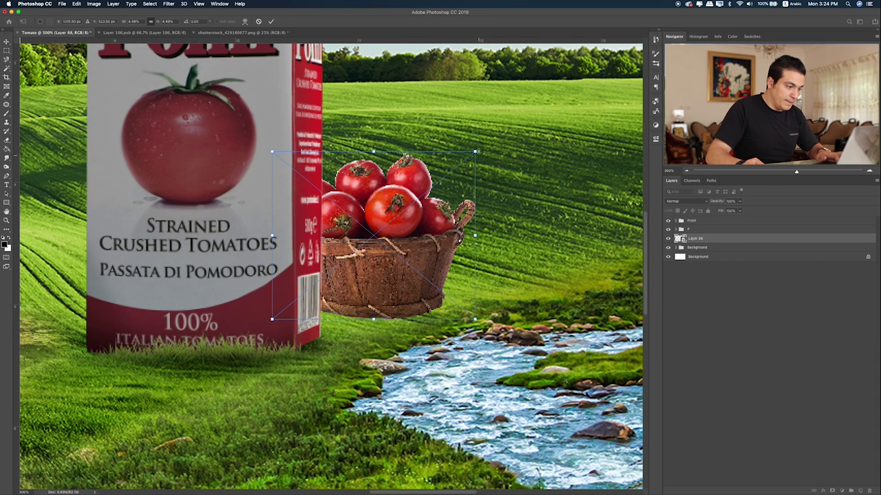
pyautogui.moveTo(474, 152); pyautogui.dragTo(428, 191)
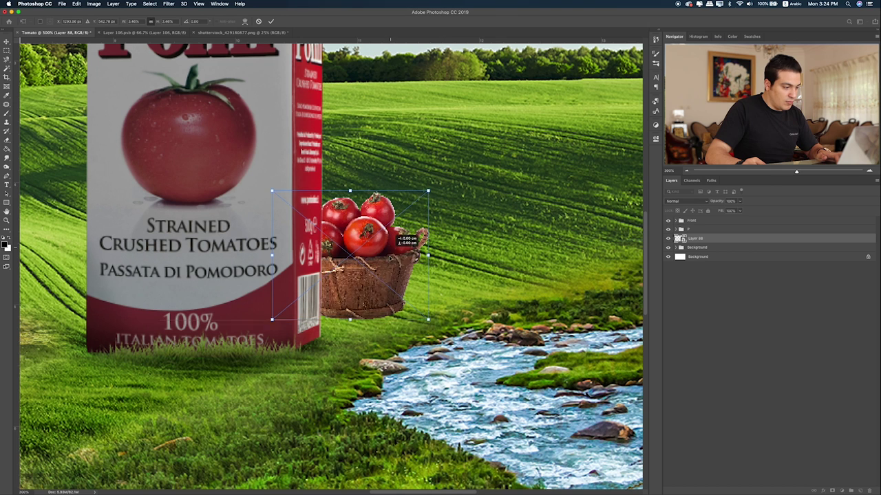
pyautogui.moveTo(391, 251); pyautogui.dragTo(384, 258)
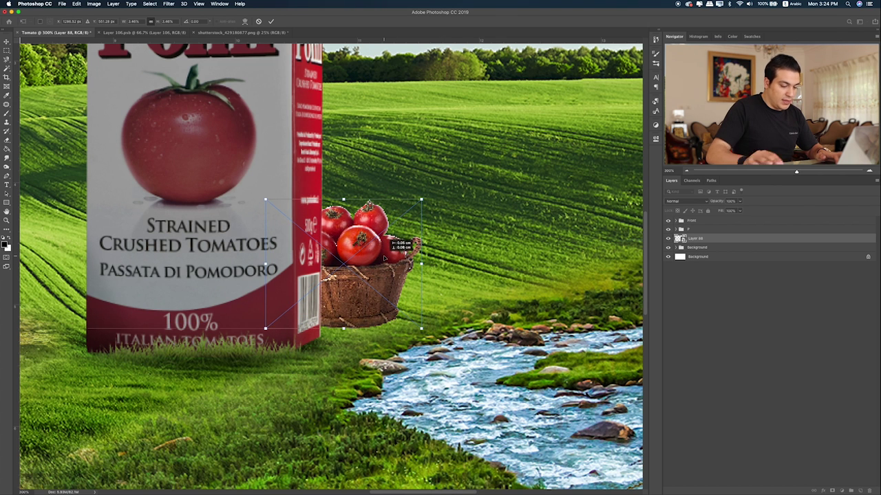
pyautogui.press('Return')
pyautogui.press('b')
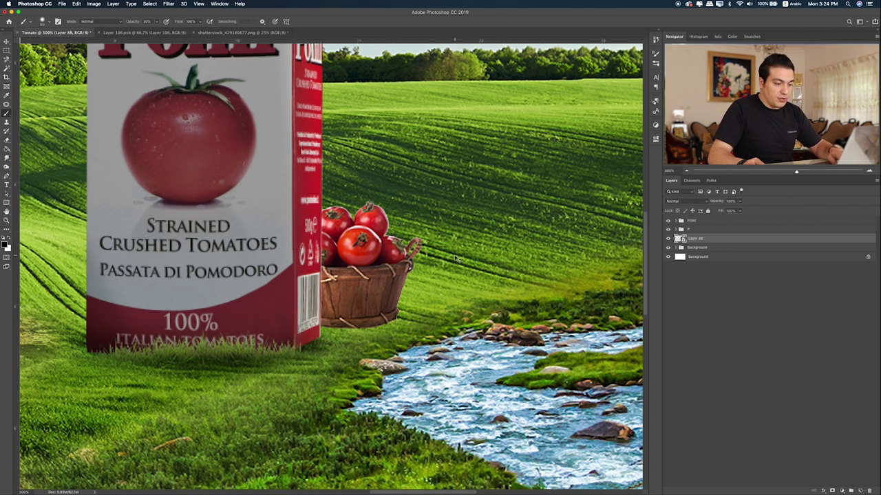
pyautogui.hotkey('ctrl', 'j')
# Step: Place the basket copy below the original, flipped upside down and squashed flat under the basket
pyautogui.hotkey('ctrl', '[')
pyautogui.hotkey('ctrl', 't')
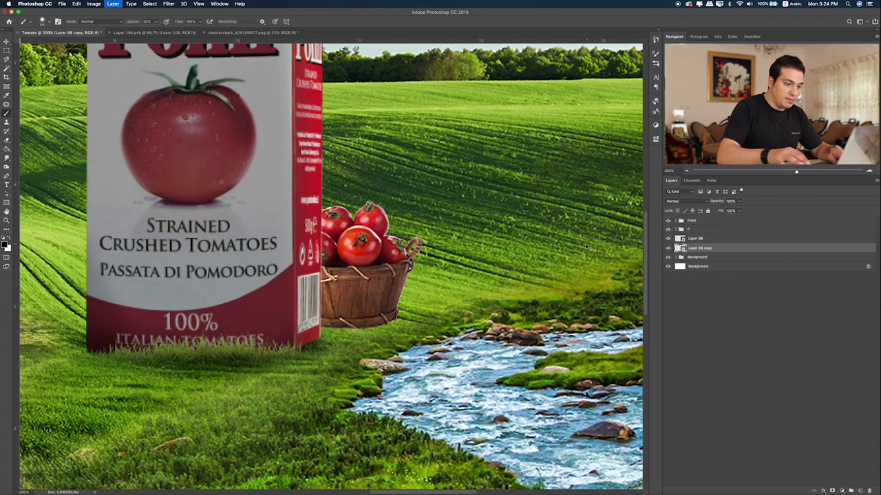
pyautogui.moveTo(343, 200)
pyautogui.mouseDown()
pyautogui.moveTo(344, 397)
pyautogui.moveTo(160, 398)
pyautogui.mouseUp()
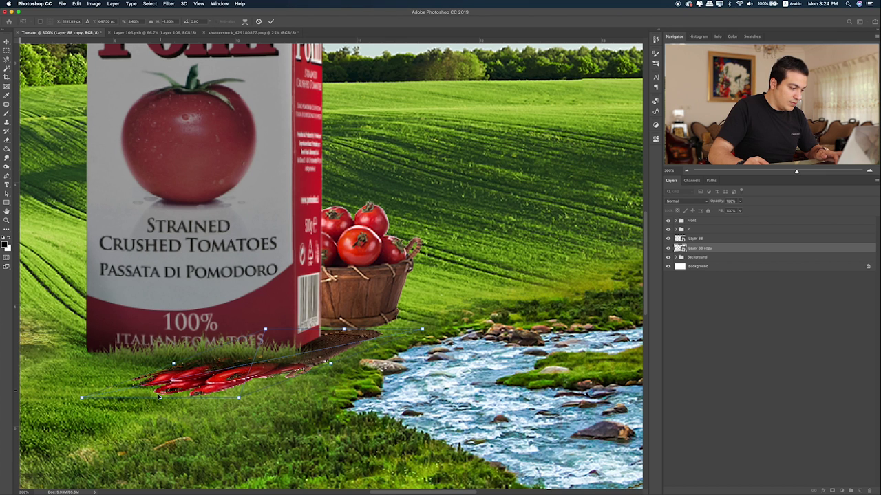
pyautogui.moveTo(160, 398); pyautogui.dragTo(210, 364)
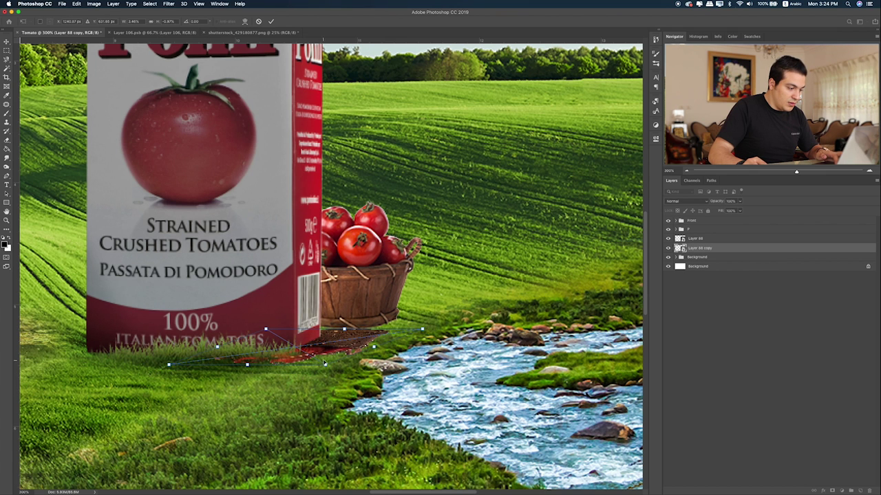
pyautogui.moveTo(325, 363); pyautogui.dragTo(331, 350)
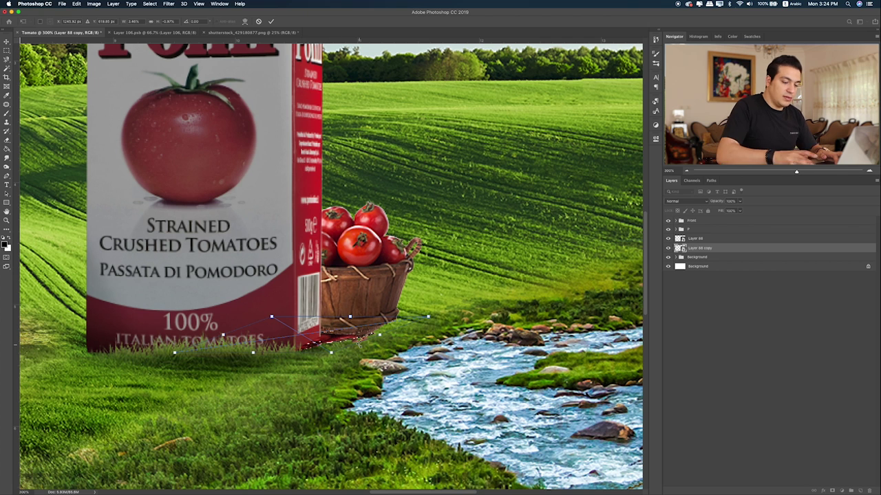
pyautogui.press('Return')
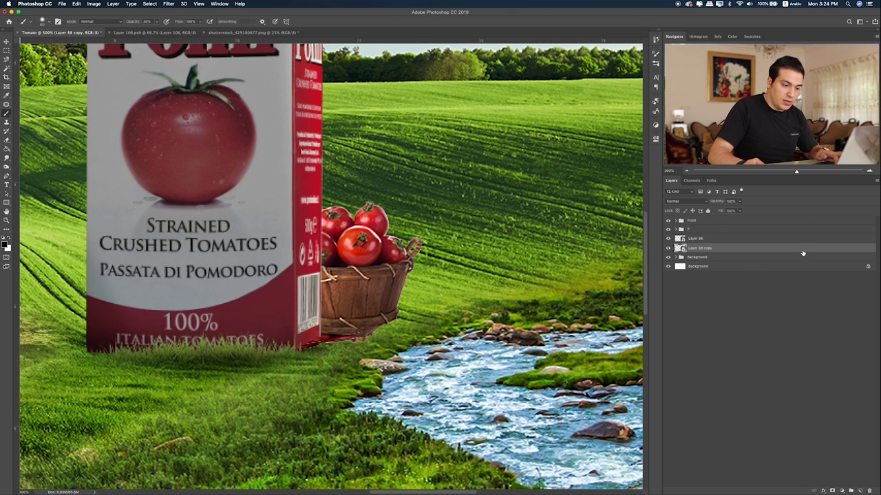
# Step: Fill the flattened basket copy solid black with a Color Overlay layer style
pyautogui.doubleClick(806, 250)
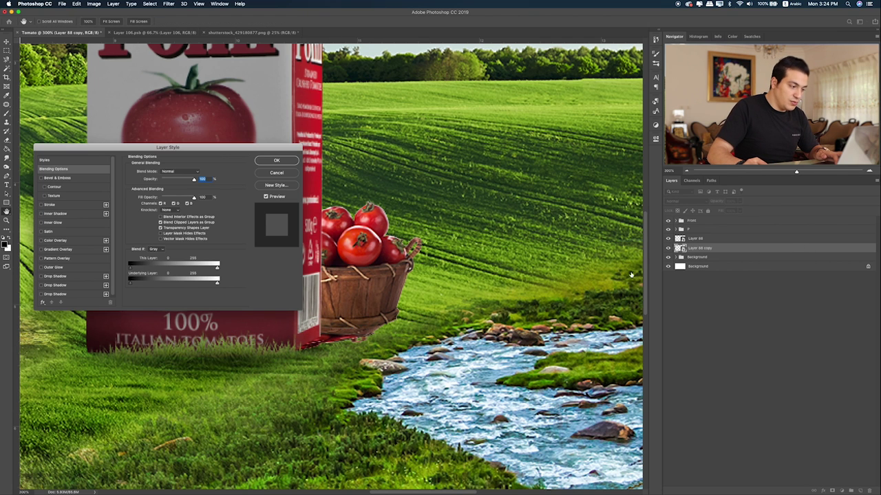
pyautogui.click(68, 251)
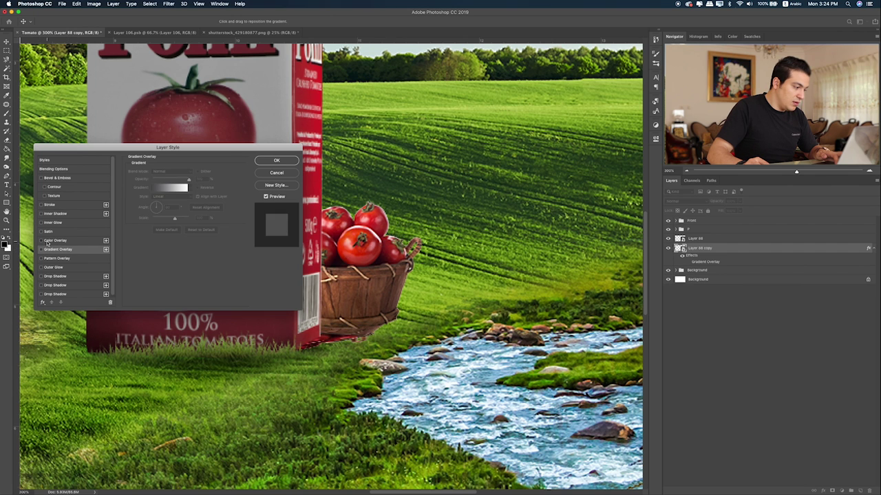
pyautogui.click(41, 240)
pyautogui.click(272, 163)
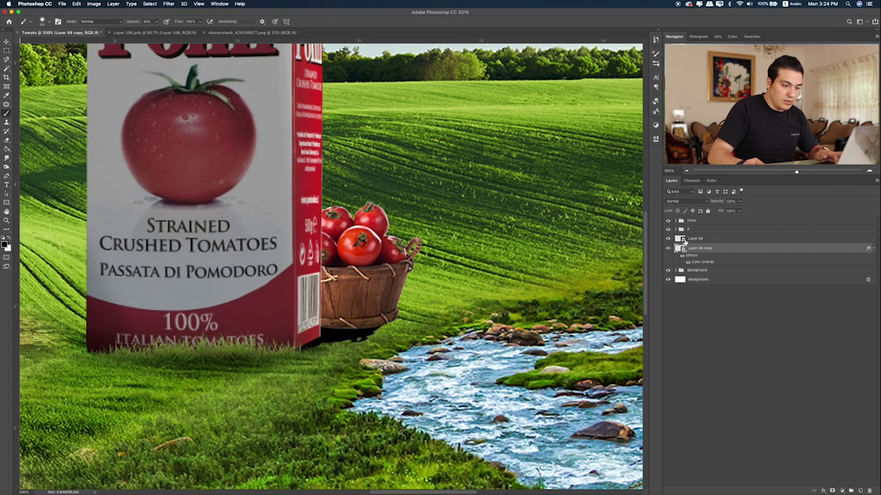
# Step: Convert the black copy to a smart object and set its blend mode to Soft Light
pyautogui.rightClick(733, 250)
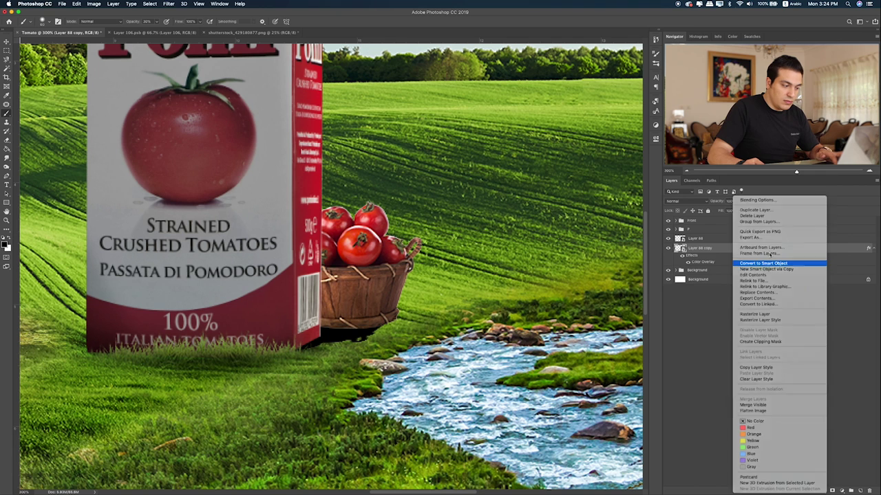
pyautogui.click(762, 262)
pyautogui.click(686, 200)
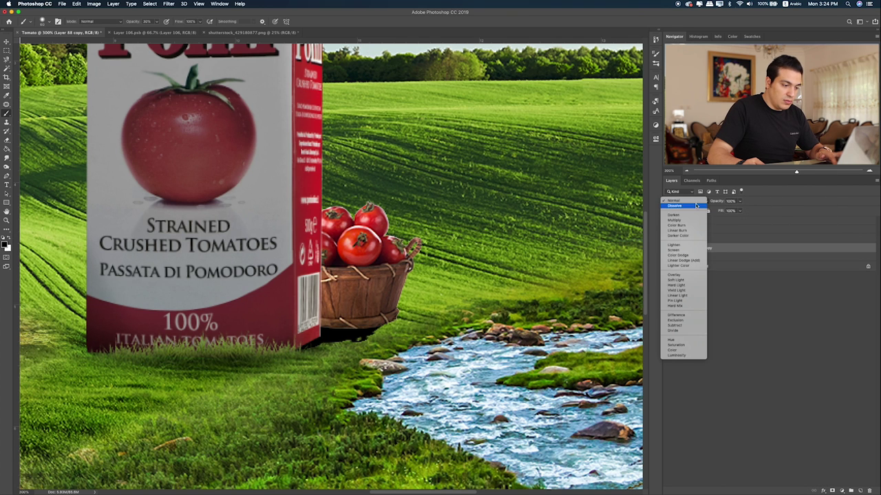
pyautogui.click(681, 274)
pyautogui.click(687, 201)
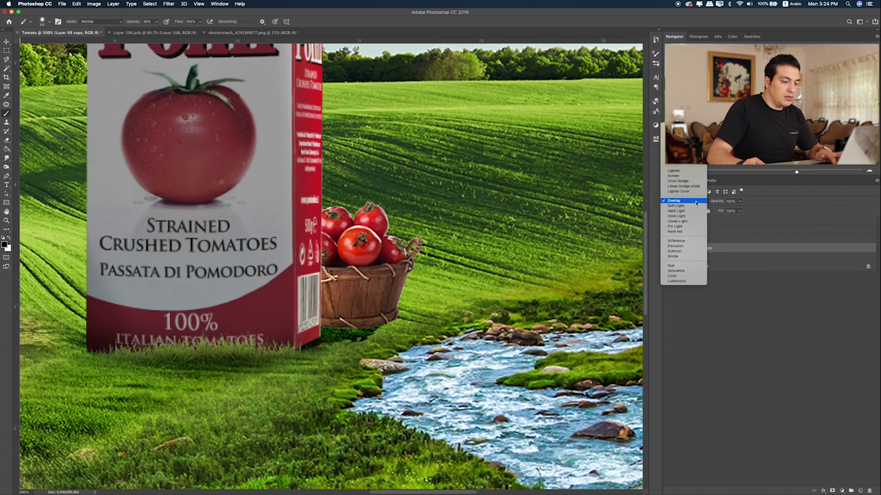
pyautogui.click(681, 204)
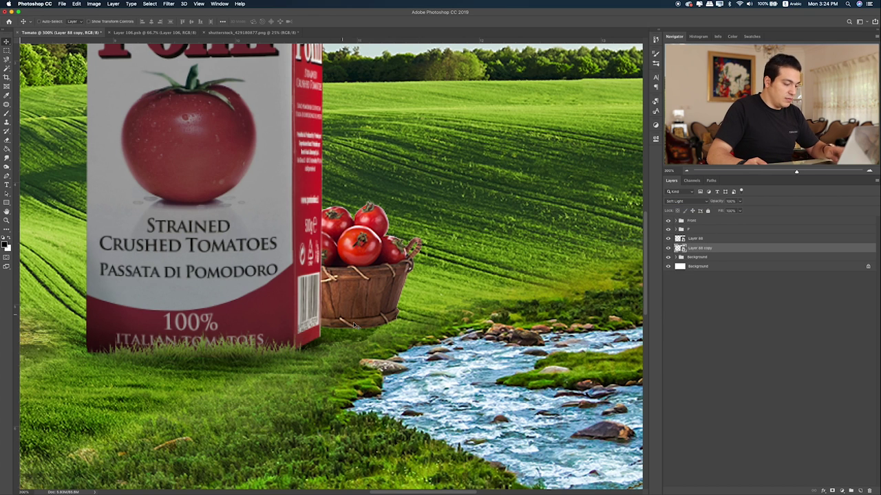
# Step: Stretch the shadow further down onto the grass
pyautogui.hotkey('ctrl', 't')
pyautogui.moveTo(298, 355)
pyautogui.mouseDown()
pyautogui.moveTo(291, 369)
pyautogui.moveTo(278, 370)
pyautogui.mouseUp()
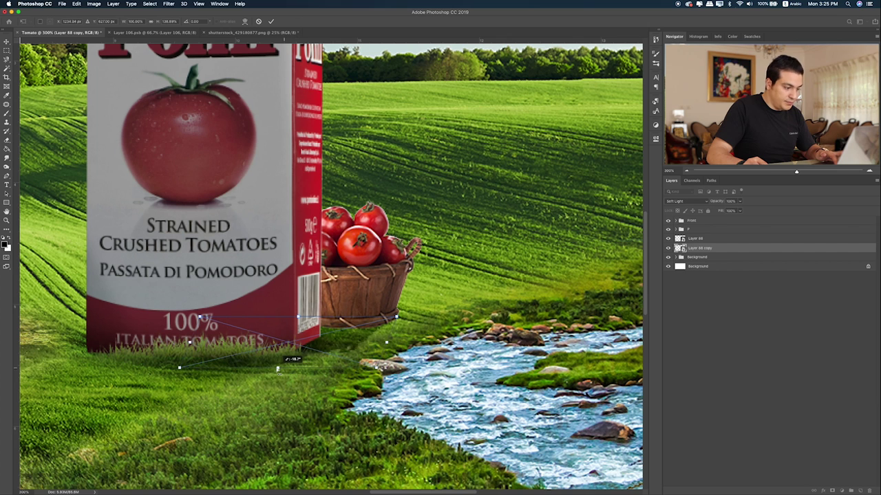
pyautogui.press('Return')
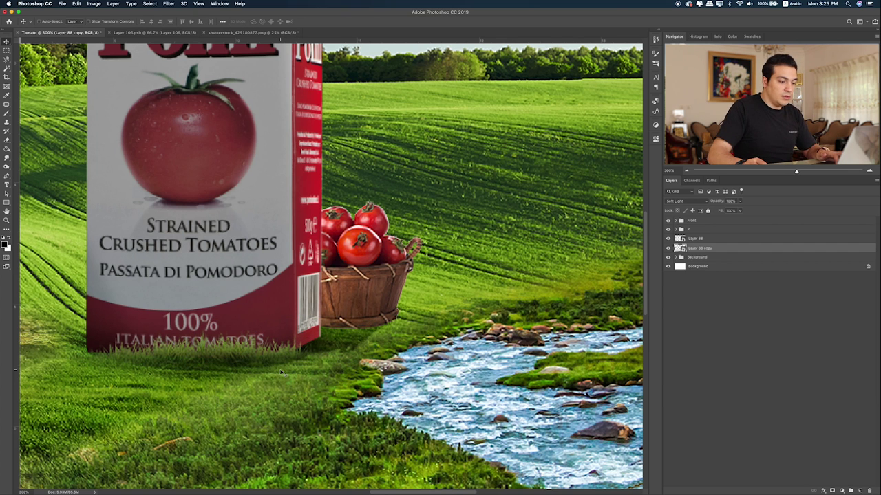
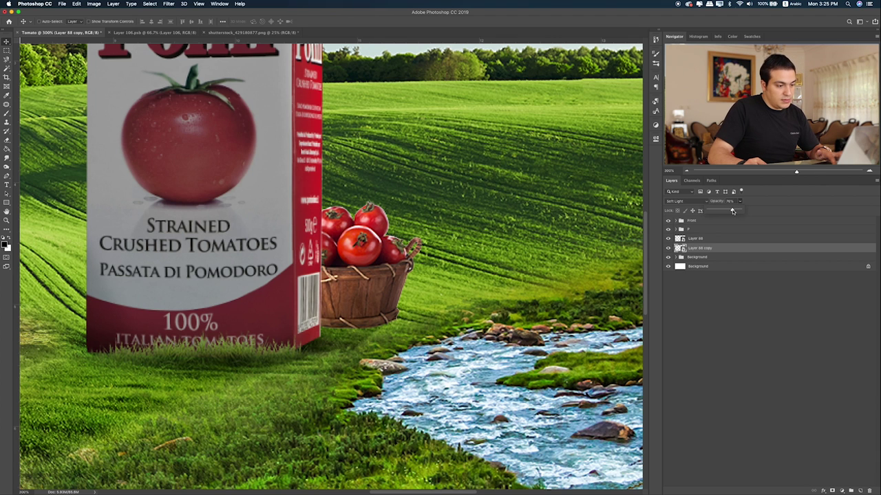
# Step: Paint a soft black shadow on a new layer and squash it into a strip under the basket
pyautogui.click(860, 490)
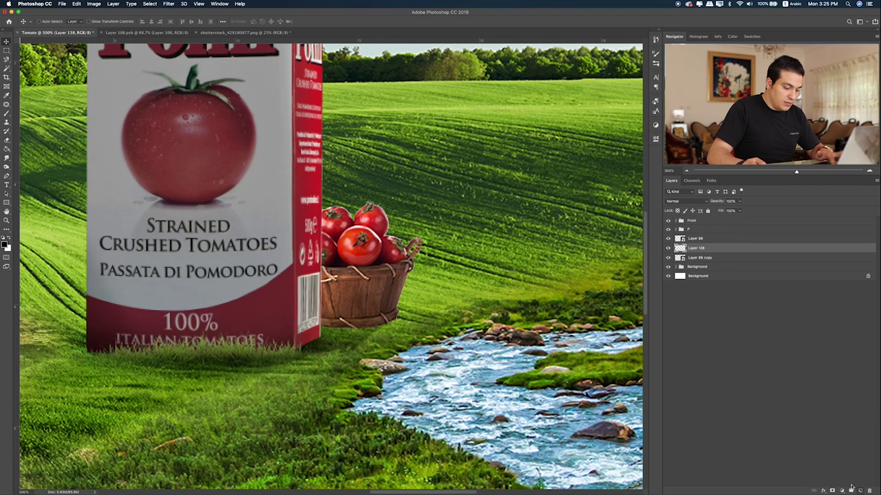
pyautogui.press('b')
pyautogui.click(423, 303)
pyautogui.hotkey('ctrl', 't')
pyautogui.moveTo(424, 265)
pyautogui.mouseDown()
pyautogui.moveTo(424, 336)
pyautogui.moveTo(363, 327)
pyautogui.moveTo(542, 358)
pyautogui.mouseUp()
pyautogui.moveTo(434, 343); pyautogui.dragTo(350, 333)
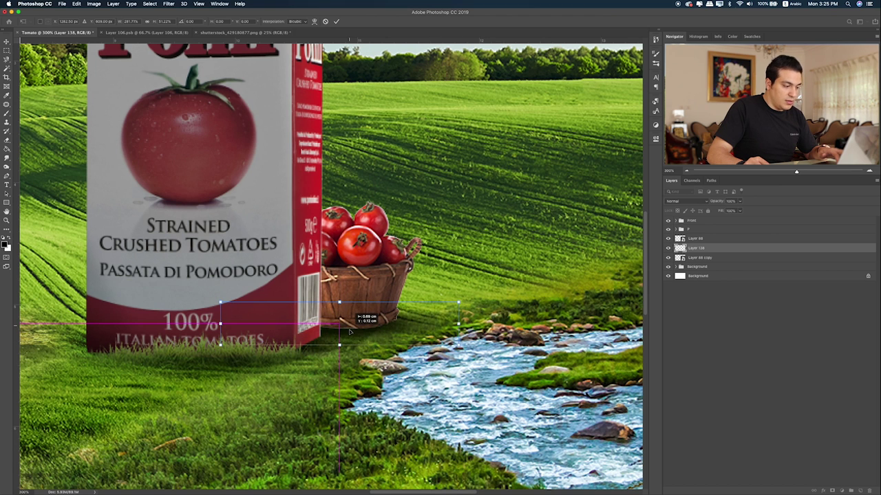
pyautogui.moveTo(458, 345); pyautogui.dragTo(447, 342)
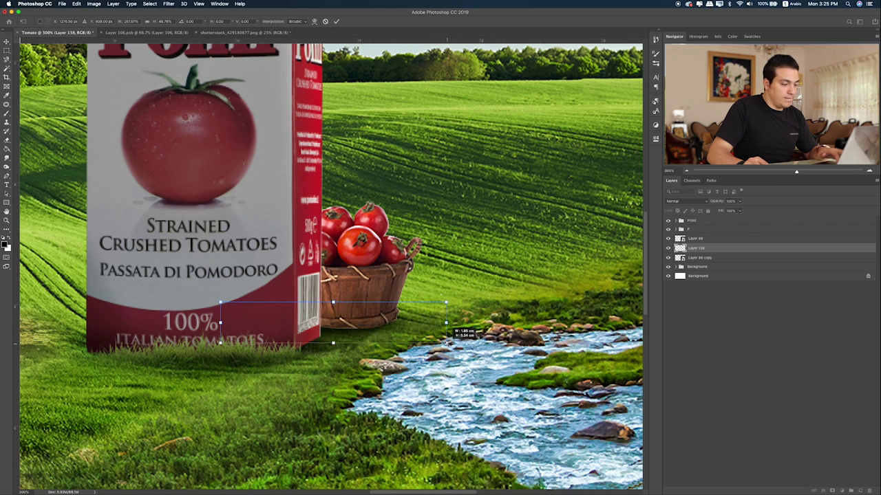
pyautogui.press('Return')
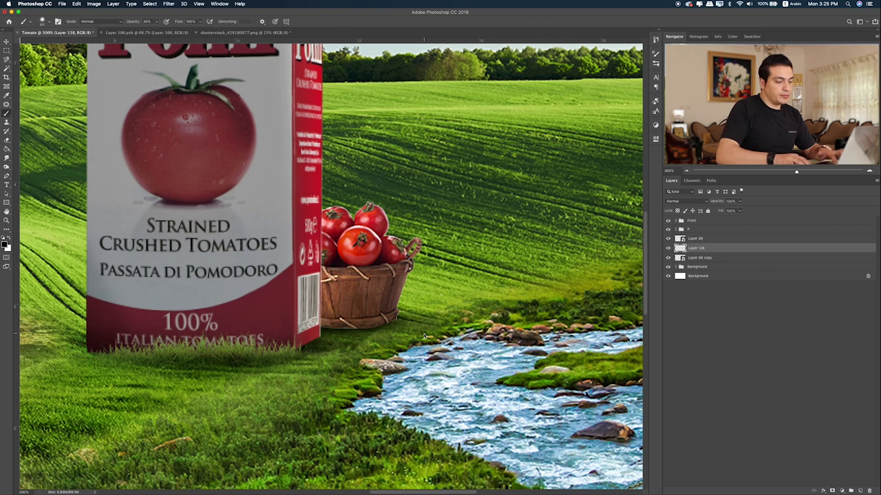
# Step: Add Layer 139 clipped to Layer 88 and cycle its blending mode to Soft Light
pyautogui.click(721, 238)
pyautogui.click(860, 490)
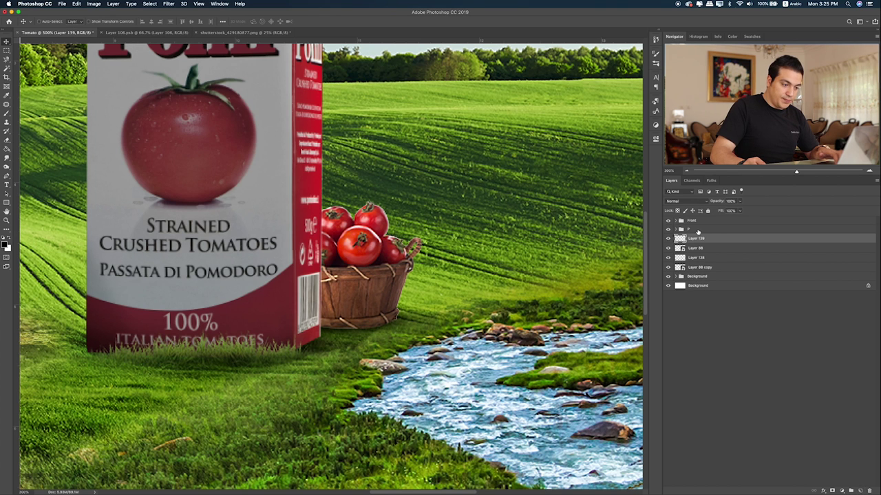
pyautogui.keyDown('alt'); pyautogui.click(705, 243); pyautogui.keyUp('alt')
pyautogui.press('b')
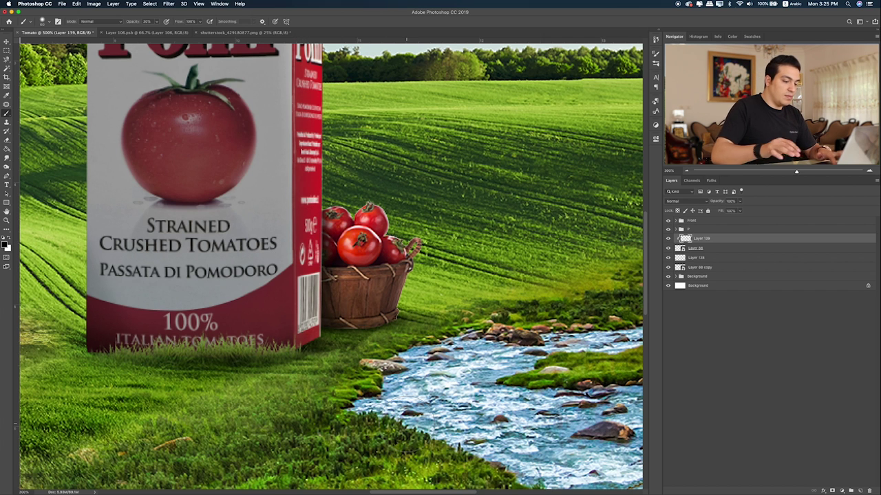
pyautogui.press('v')
pyautogui.hotkey('shift', 'alt', 'm')
pyautogui.hotkey('shift', '+')
pyautogui.hotkey('shift', '+')
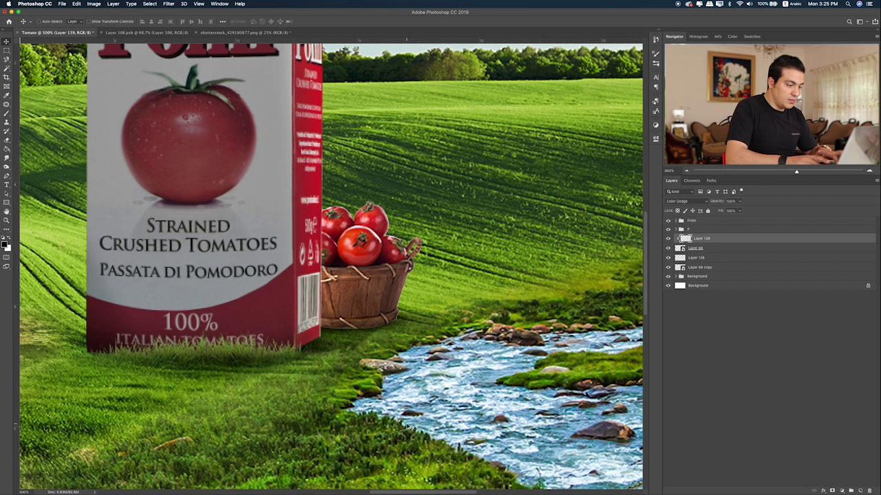
pyautogui.hotkey('shift', '+')
pyautogui.hotkey('shift', '+')
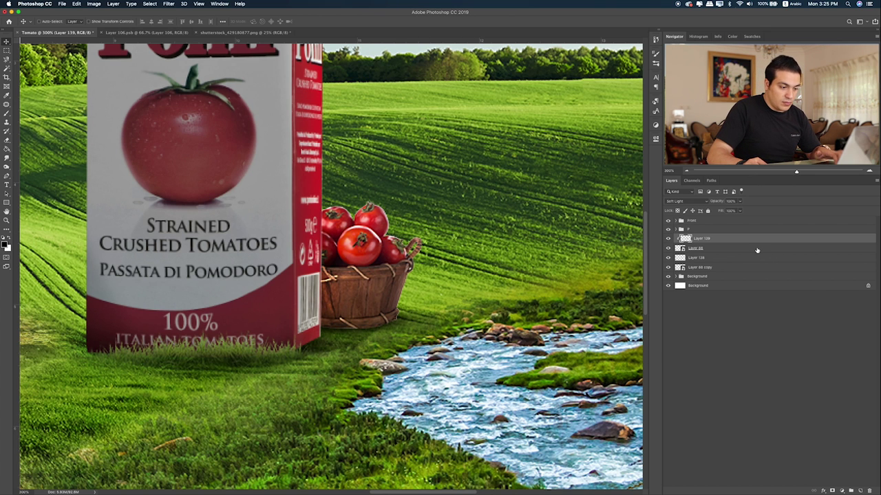
# Step: Add Layer 140 and move it above Layer 139 in the basket's stack
pyautogui.click(756, 249)
pyautogui.click(860, 491)
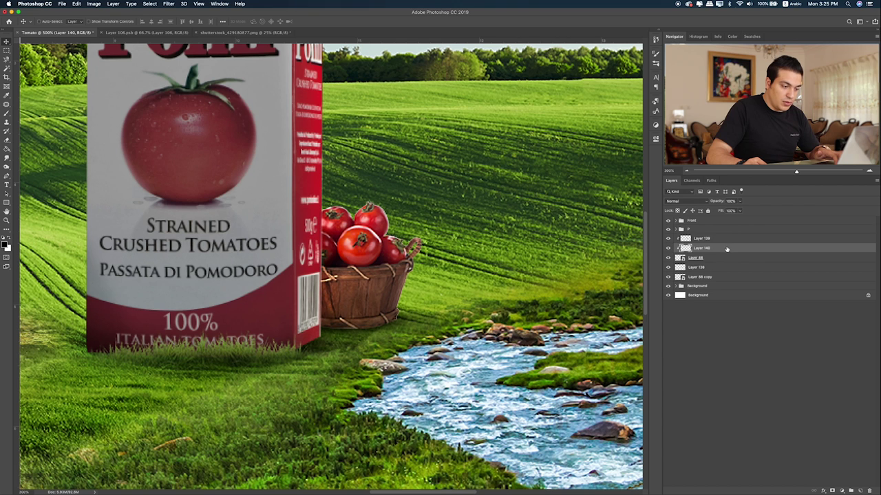
pyautogui.moveTo(726, 249); pyautogui.dragTo(725, 241)
pyautogui.press('b')
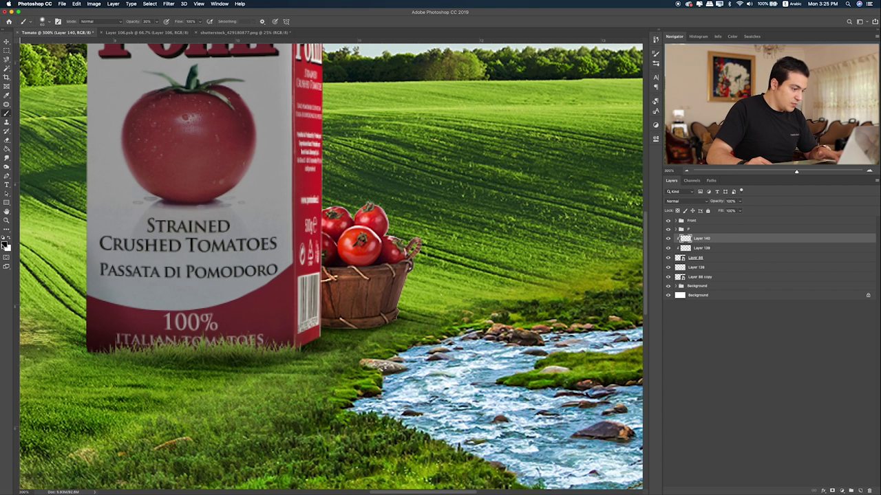
# Step: Paint a deep orange glow over the top tomatoes on Layer 140
pyautogui.click(5, 245)
pyautogui.click(480, 229)
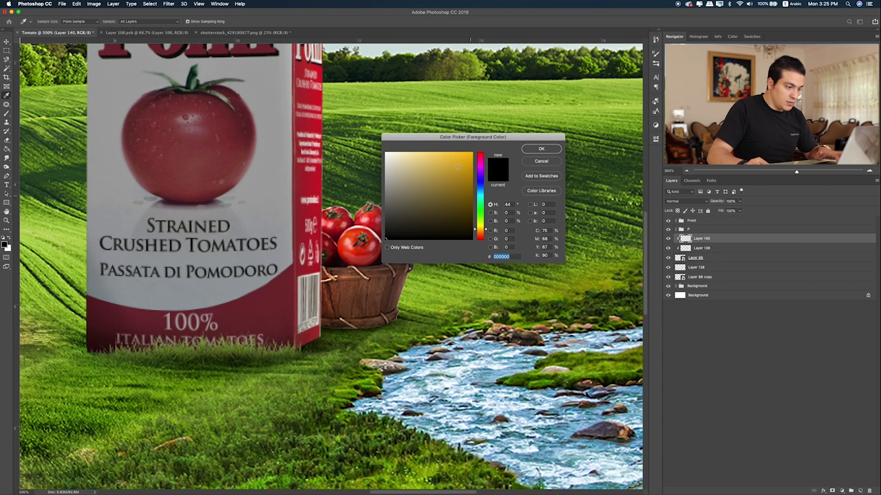
pyautogui.click(472, 153)
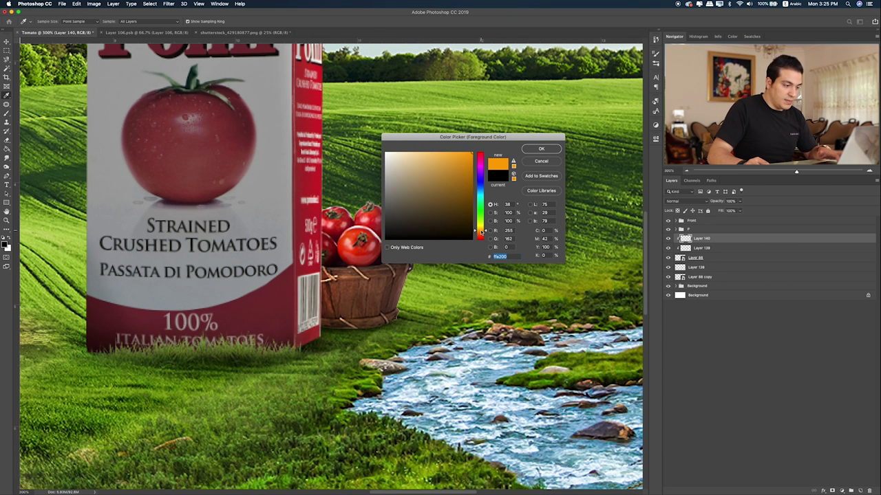
pyautogui.click(426, 187)
pyautogui.click(540, 149)
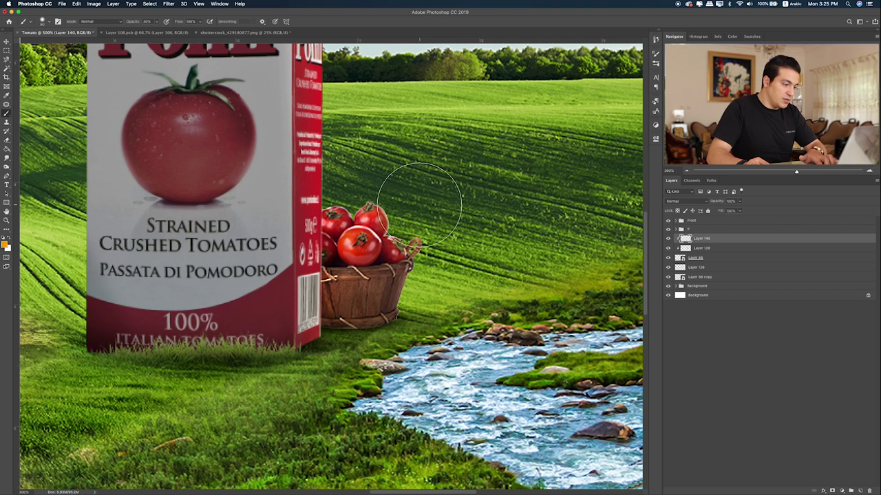
pyautogui.moveTo(372, 192)
pyautogui.mouseDown()
pyautogui.moveTo(341, 186)
pyautogui.moveTo(424, 275)
pyautogui.mouseUp()
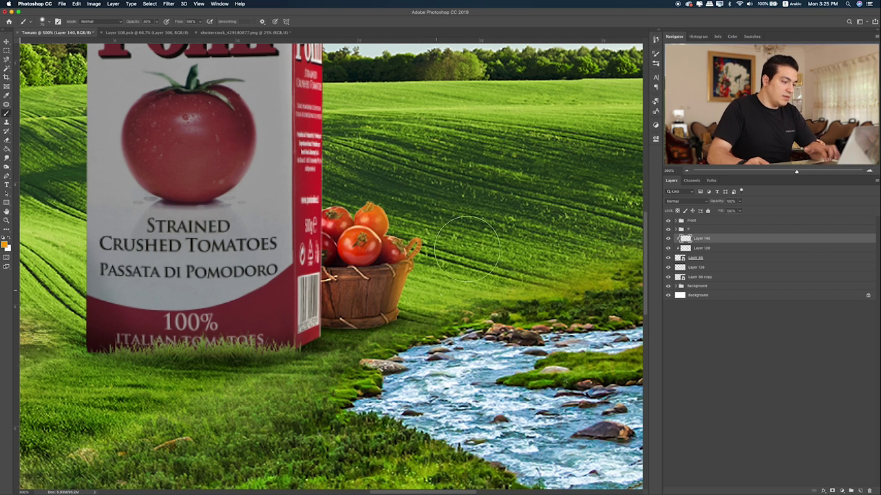
# Step: Set Layer 140's blending mode to Soft Light and view the whole composition
pyautogui.press('v')
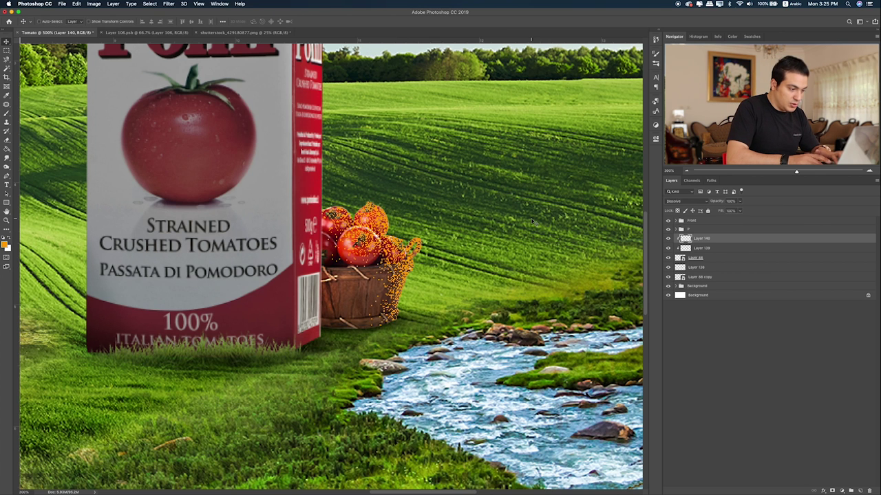
pyautogui.hotkey('shift', '+')
pyautogui.hotkey('shift', '+')
pyautogui.hotkey('shift', '+')
pyautogui.hotkey('shift', '+')
pyautogui.hotkey('shift', '+')
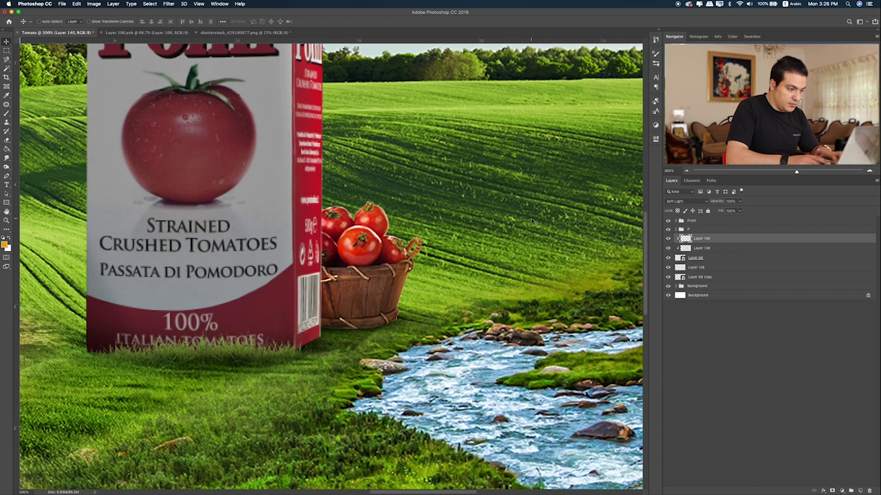
pyautogui.hotkey('shift', '+')
pyautogui.hotkey('shift', '+')
pyautogui.hotkey('shift', '+')
pyautogui.hotkey('shift', '+')
pyautogui.hotkey('shift', '+')
pyautogui.hotkey('shift', '+')
pyautogui.hotkey('shift', '+')
pyautogui.hotkey('shift', '+')
pyautogui.hotkey('shift', '+')
pyautogui.hotkey('shift', '+')
pyautogui.hotkey('shift', '+')
pyautogui.hotkey('shift', '+')
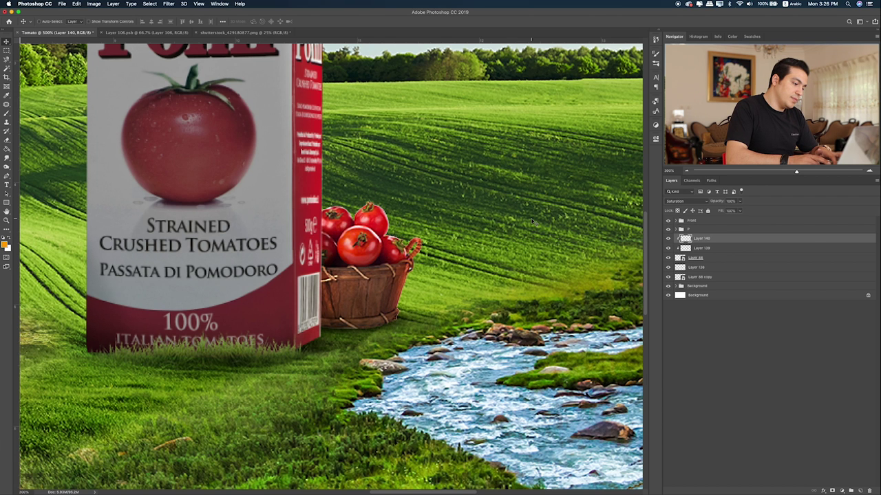
pyautogui.hotkey('shift', '+')
pyautogui.hotkey('shift', '+')
pyautogui.hotkey('shift', '+')
pyautogui.hotkey('shift', '+')
pyautogui.hotkey('shift', '+')
pyautogui.hotkey('shift', '+')
pyautogui.hotkey('shift', '+')
pyautogui.hotkey('shift', '+')
pyautogui.hotkey('shift', '+')
pyautogui.hotkey('shift', '+')
pyautogui.hotkey('shift', '+')
pyautogui.hotkey('shift', '+')
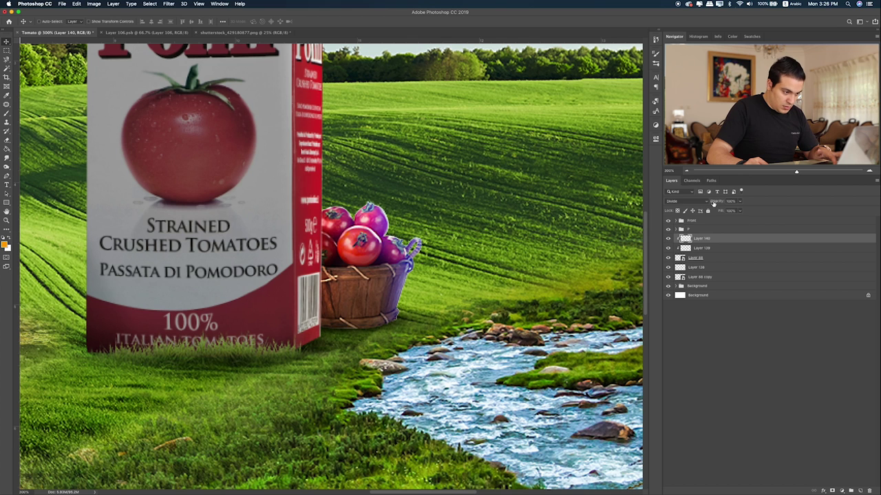
pyautogui.click(684, 201)
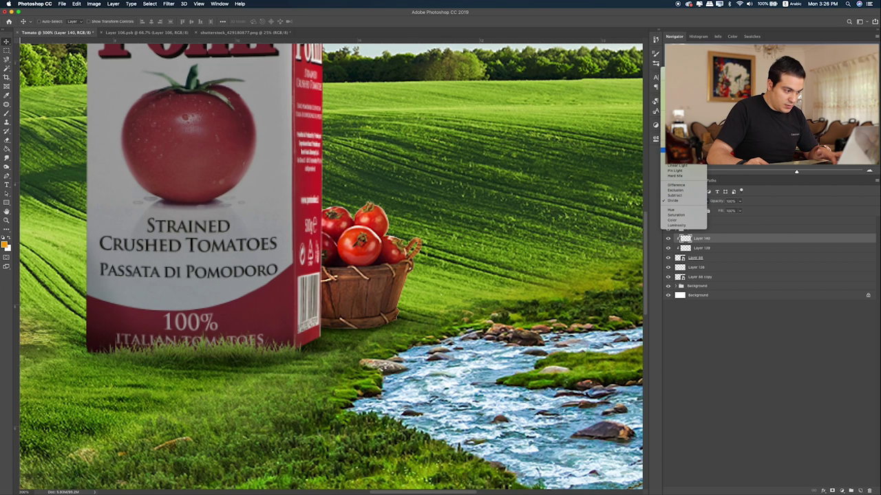
pyautogui.click(678, 152)
pyautogui.press('e')
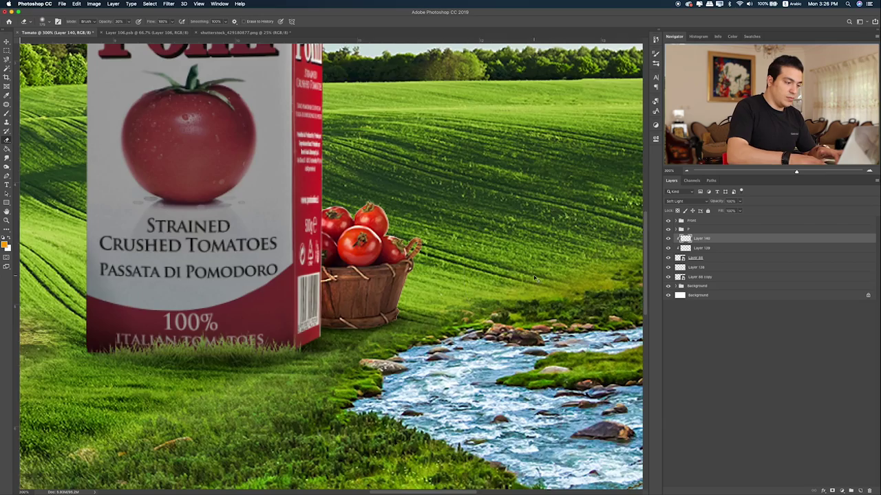
pyautogui.press('super+0')
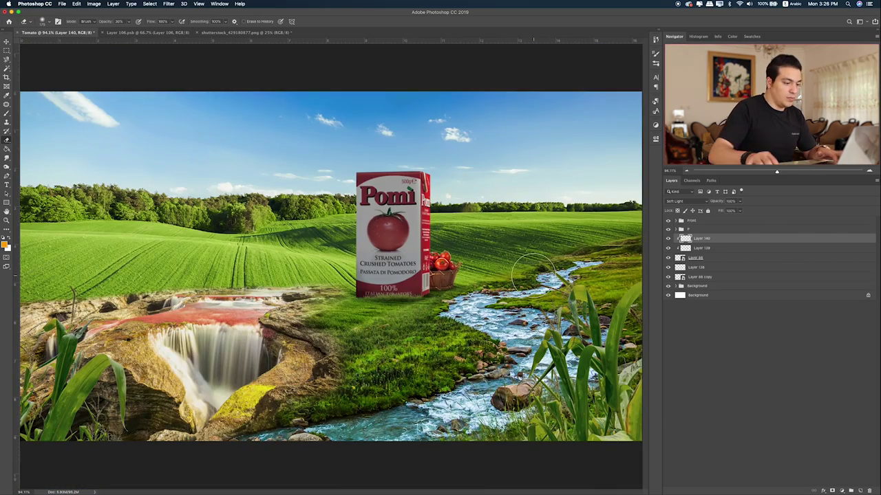
# Step: Lower the basket's saturation and lightness on Layer 88 with Hue/Saturation
pyautogui.press('super+plus')
pyautogui.press('super+plus')
pyautogui.press('super+plus')
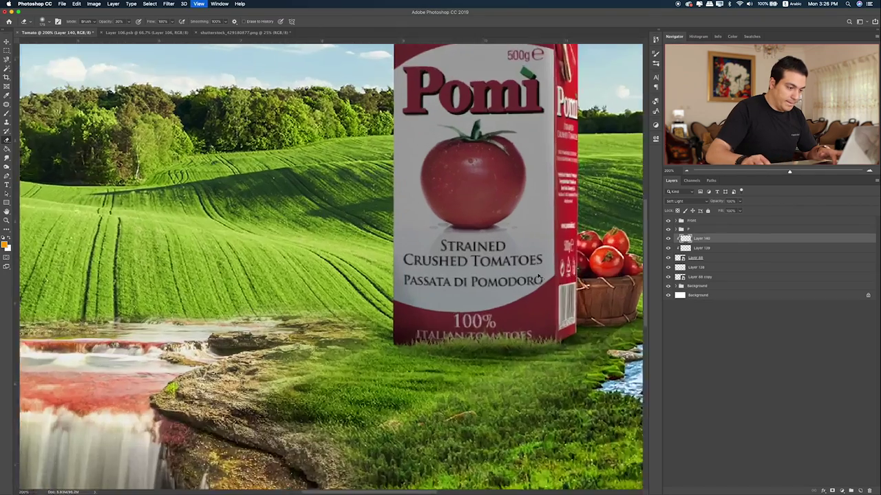
pyautogui.hscroll(5, 516, 274)
pyautogui.hscroll(5, 516, 274)
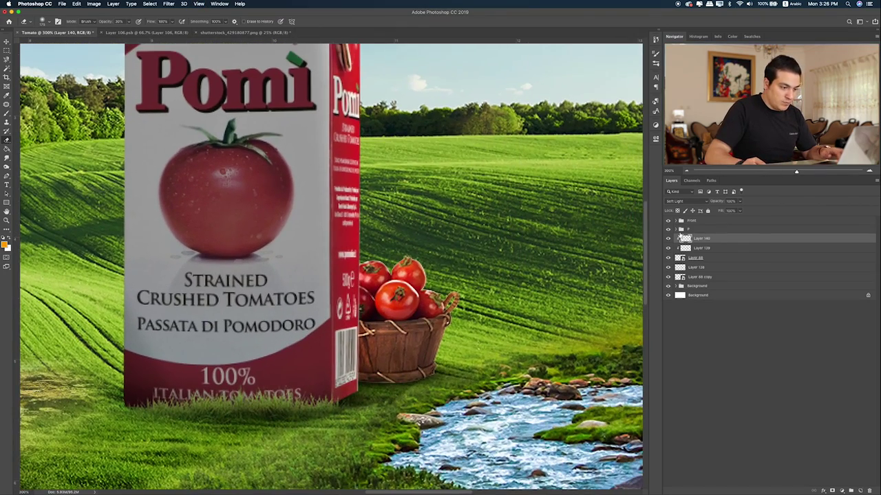
pyautogui.click(714, 258)
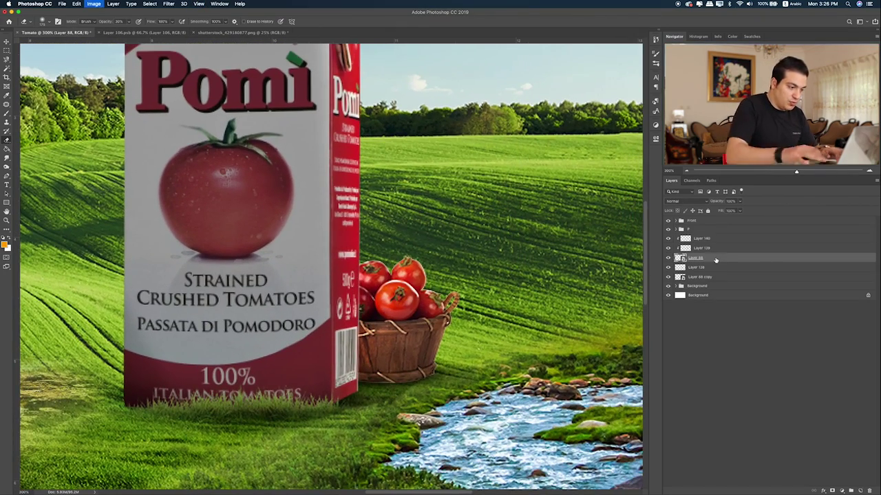
pyautogui.press('super+u')
pyautogui.moveTo(421, 197); pyautogui.dragTo(416, 194)
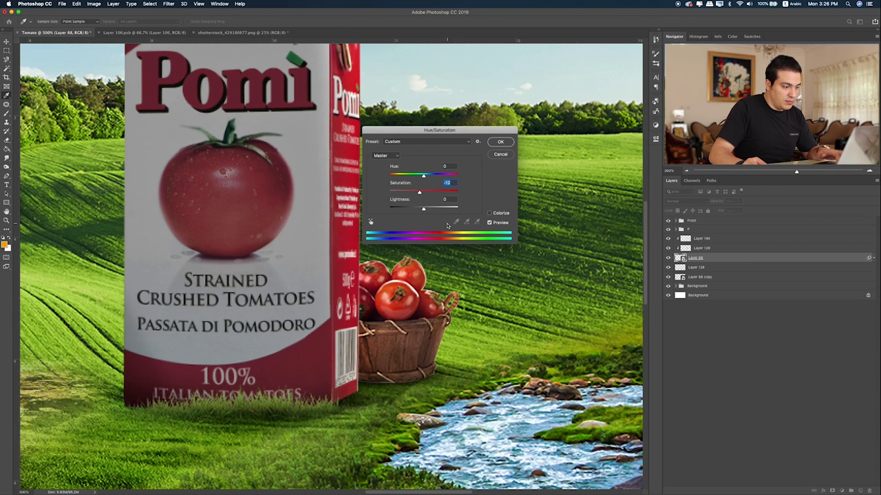
pyautogui.moveTo(424, 212); pyautogui.dragTo(422, 212)
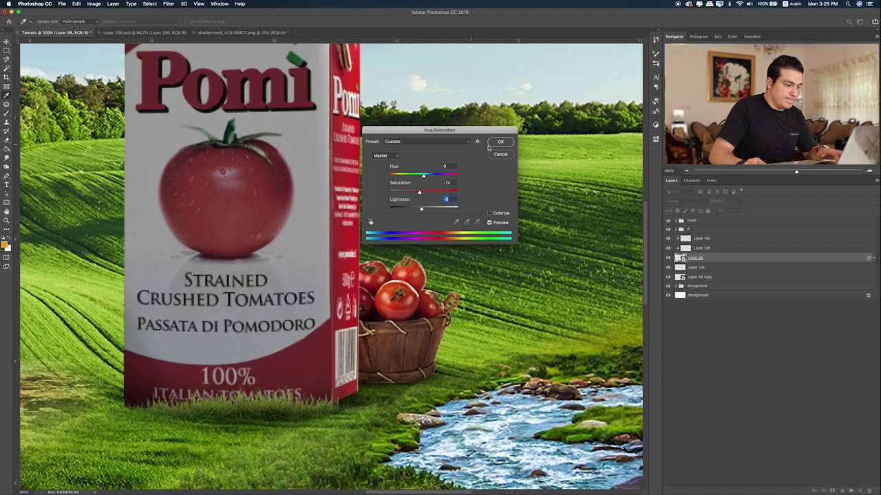
pyautogui.press('Return')
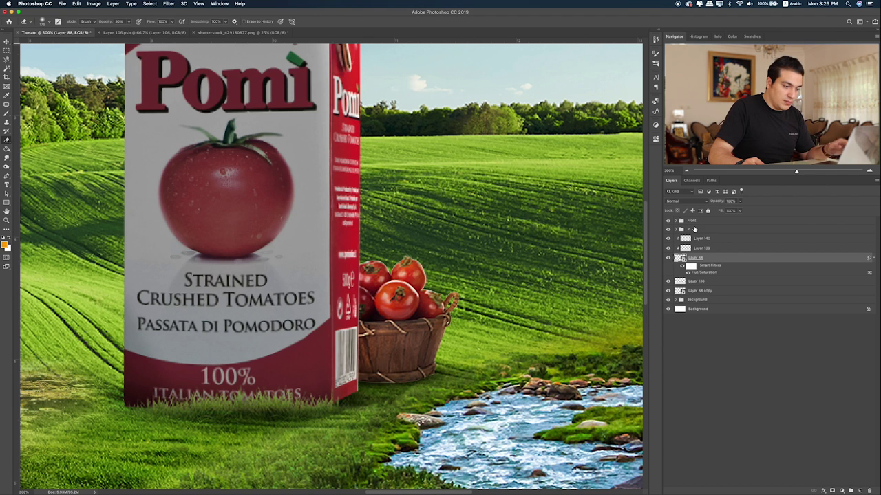
# Step: Group the basket layers into Group 1 and nudge the group slightly up-left
pyautogui.click(704, 239)
pyautogui.keyDown('shift'); pyautogui.click(717, 292); pyautogui.keyUp('shift')
pyautogui.hotkey('ctrl', 'g')
pyautogui.press('v')
pyautogui.moveTo(454, 304); pyautogui.dragTo(450, 300)
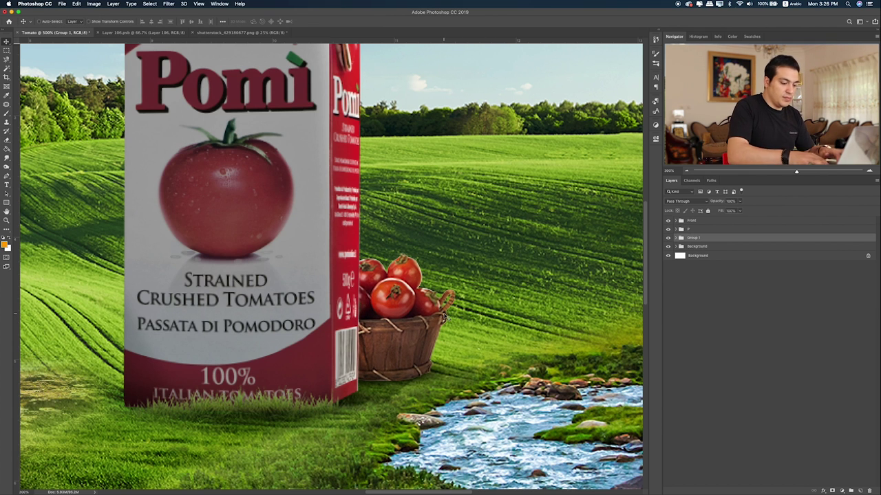
pyautogui.hotkey('ctrl', '0')
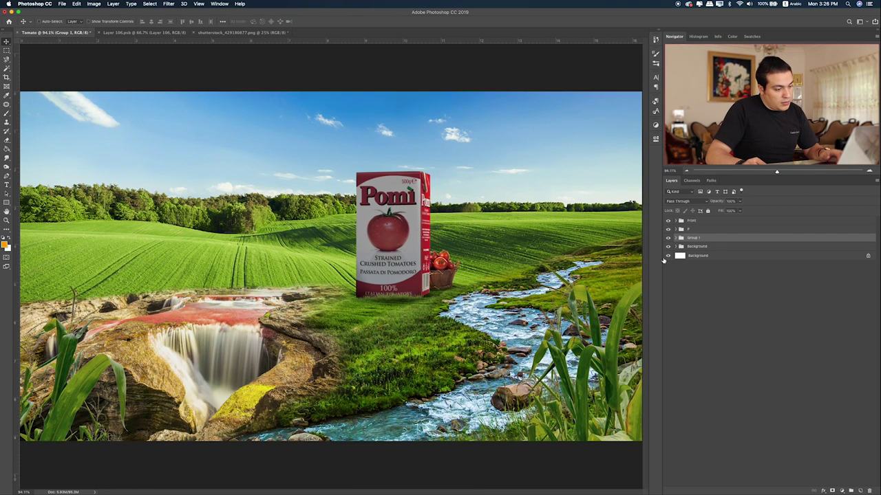
# Step: Add Layer 141 above Layer 88, set the foreground to 000000, and switch to the assets folder
pyautogui.click(676, 238)
pyautogui.click(710, 272)
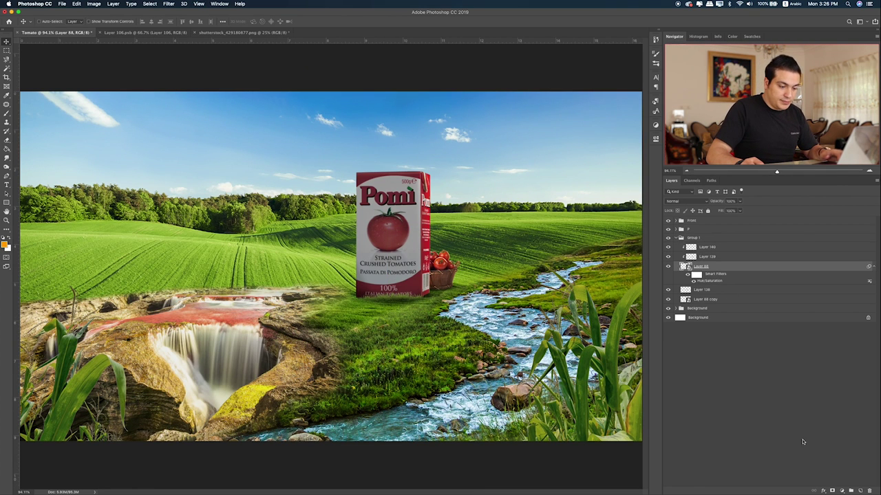
pyautogui.click(865, 490)
pyautogui.press('b')
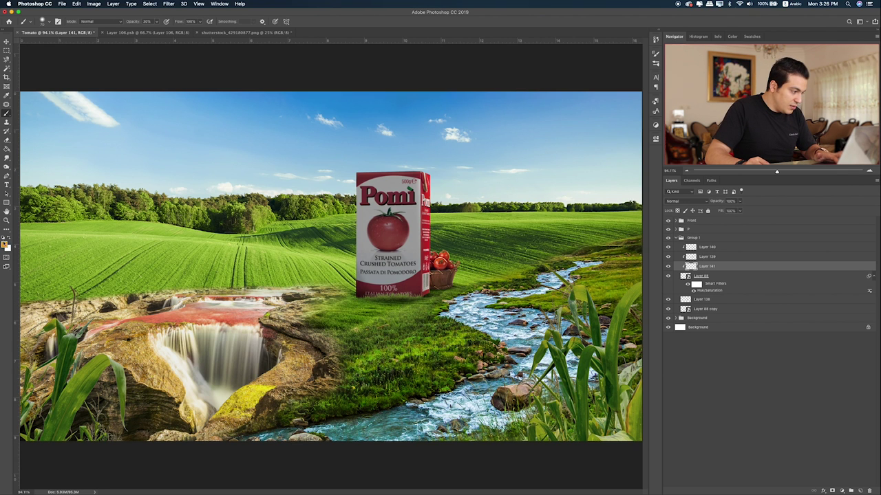
pyautogui.click(4, 243)
pyautogui.write('000000')
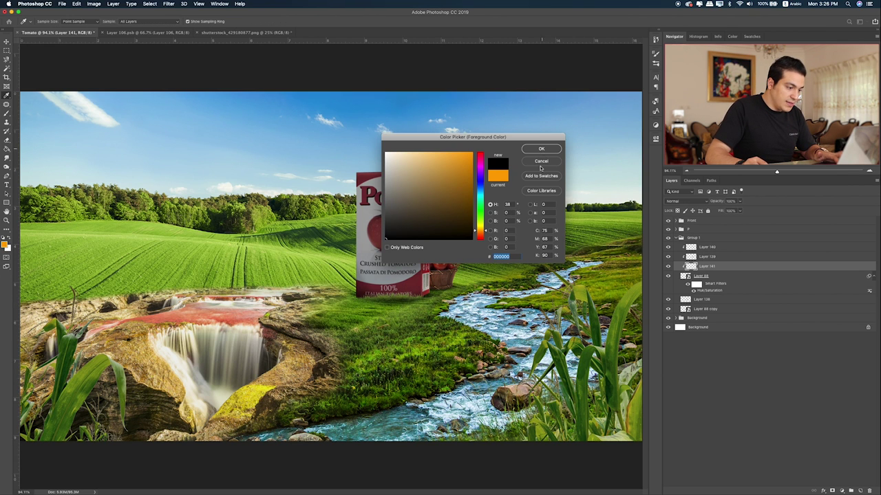
pyautogui.press('Return')
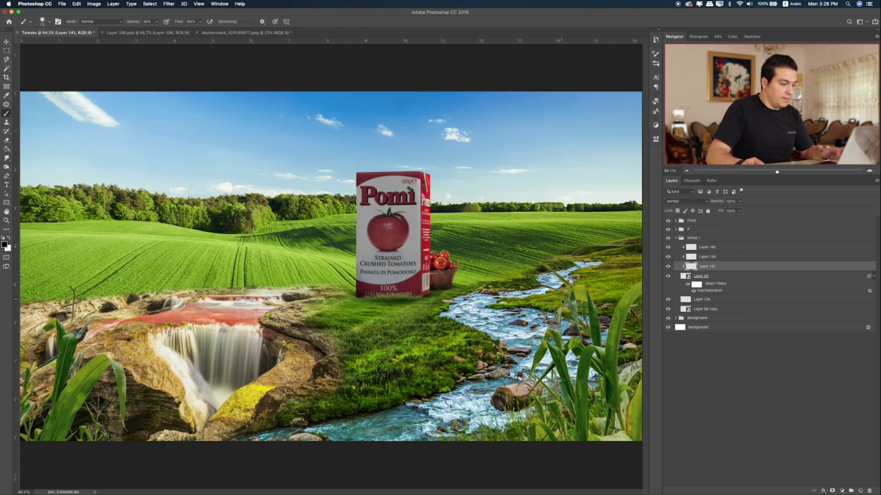
pyautogui.press('super+Tab')
pyautogui.click(554, 193)
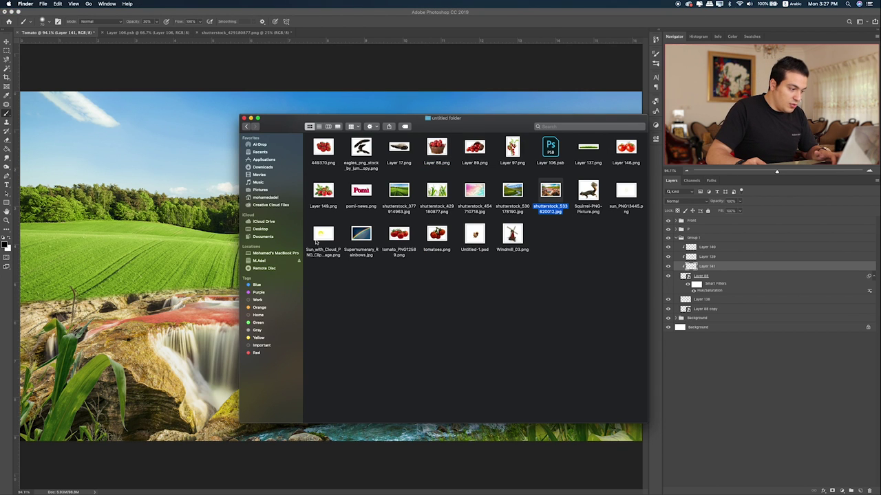
# Step: Preview Layer 89.png in Finder and paste it into the composite above Group 1
pyautogui.click(325, 147)
pyautogui.click(436, 147)
pyautogui.click(475, 150)
pyautogui.press('space')
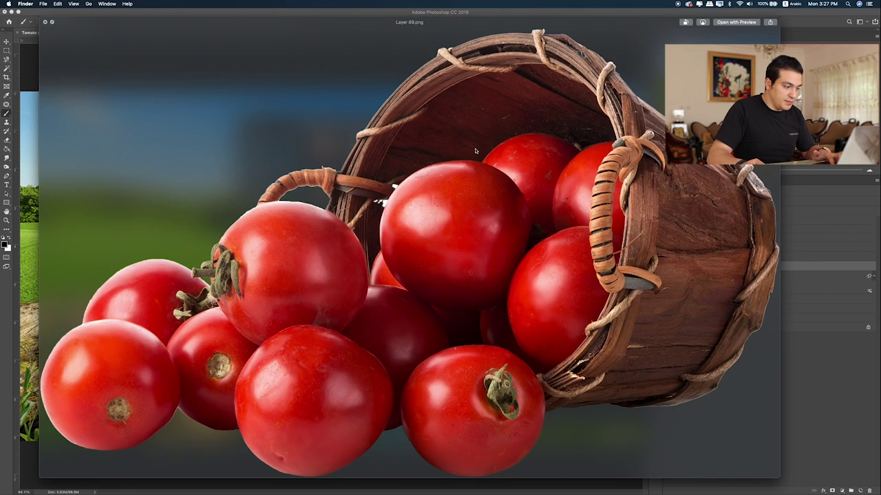
pyautogui.press('space')
pyautogui.click(708, 238)
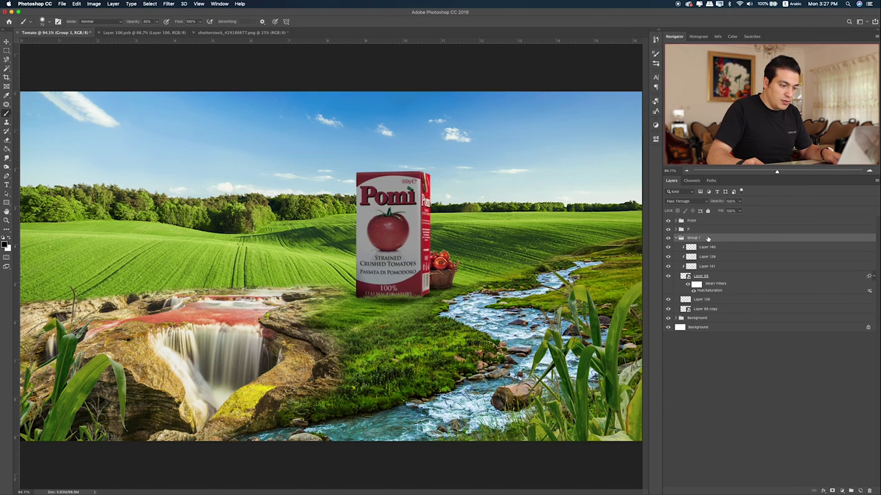
pyautogui.click(676, 238)
pyautogui.press('super+Tab')
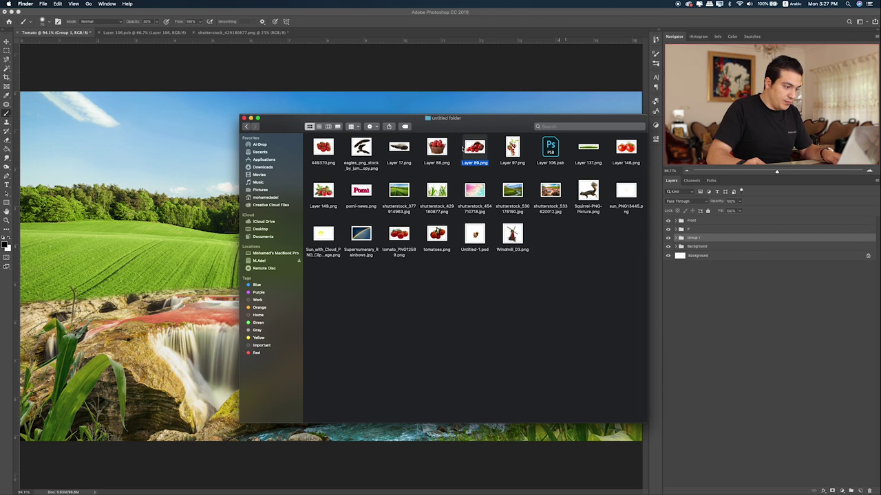
pyautogui.press('super+Tab')
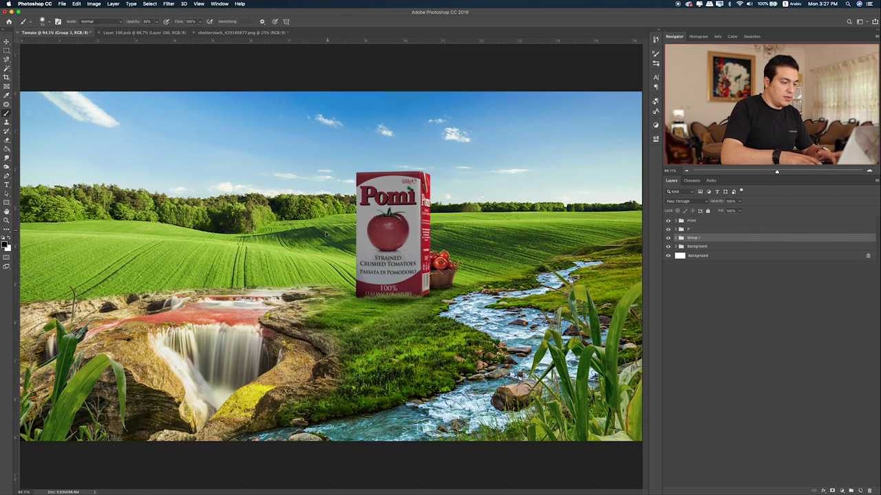
pyautogui.press('super+v')
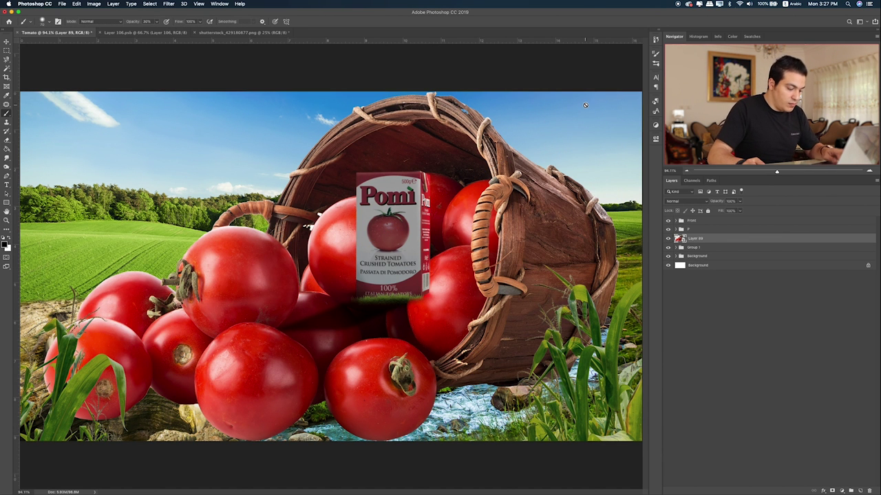
# Step: Scale the pasted tomato basket down and place it beside the Pomì carton
pyautogui.press('super+t')
pyautogui.moveTo(619, 92); pyautogui.dragTo(238, 322)
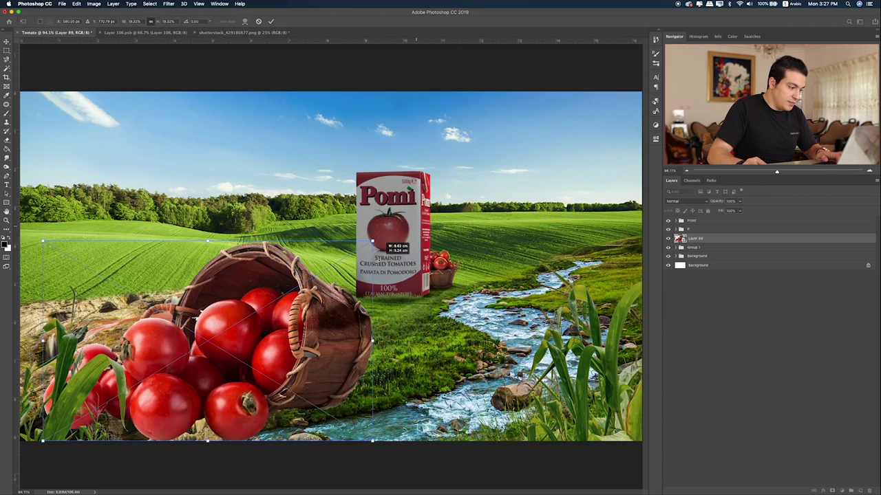
pyautogui.moveTo(206, 372)
pyautogui.mouseDown()
pyautogui.moveTo(362, 261)
pyautogui.moveTo(365, 244)
pyautogui.mouseUp()
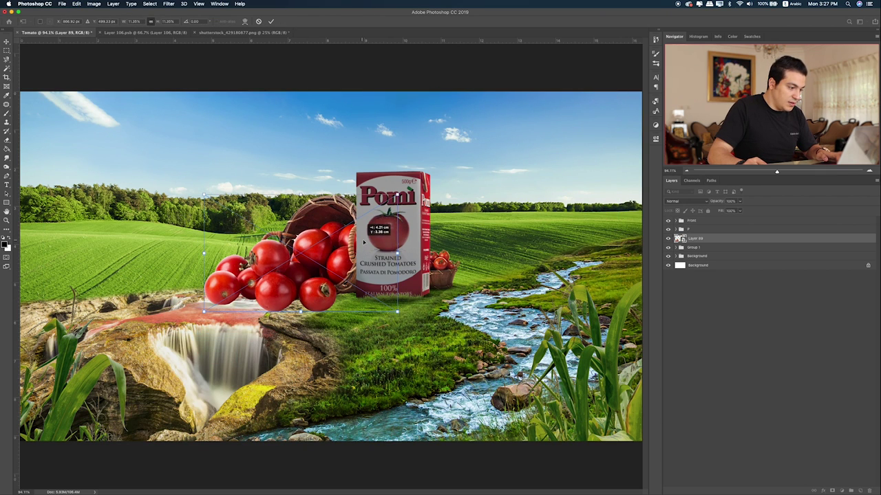
pyautogui.moveTo(397, 196)
pyautogui.mouseDown()
pyautogui.moveTo(321, 238)
pyautogui.moveTo(506, 240)
pyautogui.moveTo(483, 242)
pyautogui.moveTo(509, 253)
pyautogui.moveTo(376, 271)
pyautogui.mouseUp()
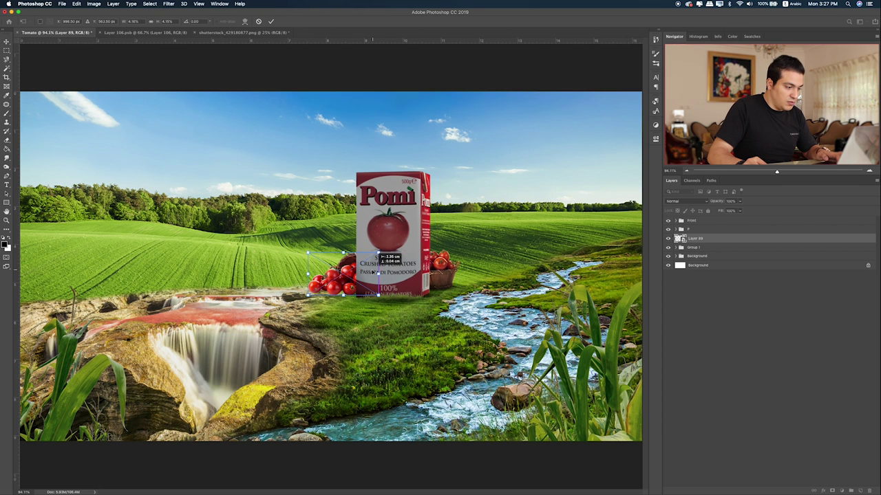
pyautogui.moveTo(373, 272); pyautogui.dragTo(371, 261)
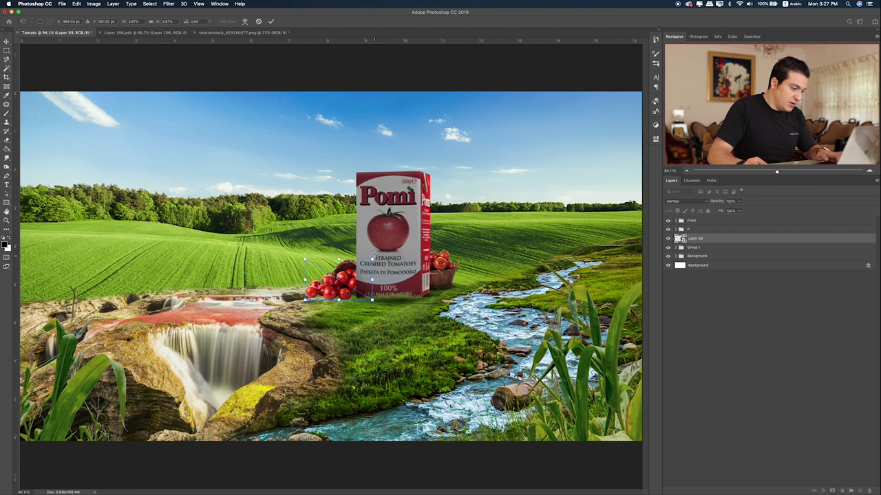
pyautogui.press('Return')
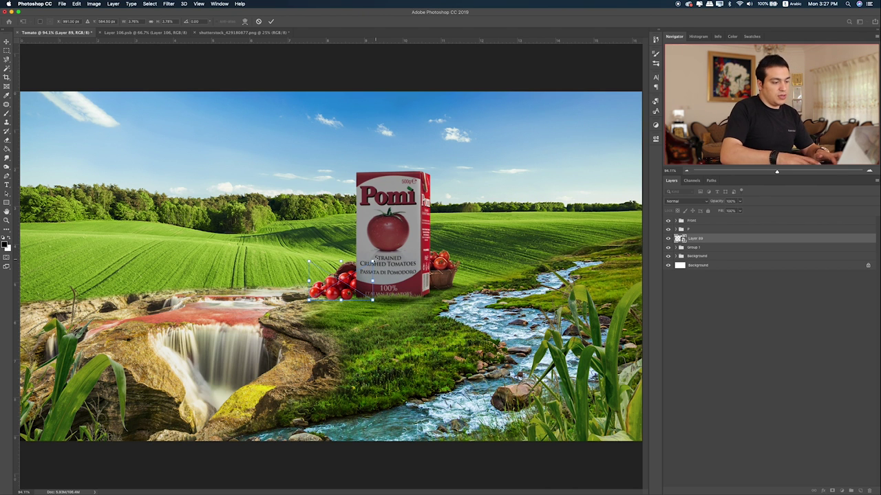
# Step: Zoom in and nudge the tomatoes left, snug against the carton's lower-left side
pyautogui.scroll(3, 358, 272)
pyautogui.scroll(2, 354, 275)
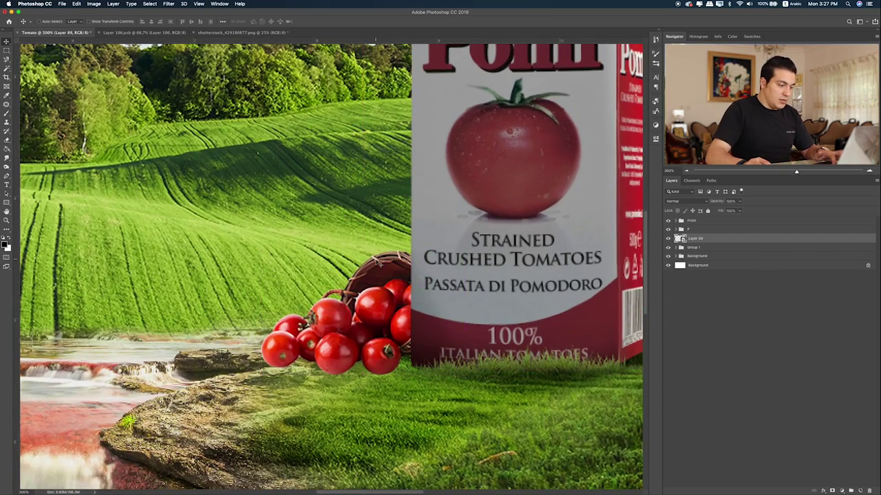
pyautogui.scroll(-1, 351, 276)
pyautogui.moveTo(351, 276); pyautogui.dragTo(316, 276)
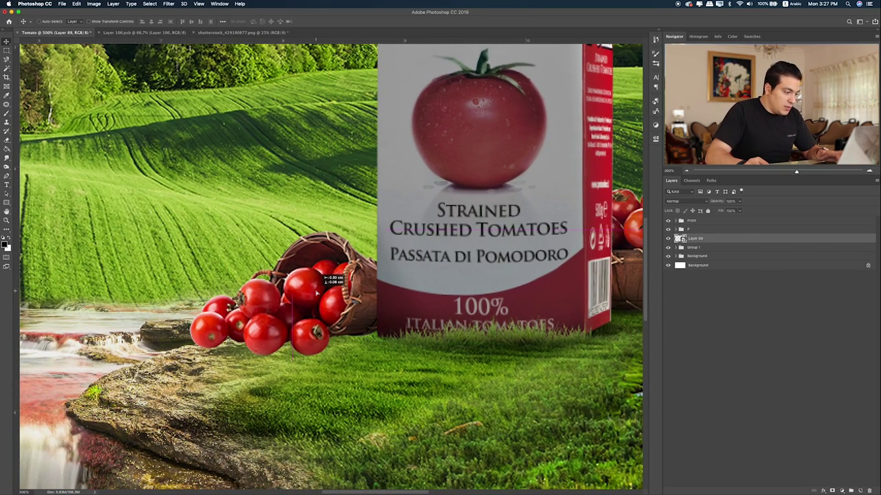
pyautogui.moveTo(315, 278); pyautogui.dragTo(324, 273)
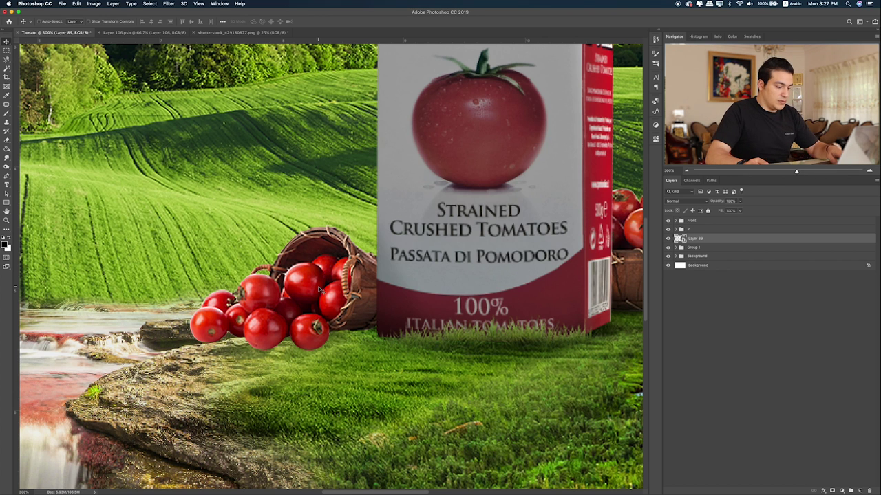
pyautogui.hotkey('ctrl', 'u')
# Step: Apply Hue/Saturation to the tomatoes with saturation -29 and lightness -8
pyautogui.moveTo(414, 194); pyautogui.dragTo(413, 193)
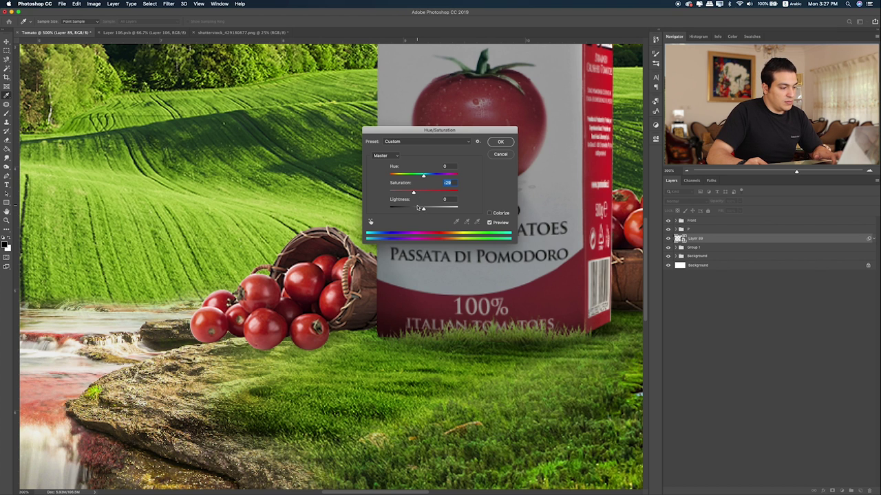
pyautogui.moveTo(416, 208); pyautogui.dragTo(418, 209)
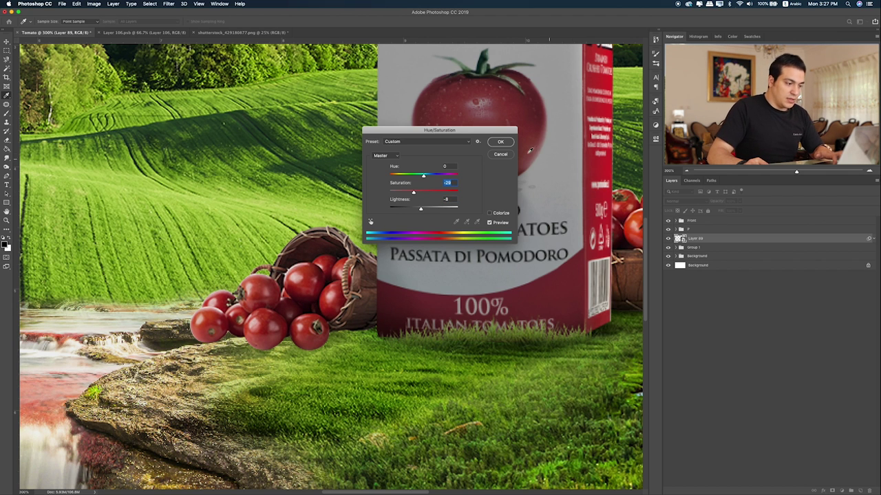
pyautogui.click(502, 142)
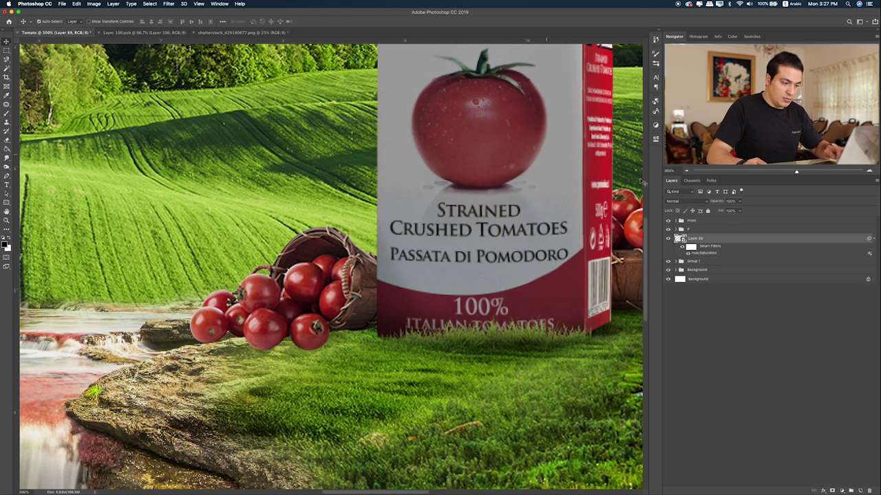
# Step: Group Layer 89 into Group 2 and paint a clipped shadow at the carton's lower-left edge
pyautogui.hotkey('ctrl', 'g')
pyautogui.click(739, 249)
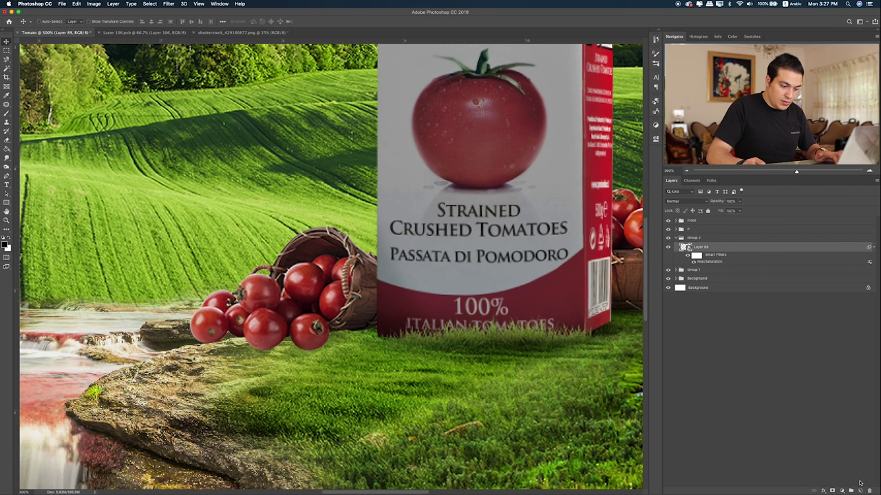
pyautogui.click(860, 491)
pyautogui.keyDown('alt'); pyautogui.click(717, 252); pyautogui.keyUp('alt')
pyautogui.press('b')
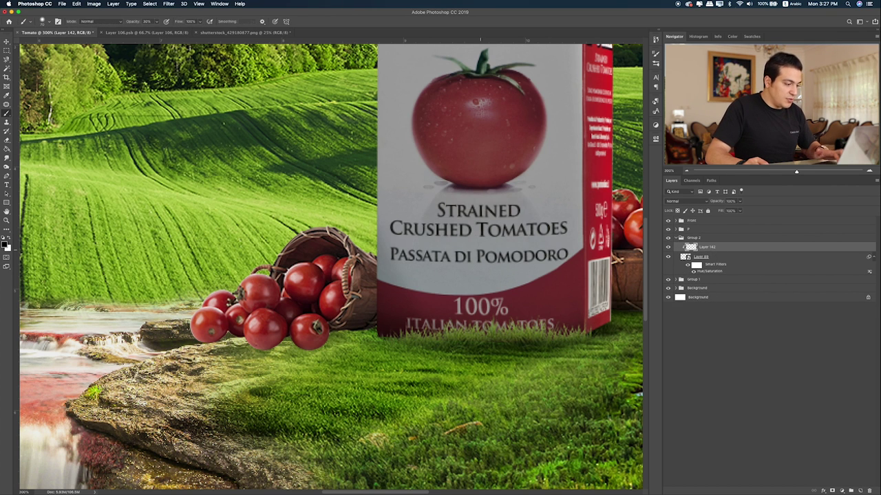
pyautogui.moveTo(406, 310); pyautogui.dragTo(413, 343)
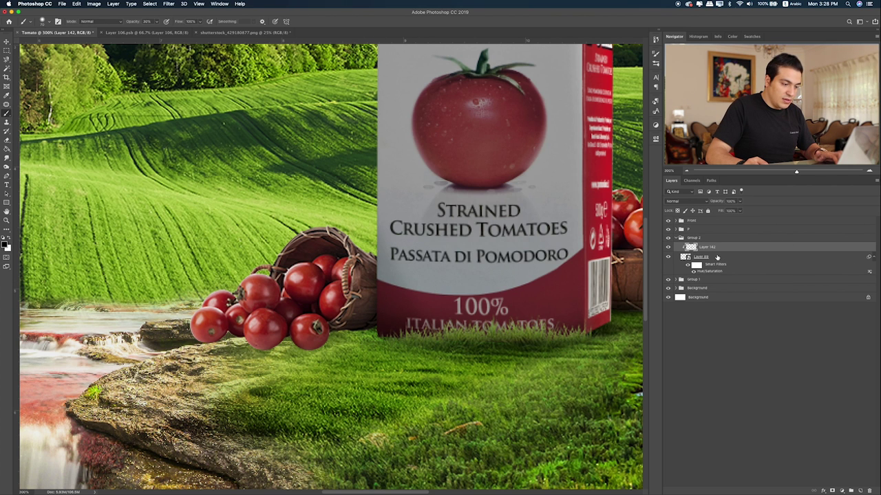
# Step: Duplicate Layer 89 beneath the original and give the copy a black Color Overlay
pyautogui.moveTo(717, 257); pyautogui.dragTo(719, 271)
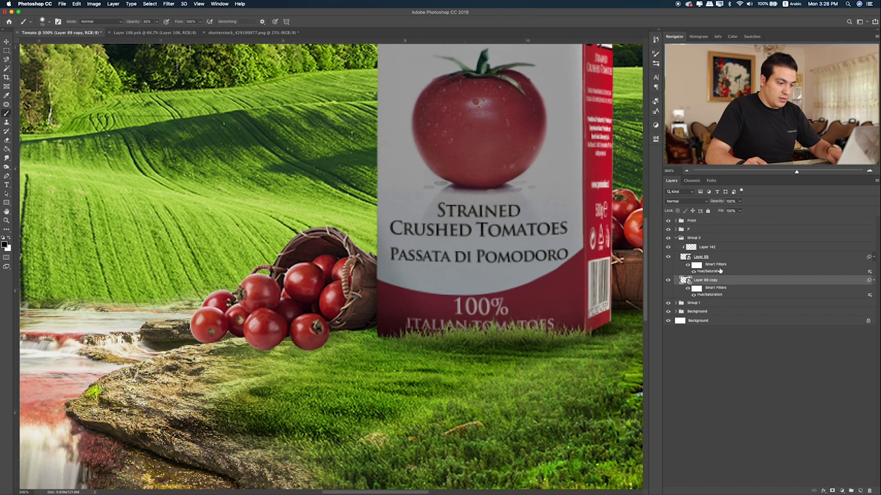
pyautogui.rightClick(730, 282)
pyautogui.rightClick(839, 284)
pyautogui.rightClick(842, 283)
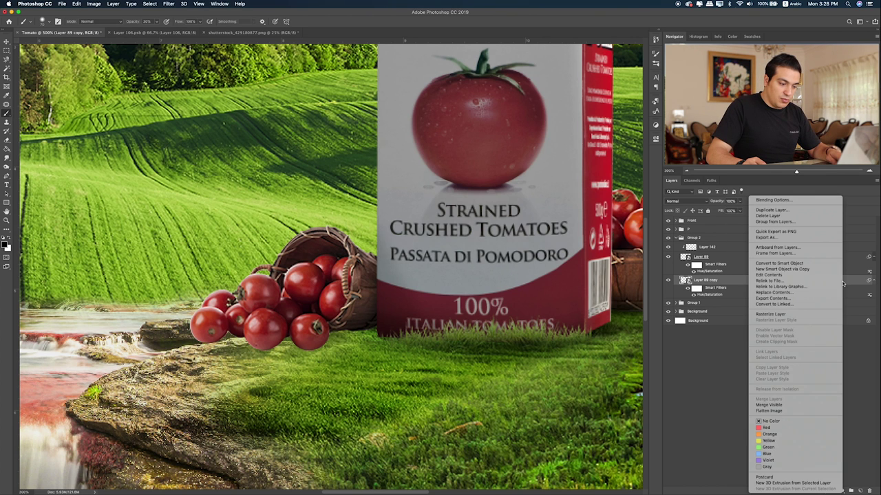
pyautogui.click(789, 265)
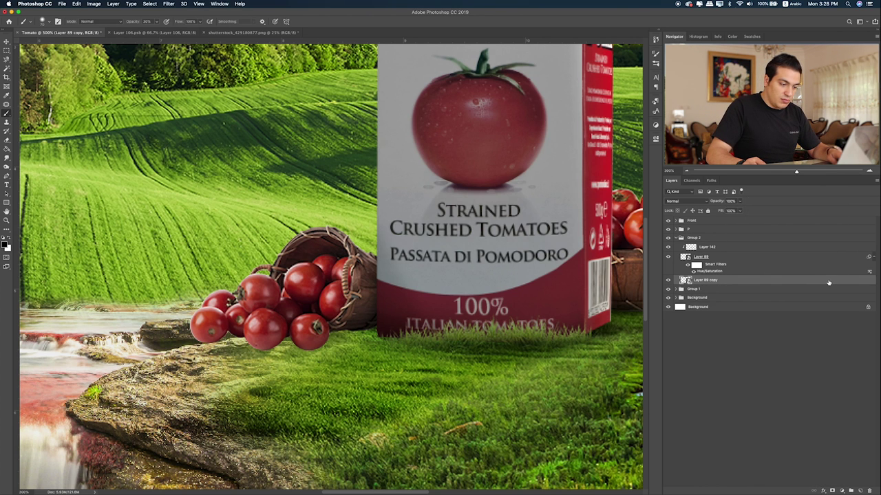
pyautogui.doubleClick(829, 282)
pyautogui.click(69, 241)
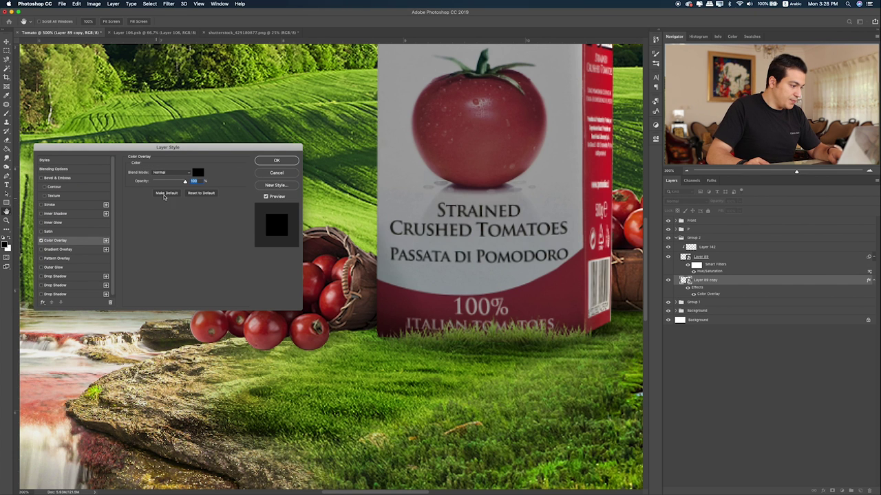
pyautogui.click(276, 160)
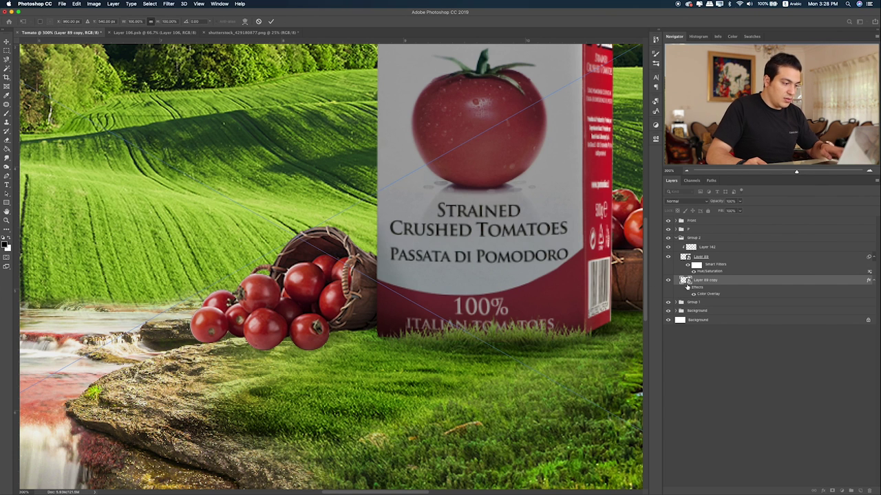
# Step: Rasterize Layer 89 copy and its layer style into a flat black silhouette
pyautogui.rightClick(724, 281)
pyautogui.click(746, 314)
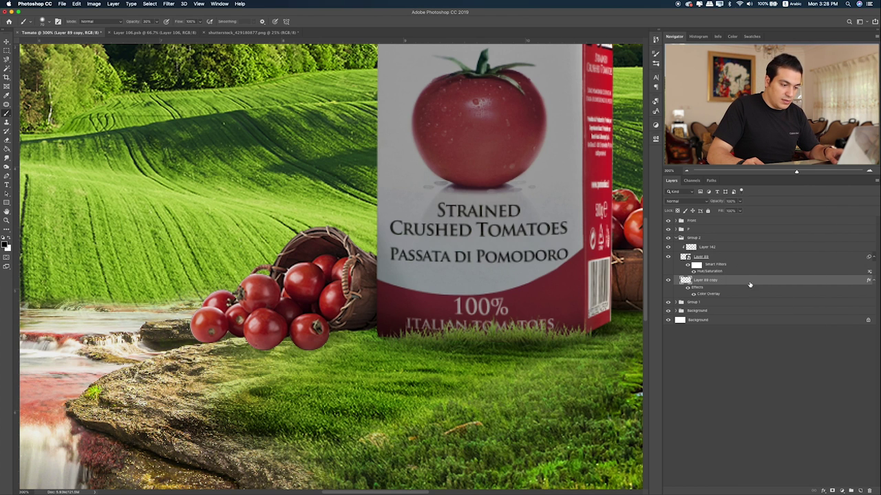
pyautogui.rightClick(749, 285)
pyautogui.click(791, 287)
pyautogui.hotkey('ctrl', 't')
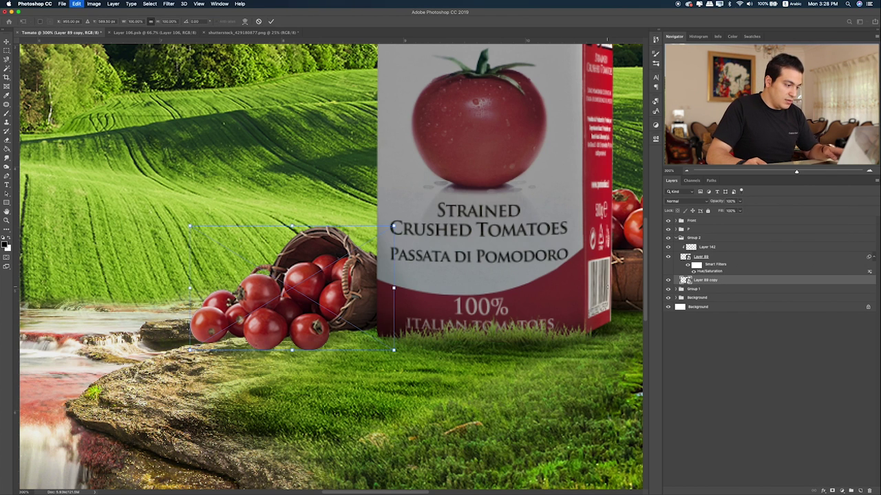
# Step: Flip the black silhouette down beneath the tomatoes and blend it as Soft Light
pyautogui.moveTo(288, 224); pyautogui.dragTo(316, 432)
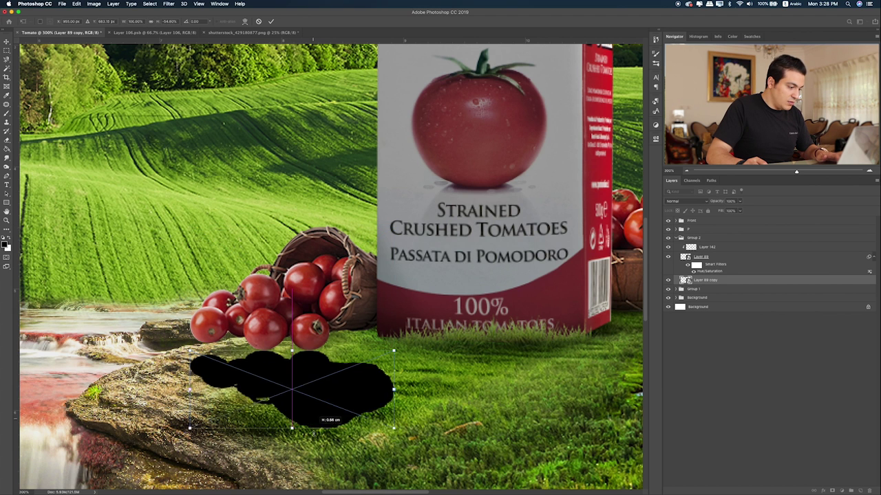
pyautogui.moveTo(316, 432); pyautogui.dragTo(315, 353)
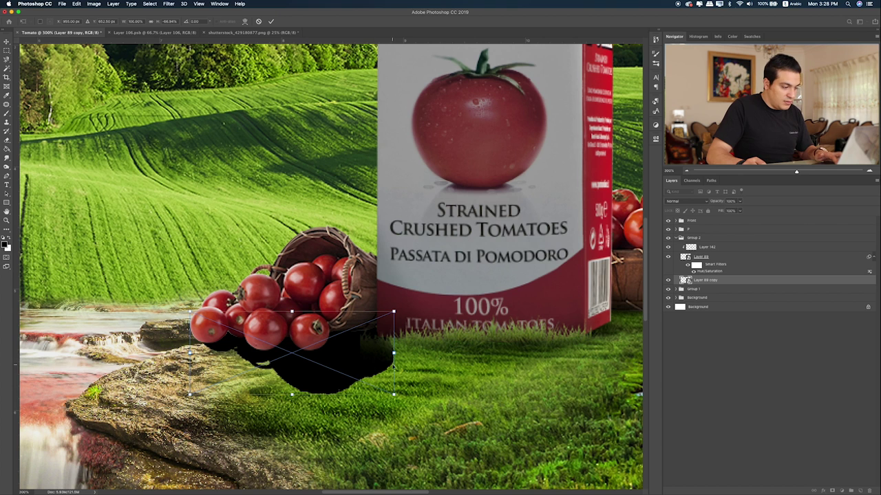
pyautogui.press('Return')
pyautogui.press('b')
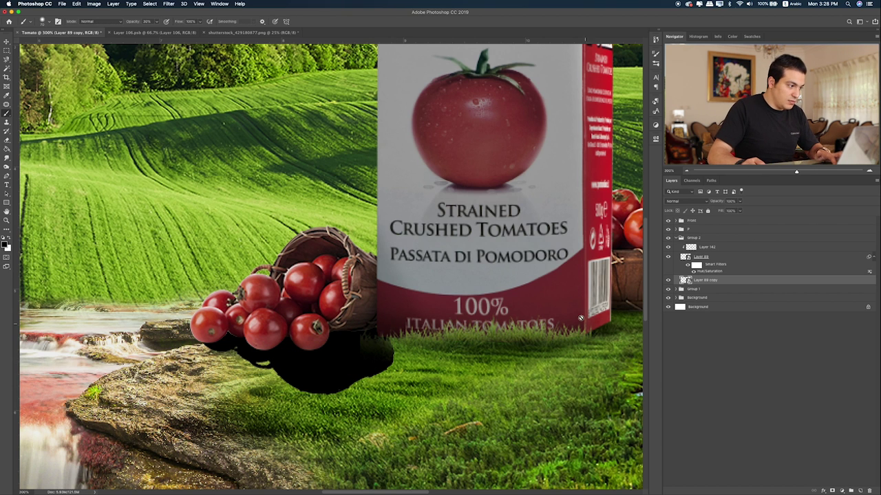
pyautogui.press('v')
pyautogui.hotkey('shift', '+')
pyautogui.hotkey('shift', '+')
pyautogui.hotkey('shift', '+')
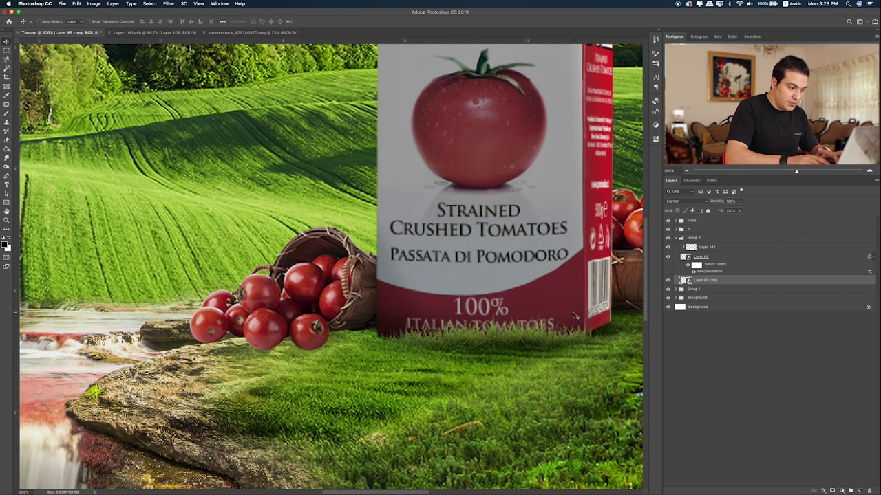
pyautogui.hotkey('shift', '+')
pyautogui.hotkey('shift', '+')
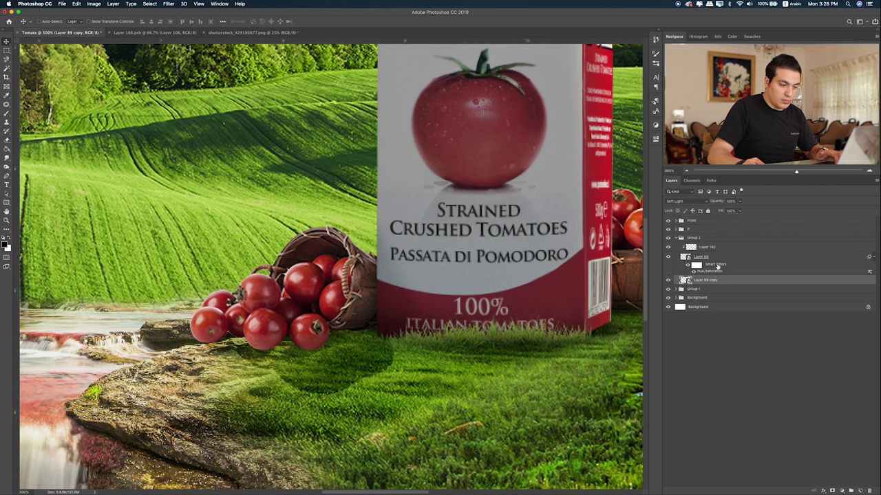
# Step: Duplicate the shadow as Layer 89 copy 2 for further reshaping
pyautogui.hotkey('ctrl', 'j')
pyautogui.hotkey('ctrl', 't')
pyautogui.rightClick(294, 313)
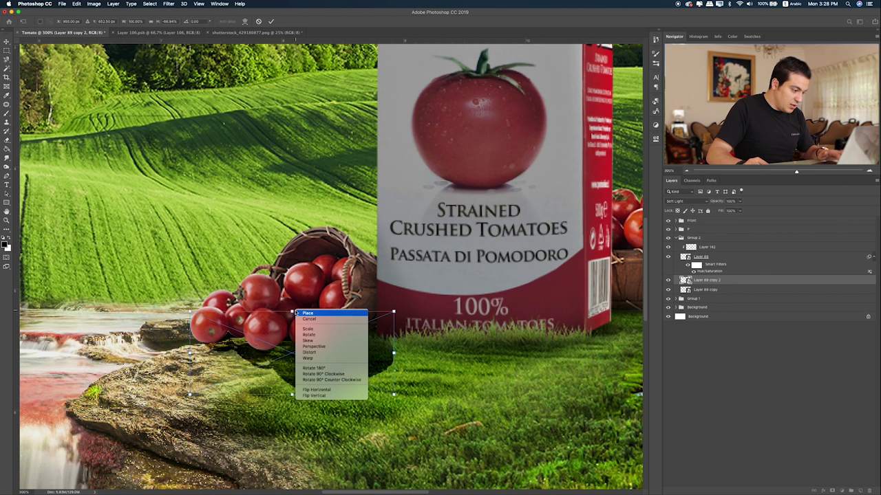
# Step: Flatten Layer 89 copy 2 into a thin contact shadow tucked under the tomatoes
pyautogui.click(292, 314)
pyautogui.moveTo(295, 313)
pyautogui.mouseDown()
pyautogui.moveTo(292, 353)
pyautogui.moveTo(291, 333)
pyautogui.mouseUp()
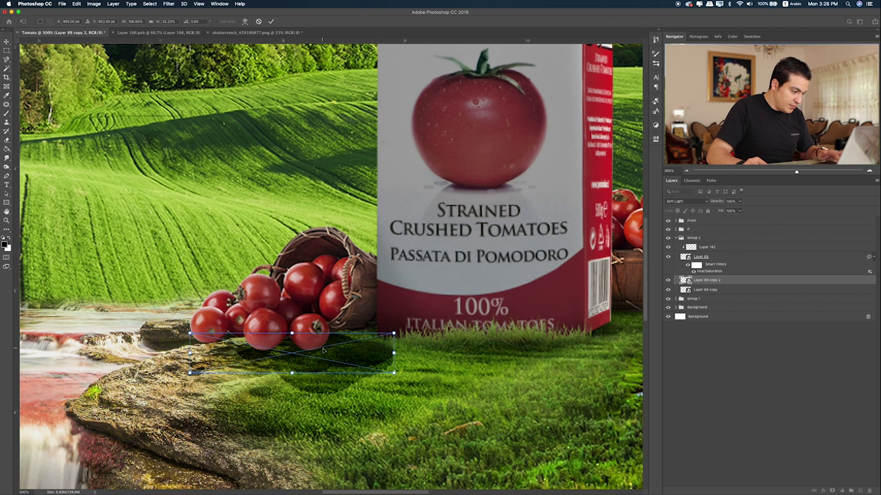
pyautogui.moveTo(323, 350); pyautogui.dragTo(325, 329)
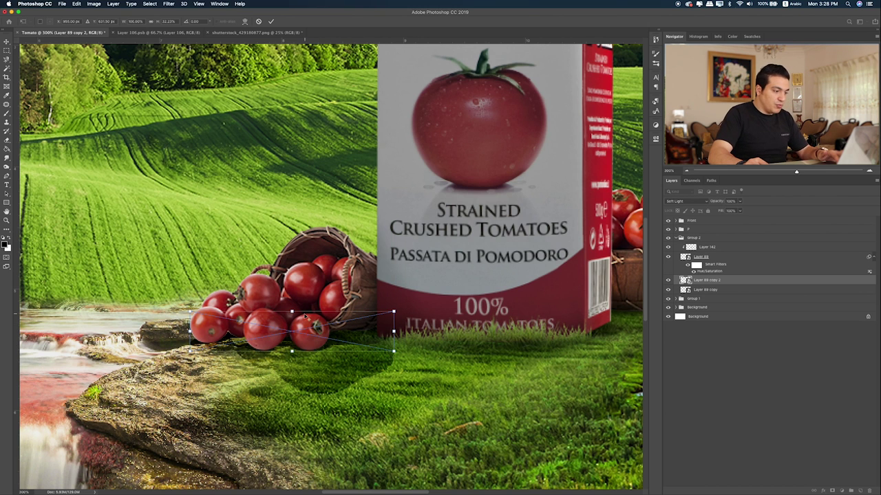
pyautogui.moveTo(292, 311); pyautogui.dragTo(291, 314)
pyautogui.press('Return')
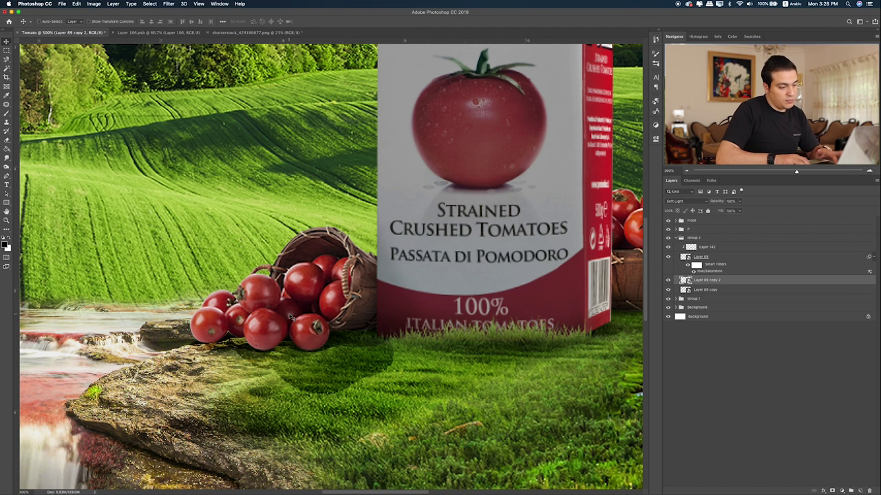
pyautogui.hotkey('ctrl', 't')
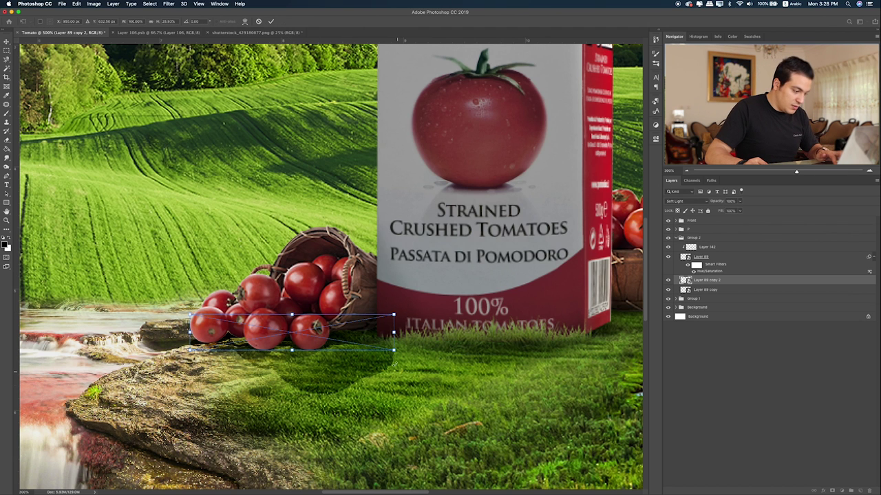
pyautogui.press('Return')
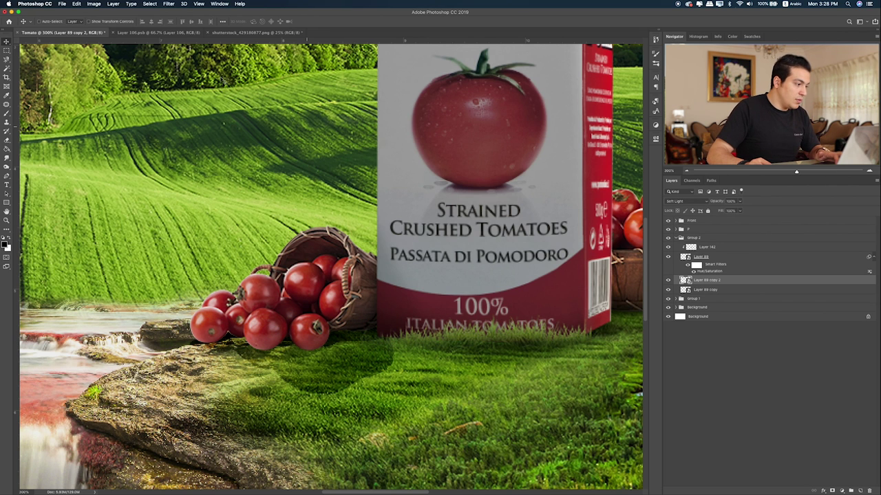
pyautogui.click(169, 5)
pyautogui.moveTo(206, 85)
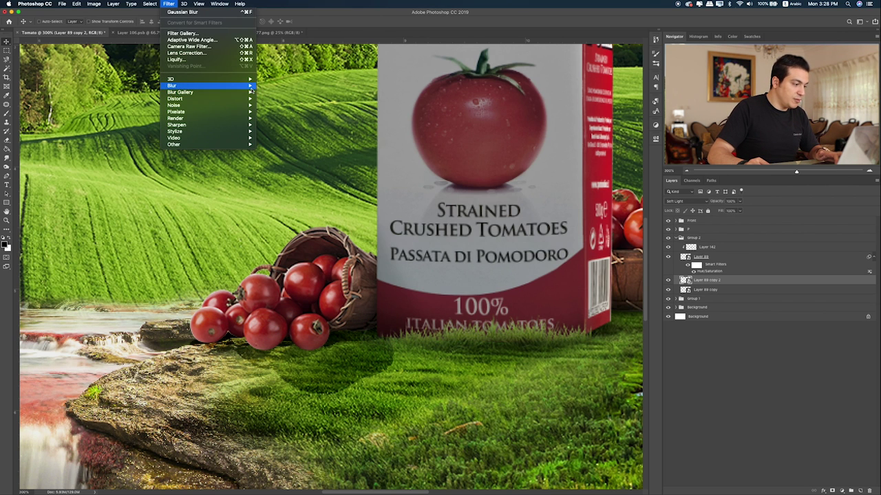
# Step: Gaussian-blur Layer 89 copy 2 at 5.6 and Layer 89 copy at about 3.8
pyautogui.click(279, 111)
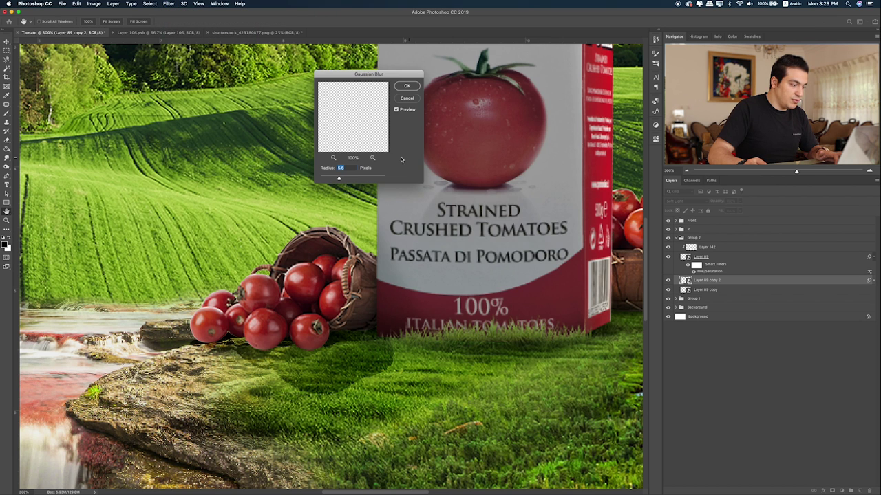
pyautogui.click(408, 87)
pyautogui.click(712, 307)
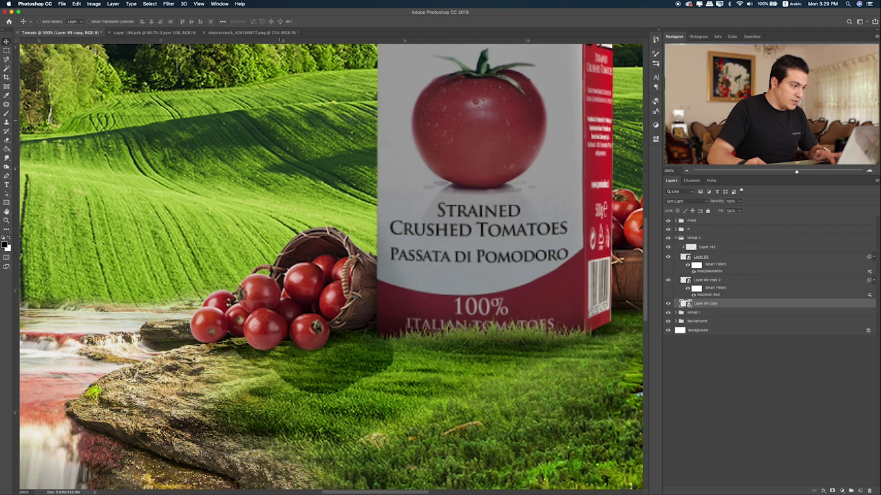
pyautogui.click(169, 3)
pyautogui.moveTo(179, 86)
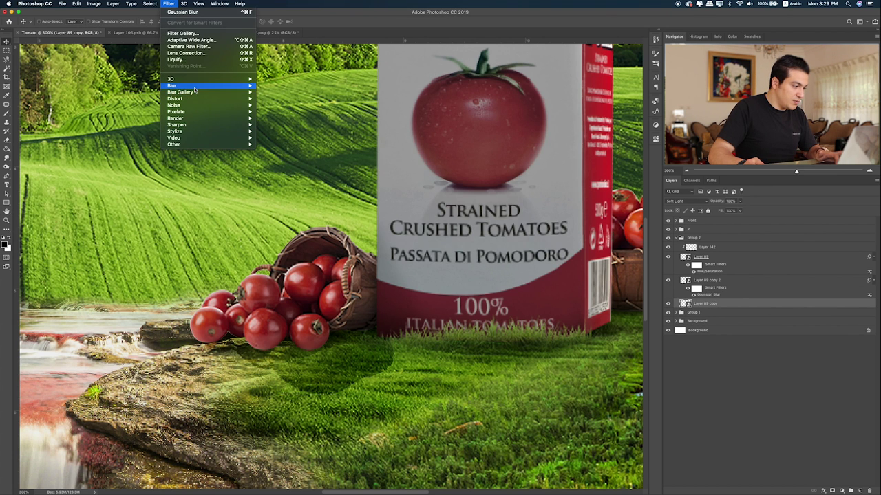
pyautogui.click(301, 112)
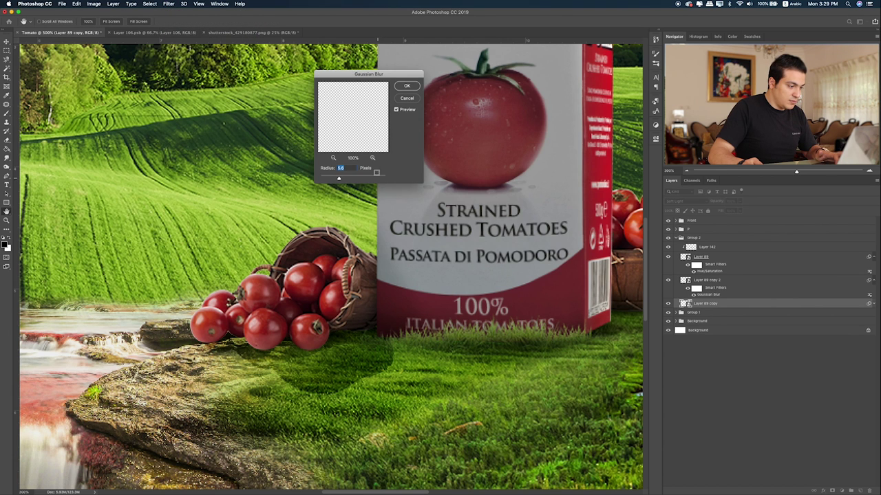
pyautogui.moveTo(339, 179); pyautogui.dragTo(332, 180)
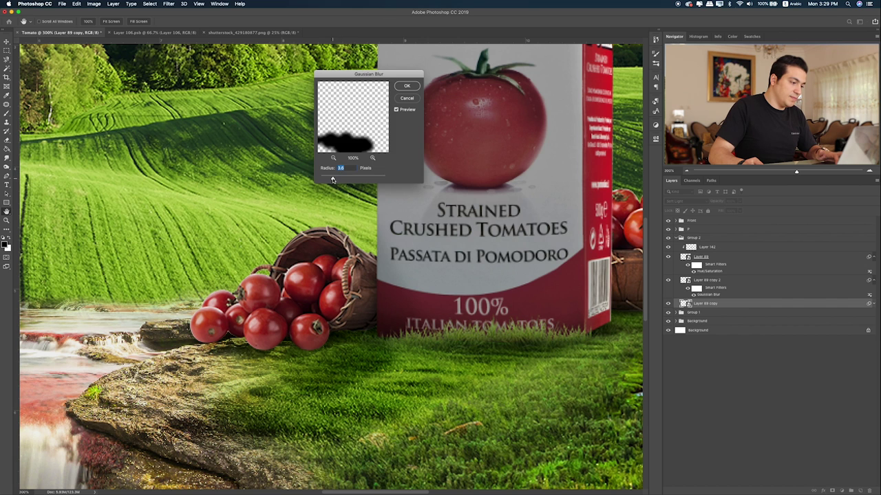
pyautogui.click(407, 87)
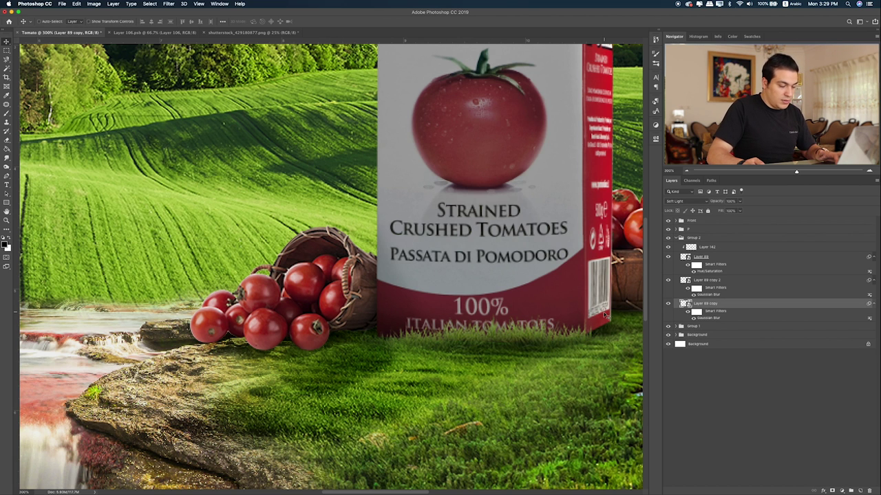
# Step: Shorten the larger shadow, Layer 89 copy, from the bottom and fit the view
pyautogui.click(667, 303)
pyautogui.click(667, 303)
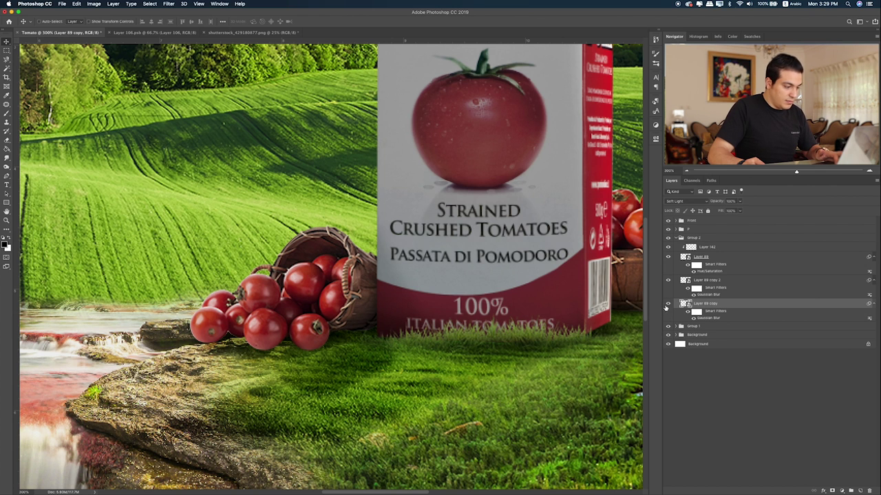
pyautogui.hotkey('ctrl', 't')
pyautogui.moveTo(292, 396); pyautogui.dragTo(291, 377)
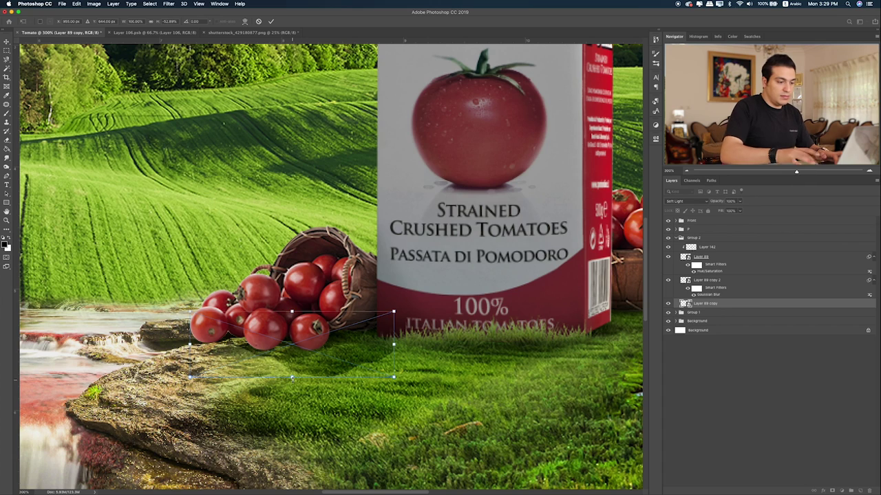
pyautogui.press('Return')
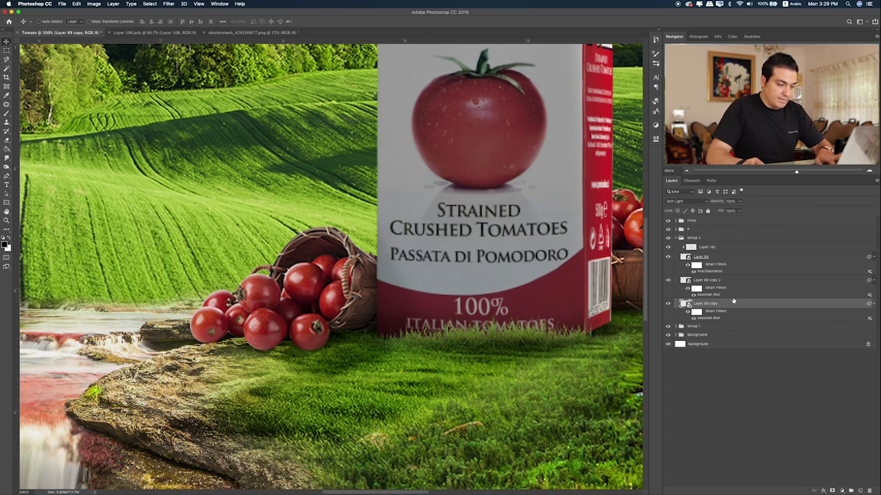
pyautogui.hotkey('ctrl', '0')
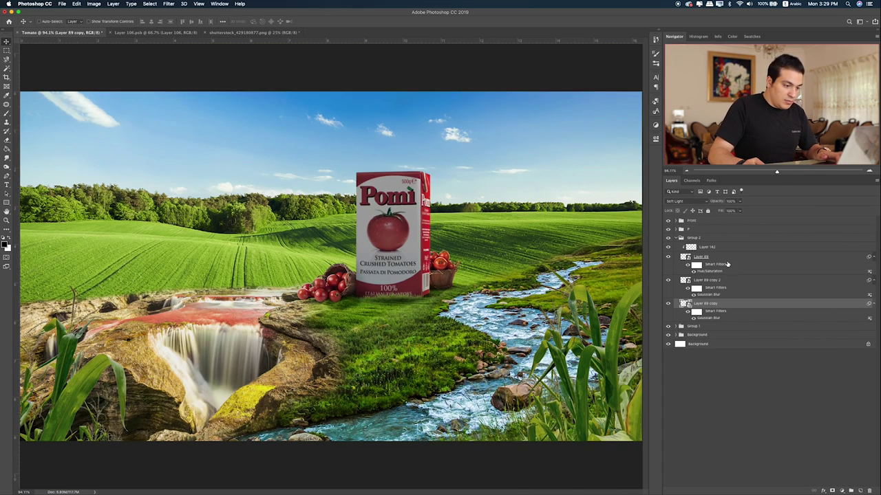
# Step: Add Layer 143 above Layer 142 and set a saturated orange brush colour
pyautogui.click(720, 254)
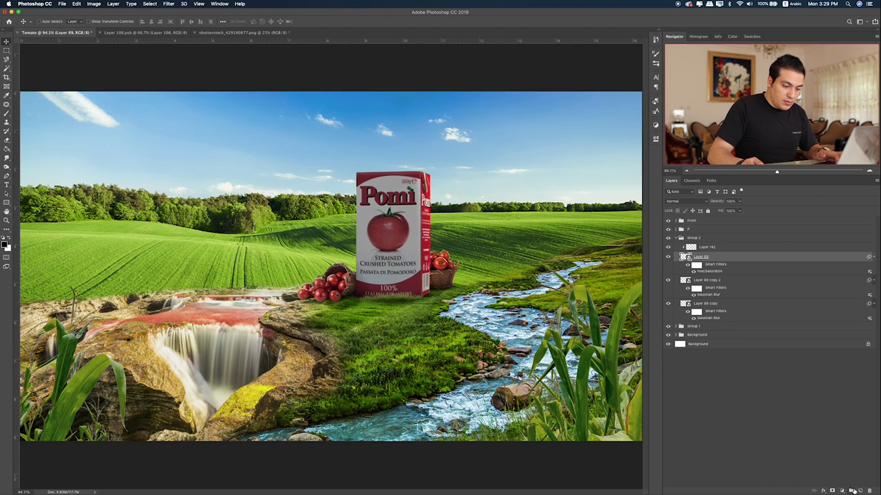
pyautogui.click(851, 491)
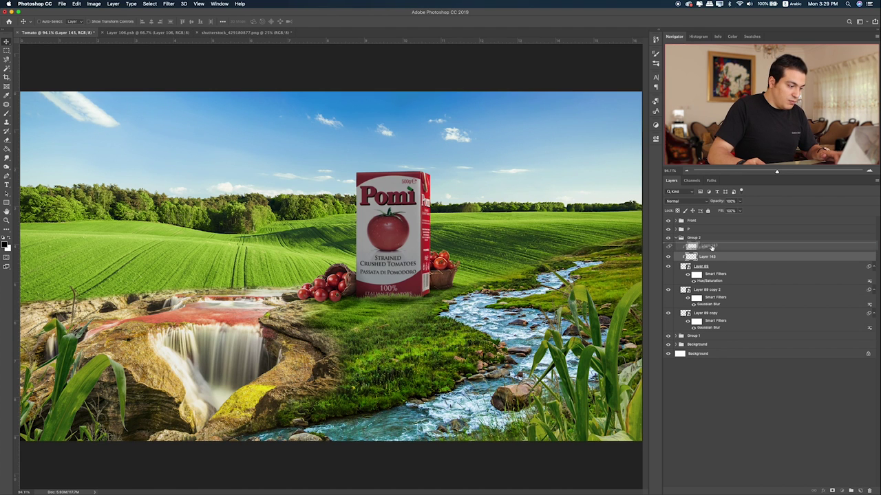
pyautogui.moveTo(709, 259); pyautogui.dragTo(709, 242)
pyautogui.press('b')
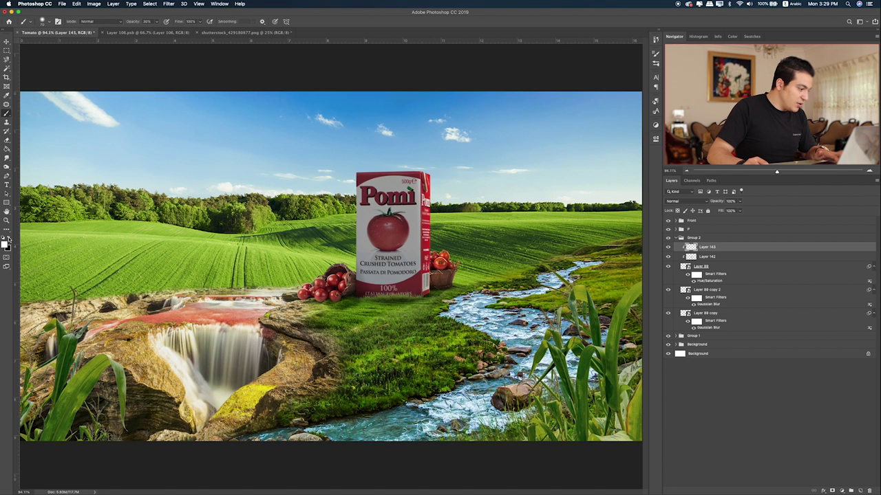
pyautogui.click(5, 244)
pyautogui.click(485, 228)
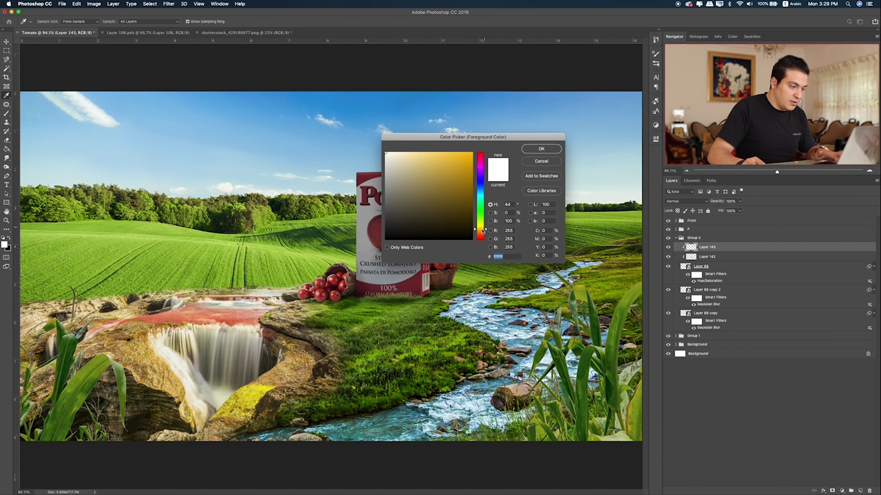
pyautogui.click(472, 153)
pyautogui.click(534, 149)
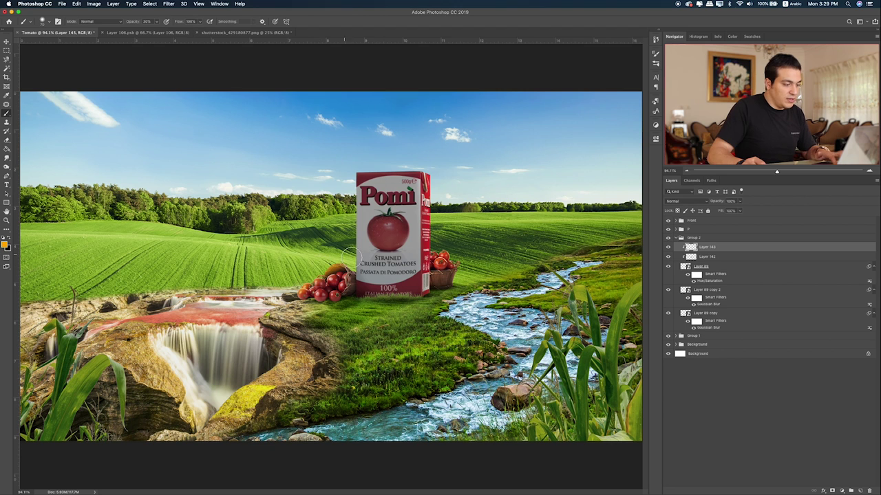
# Step: Set Layer 143's blend mode to Soft Light
pyautogui.press('v')
pyautogui.hotkey('shift', 'alt', 'a')
pyautogui.hotkey('shift', 'alt', 'f')
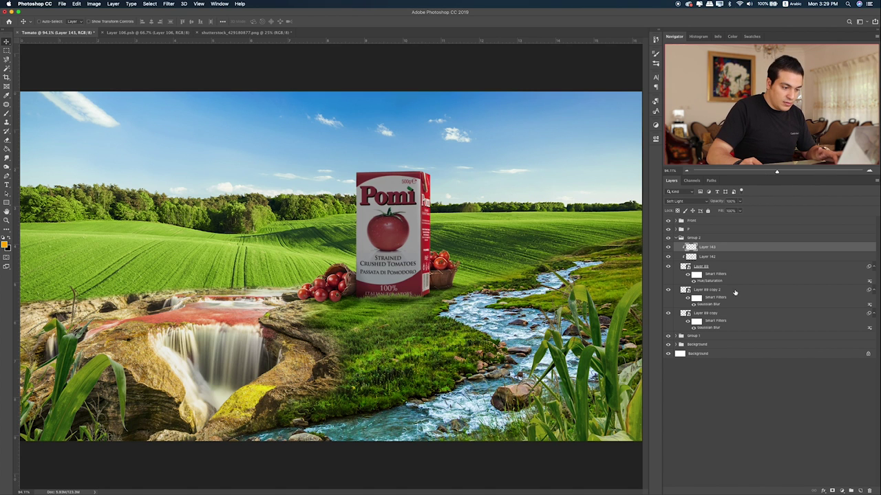
# Step: Group the layers from Layer 143 to Layer 88 copy into Group 3
pyautogui.keyDown('shift'); pyautogui.click(725, 313); pyautogui.keyUp('shift')
pyautogui.hotkey('ctrl', 'g')
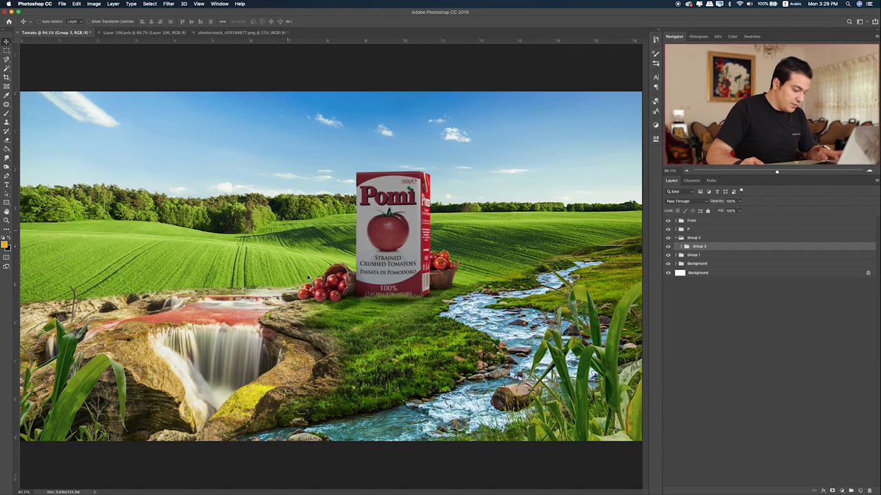
pyautogui.moveTo(353, 275); pyautogui.dragTo(353, 273)
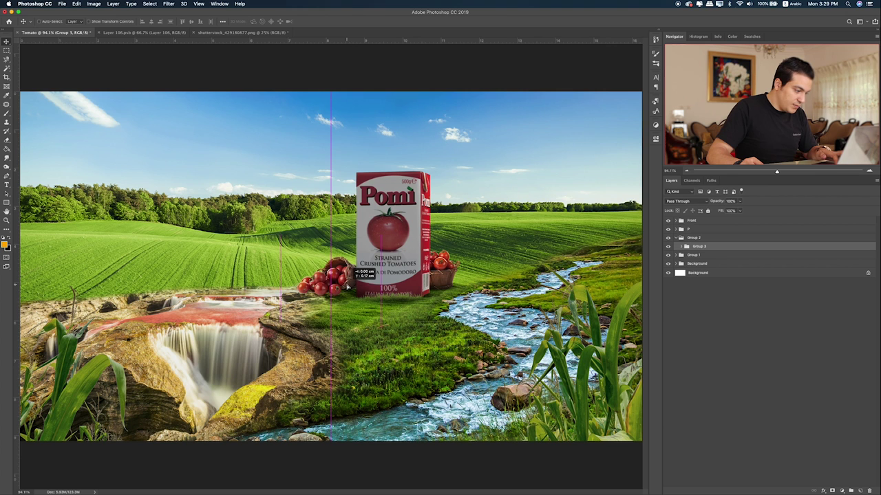
pyautogui.hotkey('ctrl', 'space')
pyautogui.press('m')
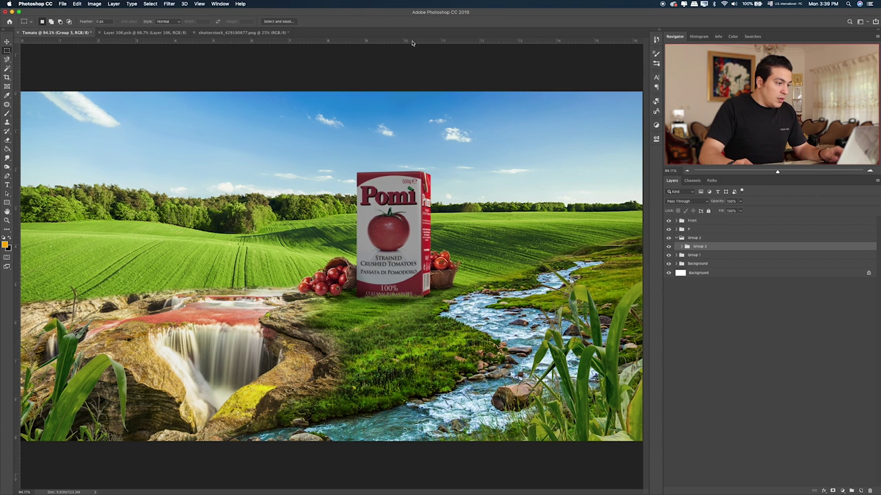
pyautogui.press('super+Tab')
pyautogui.press('super+Tab')
pyautogui.press('super+Tab')
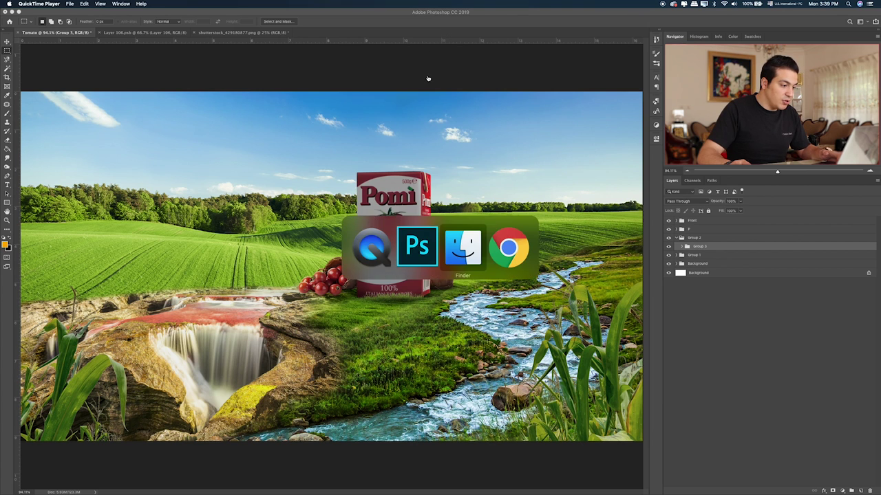
# Step: Preview the boulder image Layer 17.png in Finder and place it into the composite
pyautogui.click(395, 141)
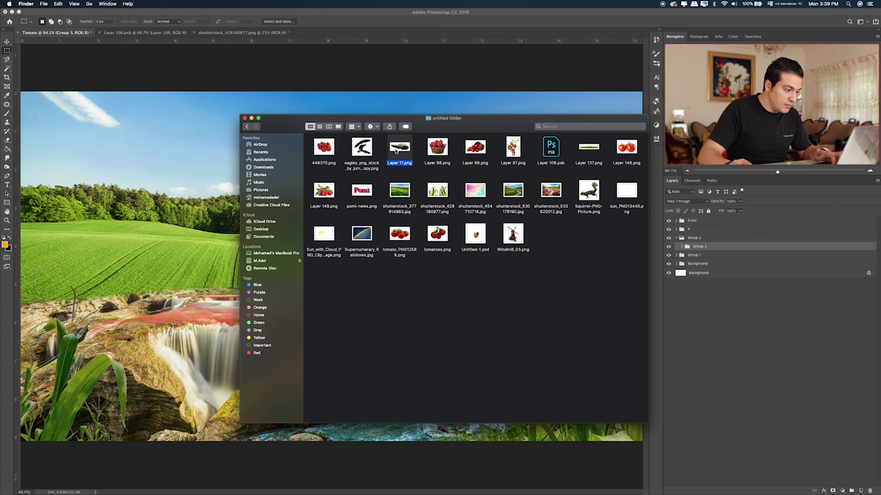
pyautogui.press('space')
pyautogui.press('space')
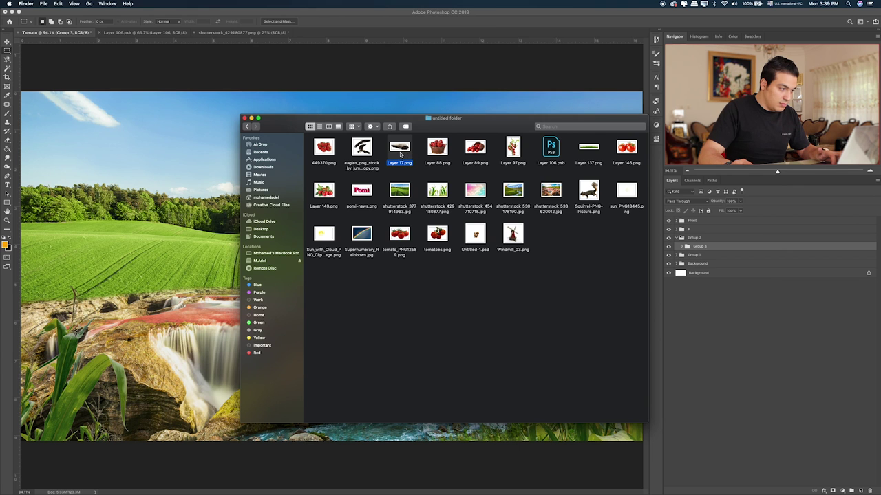
pyautogui.press('Left')
pyautogui.press('Left')
pyautogui.press('space')
pyautogui.press('space')
pyautogui.moveTo(401, 146); pyautogui.dragTo(221, 179)
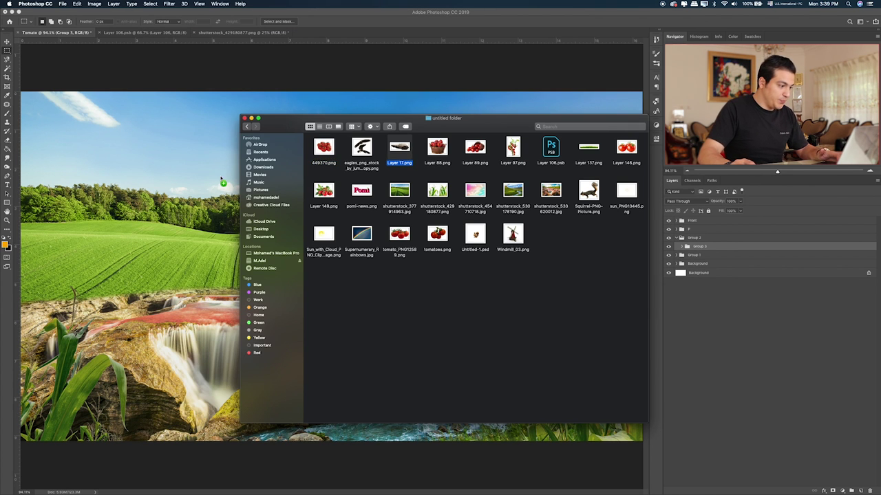
pyautogui.press('Return')
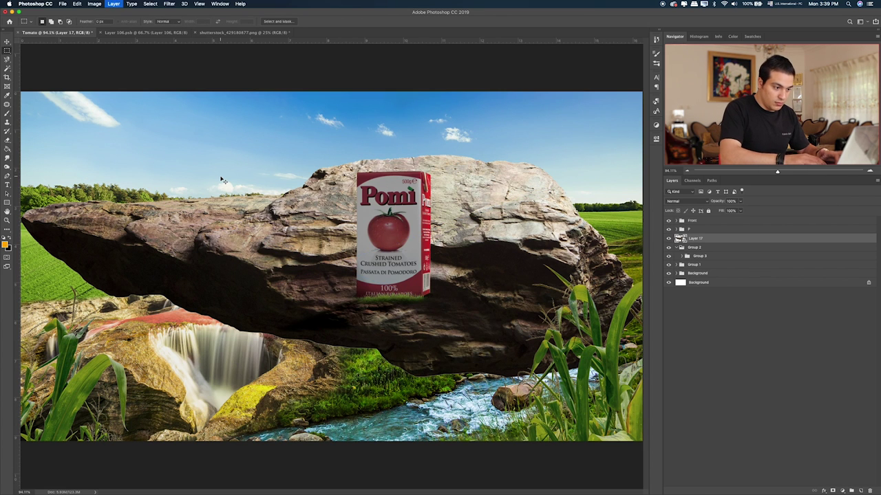
# Step: Raise Layer 17, then scale the rock down and tilt it with Free Transform
pyautogui.hotkey('ctrl', ']')
pyautogui.hotkey('ctrl', ']')
pyautogui.hotkey('ctrl', 't')
pyautogui.moveTo(23, 156)
pyautogui.mouseDown()
pyautogui.moveTo(463, 294)
pyautogui.moveTo(524, 404)
pyautogui.mouseUp()
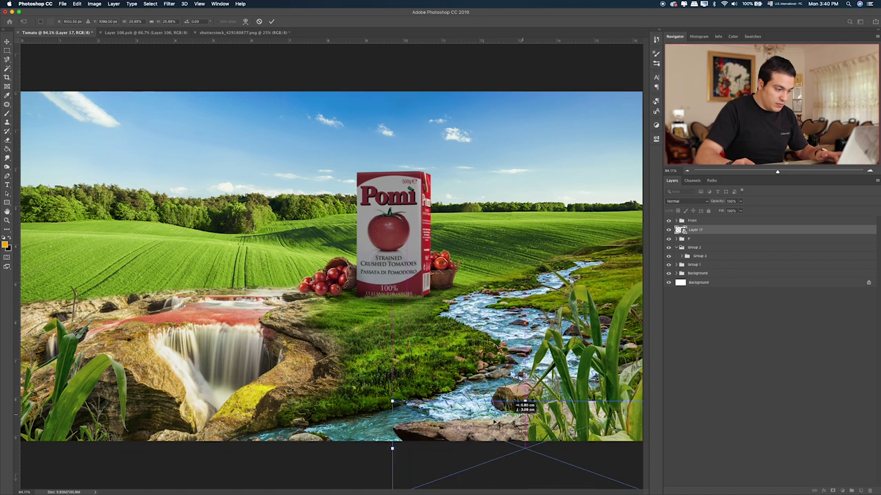
pyautogui.moveTo(524, 404); pyautogui.dragTo(427, 411)
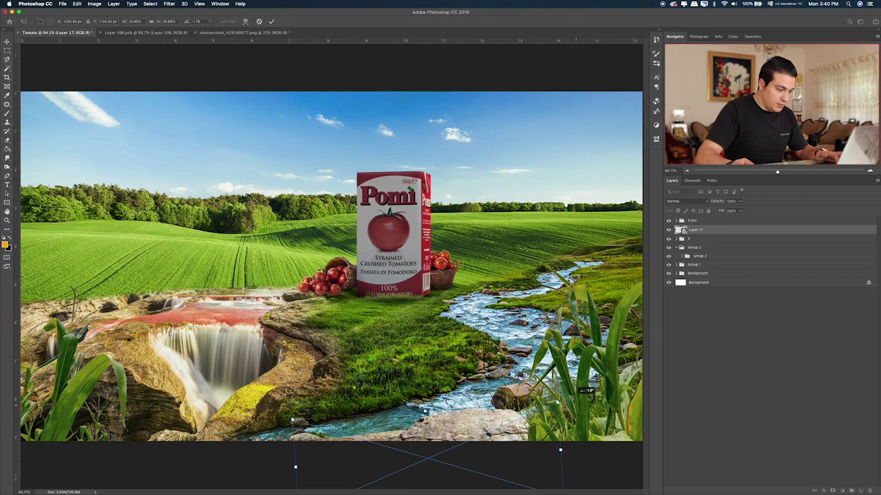
pyautogui.moveTo(427, 411); pyautogui.dragTo(633, 396)
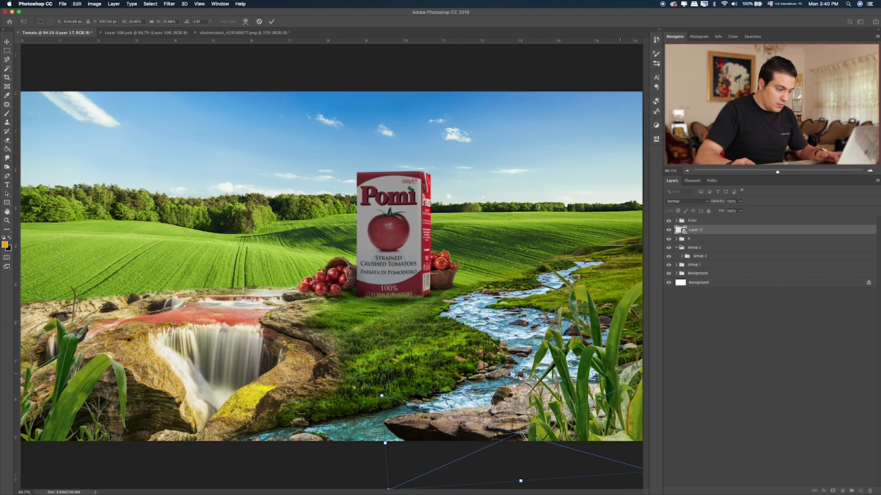
pyautogui.moveTo(381, 396)
pyautogui.mouseDown()
pyautogui.moveTo(558, 422)
pyautogui.moveTo(627, 413)
pyautogui.mouseUp()
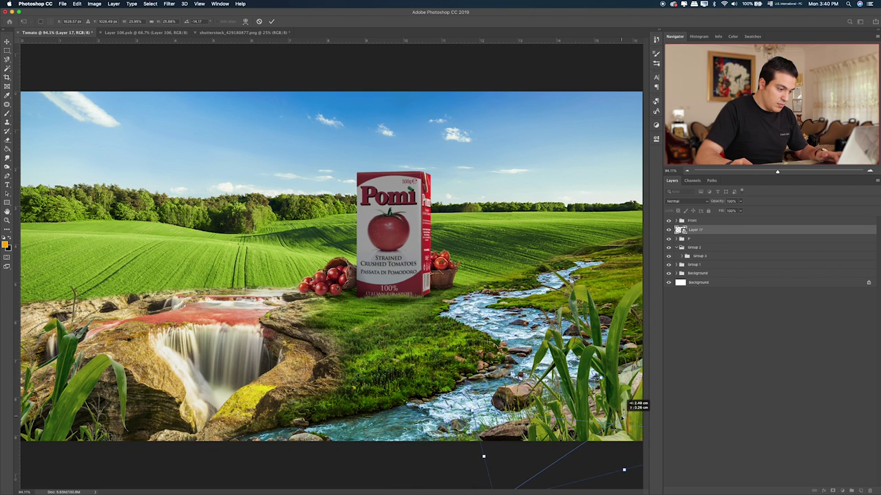
pyautogui.moveTo(627, 413); pyautogui.dragTo(443, 456)
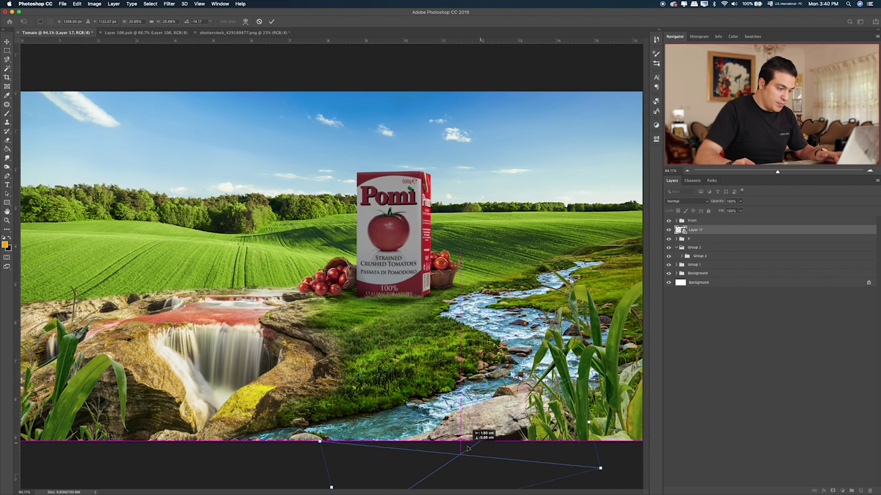
pyautogui.press('Return')
pyautogui.press('m')
# Step: Move the rock to the lower-left foreground beside the waterfall
pyautogui.press('v')
pyautogui.moveTo(464, 437)
pyautogui.mouseDown()
pyautogui.moveTo(99, 446)
pyautogui.moveTo(101, 437)
pyautogui.mouseUp()
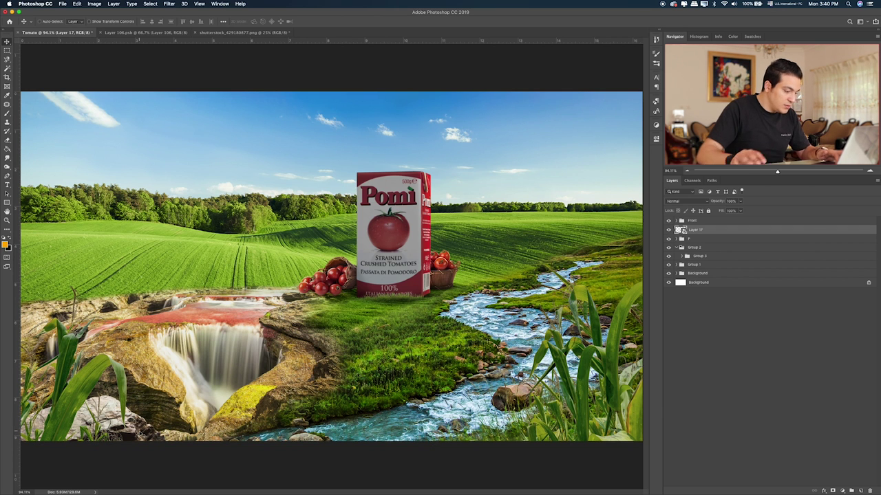
pyautogui.hotkey('ctrl', 'u')
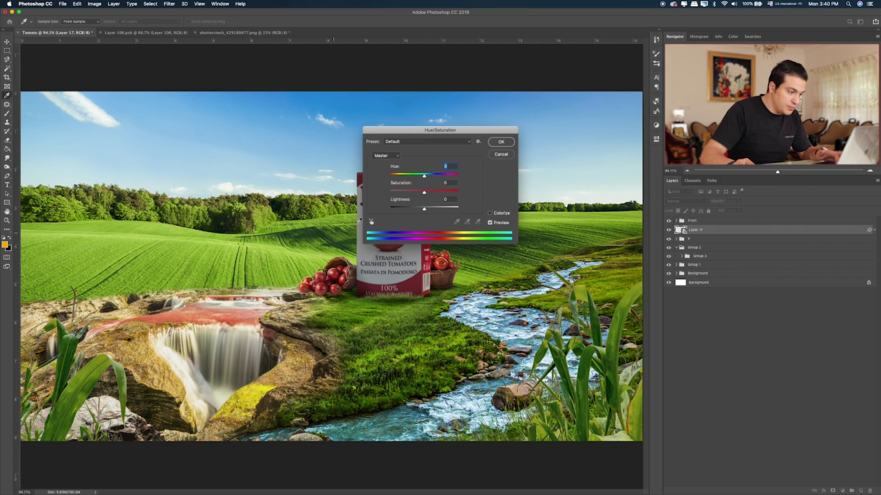
# Step: Apply Hue/Saturation to the rock: hue +6, saturation +61, lightness -21
pyautogui.moveTo(422, 208); pyautogui.dragTo(417, 209)
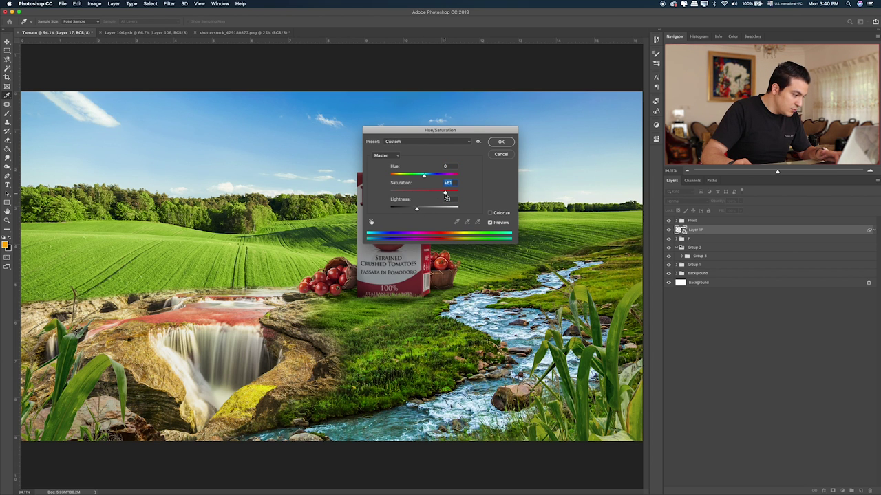
pyautogui.moveTo(422, 176)
pyautogui.mouseDown()
pyautogui.moveTo(411, 176)
pyautogui.moveTo(424, 178)
pyautogui.mouseUp()
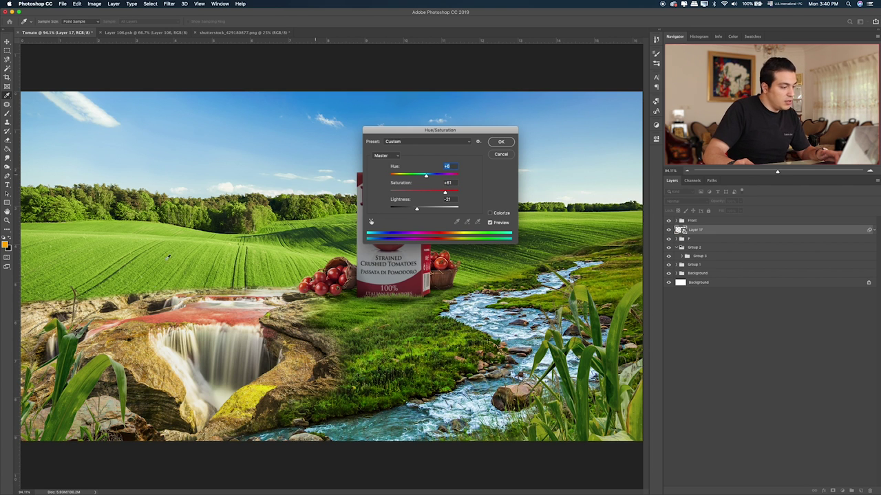
pyautogui.click(501, 142)
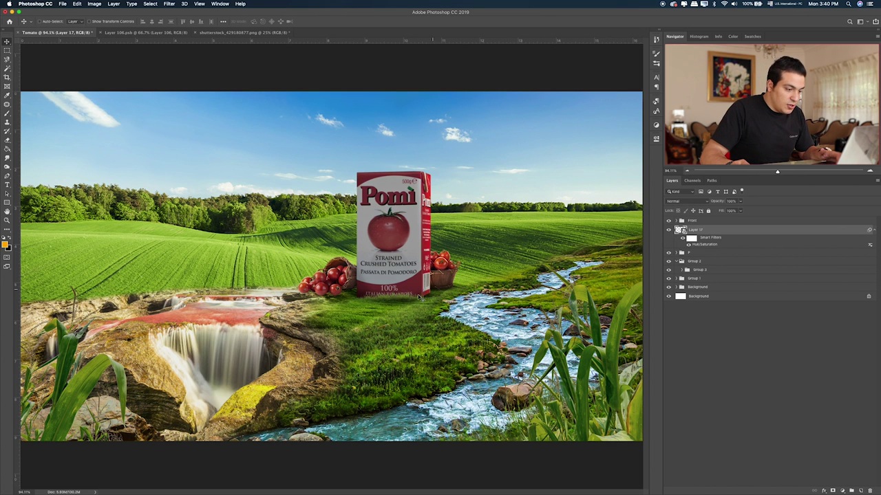
pyautogui.click(676, 221)
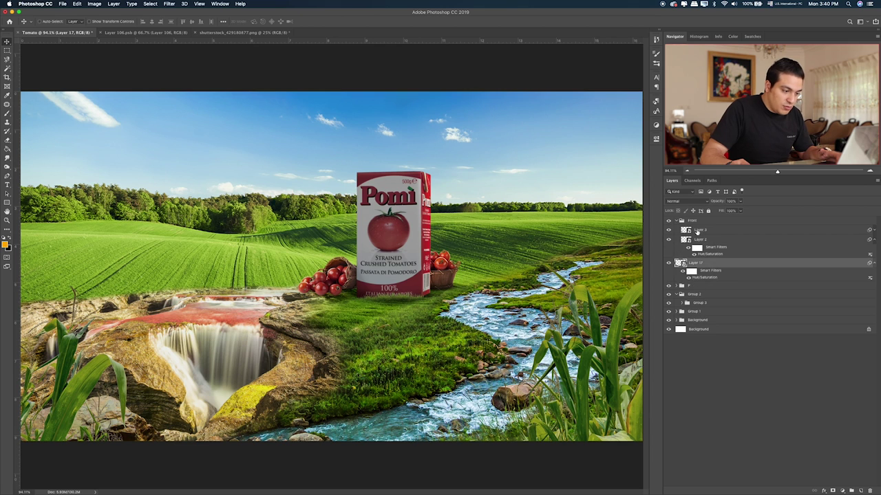
# Step: Move the rock layer into the Front group and open Layer 3's layer style, trying drop shadow and satin
pyautogui.moveTo(711, 266); pyautogui.dragTo(729, 275)
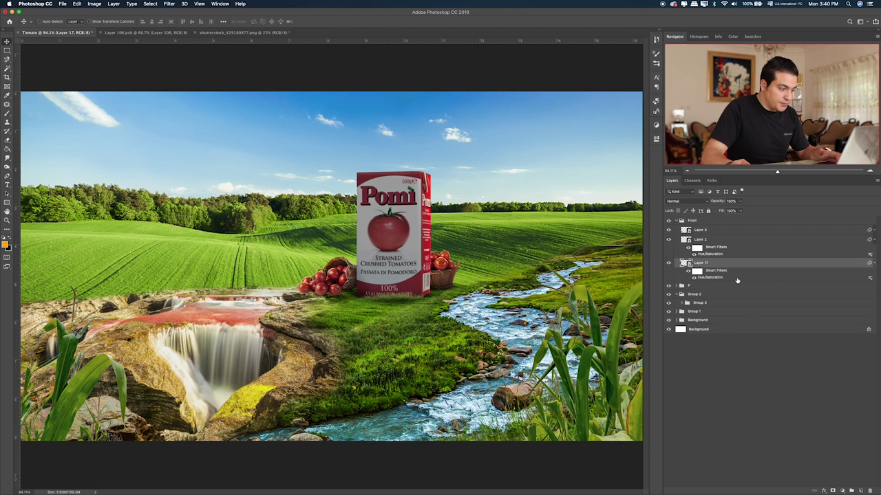
pyautogui.click(752, 232)
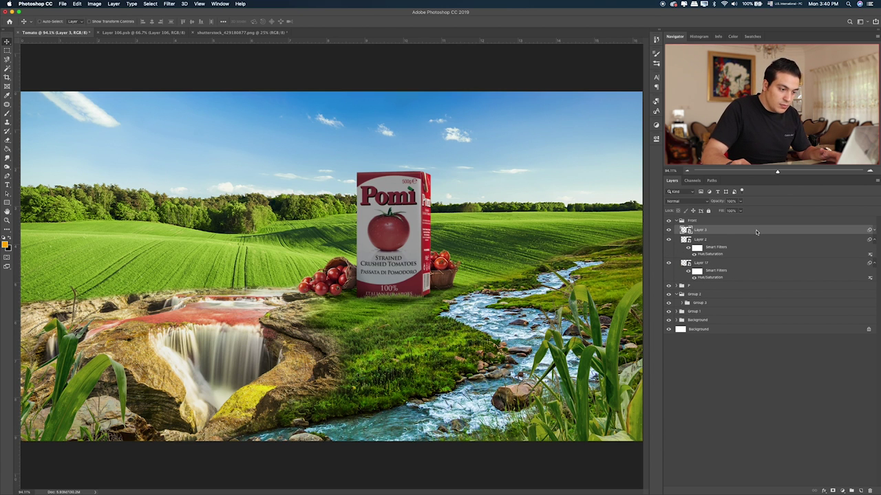
pyautogui.doubleClick(756, 231)
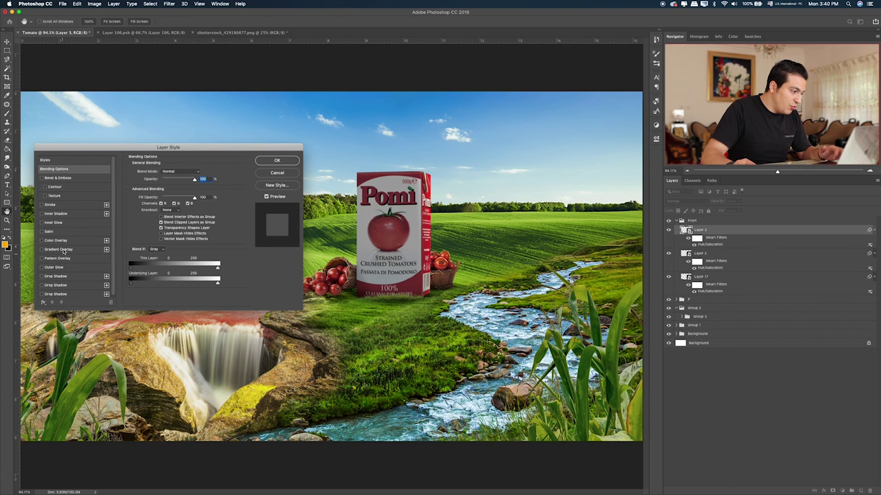
pyautogui.click(62, 276)
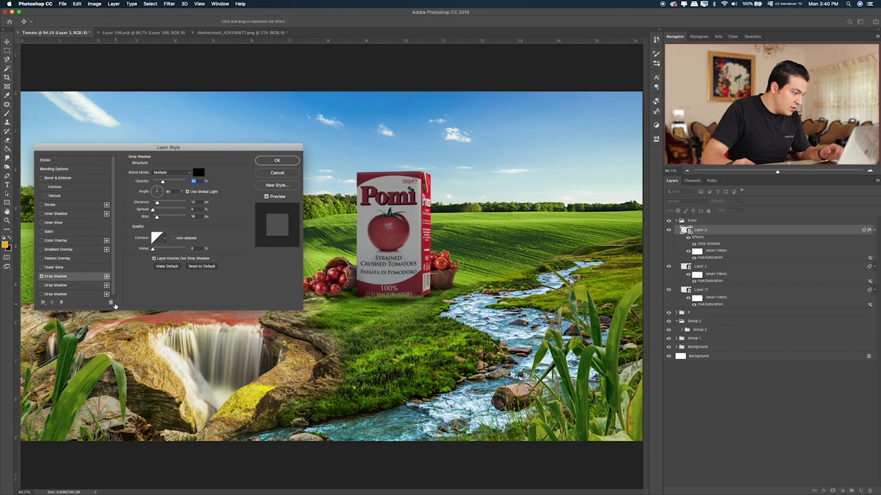
pyautogui.click(110, 303)
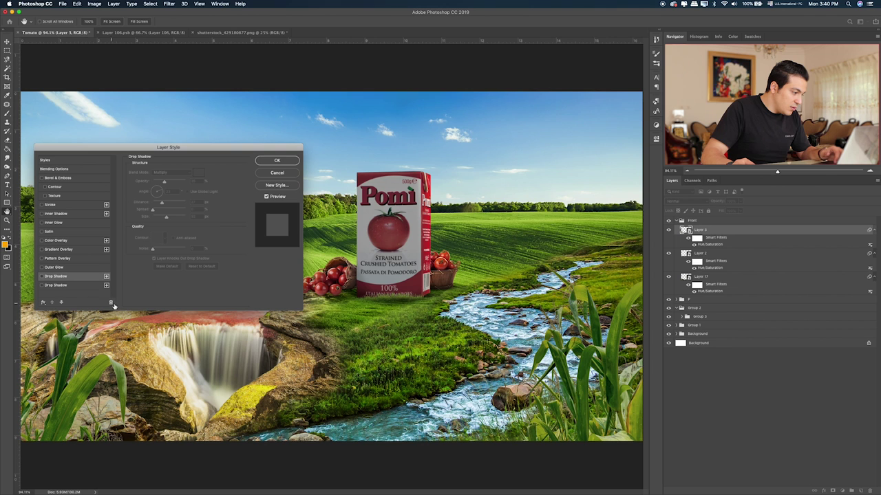
pyautogui.click(66, 232)
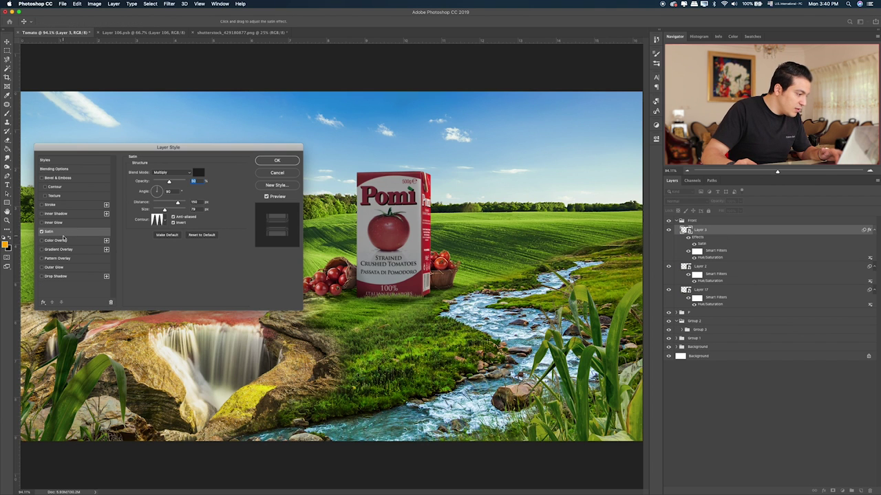
pyautogui.click(42, 231)
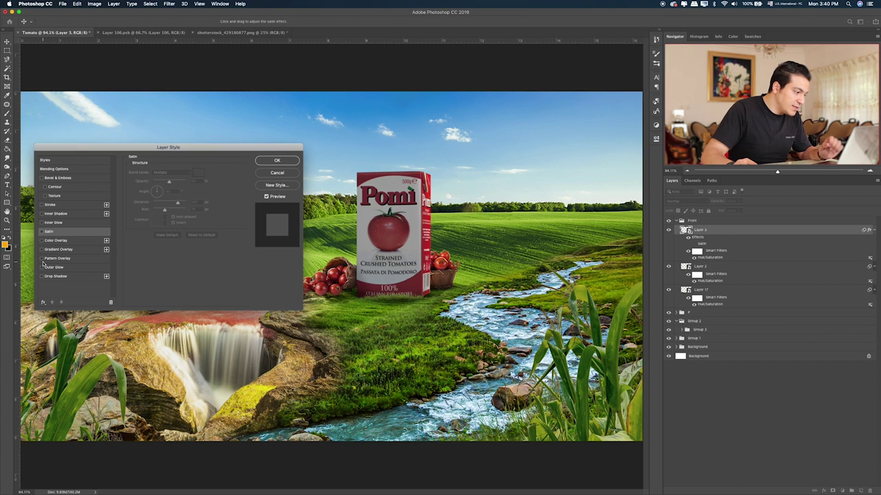
# Step: Give Layer 3 a bright orange outer glow at about 67 opacity with a wider size
pyautogui.click(43, 267)
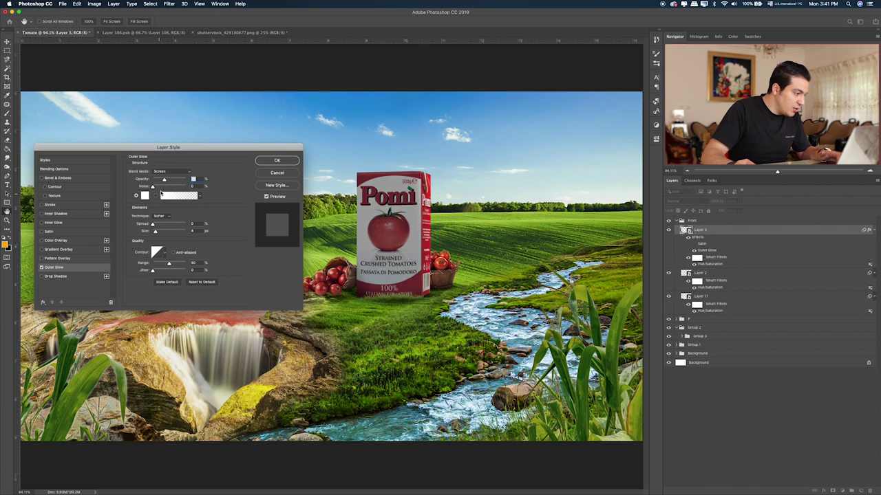
pyautogui.moveTo(167, 180); pyautogui.dragTo(175, 182)
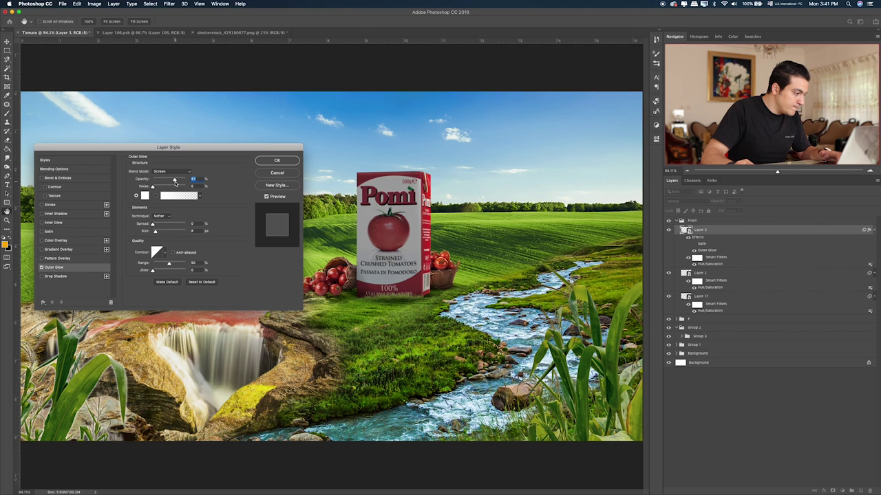
pyautogui.click(144, 197)
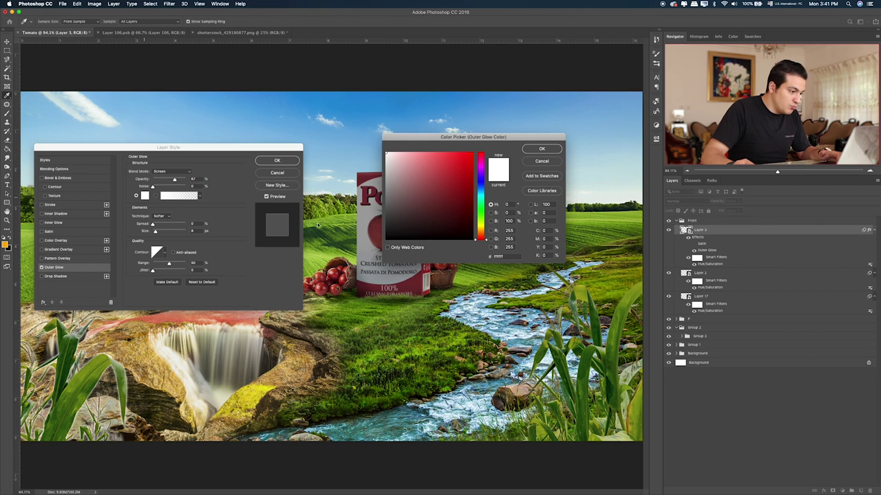
pyautogui.moveTo(480, 224); pyautogui.dragTo(487, 150)
pyautogui.click(542, 150)
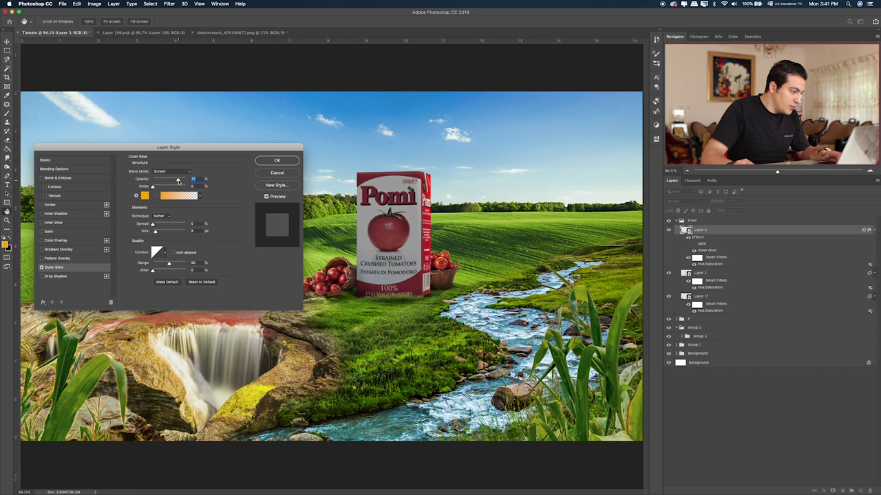
pyautogui.moveTo(159, 233); pyautogui.dragTo(162, 233)
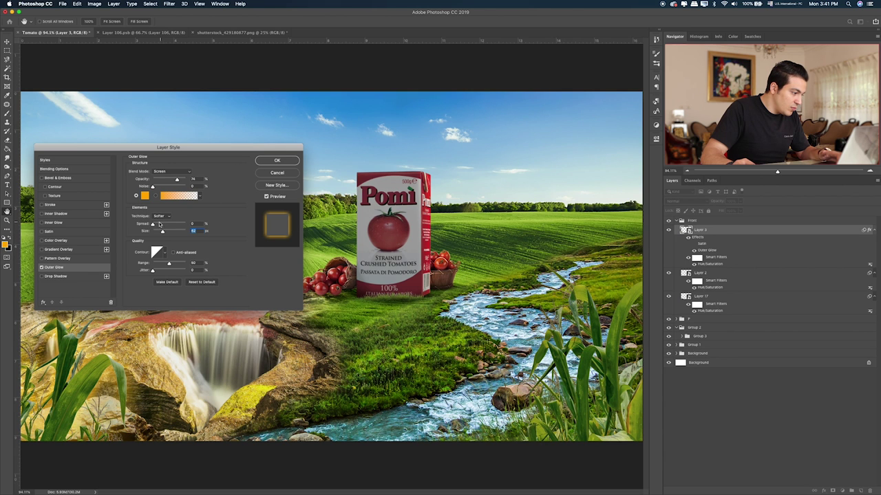
pyautogui.click(155, 225)
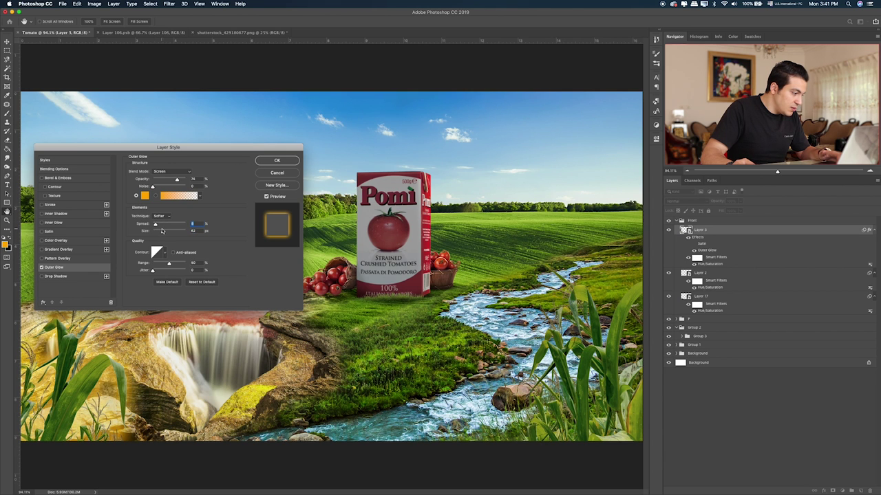
pyautogui.click(159, 232)
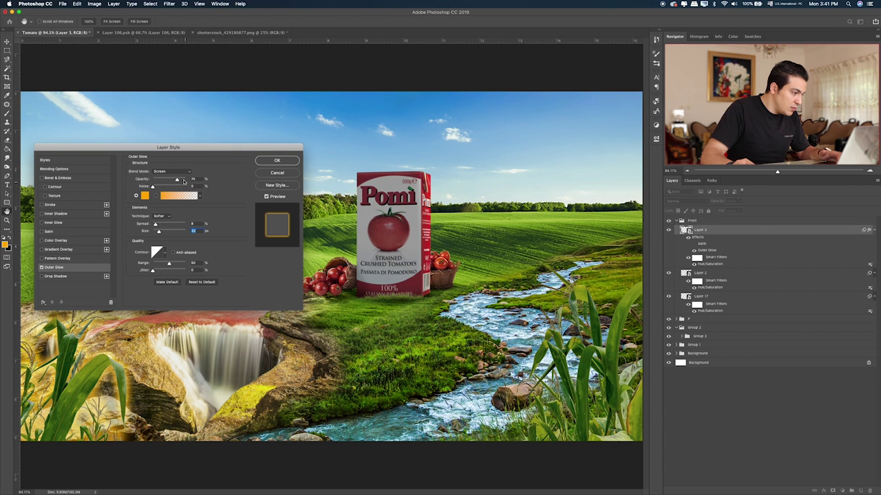
pyautogui.click(277, 160)
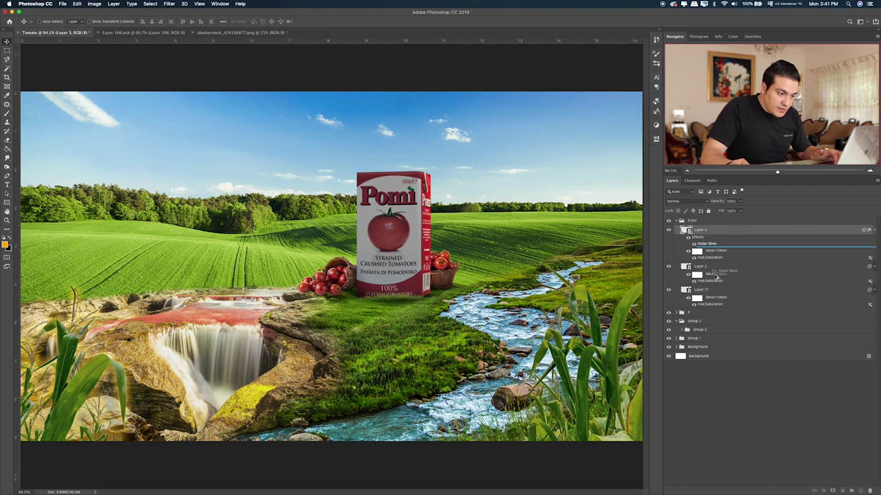
# Step: Copy the outer glow to Layer 2 and convert both glow effects into separate layers
pyautogui.moveTo(716, 244); pyautogui.dragTo(713, 276)
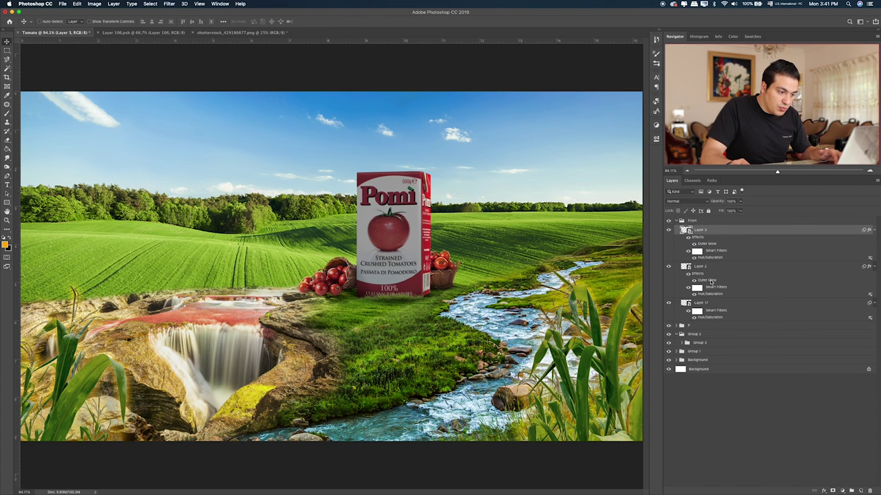
pyautogui.rightClick(711, 281)
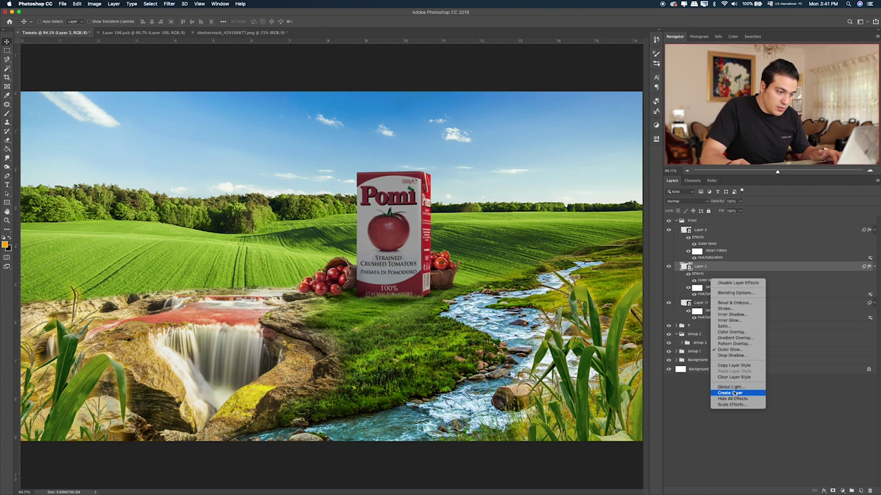
pyautogui.click(734, 393)
pyautogui.rightClick(700, 244)
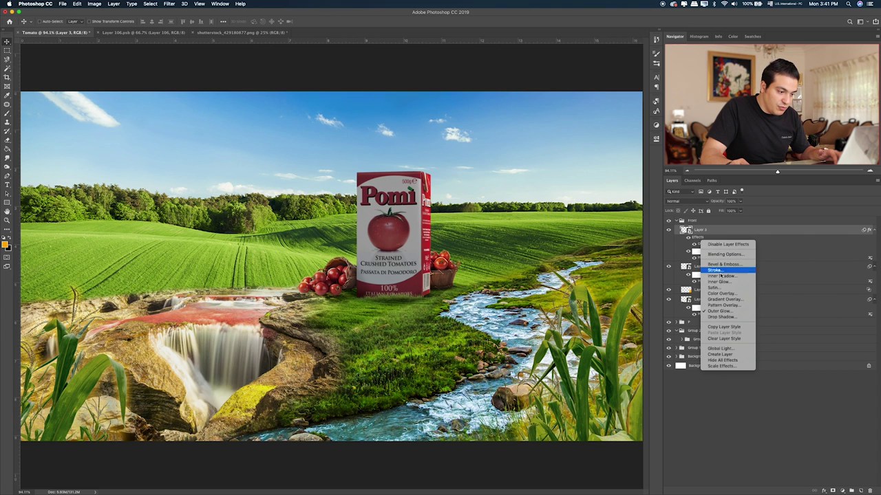
pyautogui.click(733, 354)
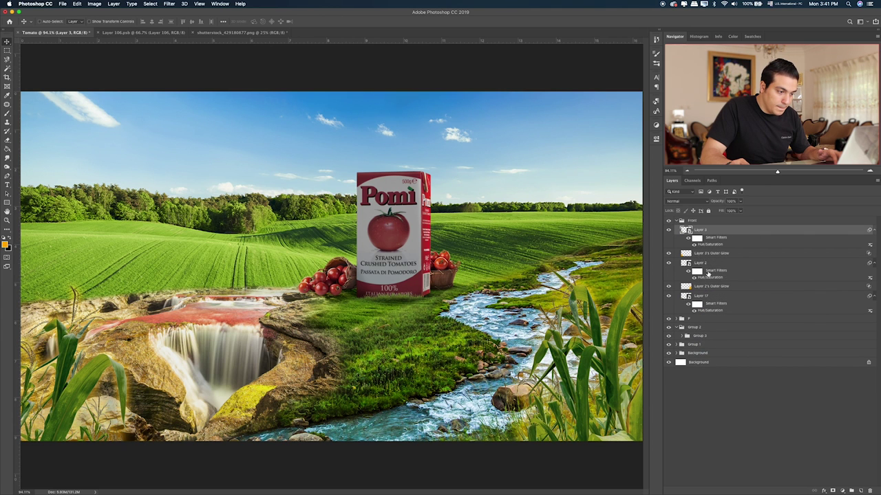
# Step: Compare the glow layer on and off and lower its opacity to 73%
pyautogui.press('e')
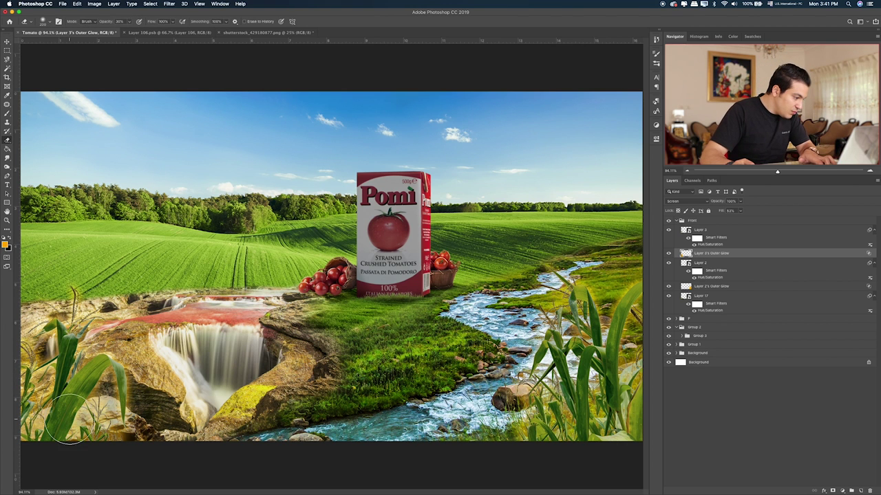
pyautogui.press(']')
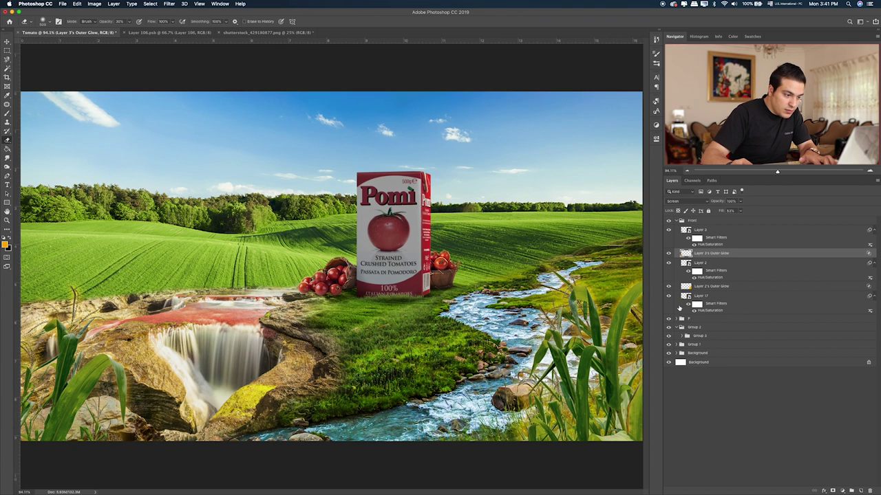
pyautogui.click(668, 263)
pyautogui.click(668, 263)
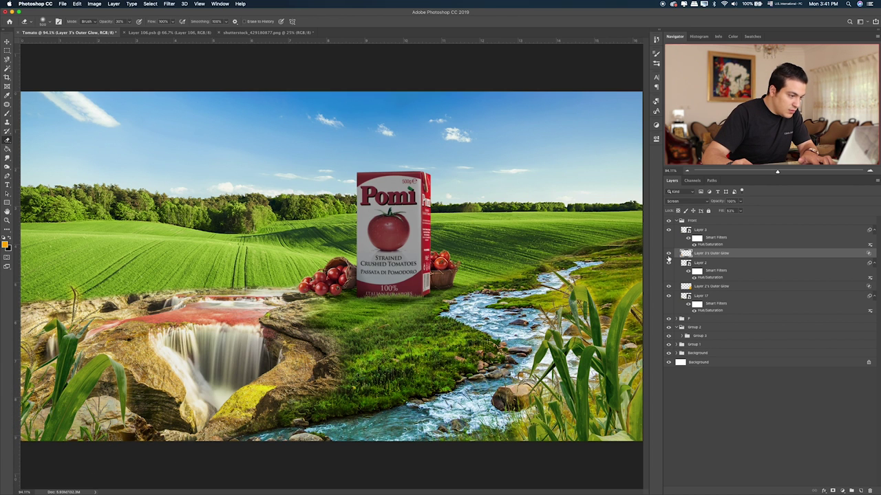
pyautogui.moveTo(741, 201); pyautogui.dragTo(732, 211)
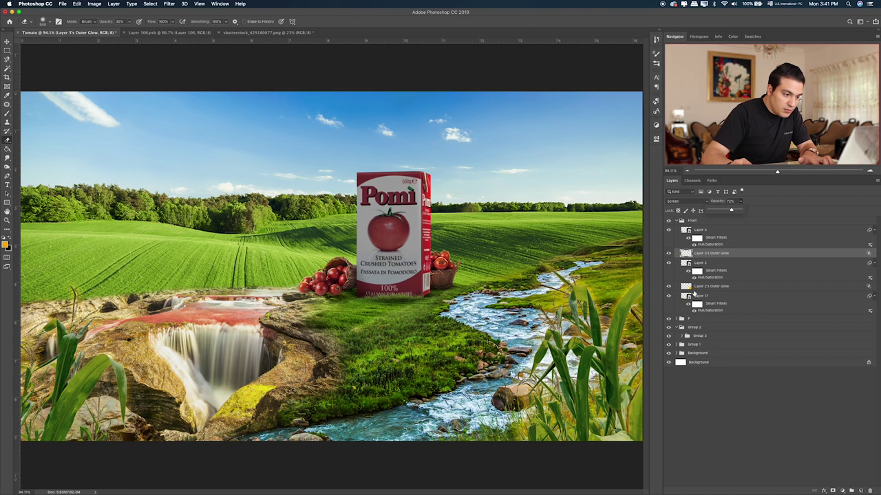
# Step: Dim Layer 2's Outer Glow layer to about 65% opacity
pyautogui.click(686, 292)
pyautogui.press(']')
pyautogui.press(']')
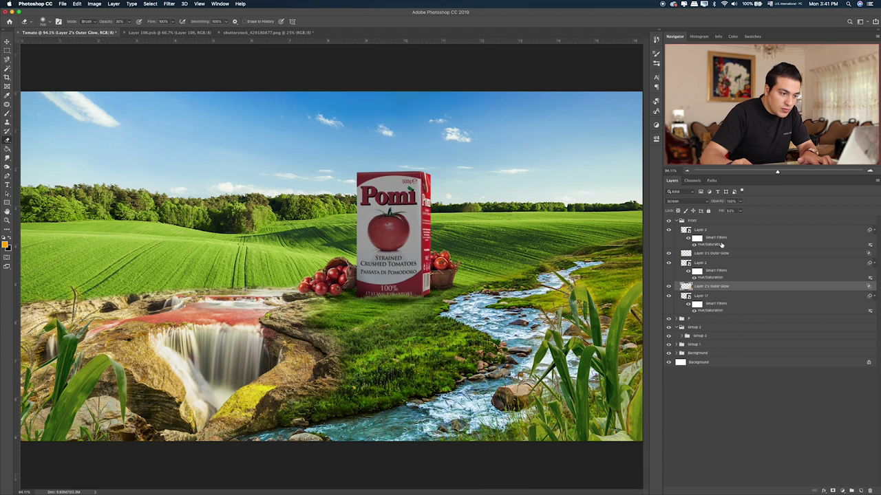
pyautogui.click(740, 200)
pyautogui.moveTo(743, 210); pyautogui.dragTo(729, 210)
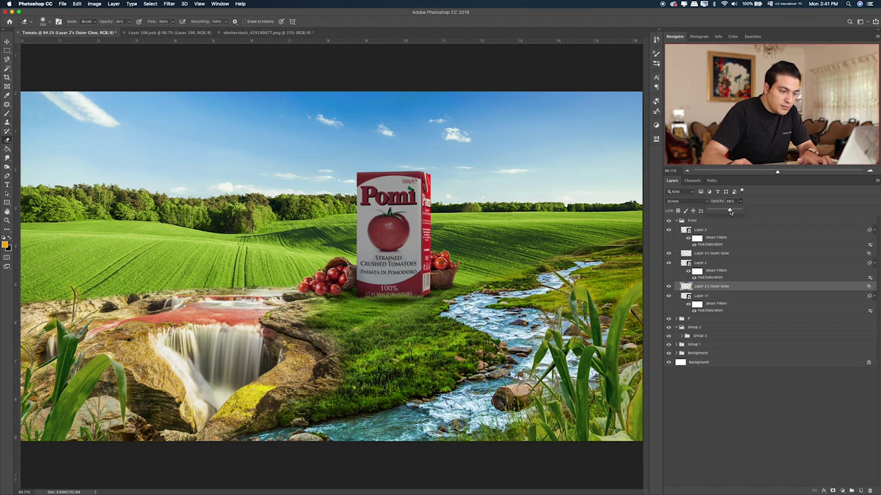
pyautogui.click(668, 285)
pyautogui.click(668, 285)
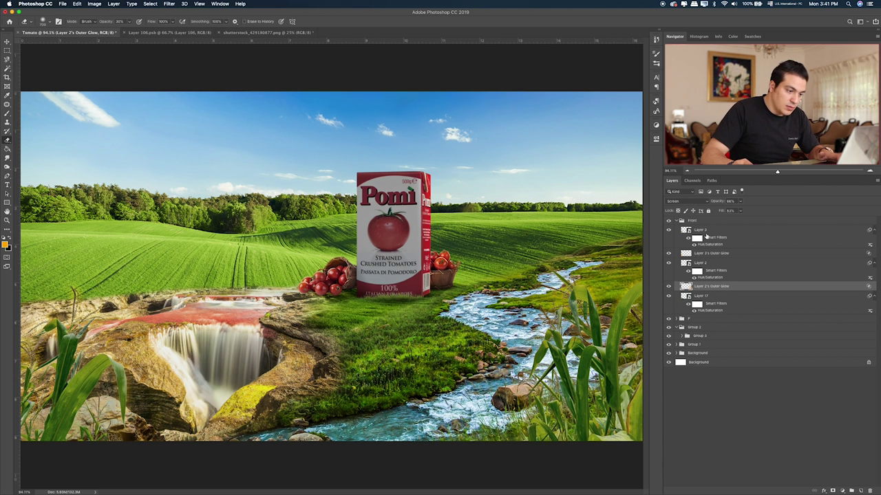
pyautogui.click(740, 201)
pyautogui.moveTo(735, 210); pyautogui.dragTo(734, 212)
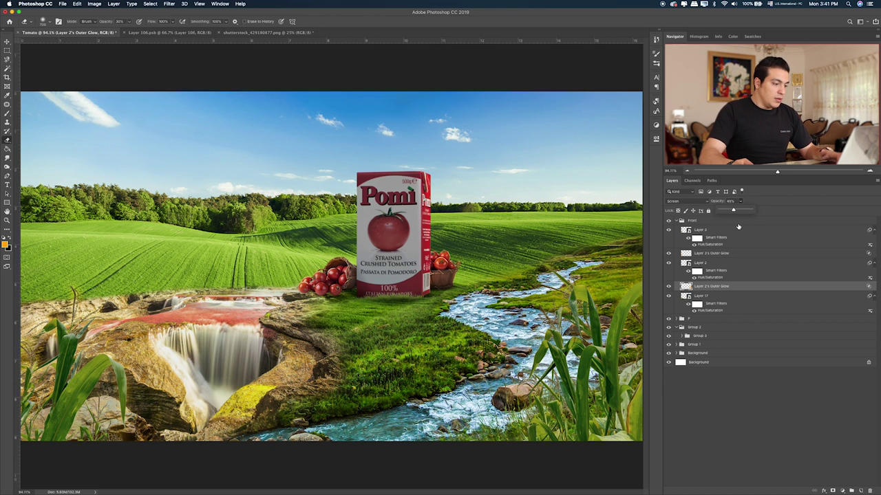
pyautogui.click(762, 222)
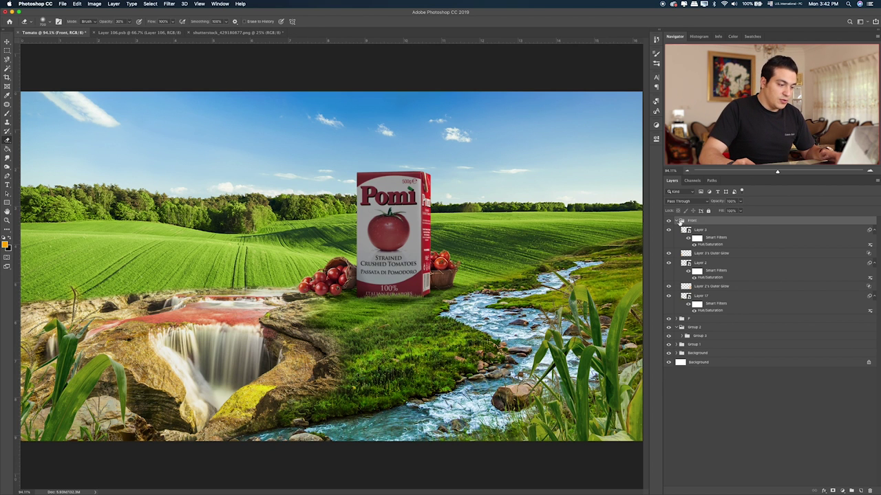
pyautogui.click(680, 221)
# Step: Open the squirrel file Untitled-1.psd from Finder in Photoshop
pyautogui.press('super+Tab')
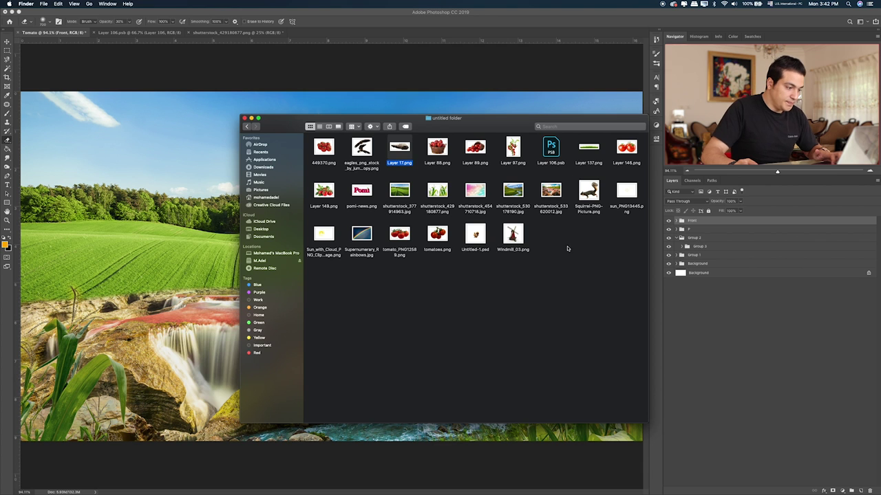
pyautogui.click(478, 235)
pyautogui.press('space')
pyautogui.press('space')
pyautogui.press('super+o')
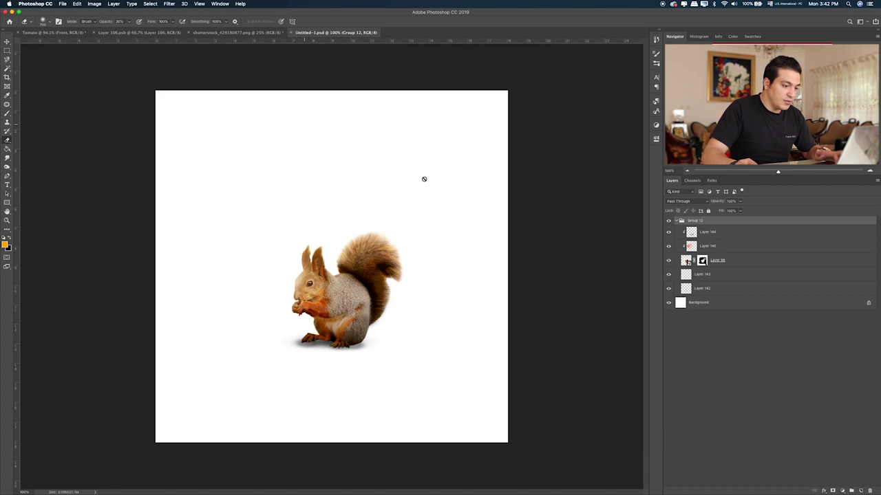
# Step: Bring Group 12's squirrel into the Tomato composite, scaled small on the grass beside the Pomi carton
pyautogui.click(680, 221)
pyautogui.press('v')
pyautogui.moveTo(328, 256)
pyautogui.mouseDown()
pyautogui.moveTo(352, 231)
pyautogui.moveTo(437, 229)
pyautogui.mouseUp()
pyautogui.moveTo(444, 268); pyautogui.dragTo(516, 282)
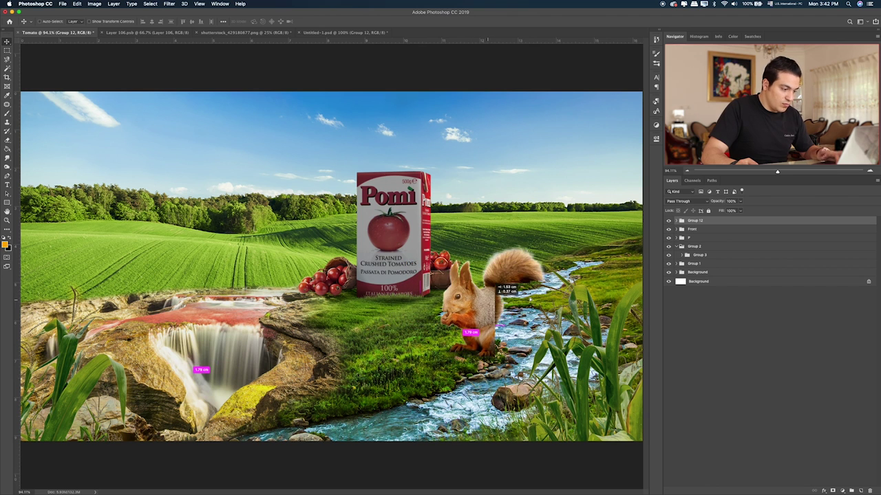
pyautogui.hotkey('ctrl', 't')
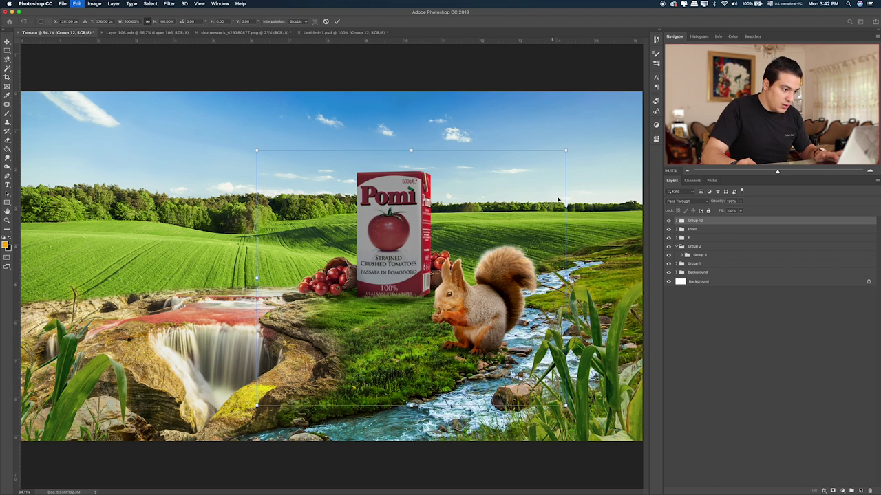
pyautogui.moveTo(566, 149); pyautogui.dragTo(491, 211)
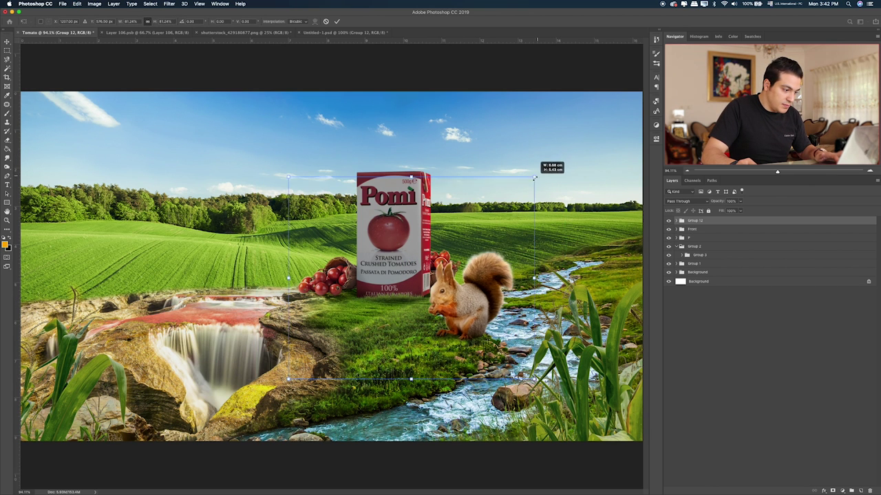
pyautogui.moveTo(461, 277); pyautogui.dragTo(480, 302)
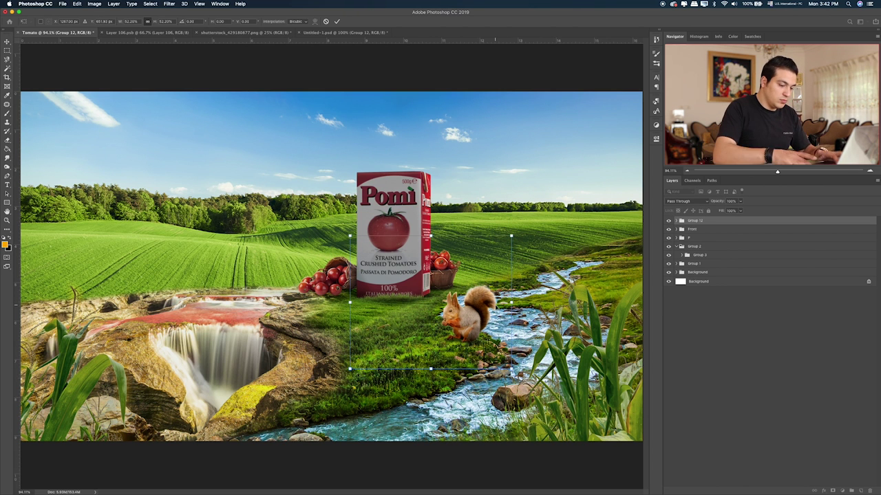
pyautogui.press('Return')
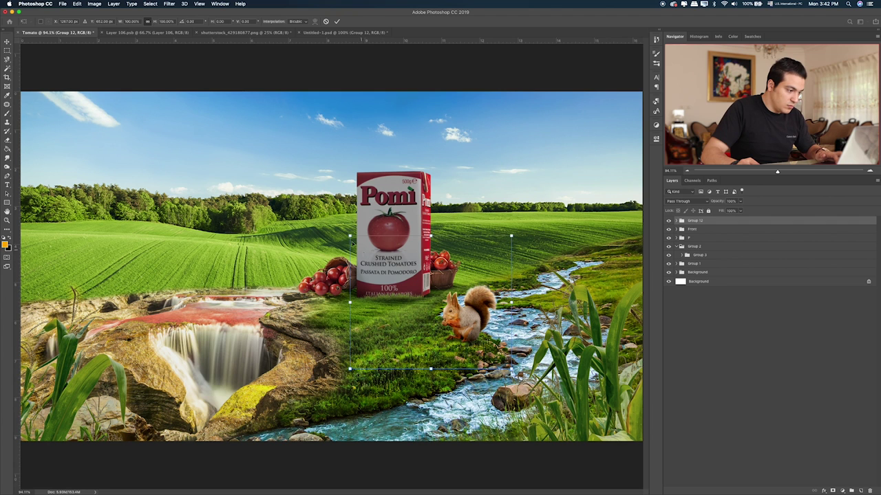
pyautogui.moveTo(351, 241); pyautogui.dragTo(335, 231)
pyautogui.press('Return')
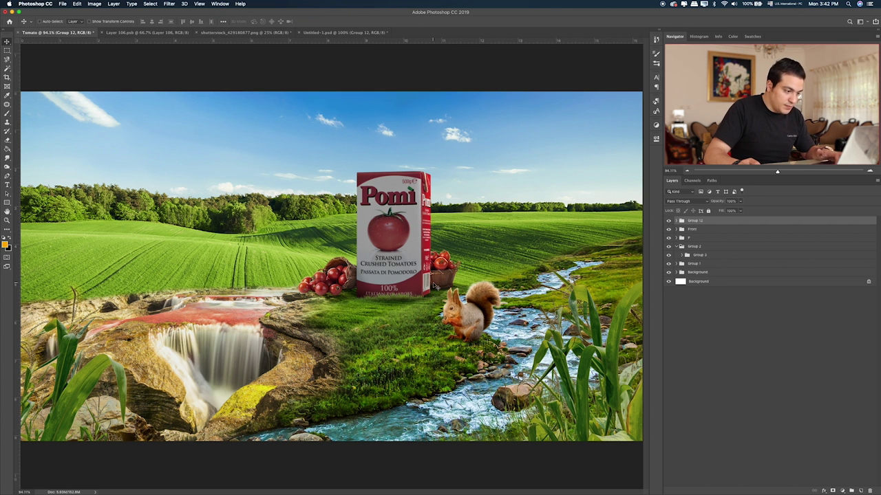
# Step: Place the Squirrel-PNG-Picture image from Finder onto the canvas
pyautogui.press('super+Tab')
pyautogui.click(588, 192)
pyautogui.press('space')
pyautogui.press('space')
pyautogui.moveTo(588, 193)
pyautogui.mouseDown()
pyautogui.moveTo(332, 284)
pyautogui.moveTo(135, 275)
pyautogui.mouseUp()
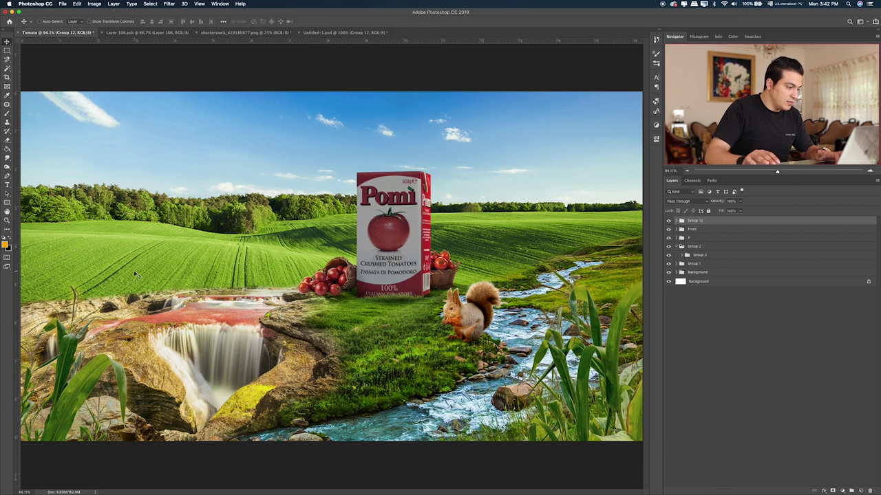
pyautogui.press('Return')
# Step: Shrink the grey squirrel to a tiny size and set it on the grass near the tomatoes
pyautogui.hotkey('ctrl', 't')
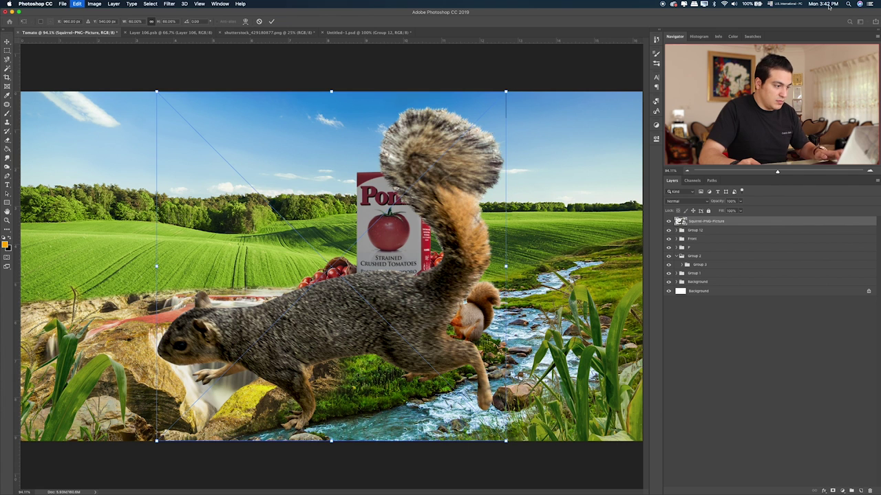
pyautogui.moveTo(505, 90); pyautogui.dragTo(303, 302)
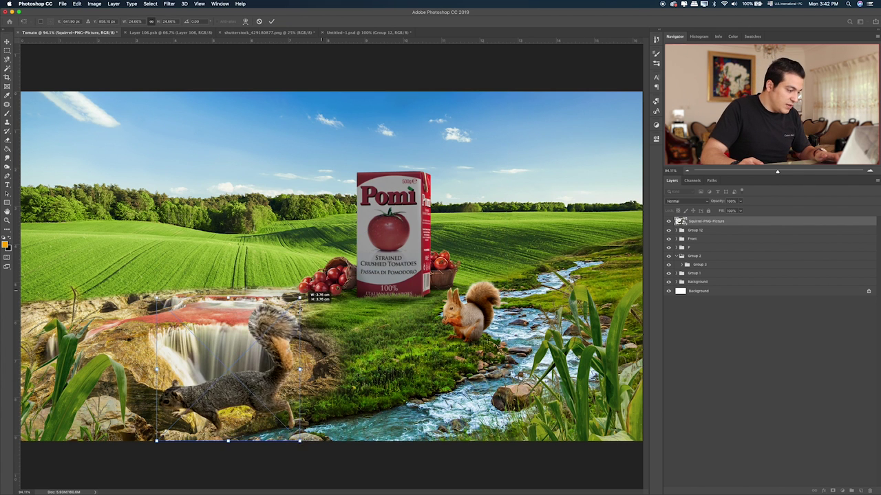
pyautogui.moveTo(208, 397); pyautogui.dragTo(339, 329)
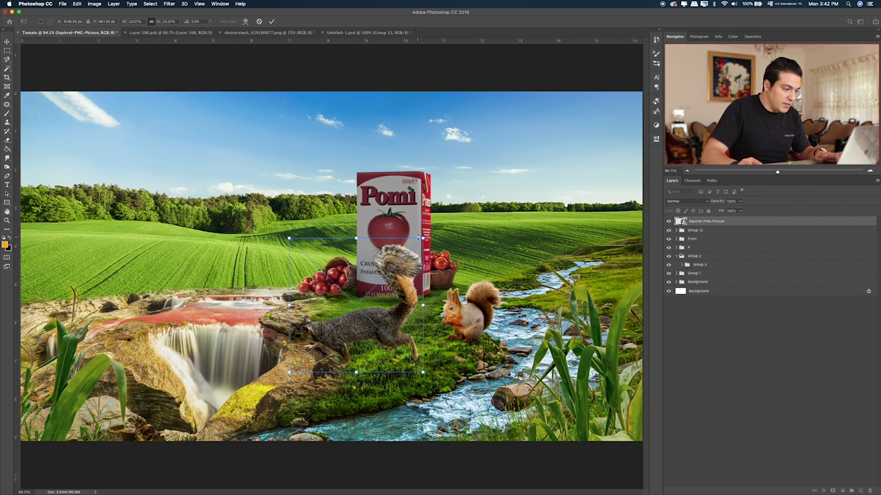
pyautogui.moveTo(422, 238); pyautogui.dragTo(364, 296)
pyautogui.moveTo(337, 327); pyautogui.dragTo(337, 281)
pyautogui.moveTo(362, 249); pyautogui.dragTo(326, 300)
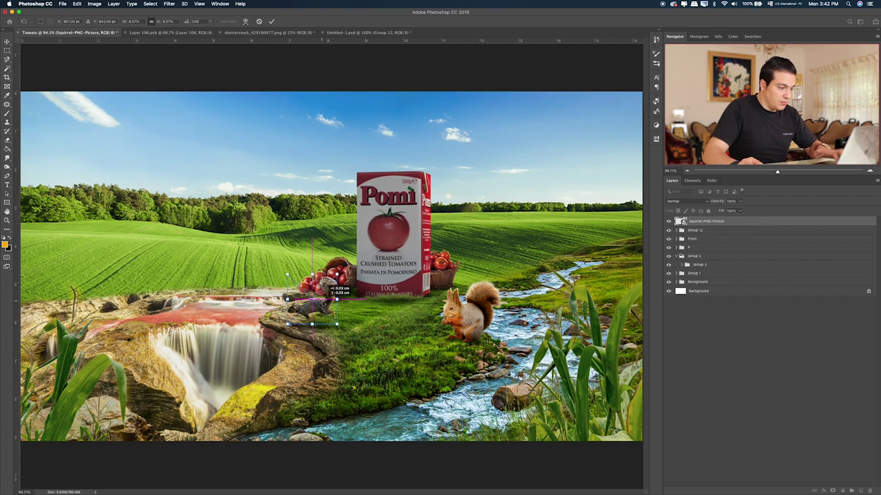
pyautogui.press('Return')
pyautogui.moveTo(326, 300)
pyautogui.mouseDown()
pyautogui.moveTo(348, 390)
pyautogui.moveTo(322, 383)
pyautogui.moveTo(328, 360)
pyautogui.moveTo(382, 363)
pyautogui.mouseUp()
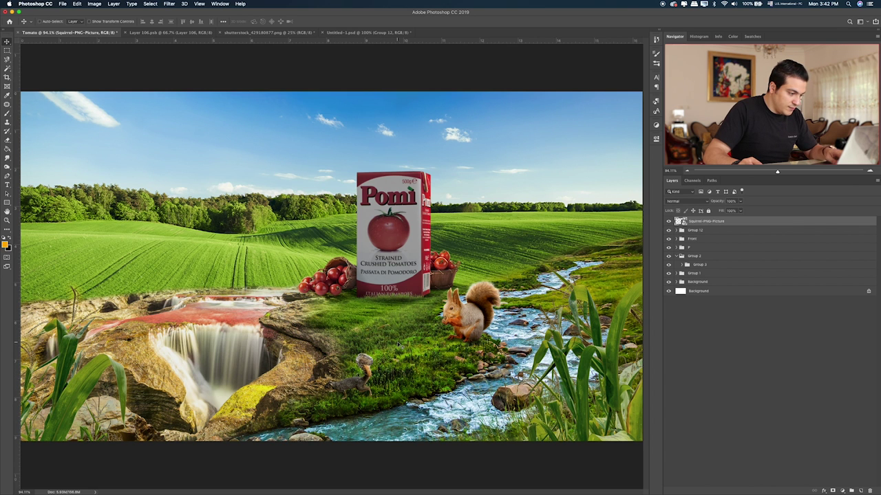
# Step: Enlarge the squirrel slightly, send it below Group 12 and Front, and move it onto the left rocks
pyautogui.hotkey('ctrl', 't')
pyautogui.moveTo(375, 350)
pyautogui.mouseDown()
pyautogui.moveTo(385, 340)
pyautogui.moveTo(357, 296)
pyautogui.moveTo(577, 396)
pyautogui.mouseUp()
pyautogui.press('Return')
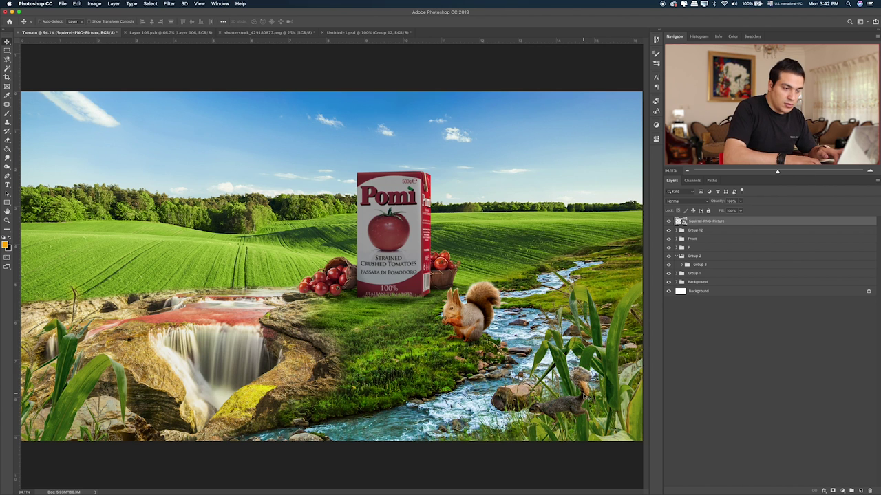
pyautogui.hotkey('ctrl', '[')
pyautogui.hotkey('ctrl', '[')
pyautogui.moveTo(584, 397)
pyautogui.mouseDown()
pyautogui.moveTo(530, 359)
pyautogui.moveTo(537, 352)
pyautogui.moveTo(427, 337)
pyautogui.moveTo(311, 364)
pyautogui.moveTo(310, 377)
pyautogui.moveTo(263, 319)
pyautogui.moveTo(170, 277)
pyautogui.mouseUp()
# Step: Flip the squirrel horizontally, shrink and tilt it, and nudge it onto the rock ledge
pyautogui.hotkey('ctrl', 't')
pyautogui.rightClick(180, 305)
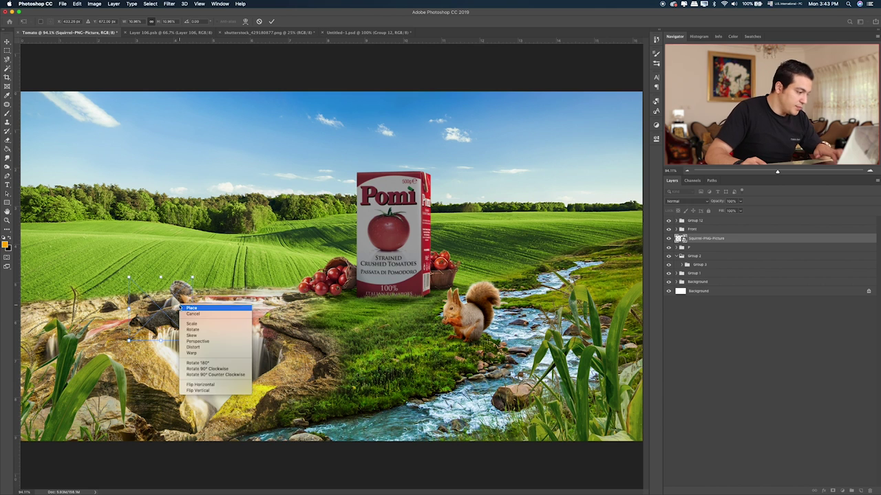
pyautogui.click(207, 384)
pyautogui.press('Return')
pyautogui.moveTo(182, 340); pyautogui.dragTo(136, 348)
pyautogui.hotkey('ctrl', 't')
pyautogui.moveTo(146, 287)
pyautogui.mouseDown()
pyautogui.moveTo(132, 297)
pyautogui.moveTo(162, 283)
pyautogui.mouseUp()
pyautogui.press('Return')
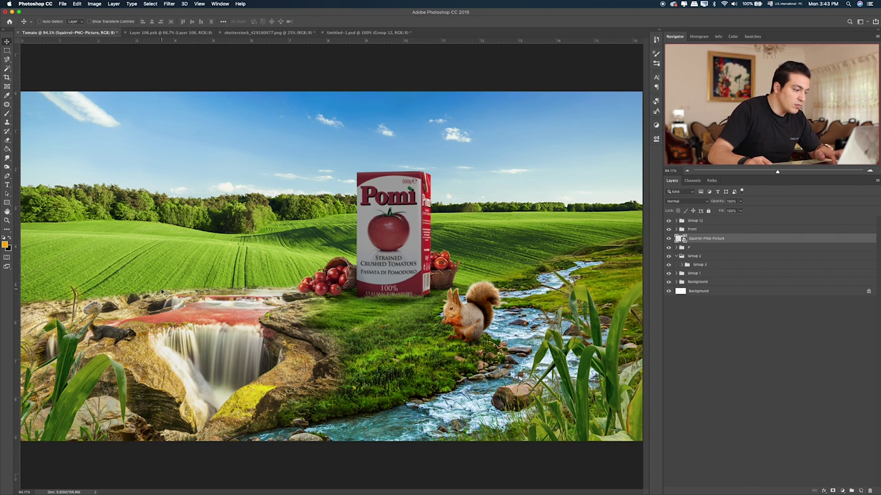
pyautogui.moveTo(197, 326)
pyautogui.mouseDown()
pyautogui.moveTo(208, 305)
pyautogui.moveTo(364, 303)
pyautogui.mouseUp()
# Step: Flip the squirrel back and position it, slightly smaller, beside the tomato basket
pyautogui.hotkey('ctrl', 't')
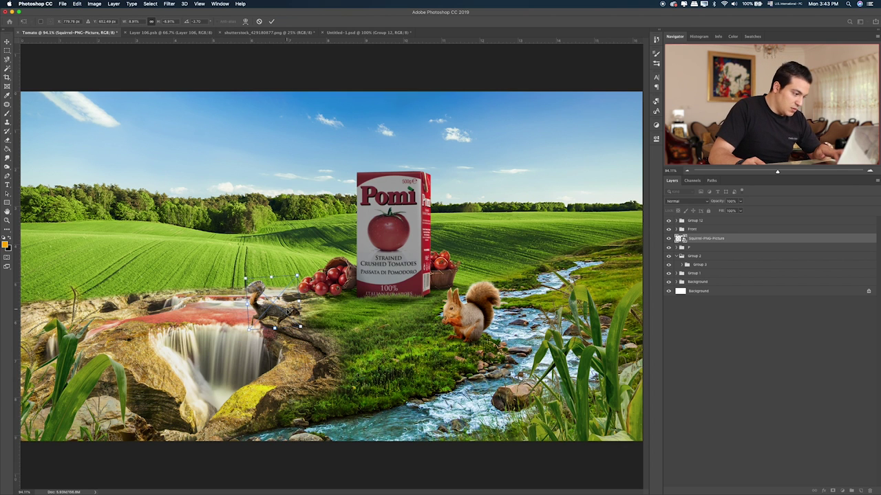
pyautogui.rightClick(286, 296)
pyautogui.click(332, 387)
pyautogui.press('Return')
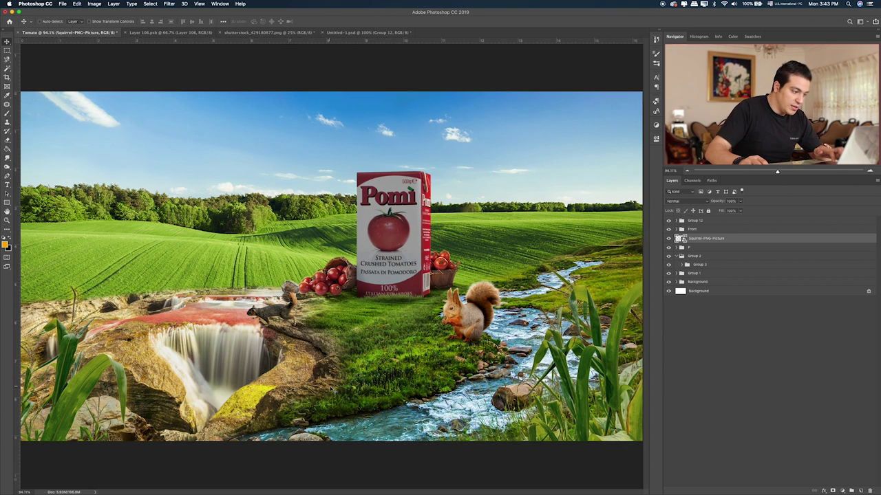
pyautogui.moveTo(292, 329); pyautogui.dragTo(336, 329)
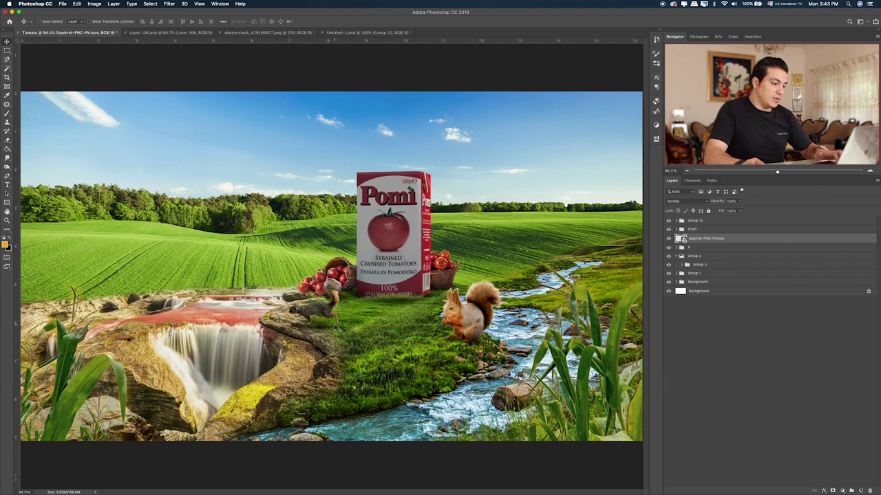
pyautogui.moveTo(349, 323); pyautogui.dragTo(348, 322)
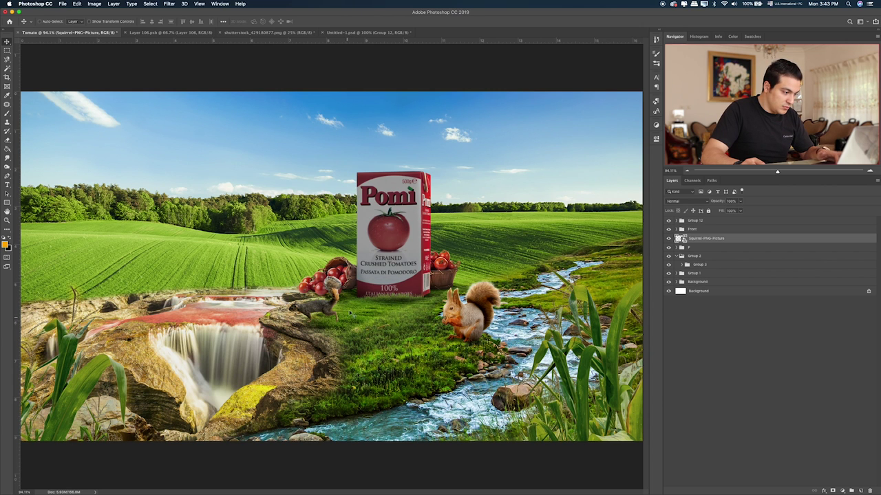
pyautogui.hotkey('ctrl', 't')
pyautogui.moveTo(341, 273); pyautogui.dragTo(338, 279)
# Step: Apply Hue/Saturation to the grey squirrel (hue -1, saturation +30, lightness +10) and move it toward the stream
pyautogui.press('Return')
pyautogui.hotkey('ctrl', 'u')
pyautogui.moveTo(431, 196)
pyautogui.mouseDown()
pyautogui.moveTo(470, 194)
pyautogui.moveTo(437, 192)
pyautogui.mouseUp()
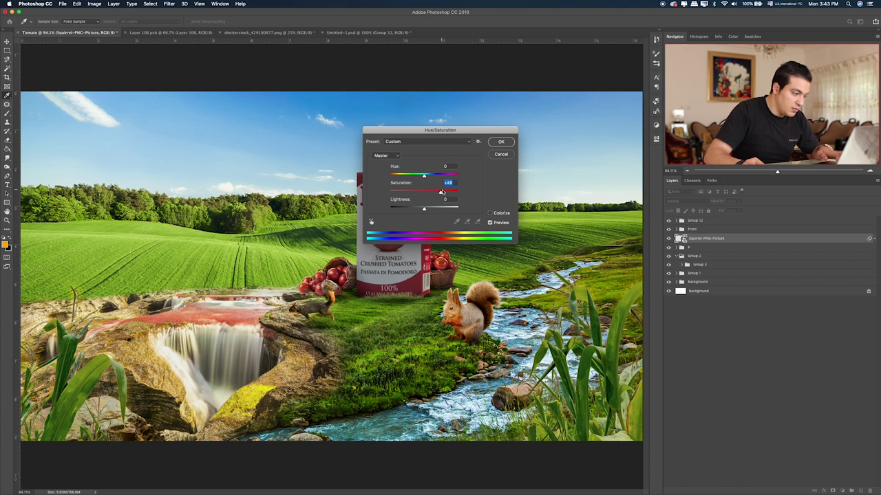
pyautogui.moveTo(425, 212); pyautogui.dragTo(428, 212)
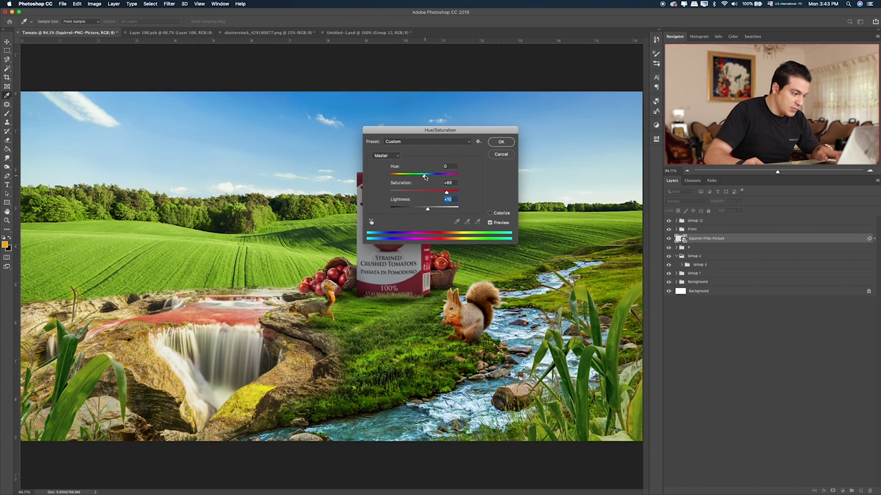
pyautogui.moveTo(426, 177); pyautogui.dragTo(427, 177)
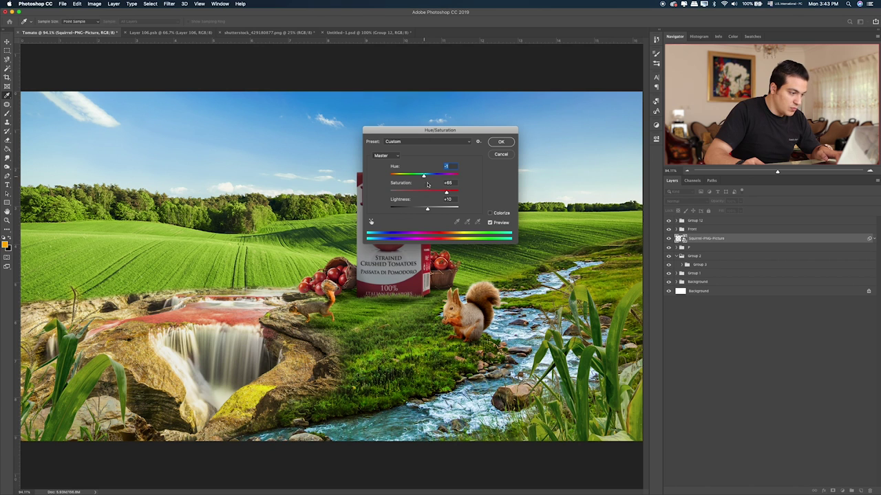
pyautogui.moveTo(436, 193); pyautogui.dragTo(434, 192)
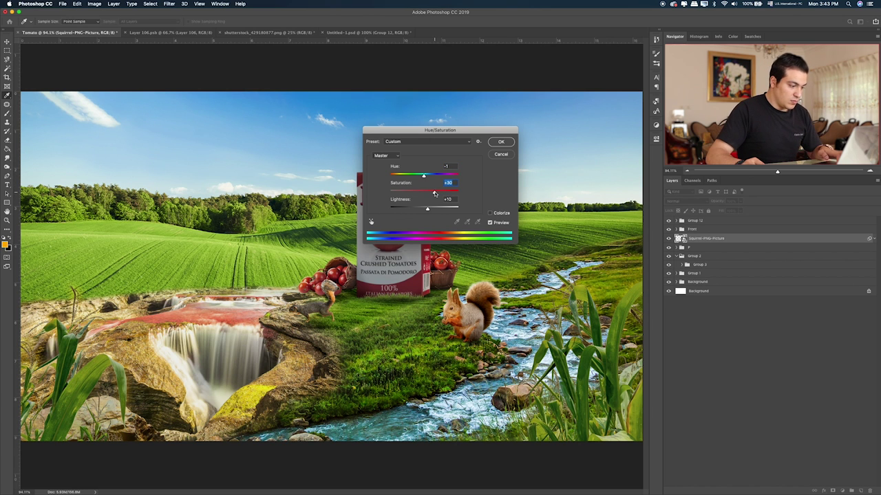
pyautogui.click(501, 142)
pyautogui.press('v')
pyautogui.moveTo(320, 295)
pyautogui.mouseDown()
pyautogui.moveTo(586, 276)
pyautogui.moveTo(574, 296)
pyautogui.mouseUp()
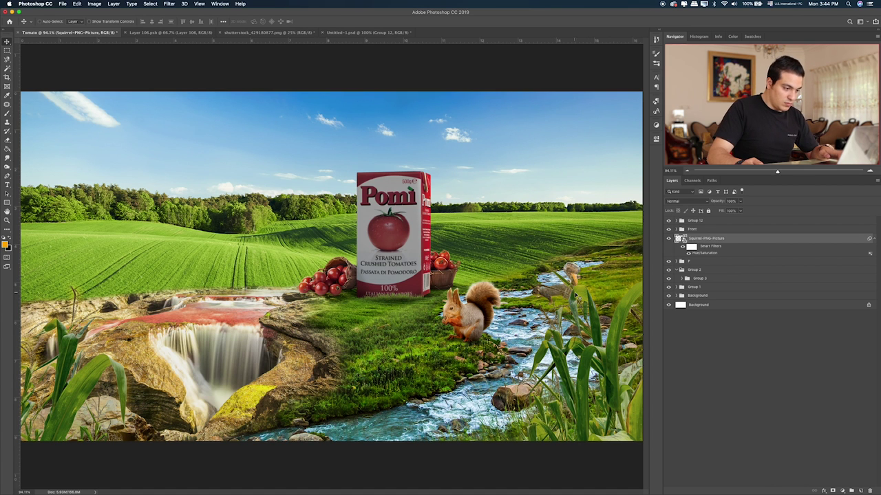
# Step: Set the squirrel on the right stream bank, then drag shutterstock_454710718.jpg from Finder into the composite
pyautogui.moveTo(568, 293); pyautogui.dragTo(617, 297)
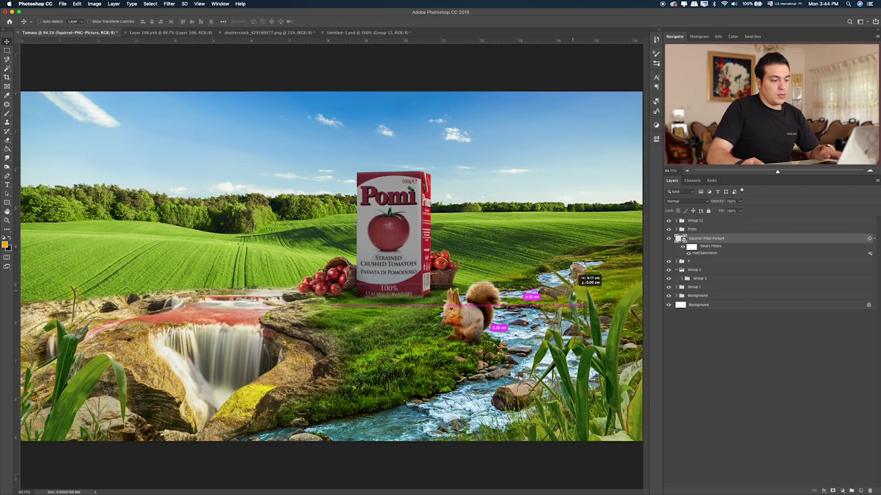
pyautogui.press('super+Tab')
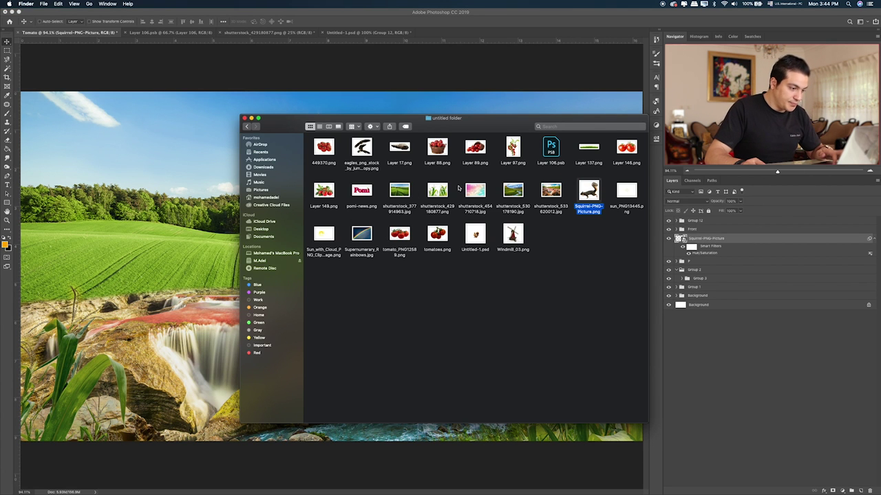
pyautogui.click(625, 148)
pyautogui.press('space')
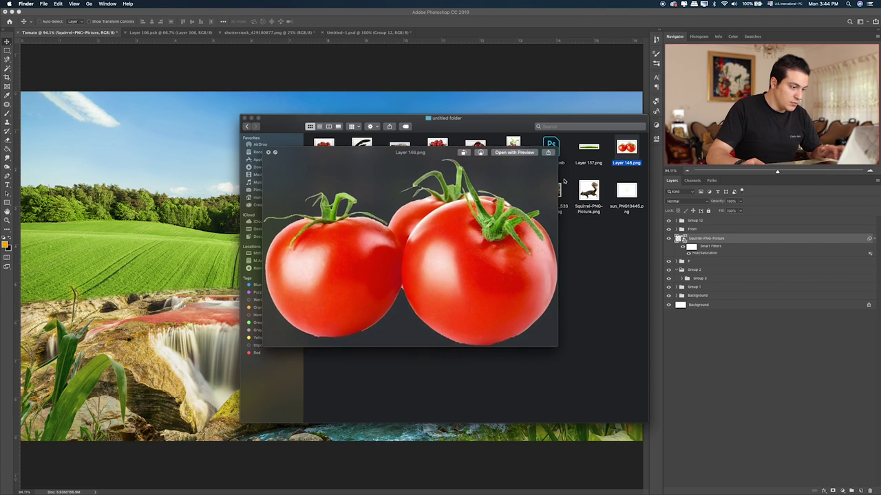
pyautogui.press('space')
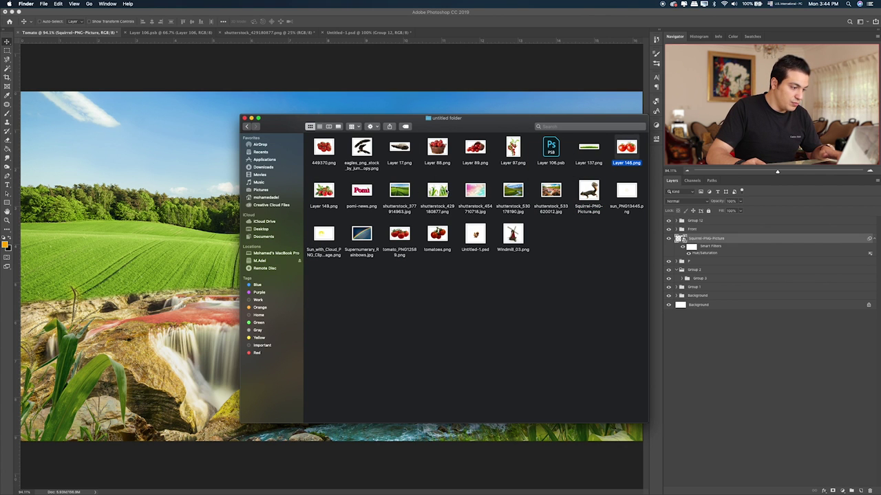
pyautogui.moveTo(475, 190); pyautogui.dragTo(72, 188)
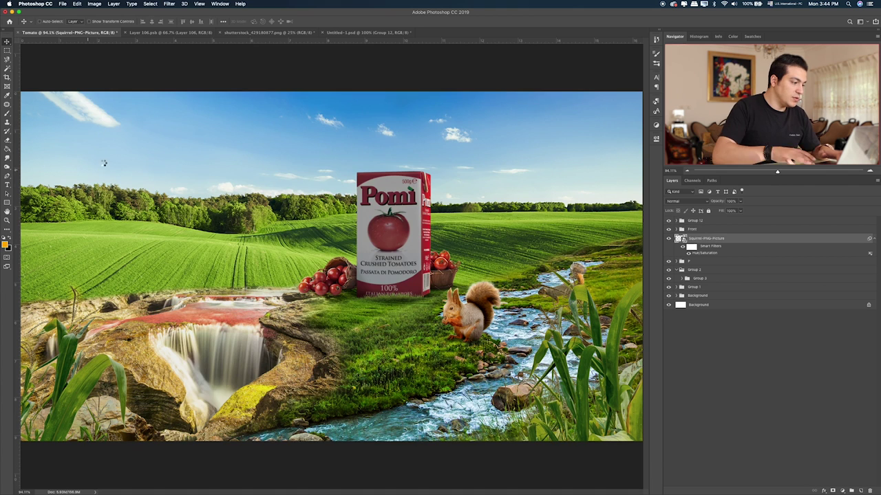
# Step: Place the pink shutterstock sky image, enlarge it and move it up over the sky area
pyautogui.press('Return')
pyautogui.hotkey('ctrl', '-')
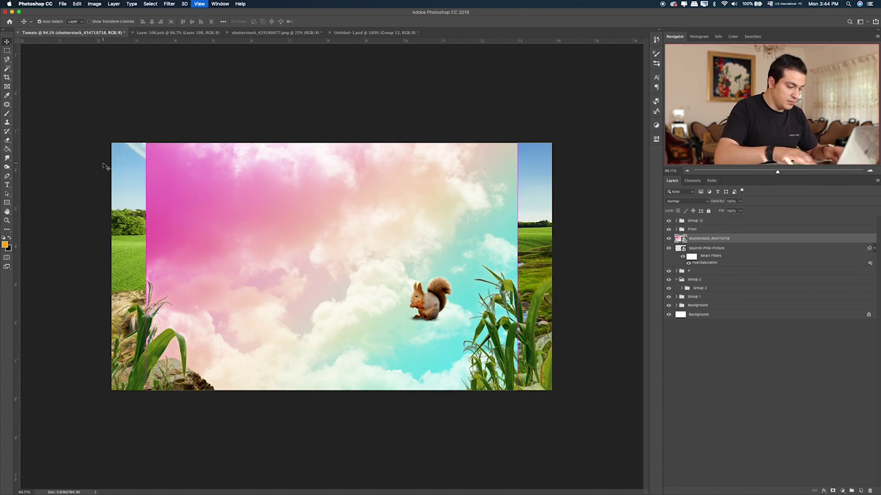
pyautogui.hotkey('ctrl', 't')
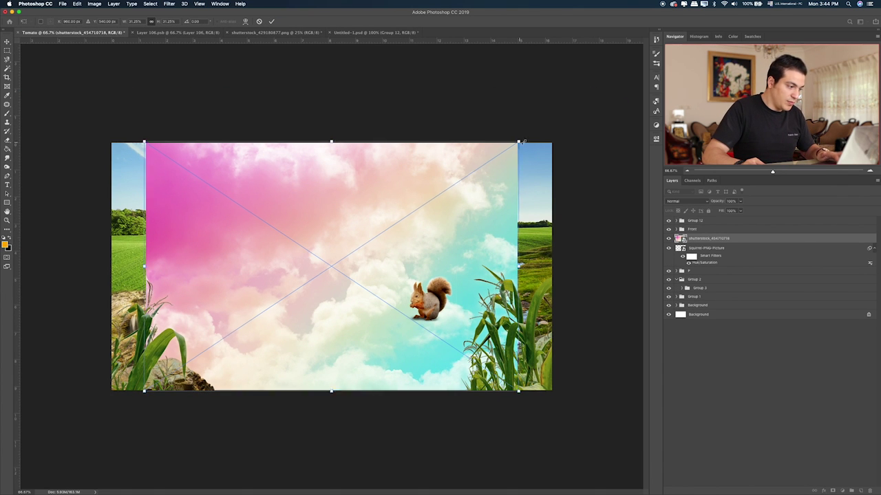
pyautogui.moveTo(518, 143); pyautogui.dragTo(556, 116)
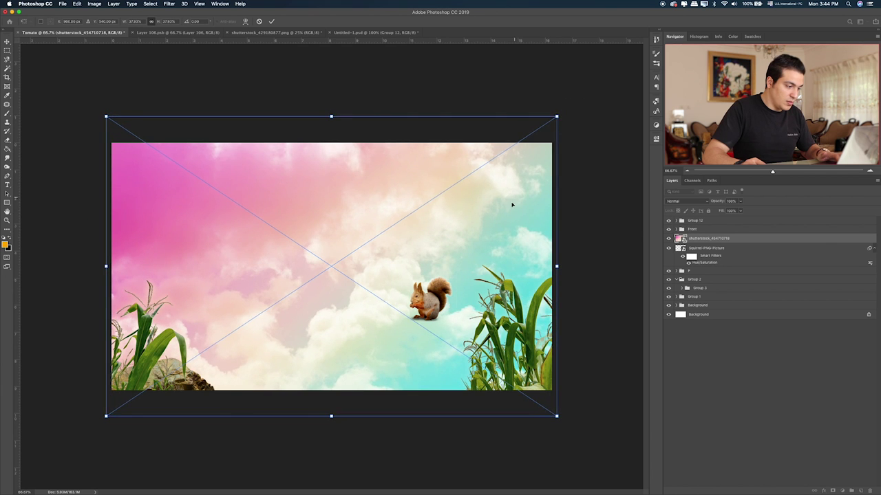
pyautogui.moveTo(514, 201); pyautogui.dragTo(514, 25)
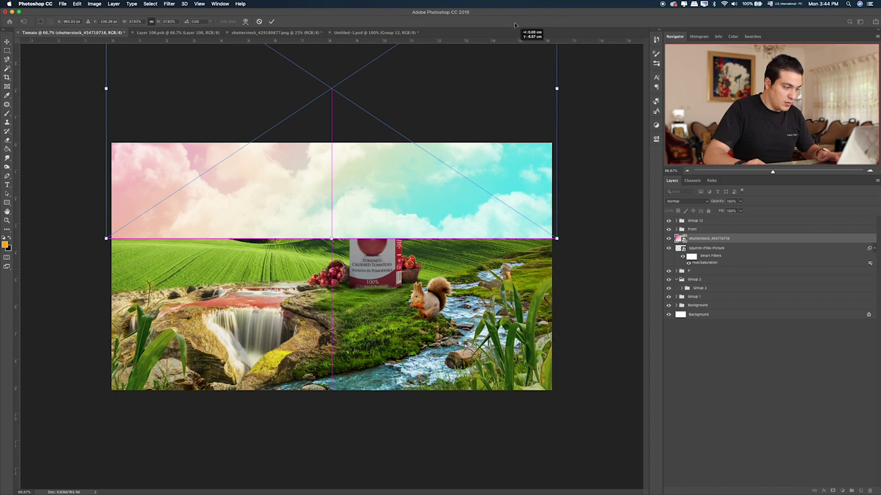
pyautogui.press('Return')
pyautogui.press('super+0')
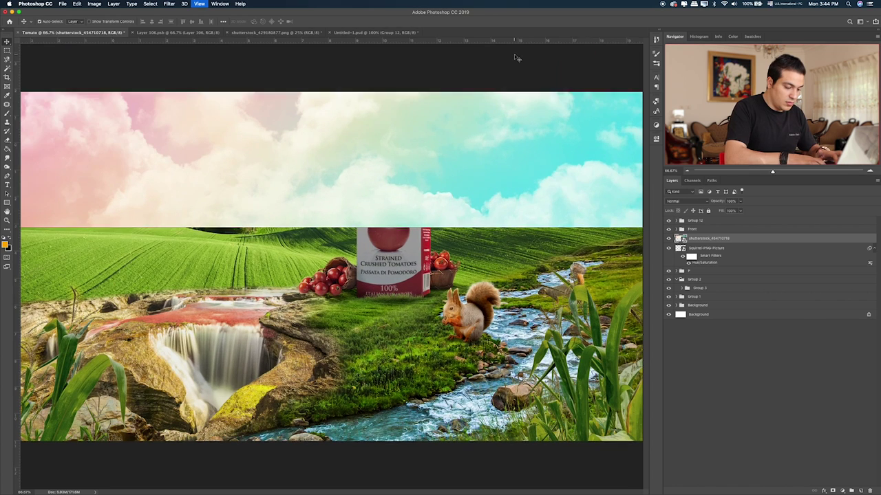
# Step: Try blend modes such as Darken and Pin Light on the sky, then delete the sky layer
pyautogui.hotkey('shift', 'alt', 'k')
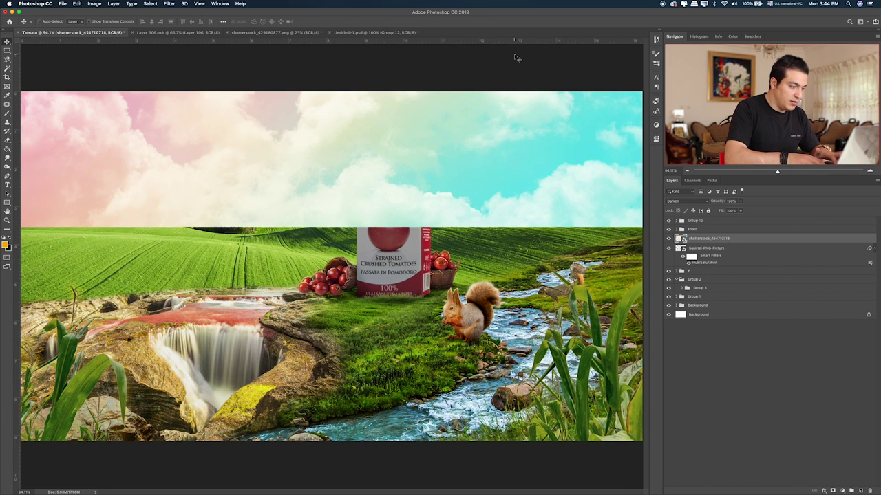
pyautogui.hotkey('shift', '+')
pyautogui.hotkey('shift', '+')
pyautogui.hotkey('shift', '+')
pyautogui.hotkey('shift', '+')
pyautogui.hotkey('shift', '+')
pyautogui.hotkey('shift', '+')
pyautogui.hotkey('shift', '+')
pyautogui.hotkey('shift', '+')
pyautogui.hotkey('shift', '+')
pyautogui.hotkey('shift', '+')
pyautogui.hotkey('shift', '+')
pyautogui.hotkey('shift', '+')
pyautogui.hotkey('shift', '+')
pyautogui.hotkey('shift', '+')
pyautogui.hotkey('shift', '+')
pyautogui.hotkey('shift', '-')
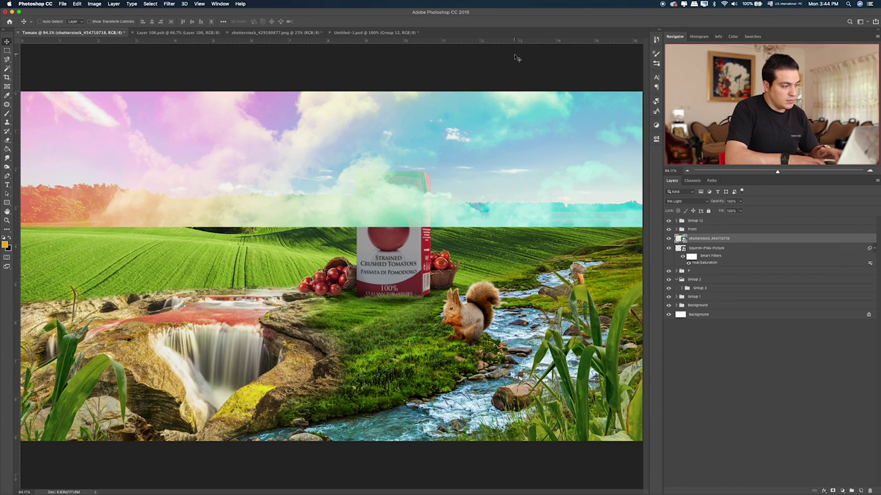
pyautogui.hotkey('shift', '+')
pyautogui.hotkey('shift', '+')
pyautogui.hotkey('shift', '+')
pyautogui.hotkey('shift', '+')
pyautogui.hotkey('shift', '+')
pyautogui.hotkey('shift', '+')
pyautogui.press('Delete')
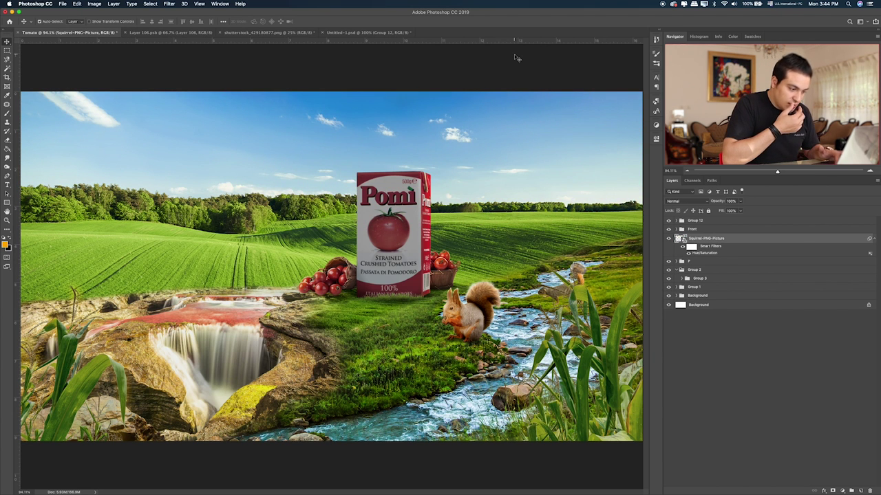
pyautogui.press('super+Tab')
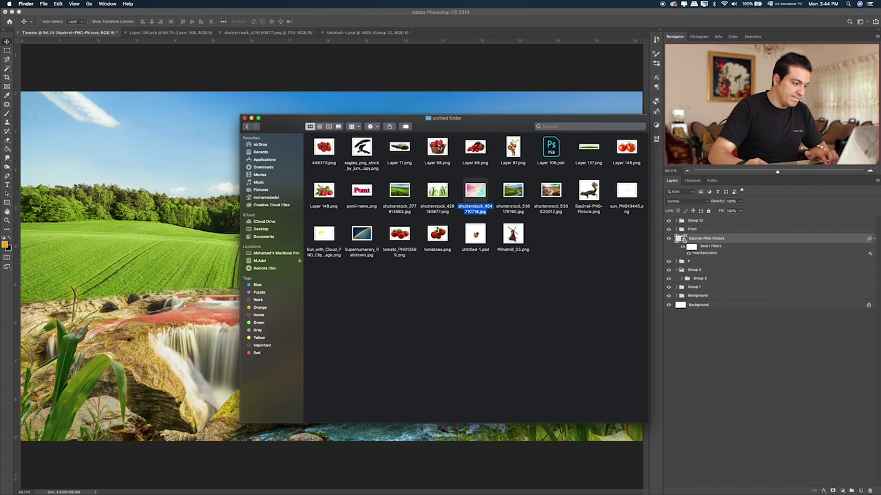
# Step: Preview the cherry-tomato vine Layer 97.png in Finder and drag it into the composite
pyautogui.click(361, 148)
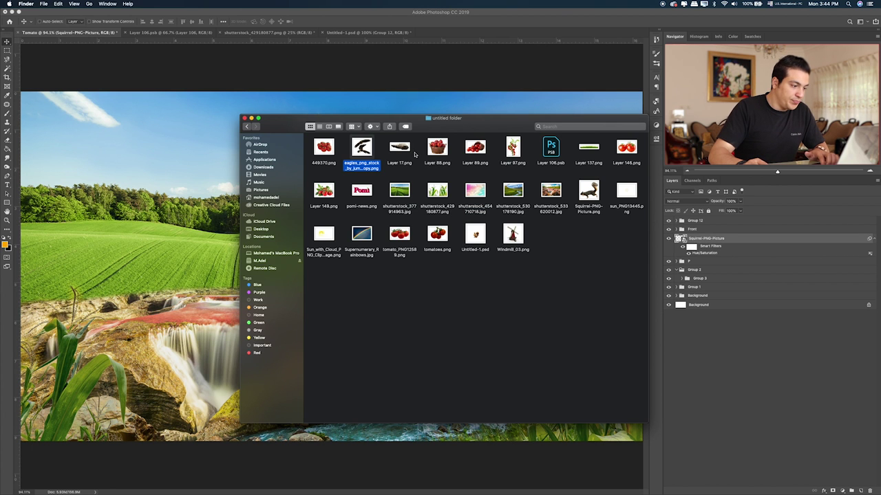
pyautogui.click(514, 147)
pyautogui.press('space')
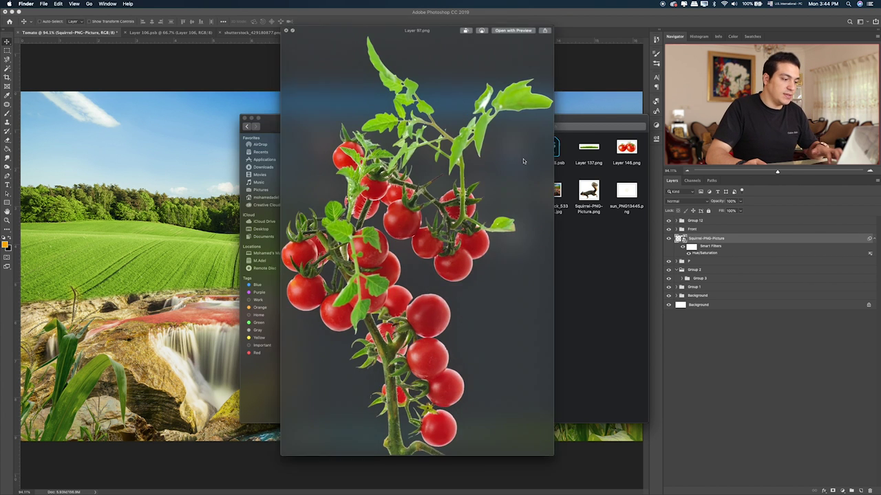
pyautogui.press('space')
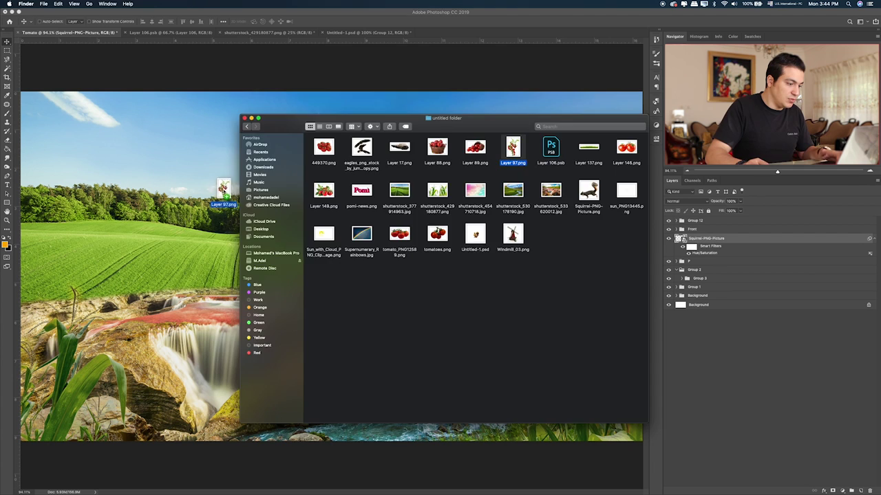
pyautogui.moveTo(513, 147); pyautogui.dragTo(224, 193)
pyautogui.hotkey('ctrl', 't')
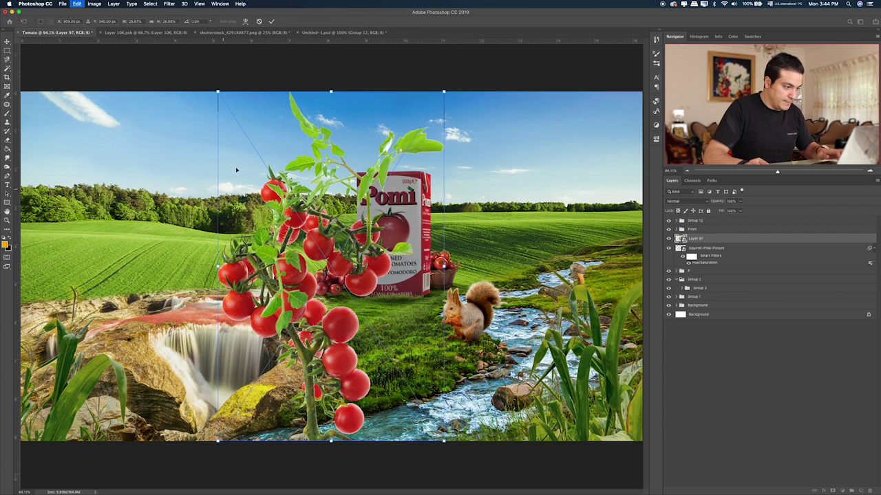
# Step: Shrink the tomato vine, set it beside the carton, and try it at different layer-stack positions
pyautogui.moveTo(444, 91); pyautogui.dragTo(320, 260)
pyautogui.moveTo(301, 304); pyautogui.dragTo(465, 127)
pyautogui.press('Return')
pyautogui.moveTo(718, 247); pyautogui.dragTo(728, 292)
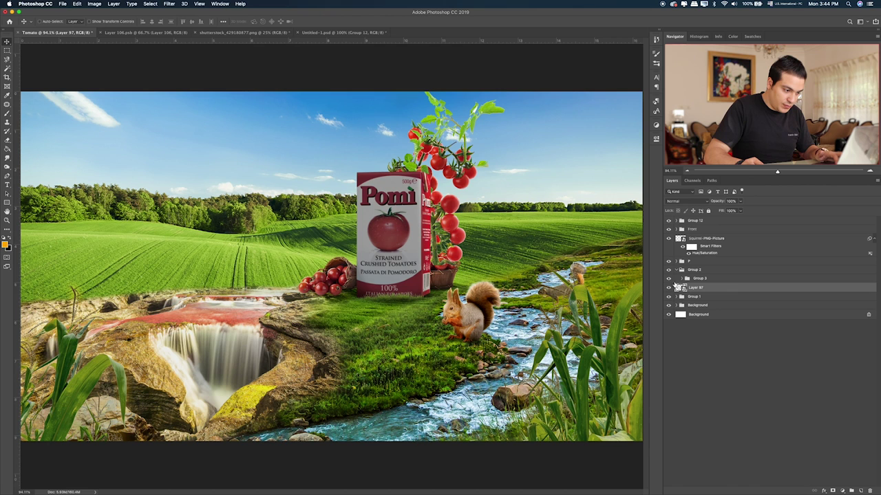
pyautogui.click(669, 271)
pyautogui.click(669, 271)
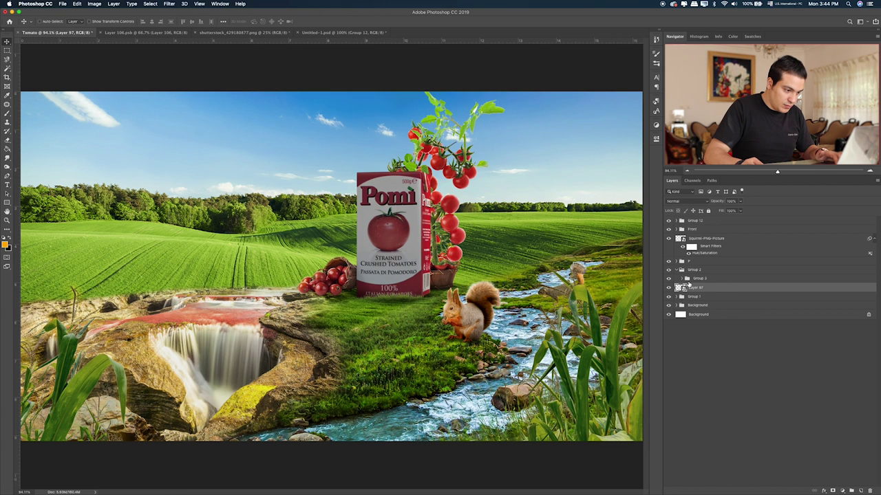
pyautogui.click(670, 279)
pyautogui.click(669, 280)
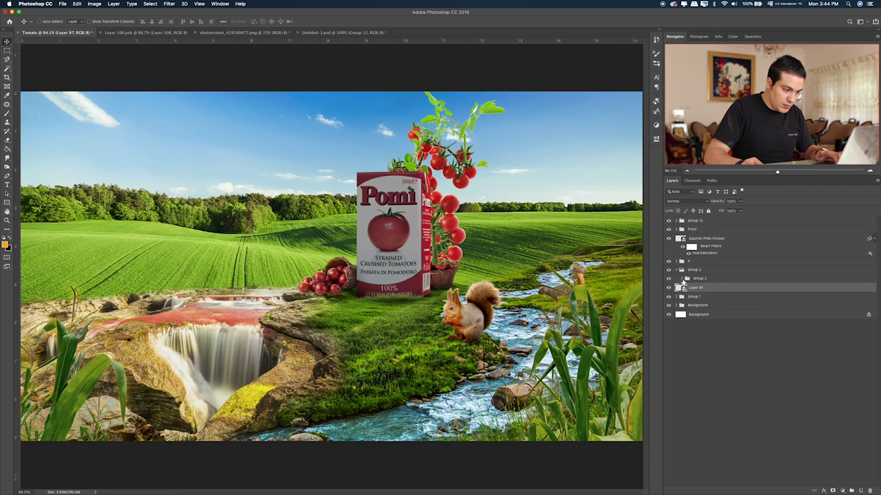
pyautogui.moveTo(689, 287); pyautogui.dragTo(689, 274)
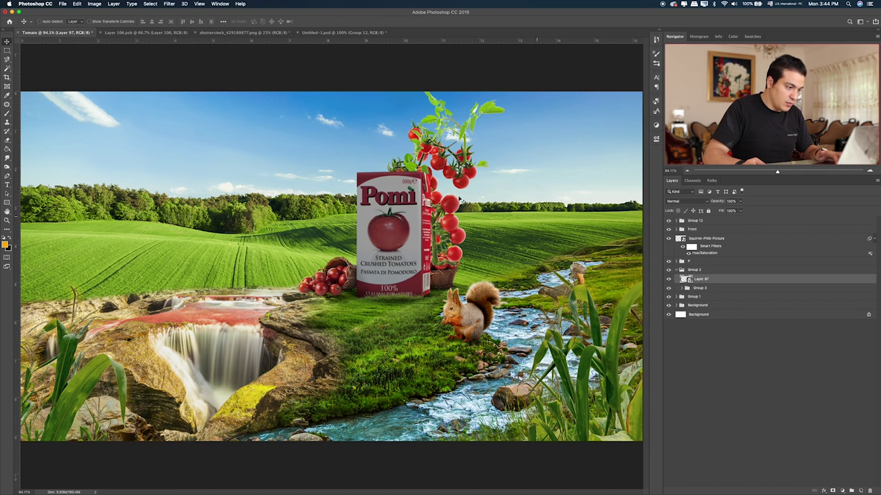
# Step: Move Layer 97 below Group 1 and rescale the vine behind the carton's left side
pyautogui.hotkey('ctrl', 't')
pyautogui.moveTo(502, 97); pyautogui.dragTo(518, 93)
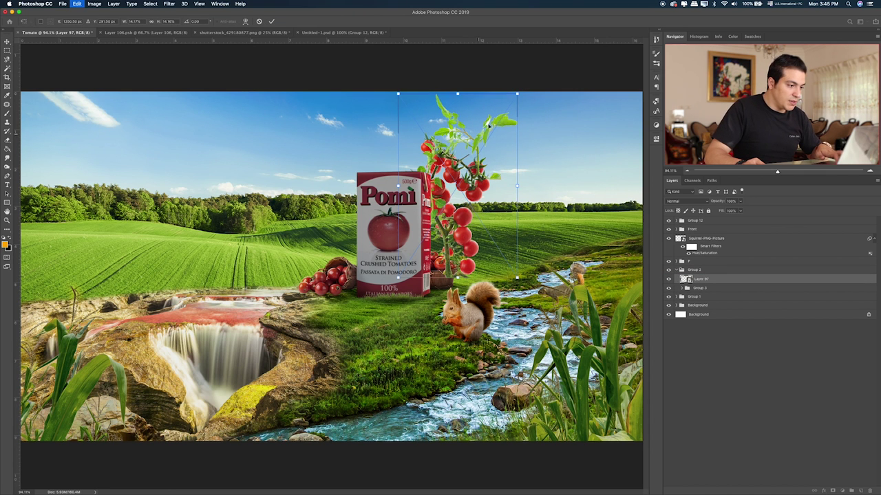
pyautogui.moveTo(518, 93); pyautogui.dragTo(490, 146)
pyautogui.press('Return')
pyautogui.moveTo(696, 285); pyautogui.dragTo(693, 300)
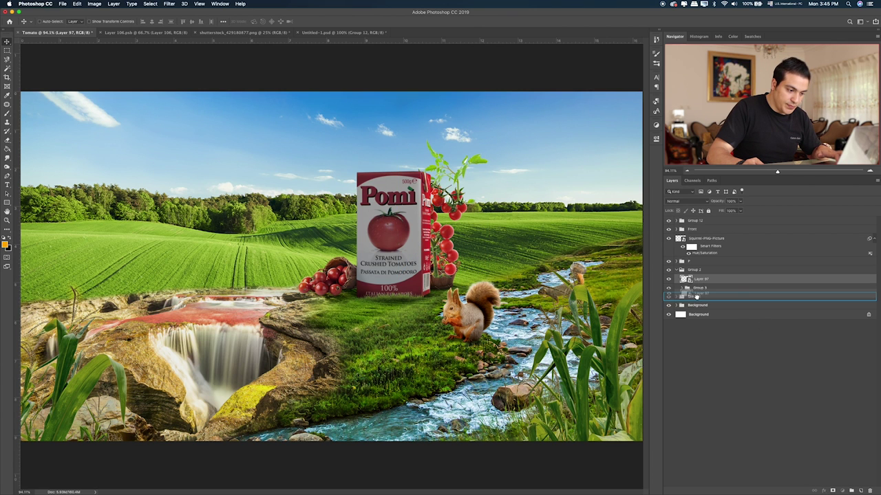
pyautogui.moveTo(465, 249); pyautogui.dragTo(456, 243)
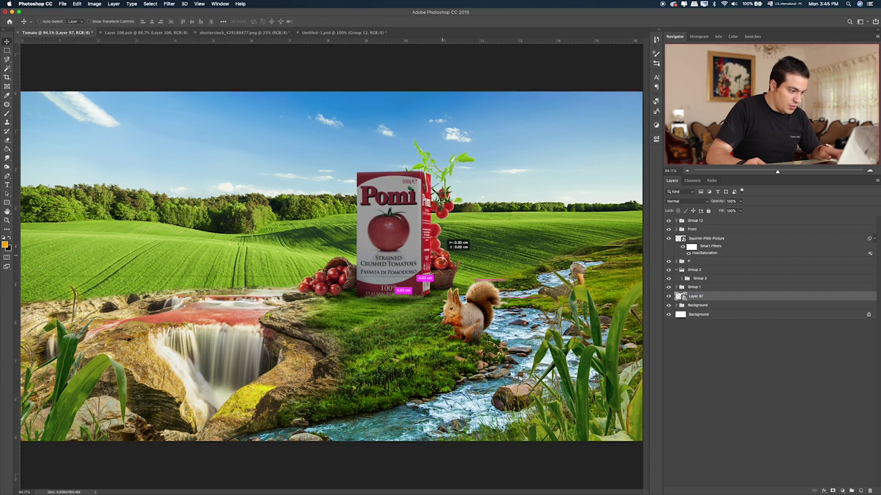
pyautogui.hotkey('ctrl', 't')
pyautogui.moveTo(480, 136); pyautogui.dragTo(496, 128)
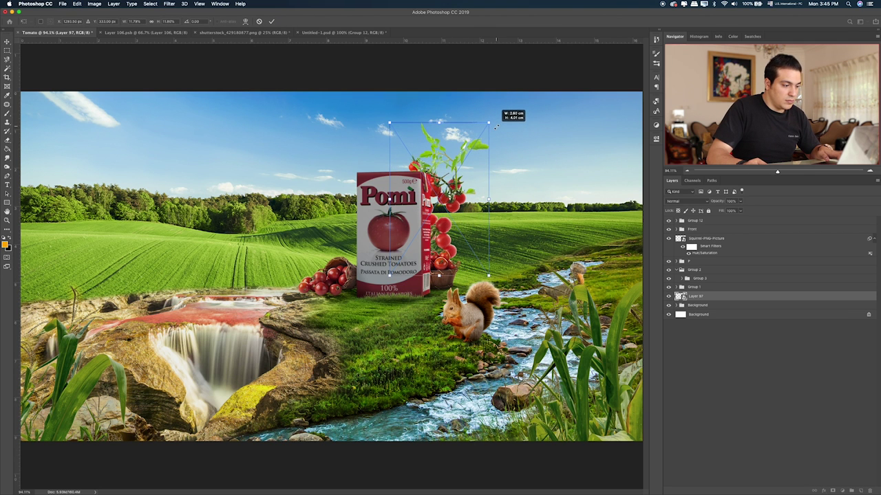
pyautogui.moveTo(463, 182); pyautogui.dragTo(388, 181)
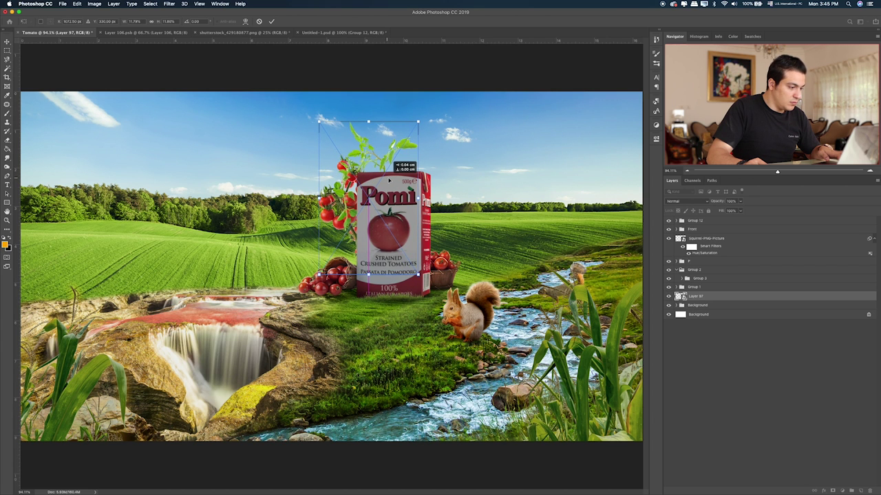
pyautogui.press('Return')
pyautogui.hotkey('ctrl', 'u')
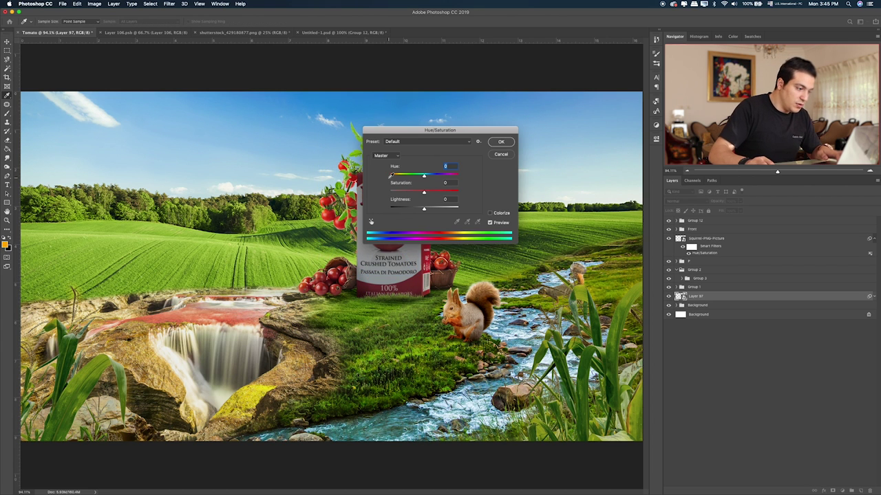
# Step: Apply Hue/Saturation to the vine: saturation -12, lightness -13, hue +7
pyautogui.moveTo(418, 191); pyautogui.dragTo(414, 193)
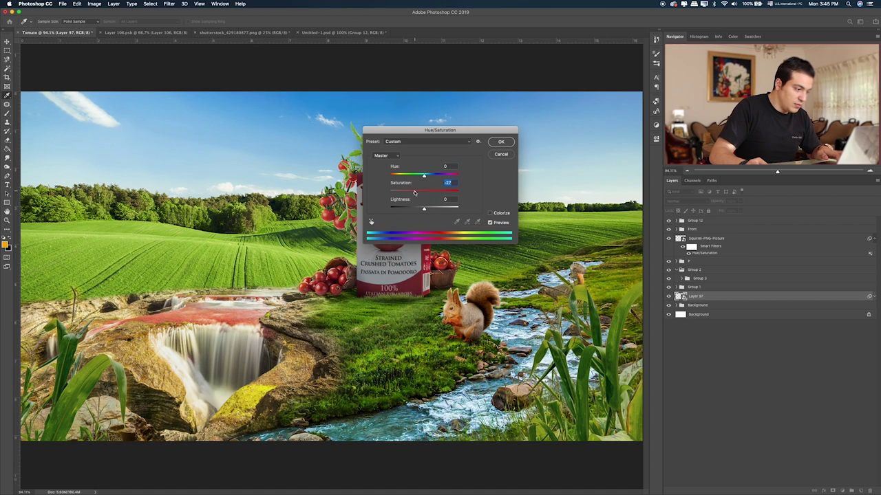
pyautogui.moveTo(419, 133); pyautogui.dragTo(501, 133)
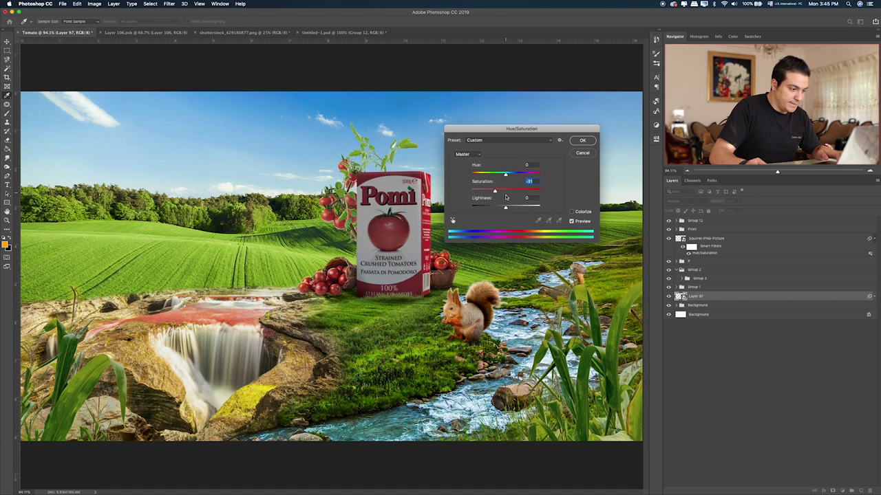
pyautogui.moveTo(504, 208); pyautogui.dragTo(501, 209)
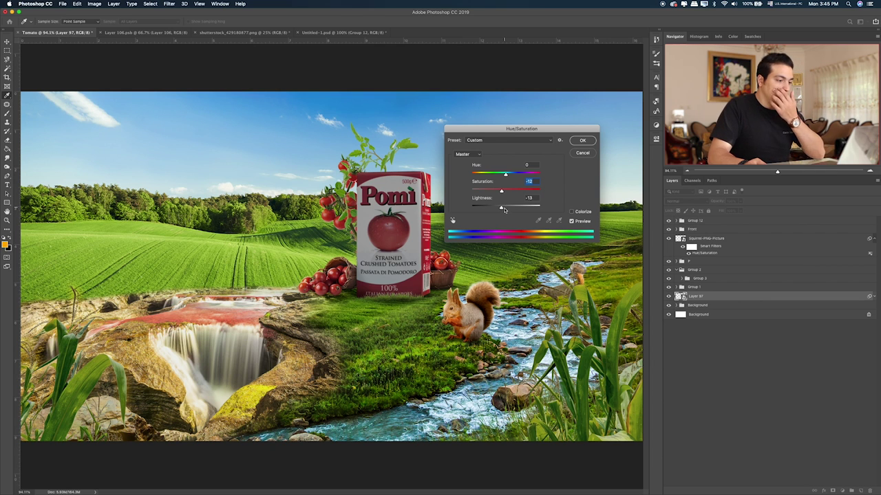
pyautogui.moveTo(506, 177); pyautogui.dragTo(509, 176)
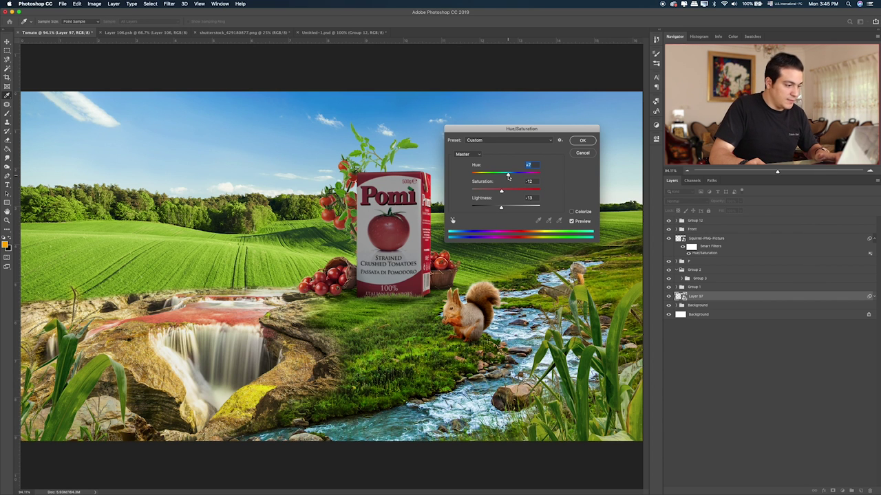
pyautogui.click(578, 141)
# Step: Nudge the vine further left behind the carton and compare with a layer hidden
pyautogui.press('v')
pyautogui.moveTo(369, 177)
pyautogui.mouseDown()
pyautogui.moveTo(446, 172)
pyautogui.moveTo(363, 177)
pyautogui.mouseUp()
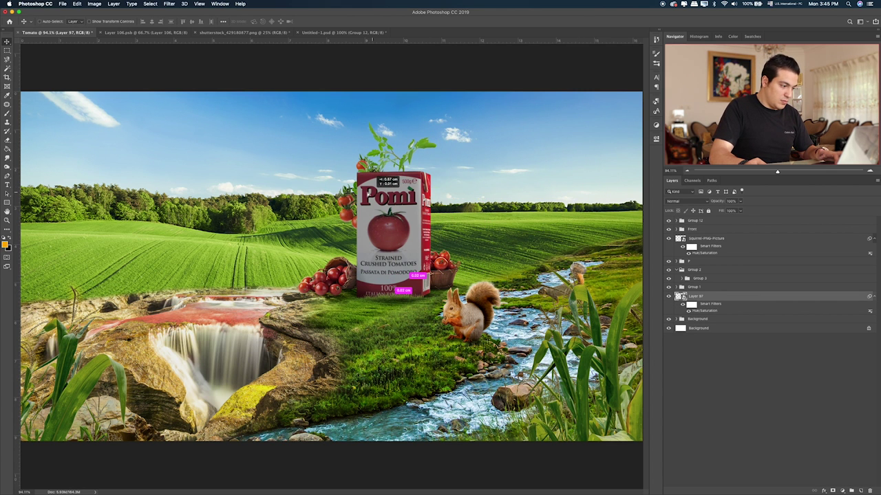
pyautogui.moveTo(364, 176); pyautogui.dragTo(350, 177)
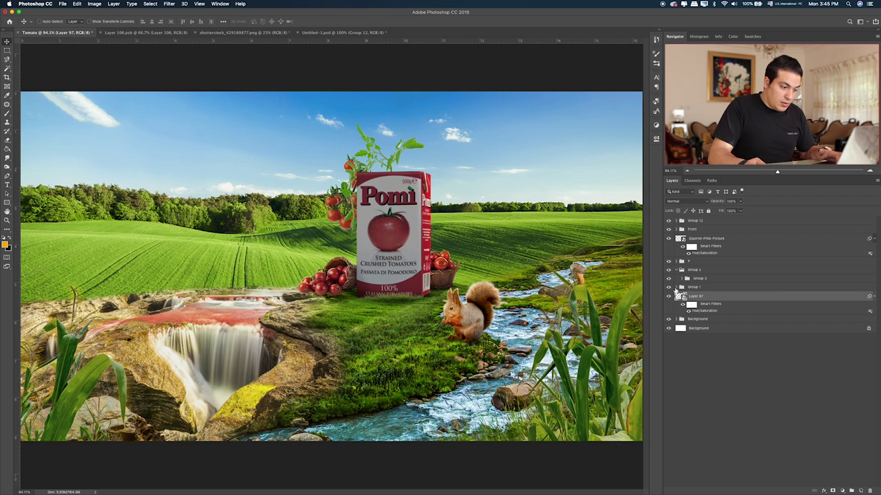
pyautogui.click(668, 287)
pyautogui.click(668, 287)
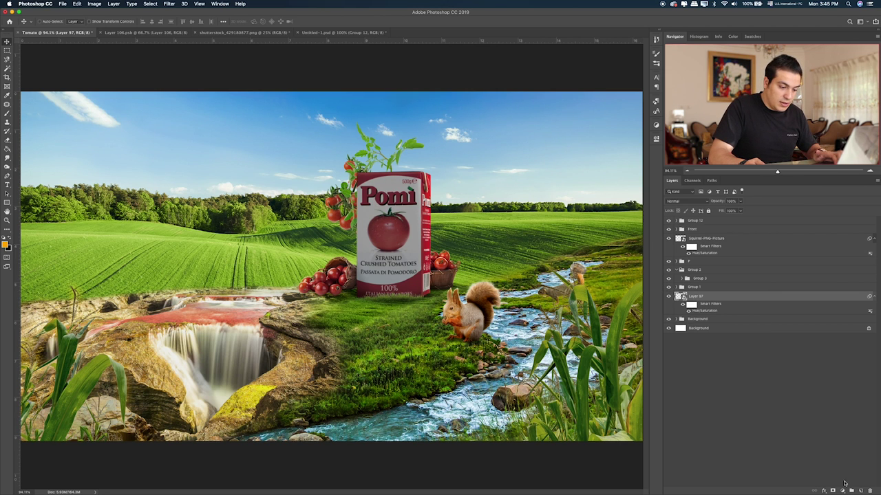
pyautogui.doubleClick(755, 300)
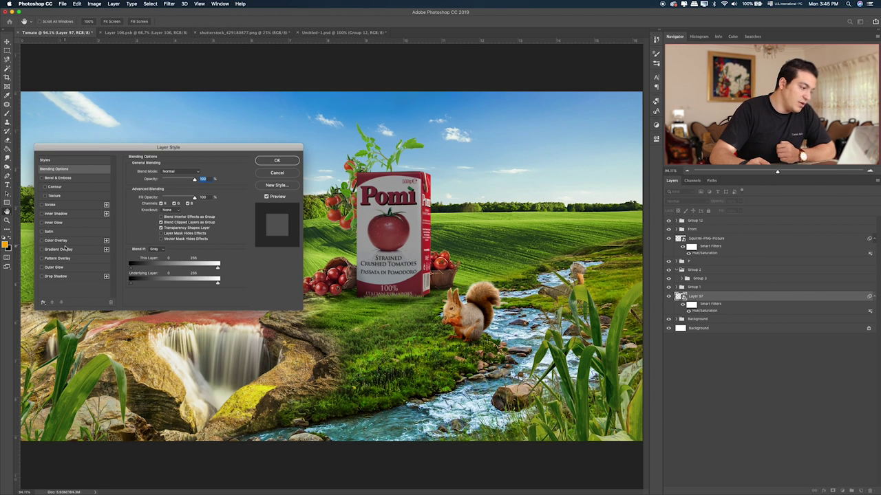
# Step: Give the vine an orange outer glow of size 13 and split it onto its own layer
pyautogui.click(42, 267)
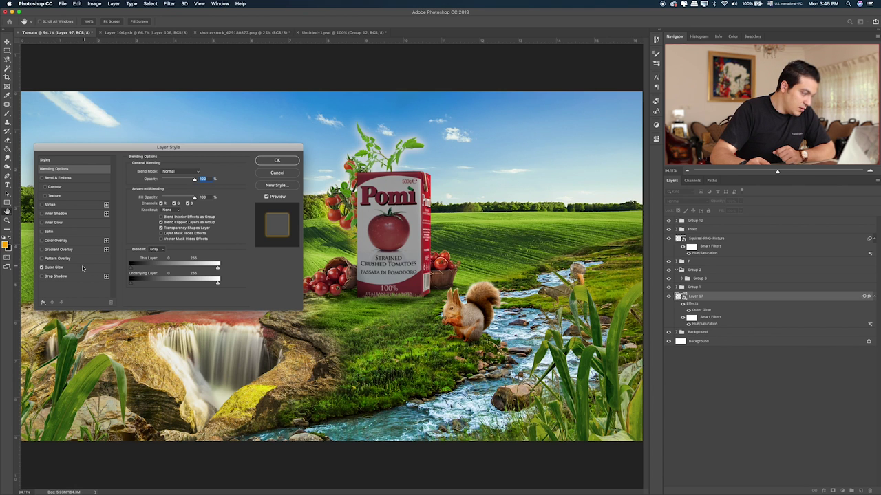
pyautogui.click(83, 268)
pyautogui.moveTo(171, 180); pyautogui.dragTo(164, 181)
pyautogui.moveTo(158, 231); pyautogui.dragTo(157, 233)
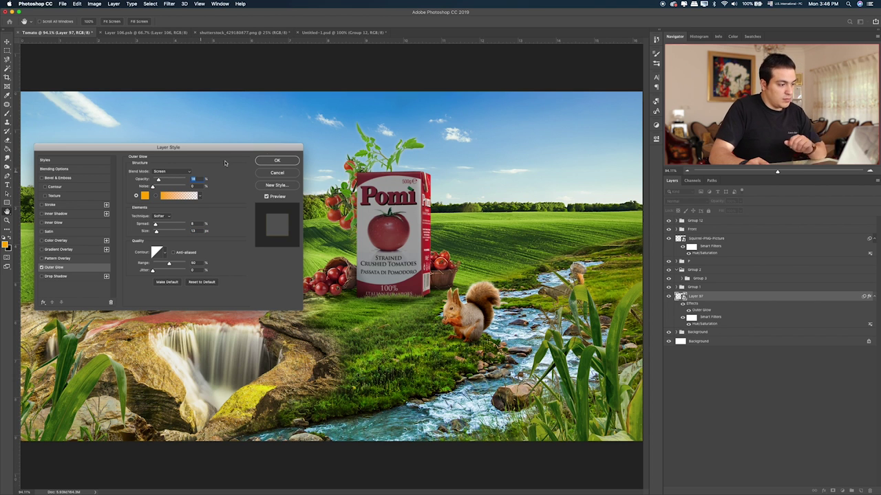
pyautogui.press('Return')
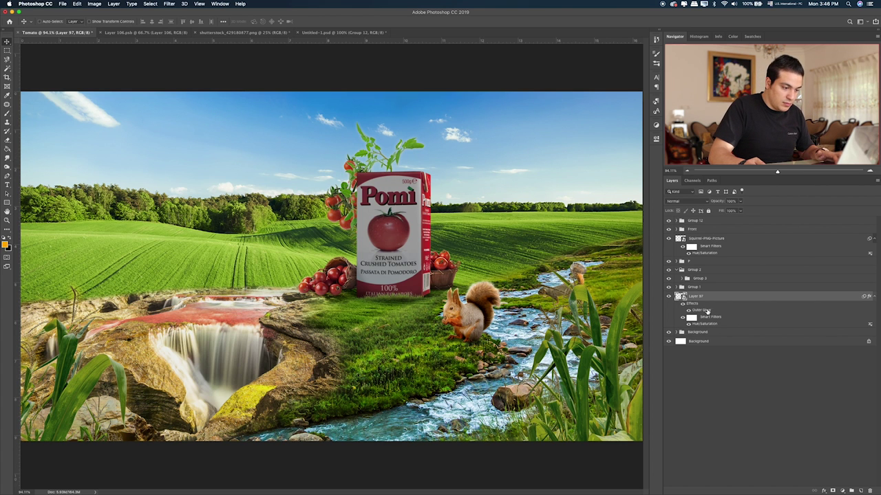
pyautogui.rightClick(706, 311)
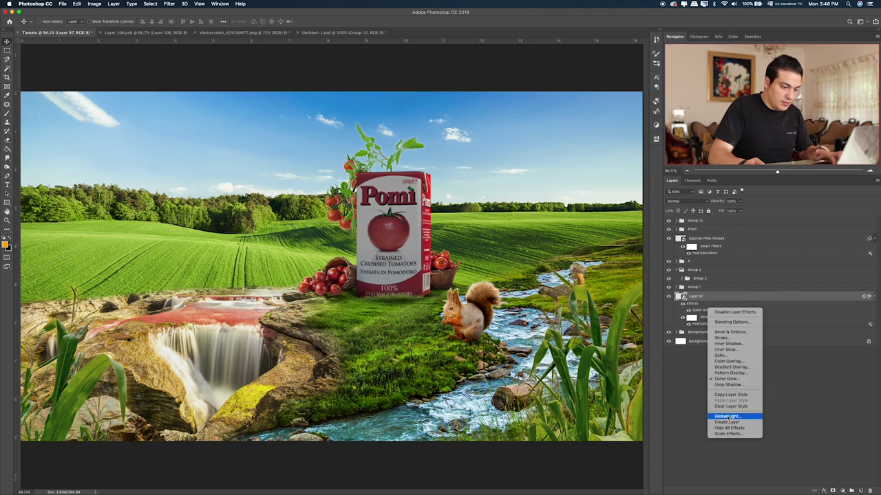
pyautogui.click(729, 422)
pyautogui.press('b')
# Step: Add a new layer clipped to Layer 97 and reset colours to default black and white
pyautogui.click(690, 303)
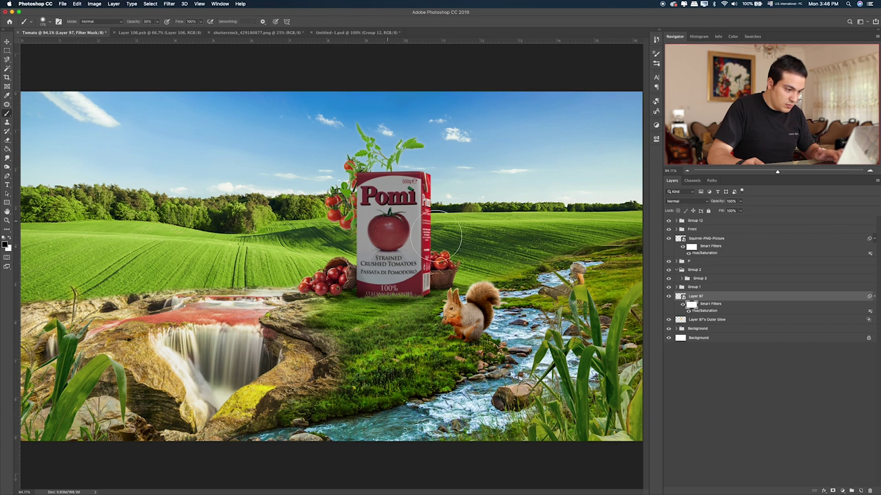
pyautogui.press('e')
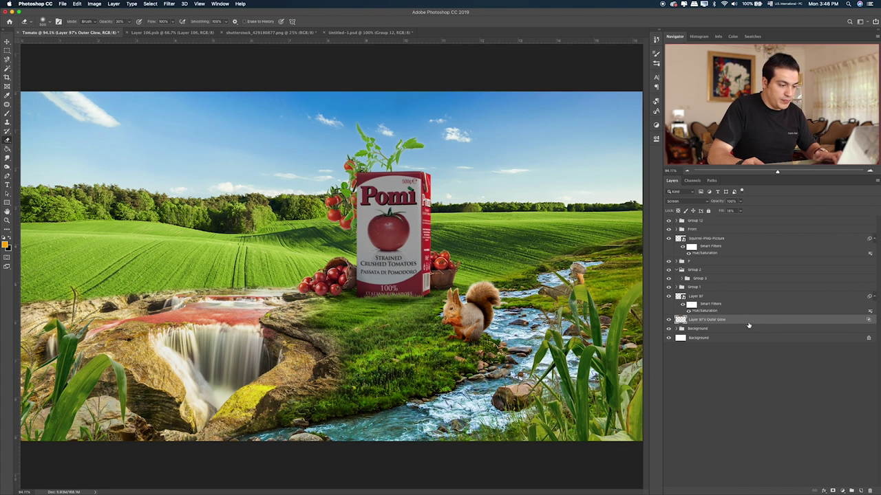
pyautogui.click(727, 305)
pyautogui.click(860, 490)
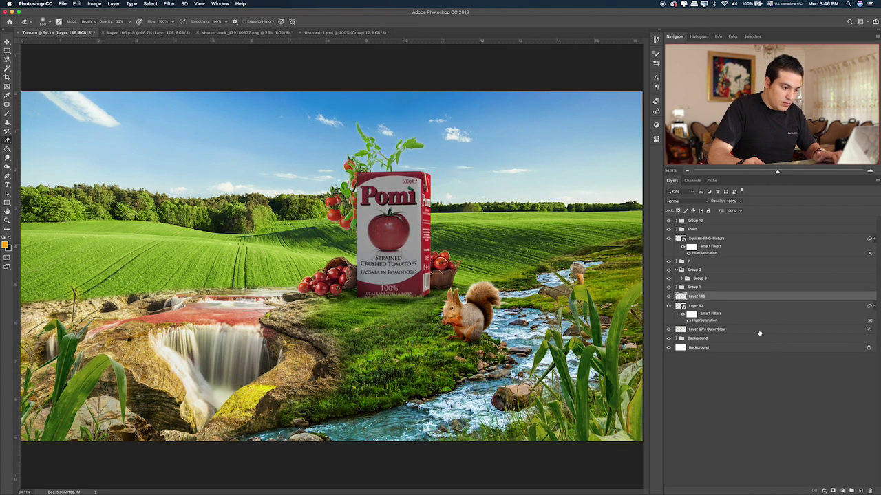
pyautogui.keyDown('alt'); pyautogui.click(721, 300); pyautogui.keyUp('alt')
pyautogui.press('b')
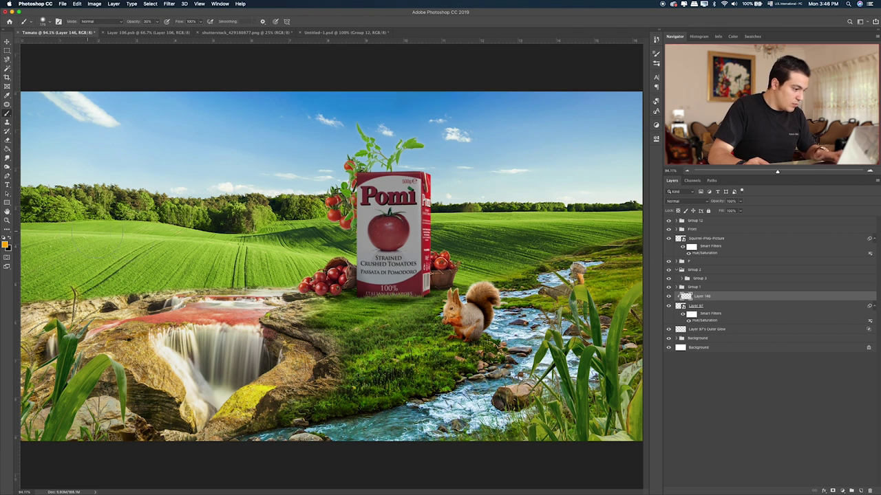
pyautogui.press('d')
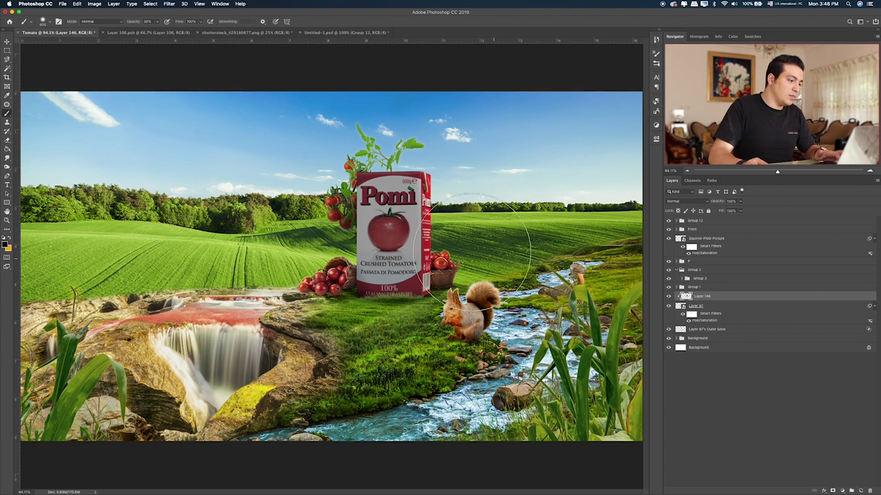
# Step: Set the clipped layer's blend mode to Overlay
pyautogui.press('v')
pyautogui.hotkey('shift', 'alt', 'm')
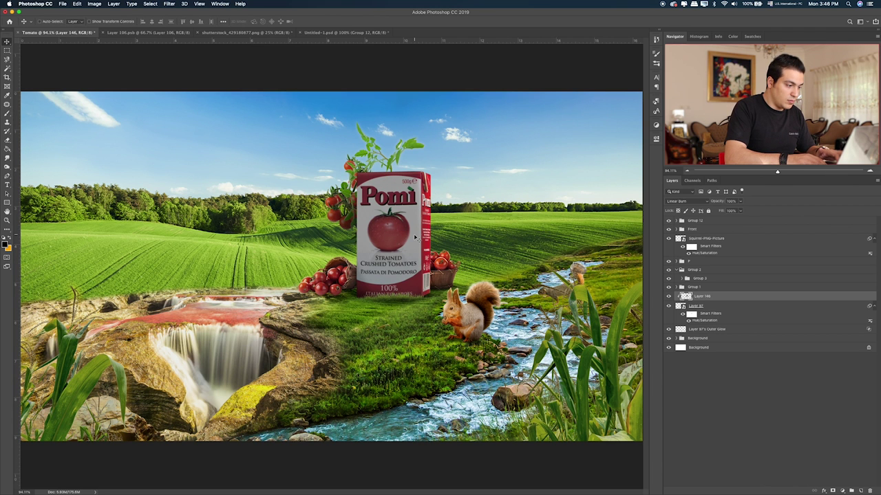
pyautogui.hotkey('shift', 'alt', 's')
pyautogui.hotkey('shift', 'alt', 'o')
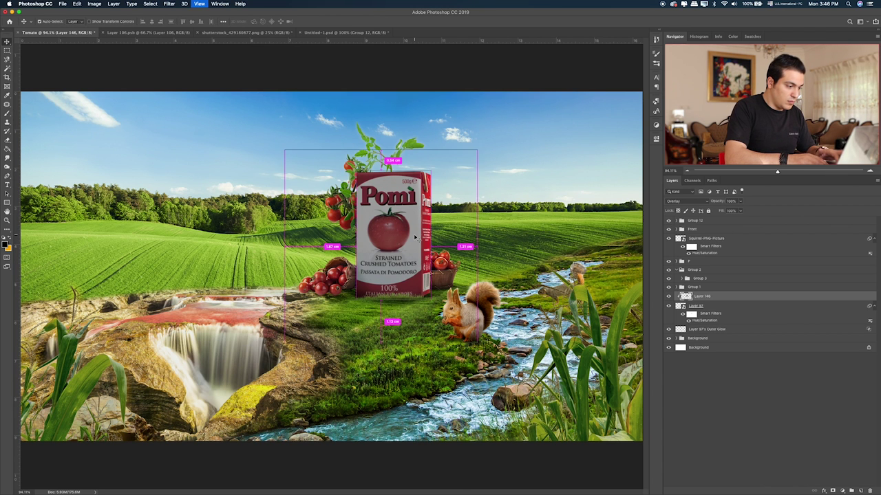
pyautogui.hotkey('ctrl', '+')
pyautogui.hotkey('ctrl', '+')
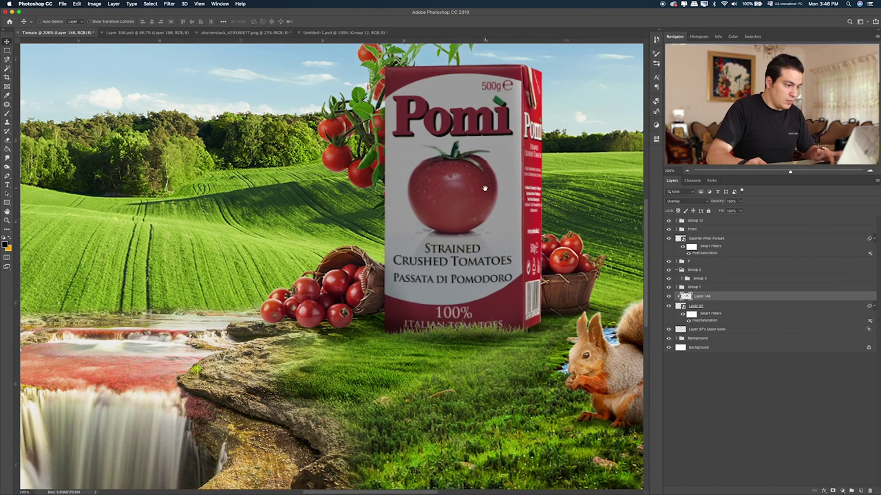
# Step: Reopen Layer 1's Hue/Saturation smart filter and raise lightness to -22 (hue +1, saturation -38)
pyautogui.moveTo(484, 187); pyautogui.dragTo(436, 231)
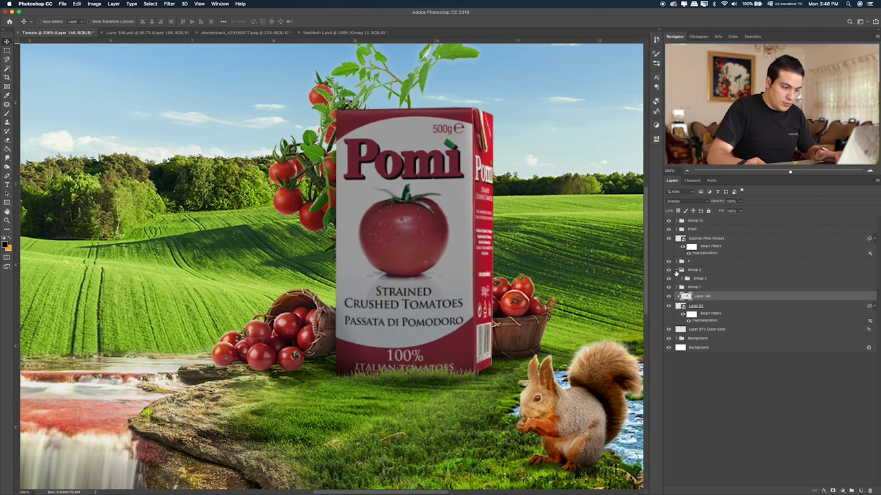
pyautogui.click(676, 264)
pyautogui.click(715, 276)
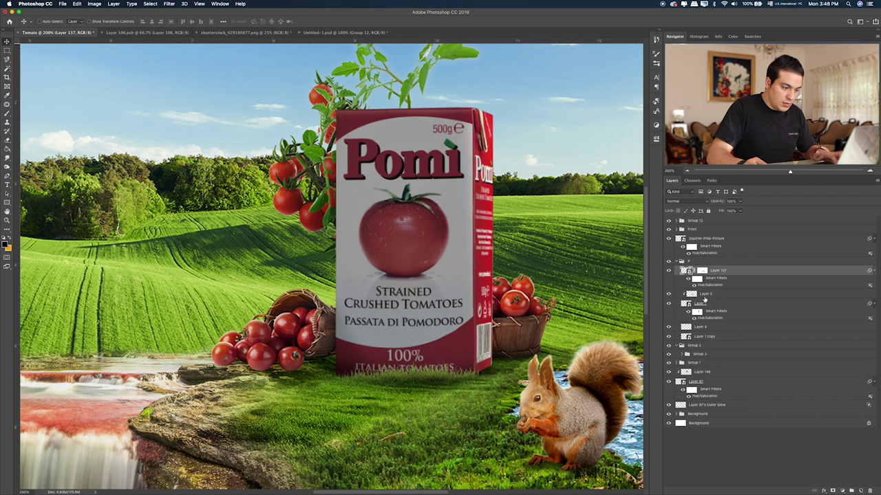
pyautogui.click(667, 305)
pyautogui.click(668, 305)
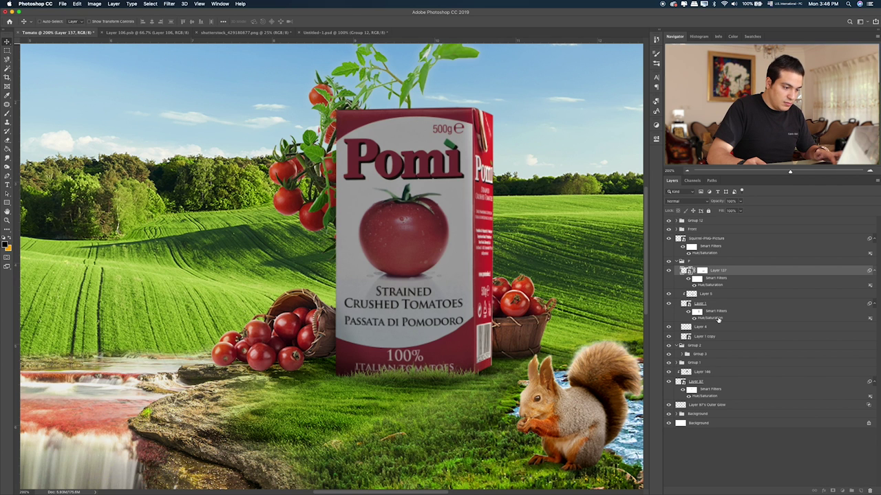
pyautogui.doubleClick(718, 319)
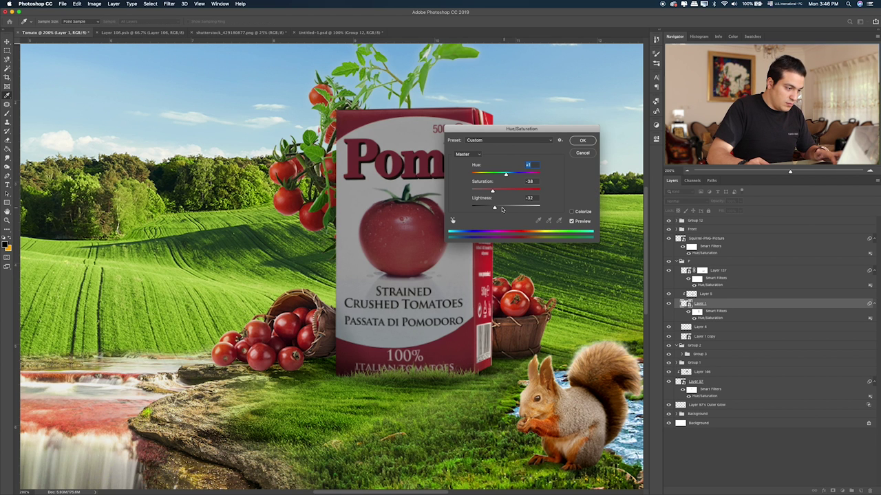
pyautogui.moveTo(498, 209); pyautogui.dragTo(499, 209)
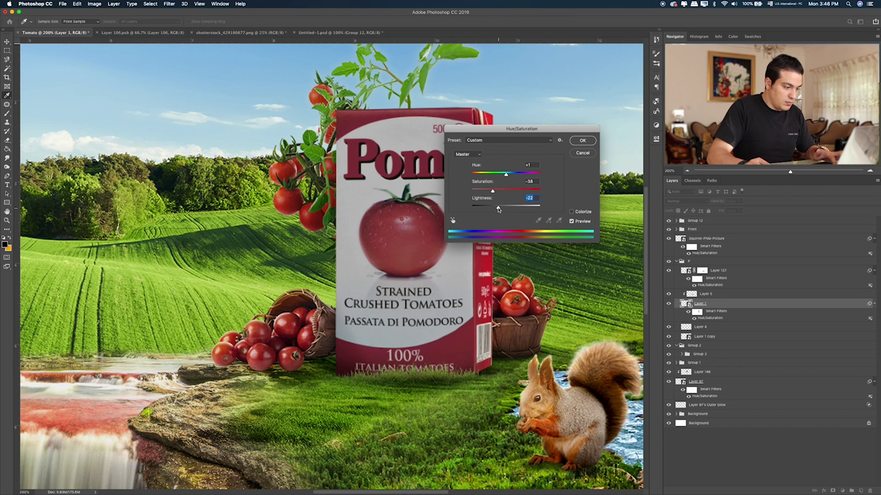
pyautogui.click(583, 141)
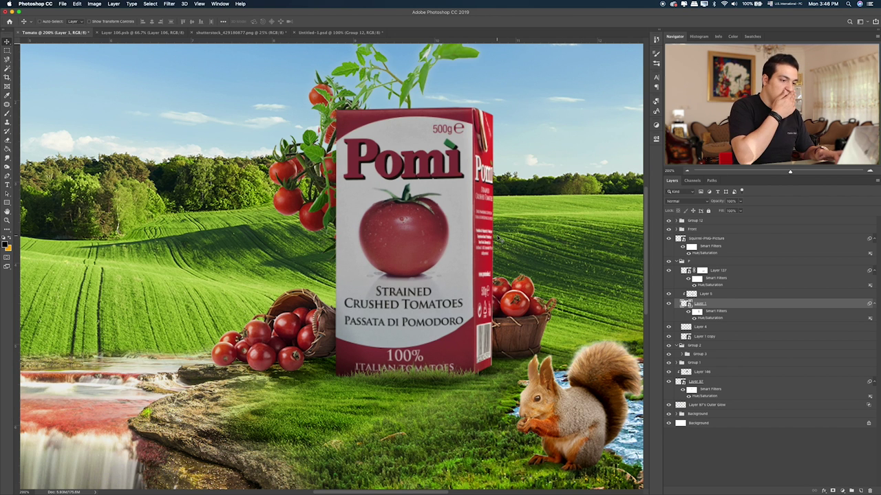
# Step: Fit the composition on screen, compare the vine hidden and shown, and add a layer above Layer 97
pyautogui.hotkey('ctrl', '0')
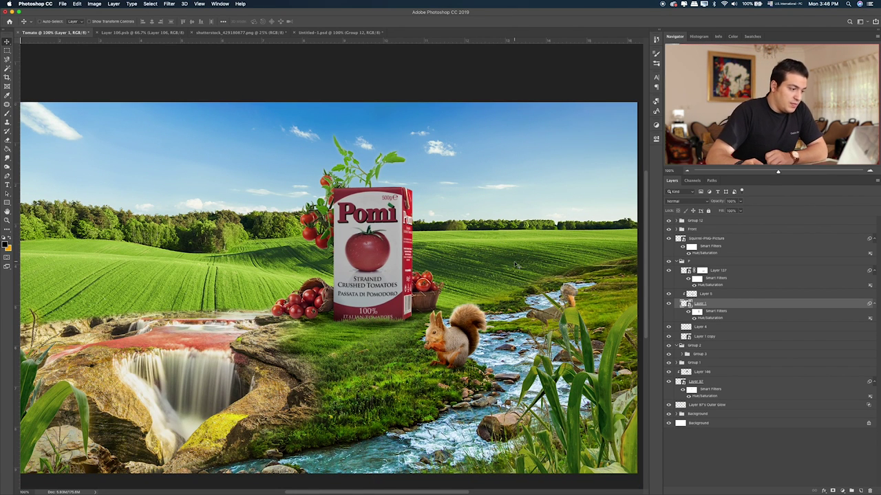
pyautogui.click(668, 382)
pyautogui.click(668, 382)
pyautogui.click(713, 383)
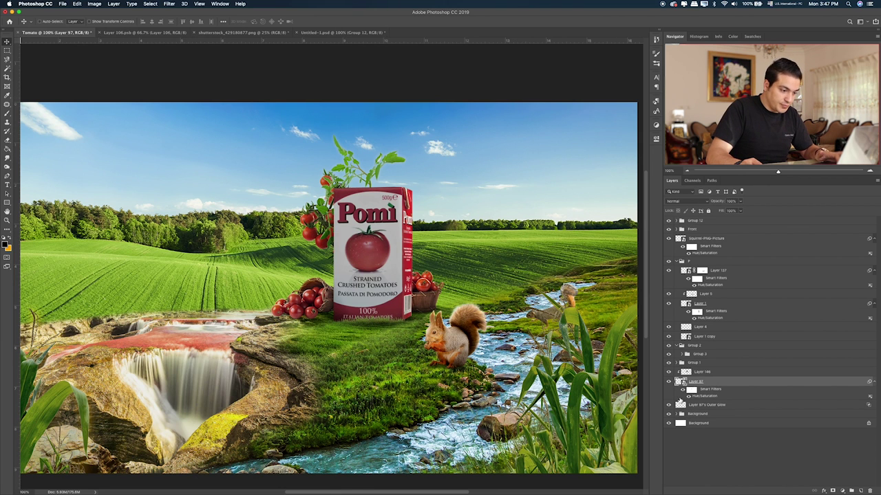
pyautogui.click(707, 405)
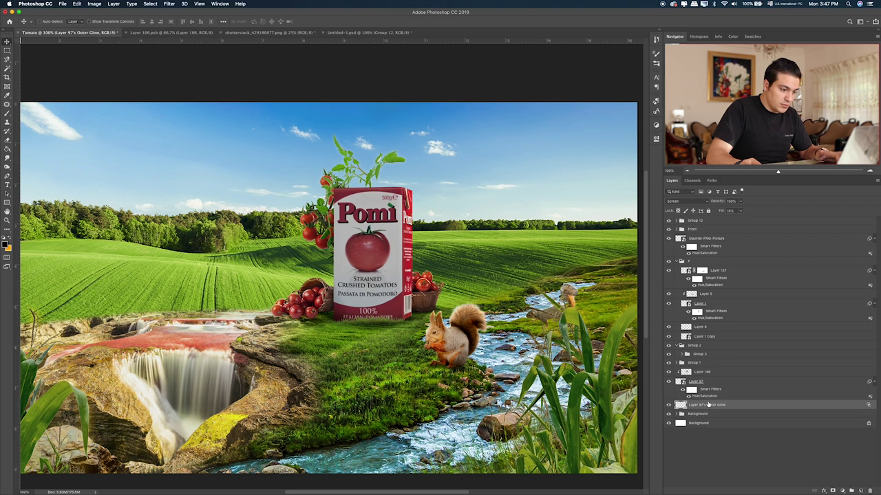
pyautogui.click(717, 390)
pyautogui.click(857, 491)
# Step: Paint yellow-orange over the vine's leaves on the new layer and set it to Soft Light
pyautogui.press('b')
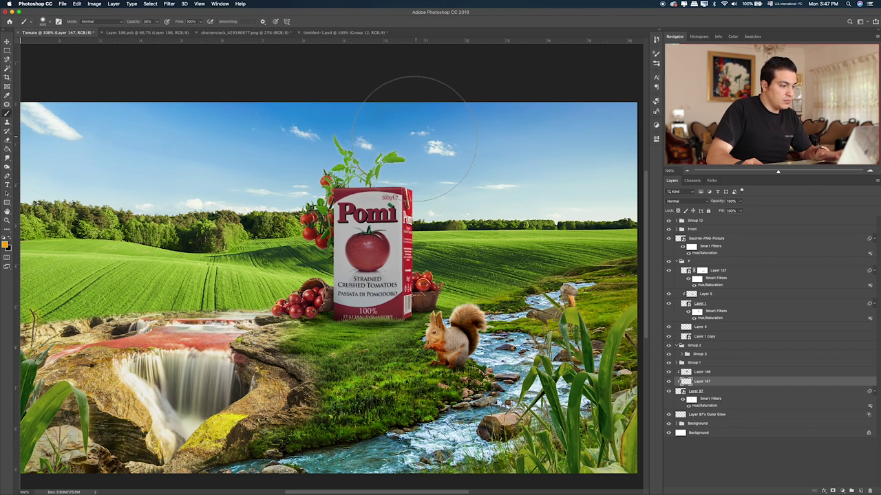
pyautogui.moveTo(364, 152); pyautogui.dragTo(403, 159)
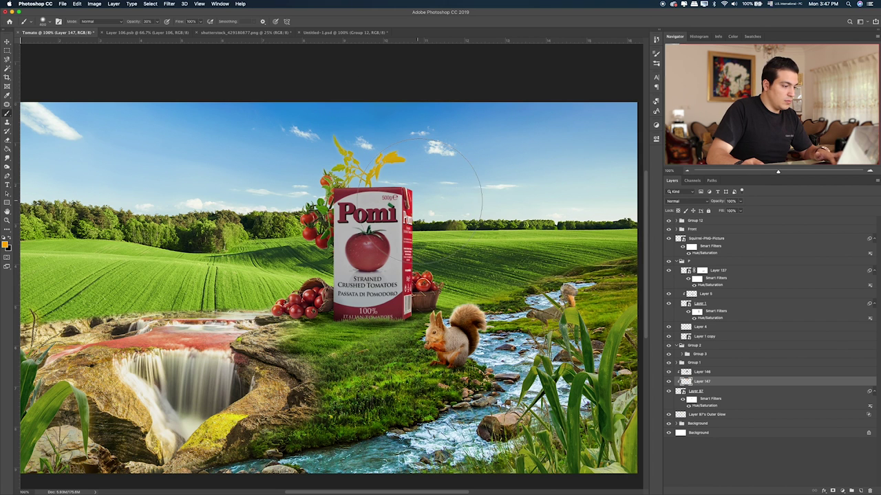
pyautogui.press('v')
pyautogui.hotkey('shift', 'alt', 'b')
pyautogui.hotkey('shift', '+')
pyautogui.hotkey('shift', '+')
pyautogui.hotkey('shift', '+')
pyautogui.hotkey('shift', '+')
pyautogui.hotkey('shift', '+')
pyautogui.hotkey('shift', '+')
pyautogui.hotkey('shift', '+')
pyautogui.hotkey('shift', '+')
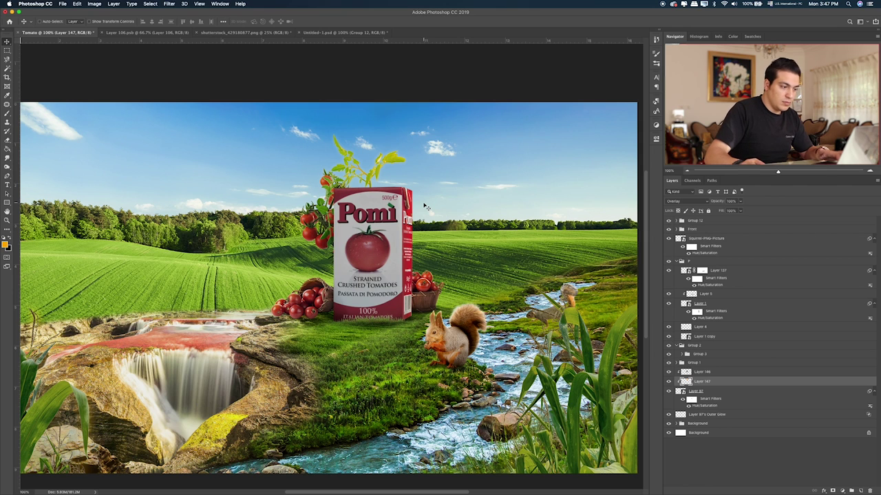
pyautogui.click(679, 201)
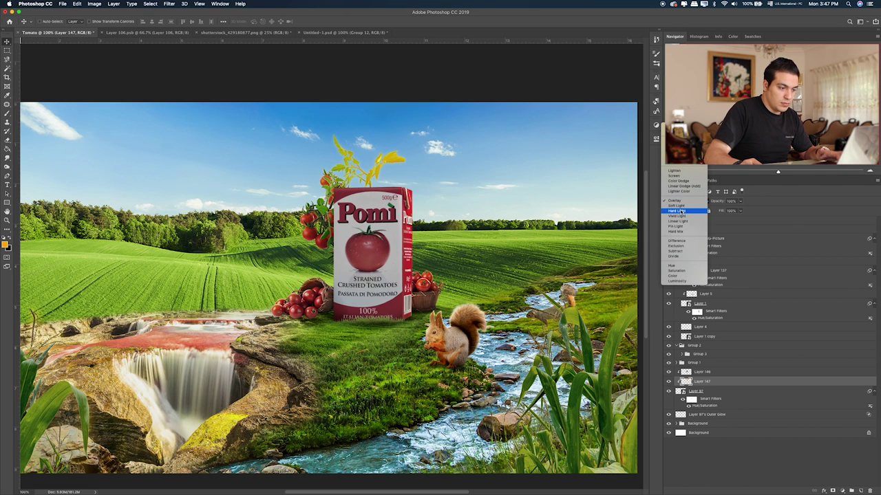
pyautogui.click(681, 207)
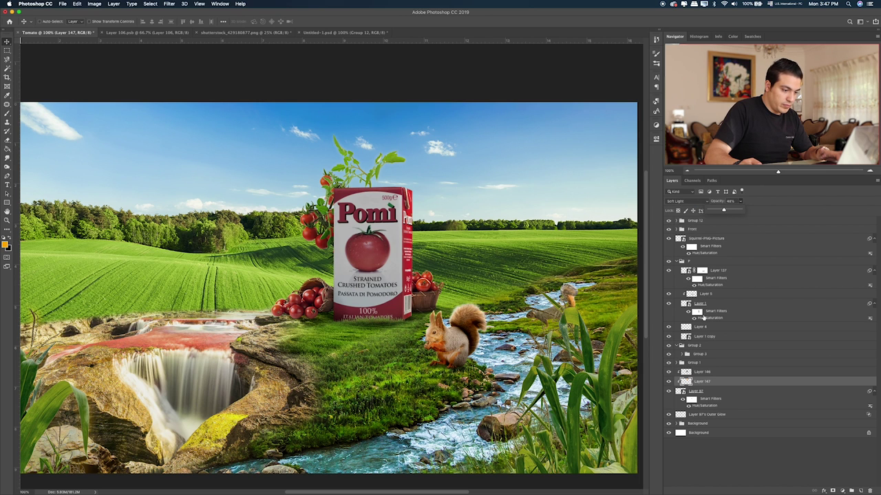
pyautogui.click(708, 415)
pyautogui.press('e')
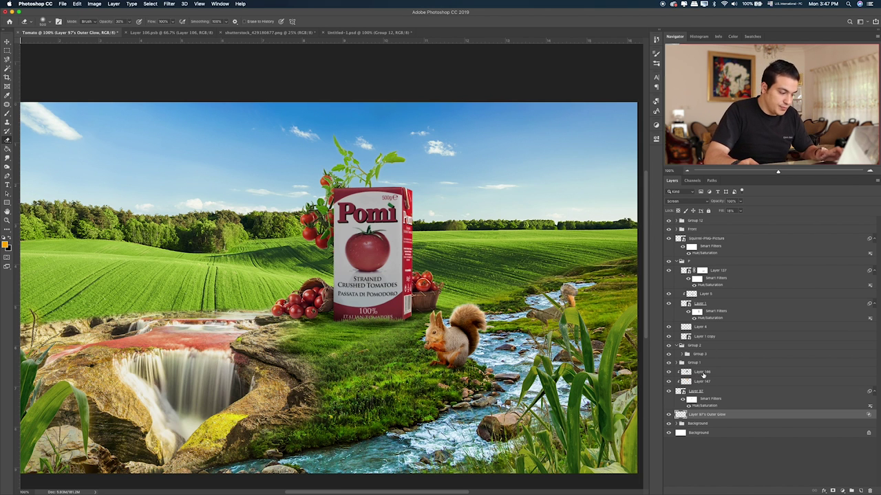
# Step: Group the plant layers and name the group Tree
pyautogui.keyDown('shift'); pyautogui.click(702, 374); pyautogui.keyUp('shift')
pyautogui.hotkey('ctrl', 'g')
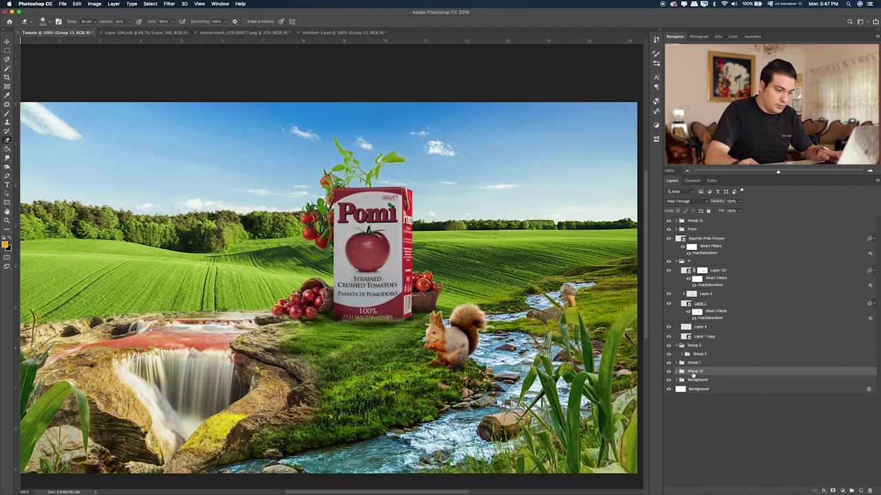
pyautogui.doubleClick(693, 371)
pyautogui.write('Tree')
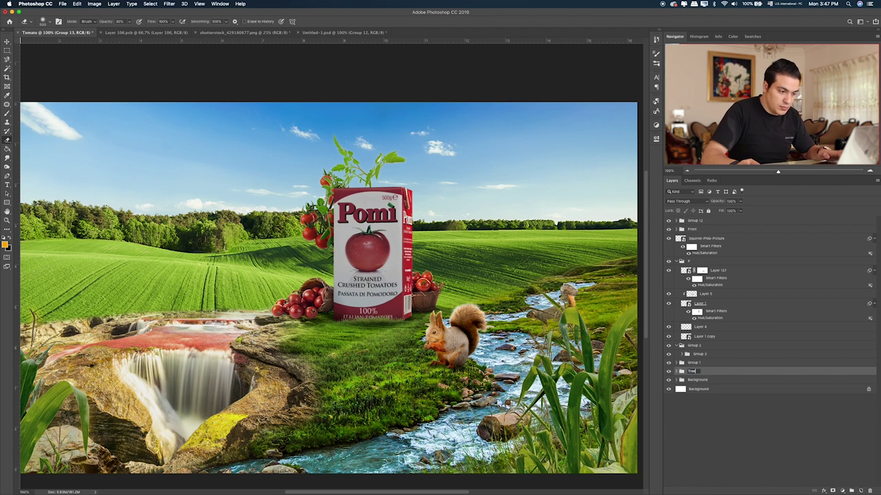
pyautogui.press('Return')
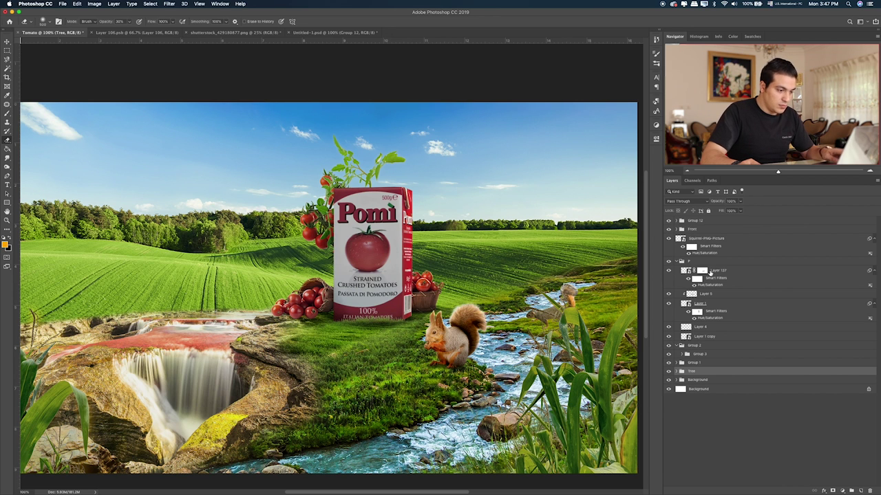
# Step: Widen the carton's shadow (Layer 137) to about 122% and reposition it under the carton
pyautogui.click(710, 274)
pyautogui.hotkey('ctrl', 't')
pyautogui.moveTo(417, 314); pyautogui.dragTo(428, 314)
pyautogui.press('Return')
pyautogui.moveTo(375, 325); pyautogui.dragTo(387, 330)
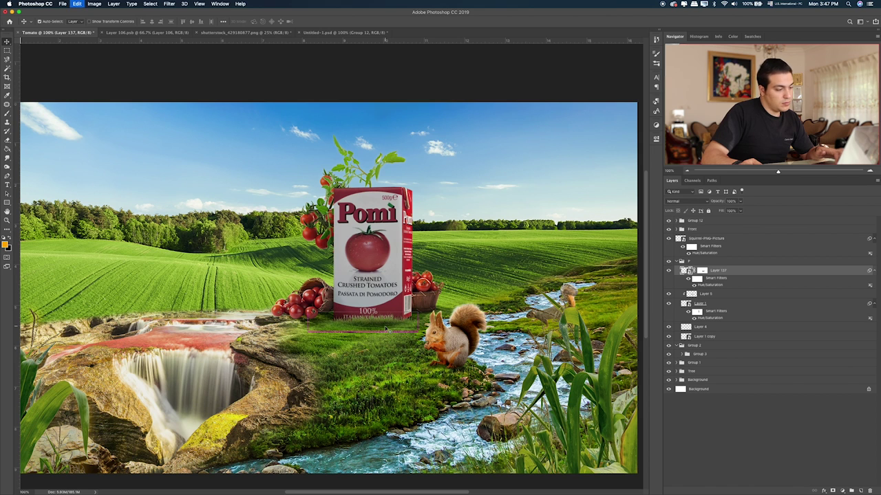
pyautogui.hotkey('ctrl', 'z')
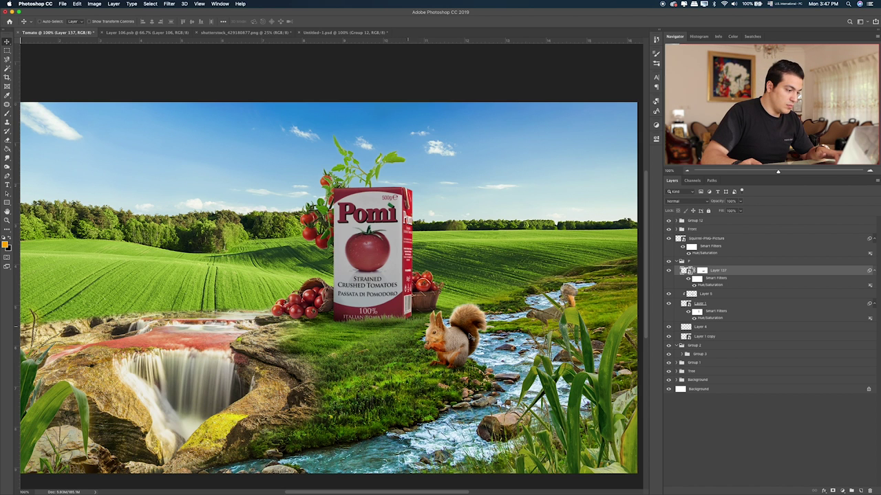
pyautogui.moveTo(473, 336); pyautogui.dragTo(388, 342)
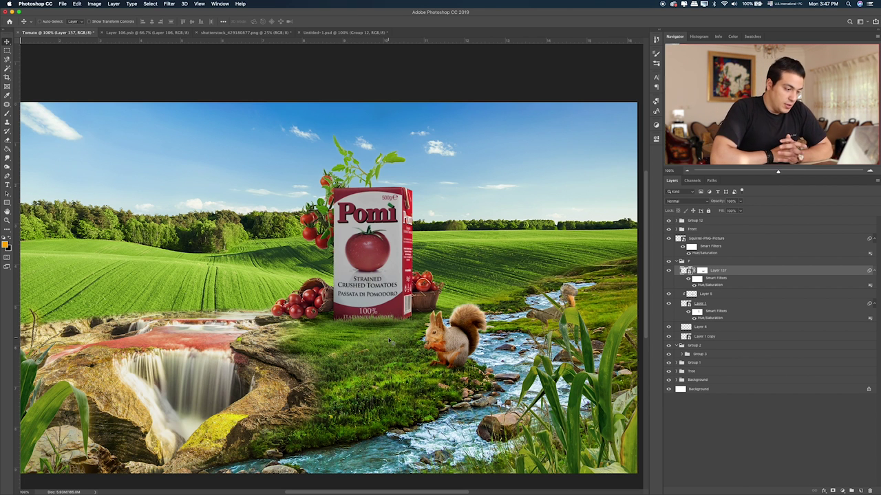
pyautogui.press('super+Tab')
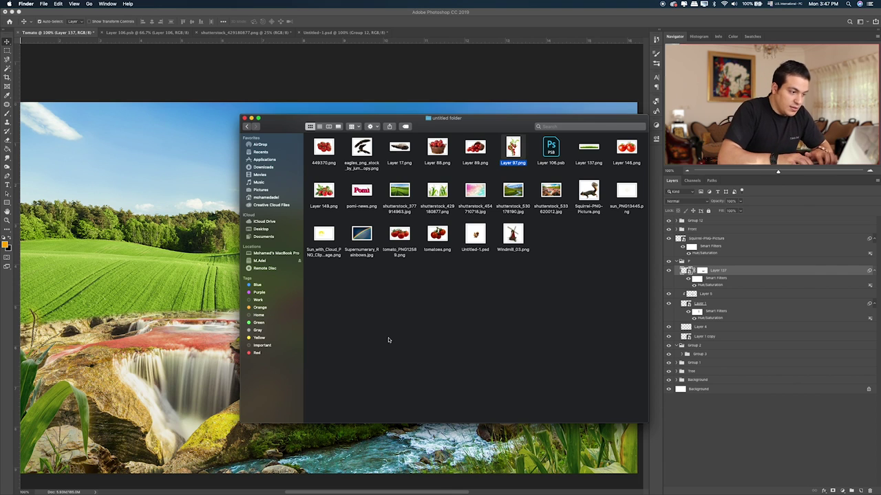
# Step: Quick Look the windmill photos 09.jpg and 08.jpg in the Pomi folder
pyautogui.press('super+Up')
pyautogui.press('Right')
pyautogui.press('Right')
pyautogui.press('Left')
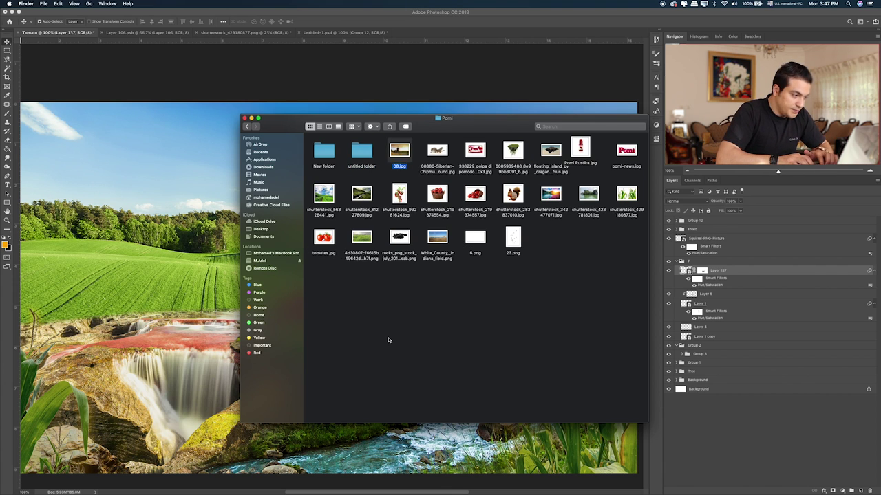
pyautogui.press('space')
pyautogui.press('Left')
pyautogui.press('space')
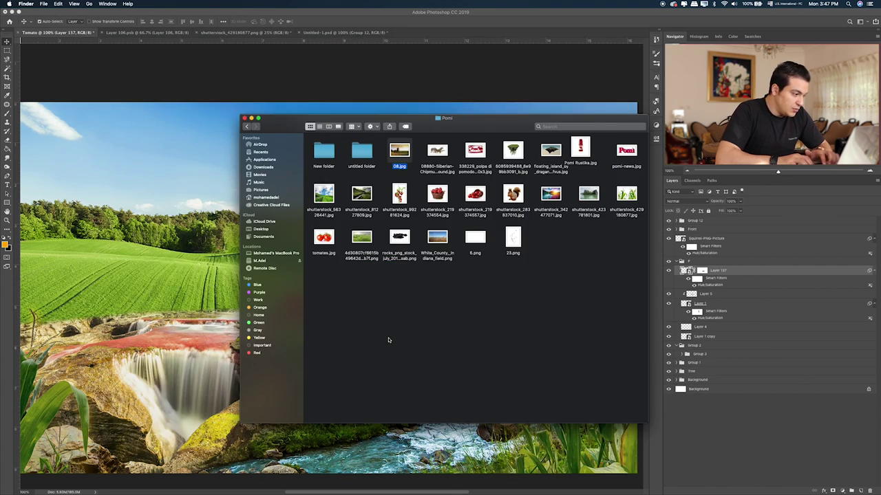
pyautogui.press('space')
pyautogui.press('space')
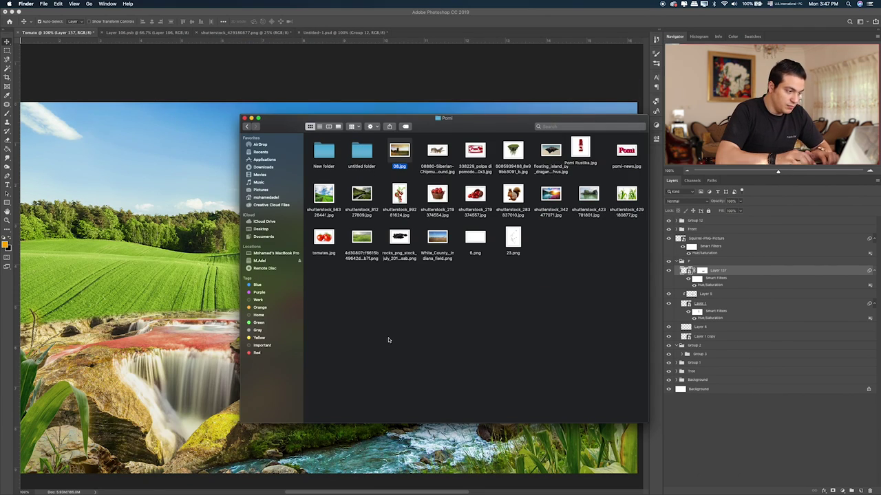
# Step: Back in Photoshop, select the Background group and expand its layers
pyautogui.click(682, 426)
pyautogui.click(678, 381)
pyautogui.click(679, 380)
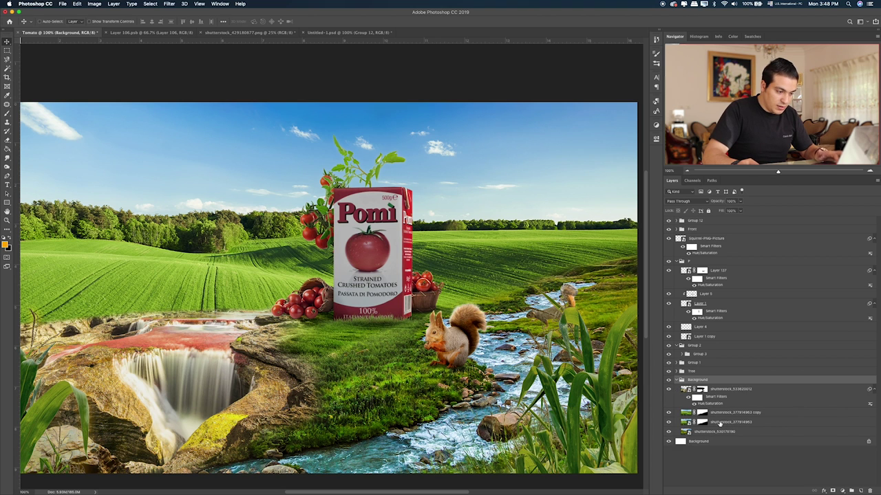
# Step: Toggle layer visibility to identify the sky and field layers, then select shutterstock_377914863 copy
pyautogui.click(668, 431)
pyautogui.click(668, 431)
pyautogui.click(672, 422)
pyautogui.click(672, 421)
pyautogui.click(671, 412)
pyautogui.click(670, 412)
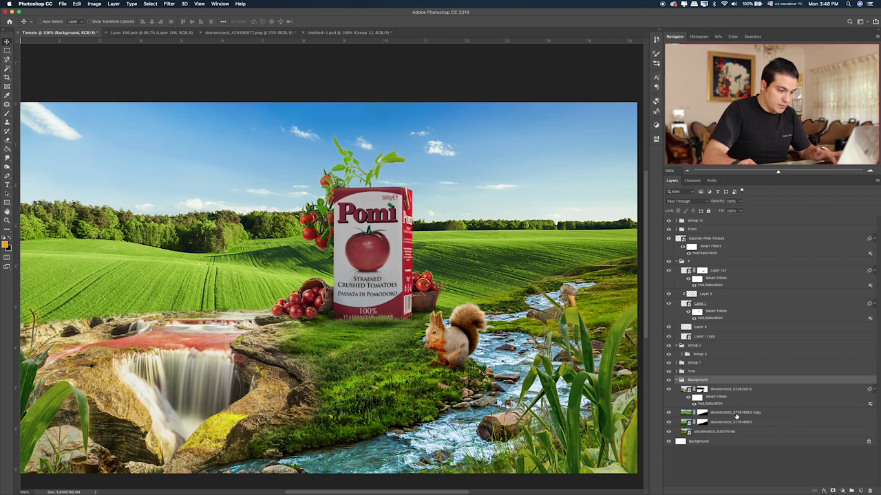
pyautogui.click(690, 412)
# Step: Compare the waterfall and field layers by toggling visibility, then bring up Hue/Saturation (Cmd+U)
pyautogui.click(667, 389)
pyautogui.click(667, 390)
pyautogui.click(671, 412)
pyautogui.click(669, 422)
pyautogui.click(669, 421)
pyautogui.click(670, 412)
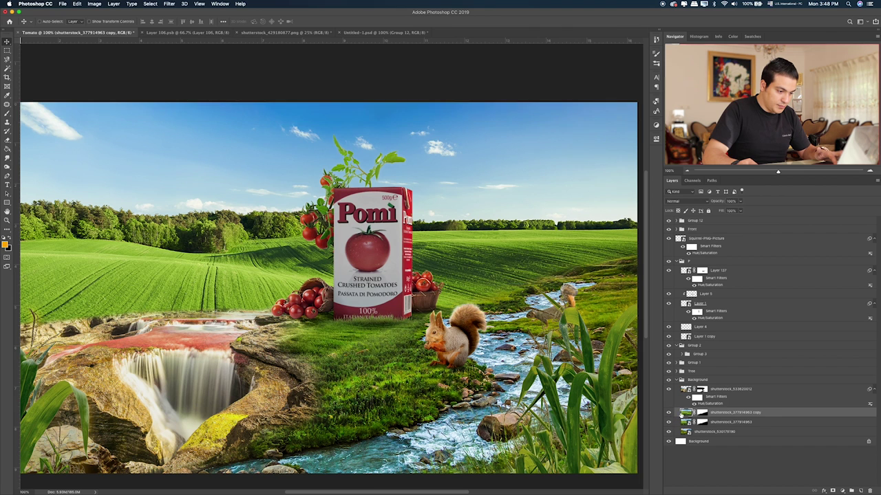
pyautogui.hotkey('ctrl', 'u')
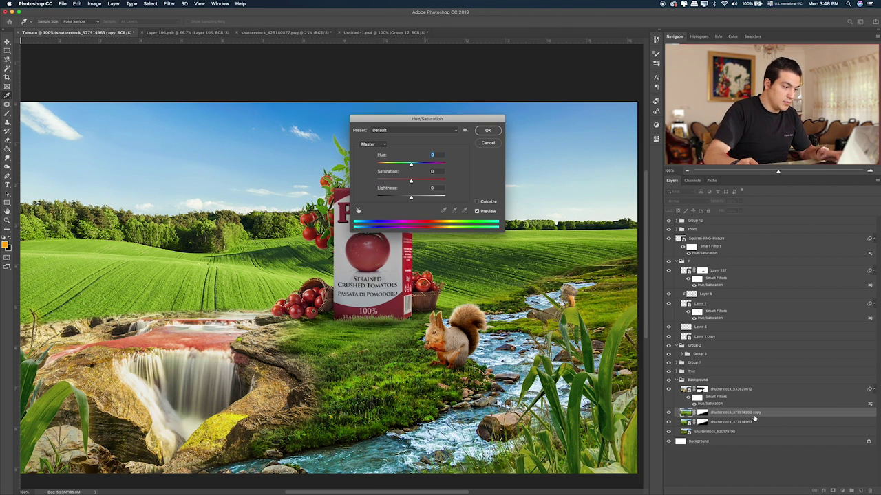
# Step: Adjust the field copy layer to Hue -18, Saturation -25, Lightness +8
pyautogui.moveTo(410, 180); pyautogui.dragTo(402, 182)
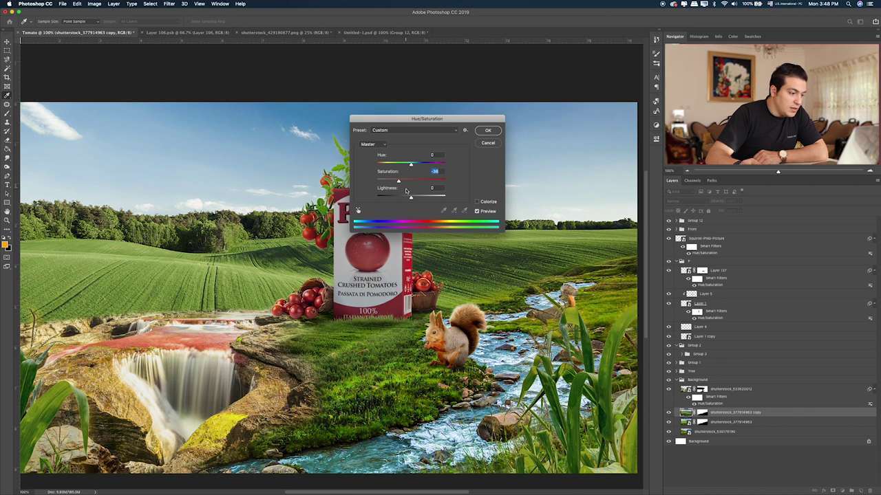
pyautogui.moveTo(410, 197); pyautogui.dragTo(413, 198)
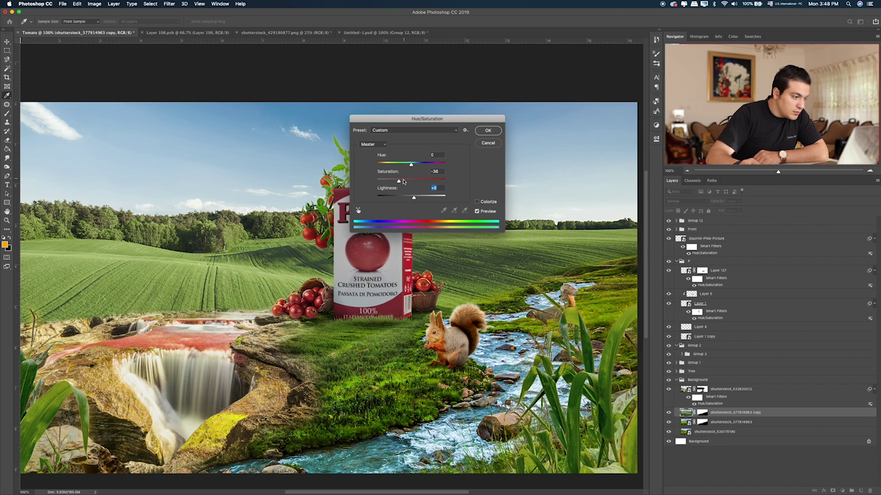
pyautogui.moveTo(409, 166); pyautogui.dragTo(405, 166)
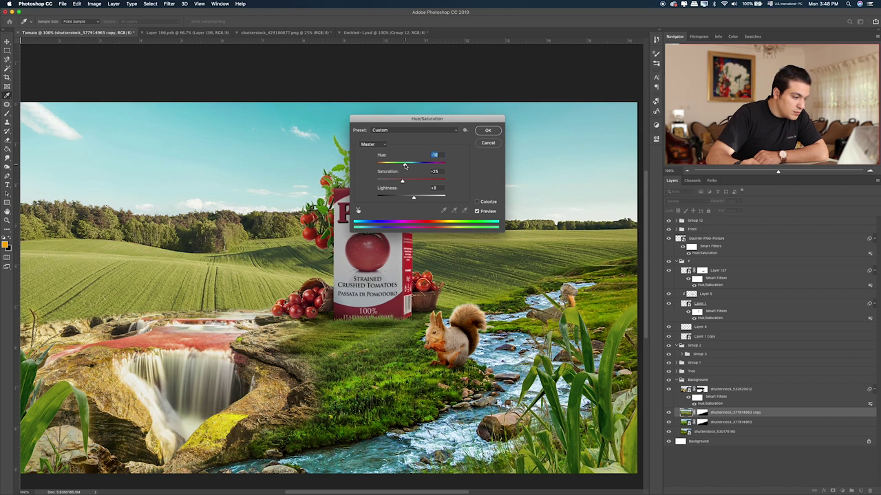
pyautogui.click(485, 131)
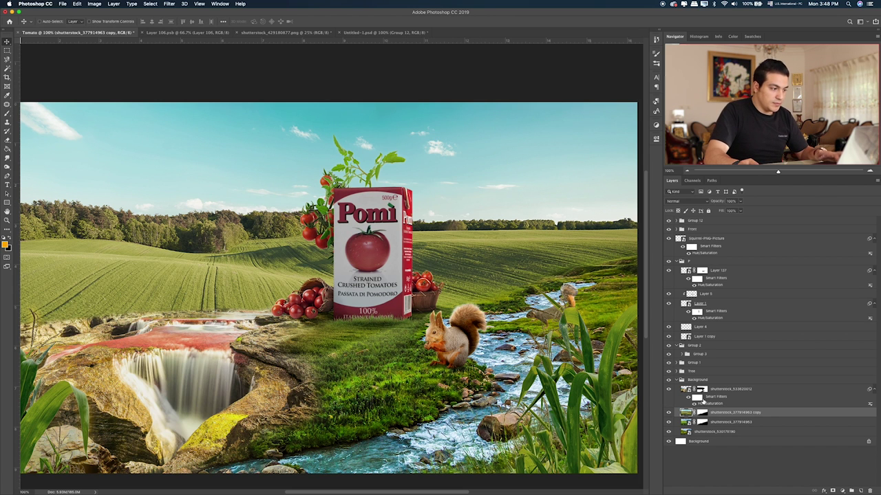
# Step: Place the windmill photo 08.jpg from the Pomi folder into the composite
pyautogui.press('super+Tab')
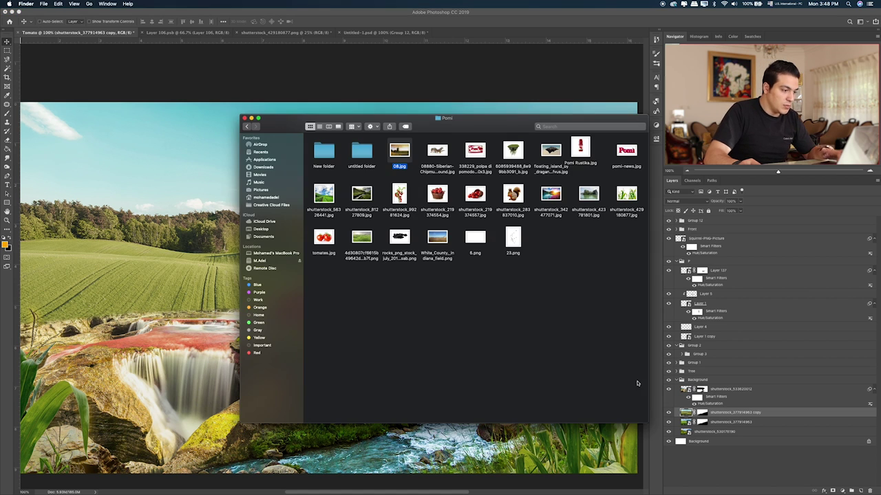
pyautogui.click(368, 211)
pyautogui.click(400, 151)
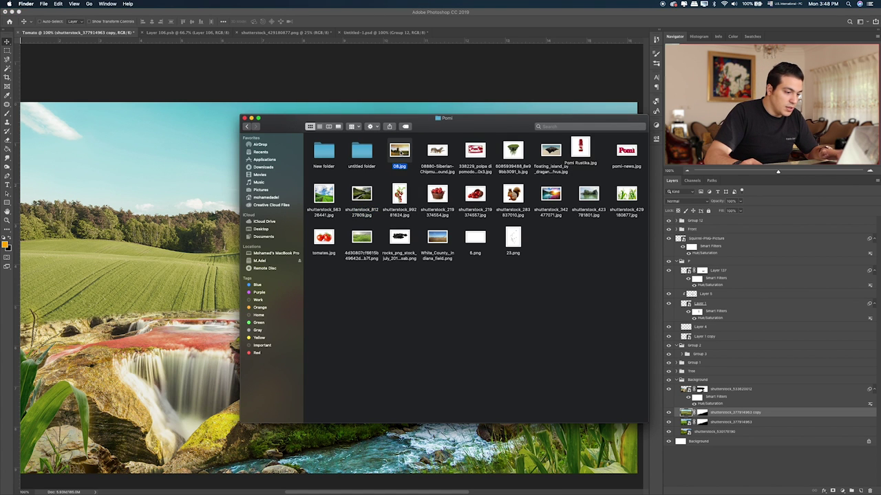
pyautogui.moveTo(172, 168); pyautogui.dragTo(162, 165)
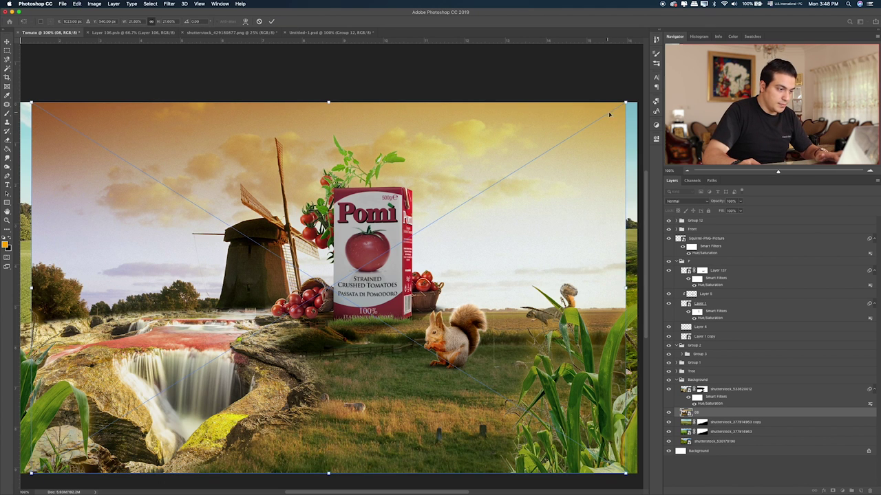
# Step: Scale down the windmill photo and move it to the upper right
pyautogui.moveTo(628, 101); pyautogui.dragTo(461, 204)
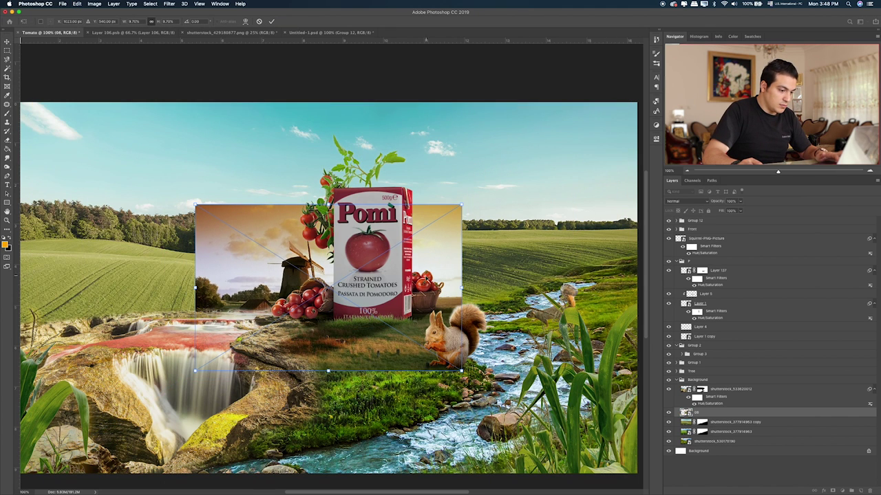
pyautogui.moveTo(400, 283); pyautogui.dragTo(226, 220)
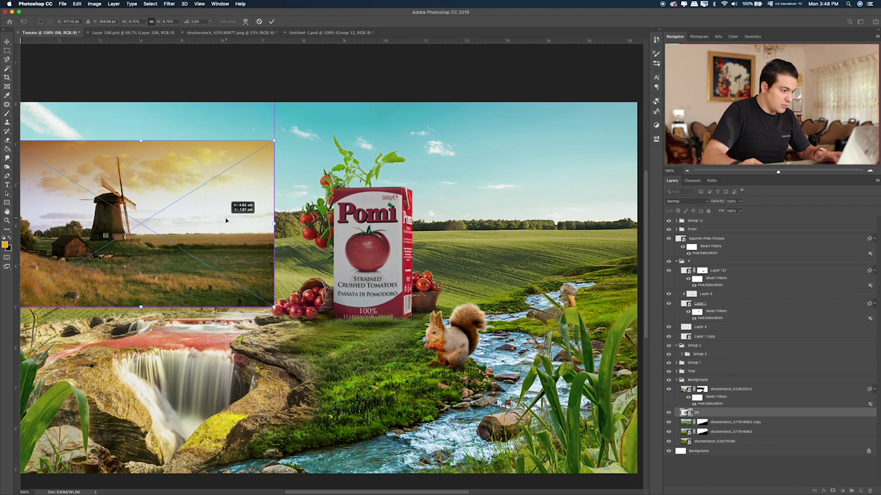
pyautogui.press('Return')
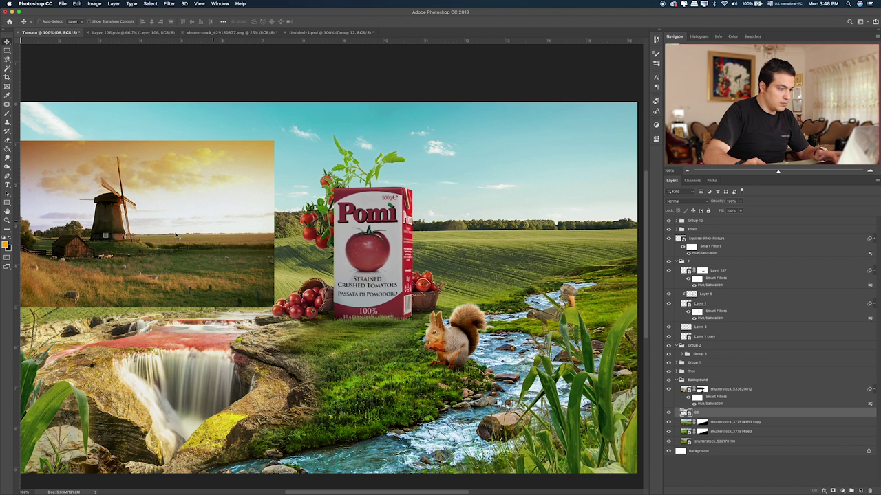
pyautogui.moveTo(177, 235); pyautogui.dragTo(532, 223)
# Step: Slide the windmill photo to the right edge behind the carton, fine-tune it, and add a layer mask
pyautogui.hotkey('ctrl', 't')
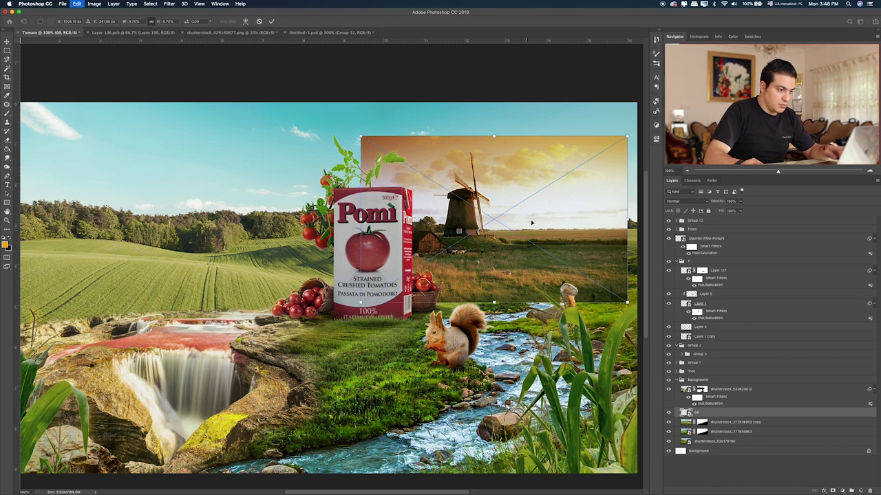
pyautogui.rightClick(514, 200)
pyautogui.click(528, 268)
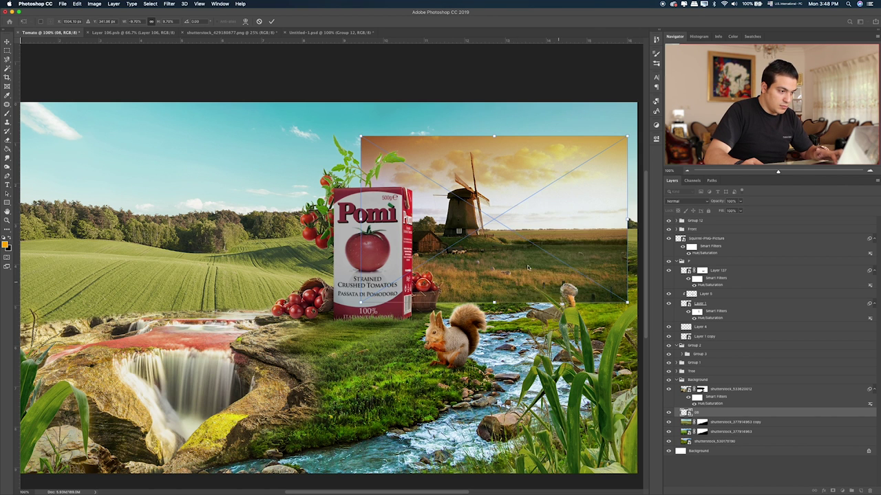
pyautogui.moveTo(527, 268); pyautogui.dragTo(583, 251)
pyautogui.press('Return')
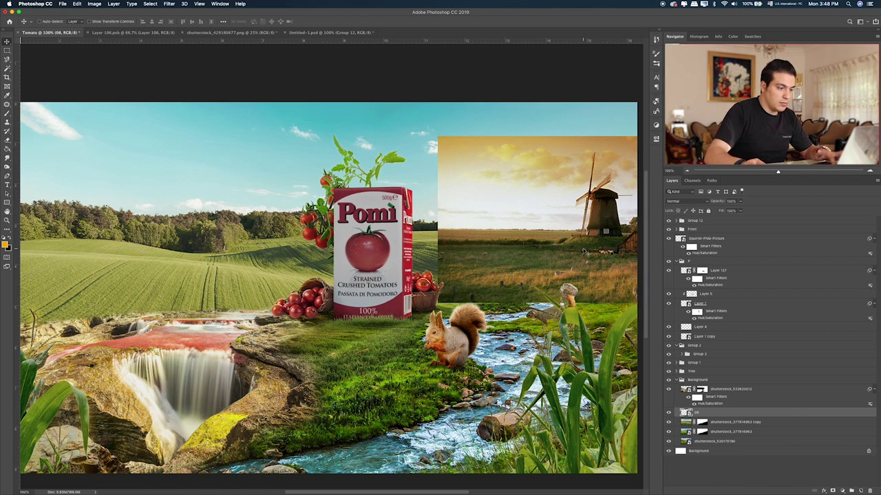
pyautogui.moveTo(583, 252); pyautogui.dragTo(510, 249)
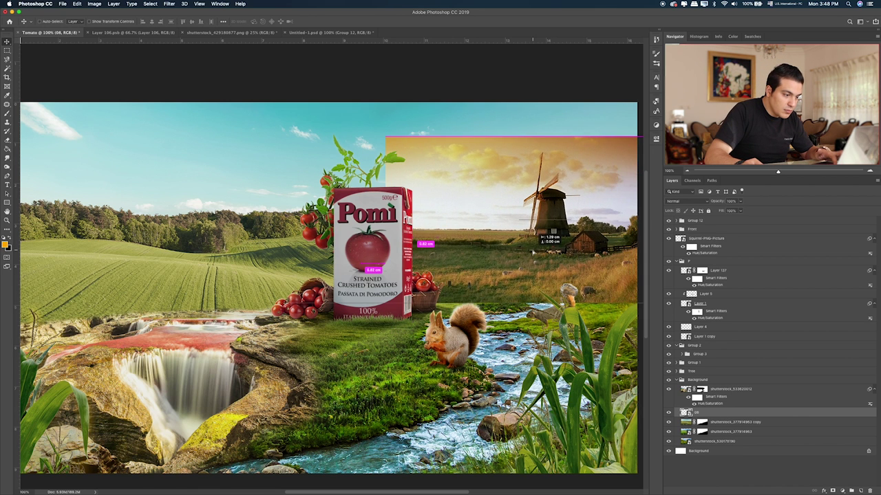
pyautogui.moveTo(511, 249)
pyautogui.mouseDown()
pyautogui.moveTo(506, 244)
pyautogui.moveTo(554, 229)
pyautogui.moveTo(534, 248)
pyautogui.mouseUp()
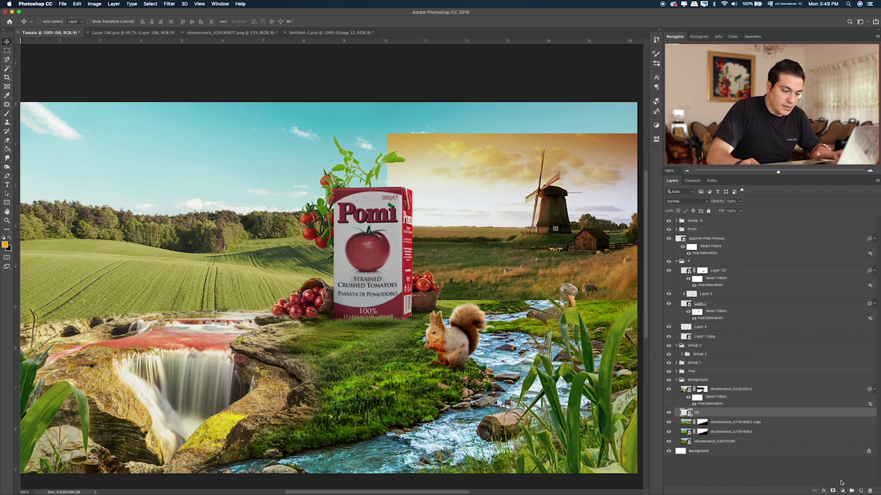
pyautogui.click(833, 490)
# Step: Paint black with a smaller brush on layer 08's mask along its top edge
pyautogui.press('b')
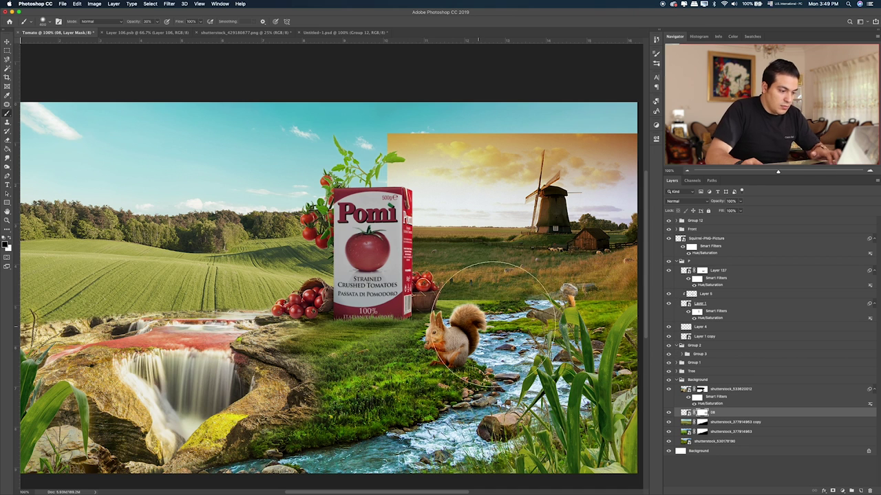
pyautogui.press('[')
pyautogui.press('[')
pyautogui.press('[')
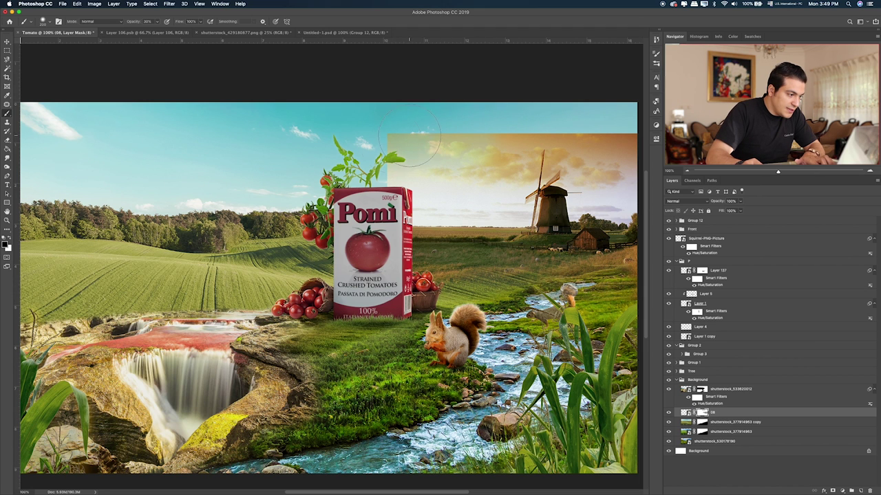
pyautogui.moveTo(421, 150); pyautogui.dragTo(474, 140)
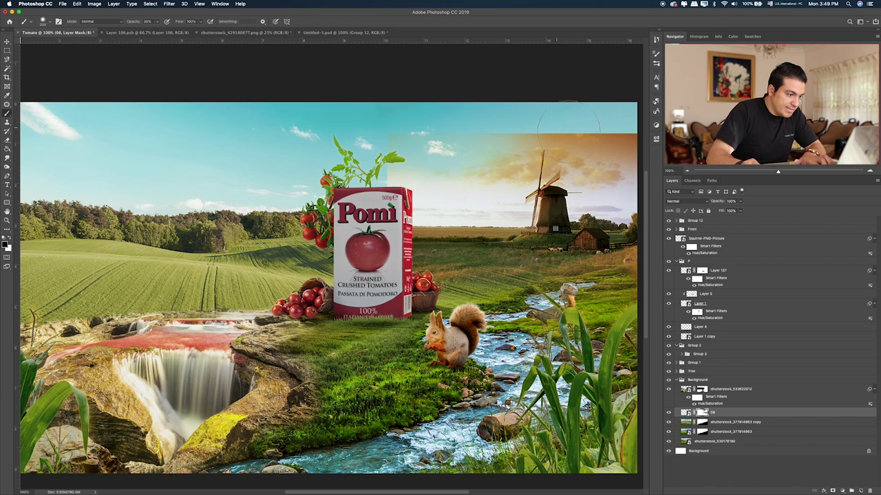
pyautogui.moveTo(556, 126); pyautogui.dragTo(501, 110)
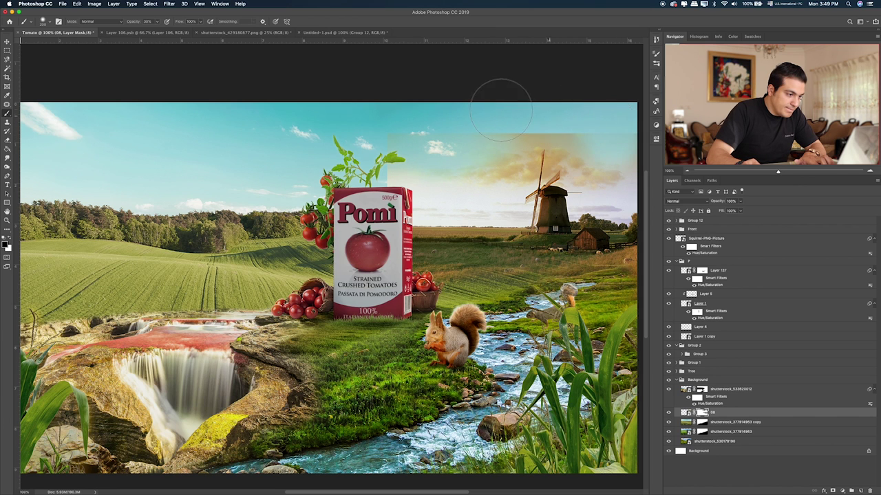
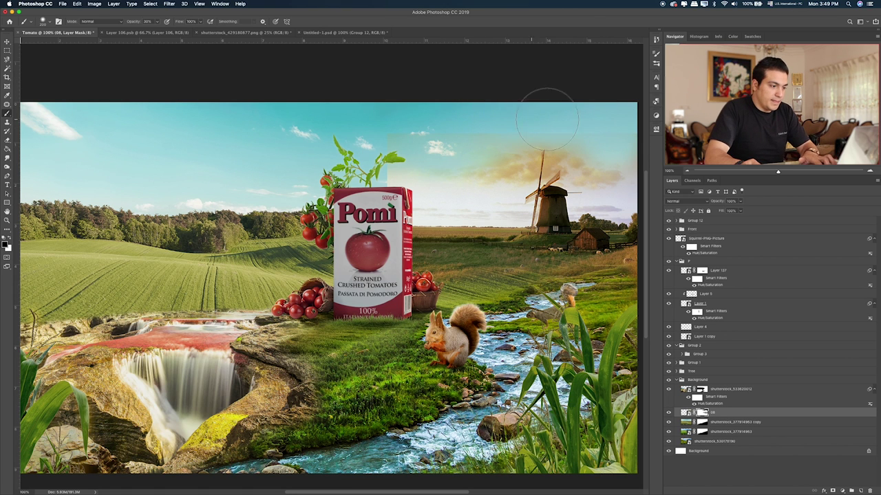
# Step: At 200% zoom, paint black with a soft brush on the landscape mask to blend its hard sky edge
pyautogui.hotkey('ctrl', '+')
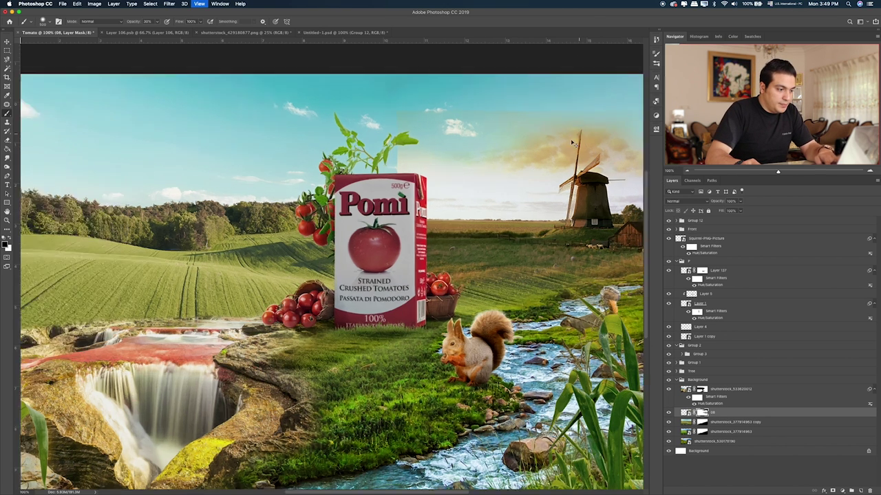
pyautogui.scroll(2, 309, 162)
pyautogui.hscroll(3, 308, 161)
pyautogui.scroll(-2, 309, 161)
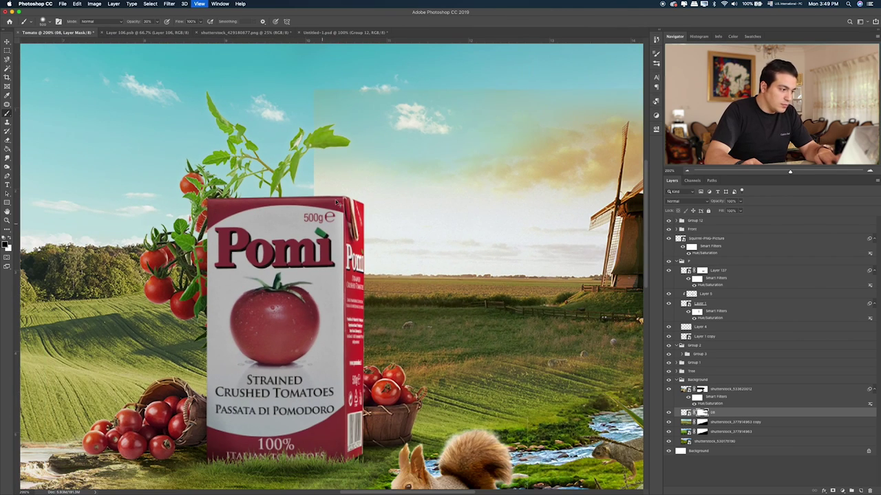
pyautogui.click(308, 162)
pyautogui.click(307, 162)
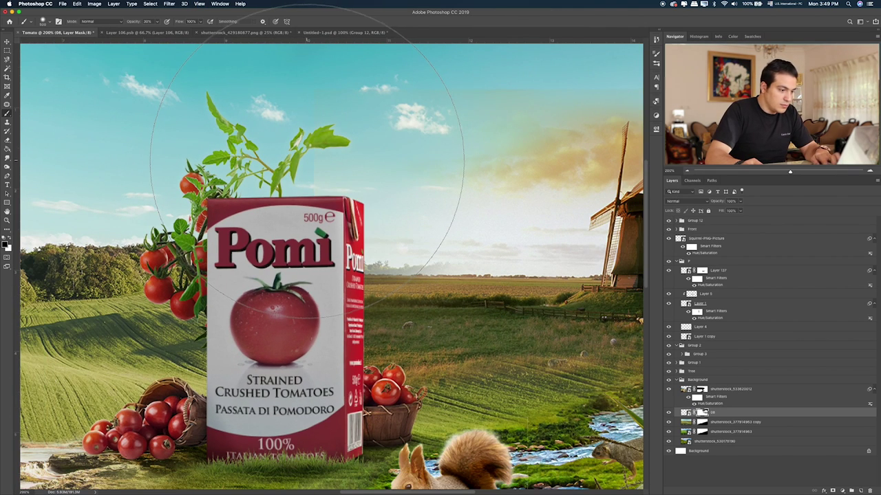
pyautogui.press('[')
pyautogui.press('[')
pyautogui.press('[')
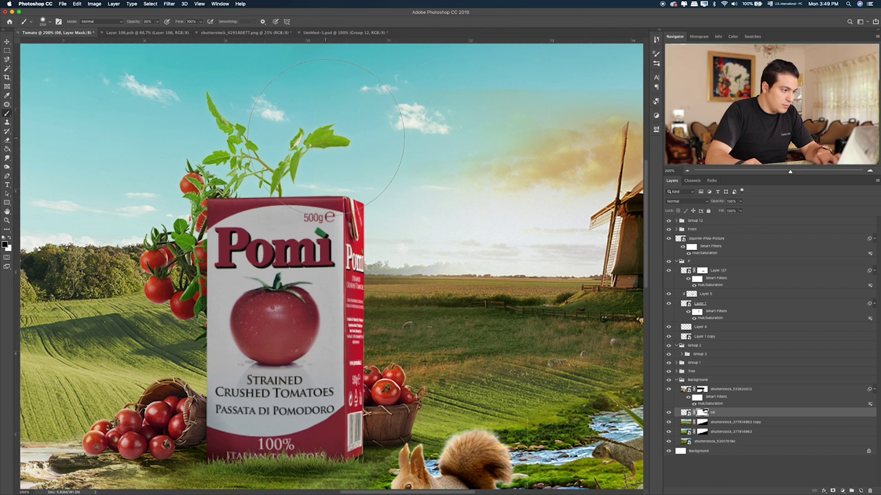
pyautogui.press('[')
pyautogui.press('[')
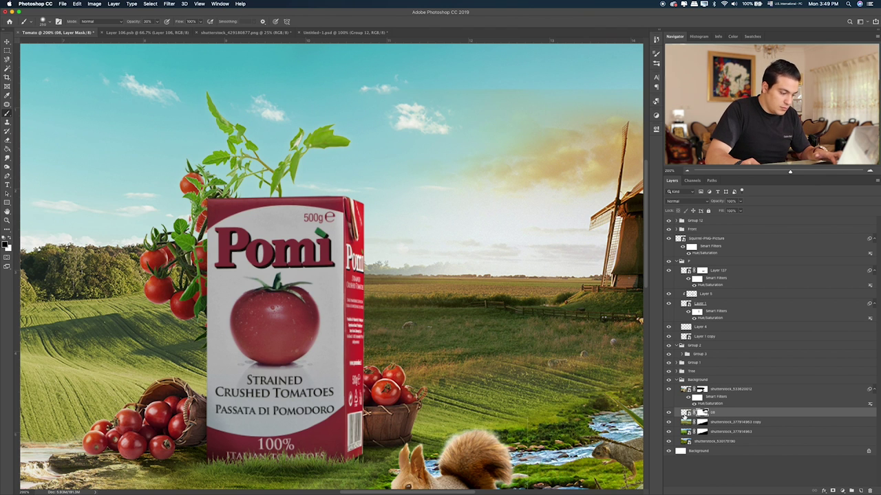
# Step: Nudge the windmill landscape layer a few pixels upward, then zoom out to the whole canvas
pyautogui.click(685, 413)
pyautogui.press('v')
pyautogui.press('Up')
pyautogui.press('Up')
pyautogui.press('Up')
pyautogui.press('Up')
pyautogui.press('Down')
pyautogui.press('Down')
pyautogui.press('Down')
pyautogui.press('Down')
pyautogui.press('Down')
pyautogui.press('Down')
pyautogui.press('Down')
pyautogui.press('Down')
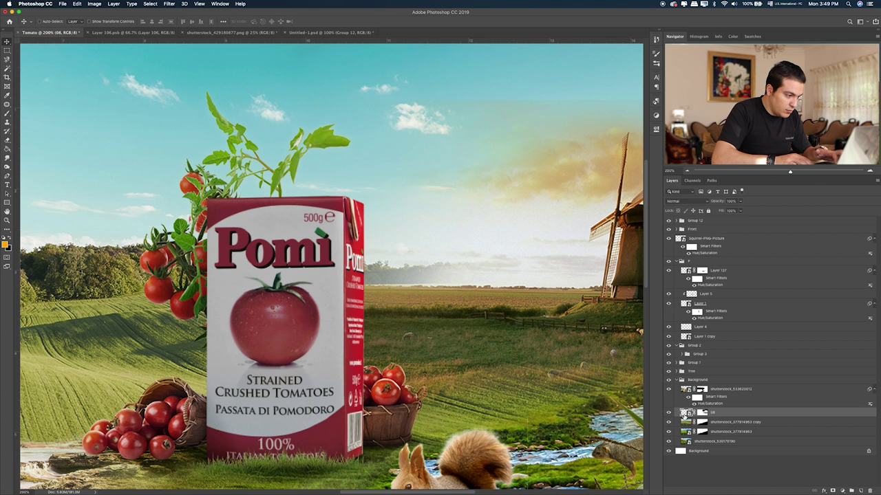
pyautogui.press('Up')
pyautogui.press('Up')
pyautogui.press('Up')
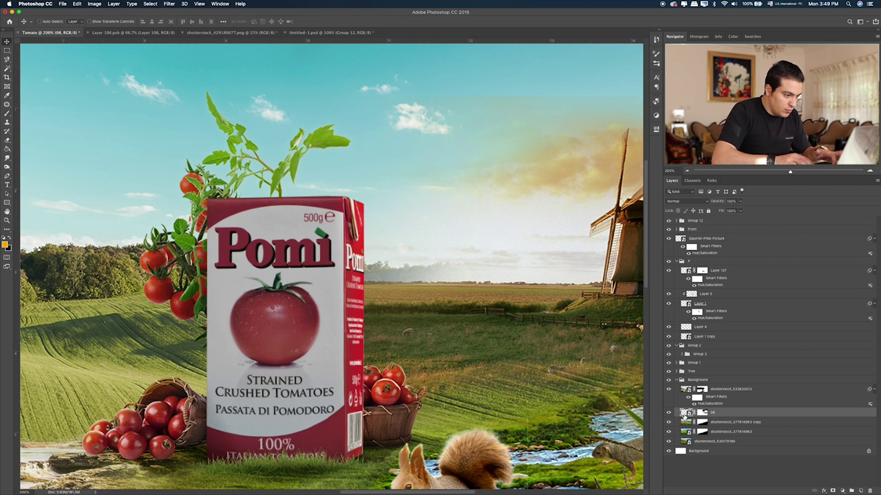
pyautogui.hotkey('shift', 'Up')
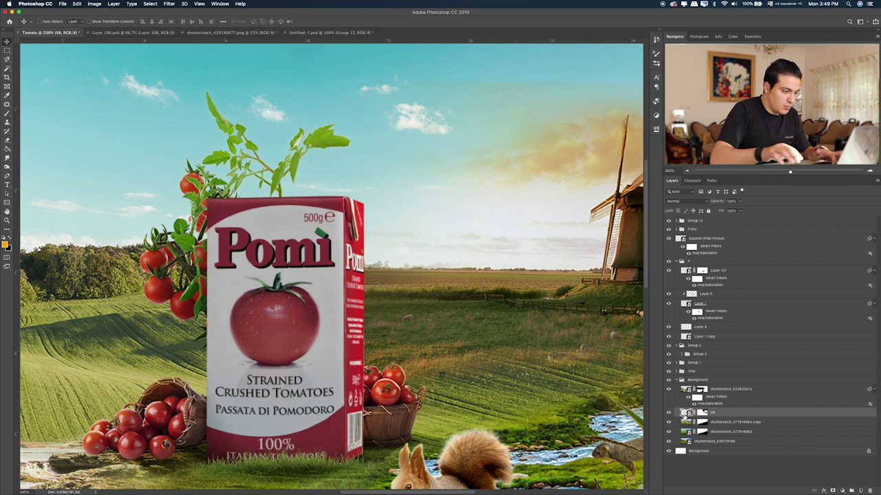
pyautogui.moveTo(557, 424); pyautogui.dragTo(251, 346)
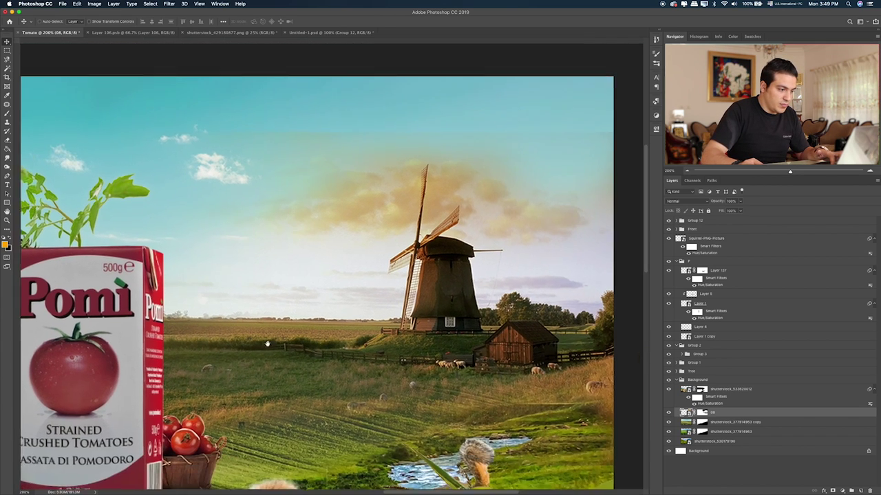
pyautogui.press('super+minus')
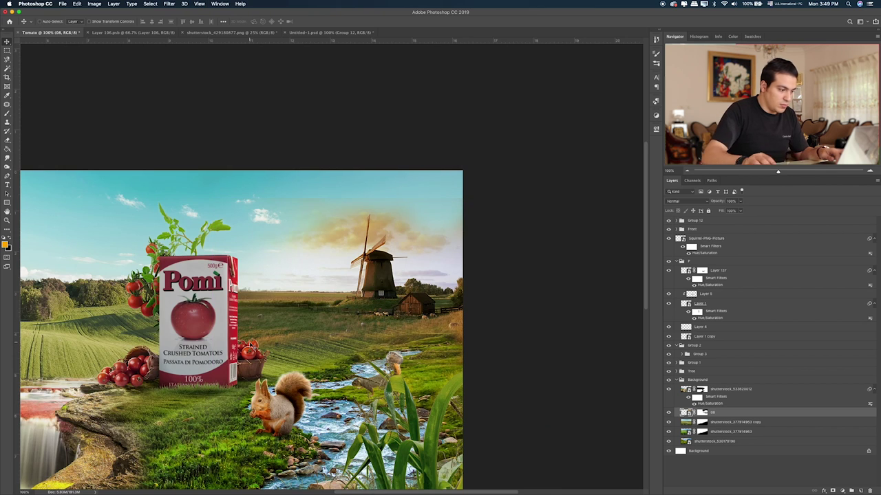
pyautogui.press('super+minus')
# Step: Rotate the windmill landscape layer about -3° and commit the transform
pyautogui.press('super+t')
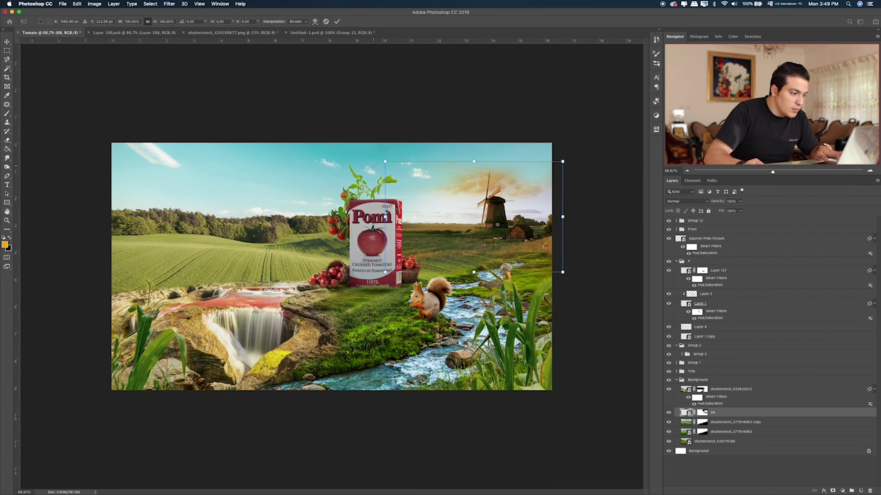
pyautogui.moveTo(383, 160); pyautogui.dragTo(390, 165)
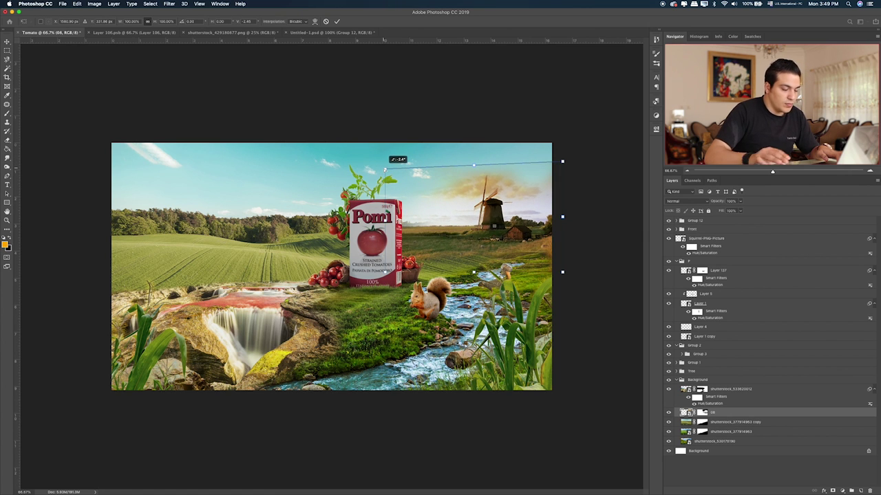
pyautogui.press('Return')
pyautogui.press('super+plus')
pyautogui.press('super+plus')
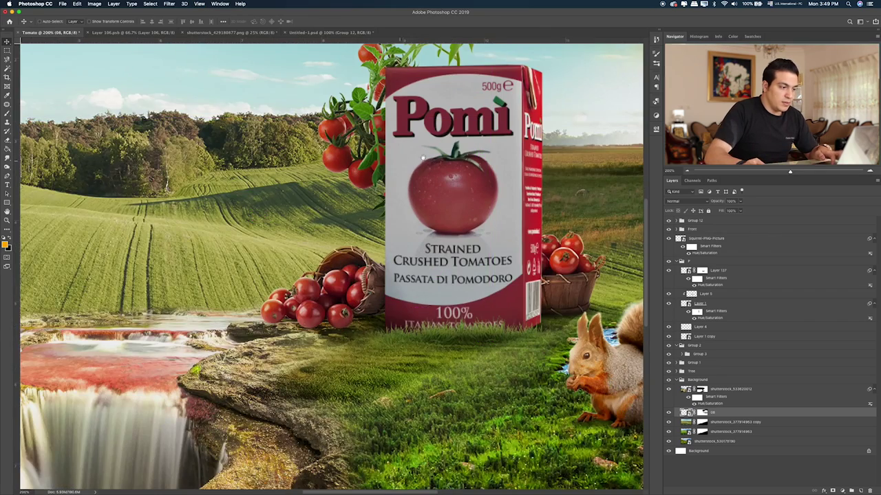
# Step: Target the shutterstock_533620012 layer mask with a brush at 100% opacity
pyautogui.hscroll(5, 309, 207)
pyautogui.scroll(3, 310, 206)
pyautogui.hscroll(3, 273, 223)
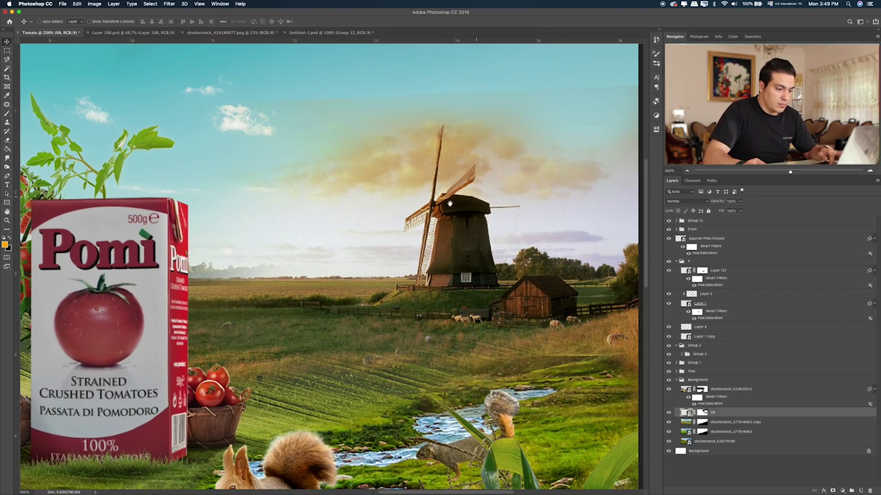
pyautogui.hscroll(3, 449, 204)
pyautogui.scroll(1, 551, 276)
pyautogui.click(702, 389)
pyautogui.press('b')
pyautogui.scroll(2, 542, 156)
pyautogui.hscroll(-2, 542, 156)
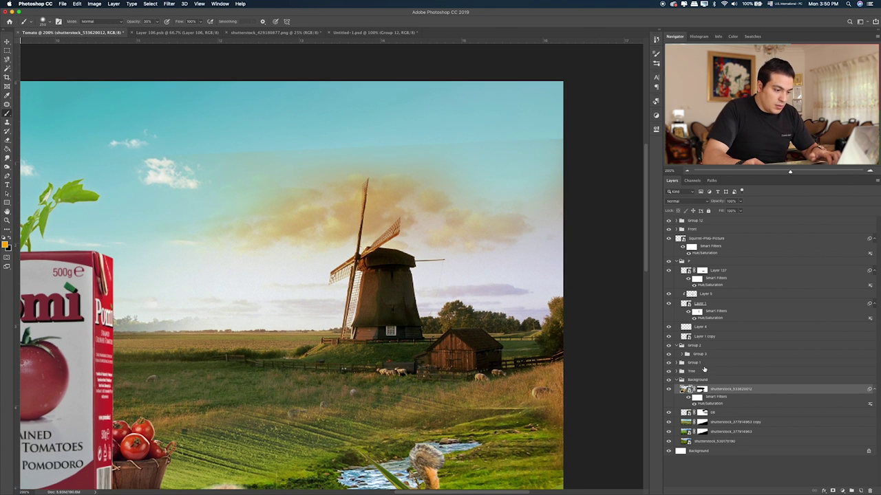
pyautogui.click(702, 390)
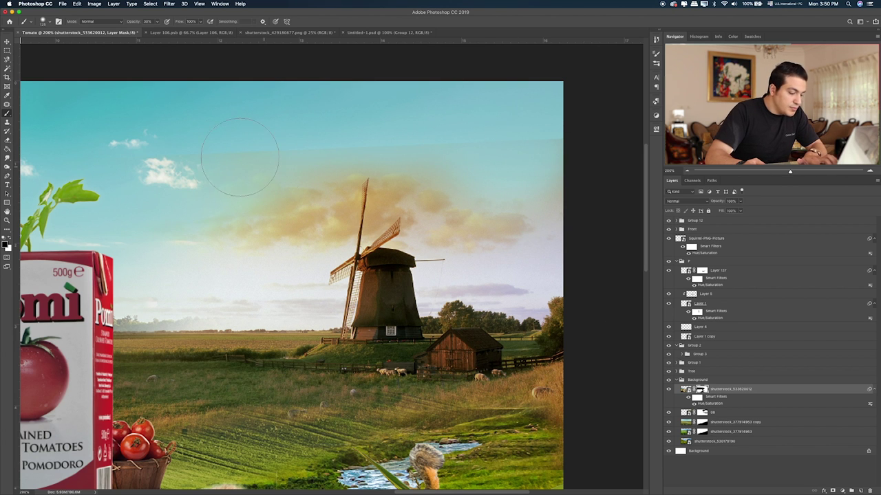
pyautogui.press('0')
pyautogui.click(7, 50)
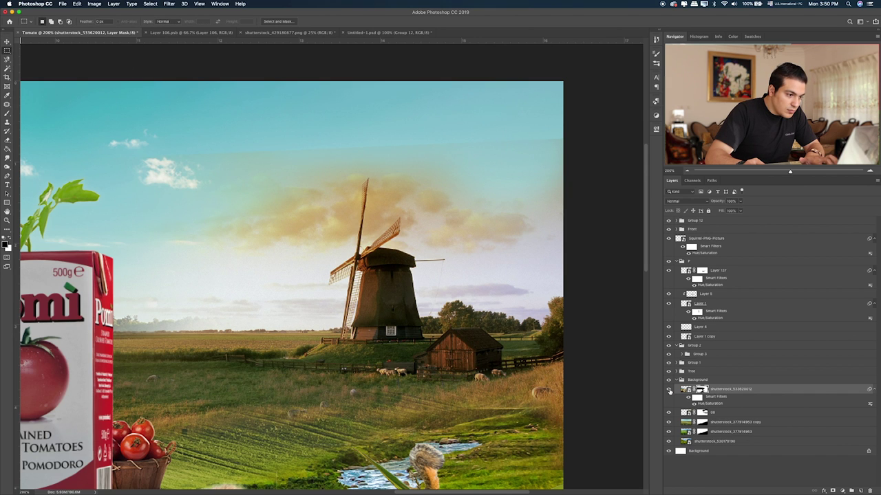
# Step: Paint the 08 layer mask over the lower-left field, then switch to white at 20% opacity
pyautogui.click(667, 413)
pyautogui.click(668, 413)
pyautogui.click(703, 412)
pyautogui.press('b')
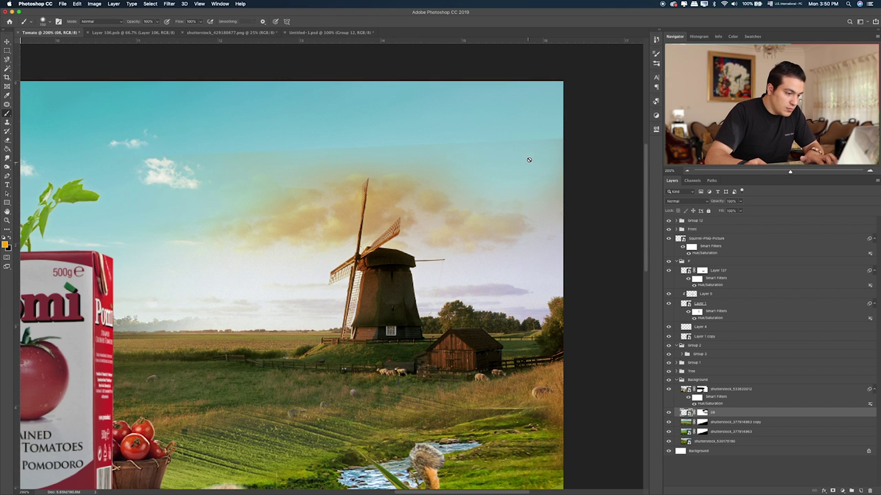
pyautogui.click(702, 412)
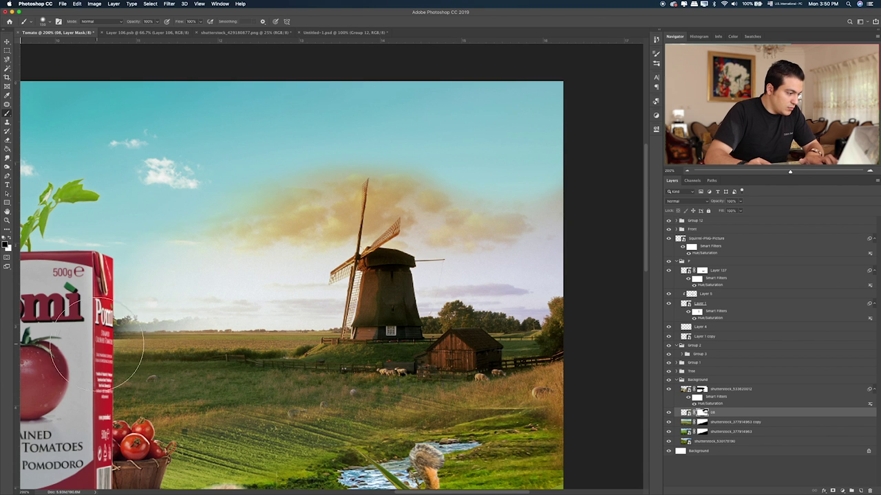
pyautogui.moveTo(138, 357)
pyautogui.mouseDown()
pyautogui.moveTo(202, 383)
pyautogui.moveTo(158, 344)
pyautogui.moveTo(197, 353)
pyautogui.moveTo(144, 313)
pyautogui.moveTo(158, 295)
pyautogui.moveTo(196, 331)
pyautogui.moveTo(230, 240)
pyautogui.moveTo(136, 245)
pyautogui.moveTo(208, 230)
pyautogui.moveTo(158, 246)
pyautogui.moveTo(226, 246)
pyautogui.moveTo(273, 226)
pyautogui.moveTo(280, 199)
pyautogui.moveTo(393, 158)
pyautogui.moveTo(491, 168)
pyautogui.moveTo(442, 172)
pyautogui.mouseUp()
pyautogui.click(184, 379)
pyautogui.press('x')
pyautogui.press('x')
pyautogui.press('2')
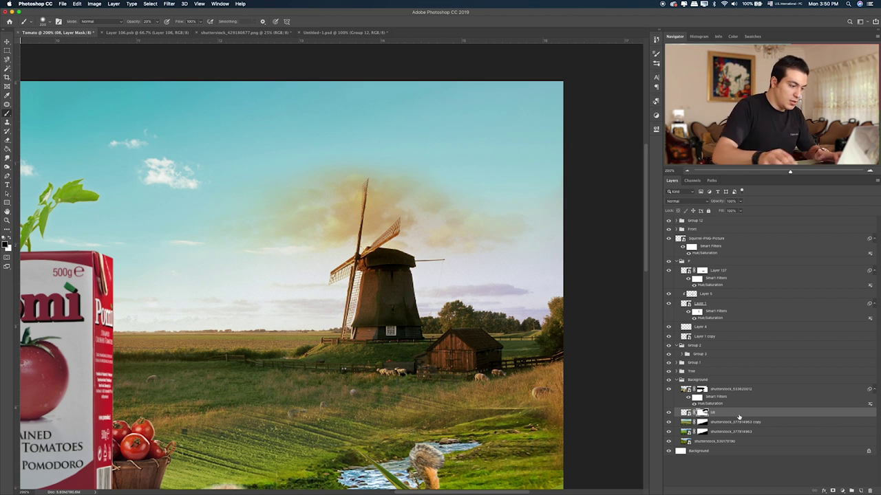
# Step: Apply Hue/Saturation to the 08 landscape: Hue +9, Saturation -39, Lightness +5, then fit the view
pyautogui.click(773, 413)
pyautogui.hotkey('ctrl', 'u')
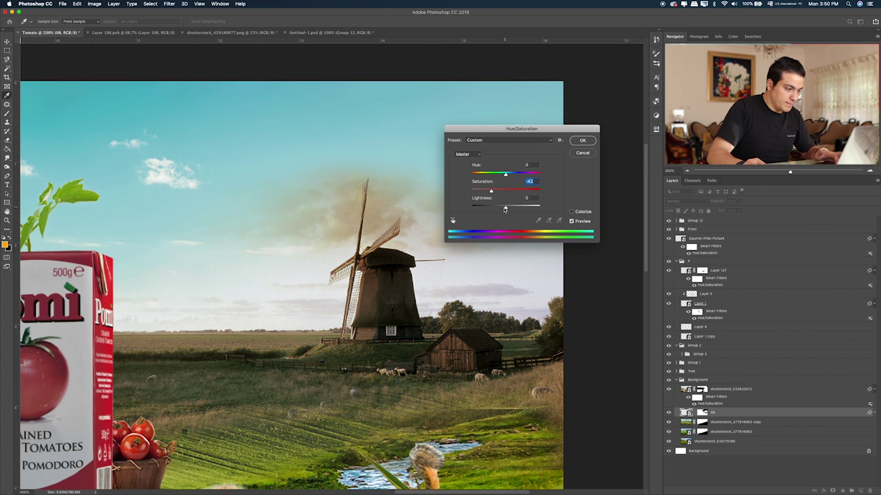
pyautogui.moveTo(504, 210); pyautogui.dragTo(509, 210)
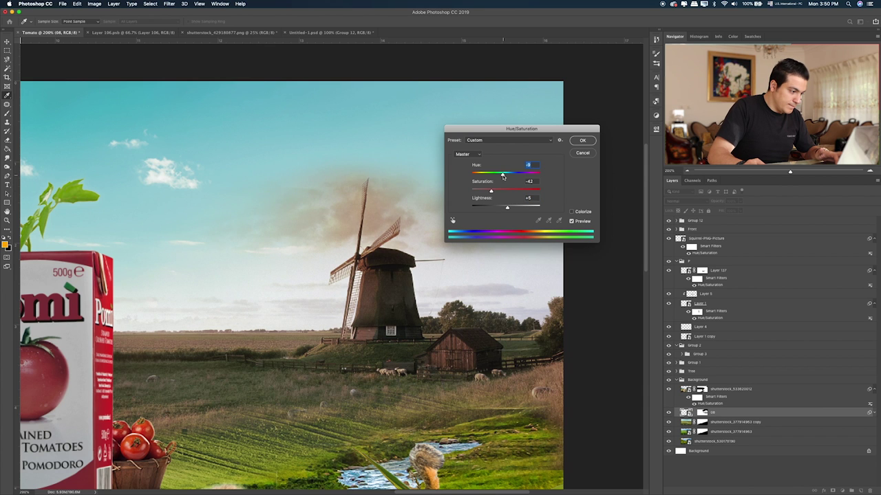
pyautogui.moveTo(508, 175)
pyautogui.mouseDown()
pyautogui.moveTo(531, 175)
pyautogui.moveTo(518, 177)
pyautogui.mouseUp()
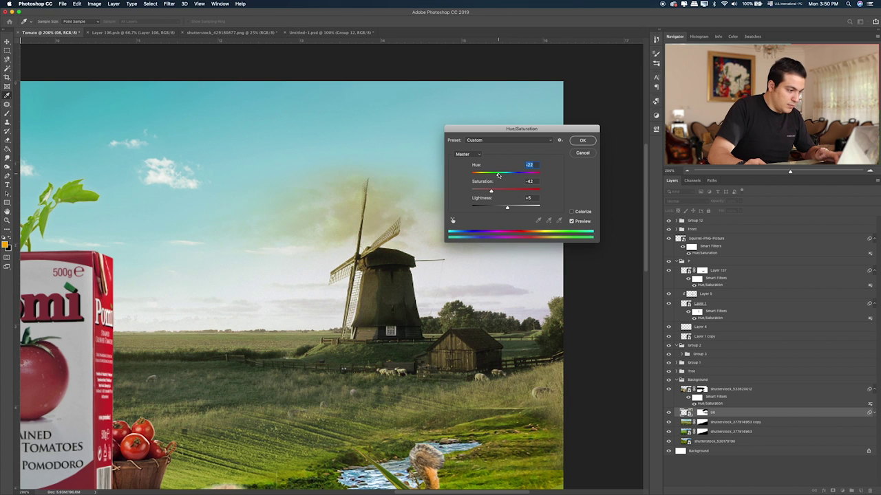
pyautogui.moveTo(510, 176); pyautogui.dragTo(499, 175)
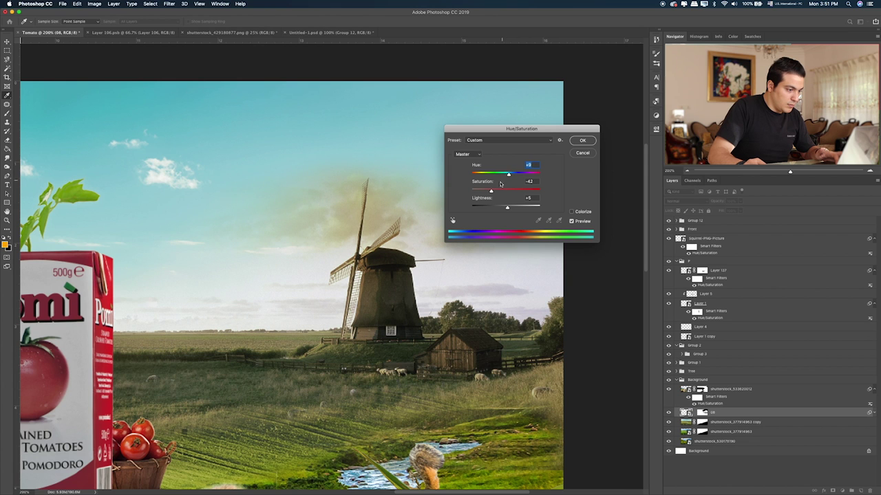
pyautogui.moveTo(491, 192); pyautogui.dragTo(481, 192)
pyautogui.click(582, 140)
pyautogui.hotkey('ctrl', '0')
pyautogui.press('b')
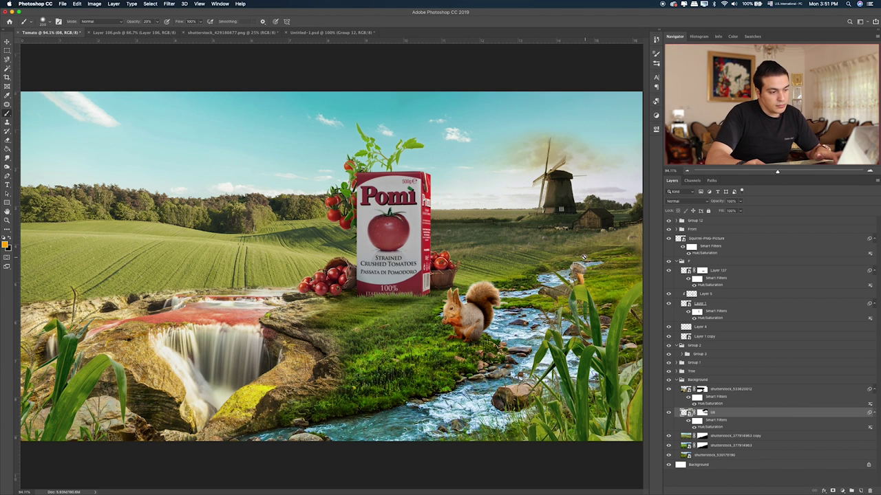
# Step: Place the hills-and-lake photo from the Pomi folder and shrink it onto the left side
pyautogui.press('v')
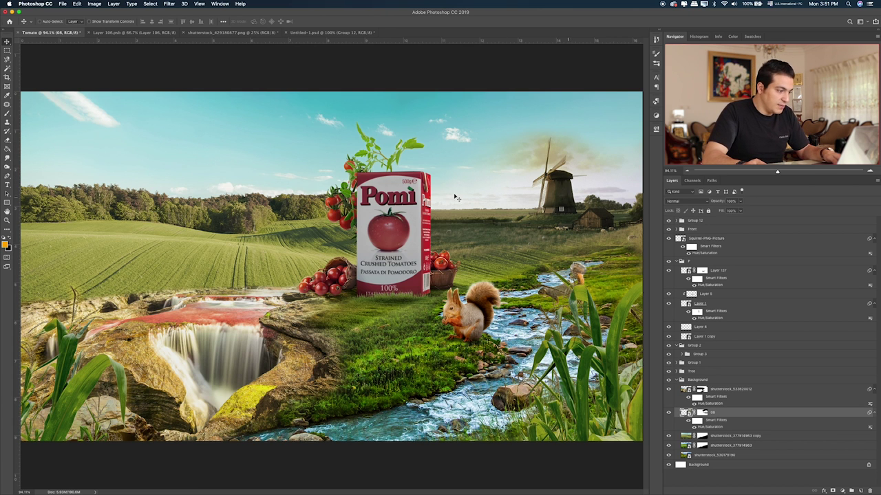
pyautogui.press('super+Tab')
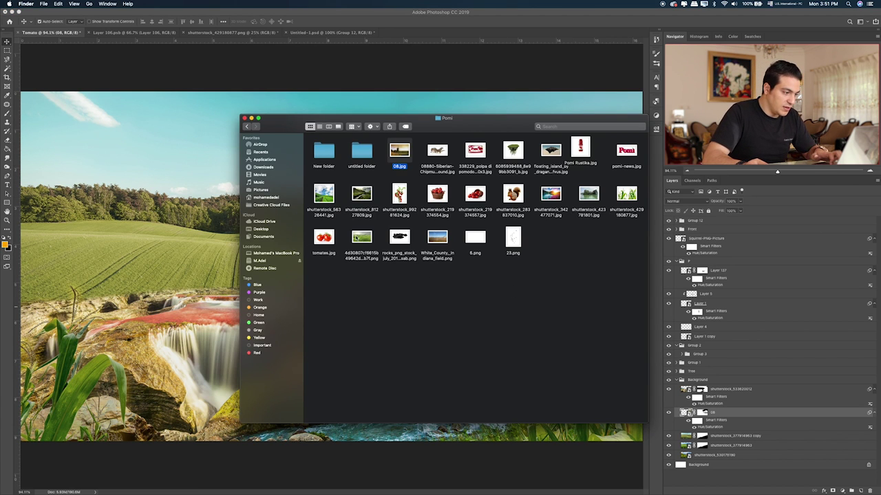
pyautogui.click(361, 195)
pyautogui.press('space')
pyautogui.press('space')
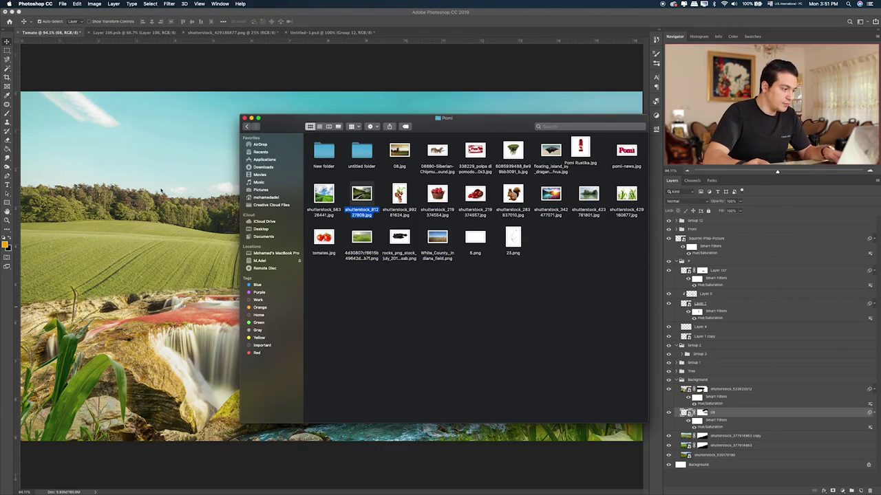
pyautogui.moveTo(364, 198); pyautogui.dragTo(160, 190)
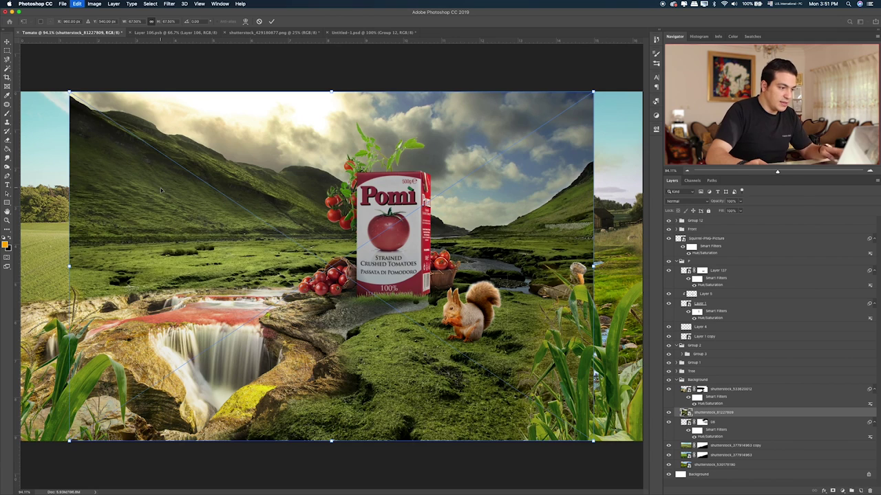
pyautogui.moveTo(593, 440); pyautogui.dragTo(413, 296)
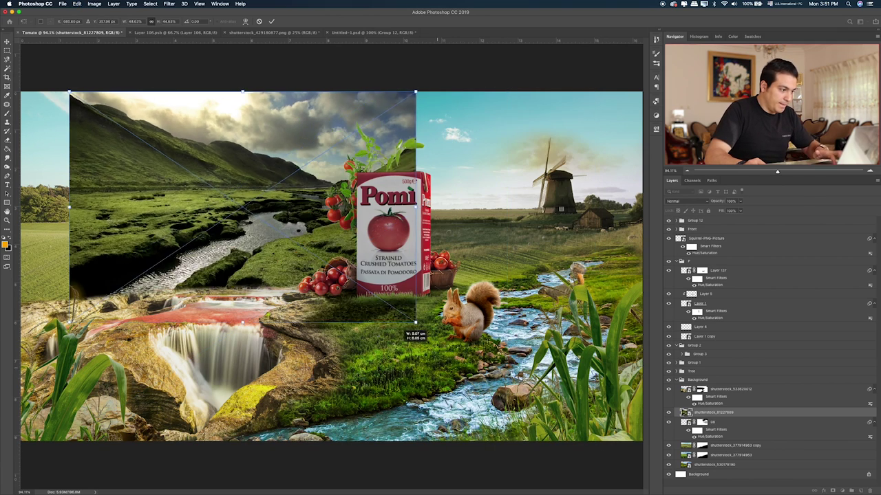
pyautogui.moveTo(312, 210); pyautogui.dragTo(264, 229)
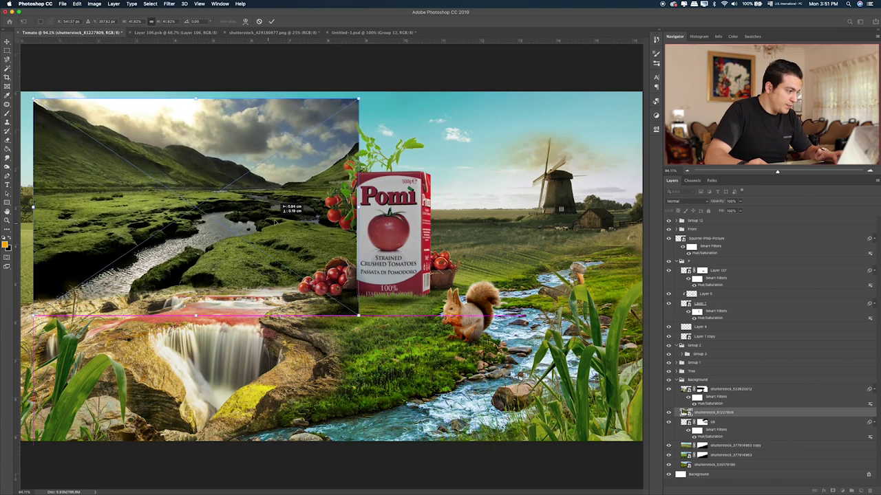
pyautogui.moveTo(264, 229)
pyautogui.mouseDown()
pyautogui.moveTo(278, 250)
pyautogui.moveTo(258, 251)
pyautogui.mouseUp()
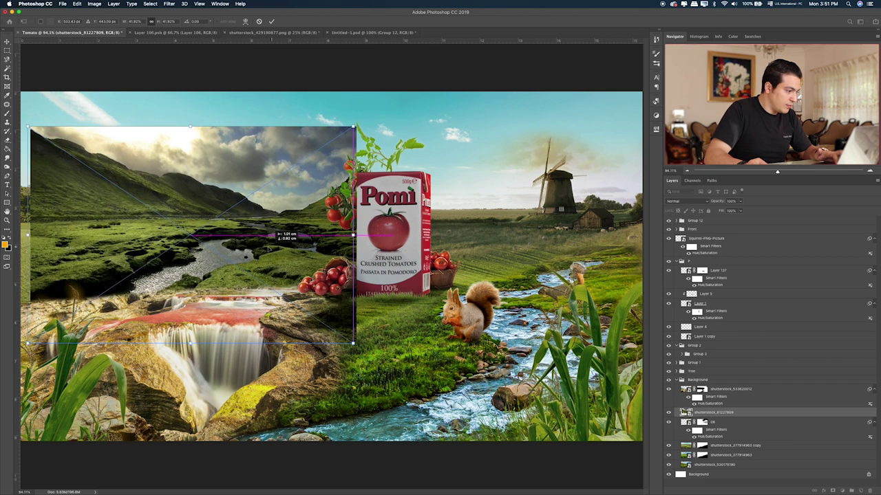
pyautogui.press('Return')
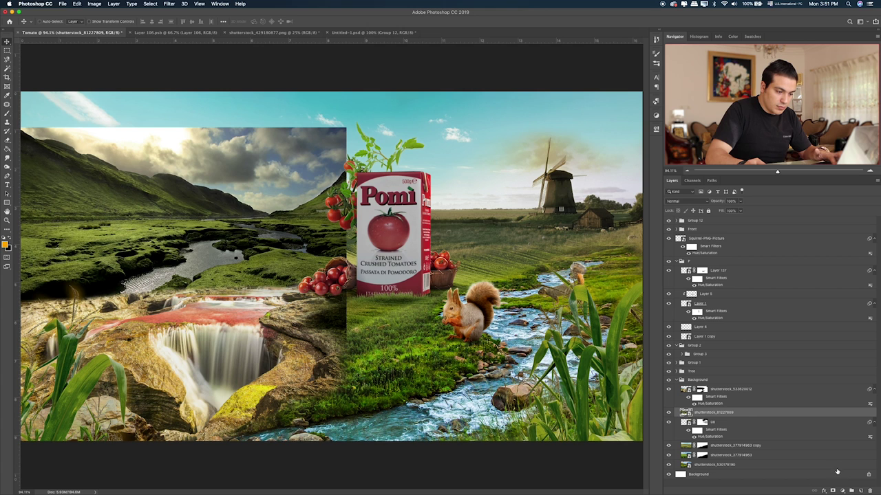
# Step: Mask the hills-and-lake photo's hard edges into the scene, then delete that layer
pyautogui.click(832, 492)
pyautogui.press('b')
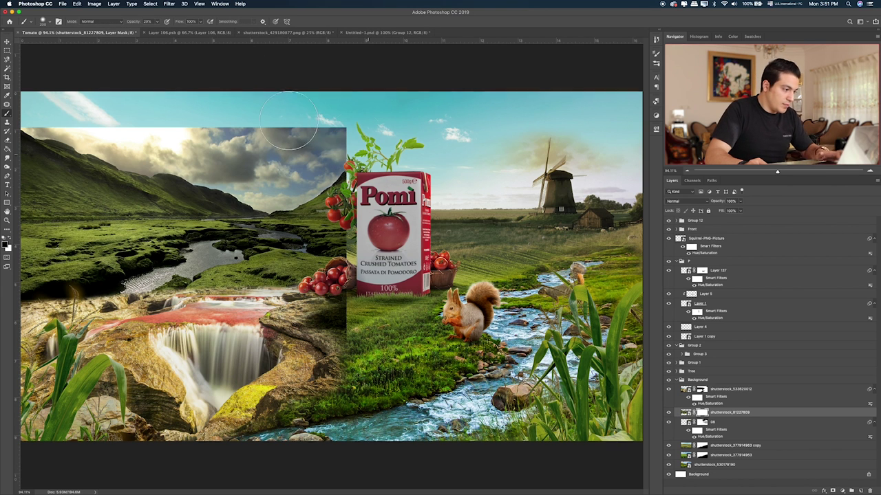
pyautogui.moveTo(318, 141)
pyautogui.mouseDown()
pyautogui.moveTo(289, 155)
pyautogui.moveTo(147, 118)
pyautogui.mouseUp()
pyautogui.moveTo(289, 136)
pyautogui.mouseDown()
pyautogui.moveTo(327, 213)
pyautogui.moveTo(309, 192)
pyautogui.moveTo(337, 289)
pyautogui.moveTo(337, 340)
pyautogui.mouseUp()
pyautogui.moveTo(234, 286); pyautogui.dragTo(24, 288)
pyautogui.press('v')
pyautogui.moveTo(181, 205); pyautogui.dragTo(184, 226)
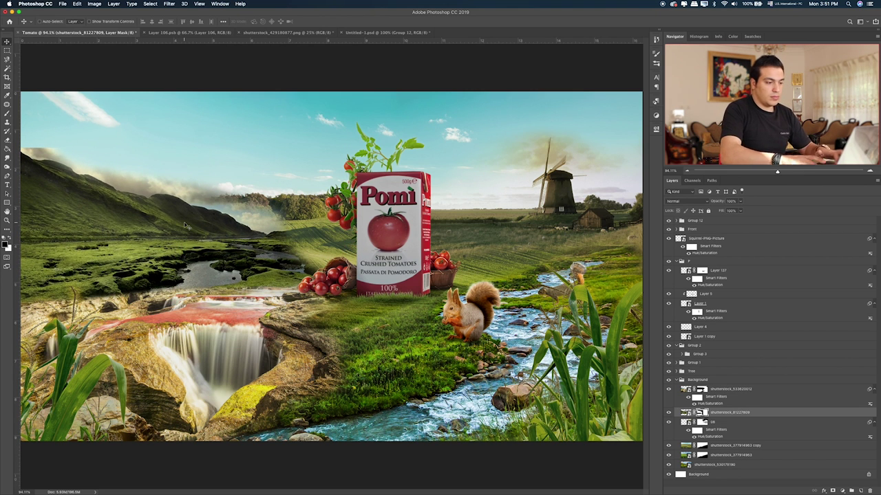
pyautogui.press('Delete')
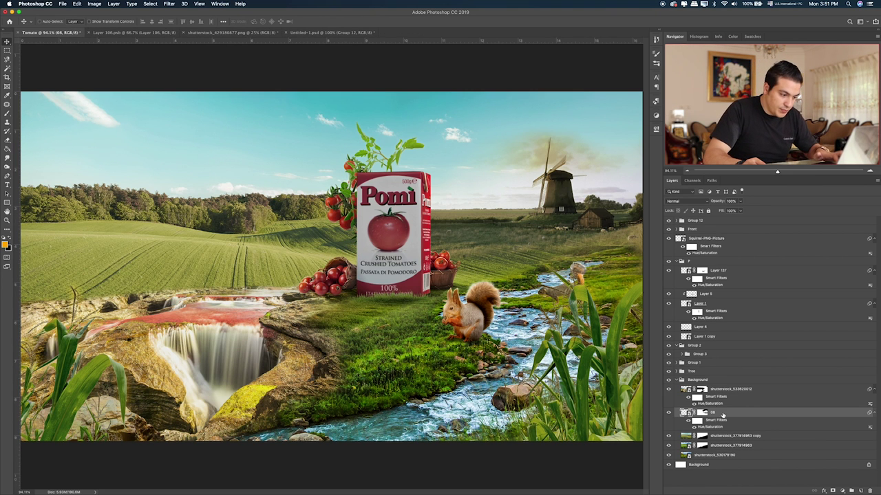
# Step: Paint the 08 mask at 20% opacity with a larger brush to reduce yellow haze above the windmill
pyautogui.press('b')
pyautogui.click(702, 413)
pyautogui.press('d')
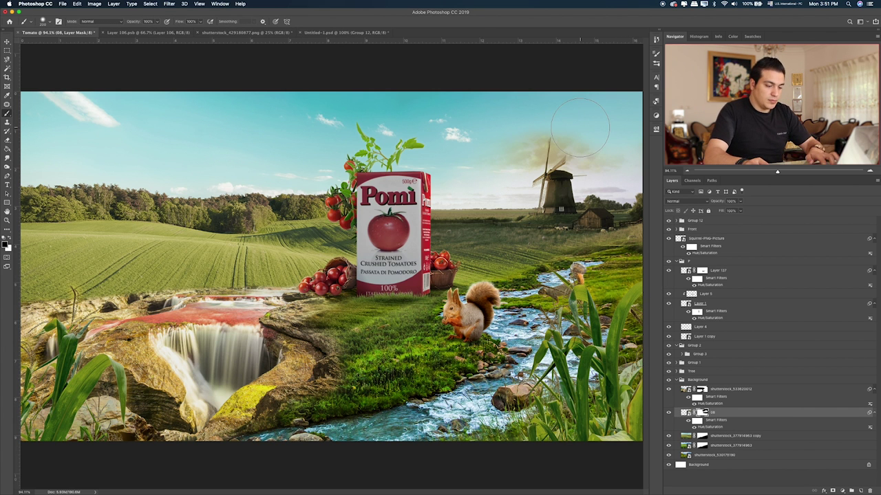
pyautogui.hotkey('ctrl', '+')
pyautogui.hotkey('ctrl', '+')
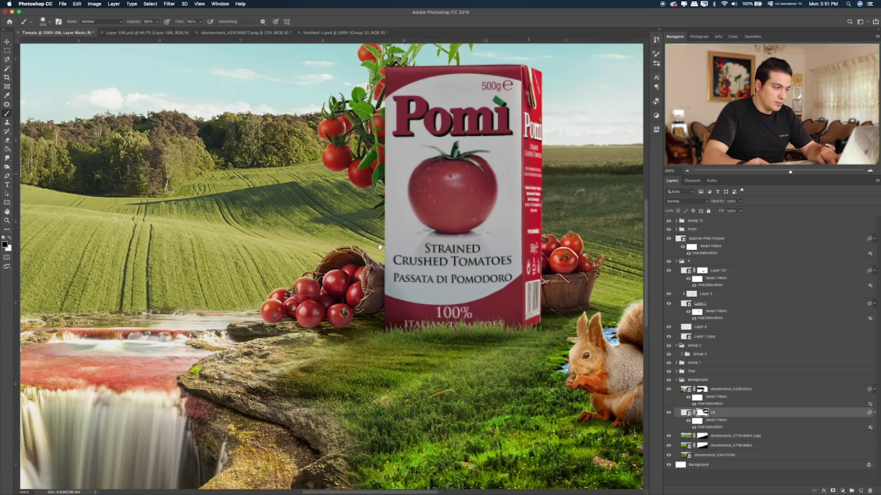
pyautogui.moveTo(426, 220); pyautogui.dragTo(71, 413)
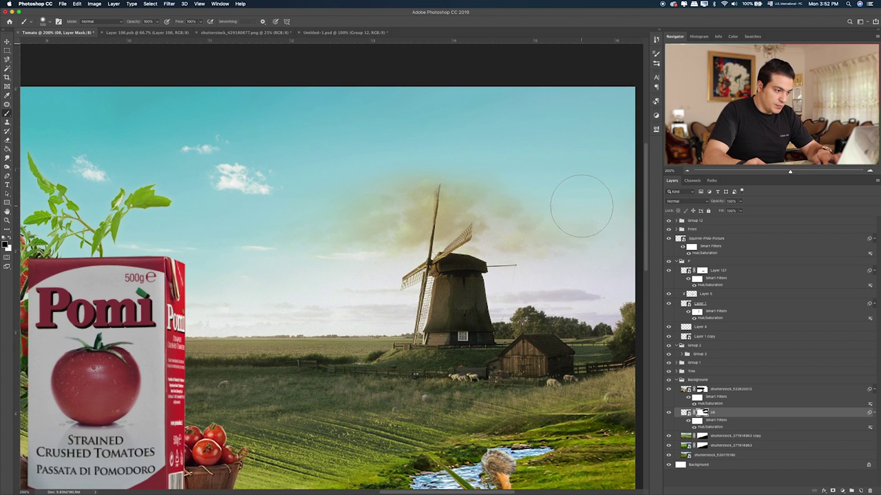
pyautogui.press('2')
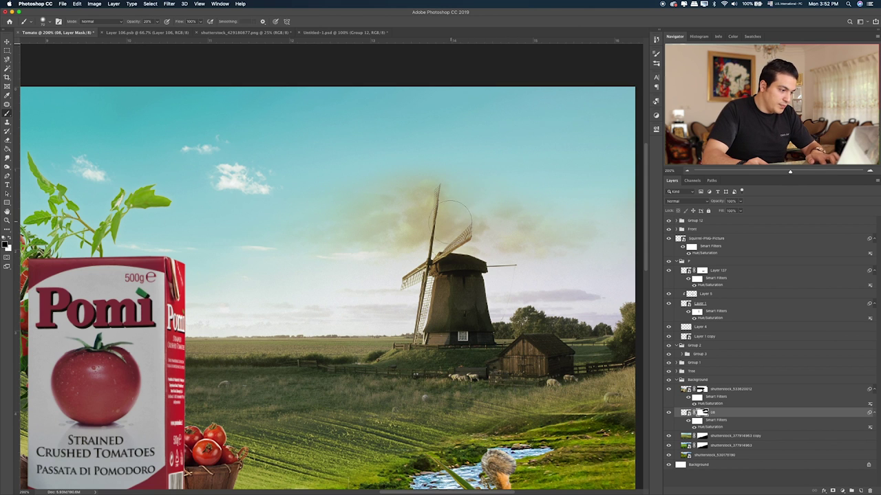
pyautogui.press(']')
pyautogui.press(']')
pyautogui.press(']')
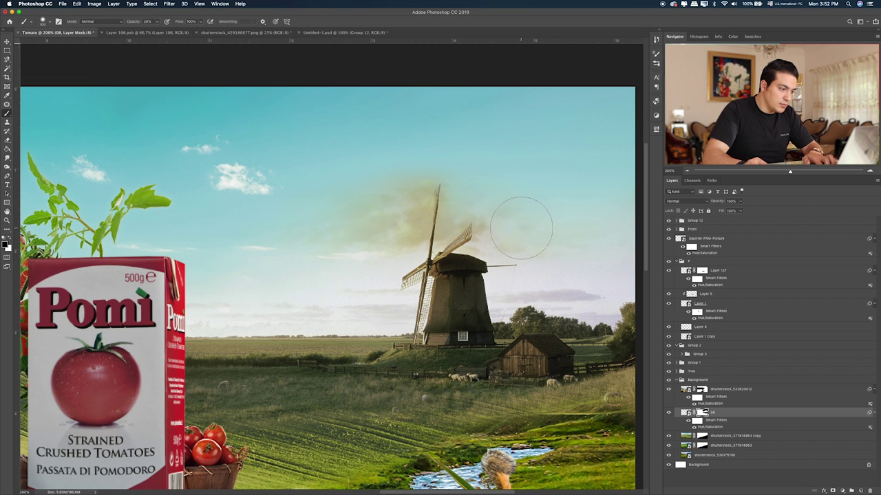
pyautogui.press(']')
pyautogui.press(']')
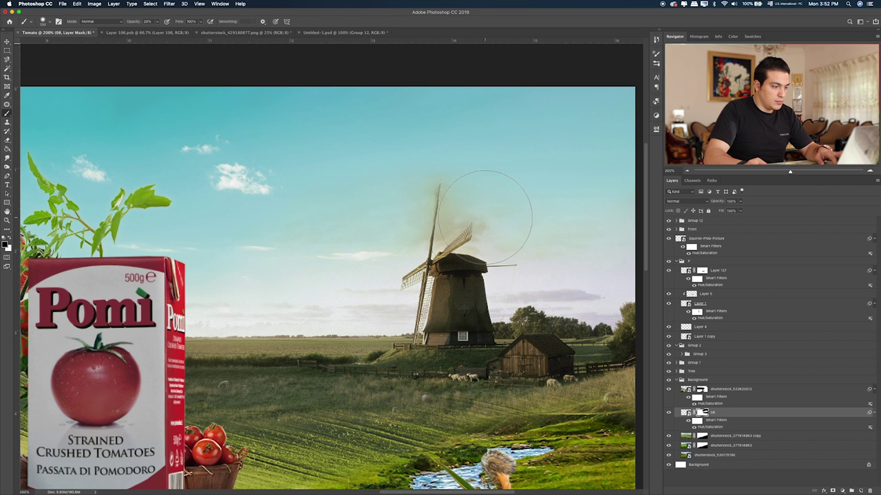
pyautogui.hotkey('ctrl', '0')
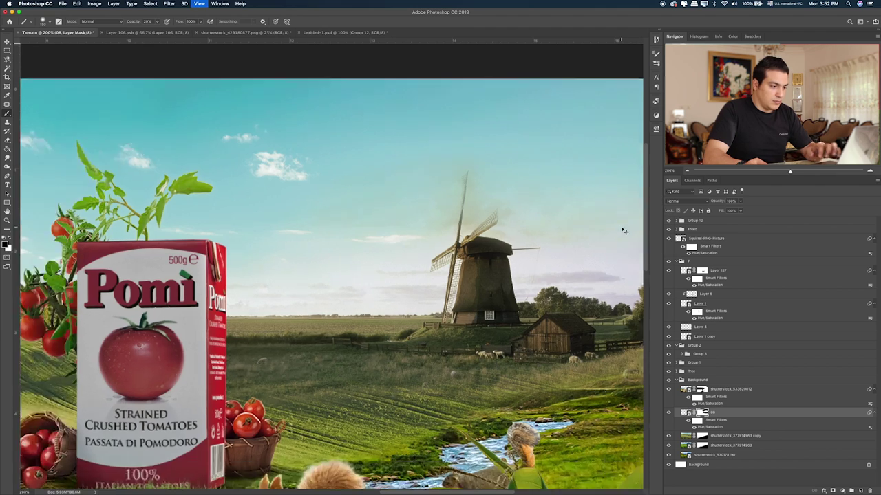
pyautogui.press('super+Tab')
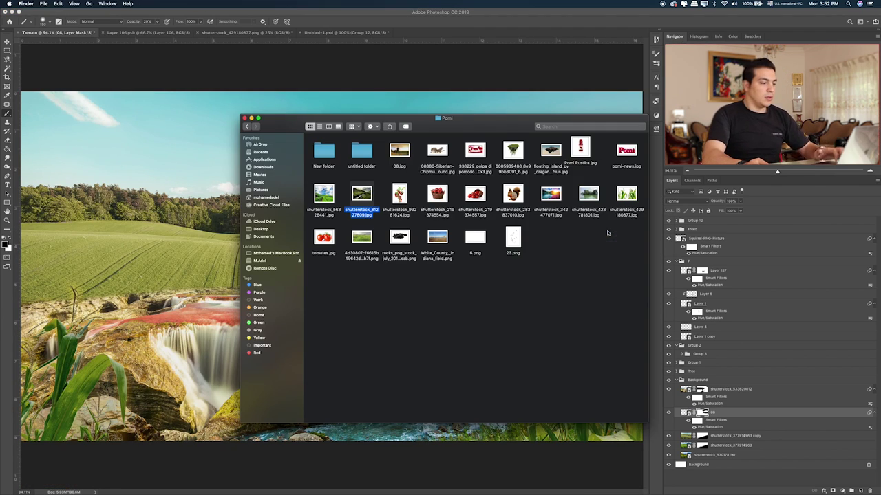
# Step: Collapse the Background group and place the 6.png cloud image from the Pomi folder
pyautogui.click(738, 387)
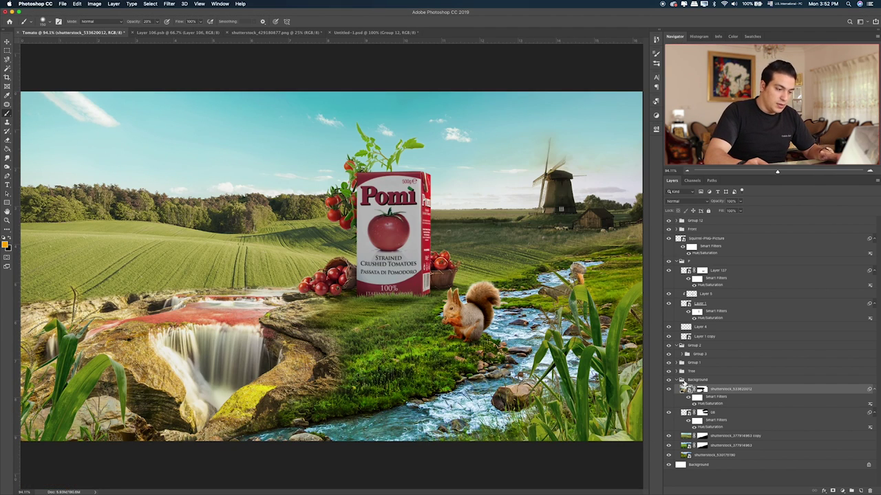
pyautogui.click(679, 380)
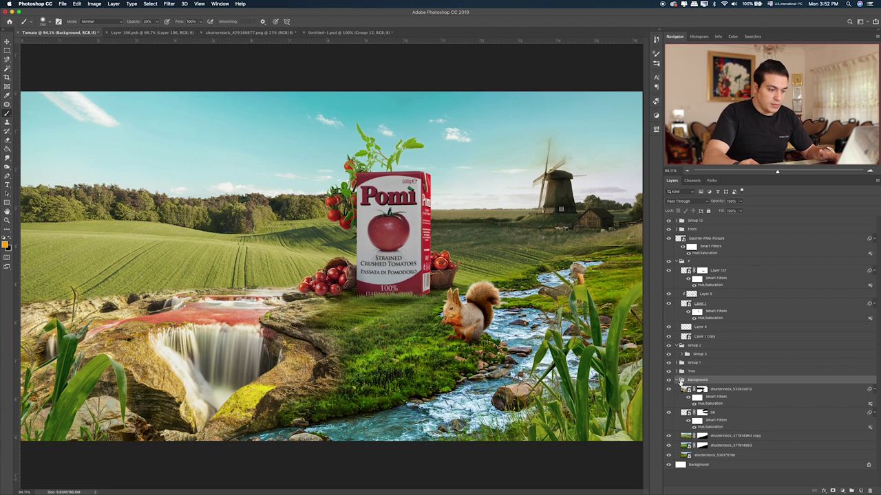
pyautogui.click(680, 380)
pyautogui.press('super+Tab')
pyautogui.click(362, 194)
pyautogui.click(470, 239)
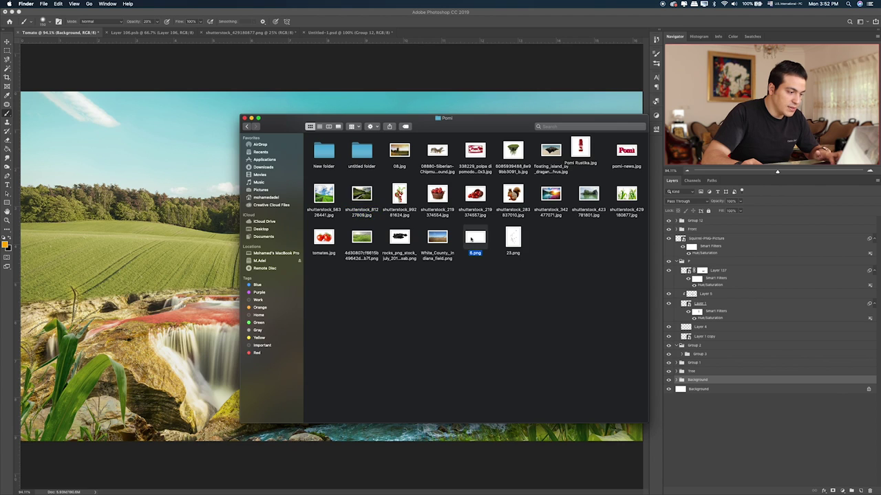
pyautogui.press('space')
pyautogui.press('space')
pyautogui.click(176, 170)
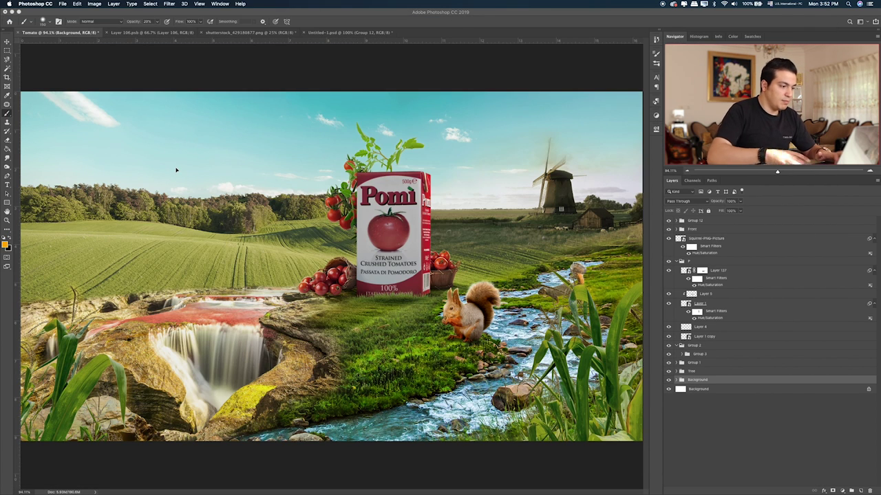
pyautogui.press('Return')
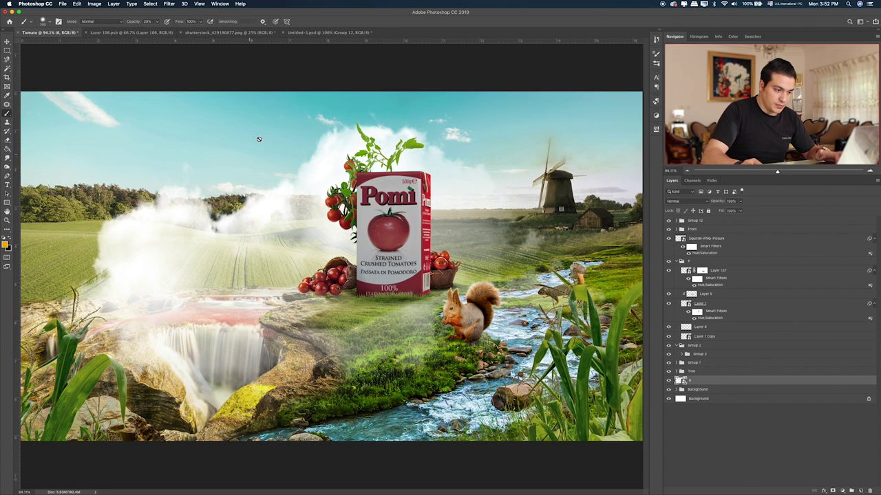
# Step: Move cloud layer 6 above Squirrel-PNG-Picture and shrink it to a small puff by the tomatoes
pyautogui.moveTo(724, 385); pyautogui.dragTo(711, 252)
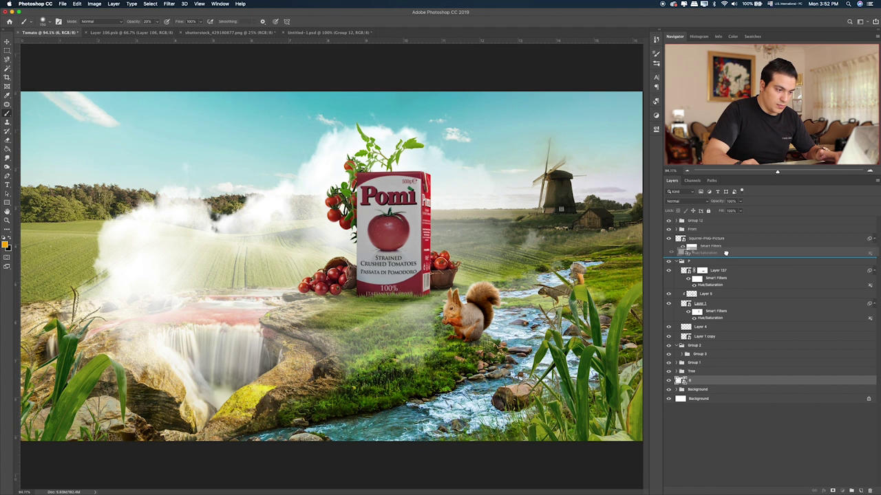
pyautogui.click(668, 239)
pyautogui.click(668, 239)
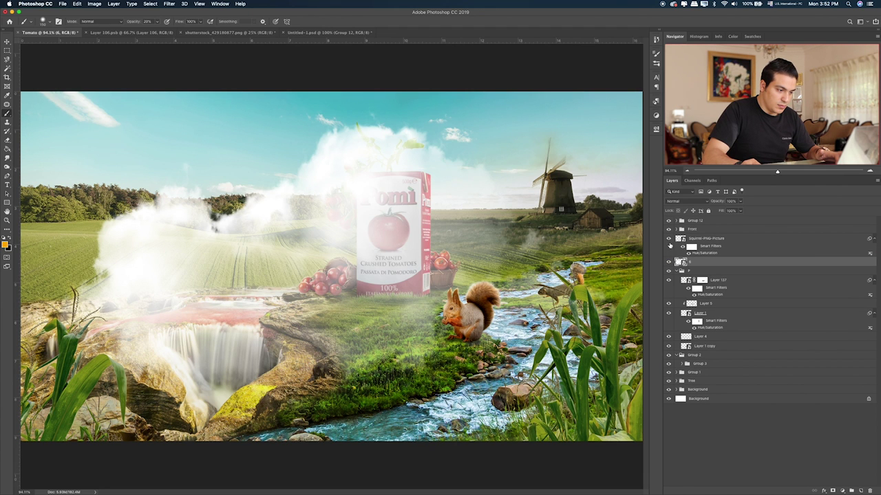
pyautogui.moveTo(701, 261)
pyautogui.mouseDown()
pyautogui.moveTo(700, 235)
pyautogui.moveTo(671, 270)
pyautogui.mouseUp()
pyautogui.click(688, 222)
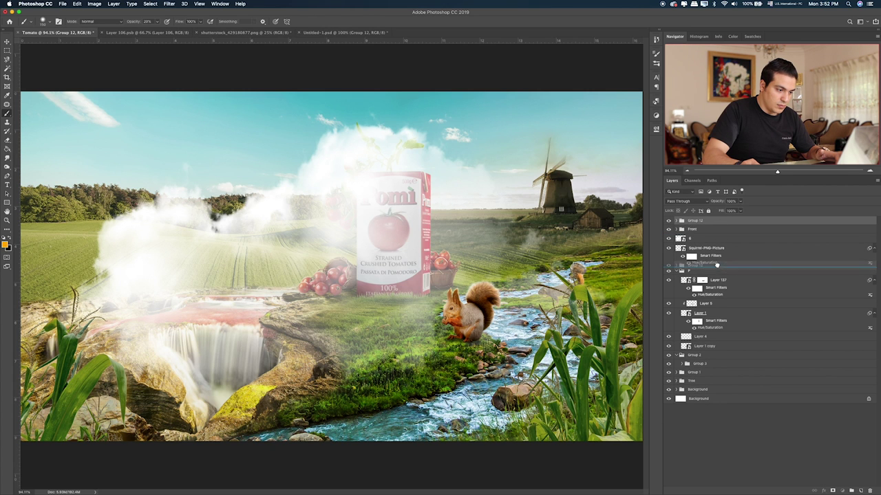
pyautogui.click(681, 271)
pyautogui.click(708, 239)
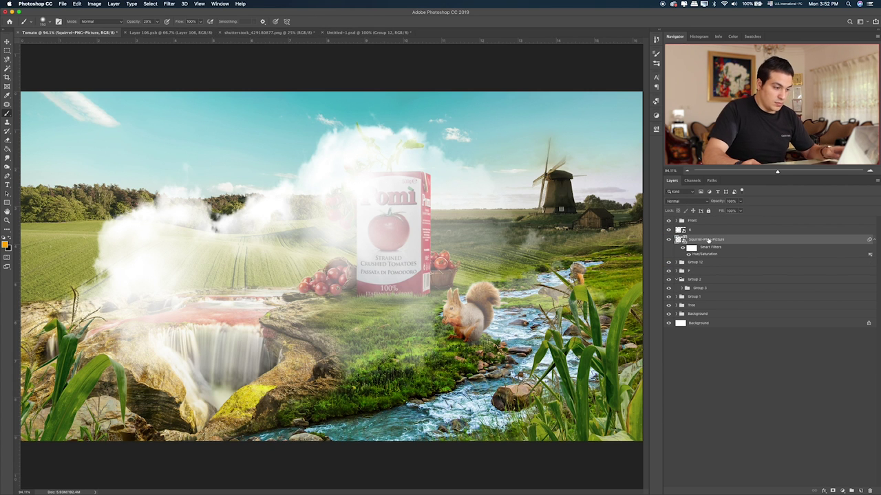
pyautogui.click(701, 231)
pyautogui.hotkey('ctrl', 't')
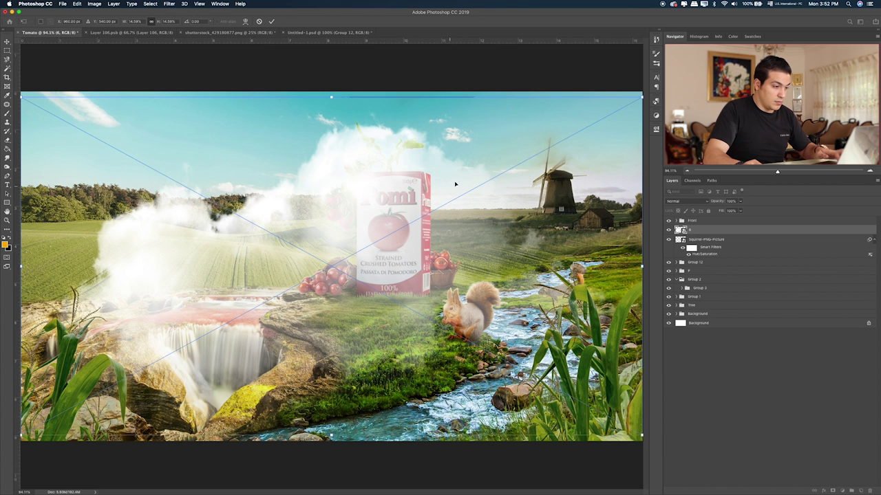
pyautogui.moveTo(639, 97); pyautogui.dragTo(422, 217)
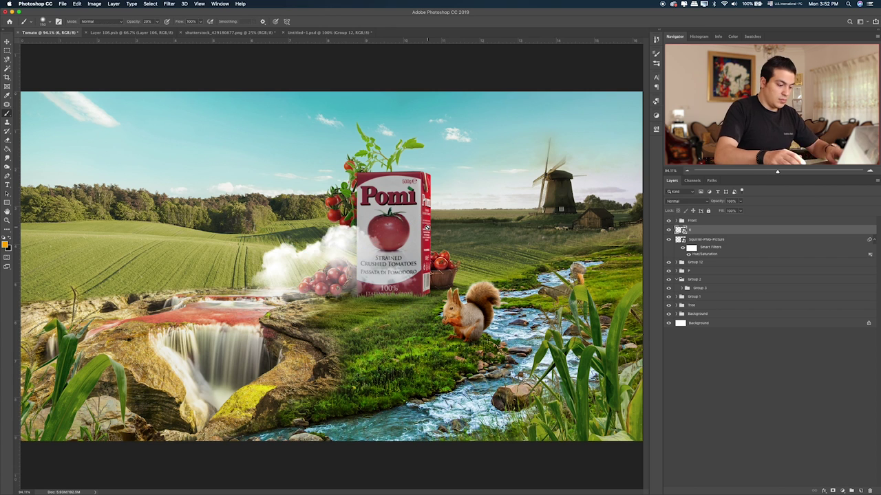
# Step: Commit the cloud's size, group the cloud layer, and name the group 'Clouds'
pyautogui.press('Return')
pyautogui.hotkey('ctrl', 'g')
pyautogui.press('b')
pyautogui.doubleClick(695, 229)
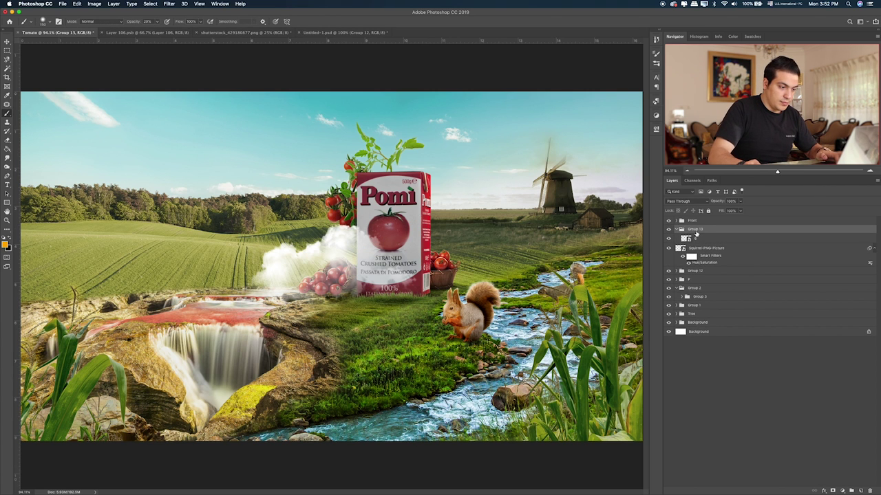
pyautogui.write('Glouds')
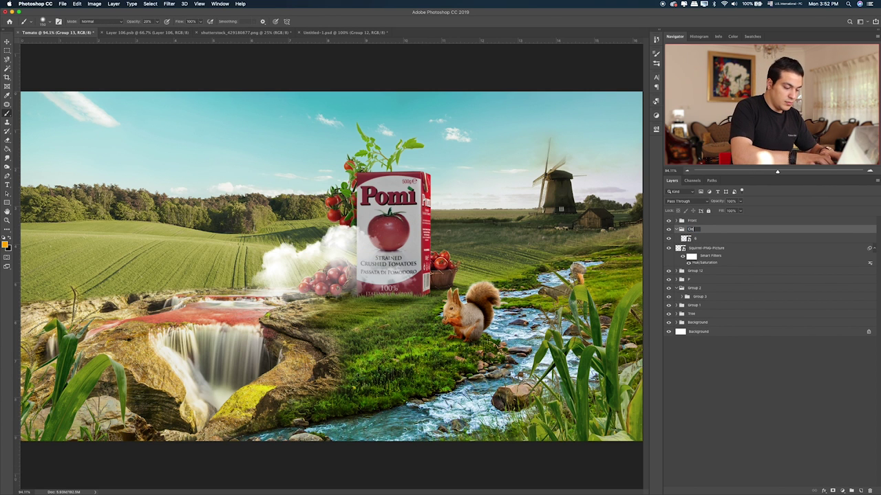
pyautogui.press('Return')
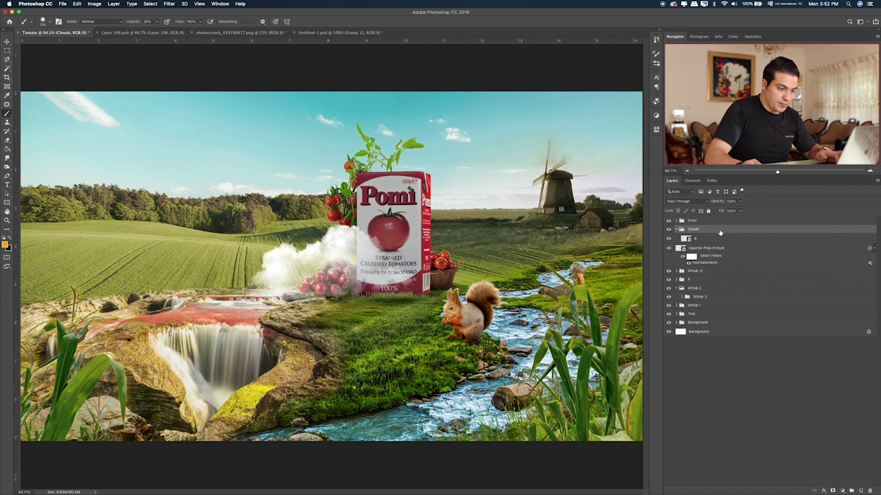
# Step: Drag the cloud layer up into the sky beside the windmill
pyautogui.click(704, 238)
pyautogui.press('v')
pyautogui.moveTo(358, 246); pyautogui.dragTo(546, 139)
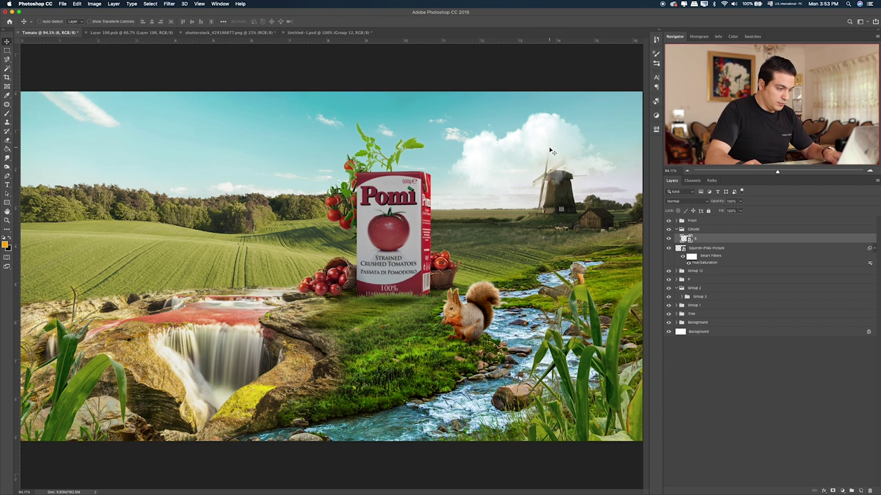
pyautogui.press('super+Tab')
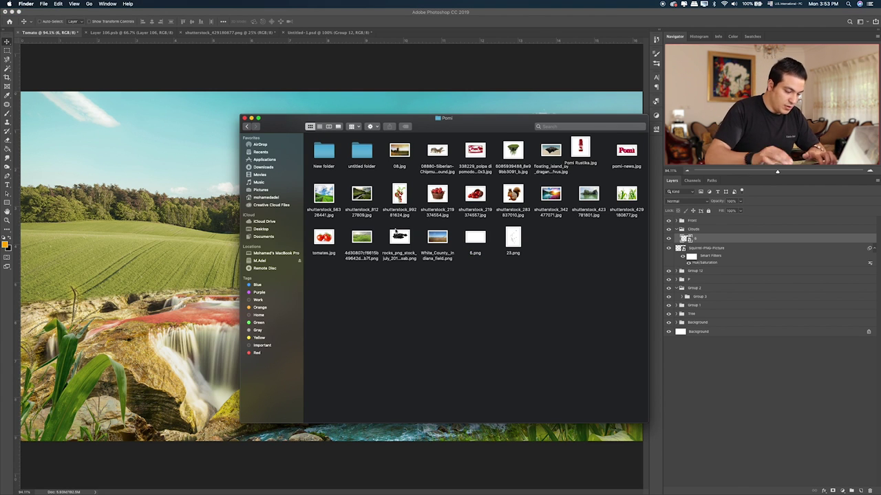
# Step: Place the Sun_with_Cloud image from the untitled folder into the composite
pyautogui.press('Right')
pyautogui.press('Right')
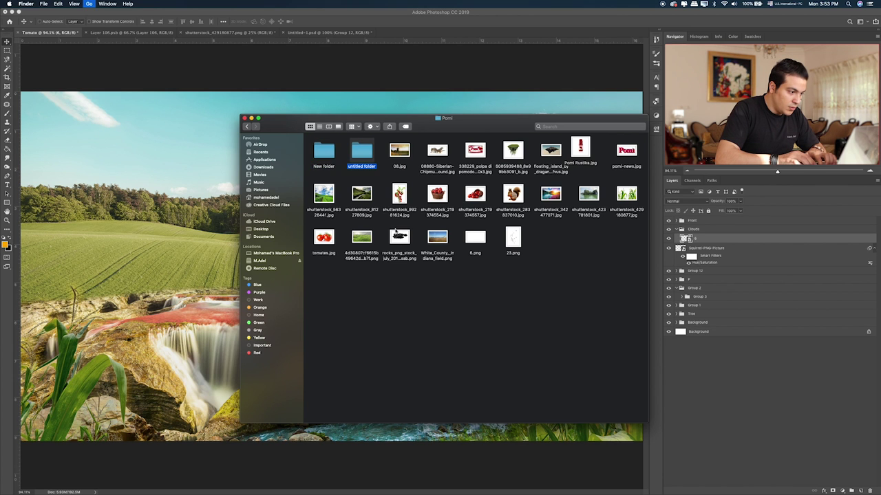
pyautogui.press('super+Down')
pyautogui.press('Right')
pyautogui.press('Right')
pyautogui.press('Right')
pyautogui.press('Right')
pyautogui.press('Down')
pyautogui.press('Down')
pyautogui.press('Left')
pyautogui.press('Left')
pyautogui.press('space')
pyautogui.press('space')
pyautogui.moveTo(328, 232); pyautogui.dragTo(182, 171)
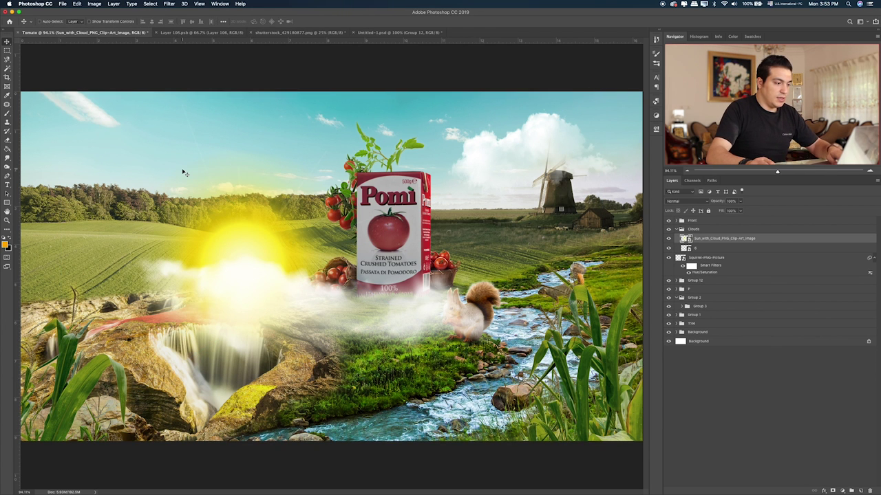
# Step: Flip the sun image horizontally, shrink it into the top-right corner, and set Screen blending
pyautogui.rightClick(275, 234)
pyautogui.click(294, 313)
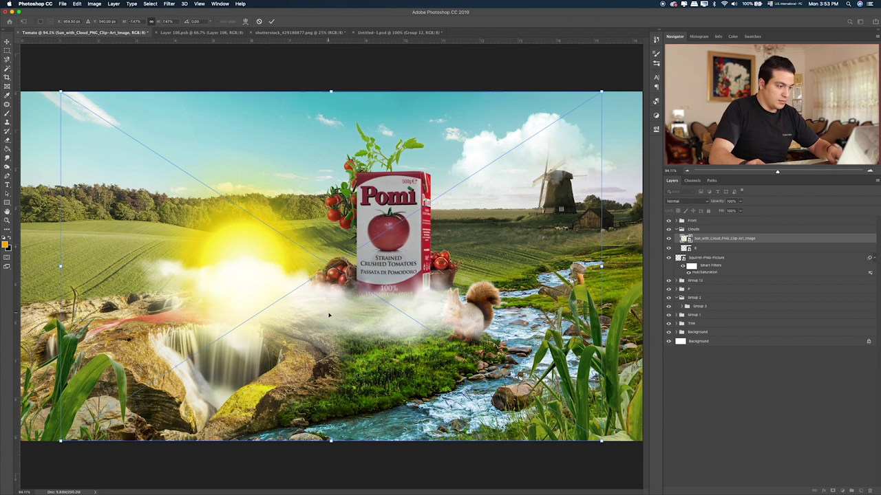
pyautogui.moveTo(606, 91); pyautogui.dragTo(494, 164)
pyautogui.moveTo(392, 227)
pyautogui.mouseDown()
pyautogui.moveTo(541, 183)
pyautogui.moveTo(603, 193)
pyautogui.mouseUp()
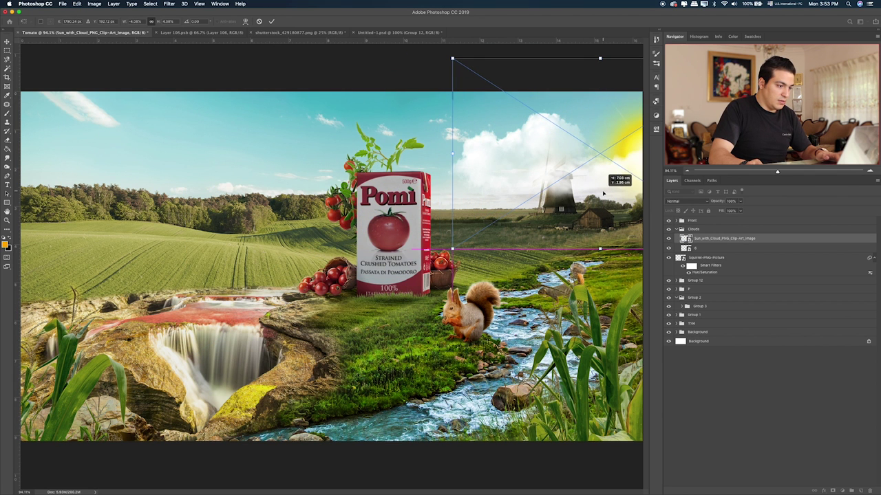
pyautogui.press('Return')
pyautogui.moveTo(603, 195); pyautogui.dragTo(614, 178)
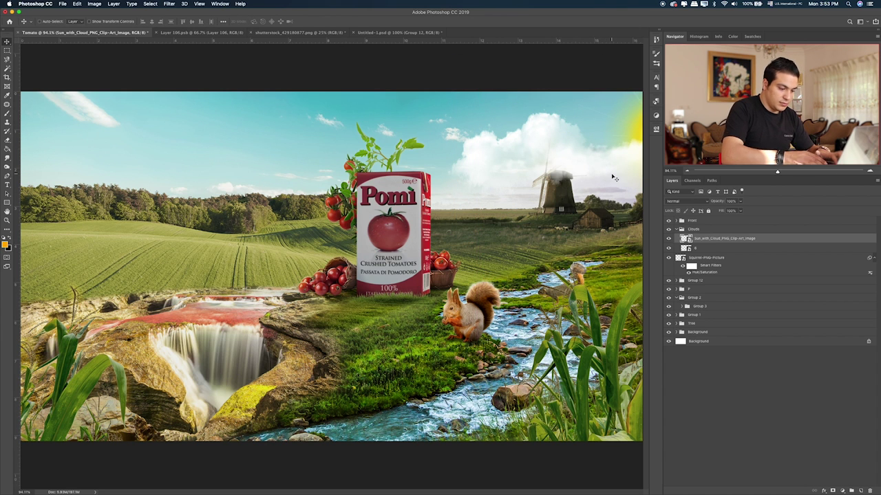
pyautogui.hotkey('shift', 'alt', 'b')
pyautogui.hotkey('shift', 'alt', 's')
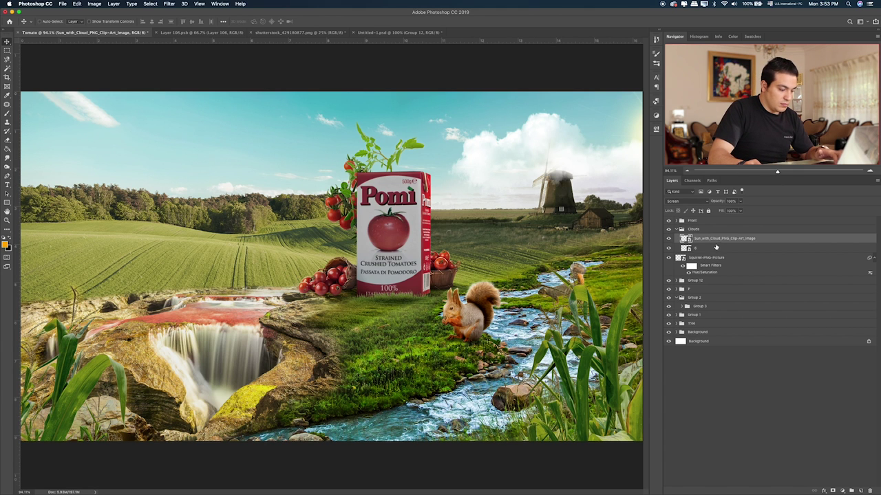
# Step: Duplicate cloud layer 6 and set the copy in the upper-left sky, flipped horizontally and scaled to about 7.5%
pyautogui.click(690, 250)
pyautogui.hotkey('ctrl', 'j')
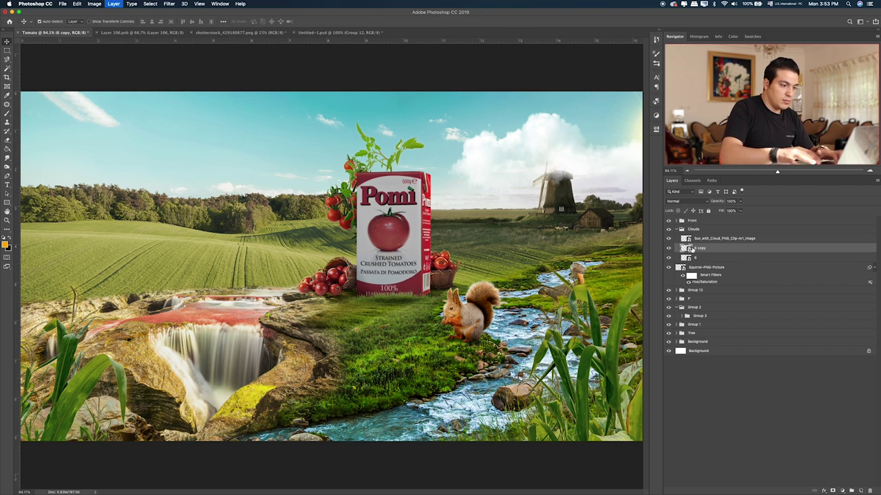
pyautogui.moveTo(506, 191); pyautogui.dragTo(83, 146)
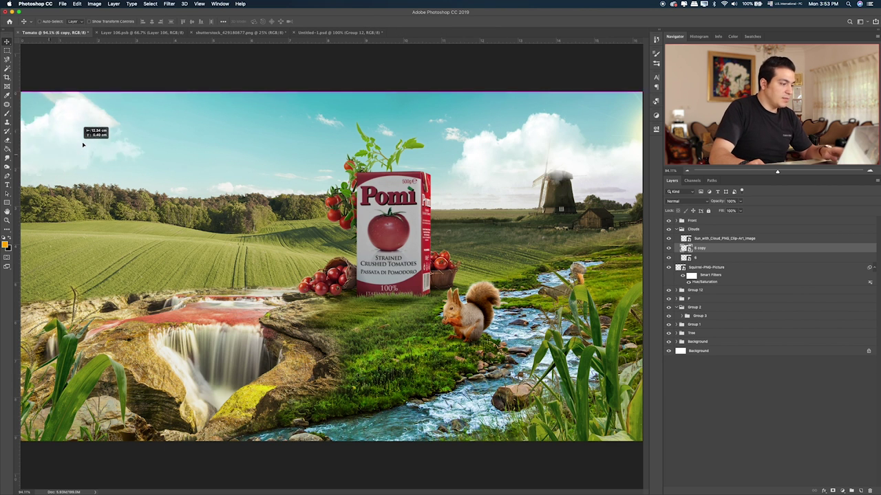
pyautogui.hotkey('ctrl', 't')
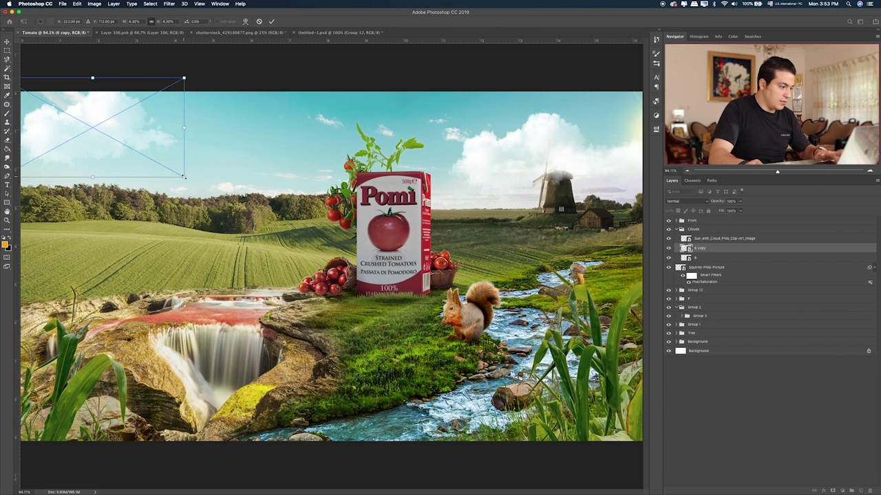
pyautogui.moveTo(183, 177); pyautogui.dragTo(399, 294)
pyautogui.rightClick(219, 143)
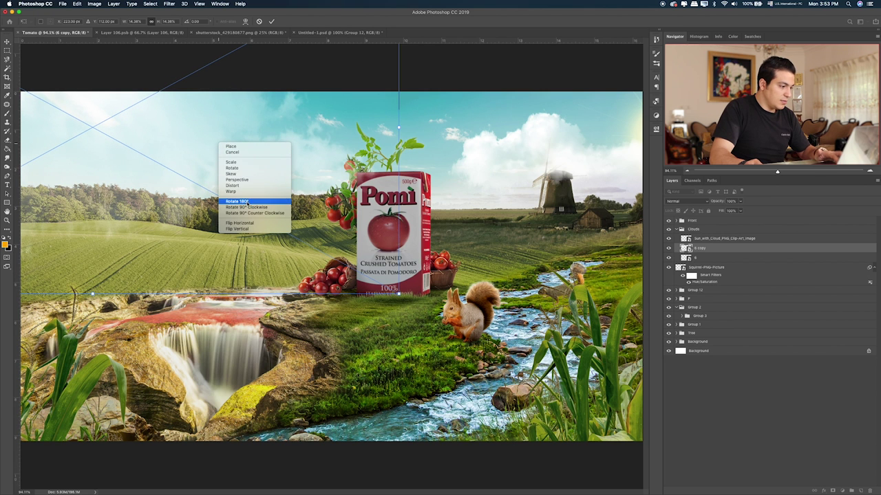
pyautogui.click(241, 223)
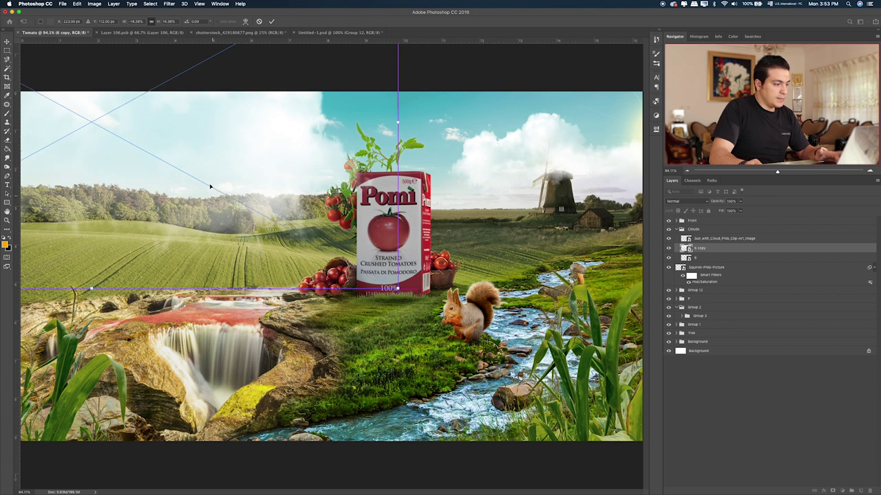
pyautogui.moveTo(211, 187); pyautogui.dragTo(209, 176)
pyautogui.moveTo(398, 279); pyautogui.dragTo(248, 197)
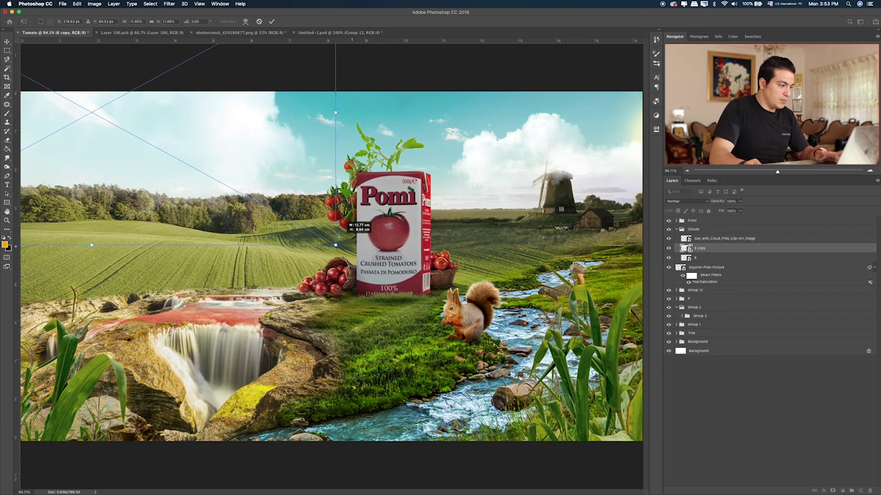
pyautogui.moveTo(145, 114); pyautogui.dragTo(147, 115)
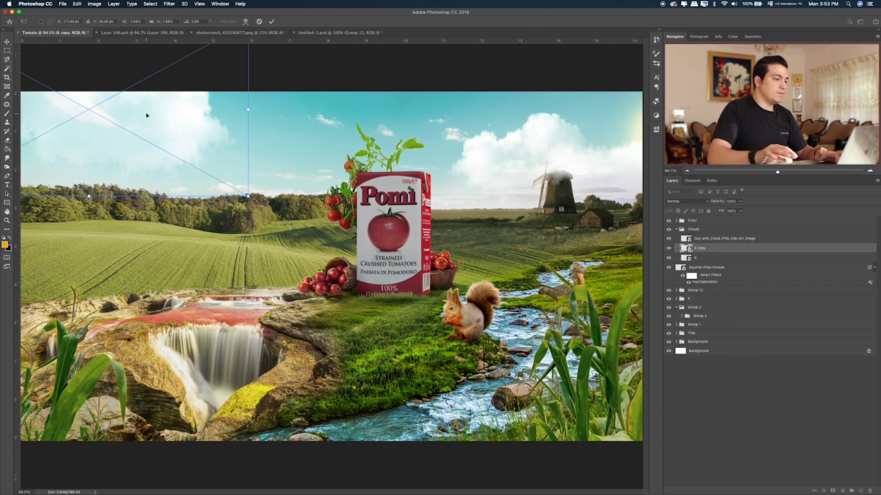
pyautogui.press('Return')
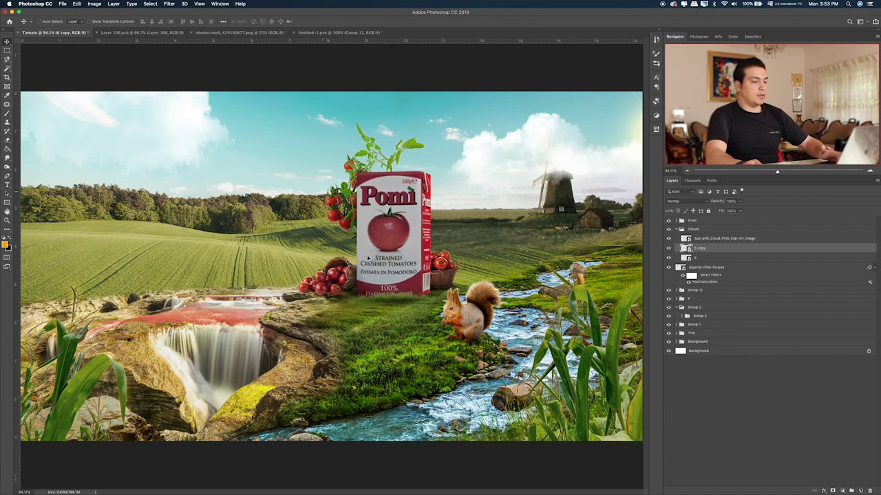
pyautogui.press('super+Tab')
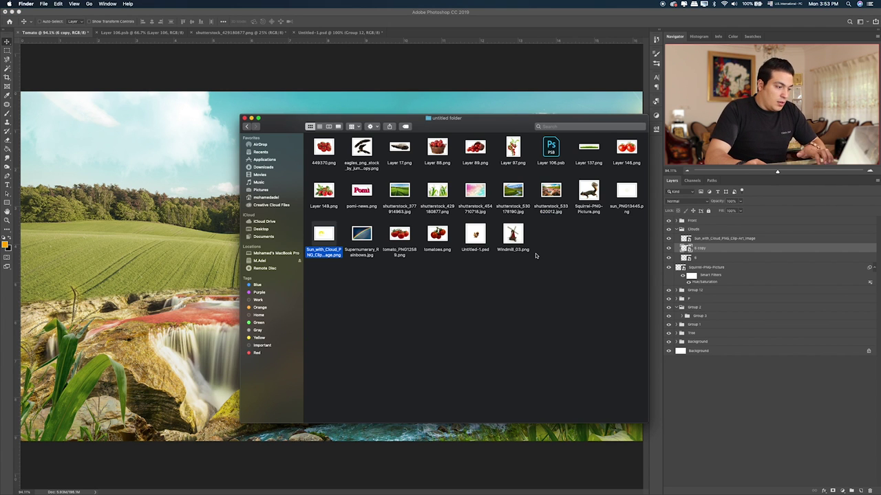
# Step: Place tomatoes.png into the composite above Layer 3 in the Front group
pyautogui.click(537, 245)
pyautogui.click(430, 237)
pyautogui.press('space')
pyautogui.press('space')
pyautogui.click(698, 229)
pyautogui.click(698, 229)
pyautogui.click(680, 221)
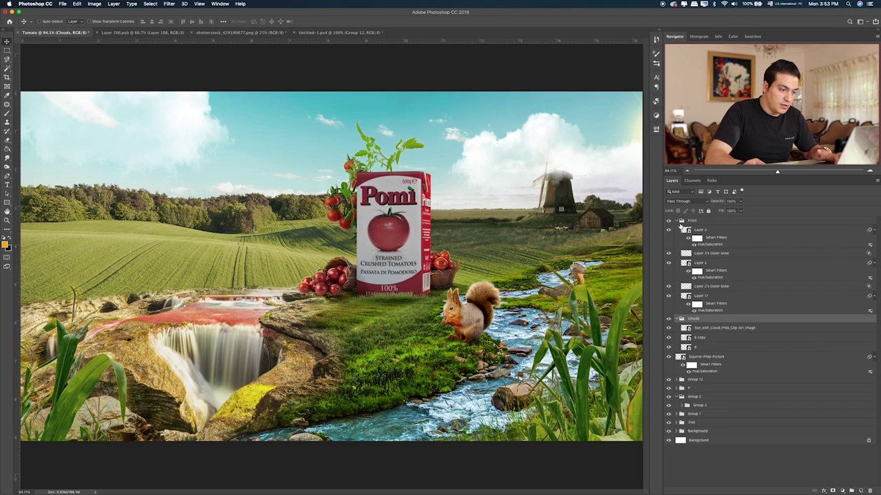
pyautogui.click(709, 230)
pyautogui.press('super+Tab')
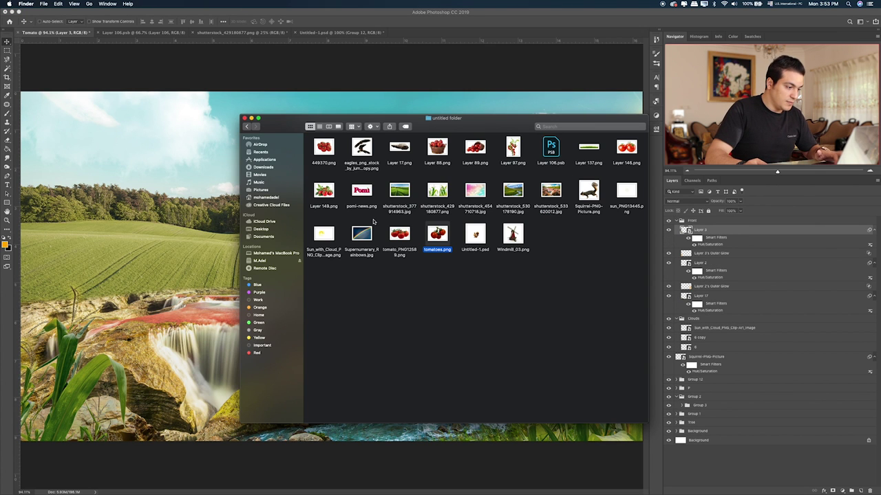
pyautogui.moveTo(436, 234); pyautogui.dragTo(680, 215)
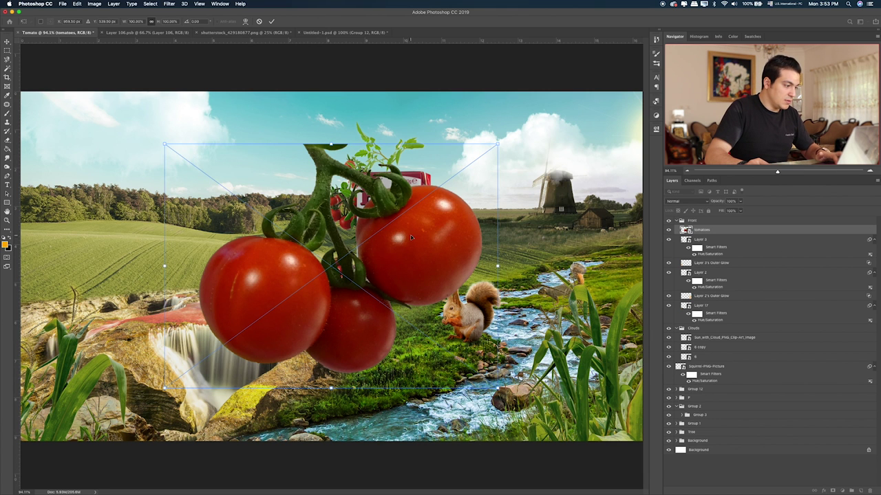
# Step: Move the tomatoes to the upper left, shrinking to about 84% and tilting them
pyautogui.moveTo(410, 237); pyautogui.dragTo(199, 148)
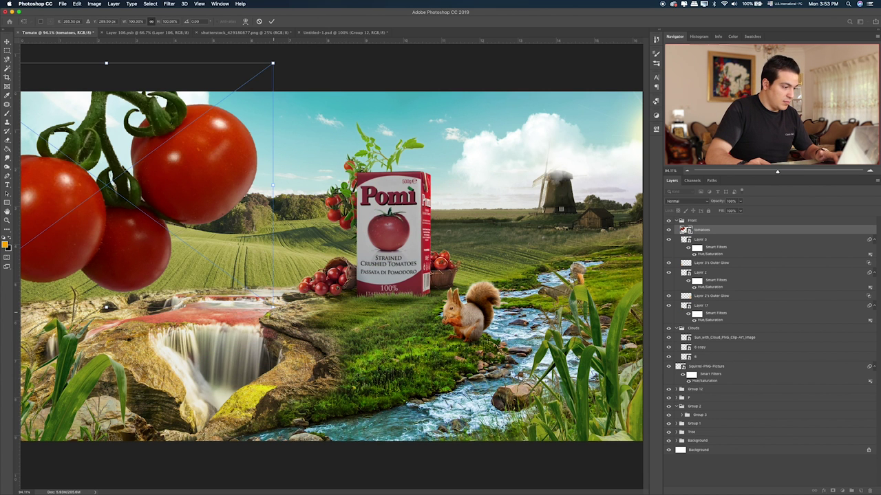
pyautogui.moveTo(272, 307); pyautogui.dragTo(220, 268)
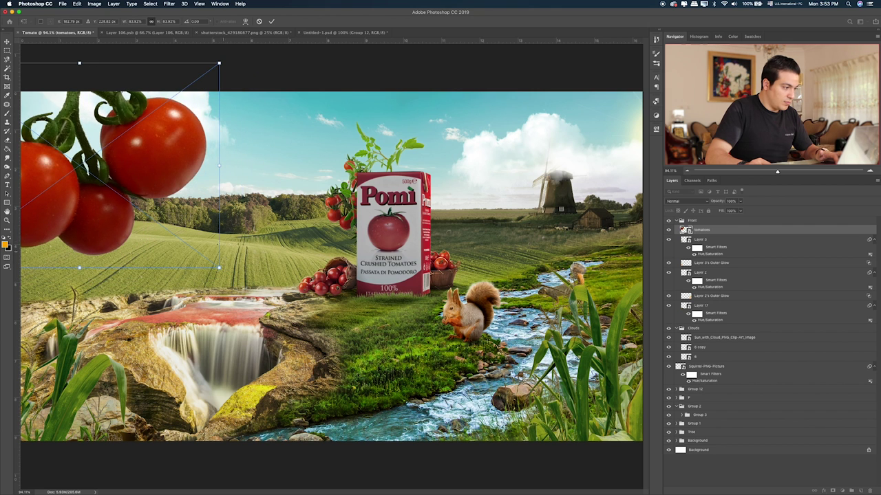
pyautogui.moveTo(221, 269)
pyautogui.mouseDown()
pyautogui.moveTo(205, 236)
pyautogui.moveTo(138, 180)
pyautogui.moveTo(140, 195)
pyautogui.mouseUp()
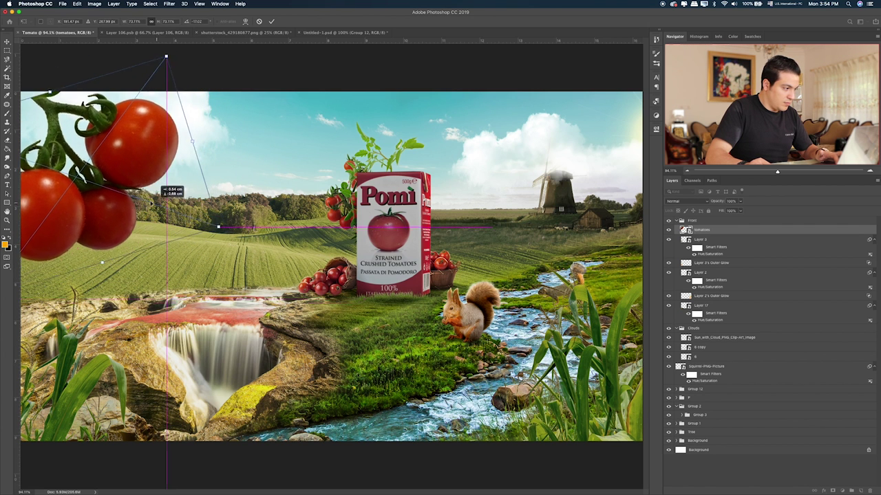
pyautogui.moveTo(140, 196); pyautogui.dragTo(141, 164)
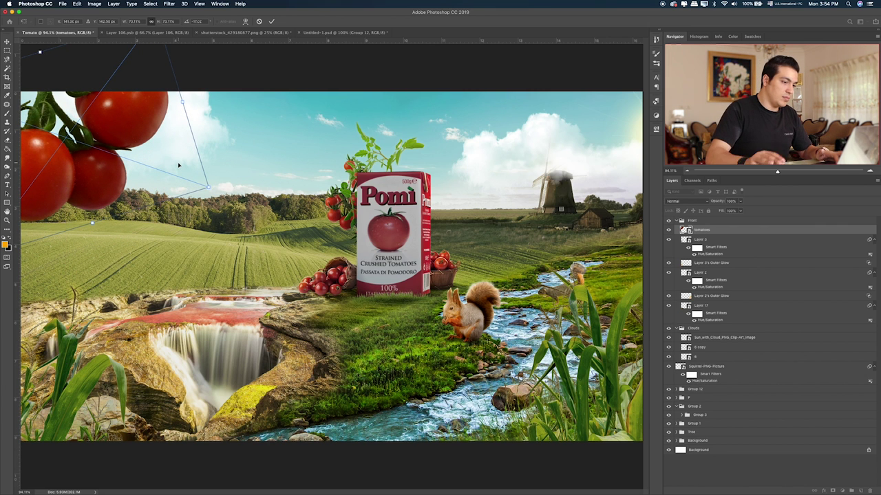
pyautogui.press('Return')
# Step: Flip the tomatoes horizontally, rotate them about -43°, and fit them into the top-left corner
pyautogui.hotkey('ctrl', 't')
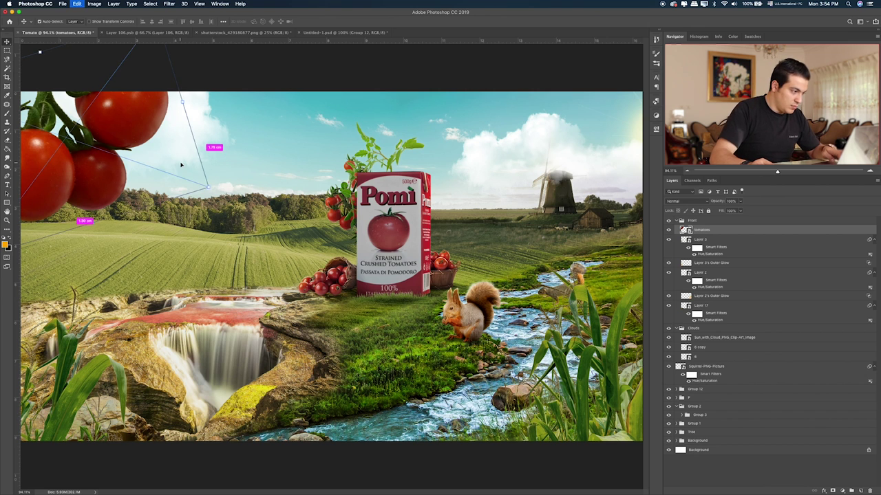
pyautogui.moveTo(179, 166)
pyautogui.mouseDown()
pyautogui.moveTo(196, 166)
pyautogui.moveTo(206, 183)
pyautogui.mouseUp()
pyautogui.rightClick(170, 146)
pyautogui.click(190, 226)
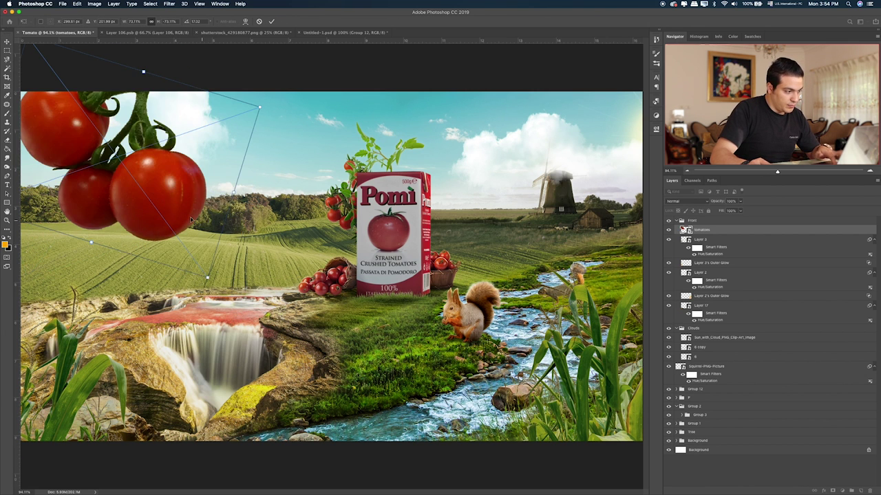
pyautogui.moveTo(246, 78); pyautogui.dragTo(287, 46)
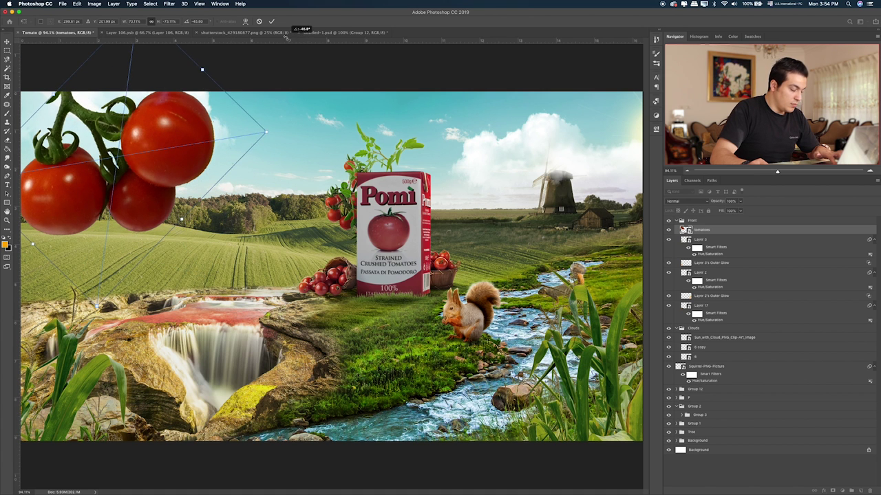
pyautogui.moveTo(172, 121); pyautogui.dragTo(128, 108)
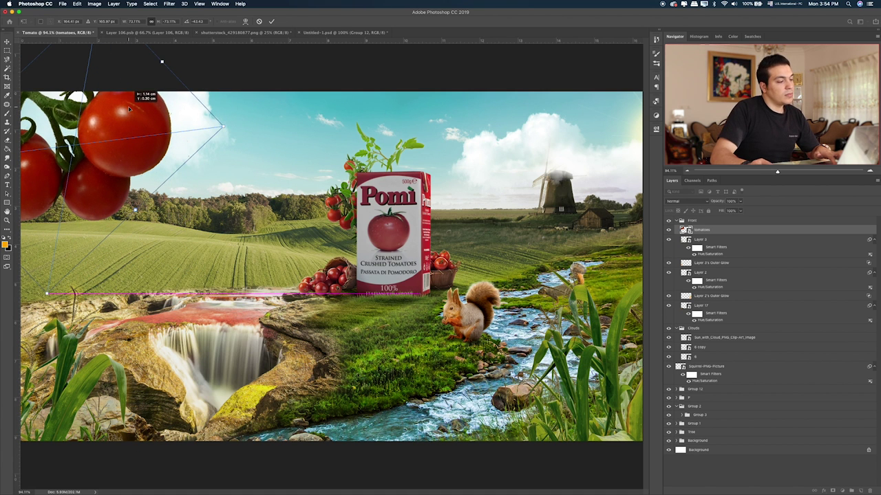
pyautogui.press('Return')
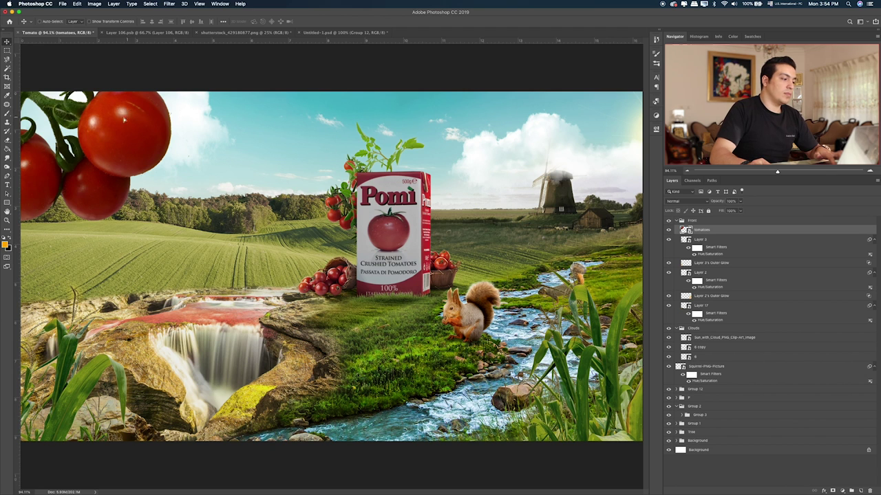
pyautogui.moveTo(124, 120); pyautogui.dragTo(116, 119)
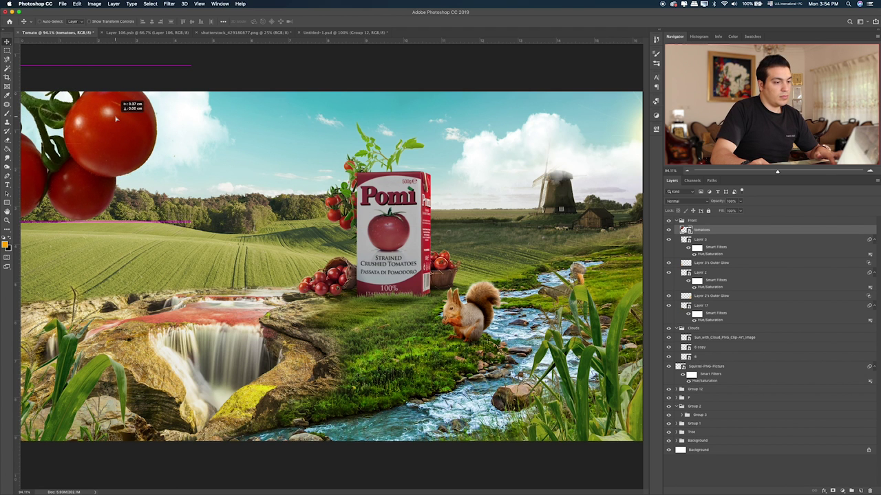
pyautogui.moveTo(116, 119); pyautogui.dragTo(124, 111)
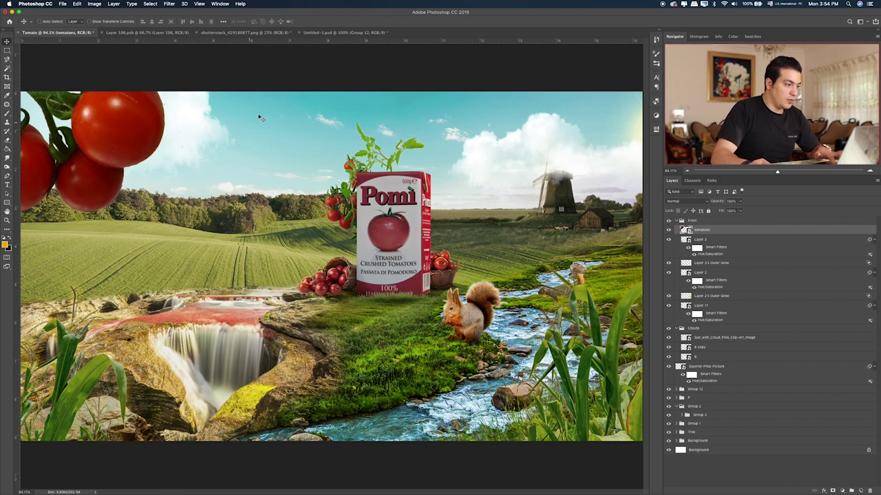
# Step: Apply Motion Blur to the tomato layer with angle -65° and distance 21 pixels
pyautogui.click(169, 3)
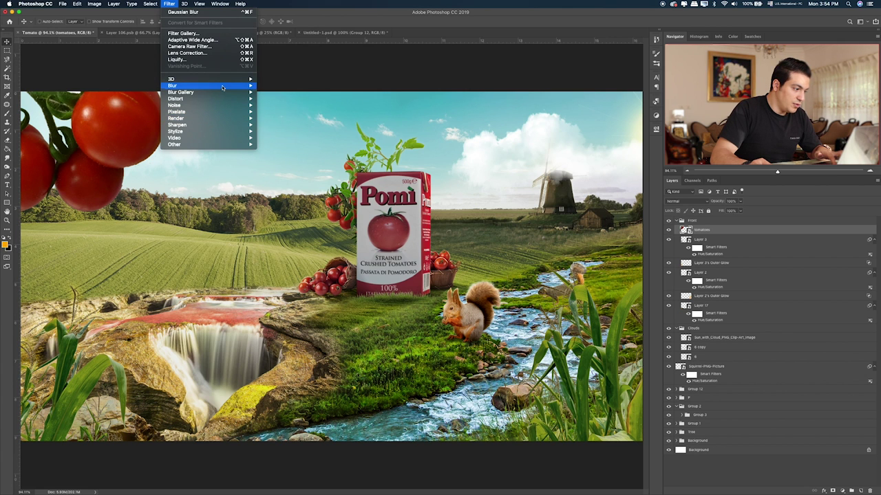
pyautogui.moveTo(192, 85)
pyautogui.click(275, 124)
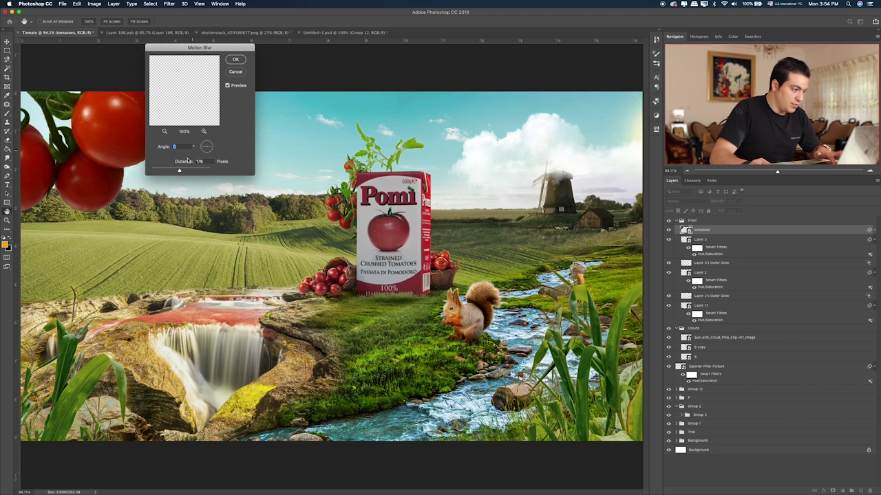
pyautogui.moveTo(180, 172); pyautogui.dragTo(159, 172)
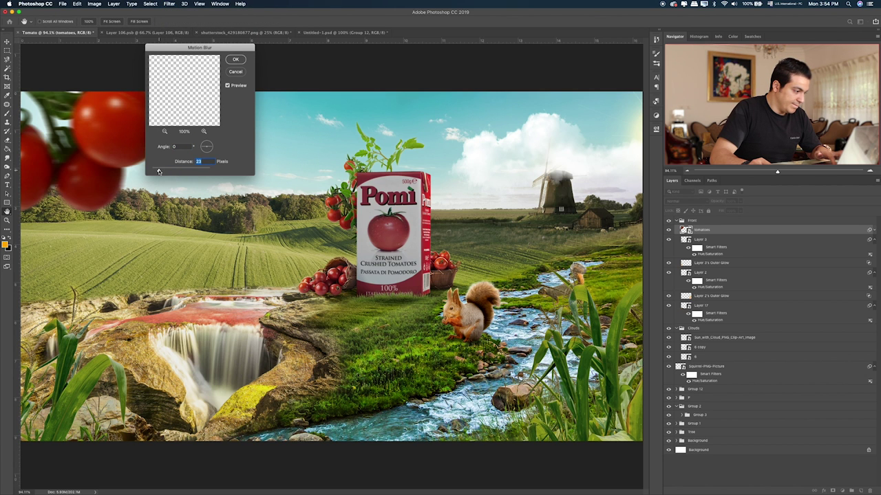
pyautogui.click(208, 151)
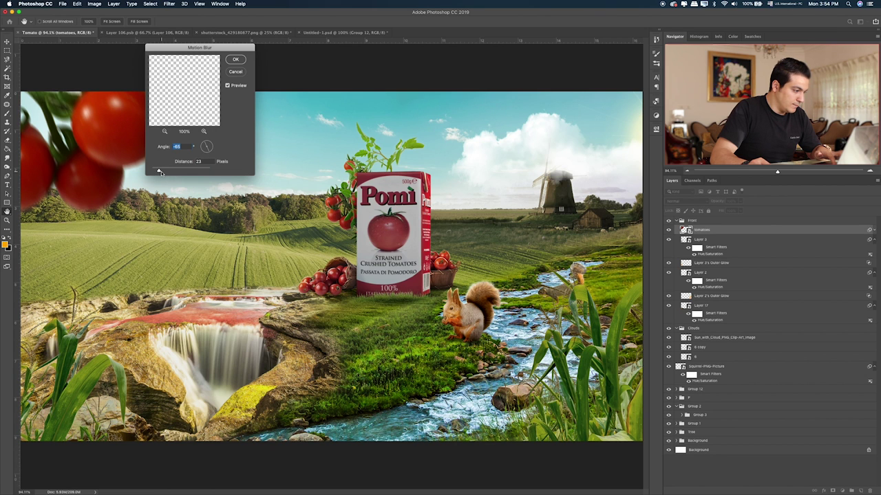
pyautogui.press('Tab')
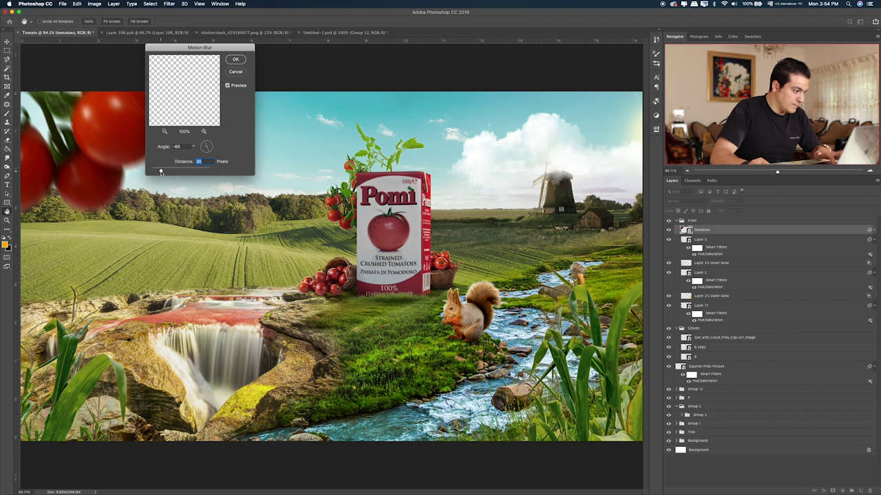
pyautogui.moveTo(158, 171); pyautogui.dragTo(157, 171)
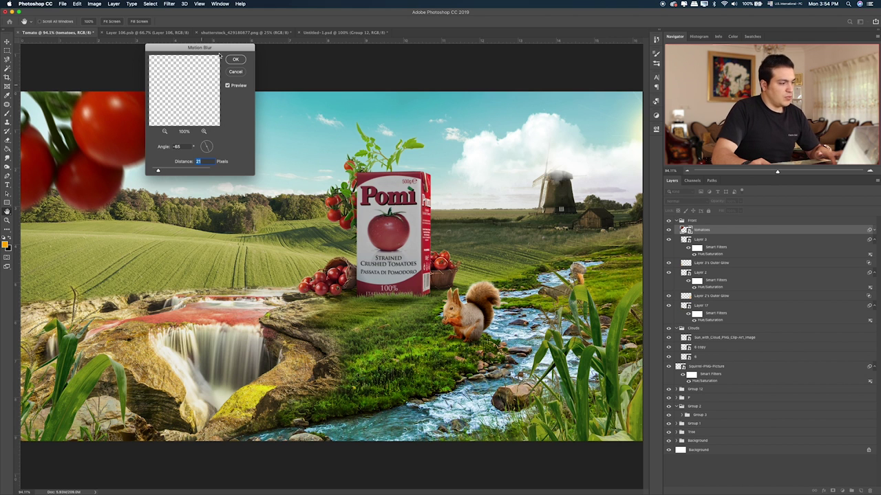
pyautogui.click(237, 60)
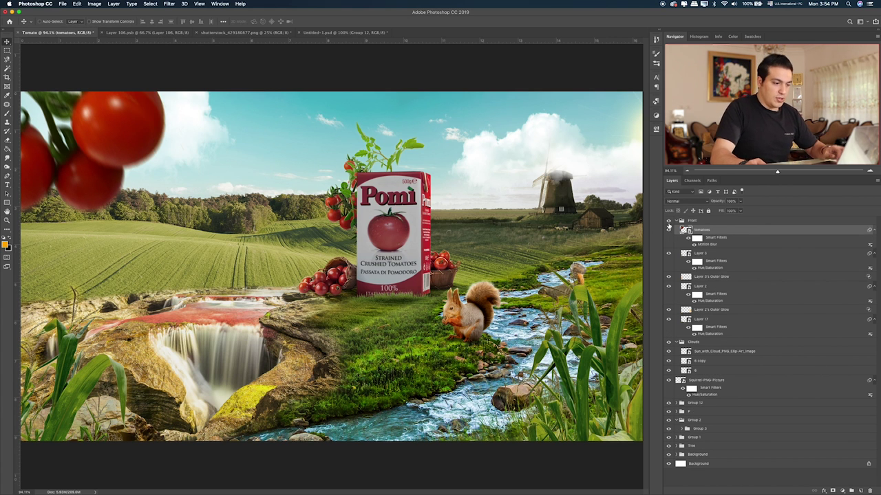
# Step: Group the tomatoes layer and add a new empty layer clipped to it
pyautogui.hotkey('ctrl', 'g')
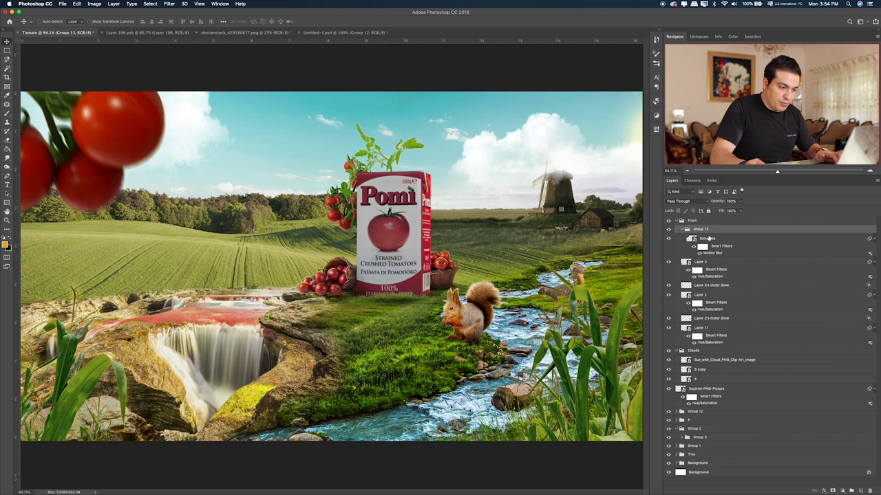
pyautogui.moveTo(743, 379); pyautogui.dragTo(827, 413)
pyautogui.hotkey('ctrl', 'z')
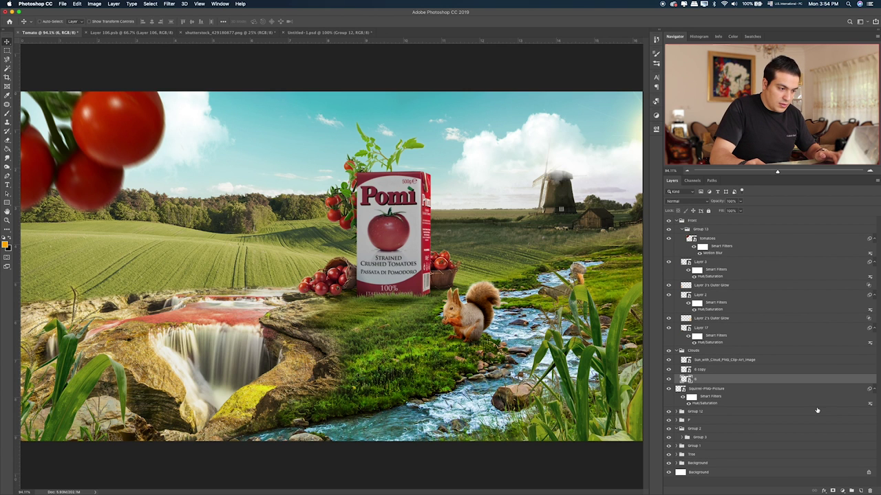
pyautogui.click(710, 238)
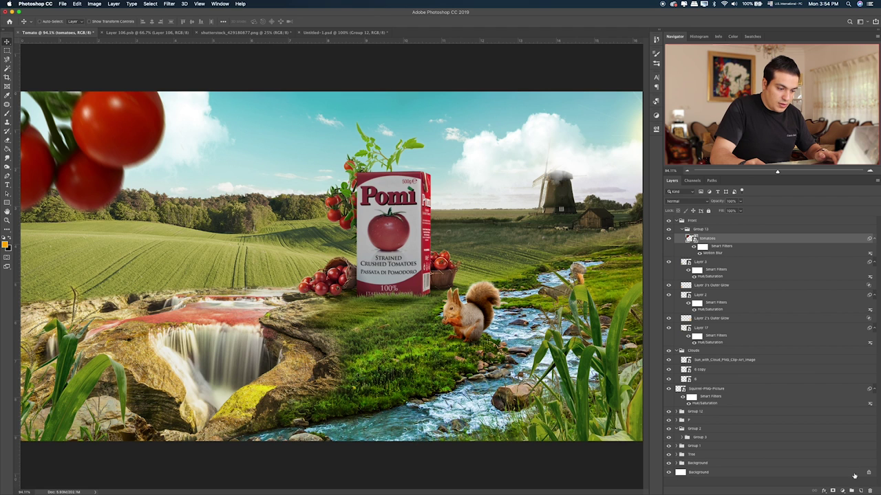
pyautogui.click(860, 490)
pyautogui.keyDown('alt'); pyautogui.click(711, 243); pyautogui.keyUp('alt')
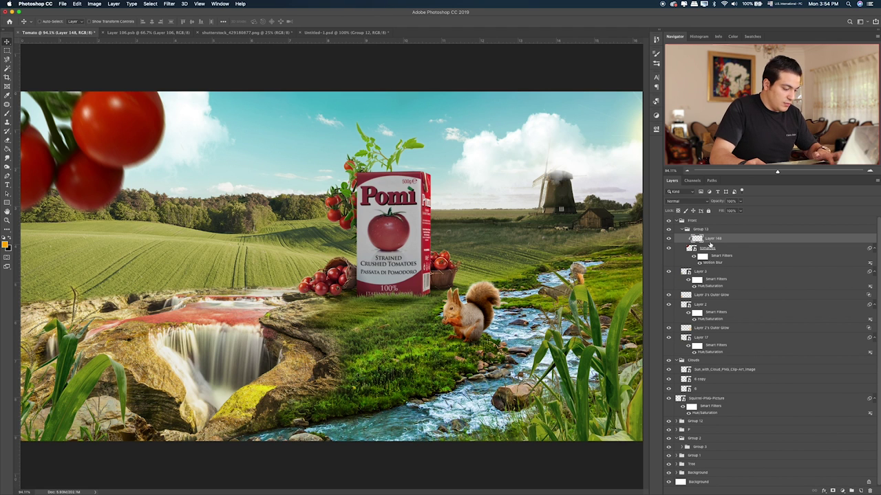
# Step: Darken the tomatoes with Hue/Saturation at Lightness -10
pyautogui.click(711, 246)
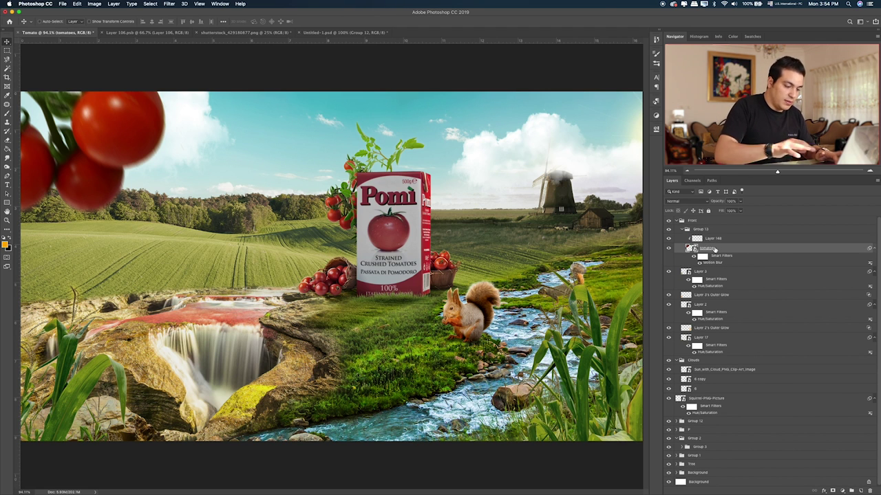
pyautogui.hotkey('ctrl', 'u')
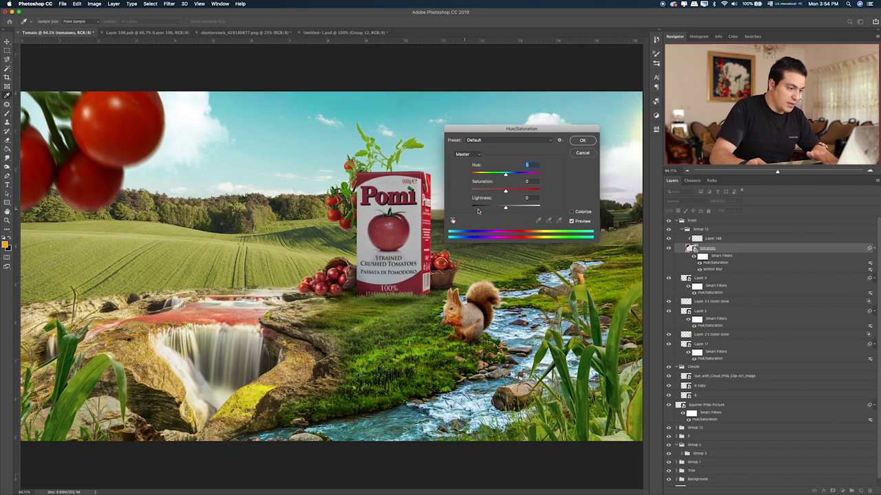
pyautogui.moveTo(500, 209); pyautogui.dragTo(494, 210)
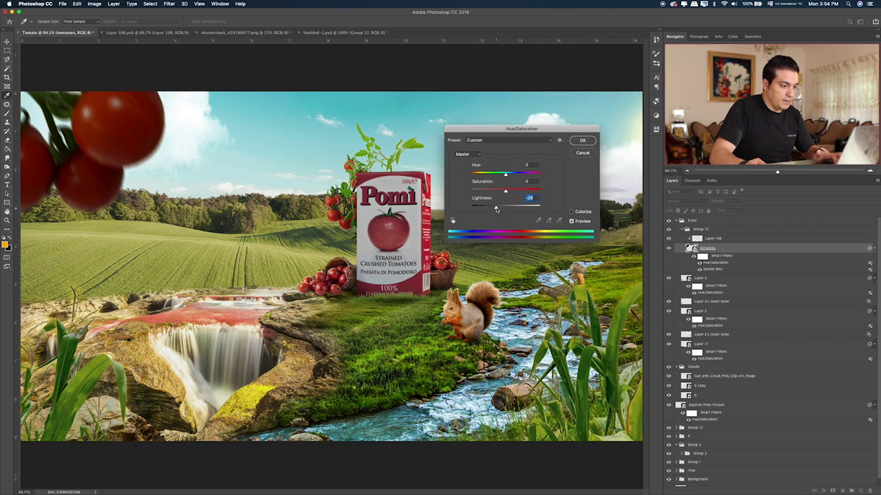
pyautogui.moveTo(496, 209); pyautogui.dragTo(501, 208)
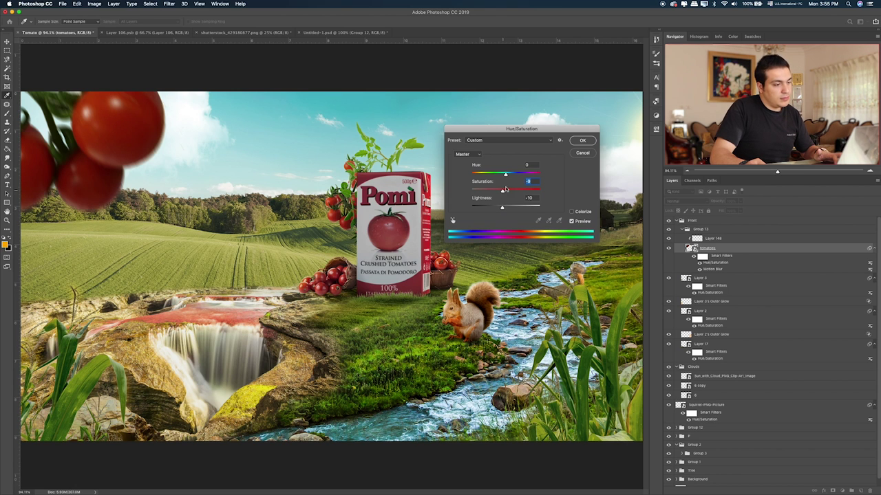
pyautogui.click(582, 141)
# Step: Brush paint onto clipped Layer 148 and set its blend mode to Hard Light
pyautogui.click(722, 238)
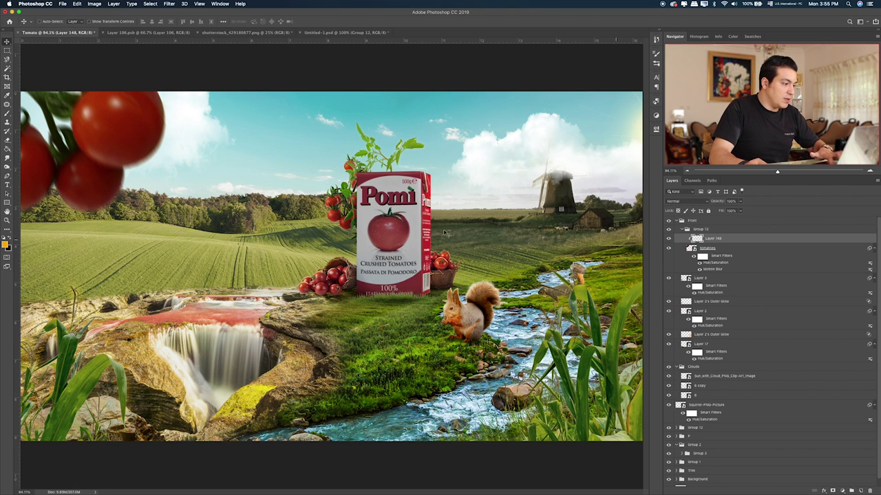
pyautogui.press('b')
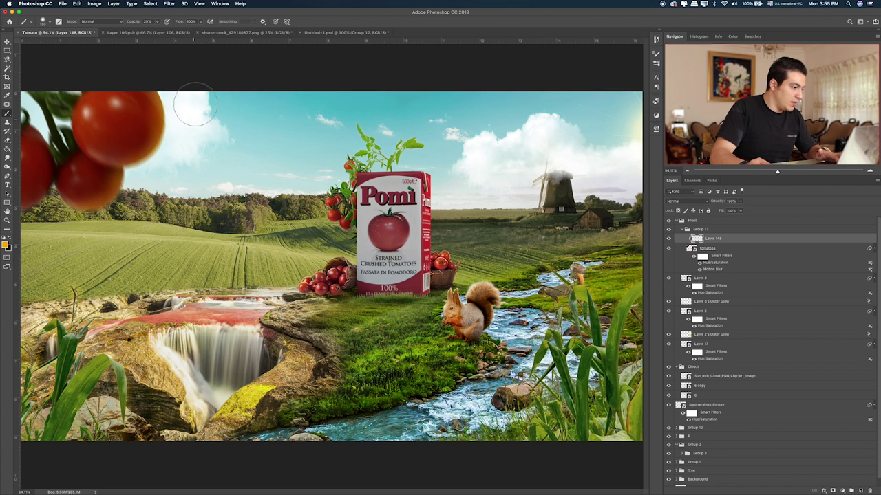
pyautogui.press(']')
pyautogui.press(']')
pyautogui.press(']')
pyautogui.press(']')
pyautogui.press(']')
pyautogui.press(']')
pyautogui.press(']')
pyautogui.press(']')
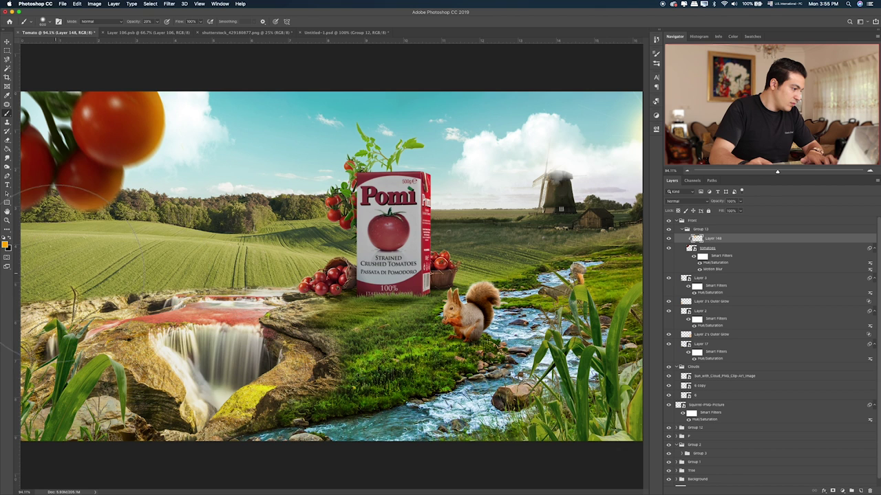
pyautogui.press('v')
pyautogui.hotkey('shift', '+')
pyautogui.hotkey('shift', '+')
pyautogui.hotkey('shift', '+')
pyautogui.hotkey('shift', '+')
pyautogui.hotkey('shift', '+')
pyautogui.hotkey('shift', '+')
pyautogui.hotkey('shift', '+')
pyautogui.hotkey('shift', '+')
pyautogui.hotkey('shift', '+')
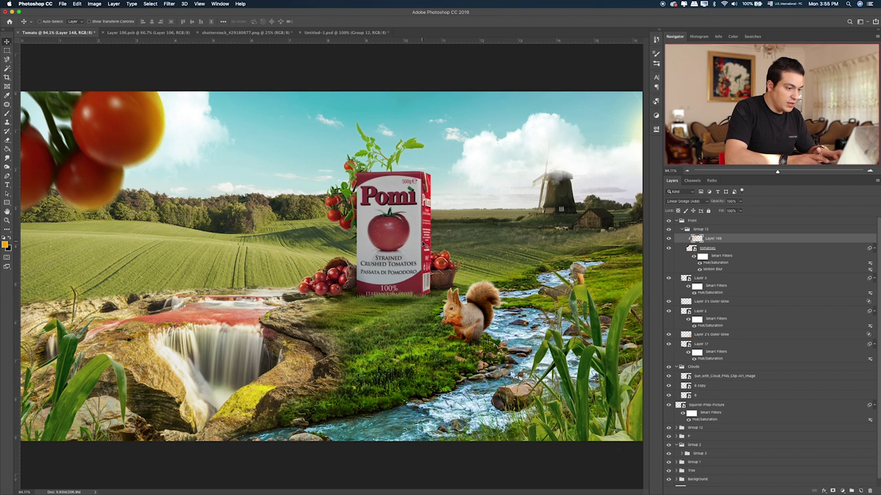
pyautogui.hotkey('shift', '+')
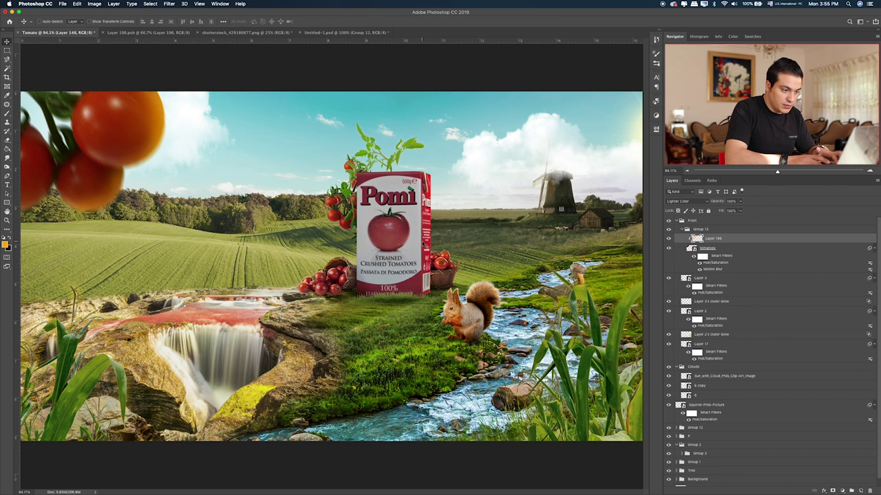
pyautogui.hotkey('shift', '+')
pyautogui.hotkey('shift', '+')
pyautogui.hotkey('shift', '+')
pyautogui.hotkey('shift', '+')
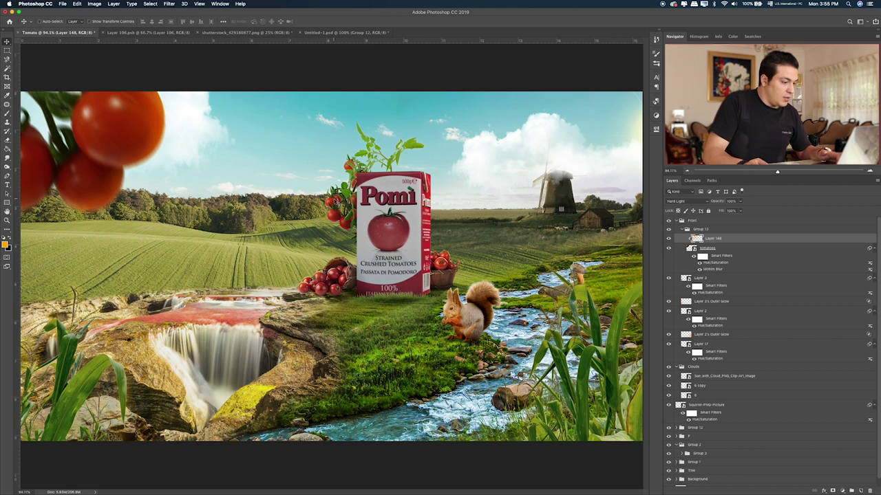
pyautogui.click(706, 251)
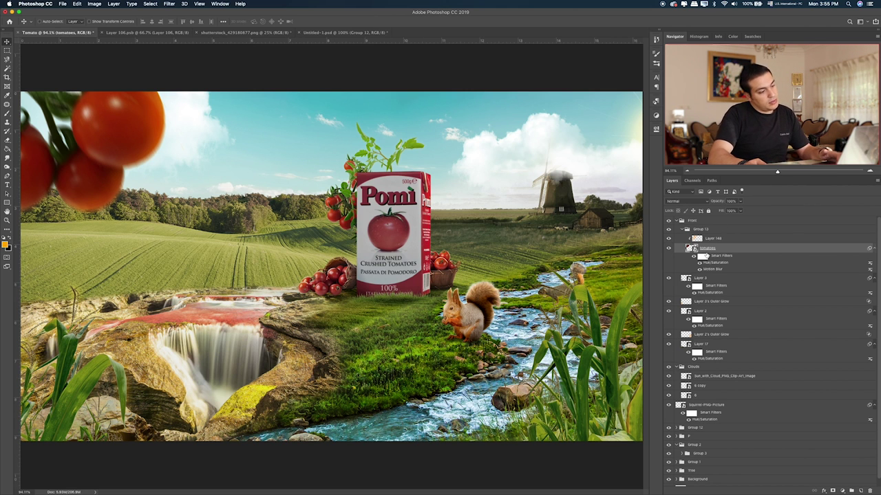
# Step: Shrink the Group 13 tomato group to about 83% and move it higher
pyautogui.click(714, 240)
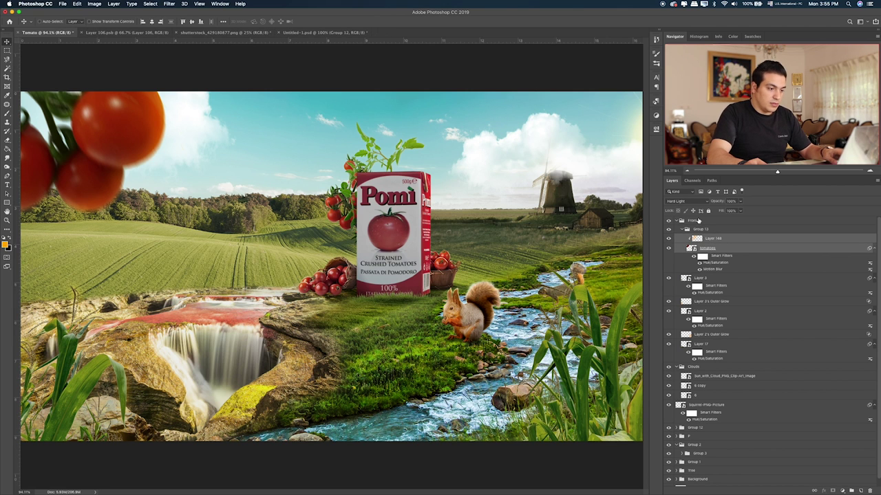
pyautogui.click(698, 229)
pyautogui.hotkey('ctrl', 't')
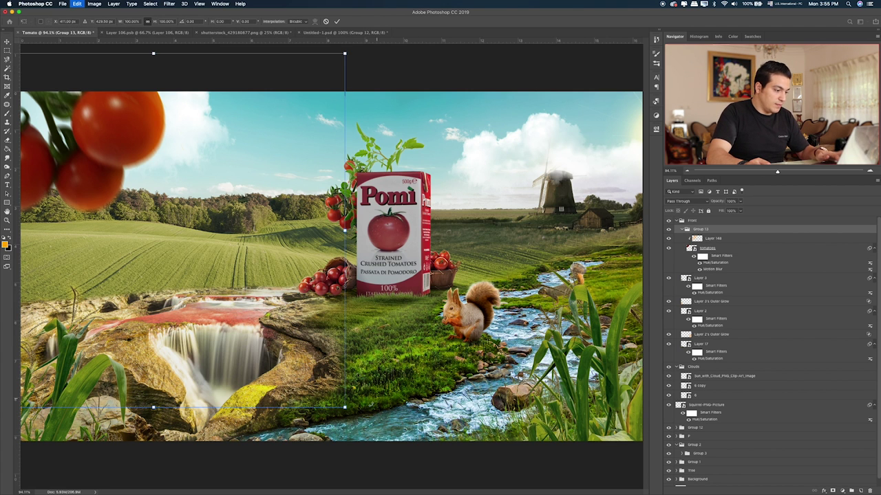
pyautogui.moveTo(345, 409); pyautogui.dragTo(313, 377)
pyautogui.press('Return')
pyautogui.moveTo(167, 191); pyautogui.dragTo(164, 177)
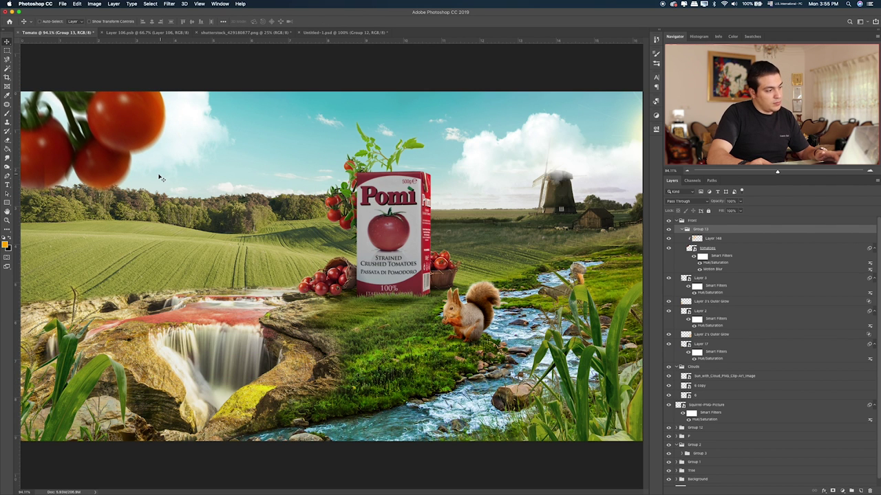
# Step: Scale the tomato cluster down further to about 78% and nudge it into place
pyautogui.moveTo(158, 178); pyautogui.dragTo(155, 178)
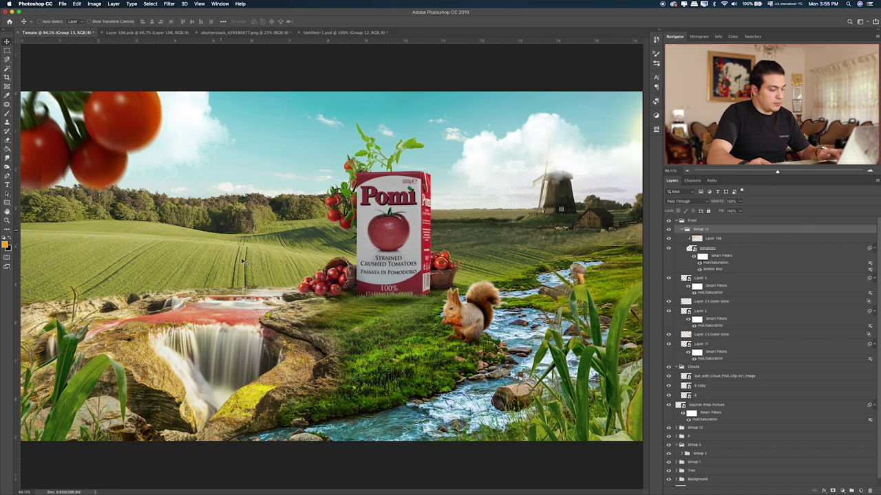
pyautogui.hotkey('ctrl', 't')
pyautogui.moveTo(313, 353); pyautogui.dragTo(194, 249)
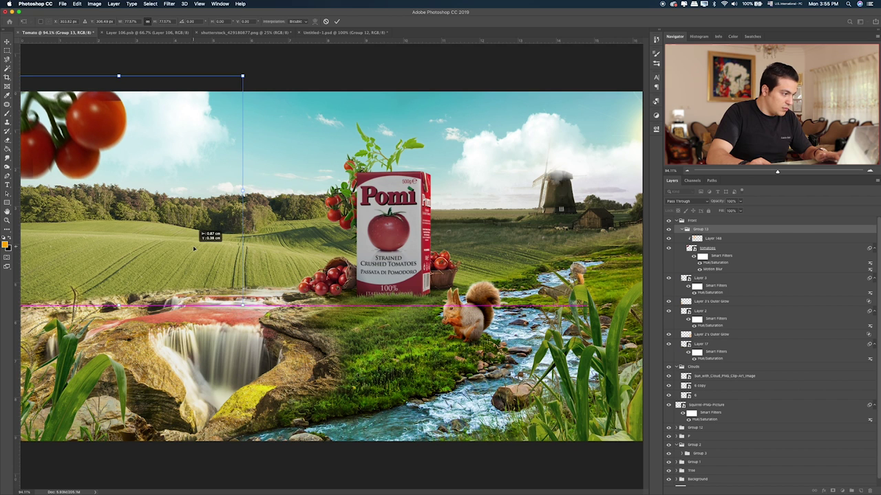
pyautogui.press('Return')
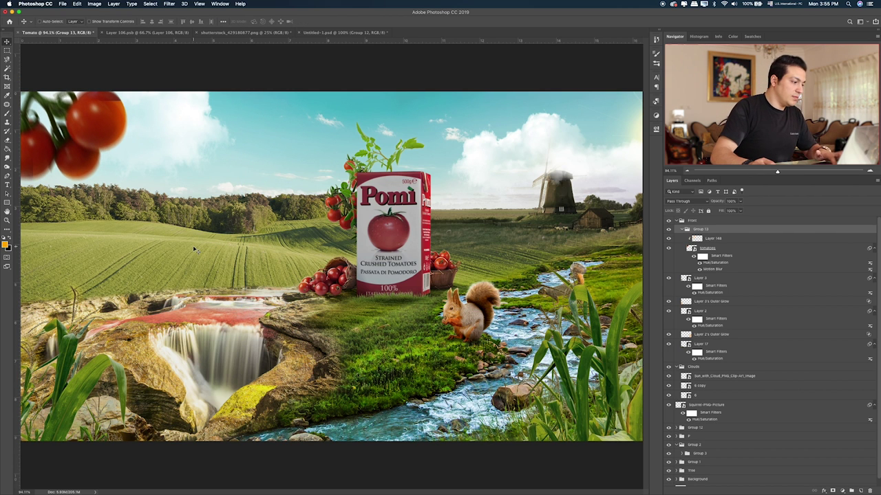
pyautogui.moveTo(131, 149)
pyautogui.mouseDown()
pyautogui.moveTo(129, 136)
pyautogui.moveTo(165, 124)
pyautogui.moveTo(153, 152)
pyautogui.mouseUp()
# Step: Enlarge Layer 148 to about 109% and reposition it over the tomatoes
pyautogui.click(713, 239)
pyautogui.hotkey('ctrl', 't')
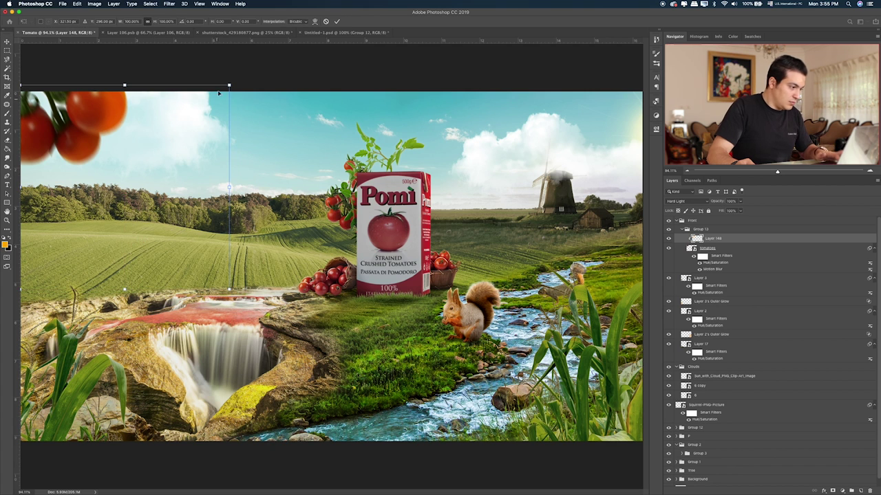
pyautogui.moveTo(230, 86); pyautogui.dragTo(251, 73)
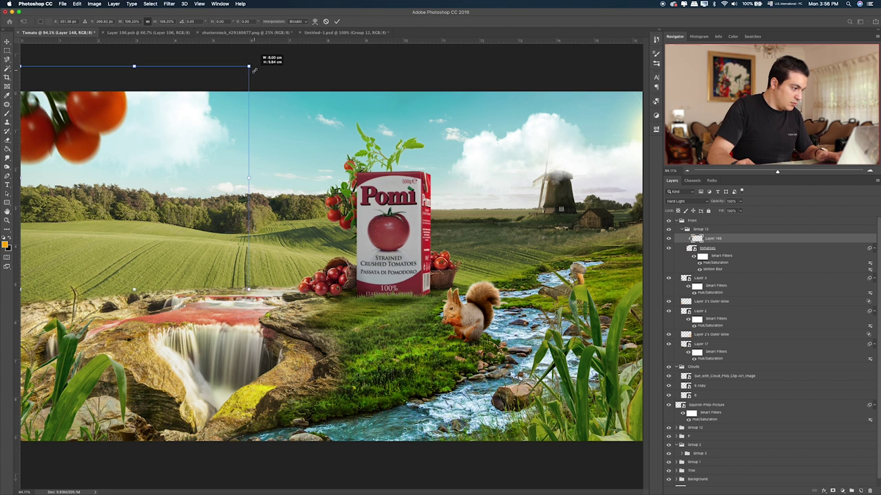
pyautogui.moveTo(172, 112); pyautogui.dragTo(173, 117)
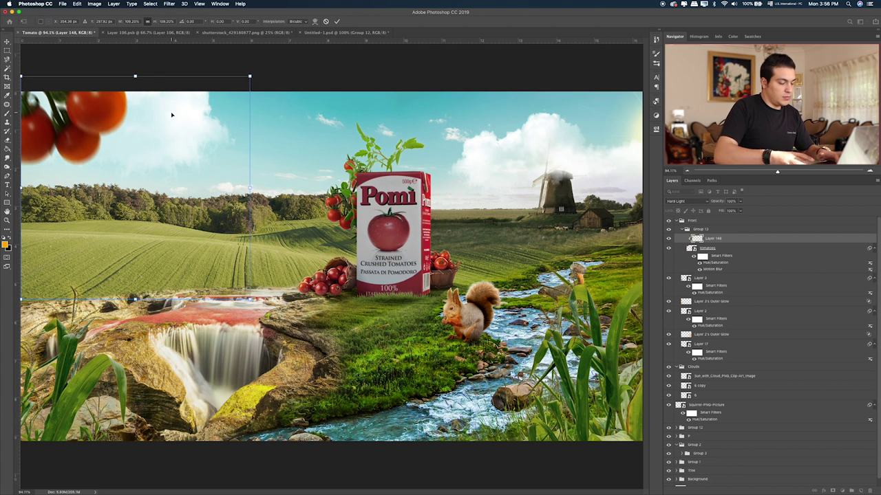
pyautogui.press('Return')
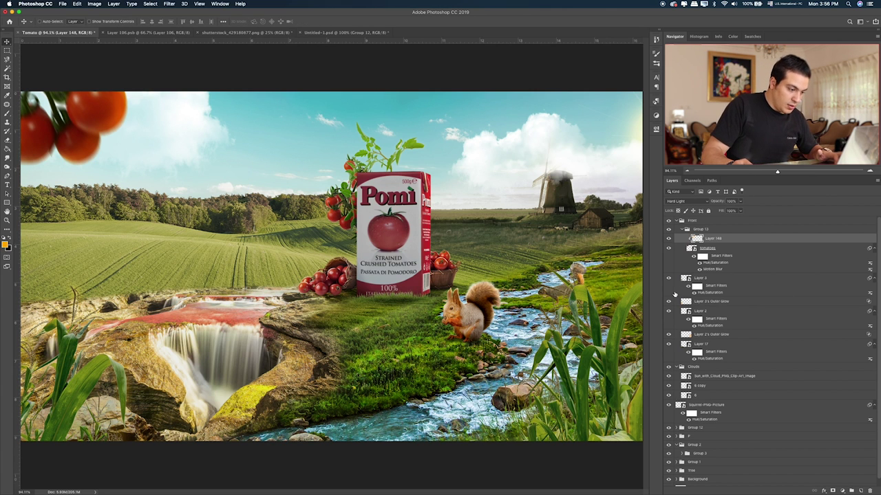
pyautogui.click(668, 278)
# Step: Paint yellow over the left corn leaf on a new layer above Layer 3, trying blend modes
pyautogui.click(668, 278)
pyautogui.click(716, 278)
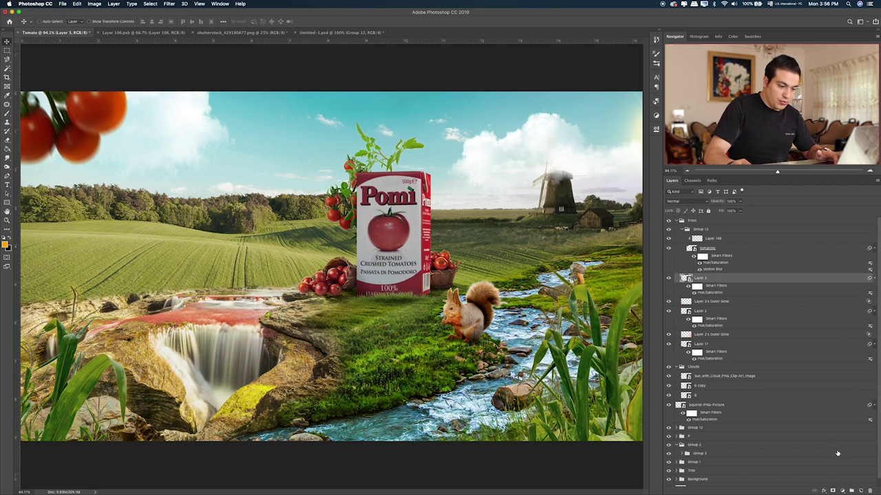
pyautogui.click(859, 490)
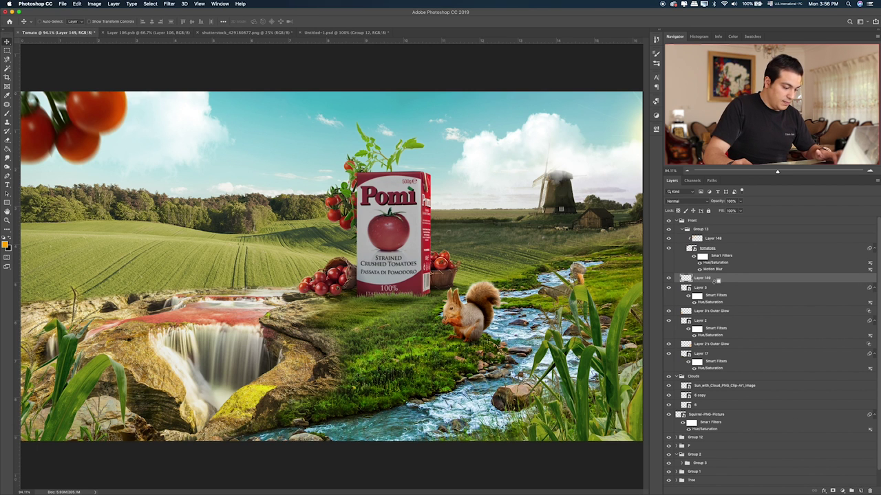
pyautogui.press('b')
pyautogui.moveTo(168, 382); pyautogui.dragTo(168, 406)
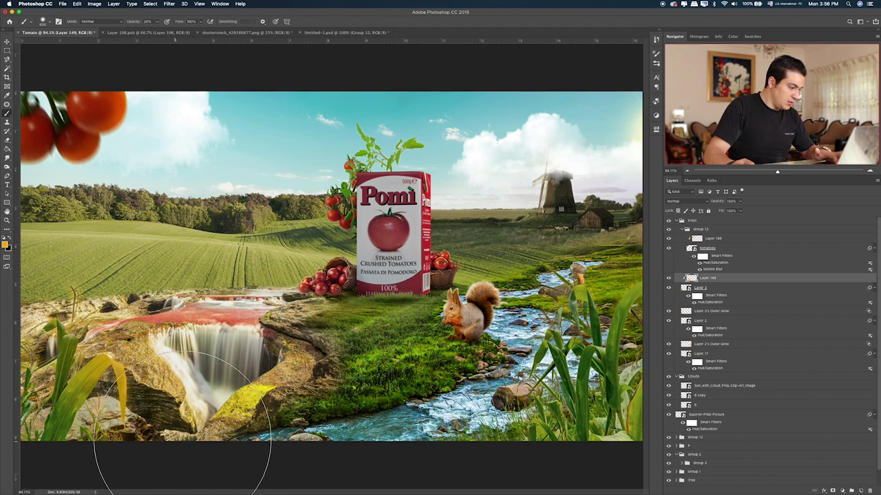
pyautogui.press('v')
pyautogui.hotkey('shift', '+')
pyautogui.hotkey('shift', '+')
pyautogui.hotkey('shift', '+')
pyautogui.hotkey('shift', '+')
pyautogui.hotkey('shift', '+')
pyautogui.hotkey('shift', '+')
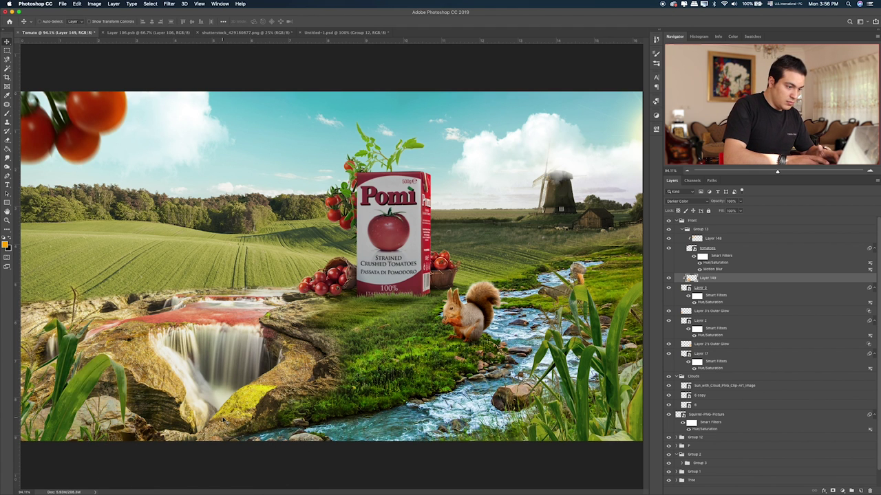
pyautogui.hotkey('shift', '+')
pyautogui.hotkey('shift', '+')
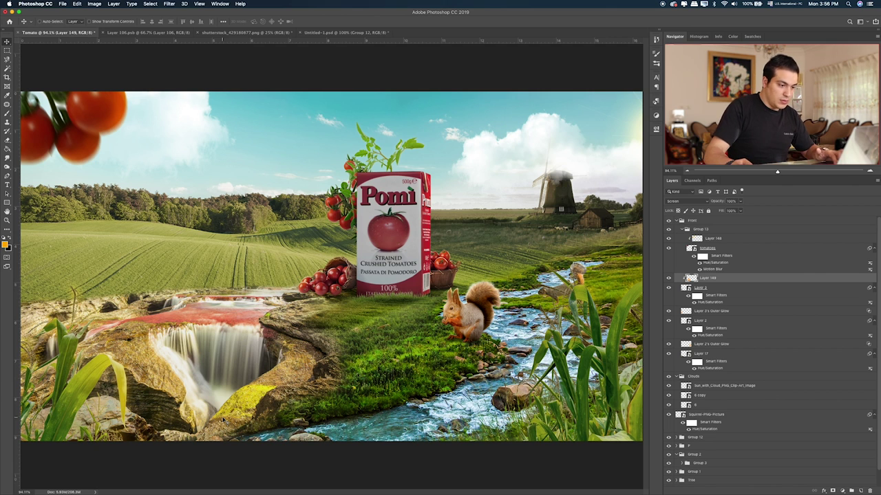
pyautogui.click(668, 311)
pyautogui.click(668, 311)
# Step: Add Layer 150 clipped to Layer 2 and paint yellow over the right corn plants
pyautogui.click(668, 321)
pyautogui.click(668, 322)
pyautogui.click(733, 323)
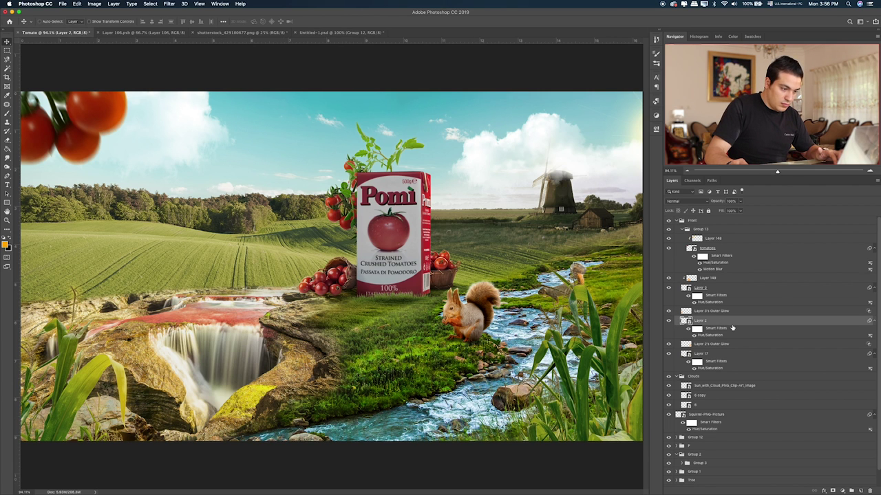
pyautogui.click(859, 491)
pyautogui.keyDown('alt'); pyautogui.click(715, 325); pyautogui.keyUp('alt')
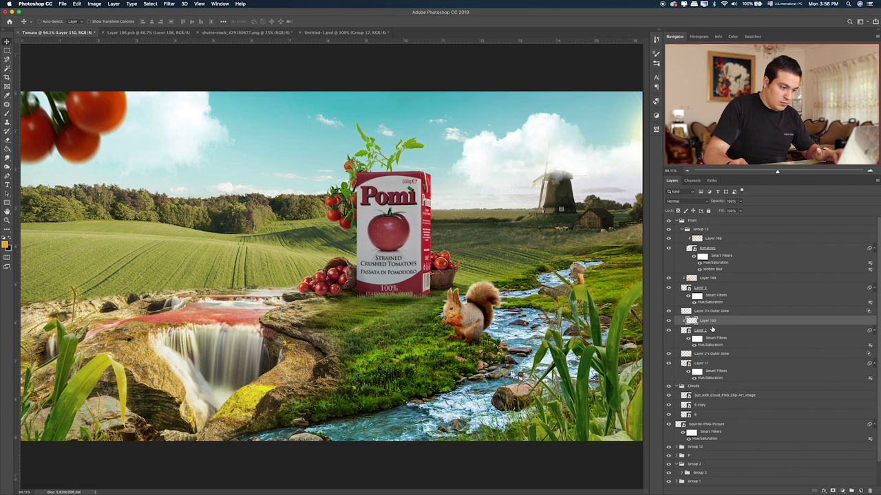
pyautogui.press('b')
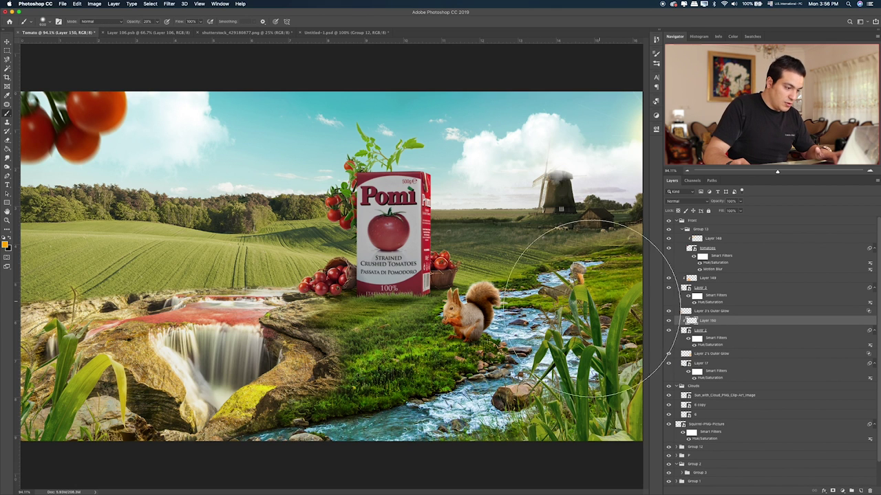
pyautogui.moveTo(577, 413); pyautogui.dragTo(585, 309)
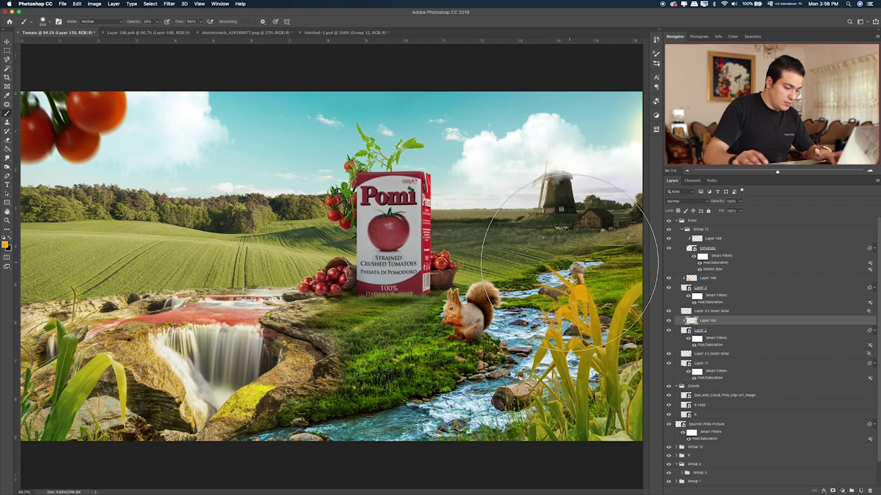
# Step: Cycle Layer 150 through blend modes and settle on Soft Light
pyautogui.press('v')
pyautogui.hotkey('shift', 'alt', 'm')
pyautogui.hotkey('shift', '+')
pyautogui.hotkey('shift', '+')
pyautogui.hotkey('shift', '+')
pyautogui.hotkey('shift', '+')
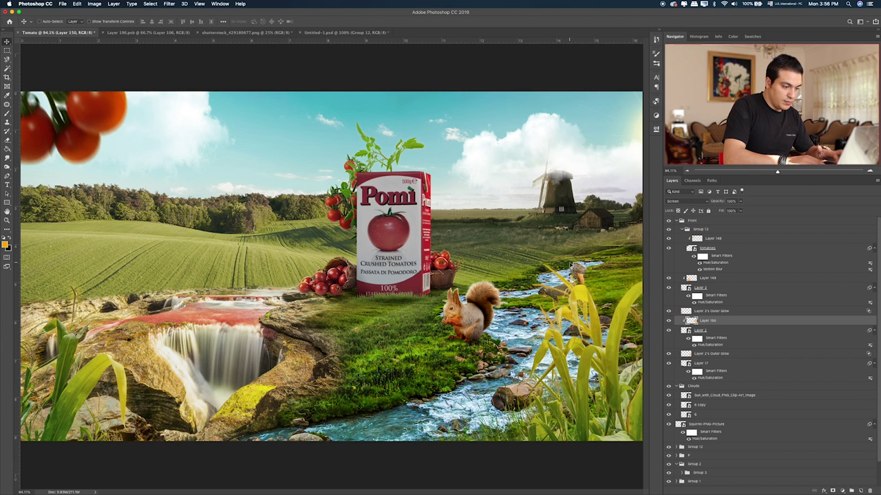
pyautogui.hotkey('shift', '+')
pyautogui.hotkey('shift', '+')
pyautogui.hotkey('shift', '+')
pyautogui.hotkey('shift', '+')
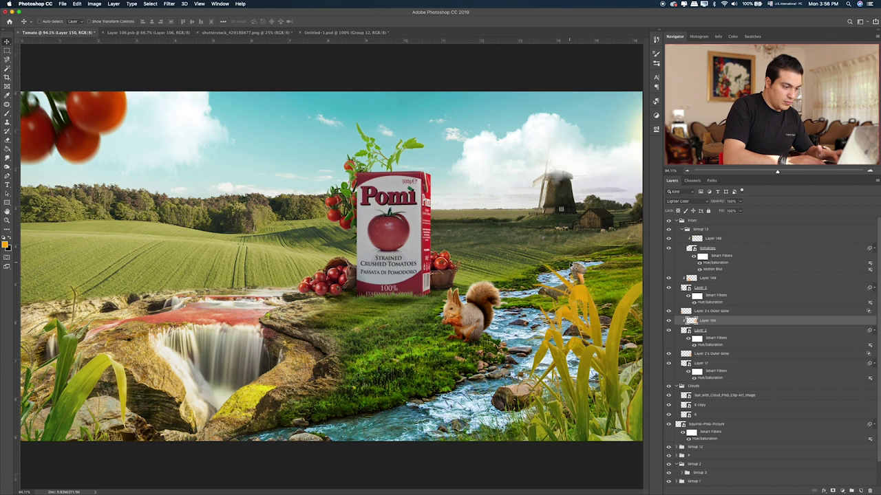
pyautogui.hotkey('shift', '+')
pyautogui.hotkey('shift', '+')
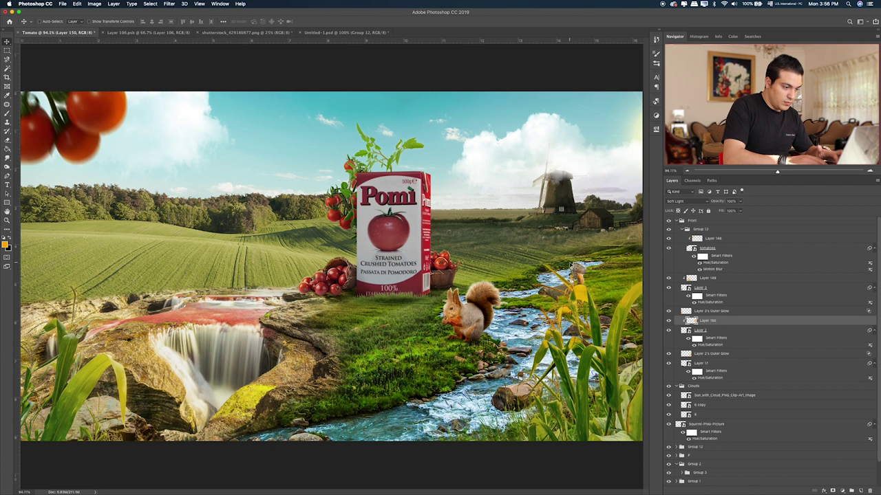
pyautogui.hotkey('shift', '+')
pyautogui.hotkey('shift', '+')
pyautogui.hotkey('shift', '-')
pyautogui.hotkey('shift', '-')
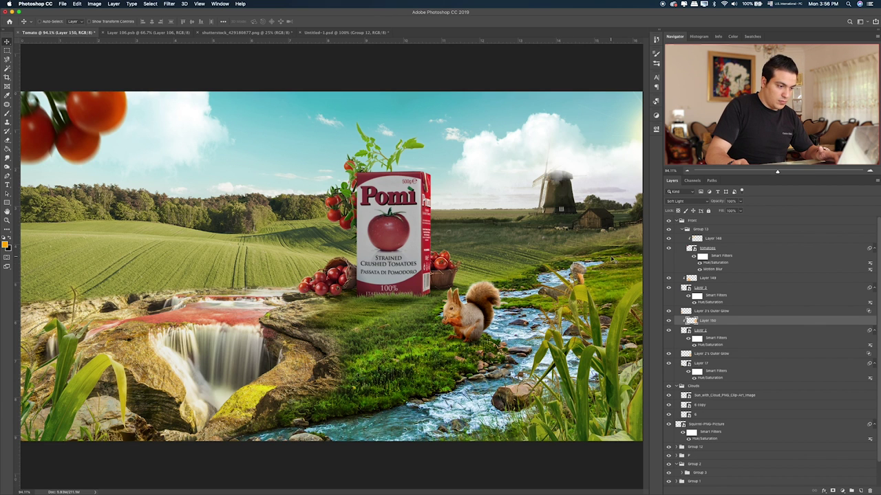
pyautogui.hotkey('shift', '+')
pyautogui.hotkey('shift', '+')
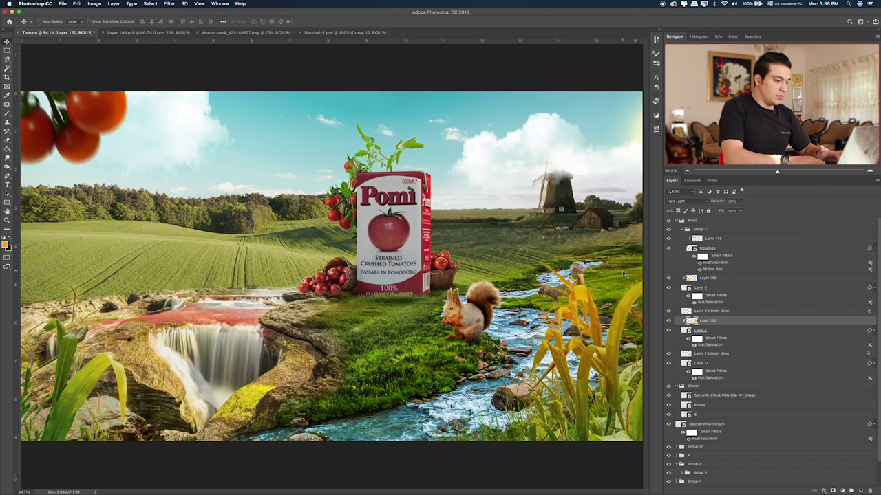
pyautogui.hotkey('shift', '+')
pyautogui.hotkey('shift', '+')
pyautogui.hotkey('shift', '+')
pyautogui.hotkey('shift', '+')
pyautogui.hotkey('shift', '+')
pyautogui.hotkey('shift', '+')
pyautogui.hotkey('shift', '+')
pyautogui.hotkey('shift', '+')
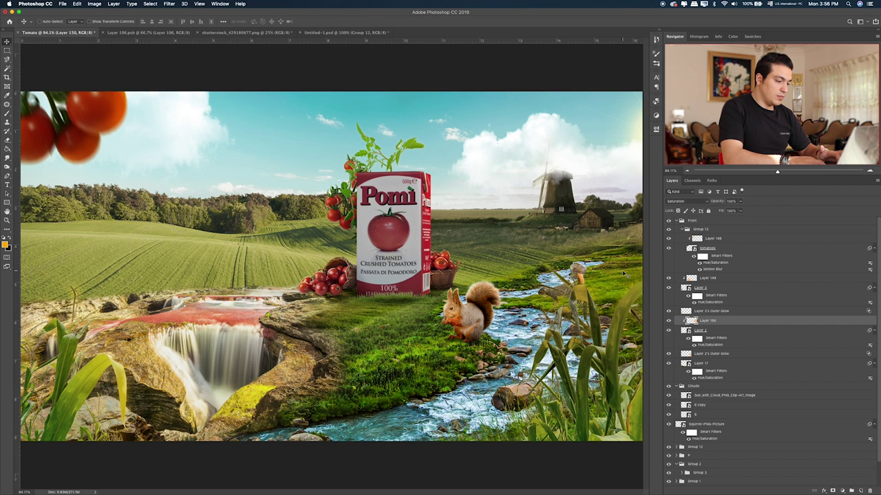
pyautogui.hotkey('shift', '+')
pyautogui.hotkey('shift', '+')
pyautogui.hotkey('shift', '+')
pyautogui.hotkey('shift', '+')
pyautogui.hotkey('shift', '+')
pyautogui.hotkey('shift', '+')
pyautogui.hotkey('shift', '+')
pyautogui.hotkey('shift', '+')
pyautogui.hotkey('shift', '+')
pyautogui.hotkey('shift', '+')
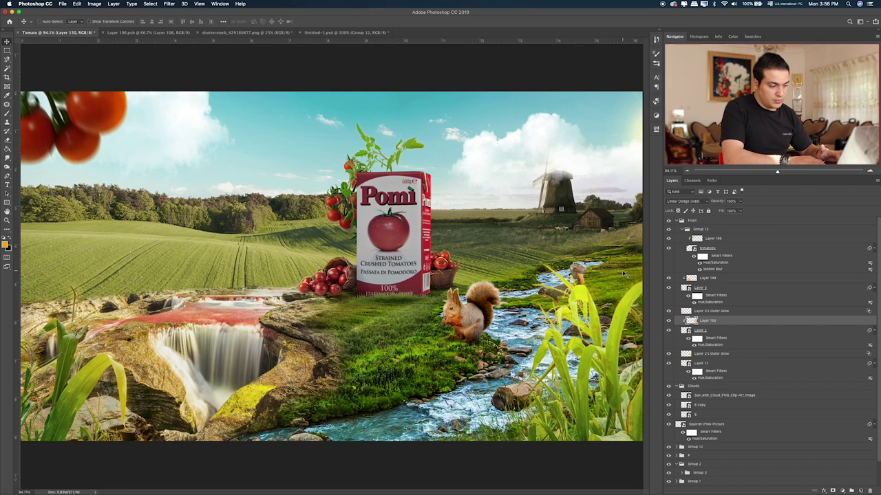
pyautogui.hotkey('shift', '+')
pyautogui.hotkey('shift', '+')
pyautogui.hotkey('shift', '+')
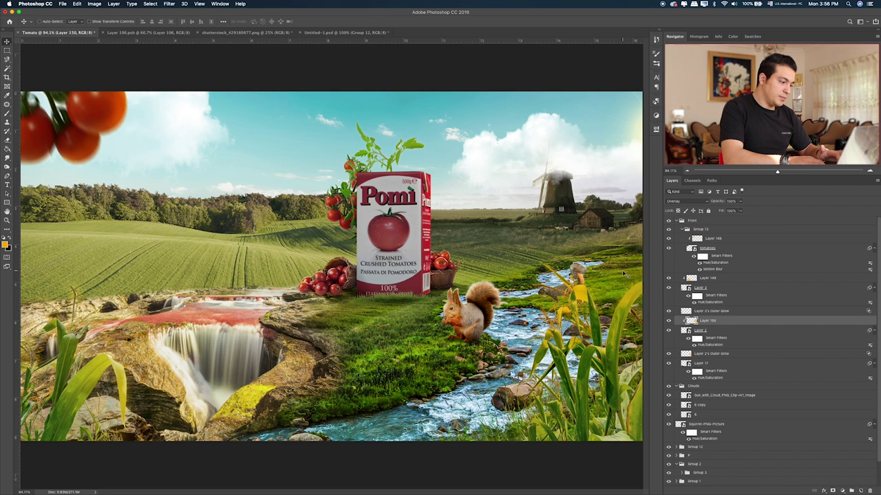
pyautogui.hotkey('shift', '+')
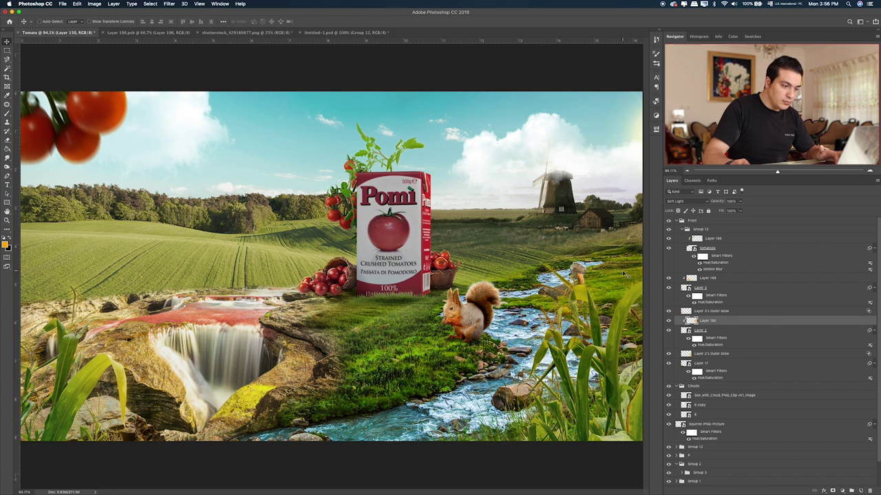
# Step: Duplicate the yellow paint layer, clip the copy, and lower its opacity to 50%
pyautogui.hotkey('ctrl', 'j')
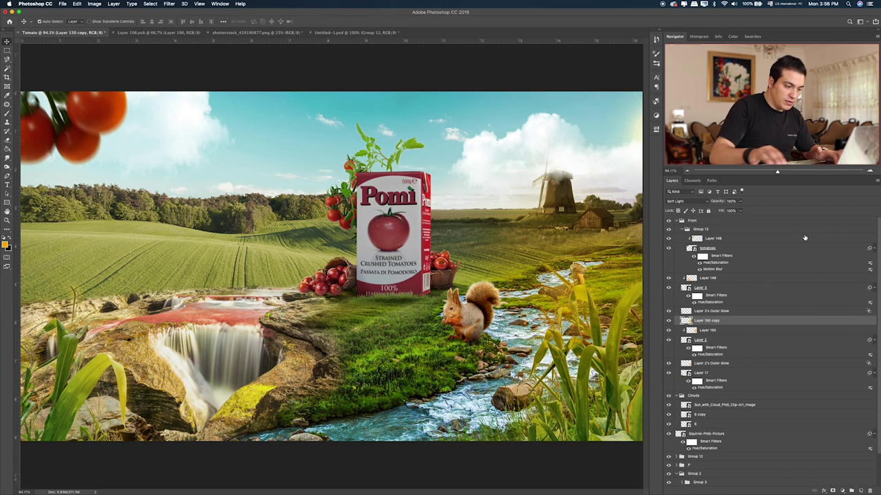
pyautogui.keyDown('alt'); pyautogui.click(790, 324); pyautogui.keyUp('alt')
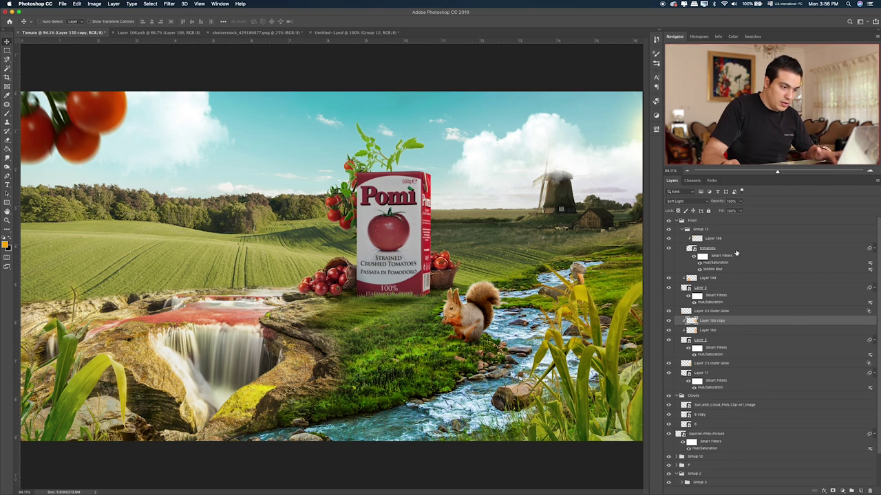
pyautogui.click(739, 211)
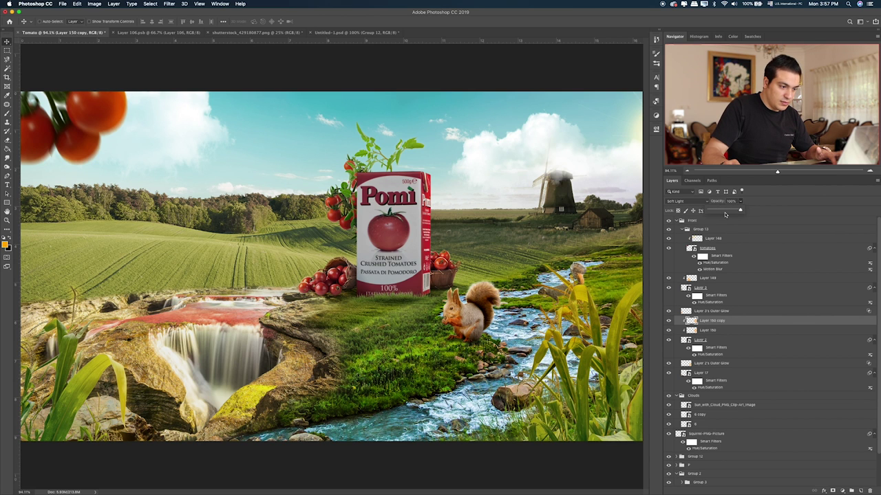
pyautogui.moveTo(725, 213); pyautogui.dragTo(727, 212)
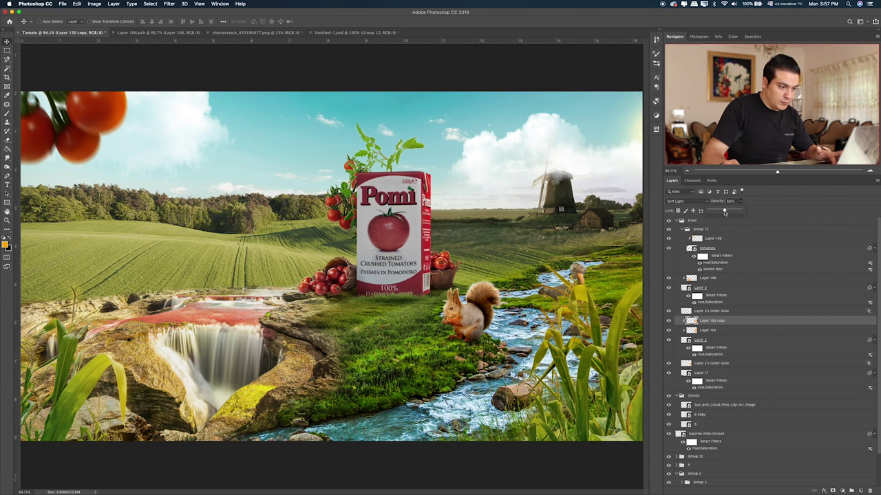
pyautogui.click(695, 230)
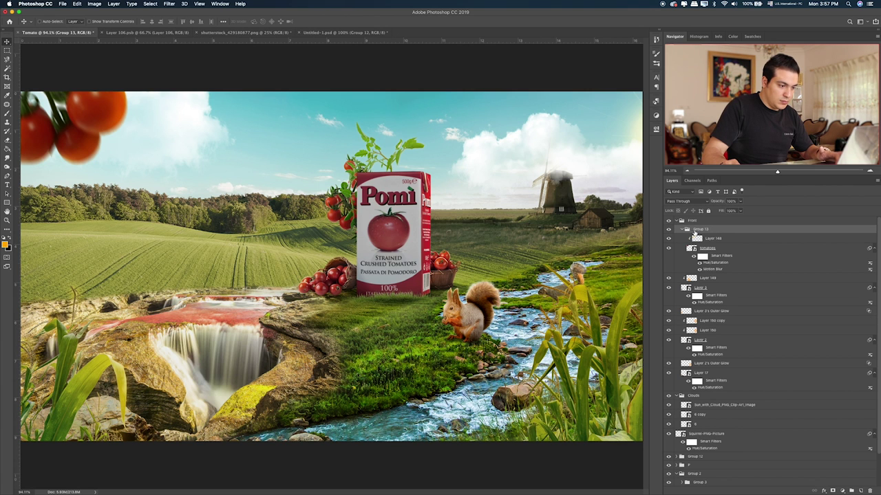
# Step: Select the right-side corn plant layers with Layer 150, toggling visibility to identify them
pyautogui.click(668, 340)
pyautogui.click(667, 341)
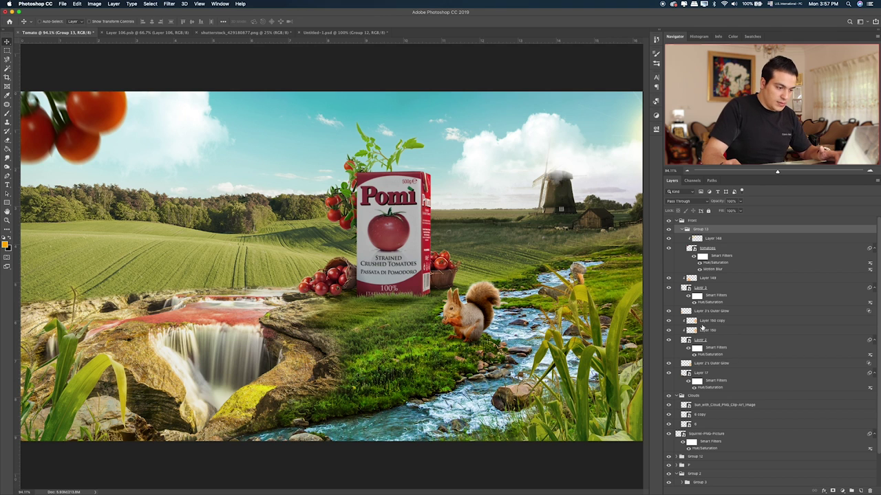
pyautogui.click(701, 340)
pyautogui.keyDown('shift'); pyautogui.click(695, 321); pyautogui.keyUp('shift')
pyautogui.click(665, 318)
pyautogui.click(666, 317)
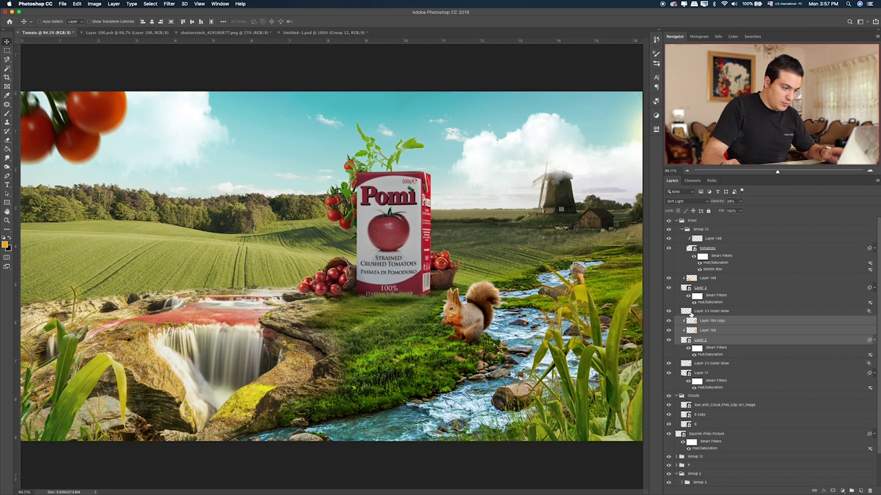
pyautogui.click(668, 340)
pyautogui.click(668, 339)
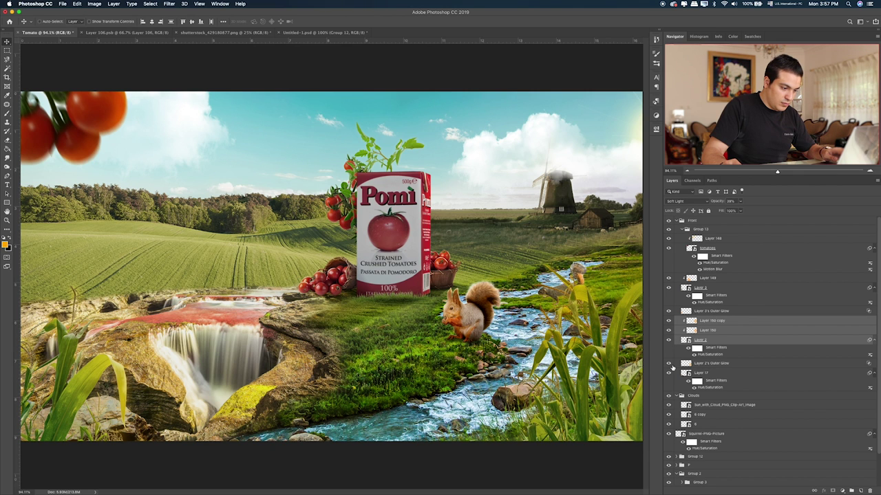
# Step: Add Layer 2's Outer Glow to the selection and scale the right plants to about 75%
pyautogui.click(668, 363)
pyautogui.click(668, 363)
pyautogui.click(668, 372)
pyautogui.click(668, 373)
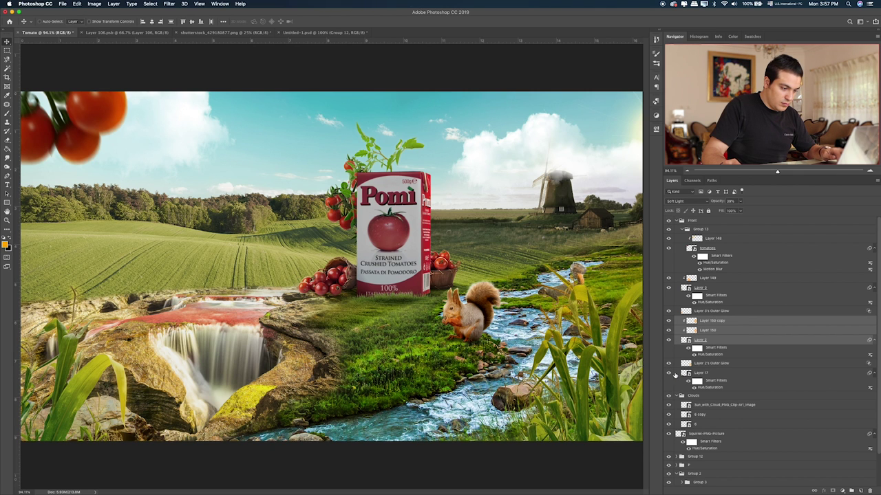
pyautogui.click(717, 364)
pyautogui.keyDown('shift'); pyautogui.click(720, 322); pyautogui.keyUp('shift')
pyautogui.hotkey('ctrl', 't')
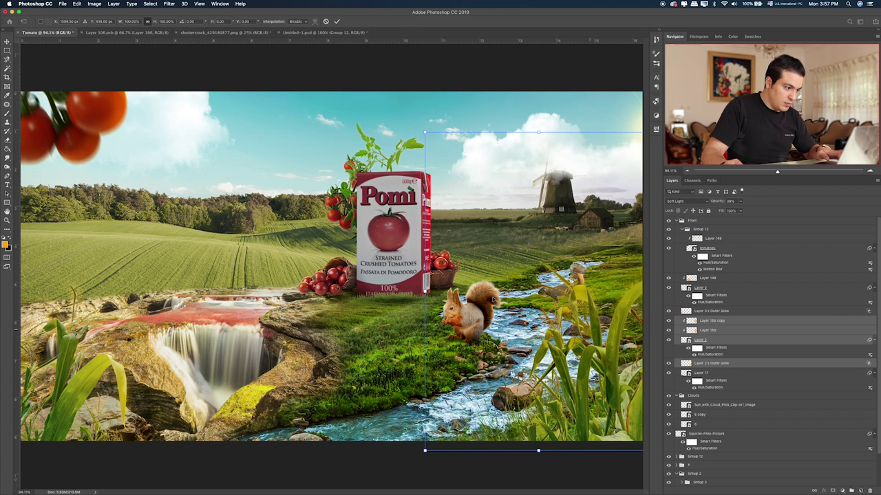
pyautogui.moveTo(424, 132); pyautogui.dragTo(476, 210)
pyautogui.moveTo(548, 300); pyautogui.dragTo(553, 298)
pyautogui.press('Return')
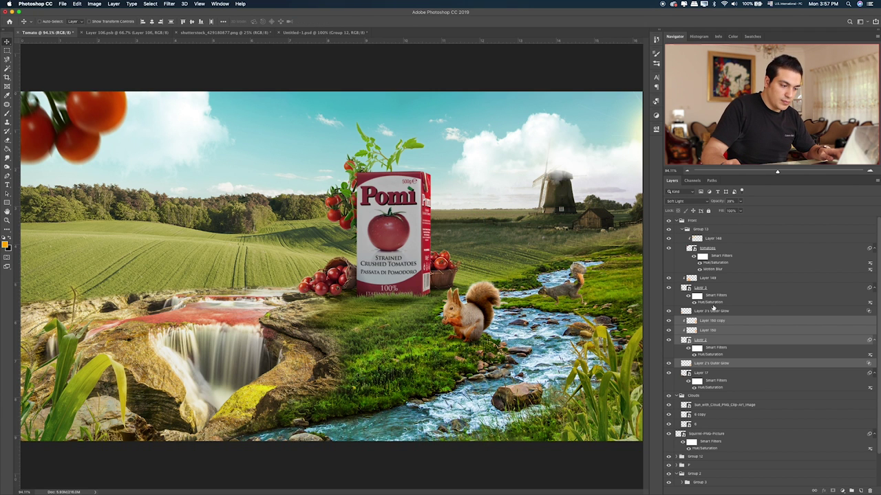
# Step: Select the left foreground plant layers and scale them down to about 83%
pyautogui.click(711, 307)
pyautogui.keyDown('shift'); pyautogui.click(719, 279); pyautogui.keyUp('shift')
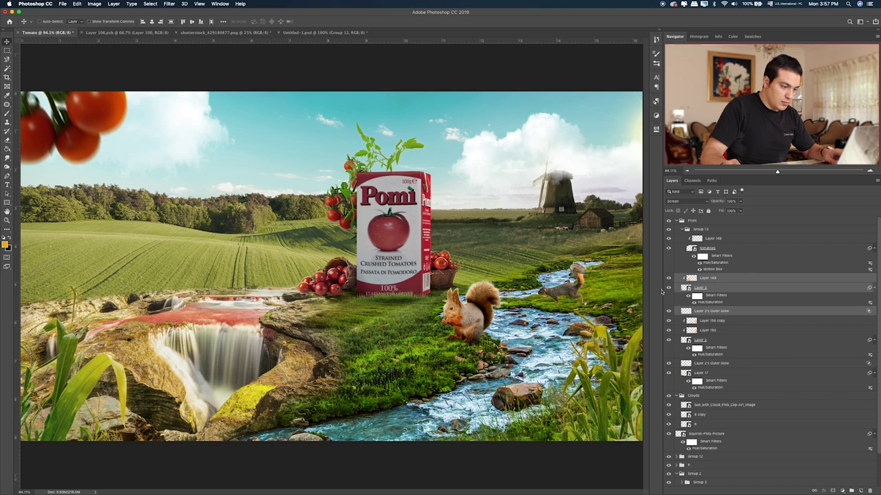
pyautogui.click(668, 289)
pyautogui.click(668, 289)
pyautogui.hotkey('ctrl', 't')
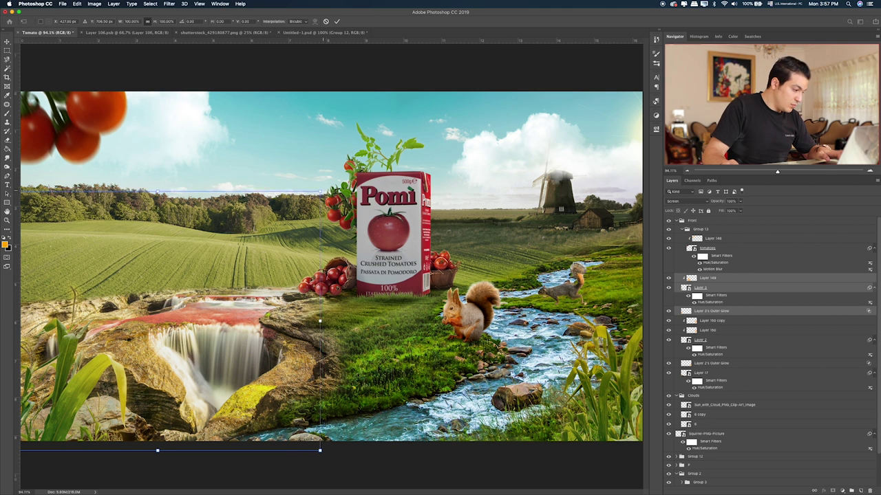
pyautogui.moveTo(323, 190); pyautogui.dragTo(265, 235)
pyautogui.press('Return')
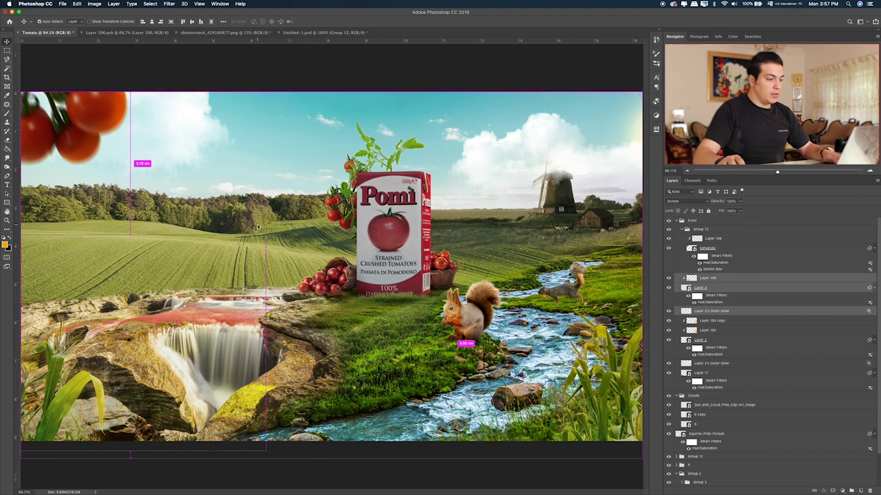
pyautogui.hotkey('ctrl', 'Tab')
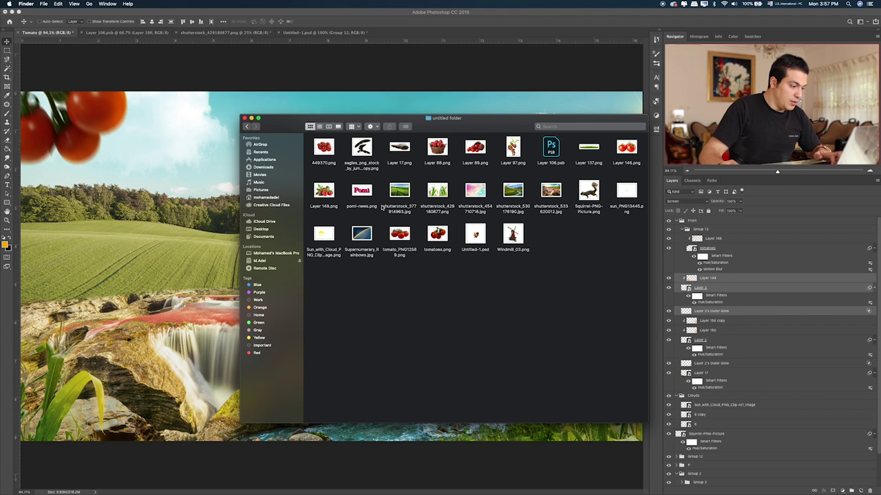
# Step: Quick Look through the source images and open eagles_png_stock copy.png in Photoshop
pyautogui.click(353, 236)
pyautogui.press('space')
pyautogui.press('space')
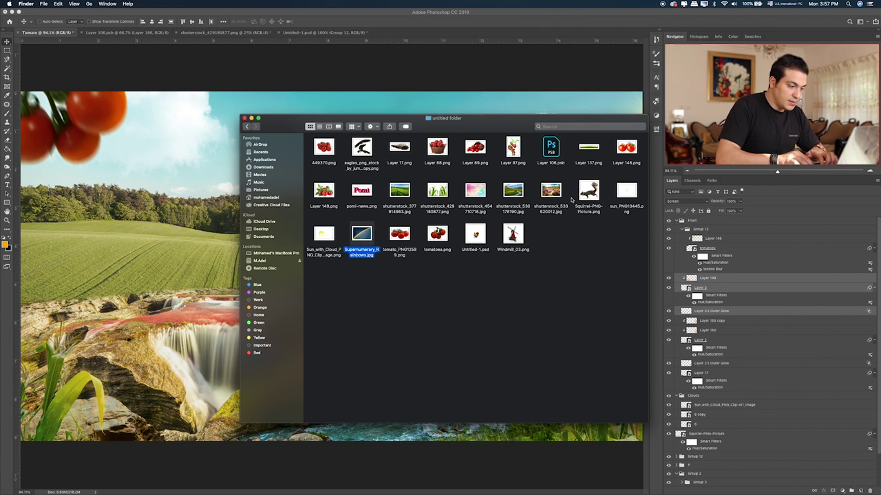
pyautogui.press('Right')
pyautogui.press('Right')
pyautogui.press('Right')
pyautogui.press('Up')
pyautogui.press('Left')
pyautogui.press('Left')
pyautogui.press('Left')
pyautogui.press('Up')
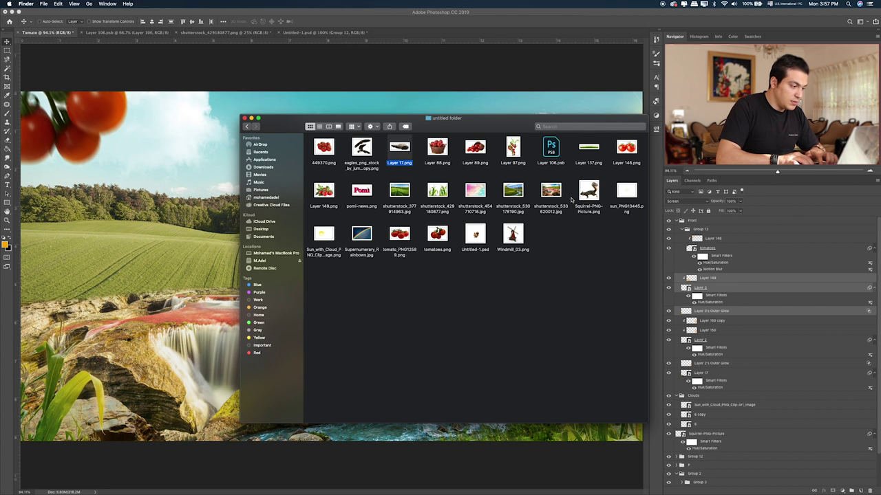
pyautogui.press('Left')
pyautogui.press('space')
pyautogui.press('space')
pyautogui.moveTo(361, 148); pyautogui.dragTo(424, 33)
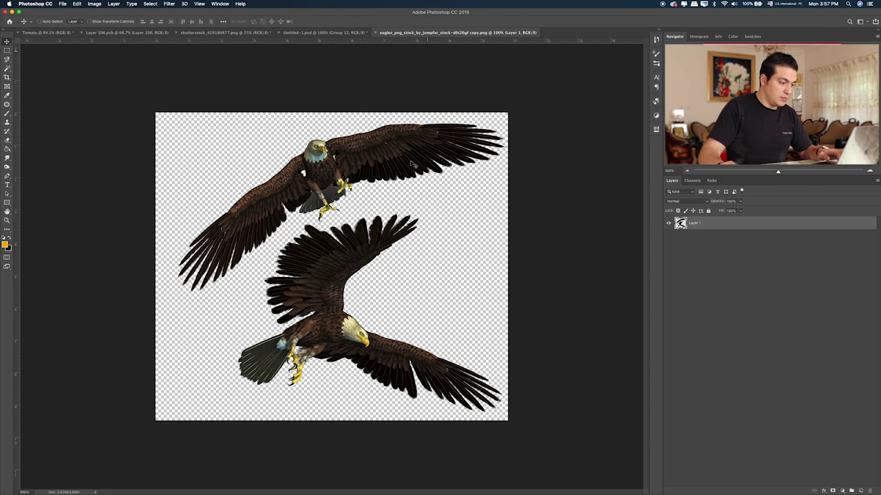
# Step: Lasso the lower eagle onto its own smart-object layer and drag it into the Tomato composite
pyautogui.click(7, 59)
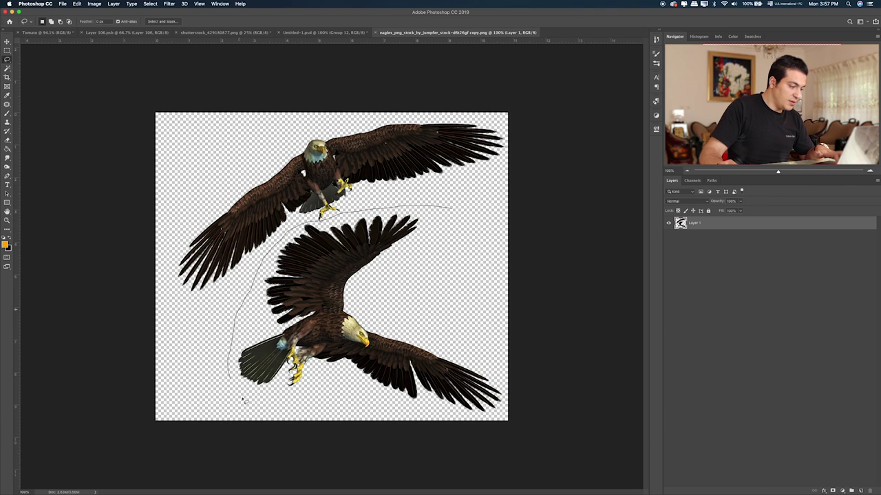
pyautogui.moveTo(465, 241); pyautogui.dragTo(460, 222)
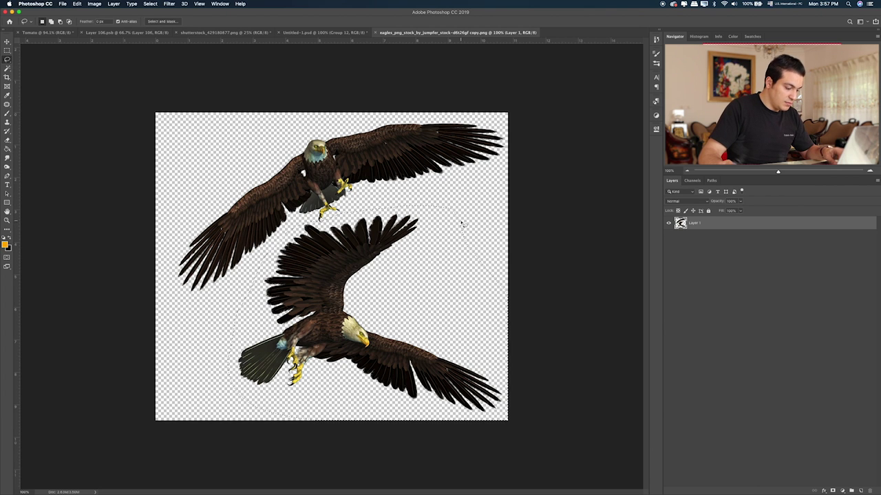
pyautogui.hotkey('ctrl', 'j')
pyautogui.rightClick(771, 222)
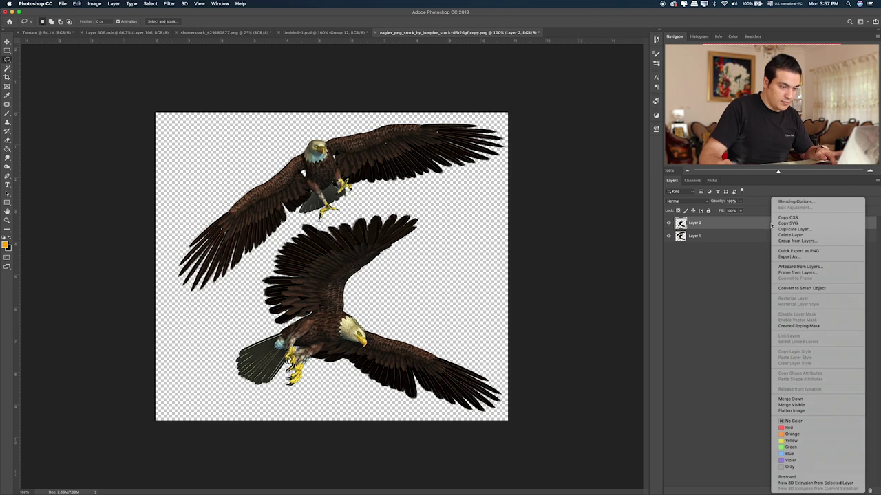
pyautogui.press('Return')
pyautogui.press('v')
pyautogui.moveTo(323, 234)
pyautogui.mouseDown()
pyautogui.moveTo(50, 33)
pyautogui.moveTo(289, 192)
pyautogui.mouseUp()
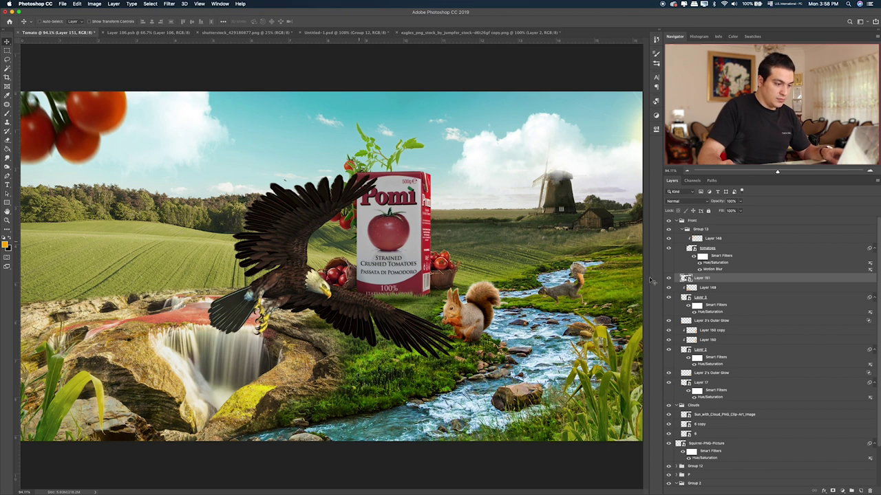
# Step: Move the eagle's Layer 151 to the top of the layer stack and select it
pyautogui.moveTo(711, 280); pyautogui.dragTo(707, 224)
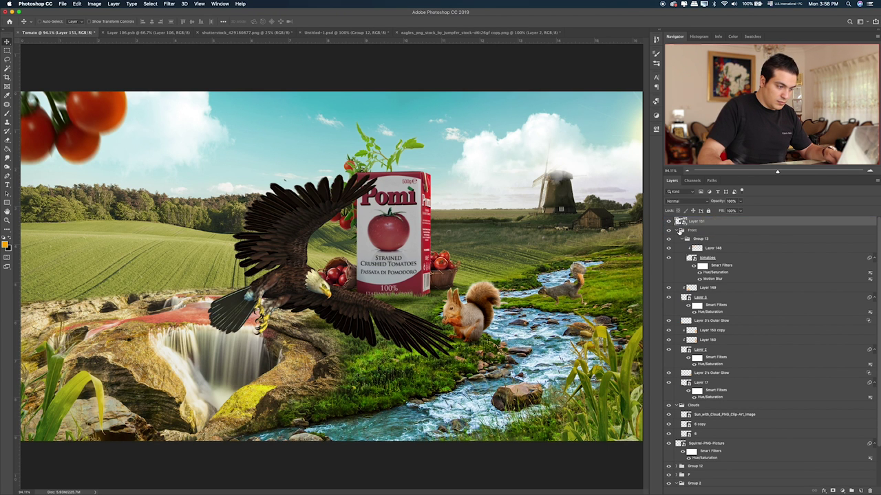
pyautogui.click(677, 231)
pyautogui.click(669, 248)
pyautogui.click(669, 248)
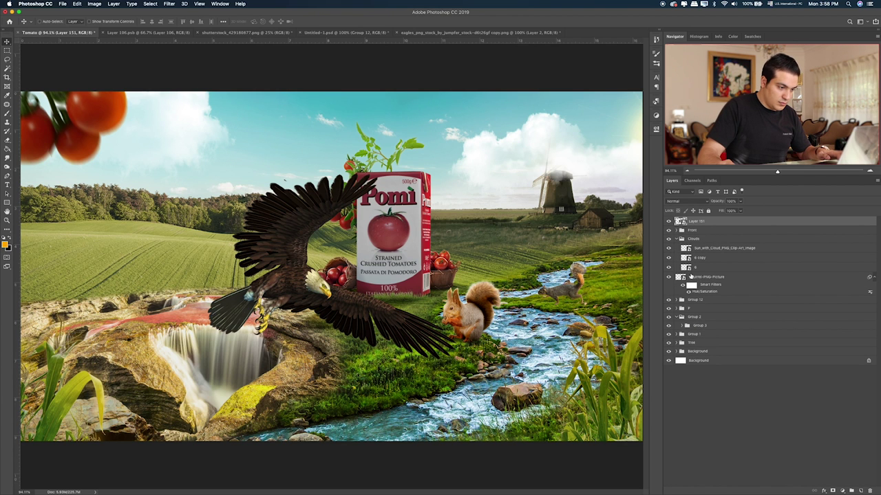
pyautogui.click(688, 250)
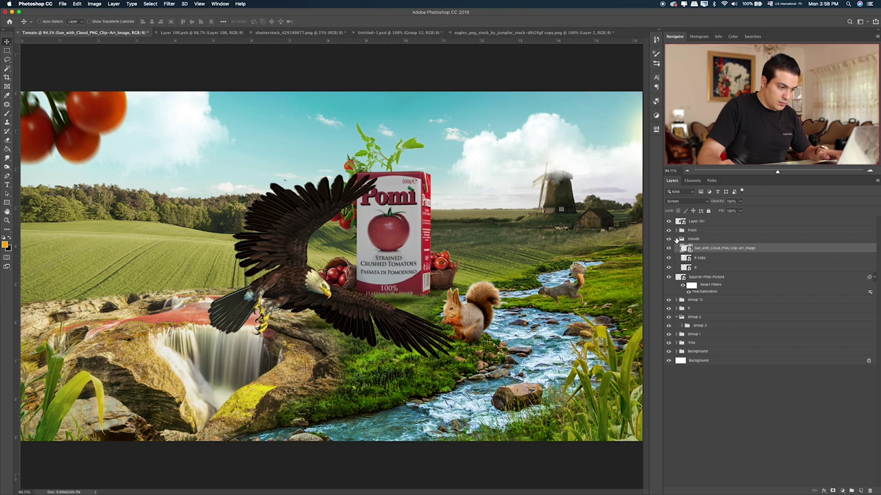
pyautogui.click(677, 238)
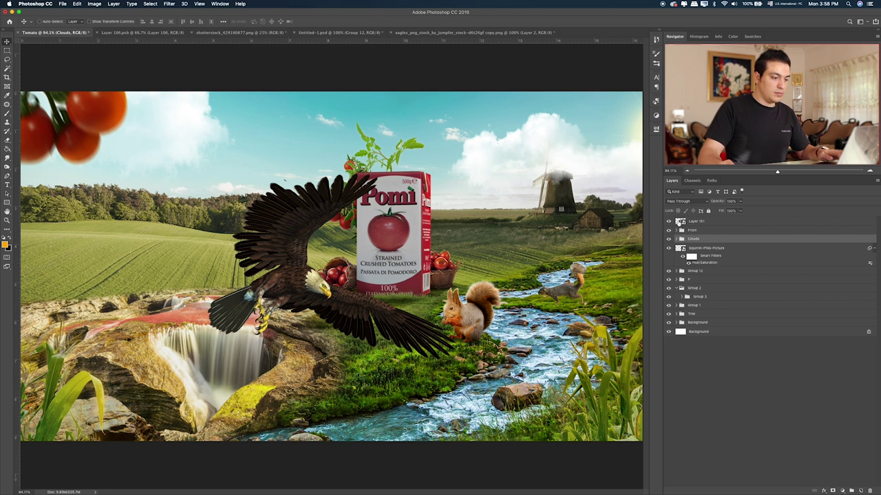
pyautogui.click(679, 222)
# Step: Rotate the eagle about -15°, shrink it and place it in the upper-left sky
pyautogui.hotkey('ctrl', 't')
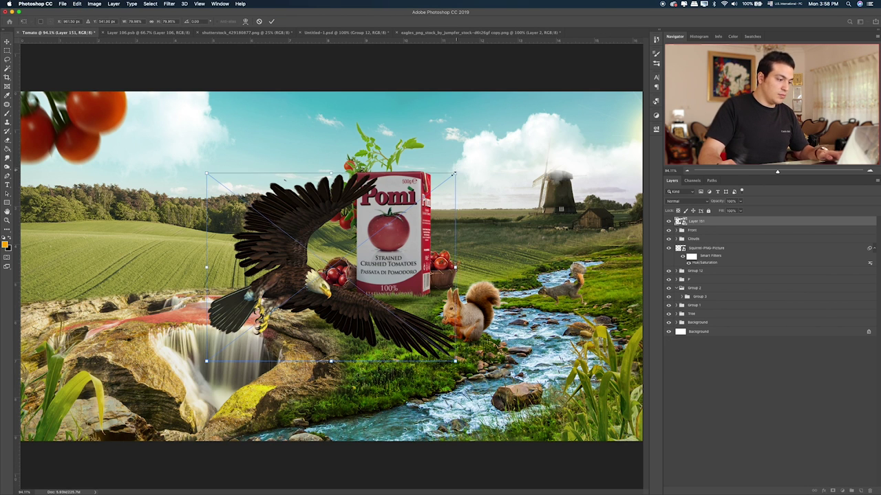
pyautogui.moveTo(456, 176); pyautogui.dragTo(410, 168)
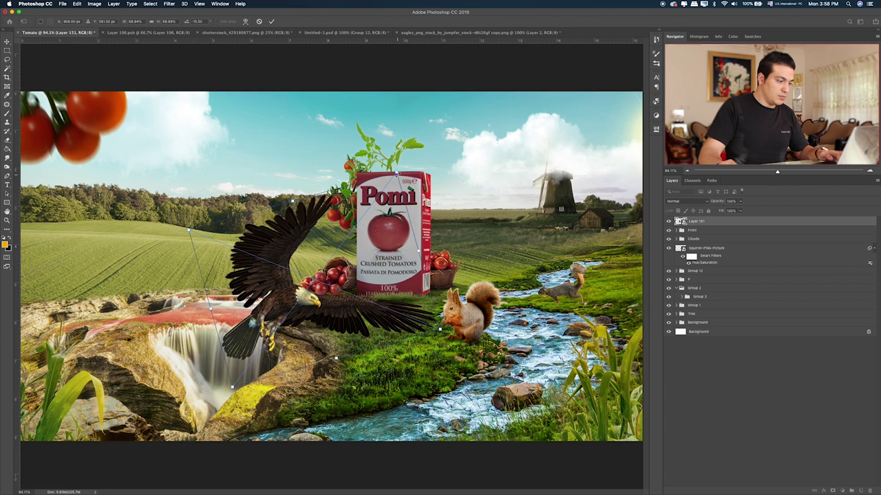
pyautogui.moveTo(440, 328); pyautogui.dragTo(385, 293)
pyautogui.moveTo(339, 268)
pyautogui.mouseDown()
pyautogui.moveTo(265, 158)
pyautogui.moveTo(310, 134)
pyautogui.moveTo(615, 126)
pyautogui.moveTo(290, 140)
pyautogui.moveTo(279, 101)
pyautogui.mouseUp()
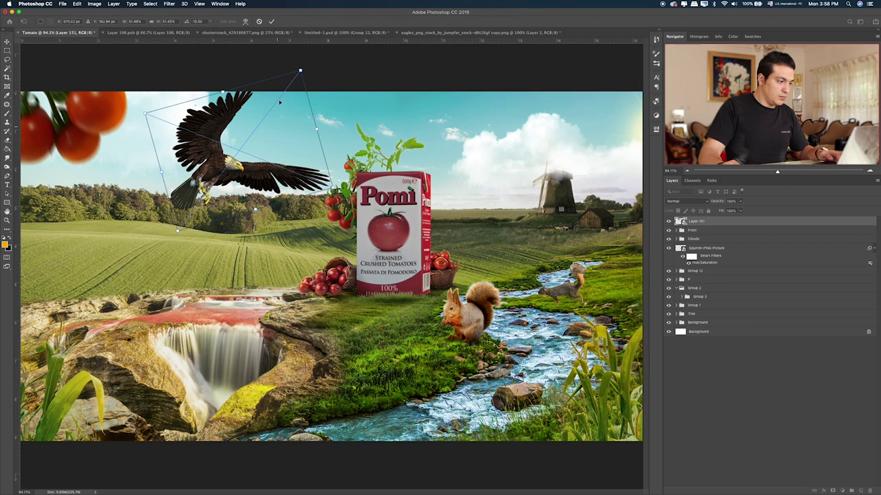
pyautogui.moveTo(299, 72)
pyautogui.mouseDown()
pyautogui.moveTo(218, 194)
pyautogui.moveTo(247, 145)
pyautogui.mouseUp()
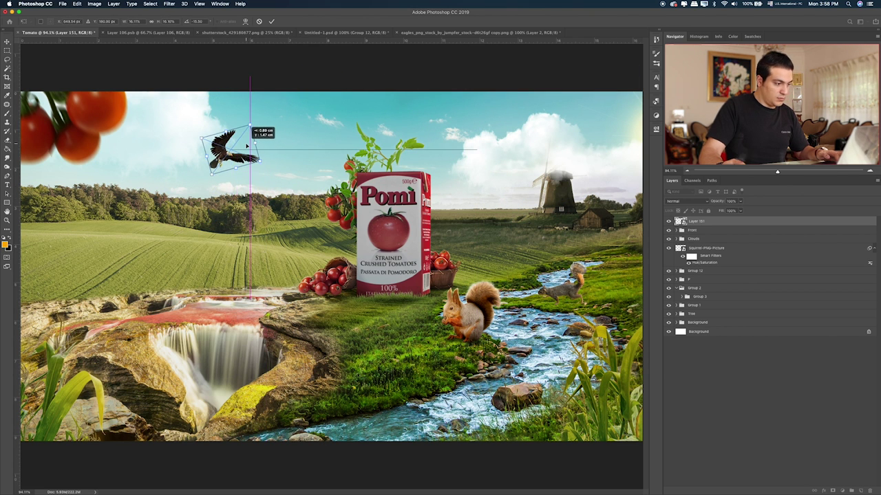
pyautogui.press('Return')
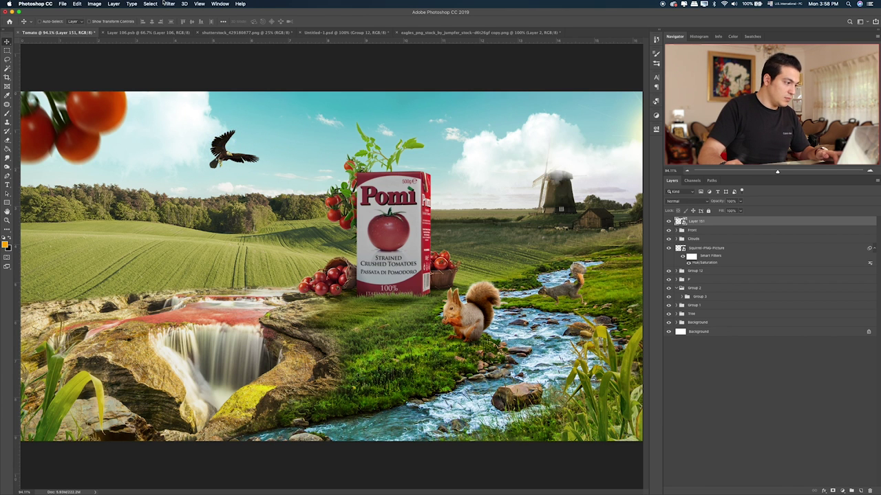
# Step: Apply a Motion Blur smart filter to the eagle at 13 px distance and about -21° angle
pyautogui.click(168, 3)
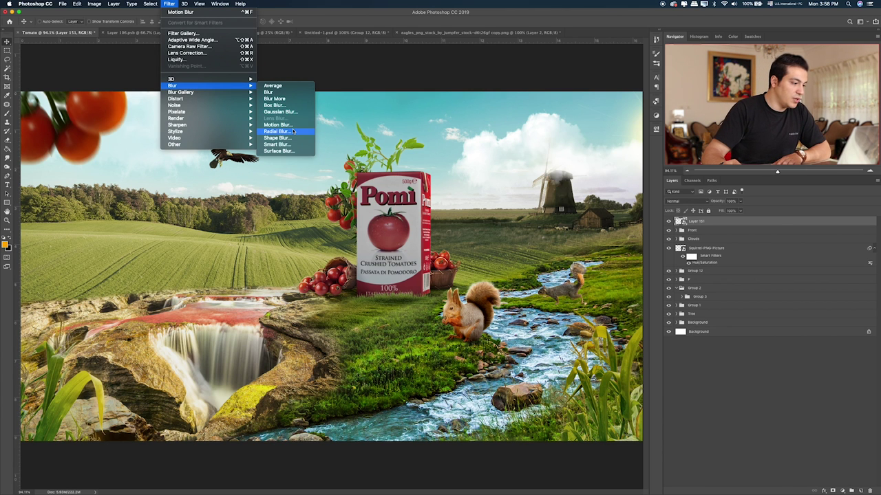
pyautogui.click(278, 125)
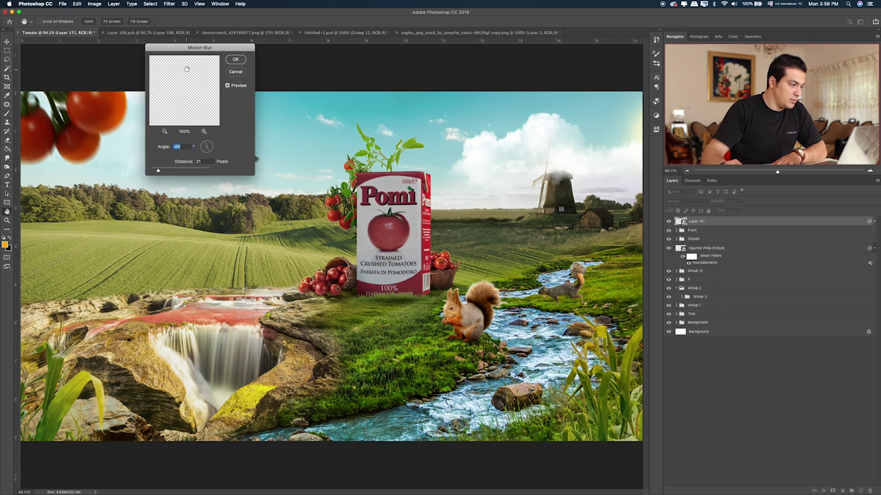
pyautogui.moveTo(186, 48); pyautogui.dragTo(100, 50)
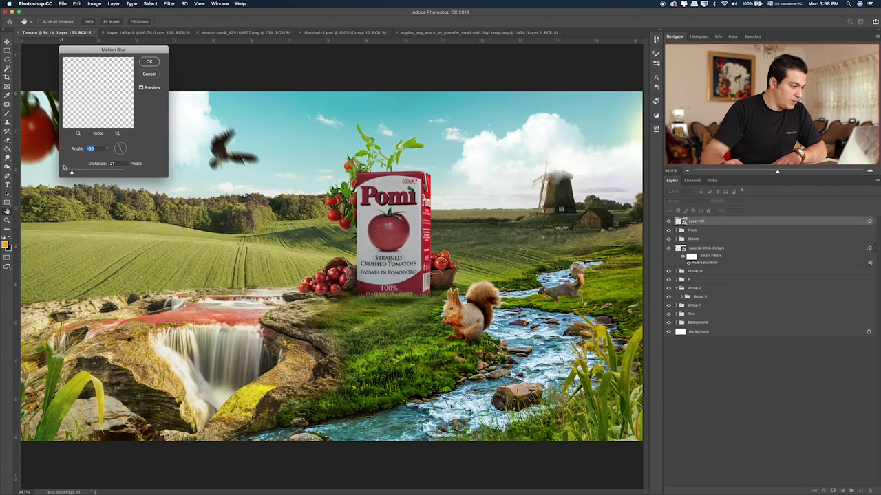
pyautogui.moveTo(70, 173); pyautogui.dragTo(68, 173)
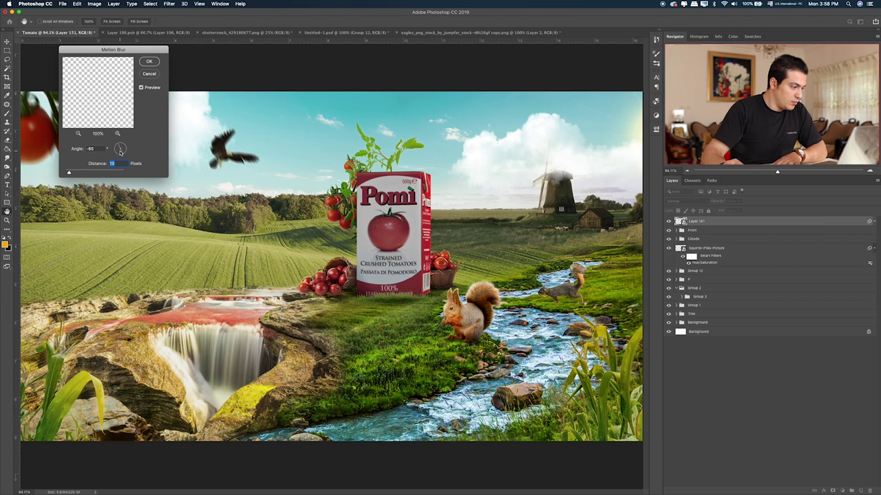
pyautogui.moveTo(117, 149); pyautogui.dragTo(116, 149)
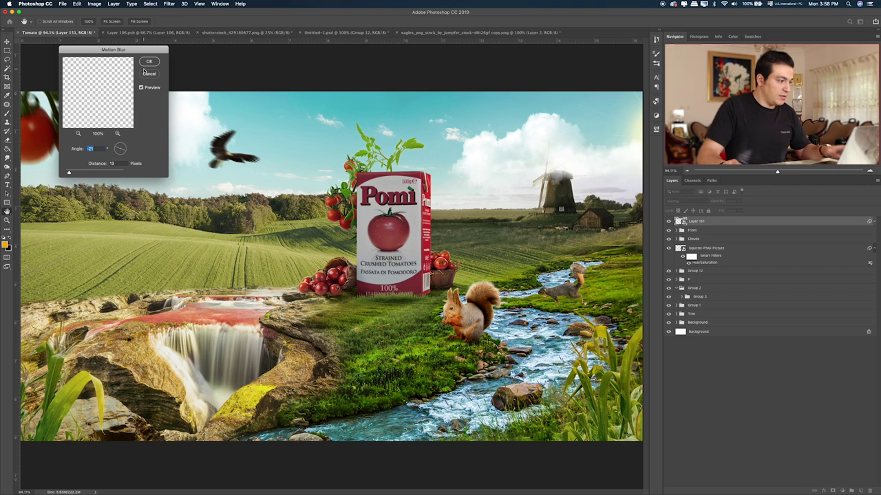
pyautogui.press('Return')
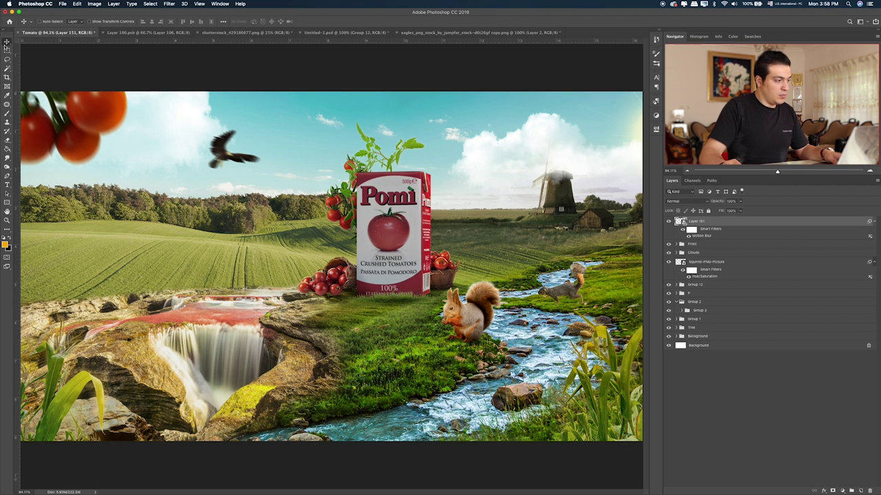
# Step: Toggle the blurred eagle's visibility to compare, then start a Color Lookup adjustment
pyautogui.click(7, 51)
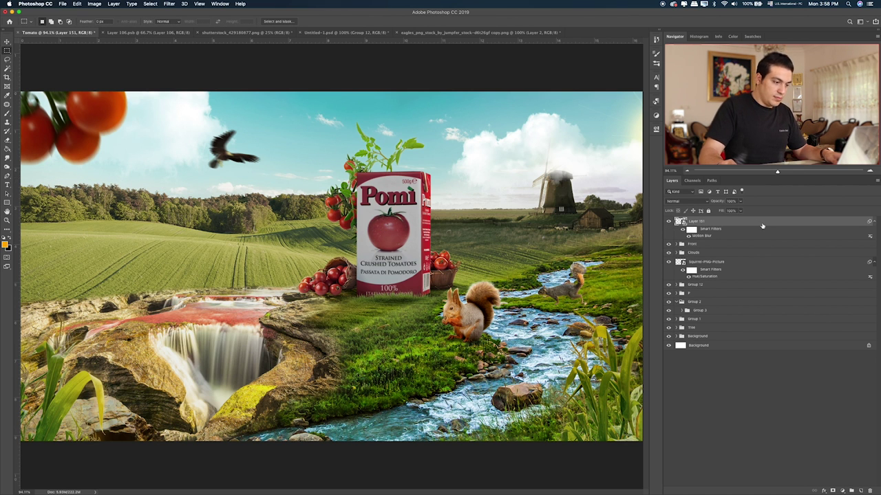
pyautogui.click(668, 222)
pyautogui.click(668, 221)
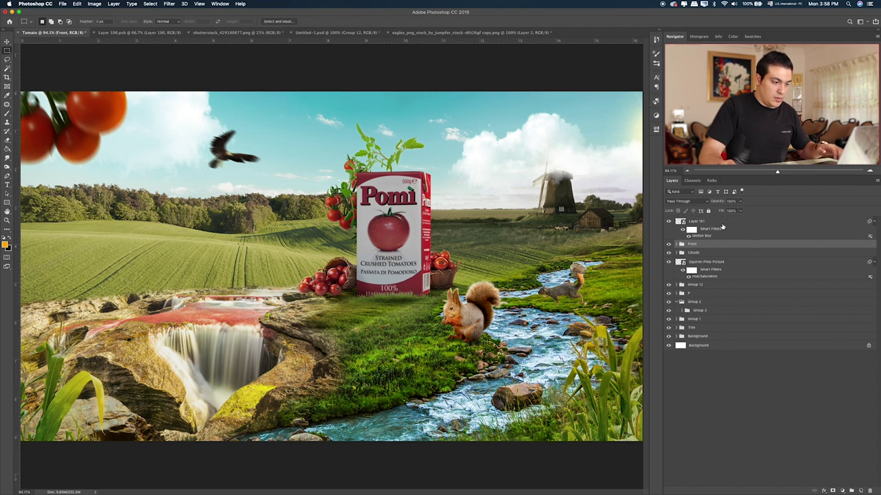
pyautogui.click(845, 489)
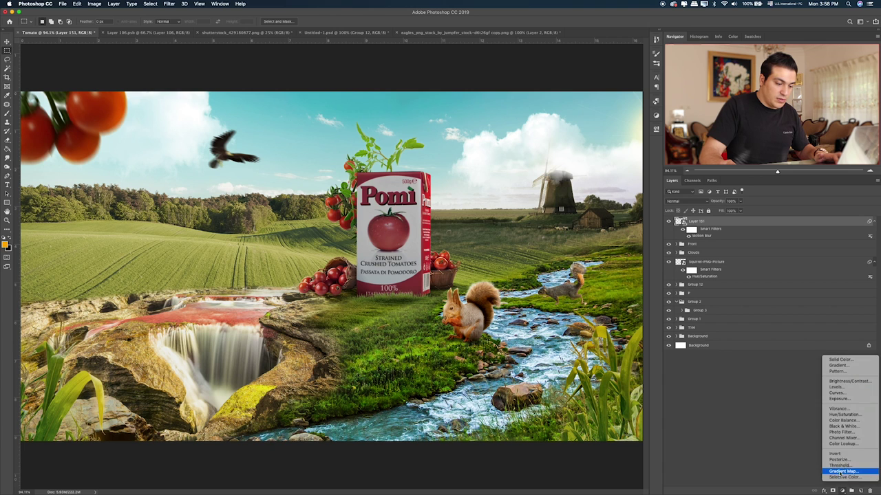
# Step: Add a Color Lookup adjustment layer using 2Strip.look over the whole scene
pyautogui.click(842, 440)
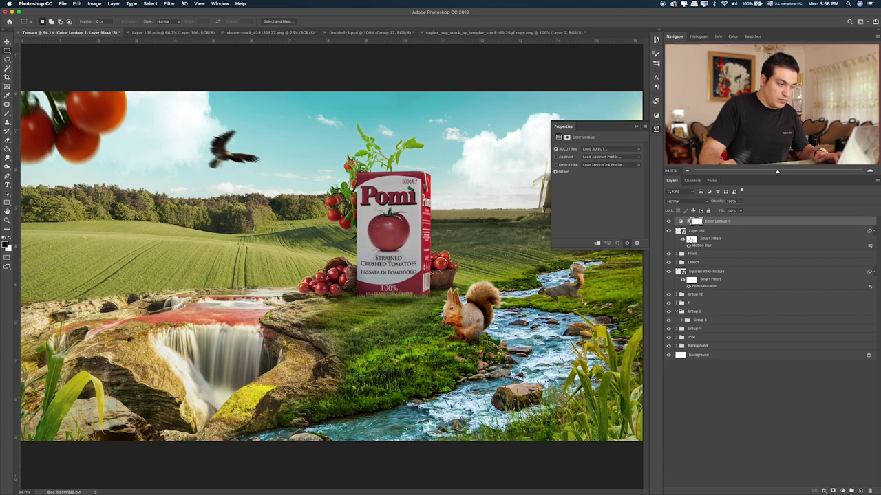
pyautogui.click(606, 150)
pyautogui.click(605, 170)
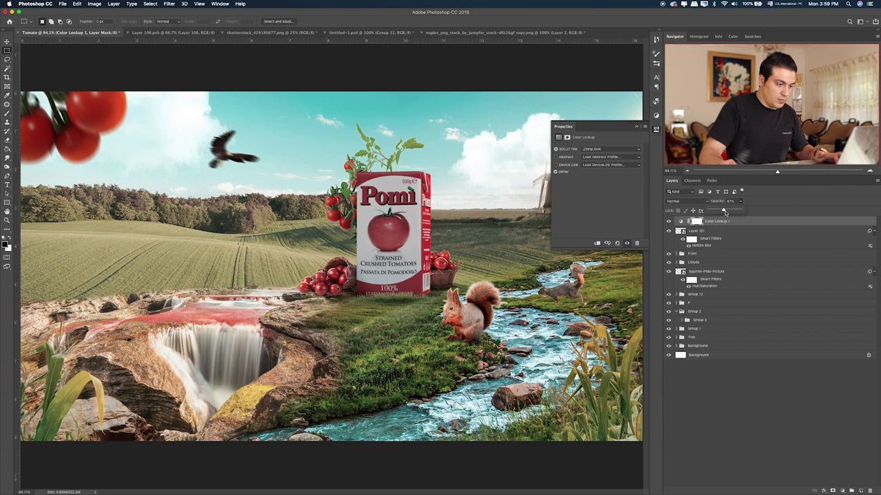
pyautogui.click(700, 227)
# Step: Add a second 2Strip.look Color Lookup layer at about 48% opacity
pyautogui.click(842, 490)
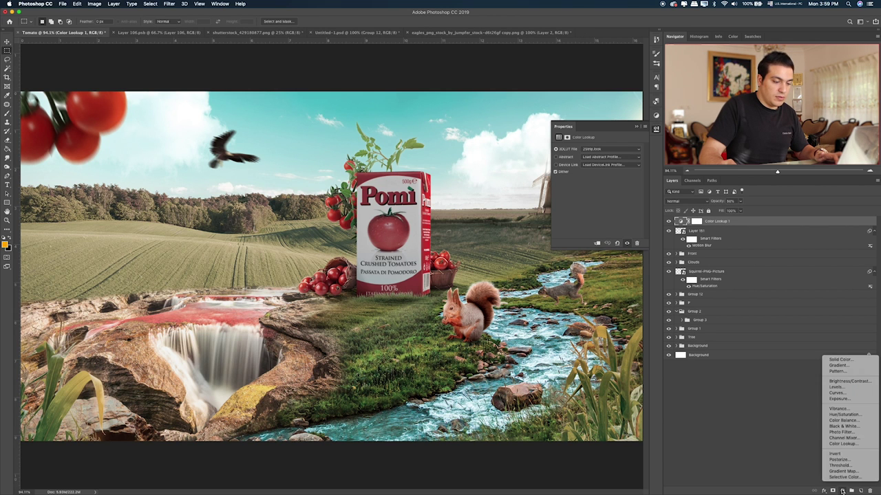
pyautogui.click(842, 457)
pyautogui.click(623, 150)
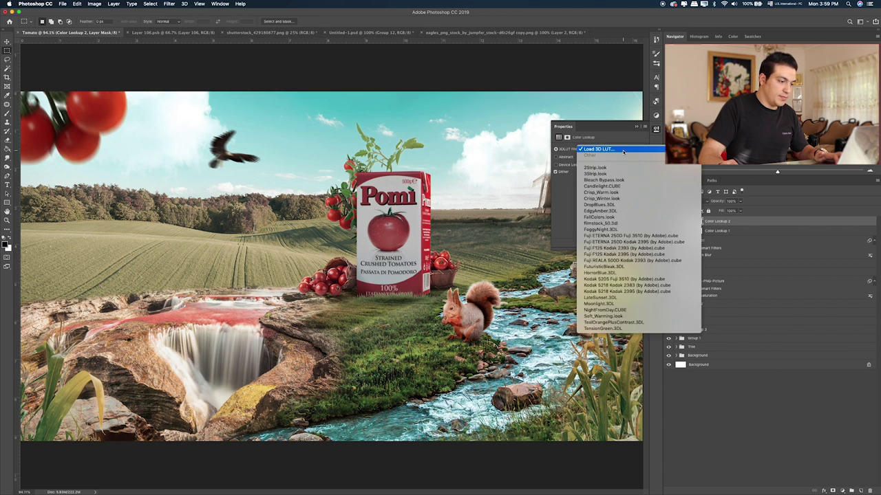
pyautogui.click(619, 171)
pyautogui.click(740, 201)
pyautogui.moveTo(718, 212); pyautogui.dragTo(724, 213)
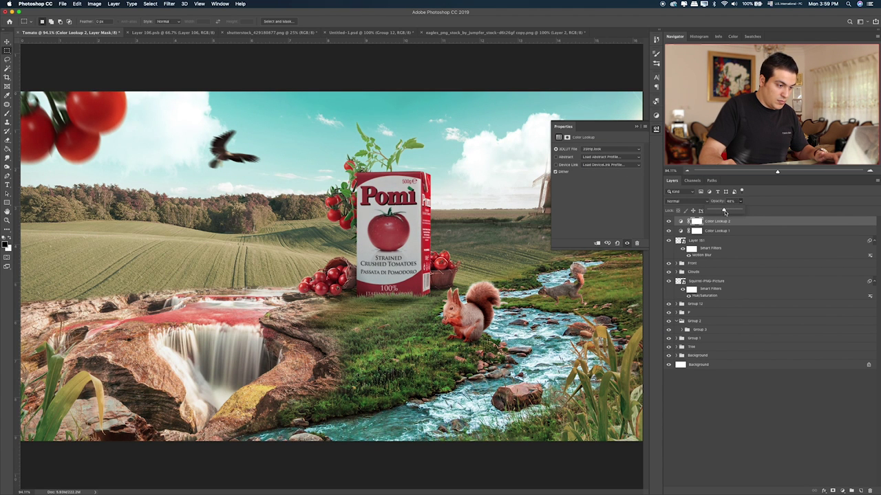
# Step: Lower Color Lookup 1's opacity to 42%
pyautogui.click(721, 248)
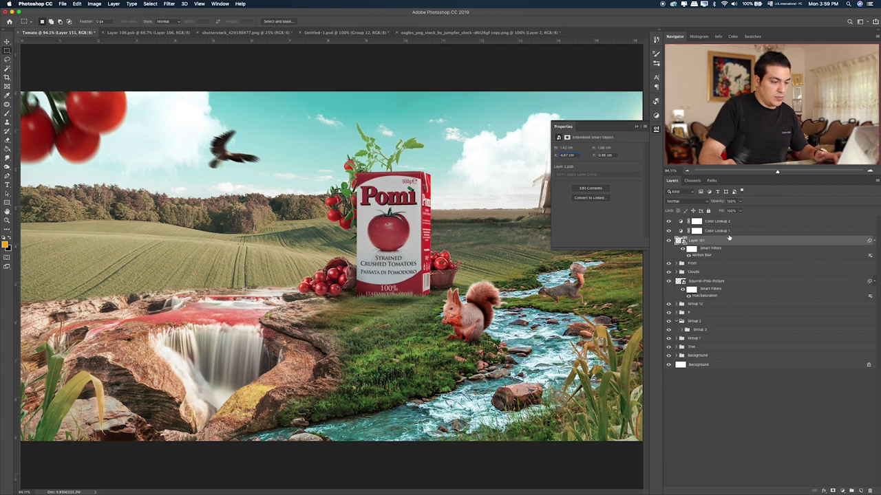
pyautogui.click(725, 231)
pyautogui.click(740, 201)
pyautogui.moveTo(738, 212); pyautogui.dragTo(738, 215)
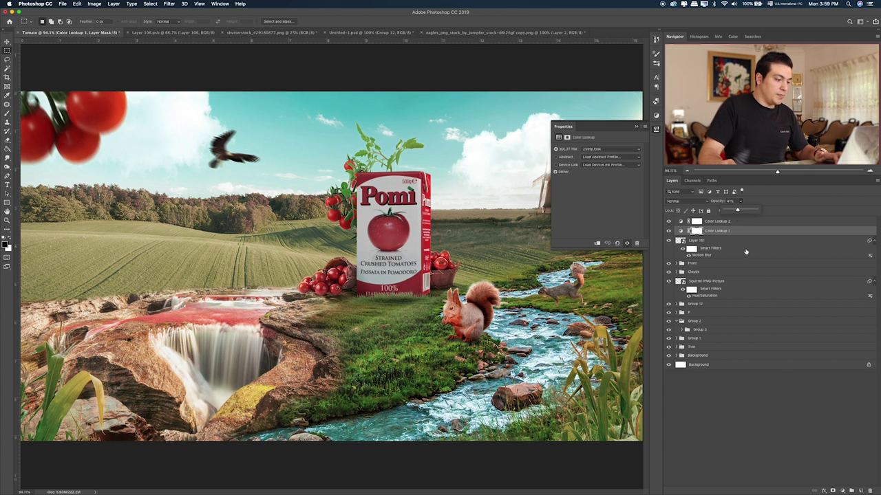
pyautogui.click(22, 52)
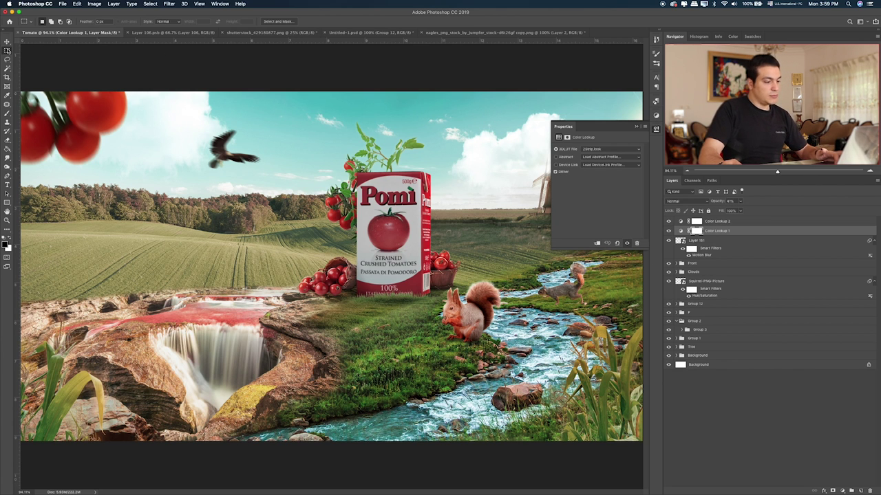
pyautogui.click(638, 127)
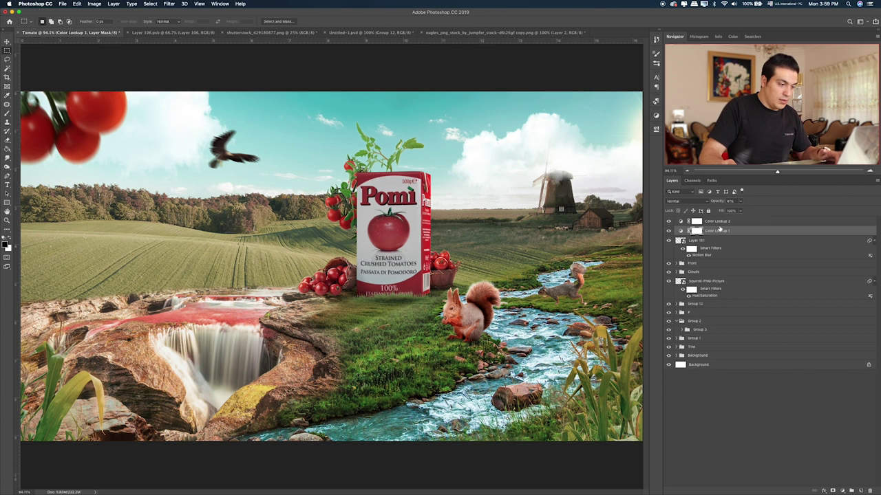
# Step: Toggle the bird and leaping squirrel layers off and on to check the grade
pyautogui.click(719, 221)
pyautogui.click(672, 242)
pyautogui.click(672, 242)
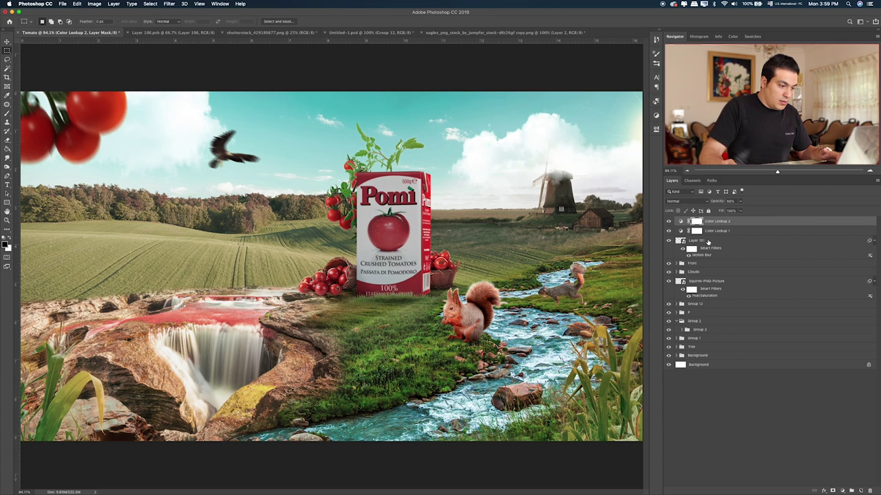
pyautogui.click(708, 242)
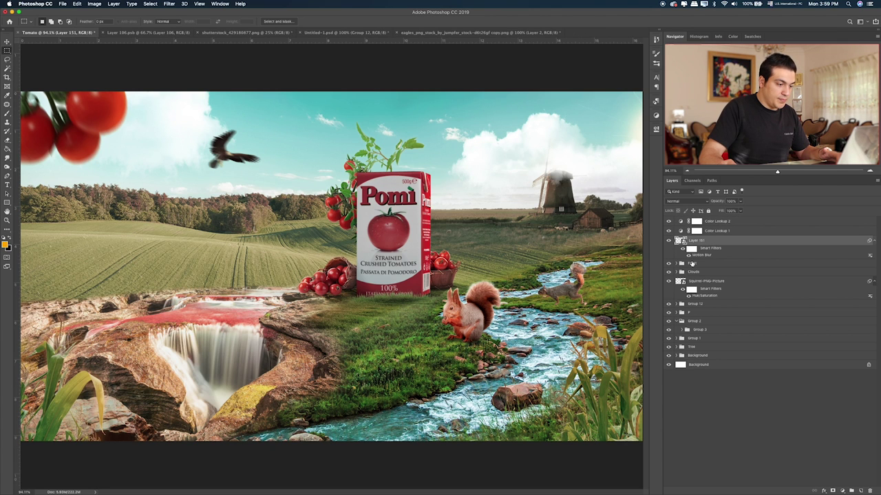
pyautogui.click(670, 280)
pyautogui.click(669, 281)
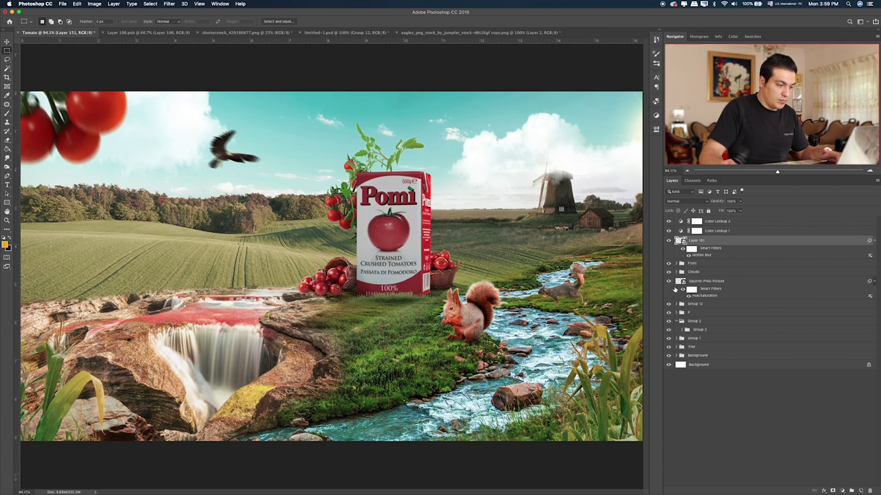
pyautogui.click(711, 286)
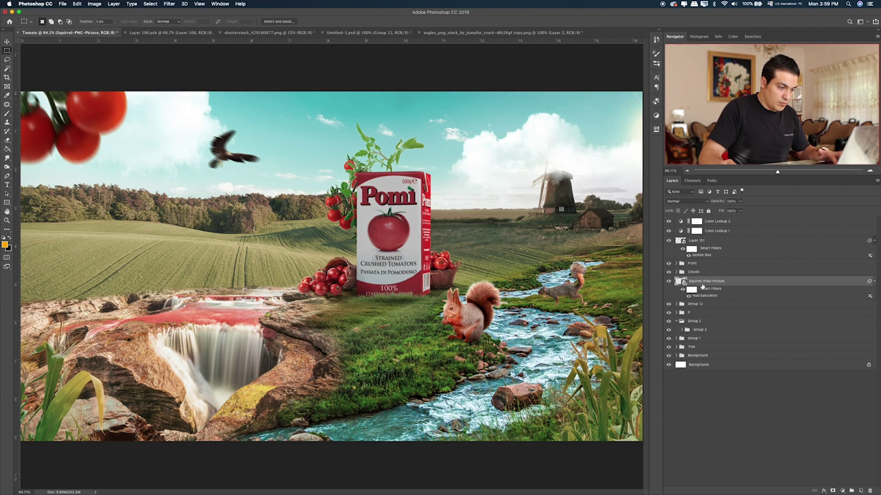
# Step: Toggle Group 2, Tree, Clouds and Front off and on to compare, then return to Finder
pyautogui.click(668, 321)
pyautogui.click(669, 321)
pyautogui.click(679, 321)
pyautogui.click(668, 329)
pyautogui.click(669, 329)
pyautogui.click(668, 338)
pyautogui.click(669, 339)
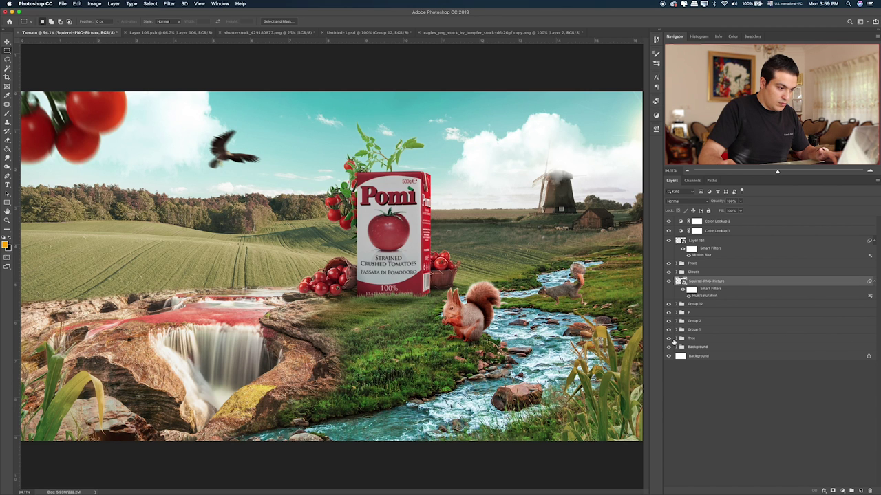
pyautogui.click(668, 273)
pyautogui.click(668, 272)
pyautogui.click(668, 264)
pyautogui.click(668, 264)
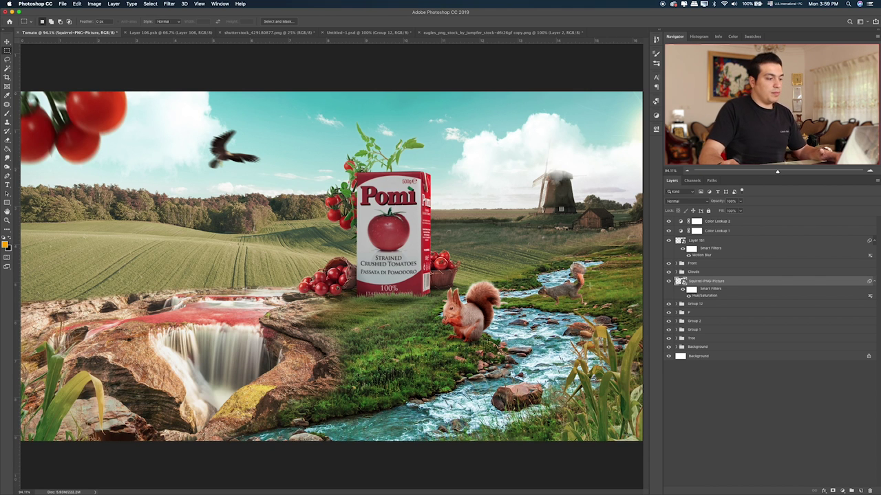
pyautogui.press('super+Tab')
pyautogui.click(434, 297)
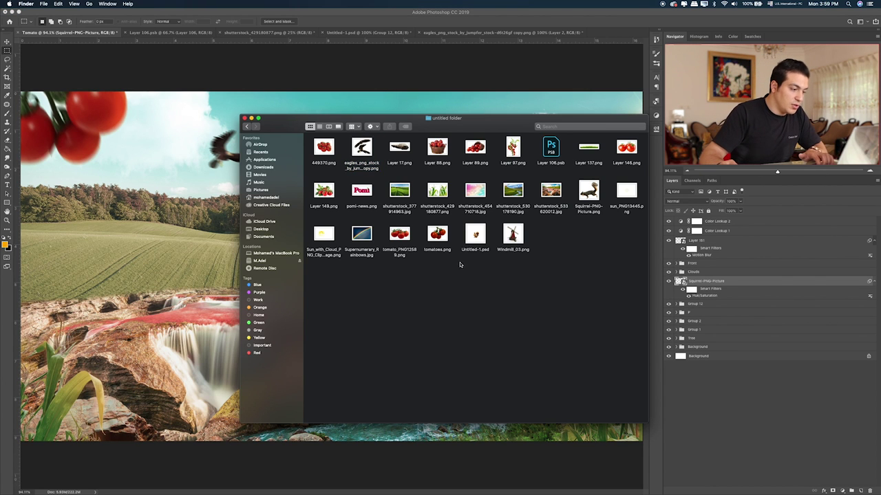
# Step: Go up to the Pomi folder and preview the chipmunk and following images
pyautogui.click(468, 202)
pyautogui.click(365, 193)
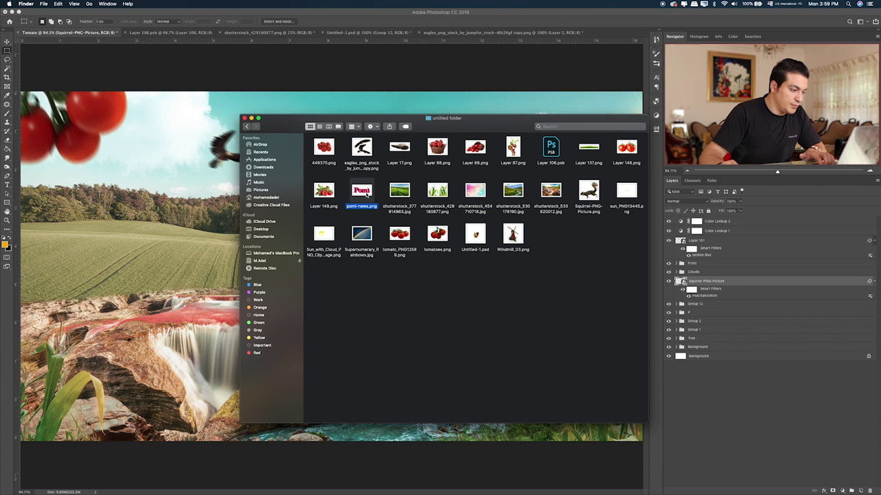
pyautogui.press('super+Up')
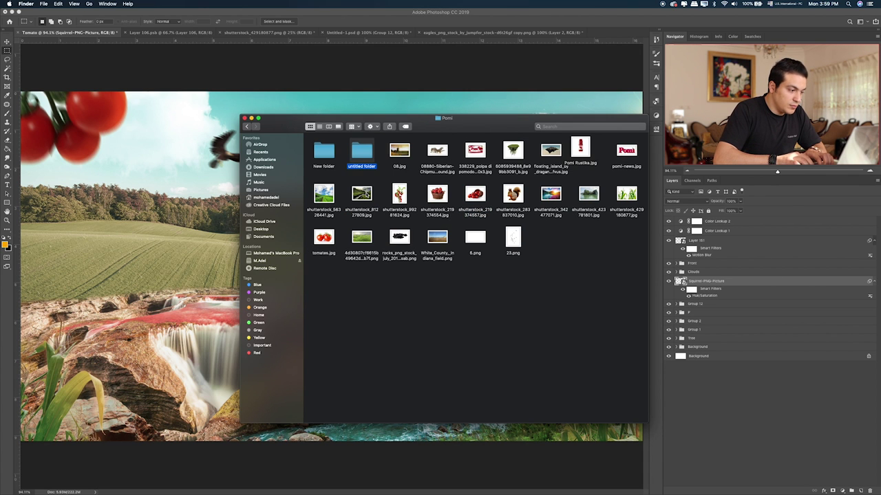
pyautogui.press('Right')
pyautogui.press('Right')
pyautogui.press('space')
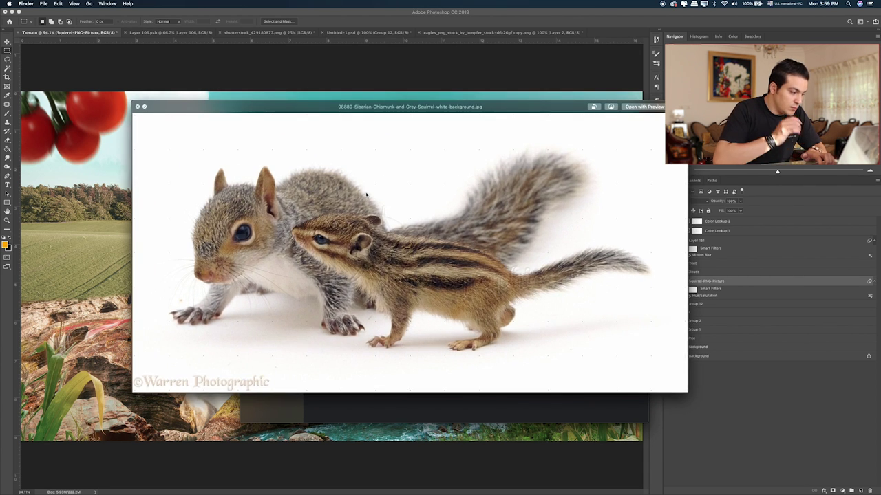
pyautogui.press('space')
pyautogui.press('Right')
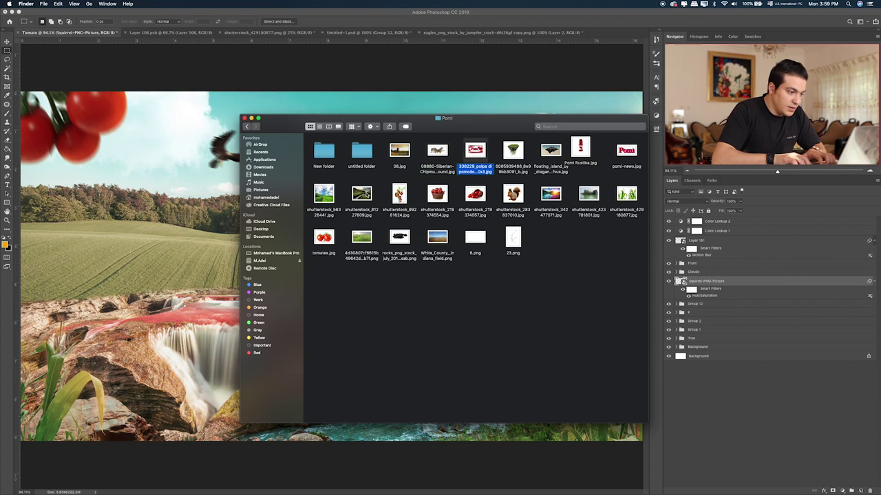
pyautogui.press('space')
# Step: Preview the rocks, field and cloud images, then drag 23.png onto the Photoshop canvas
pyautogui.press('space')
pyautogui.press('Right')
pyautogui.press('Right')
pyautogui.press('Right')
pyautogui.press('Right')
pyautogui.press('Down')
pyautogui.press('Left')
pyautogui.press('Right')
pyautogui.press('Left')
pyautogui.press('Left')
pyautogui.press('Left')
pyautogui.press('Left')
pyautogui.press('Left')
pyautogui.press('Down')
pyautogui.press('Left')
pyautogui.press('space')
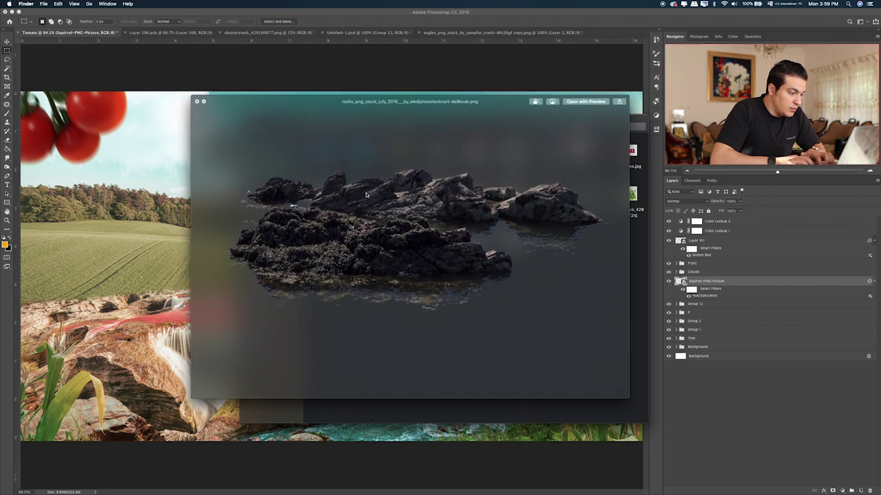
pyautogui.press('Right')
pyautogui.press('Right')
pyautogui.press('space')
pyautogui.press('Right')
pyautogui.press('space')
pyautogui.press('space')
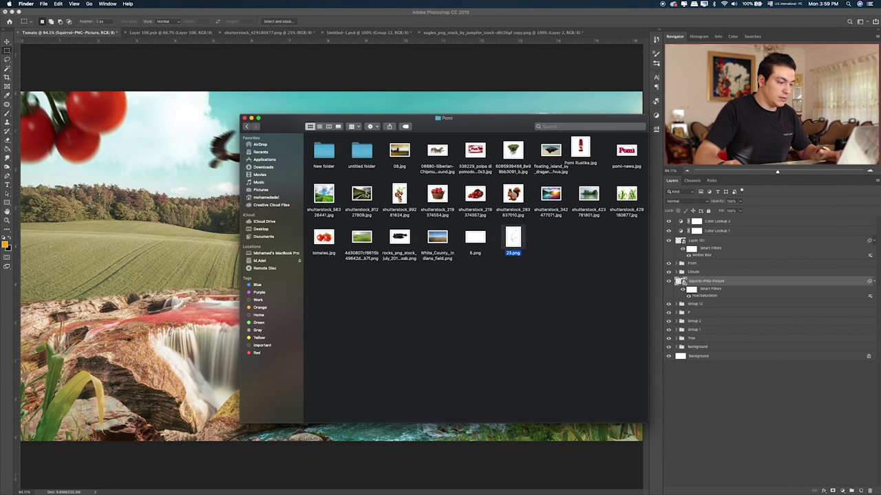
pyautogui.moveTo(500, 242); pyautogui.dragTo(186, 186)
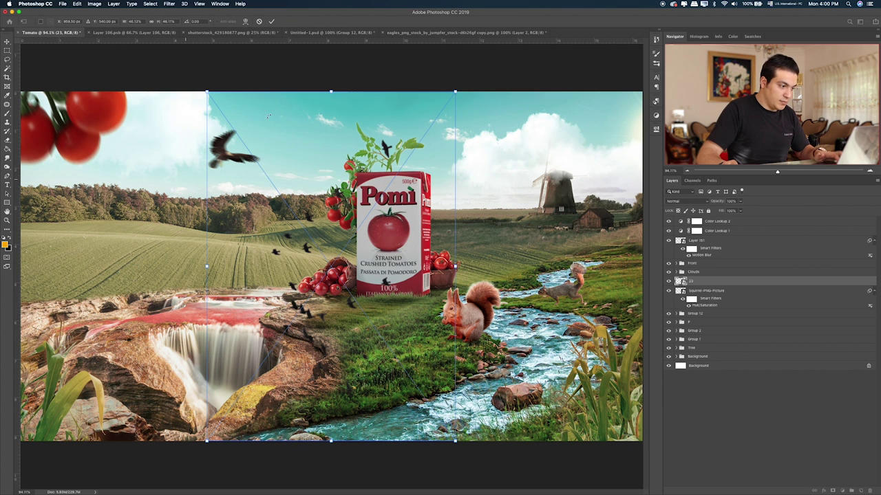
# Step: Shrink the bird flock and place it in the sky left of the carton
pyautogui.moveTo(457, 90); pyautogui.dragTo(332, 264)
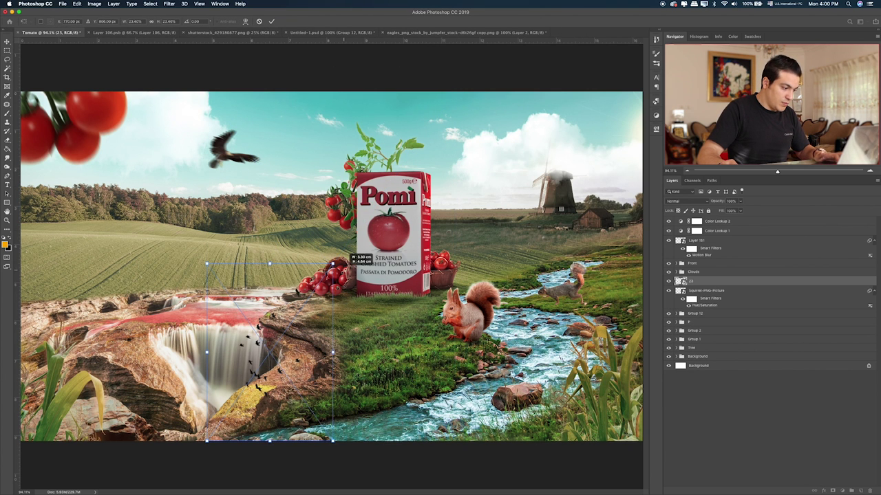
pyautogui.moveTo(322, 316); pyautogui.dragTo(350, 103)
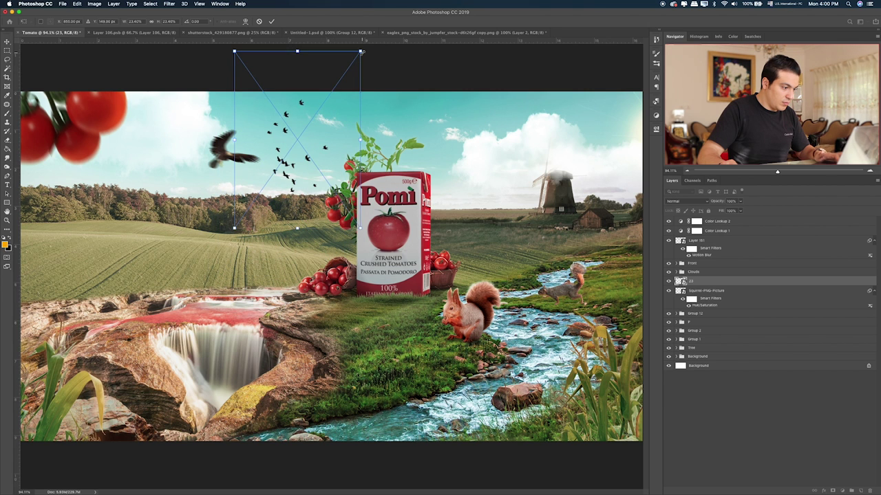
pyautogui.moveTo(361, 51); pyautogui.dragTo(355, 87)
pyautogui.moveTo(344, 123); pyautogui.dragTo(350, 127)
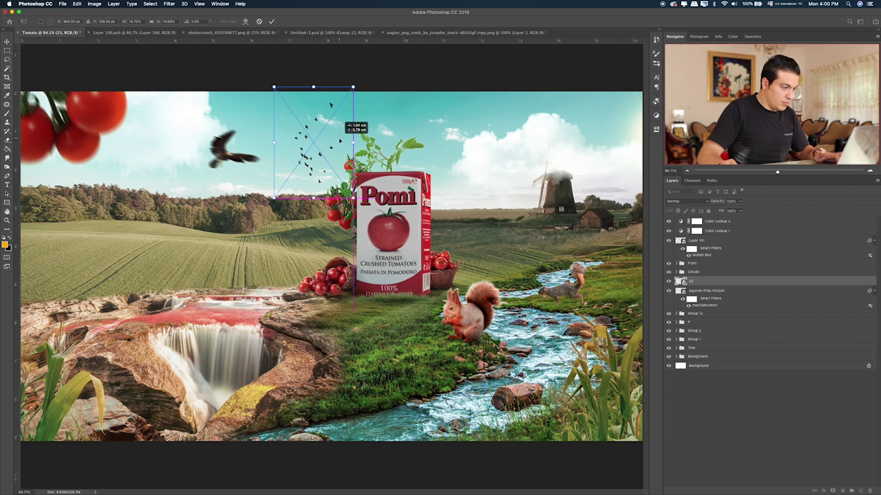
pyautogui.press('Return')
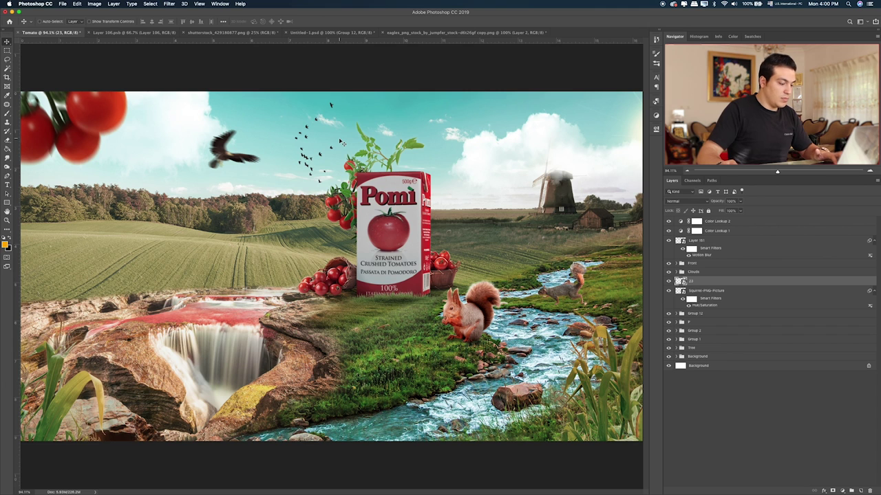
# Step: Try a Darker Color blend on the flock layer, then set it back to Normal
pyautogui.hotkey('shift', '+')
pyautogui.hotkey('shift', '+')
pyautogui.hotkey('shift', '+')
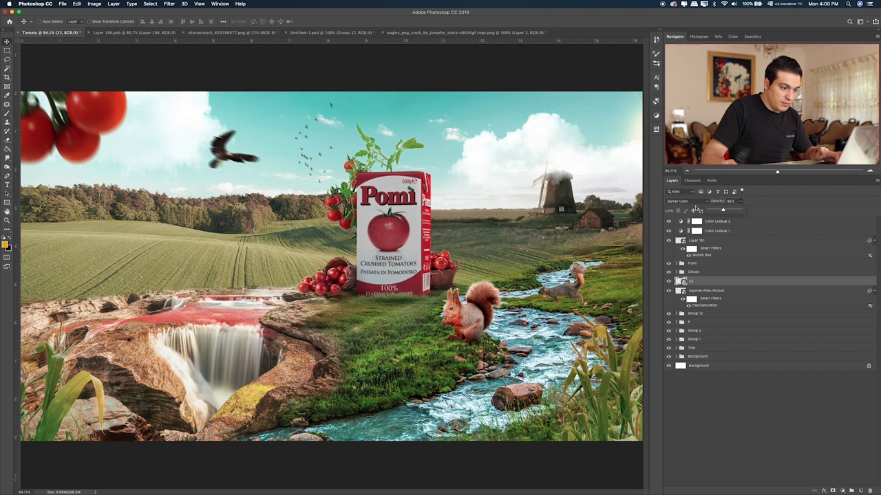
pyautogui.click(668, 282)
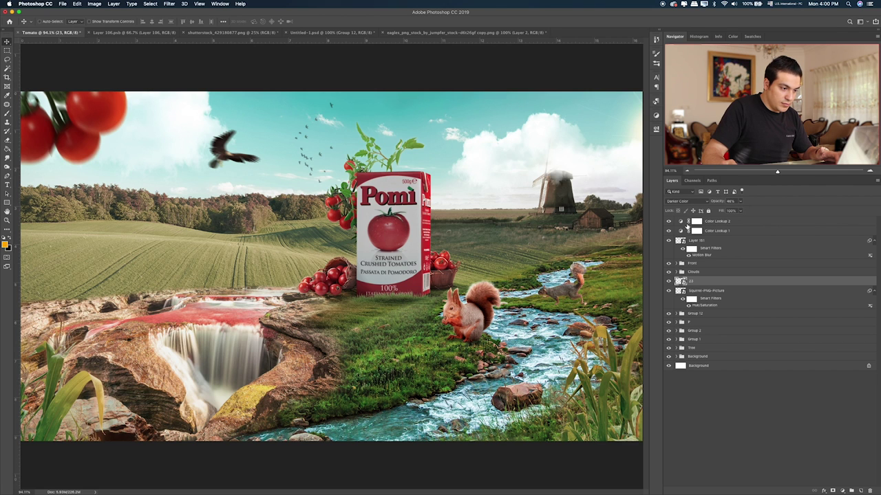
pyautogui.click(702, 203)
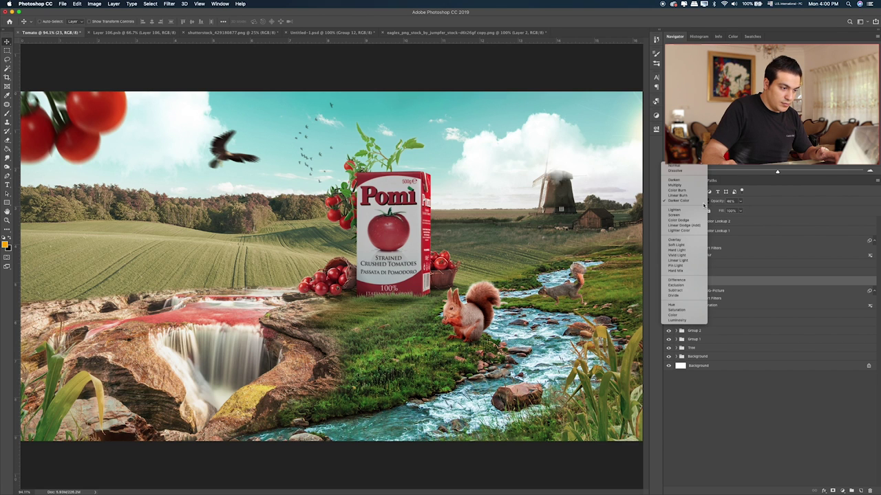
pyautogui.click(687, 166)
# Step: Shrink the flock further, move layer 23 to the top, shift it right, and set 20% opacity
pyautogui.hotkey('ctrl', 't')
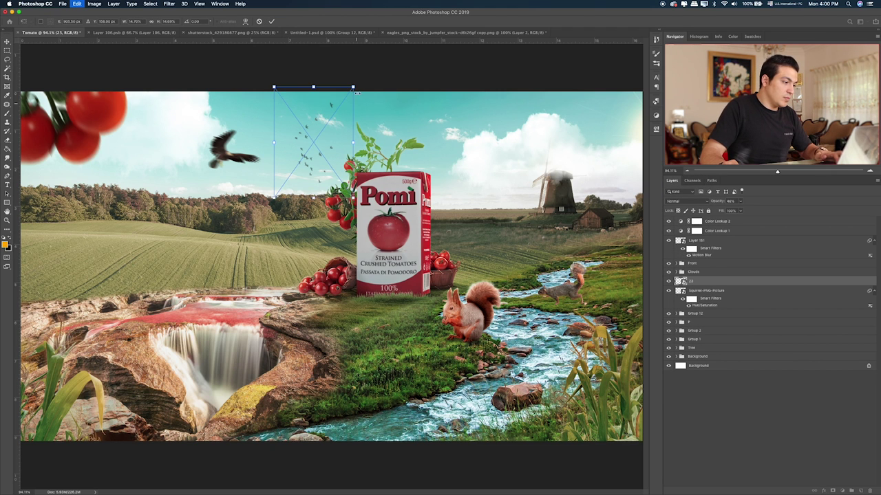
pyautogui.moveTo(354, 87); pyautogui.dragTo(324, 126)
pyautogui.press('Return')
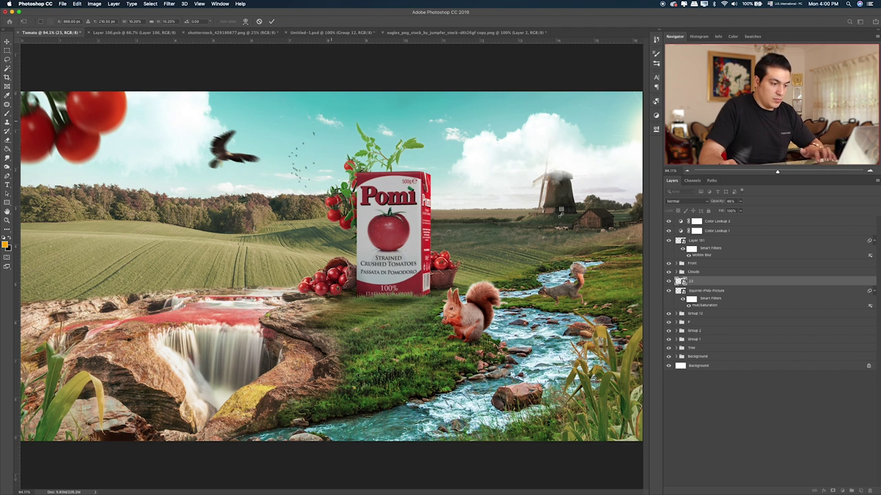
pyautogui.moveTo(712, 280); pyautogui.dragTo(711, 238)
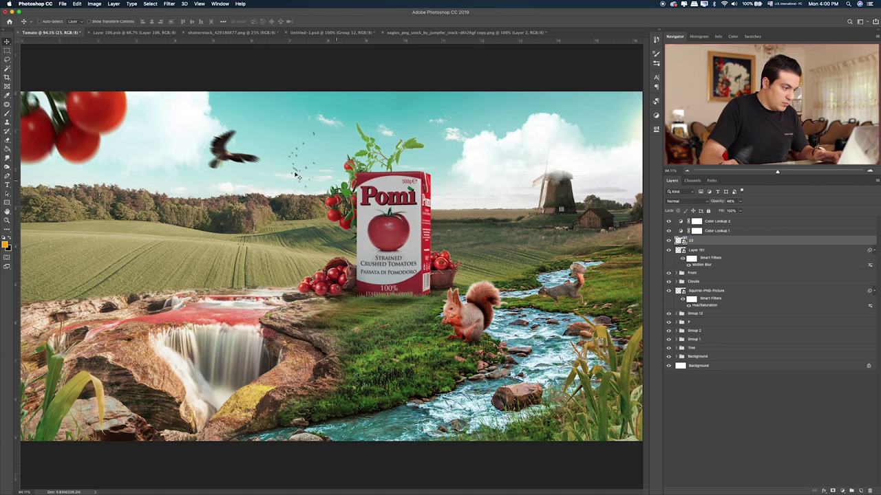
pyautogui.moveTo(298, 176)
pyautogui.mouseDown()
pyautogui.moveTo(474, 174)
pyautogui.moveTo(450, 174)
pyautogui.mouseUp()
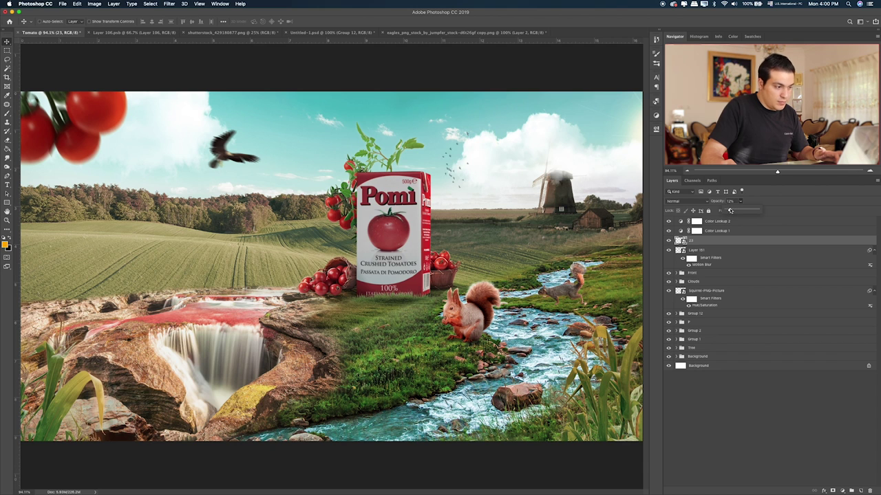
pyautogui.moveTo(729, 211); pyautogui.dragTo(732, 210)
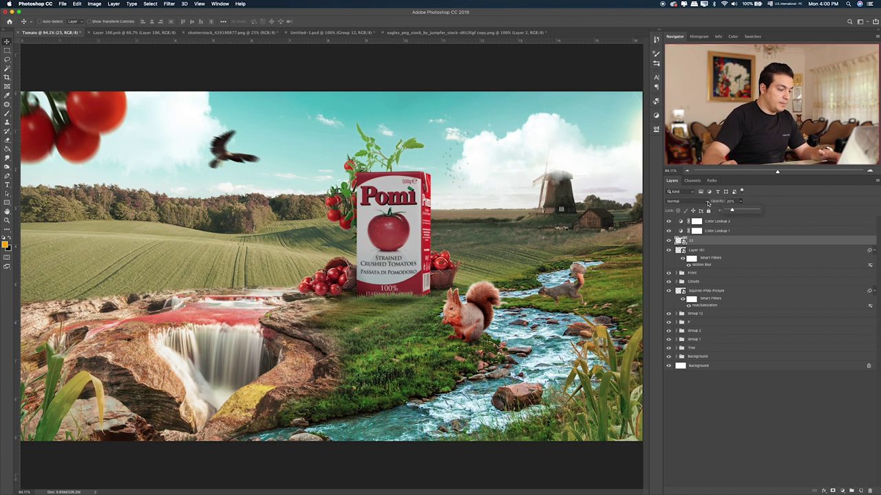
# Step: Preview the Pomi Rustika.jpg jar image in Finder, then return to the Untitled-1 document
pyautogui.press('super+Tab')
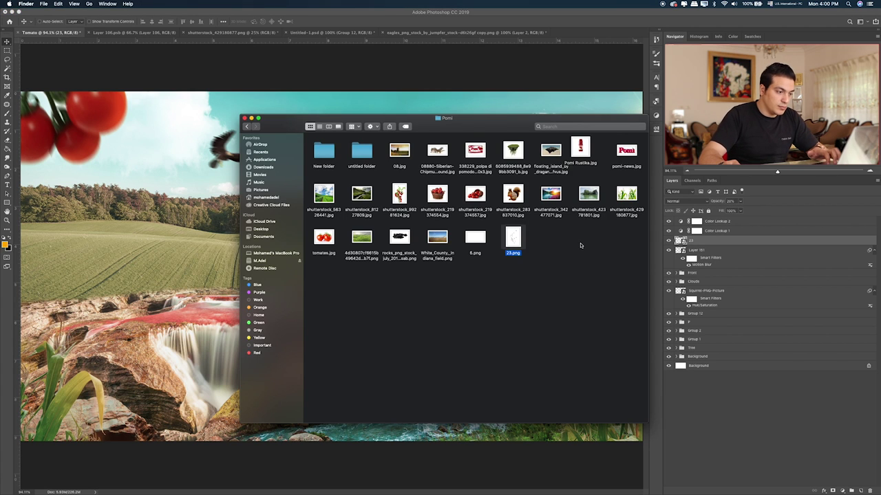
pyautogui.click(320, 156)
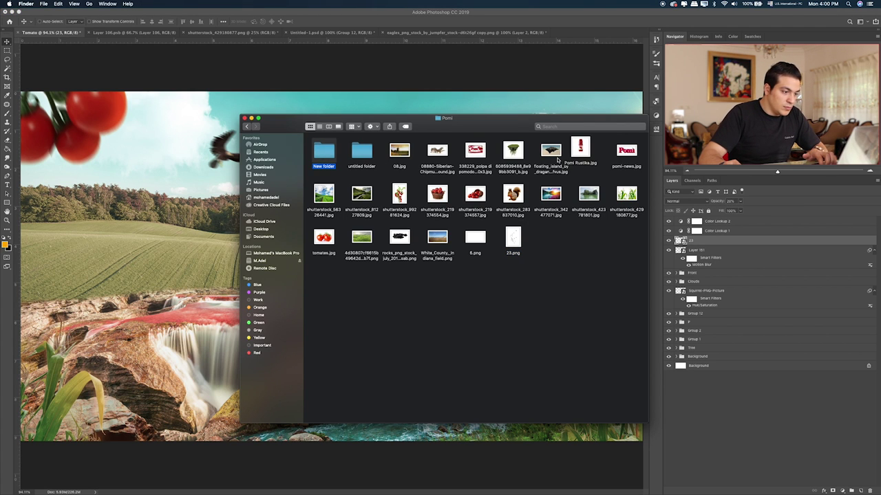
pyautogui.click(554, 152)
pyautogui.click(580, 147)
pyautogui.press('space')
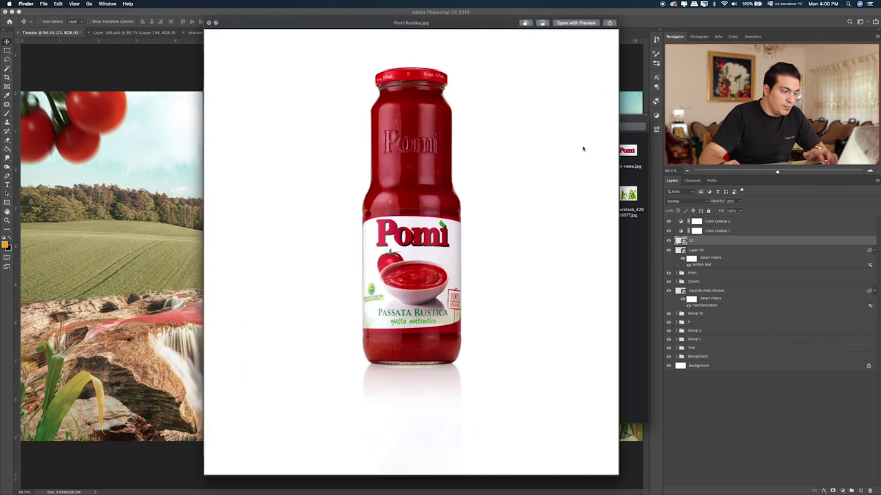
pyautogui.press('space')
pyautogui.press('super+Tab')
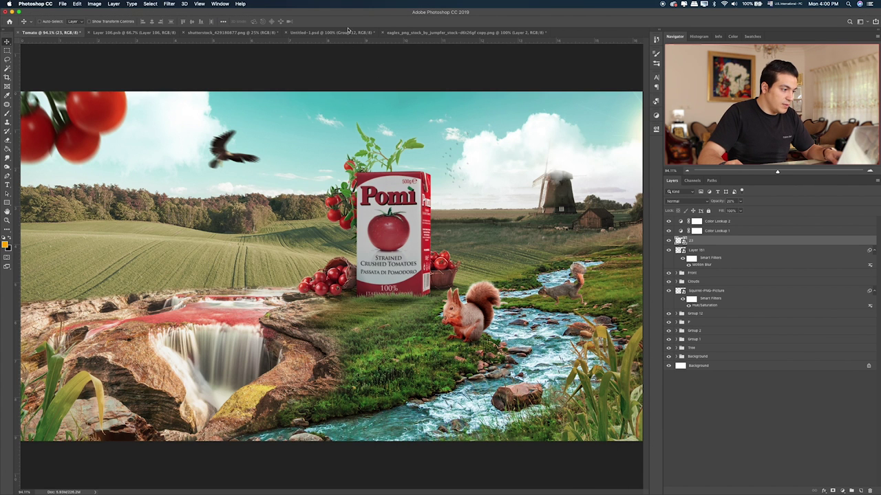
pyautogui.click(349, 31)
# Step: Close the squirrel, eagles, corn and Layer 106 carton documents without saving, keeping Tomato open
pyautogui.press('super+w')
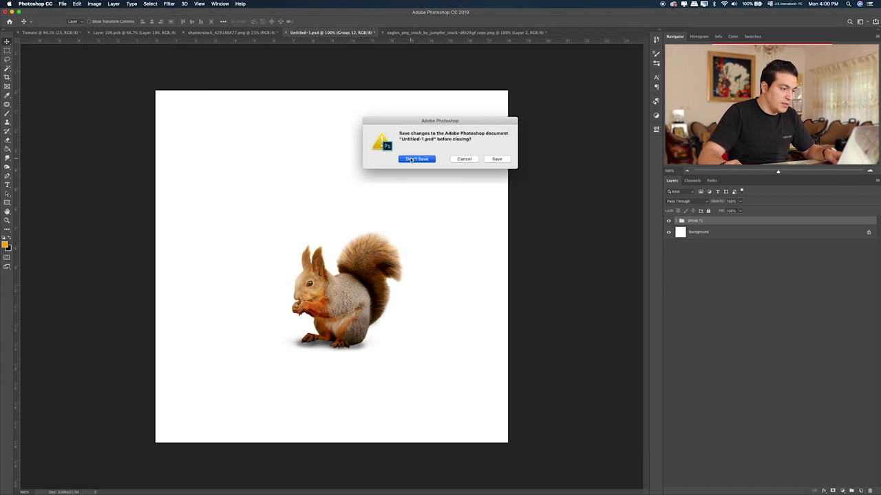
pyautogui.click(411, 158)
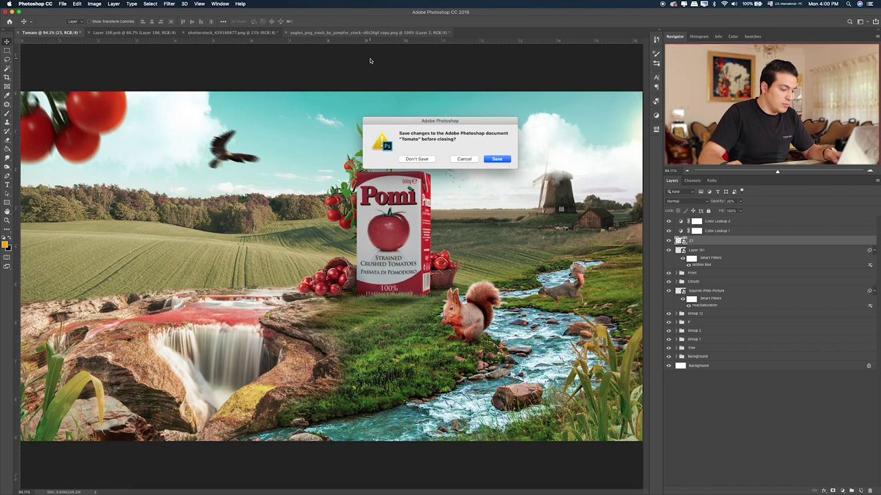
pyautogui.click(464, 161)
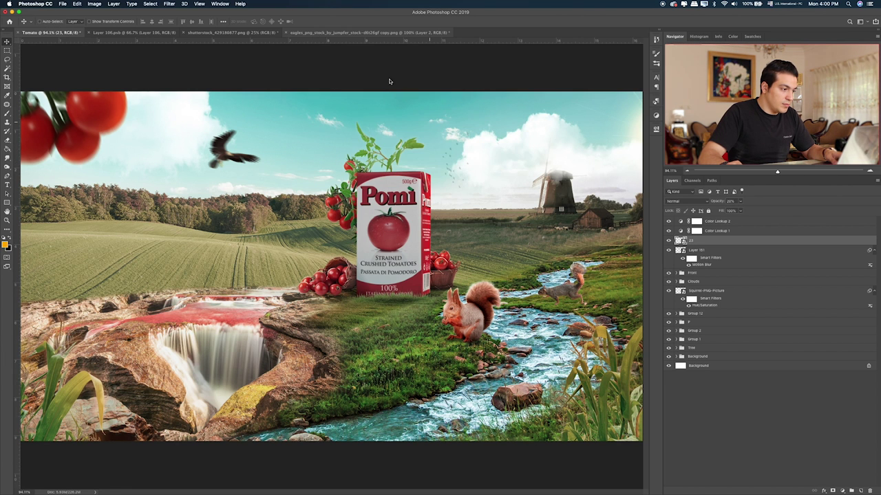
pyautogui.click(325, 32)
pyautogui.hotkey('ctrl', 'w')
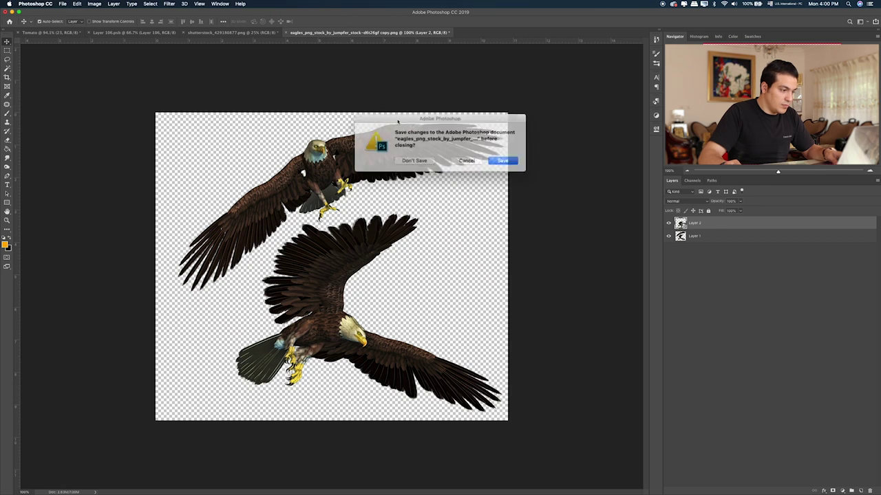
pyautogui.click(410, 159)
pyautogui.click(261, 32)
pyautogui.hotkey('ctrl', 'w')
pyautogui.click(410, 159)
pyautogui.click(134, 32)
pyautogui.hotkey('ctrl', 'w')
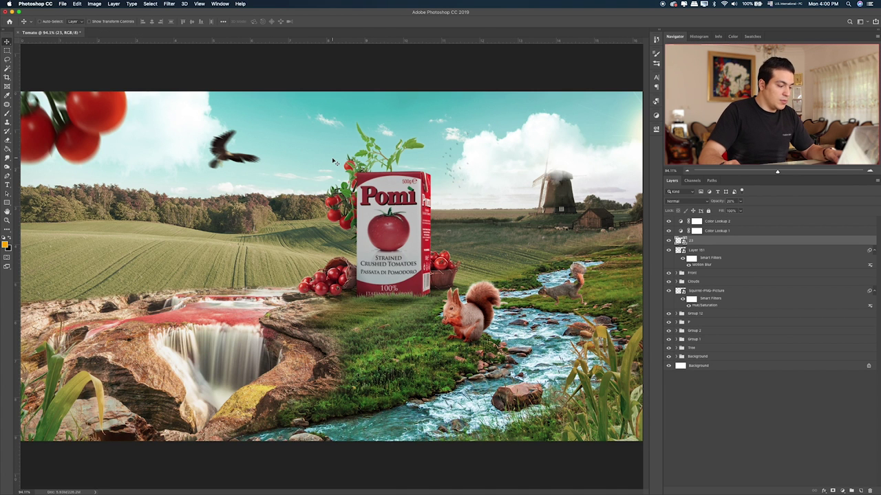
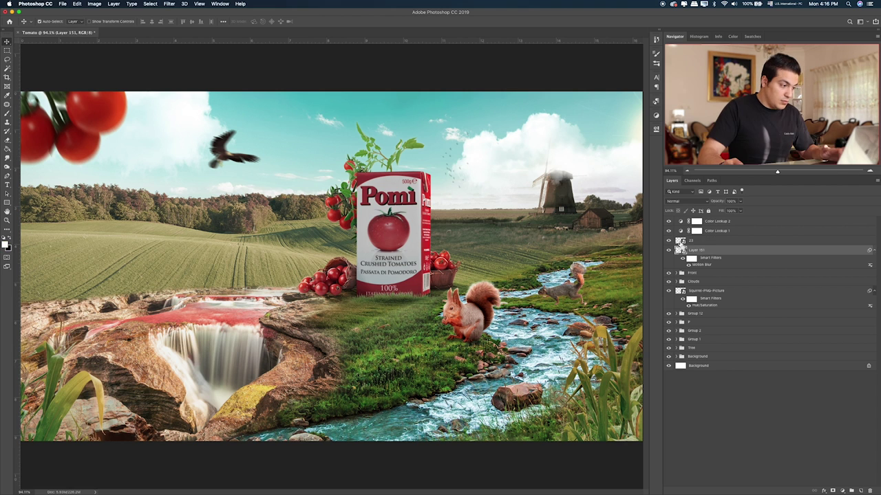
# Step: Drag Pomi Rustika.png from Finder's Pomi folder onto the canvas and commit the placement
pyautogui.press('super+Tab')
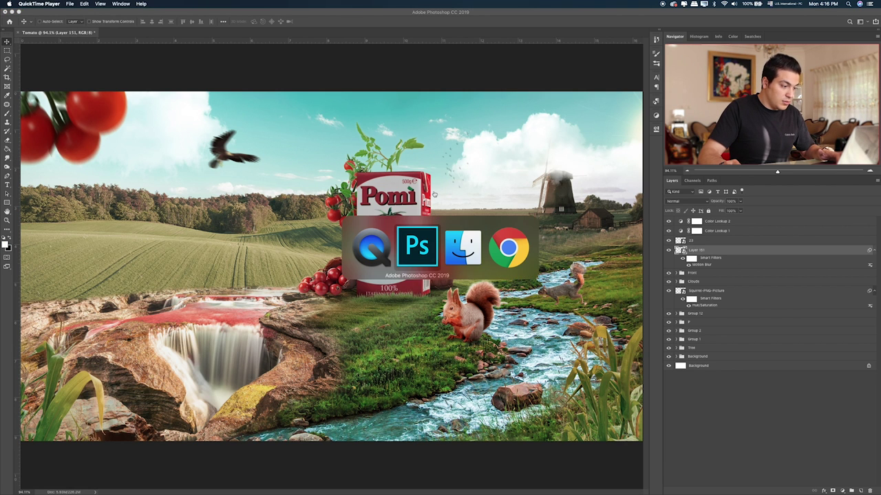
pyautogui.press('super+Tab')
pyautogui.moveTo(551, 238); pyautogui.dragTo(193, 141)
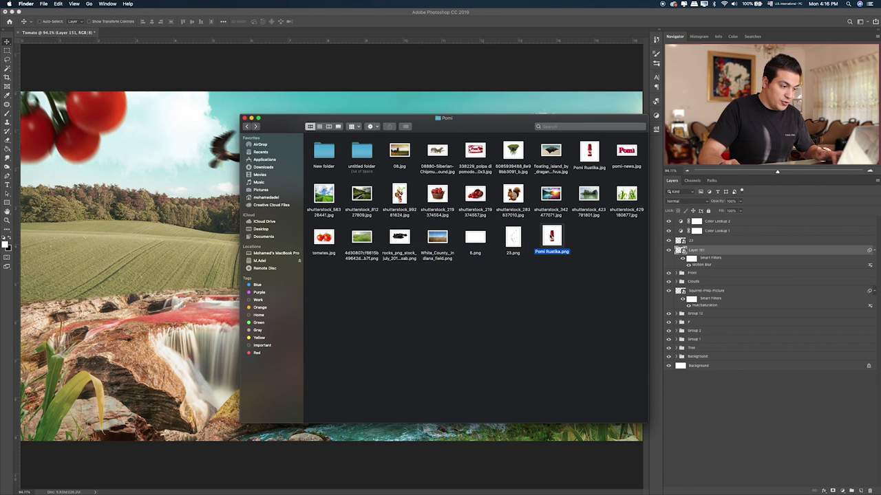
pyautogui.press('Return')
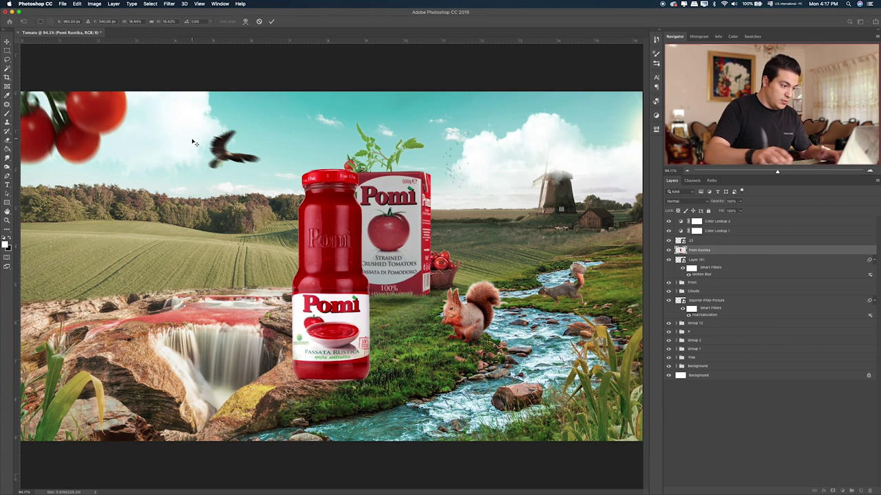
# Step: Move the Pomi Rustika jar above the waterfall and scale it down onto the rock
pyautogui.moveTo(331, 294); pyautogui.dragTo(225, 228)
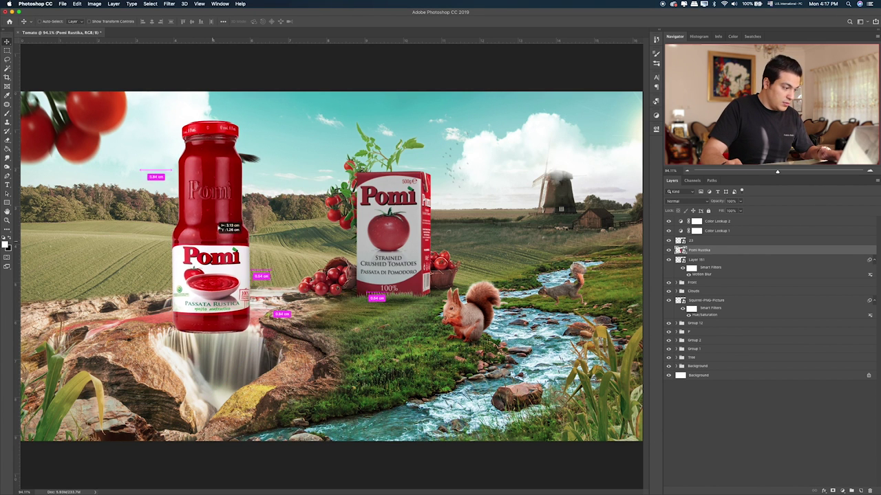
pyautogui.hotkey('ctrl', 't')
pyautogui.moveTo(386, 375); pyautogui.dragTo(374, 353)
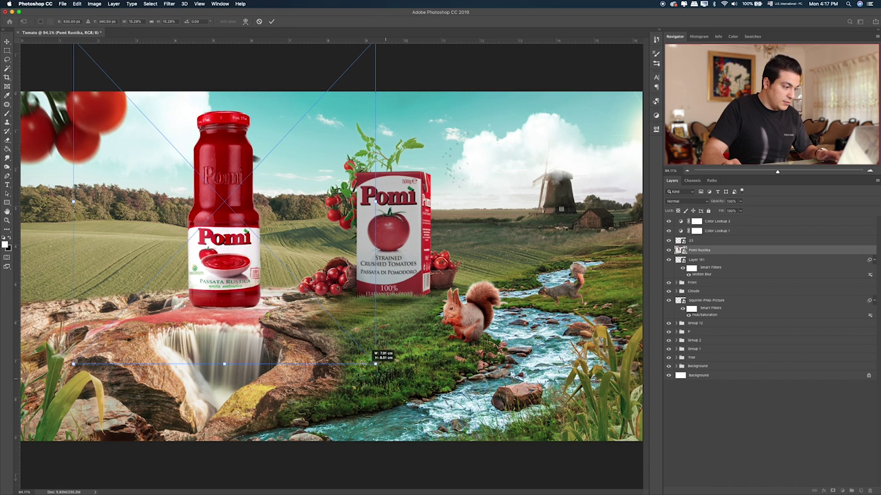
pyautogui.moveTo(307, 300); pyautogui.dragTo(297, 308)
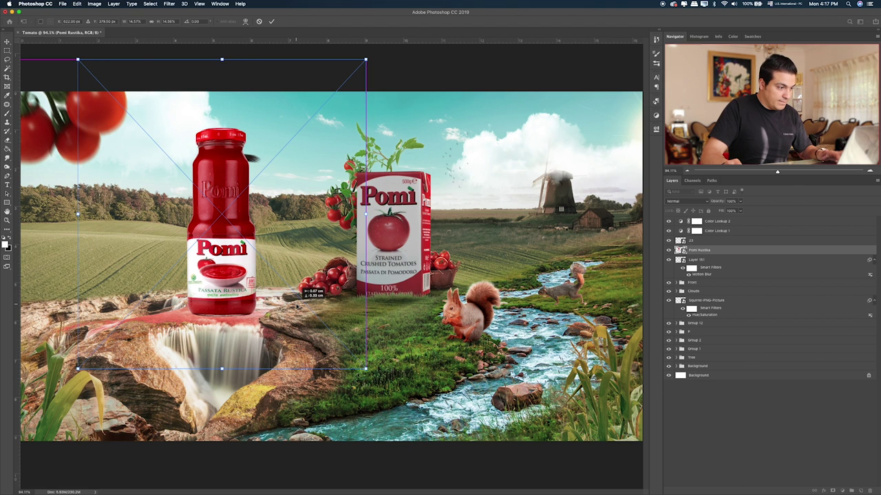
pyautogui.press('Return')
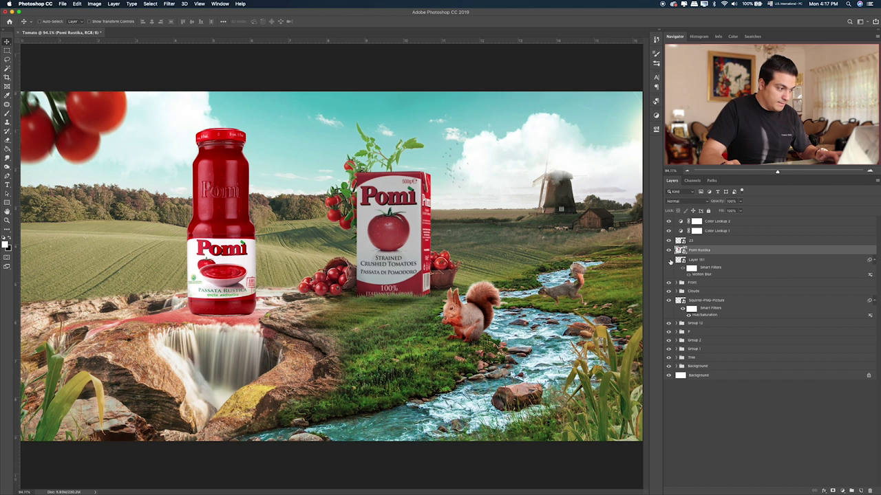
# Step: Position Layer 151's bird in the open sky near the carton, below the Front group
pyautogui.click(699, 264)
pyautogui.moveTo(240, 196); pyautogui.dragTo(301, 183)
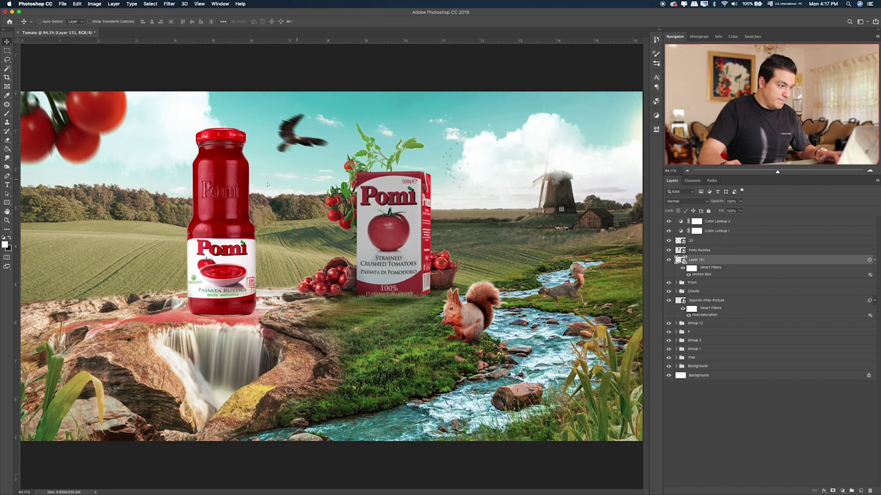
pyautogui.moveTo(284, 182); pyautogui.dragTo(103, 184)
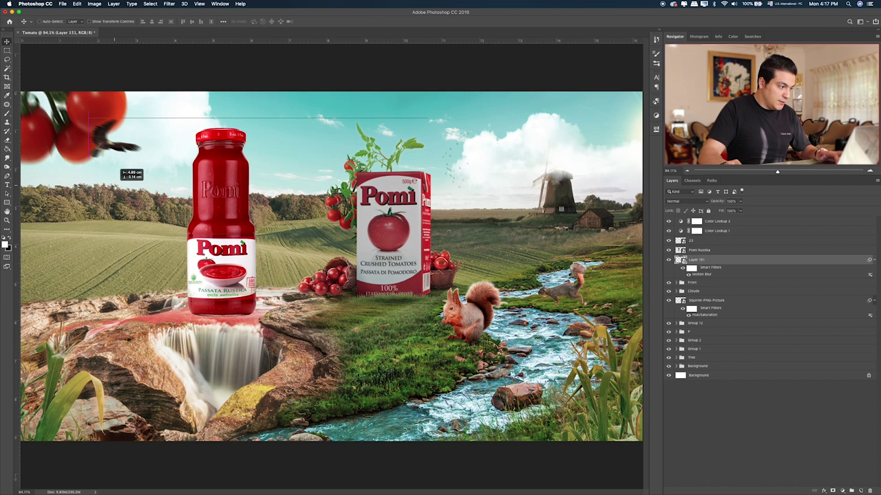
pyautogui.moveTo(115, 165); pyautogui.dragTo(167, 165)
pyautogui.moveTo(706, 261); pyautogui.dragTo(706, 287)
pyautogui.moveTo(356, 176)
pyautogui.mouseDown()
pyautogui.moveTo(296, 165)
pyautogui.moveTo(488, 172)
pyautogui.mouseUp()
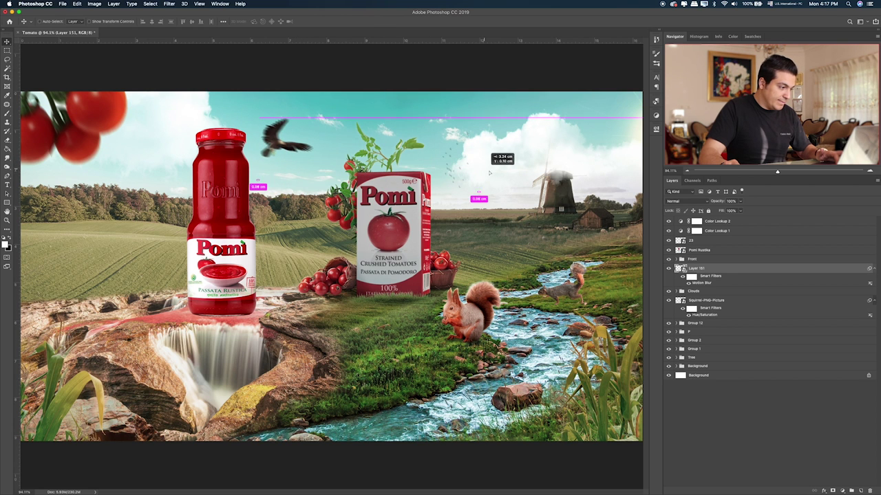
# Step: Tilt the bird slightly and nudge it down and to the right
pyautogui.hotkey('ctrl', 't')
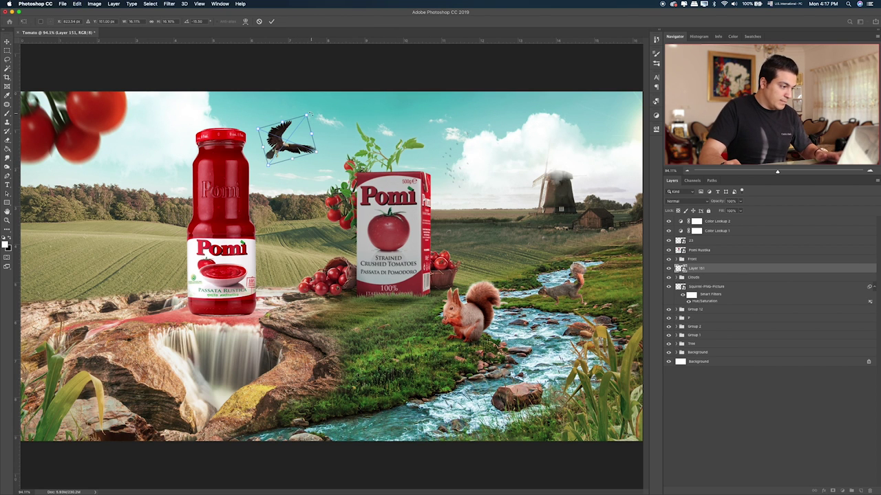
pyautogui.moveTo(306, 118); pyautogui.dragTo(310, 116)
pyautogui.press('Return')
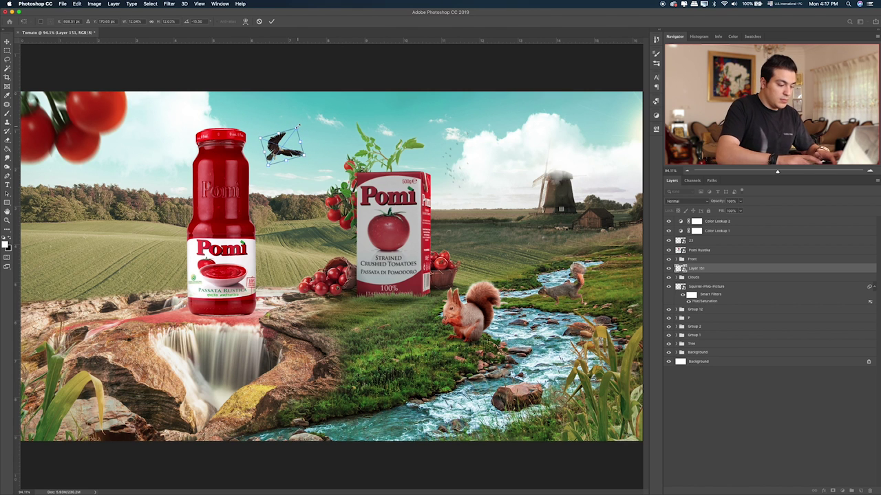
pyautogui.hotkey('ctrl', 'f')
pyautogui.moveTo(301, 130); pyautogui.dragTo(319, 139)
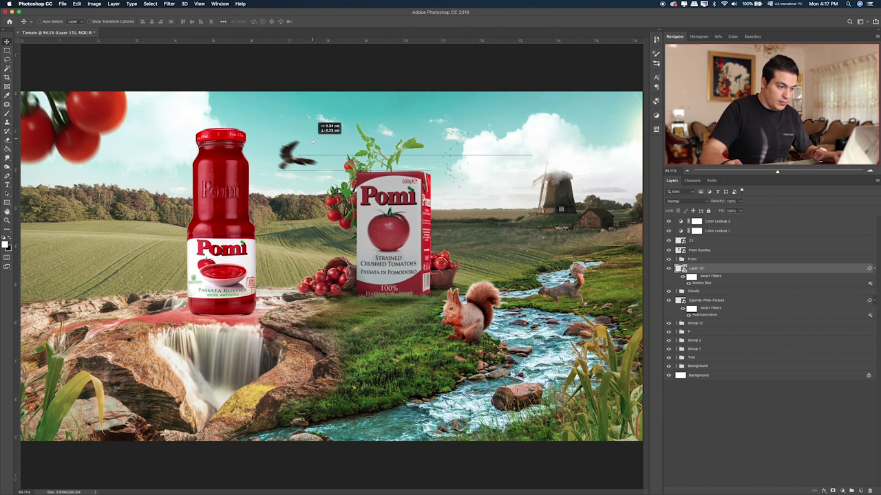
# Step: Compare the scene without the jar, then move the Pomi Rustika layer below Group 12
pyautogui.click(668, 249)
pyautogui.click(668, 250)
pyautogui.click(698, 251)
pyautogui.moveTo(705, 282)
pyautogui.mouseDown()
pyautogui.moveTo(724, 285)
pyautogui.moveTo(724, 328)
pyautogui.mouseUp()
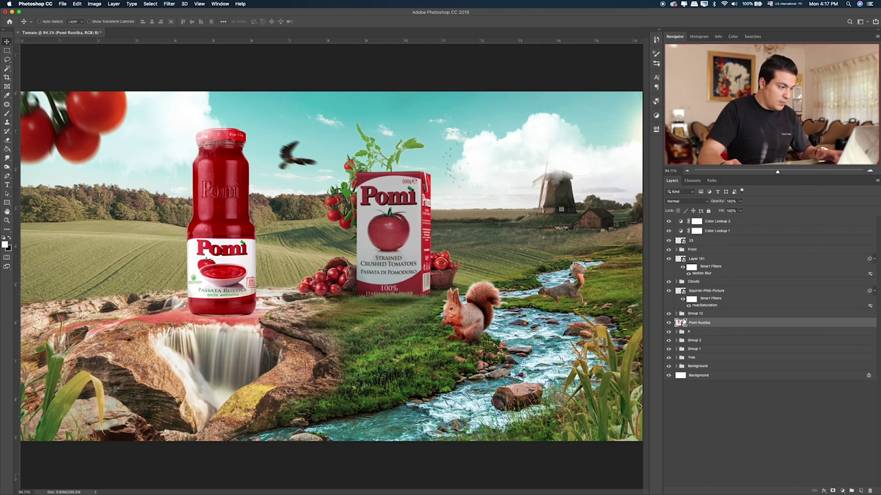
# Step: Darken the jar with a Hue/Saturation adjustment that lowers its Lightness
pyautogui.press('super')
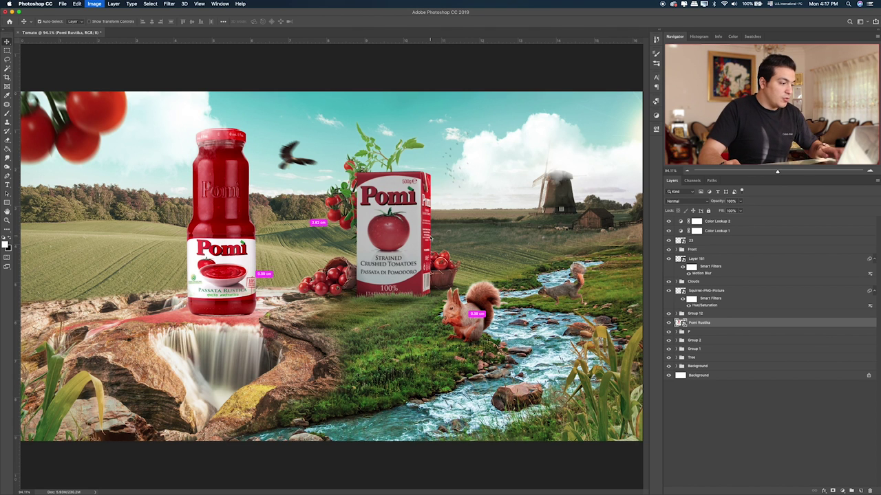
pyautogui.press('super+u')
pyautogui.moveTo(503, 207); pyautogui.dragTo(499, 208)
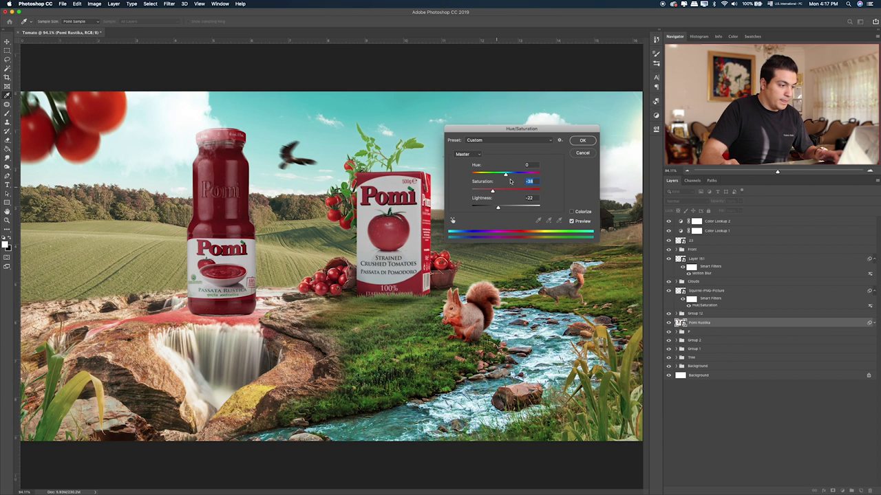
pyautogui.press('Return')
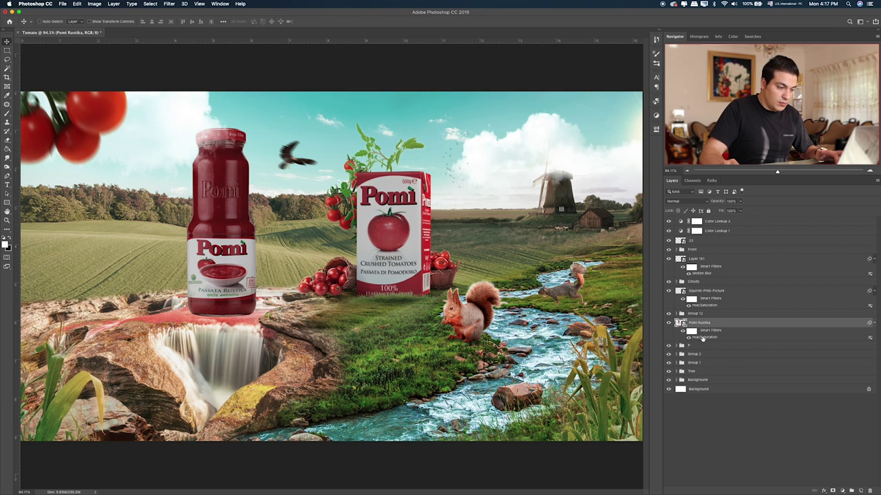
# Step: Mask the darkening off the jar's top, then add a new layer clipped to the jar
pyautogui.press('b')
pyautogui.press('[')
pyautogui.press('[')
pyautogui.press('[')
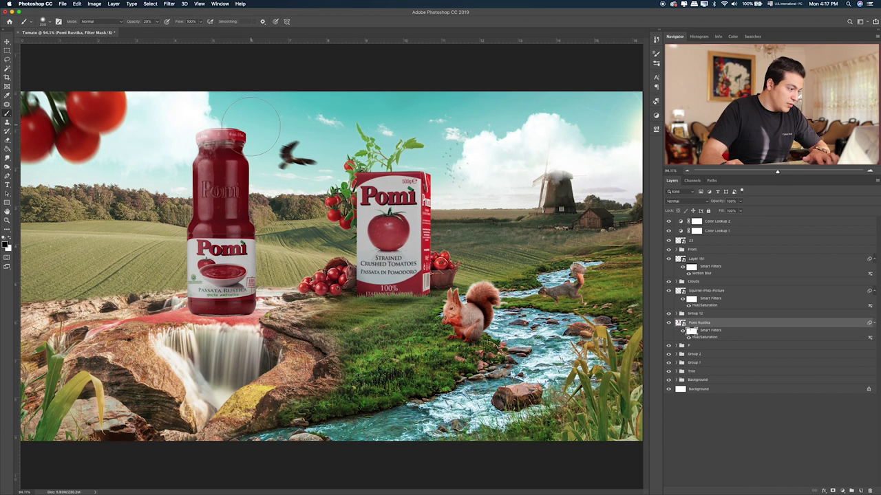
pyautogui.moveTo(255, 145); pyautogui.dragTo(250, 132)
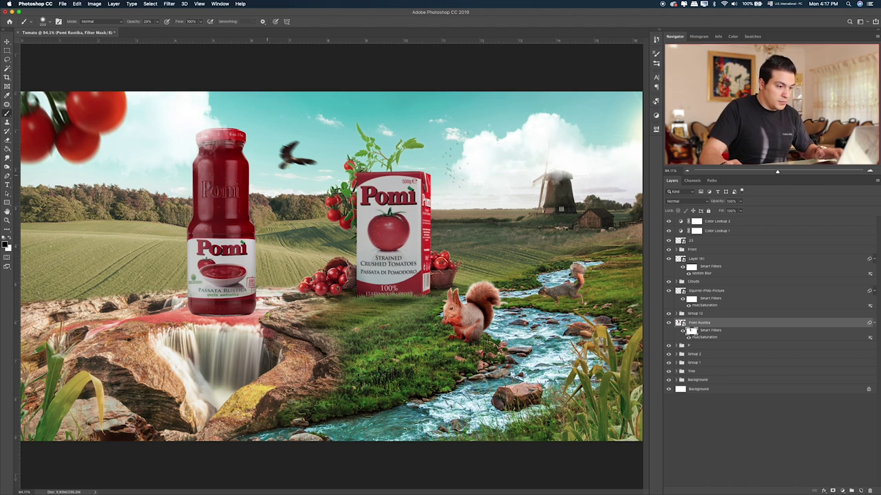
pyautogui.click(859, 490)
pyautogui.keyDown('alt'); pyautogui.click(713, 326); pyautogui.keyUp('alt')
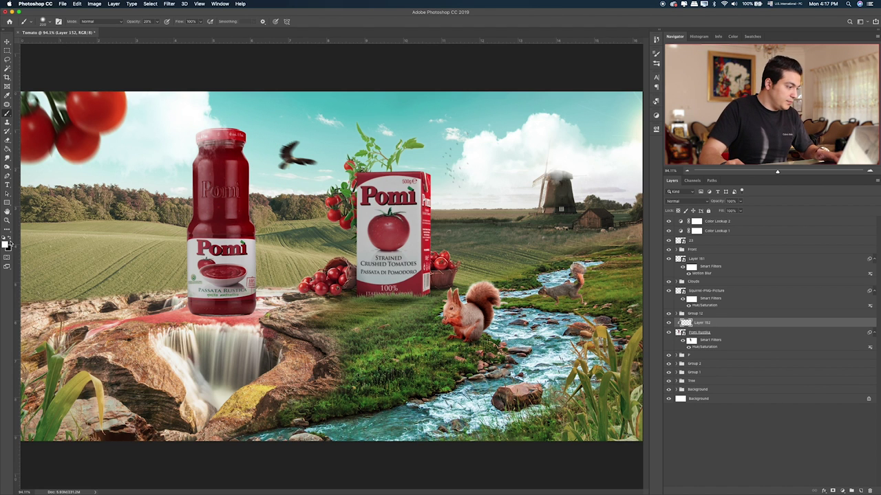
# Step: Set the foreground colour to a bright orange, ff9c00
pyautogui.click(6, 244)
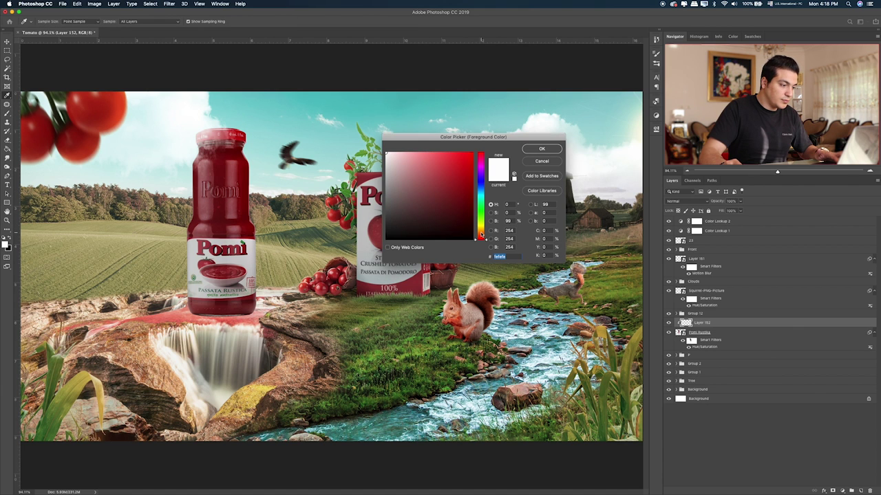
pyautogui.moveTo(481, 236); pyautogui.dragTo(481, 232)
pyautogui.moveTo(447, 178); pyautogui.dragTo(544, 129)
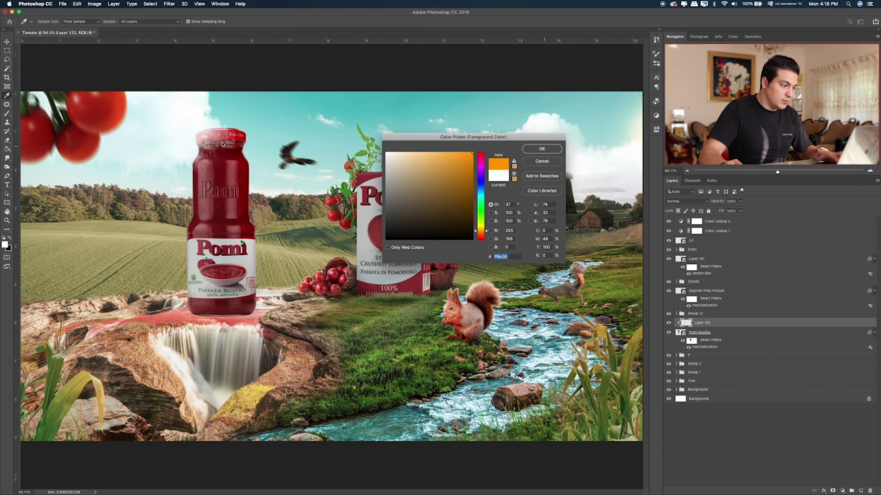
pyautogui.press('Return')
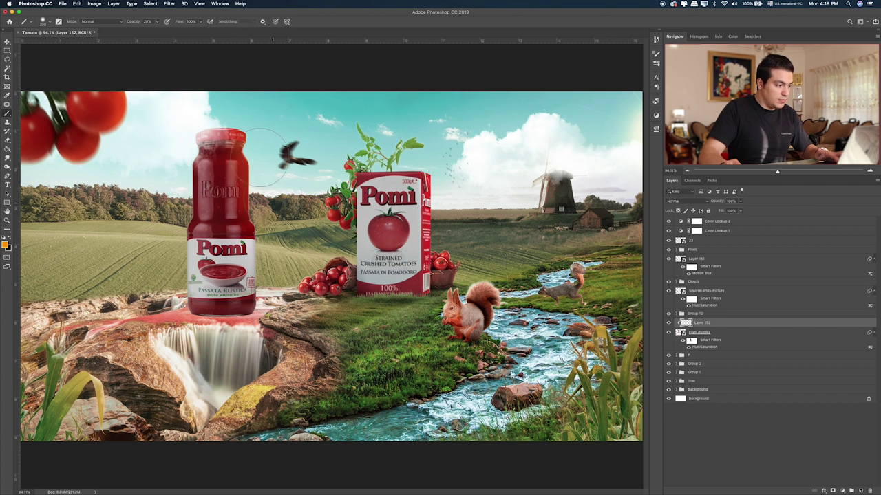
# Step: Set Layer 152's blend mode to Screen after trying several modes
pyautogui.press('v')
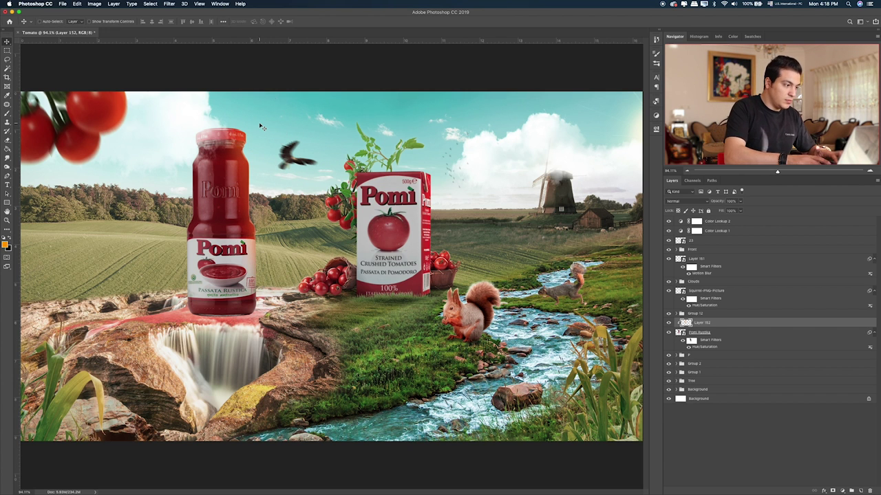
pyautogui.hotkey('shift', 'alt', 'k')
pyautogui.hotkey('shift', '+')
pyautogui.hotkey('shift', '+')
pyautogui.hotkey('shift', '+')
pyautogui.hotkey('shift', '+')
pyautogui.hotkey('shift', '+')
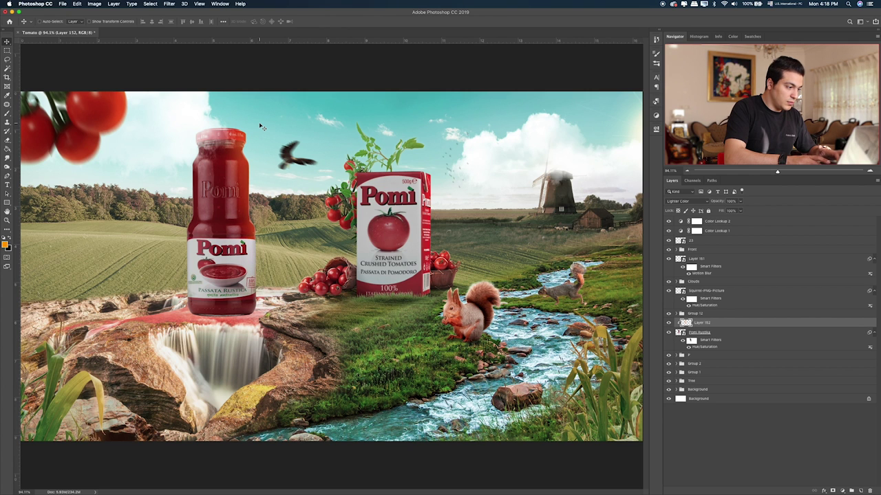
pyautogui.hotkey('shift', '-')
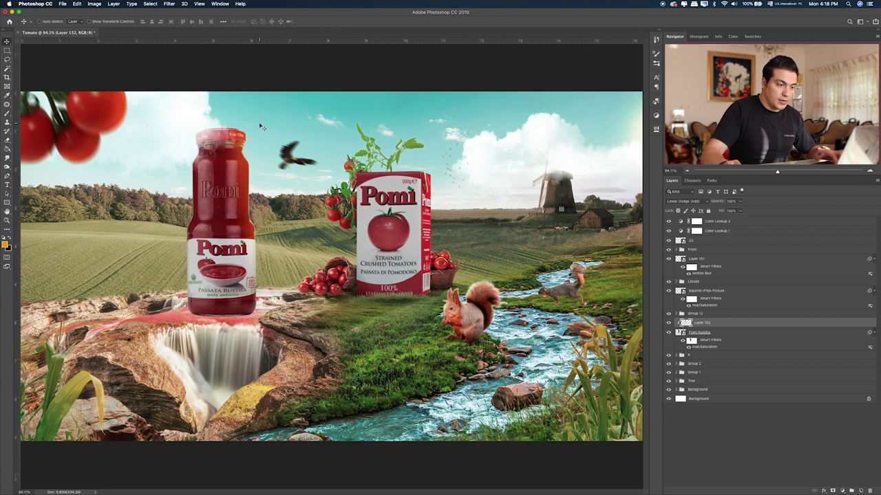
pyautogui.click(690, 202)
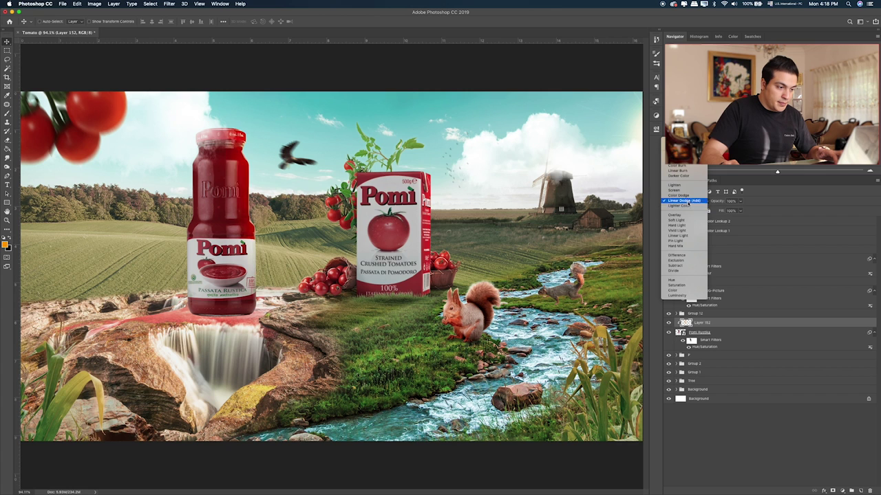
pyautogui.click(687, 193)
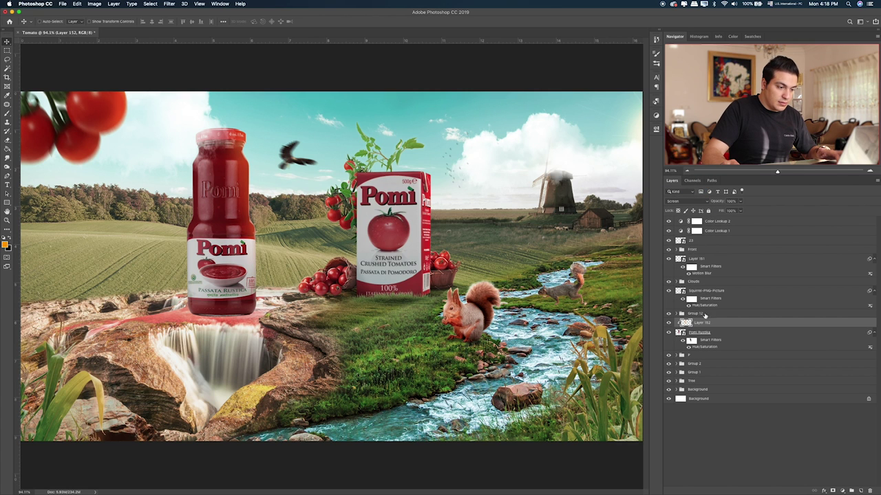
# Step: Move the jar and its clipped layer above Clouds and add a new empty layer
pyautogui.moveTo(712, 333); pyautogui.dragTo(713, 275)
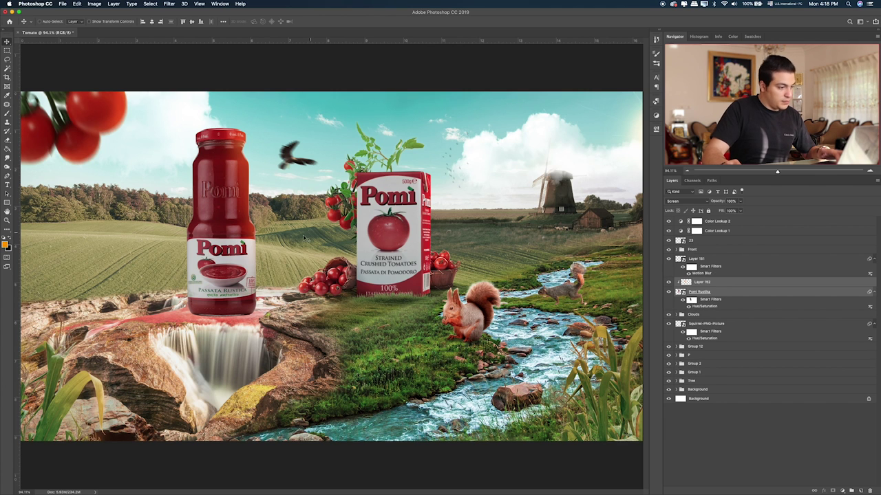
pyautogui.click(702, 282)
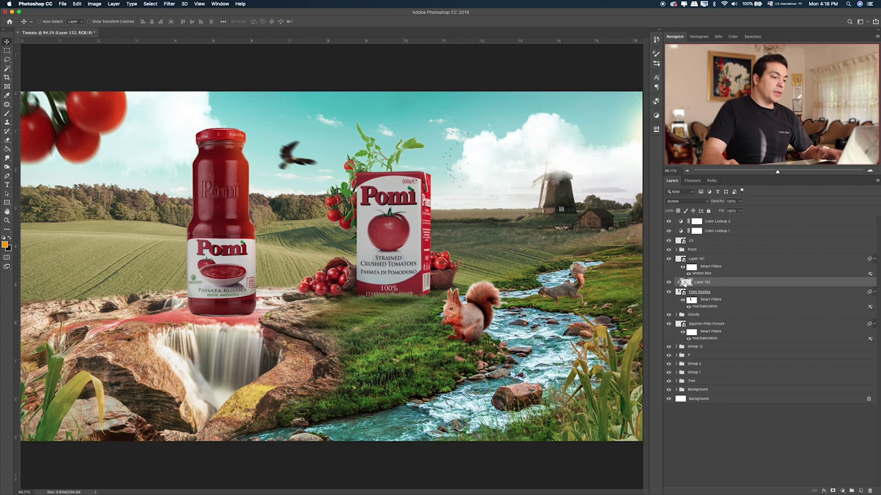
pyautogui.click(725, 315)
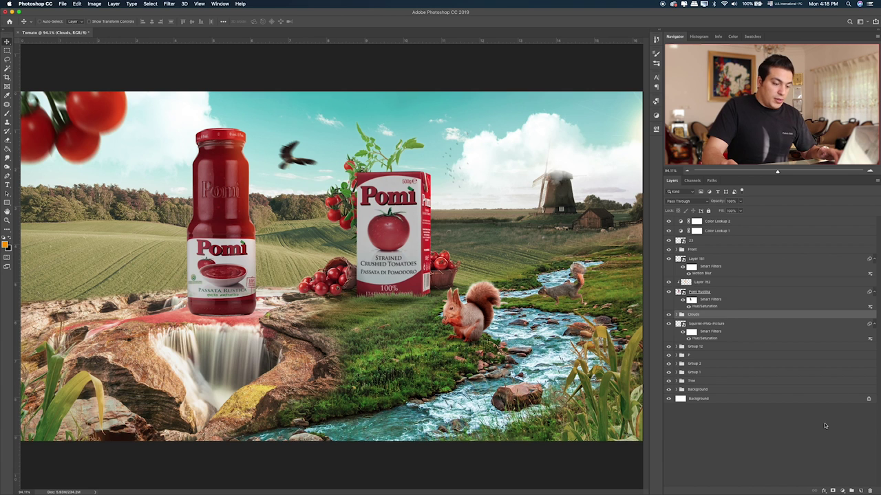
pyautogui.click(861, 491)
# Step: Paint a soft black shadow and squash it into place under the jar
pyautogui.press('b')
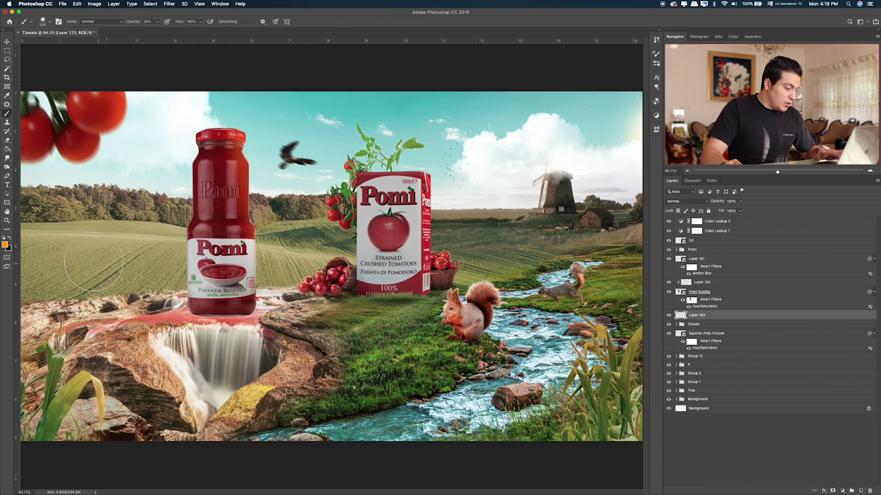
pyautogui.press('d')
pyautogui.moveTo(372, 309); pyautogui.dragTo(382, 320)
pyautogui.hotkey('ctrl', 't')
pyautogui.moveTo(380, 275)
pyautogui.mouseDown()
pyautogui.moveTo(380, 334)
pyautogui.moveTo(222, 305)
pyautogui.moveTo(294, 327)
pyautogui.mouseUp()
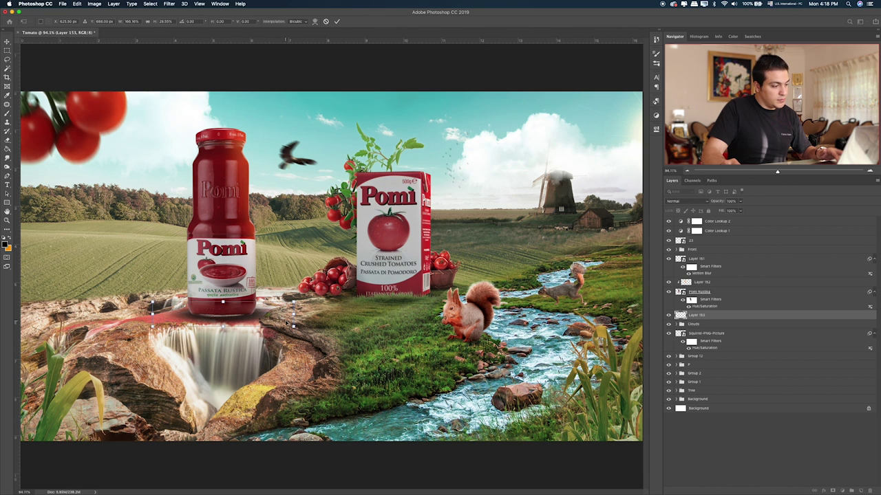
pyautogui.press('Return')
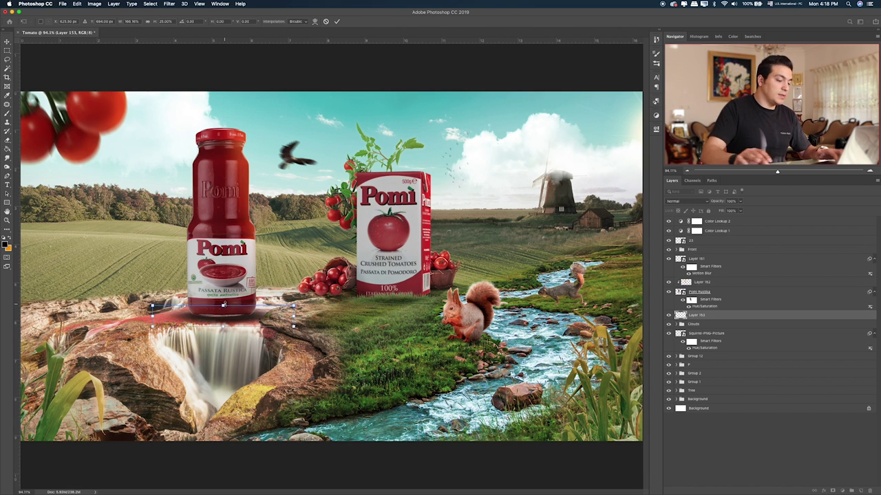
pyautogui.press('b')
# Step: Blend the shadow layer in Overlay mode
pyautogui.press('v')
pyautogui.hotkey('shift', 'alt', 'k')
pyautogui.hotkey('shift', '+')
pyautogui.hotkey('shift', '+')
pyautogui.hotkey('shift', '+')
pyautogui.hotkey('shift', '+')
pyautogui.hotkey('shift', '+')
pyautogui.hotkey('shift', '+')
pyautogui.hotkey('shift', '+')
pyautogui.hotkey('shift', '-')
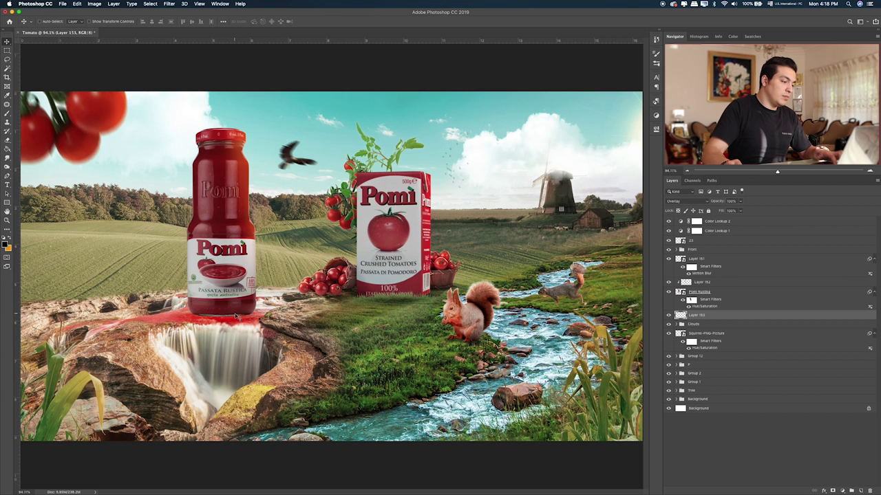
# Step: Duplicate the shadow and set the copy to Exclusion at about 66% opacity
pyautogui.hotkey('ctrl', 'j')
pyautogui.press('c')
pyautogui.hotkey('shift', '+')
pyautogui.hotkey('shift', '+')
pyautogui.hotkey('shift', '+')
pyautogui.hotkey('shift', '+')
pyautogui.hotkey('shift', '+')
pyautogui.hotkey('shift', '+')
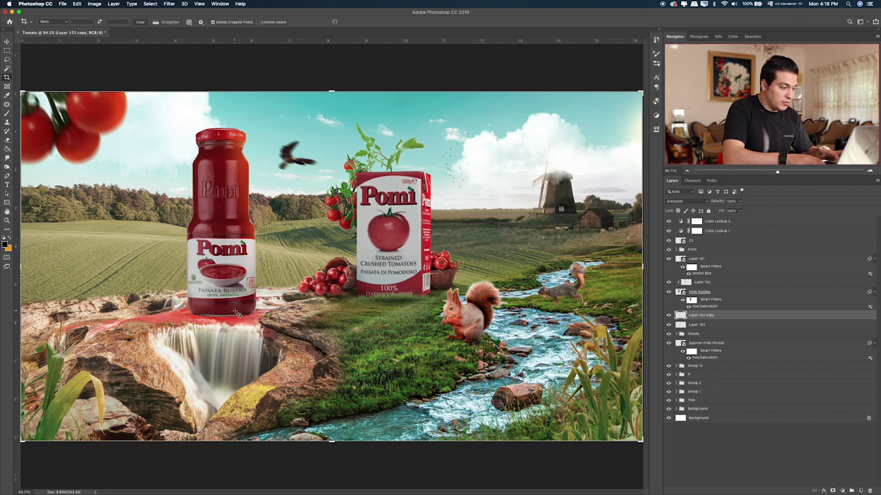
pyautogui.hotkey('shift', '+')
pyautogui.hotkey('shift', '+')
pyautogui.hotkey('shift', '+')
pyautogui.hotkey('shift', '+')
pyautogui.click(740, 202)
pyautogui.moveTo(729, 211); pyautogui.dragTo(732, 212)
# Step: Narrow the shadow copy to about 83% width, then select Layer 151
pyautogui.hotkey('ctrl', 't')
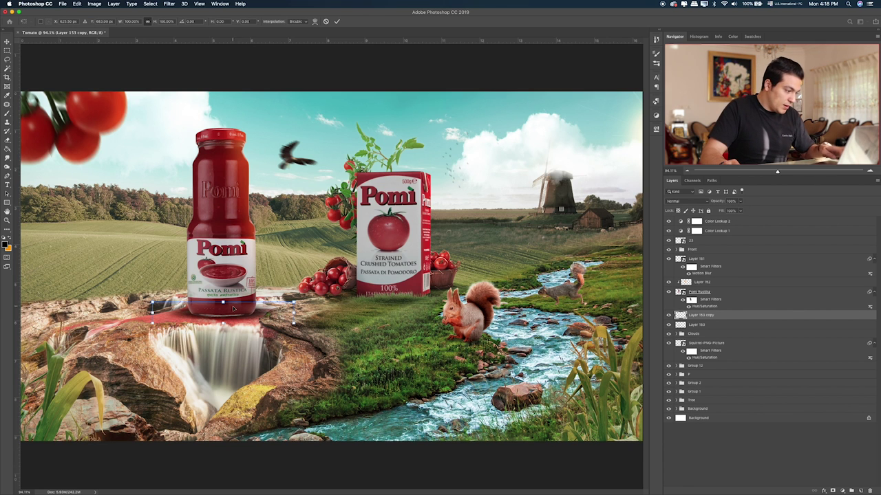
pyautogui.moveTo(294, 313); pyautogui.dragTo(282, 313)
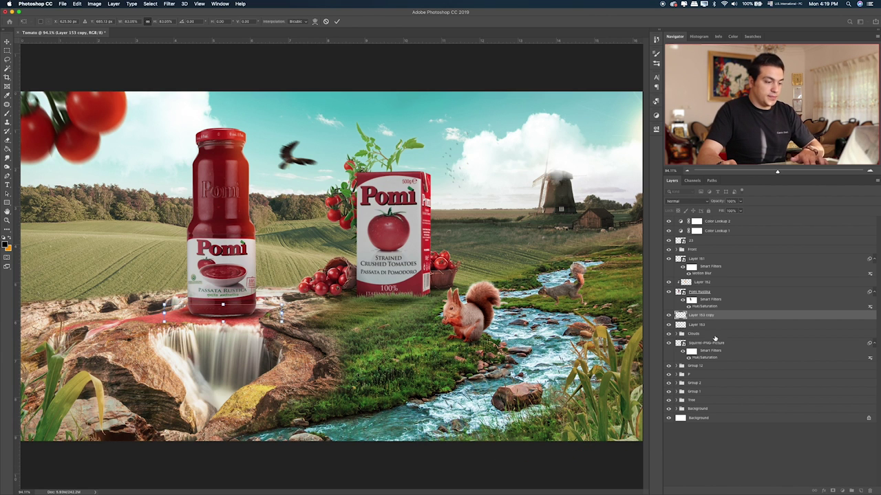
pyautogui.press('Return')
pyautogui.press('c')
pyautogui.click(698, 258)
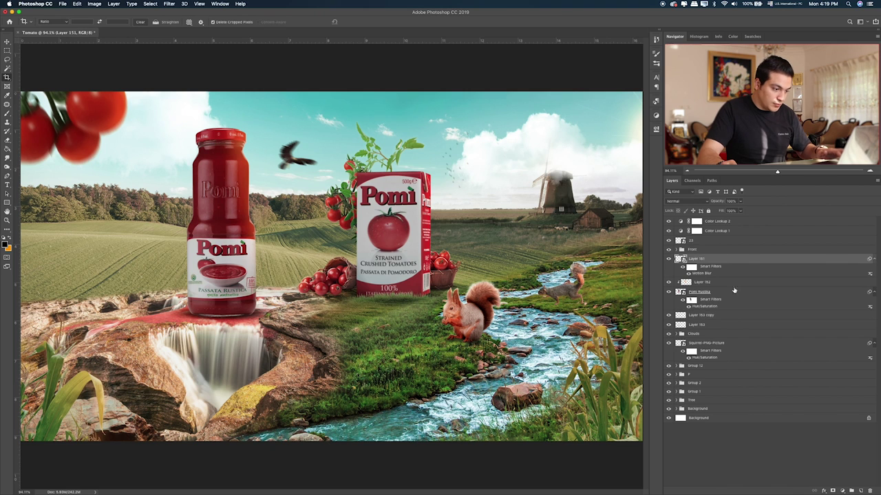
# Step: Group Layers 151–153 into a group named F
pyautogui.keyDown('shift'); pyautogui.click(714, 324); pyautogui.keyUp('shift')
pyautogui.hotkey('ctrl', 'g')
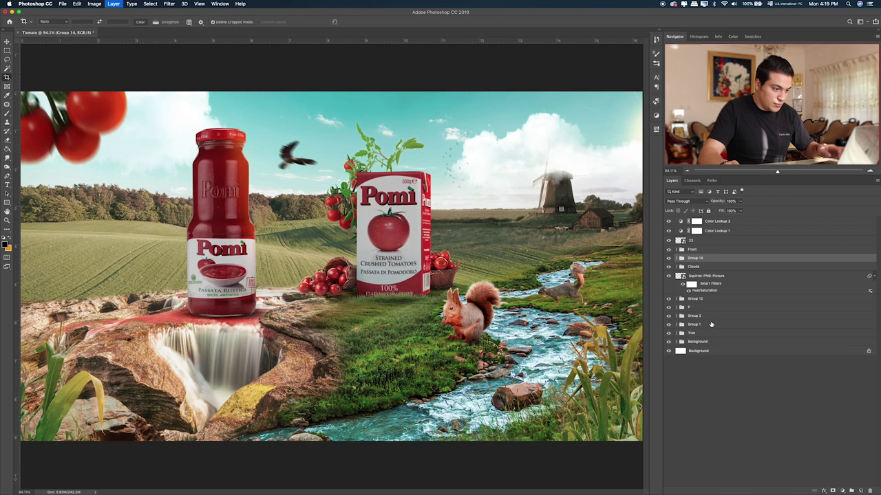
pyautogui.doubleClick(695, 258)
pyautogui.write('F')
pyautogui.press('Return')
pyautogui.click(676, 257)
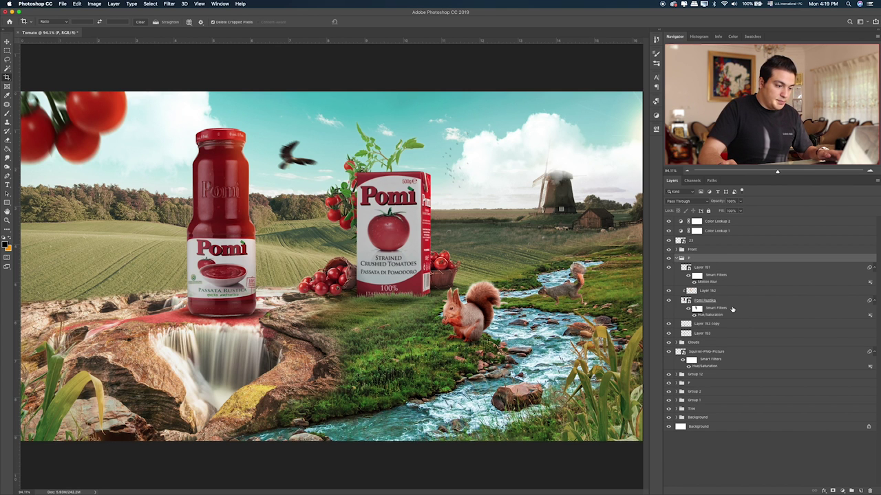
# Step: Duplicate the Pomi Rustika layer, convert the copy to a smart object, and add a Color Overlay
pyautogui.doubleClick(732, 303)
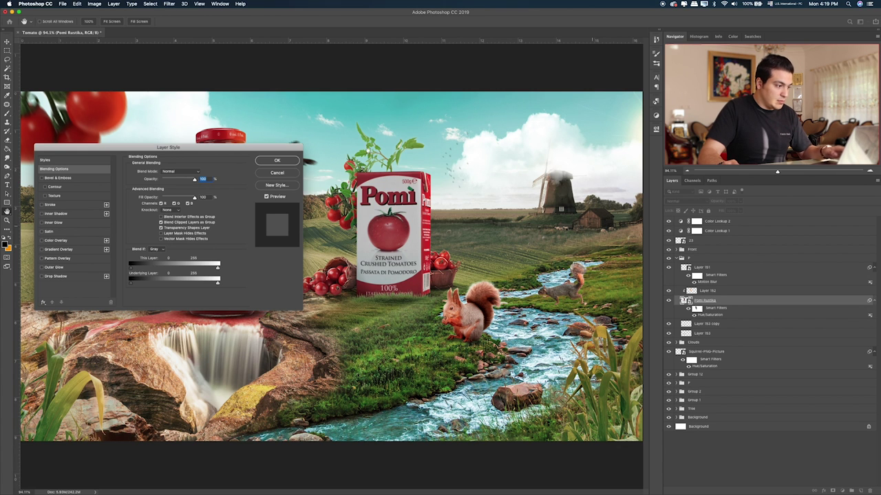
pyautogui.click(275, 172)
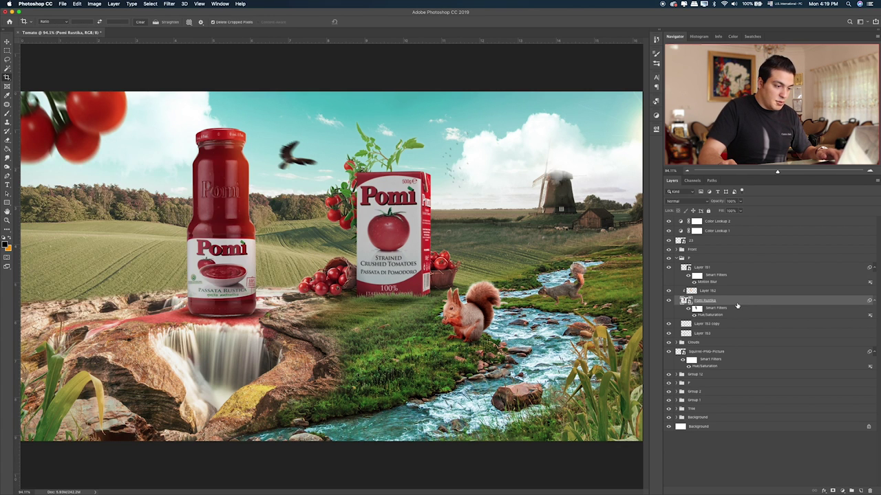
pyautogui.moveTo(735, 304); pyautogui.dragTo(743, 316)
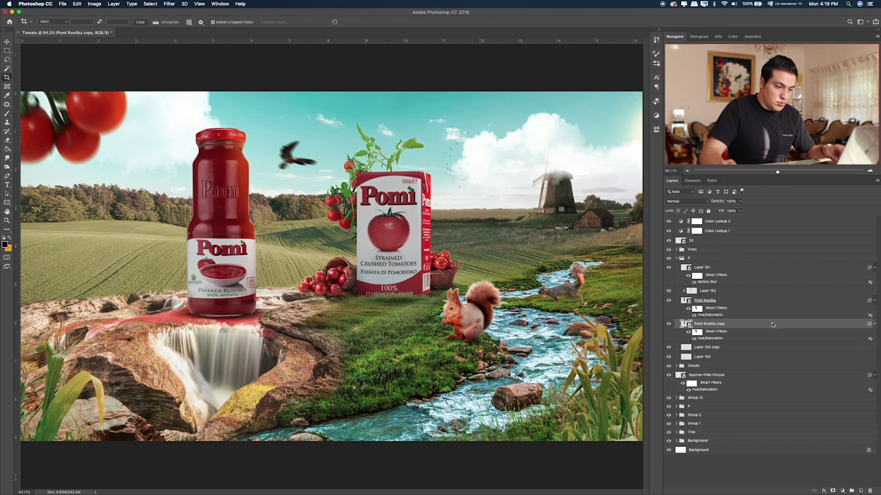
pyautogui.rightClick(770, 322)
pyautogui.click(823, 264)
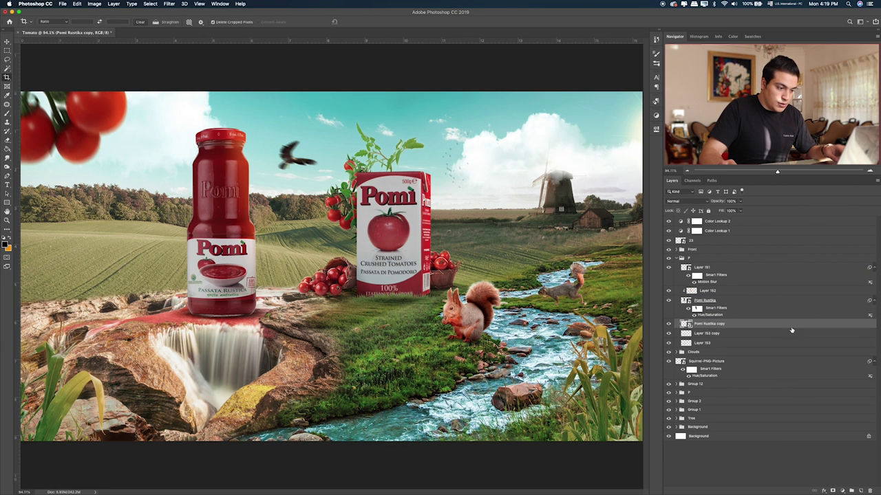
pyautogui.doubleClick(788, 323)
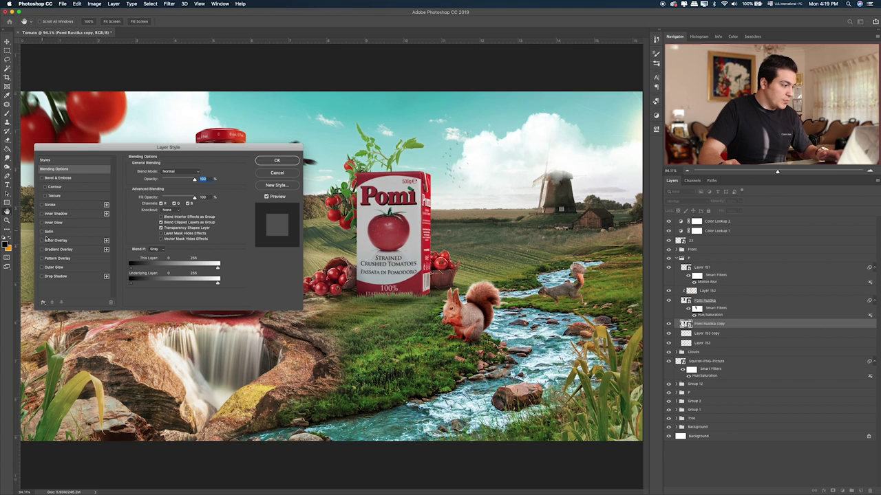
pyautogui.click(60, 240)
pyautogui.click(275, 163)
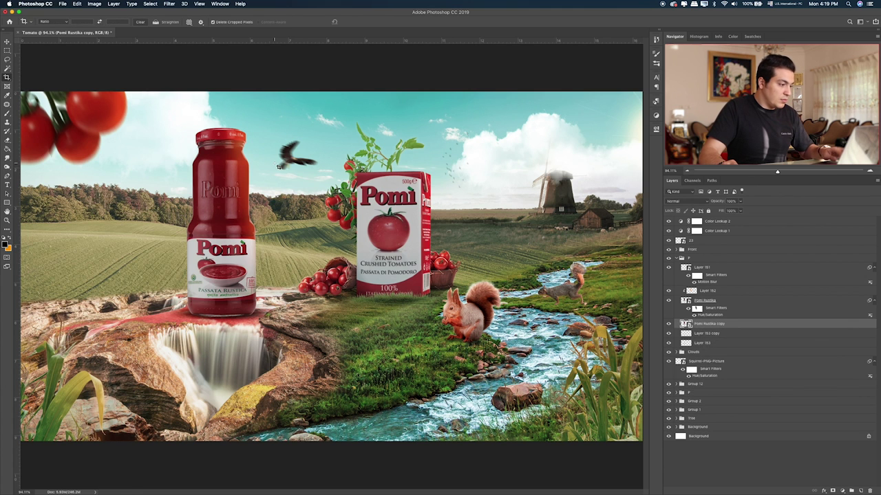
# Step: Cancel the accidental crop and put the jar copy into Free Transform
pyautogui.press('c')
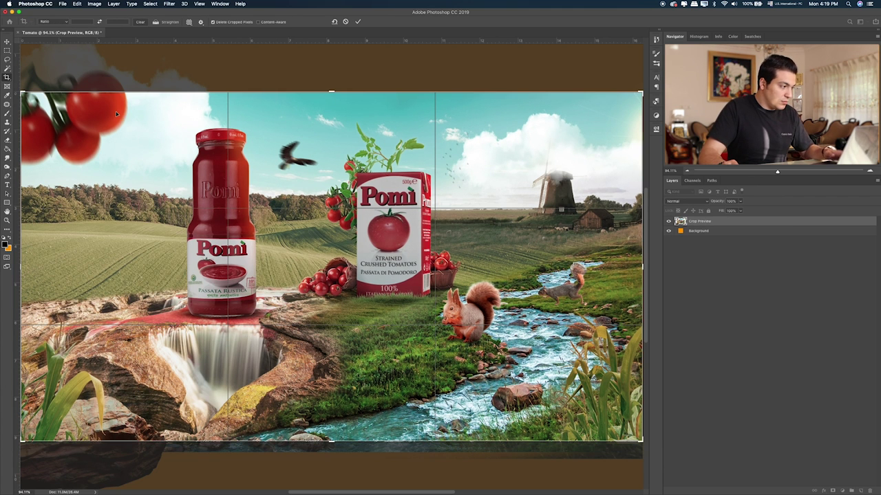
pyautogui.press('Escape')
pyautogui.hotkey('ctrl', 't')
pyautogui.press('Escape')
pyautogui.rightClick(768, 326)
pyautogui.press('Escape')
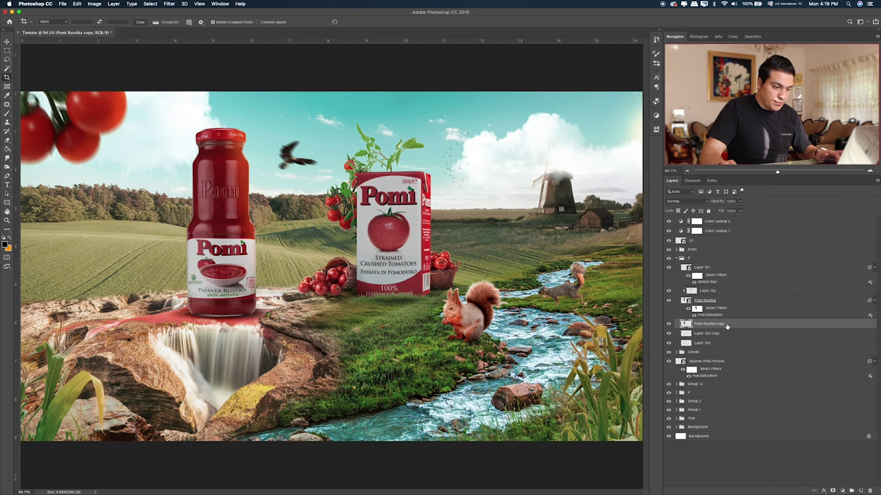
pyautogui.rightClick(742, 325)
pyautogui.press('Escape')
pyautogui.hotkey('ctrl', 't')
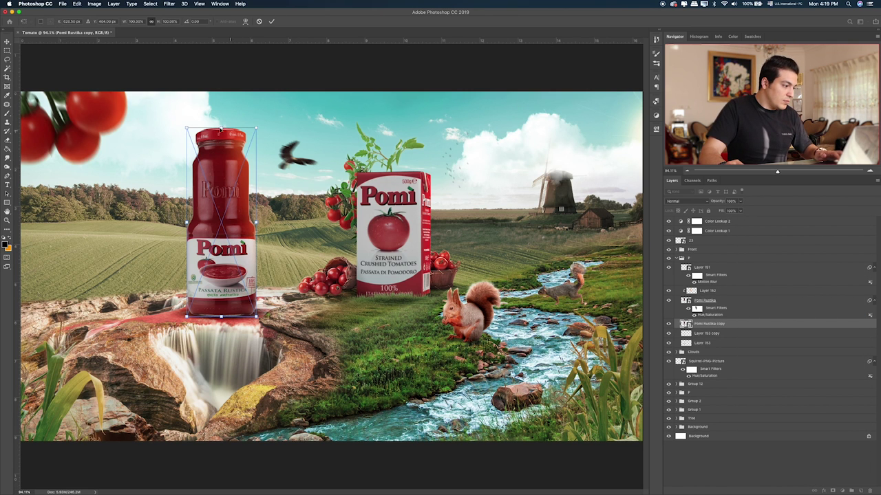
# Step: Flip the jar copy below the jar, shortening and skewing it across the rocks
pyautogui.moveTo(221, 127)
pyautogui.mouseDown()
pyautogui.moveTo(193, 470)
pyautogui.moveTo(212, 472)
pyautogui.moveTo(42, 469)
pyautogui.mouseUp()
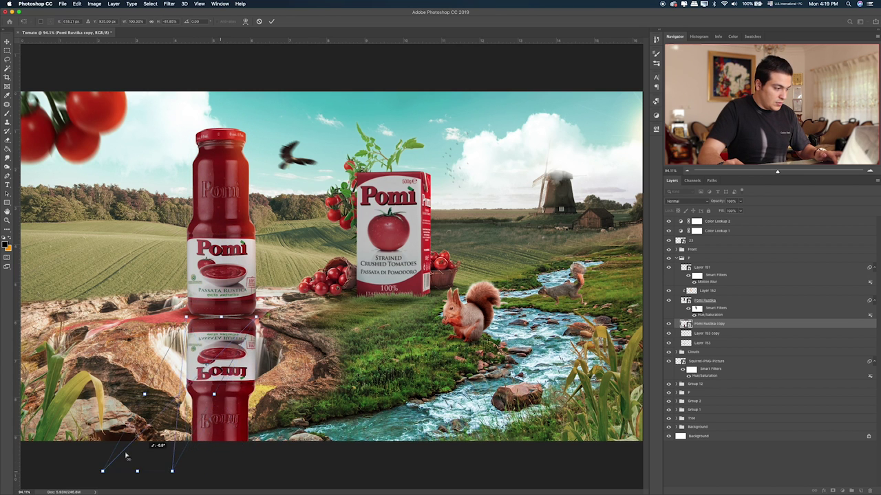
pyautogui.moveTo(45, 471)
pyautogui.mouseDown()
pyautogui.moveTo(115, 406)
pyautogui.moveTo(56, 408)
pyautogui.mouseUp()
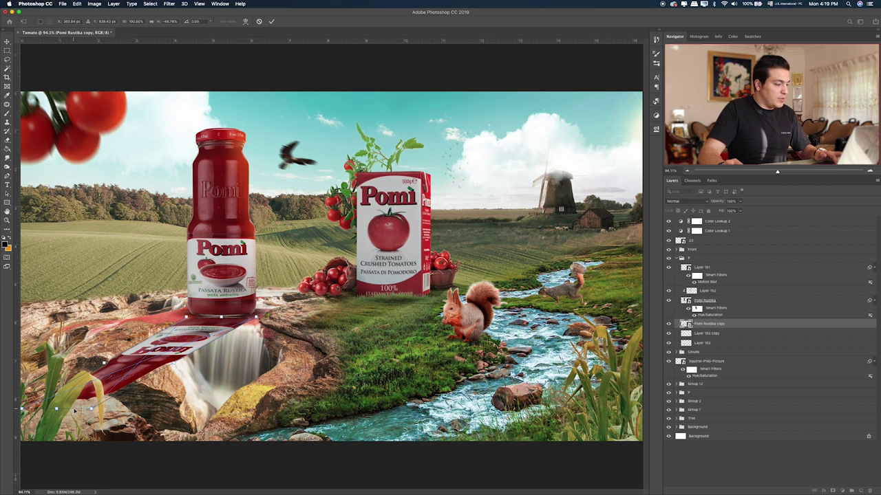
pyautogui.moveTo(56, 407); pyautogui.dragTo(110, 379)
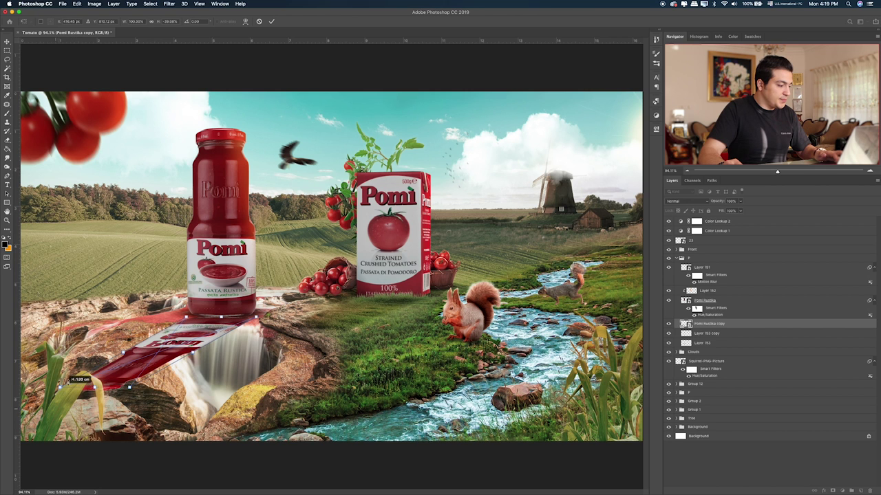
pyautogui.press('Return')
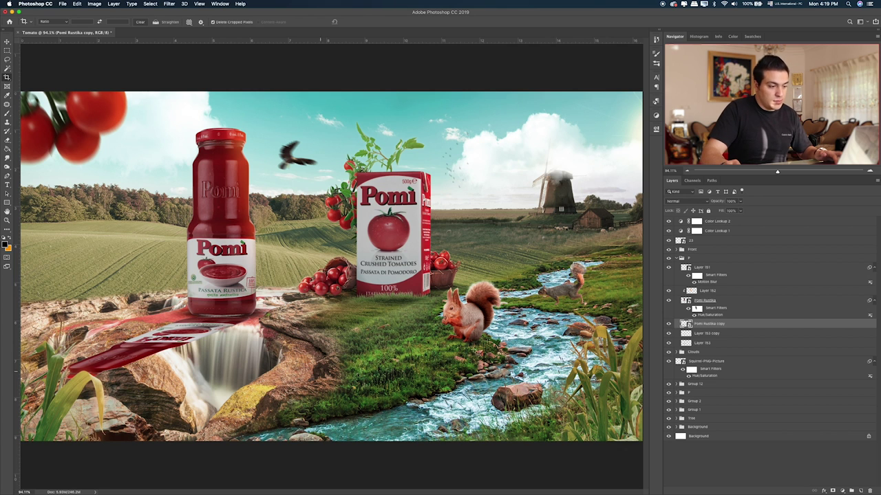
pyautogui.doubleClick(802, 327)
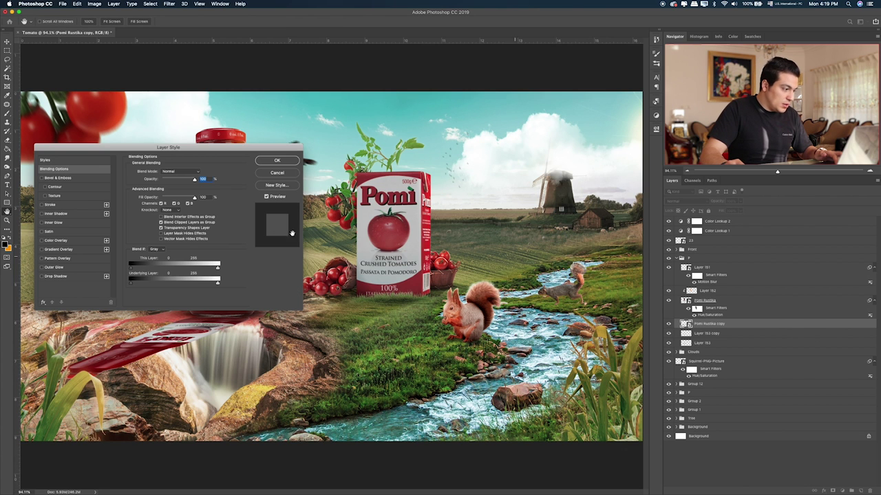
# Step: Fill the reflection with a black Color Overlay and convert it to a smart object
pyautogui.click(51, 241)
pyautogui.click(276, 161)
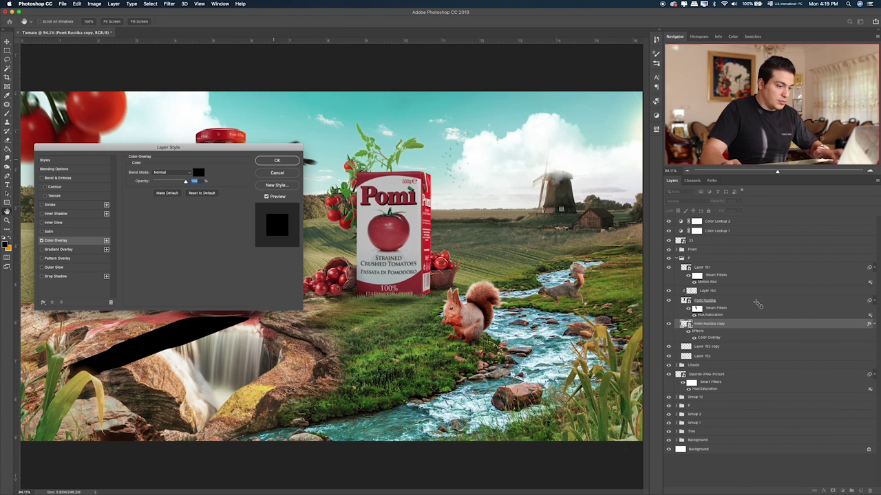
pyautogui.rightClick(802, 323)
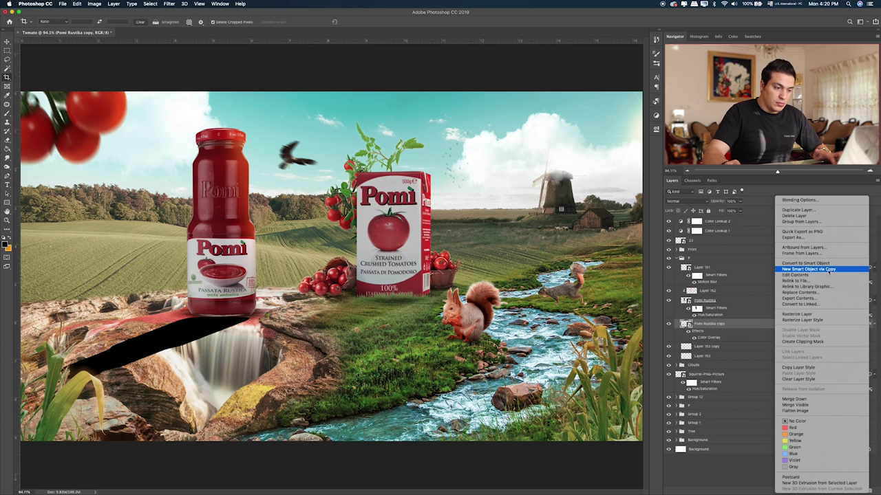
pyautogui.click(826, 264)
# Step: Cycle the reflection's blend mode through to Overlay
pyautogui.press('v')
pyautogui.hotkey('shift', 'alt', 'k')
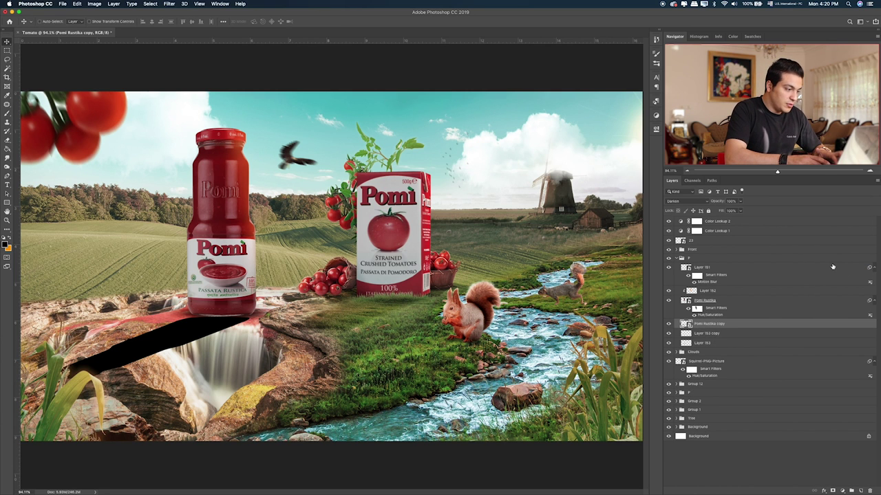
pyautogui.hotkey('shift', '+')
pyautogui.hotkey('shift', '+')
pyautogui.hotkey('shift', '+')
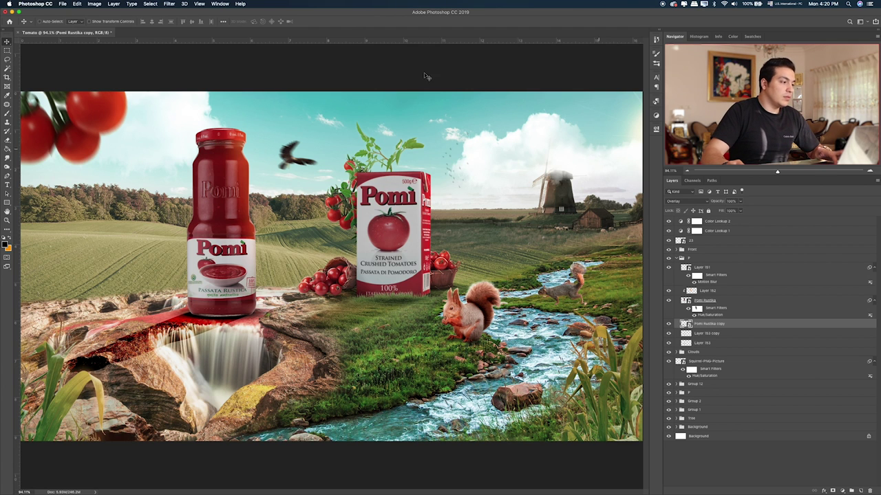
pyautogui.click(169, 4)
pyautogui.moveTo(172, 85)
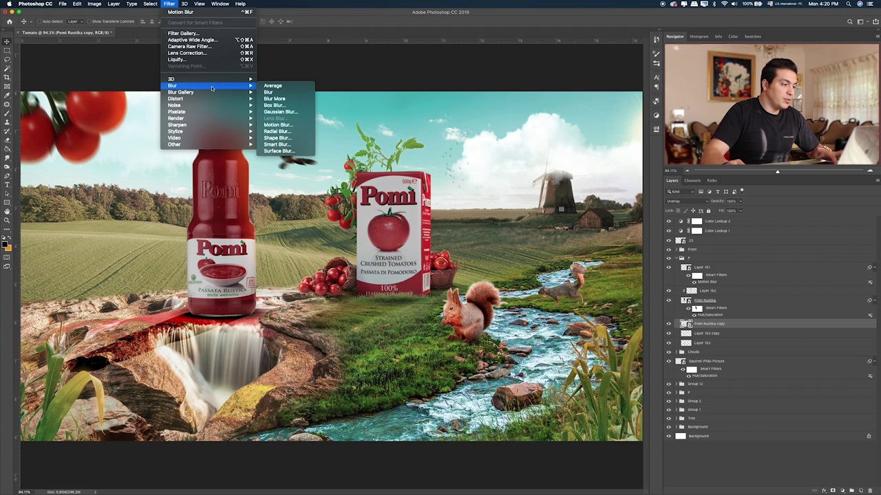
# Step: Apply a Gaussian Blur to the reflection after cancelling Motion Blur
pyautogui.click(278, 124)
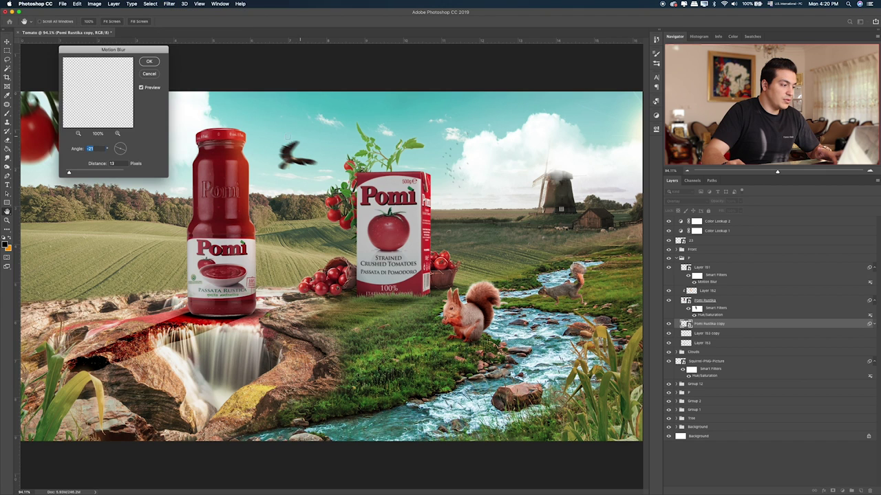
pyautogui.click(149, 74)
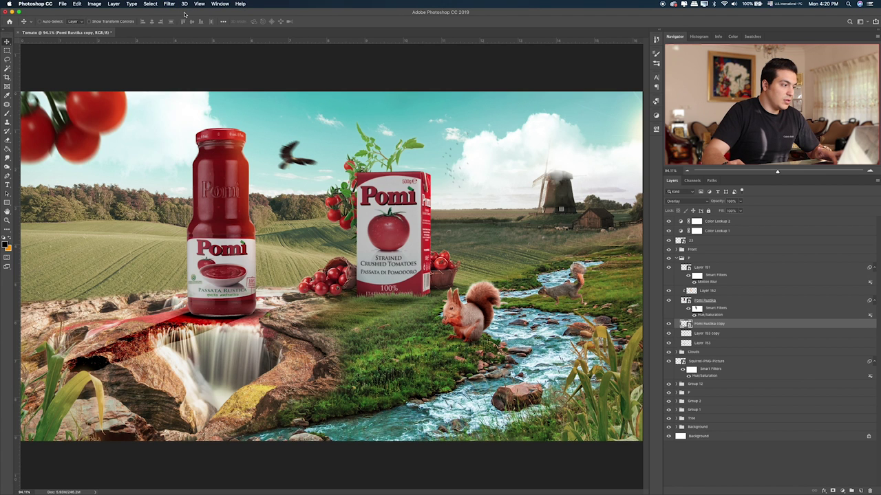
pyautogui.click(168, 3)
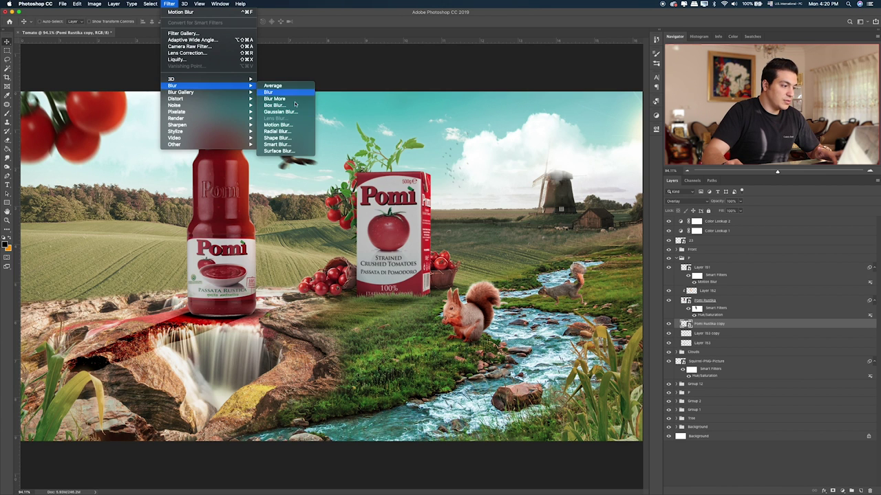
pyautogui.click(282, 112)
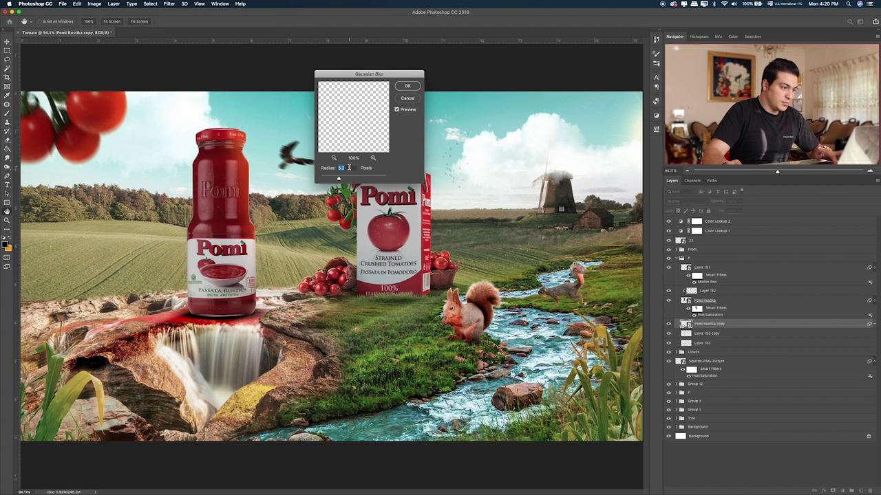
pyautogui.click(406, 86)
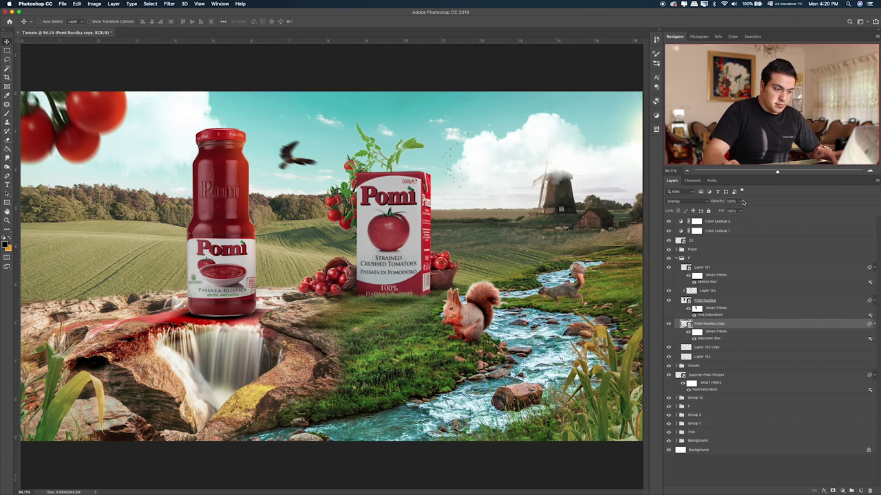
# Step: Set the reflection to 72% opacity and add a layer mask
pyautogui.click(741, 201)
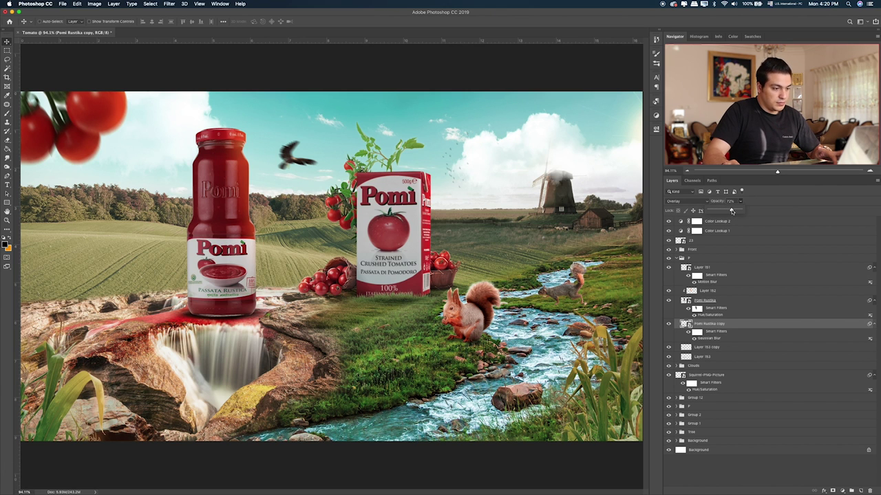
pyautogui.click(842, 491)
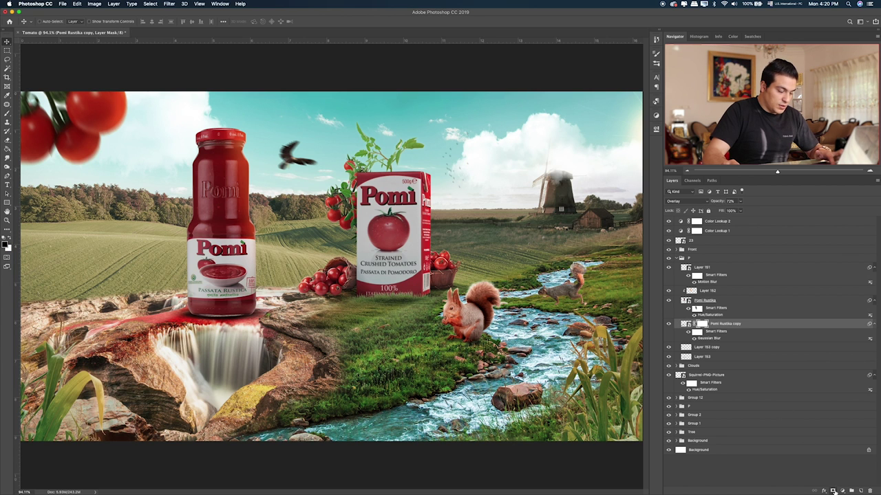
pyautogui.press('b')
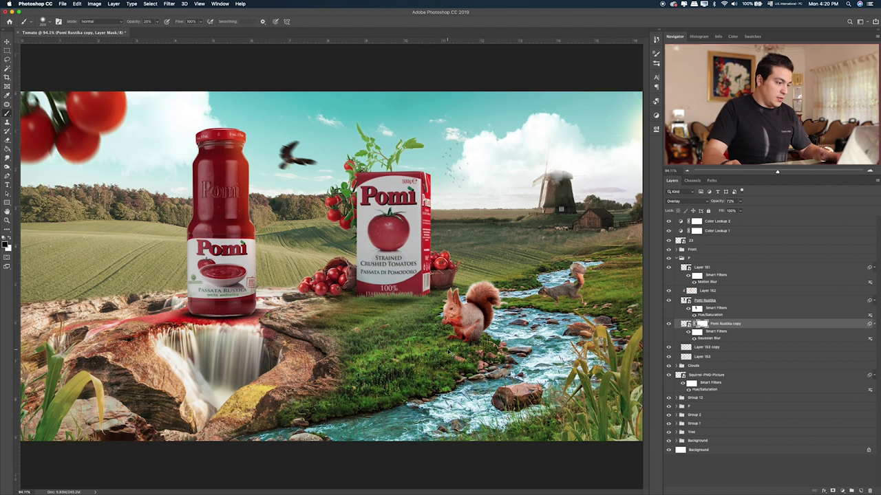
# Step: Preview tomato images in the Pomi and untitled folders with Quick Look
pyautogui.press('super+Tab')
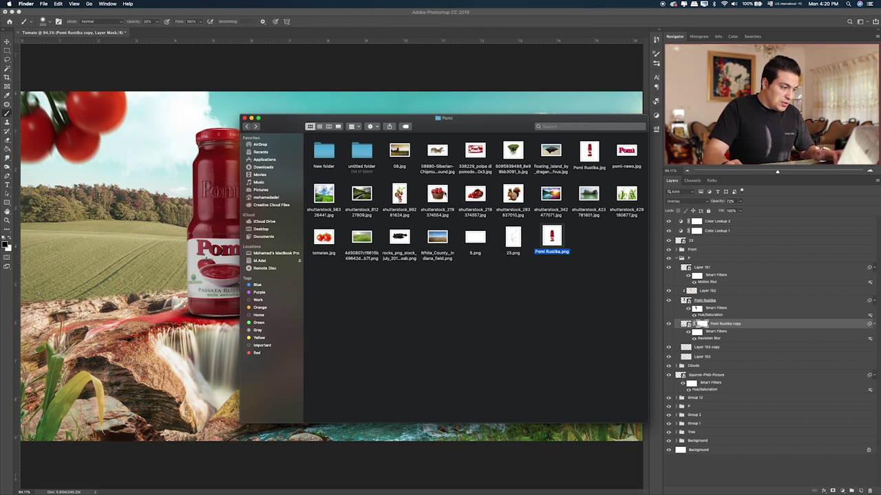
pyautogui.click(399, 194)
pyautogui.press('space')
pyautogui.press('space')
pyautogui.doubleClick(368, 152)
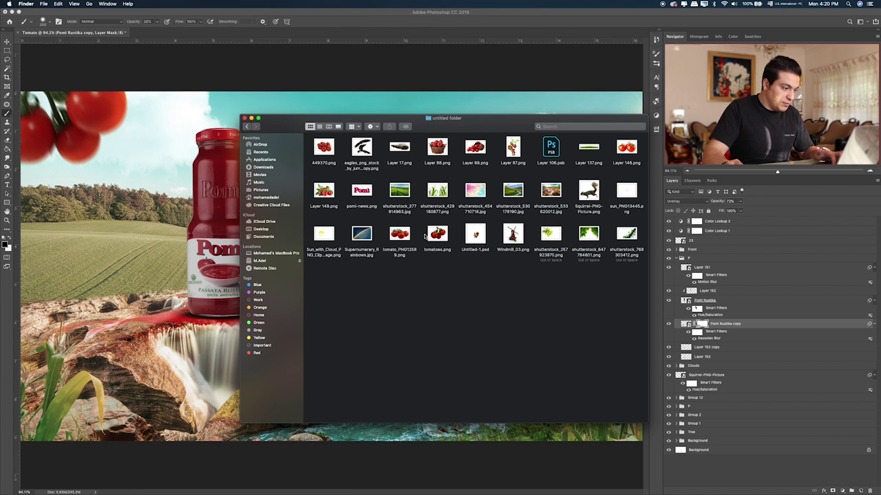
pyautogui.click(400, 235)
pyautogui.press('space')
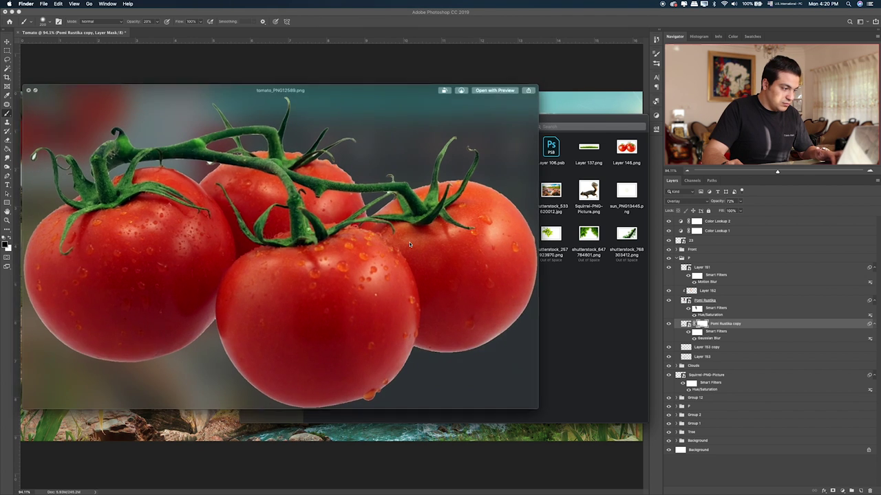
pyautogui.press('space')
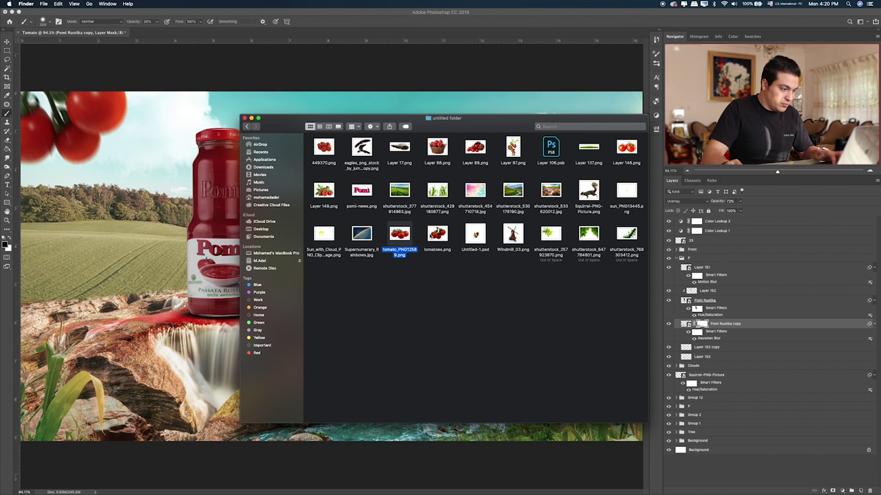
# Step: Place Layer 149.png's vine-tomato cluster onto the canvas and commit it
pyautogui.click(325, 192)
pyautogui.press('space')
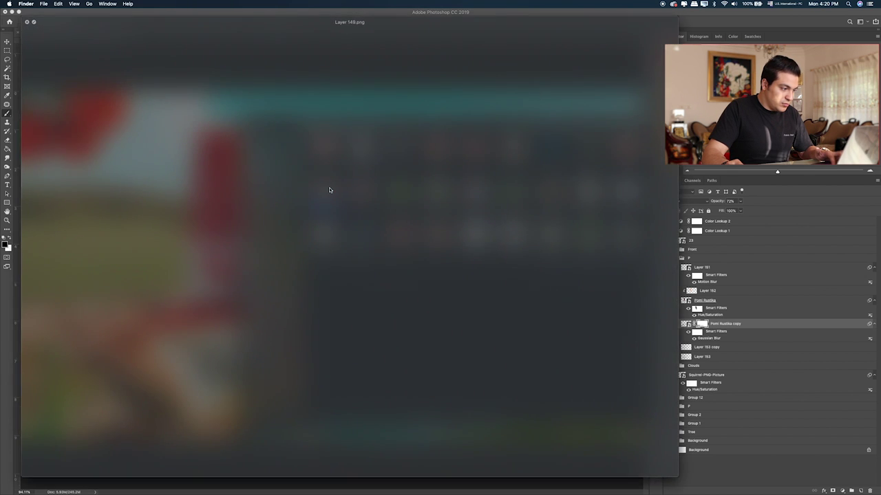
pyautogui.press('space')
pyautogui.moveTo(123, 217); pyautogui.dragTo(123, 216)
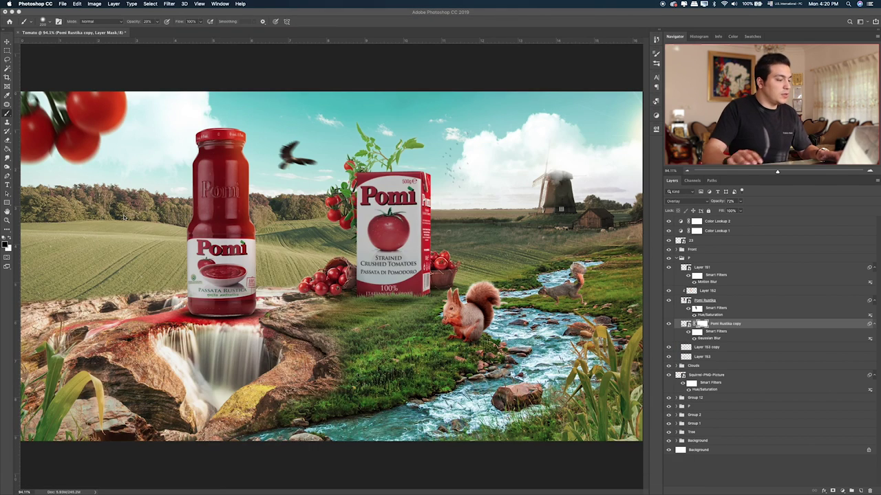
pyautogui.press('Return')
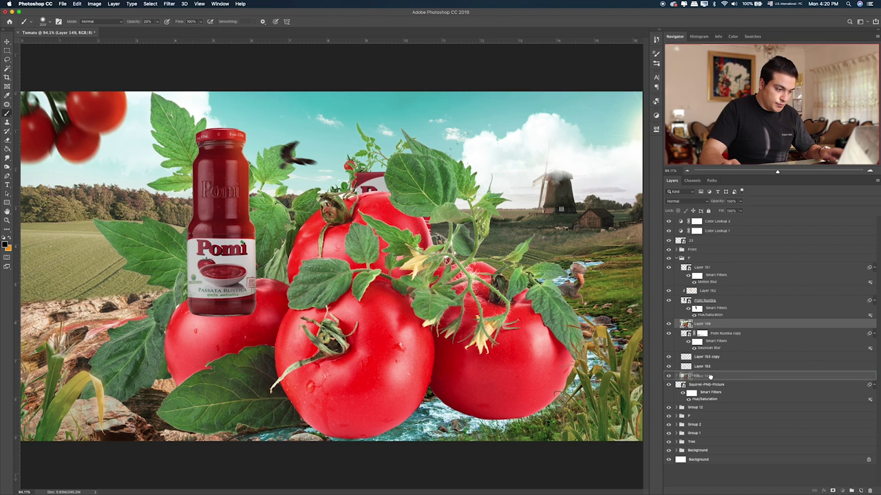
# Step: Move Layer 149 below Layer 153 and scale the tomatoes down to about 30%
pyautogui.moveTo(709, 326); pyautogui.dragTo(707, 372)
pyautogui.hotkey('ctrl', 't')
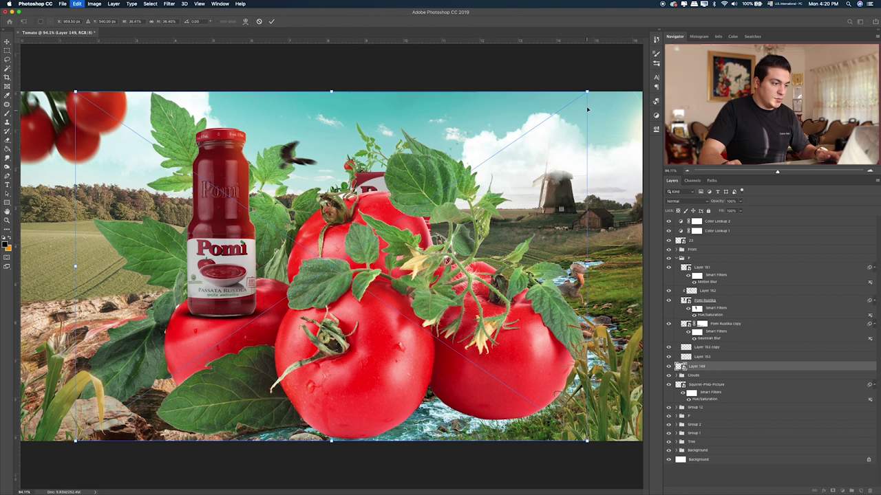
pyautogui.moveTo(586, 91)
pyautogui.mouseDown()
pyautogui.moveTo(245, 353)
pyautogui.moveTo(230, 379)
pyautogui.moveTo(341, 270)
pyautogui.mouseUp()
pyautogui.press('Return')
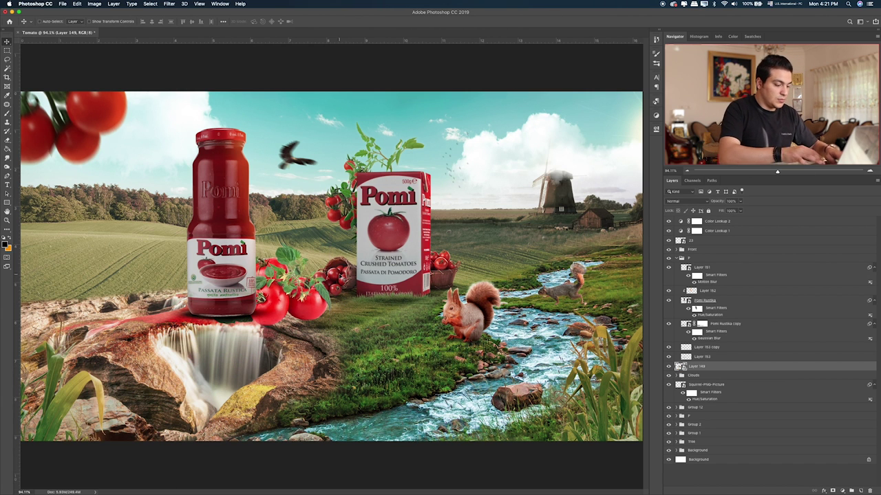
# Step: Shrink the tomato cluster further, set it beside the jar's base, and open Hue/Saturation
pyautogui.hotkey('ctrl', 't')
pyautogui.moveTo(333, 234)
pyautogui.mouseDown()
pyautogui.moveTo(287, 271)
pyautogui.moveTo(215, 281)
pyautogui.mouseUp()
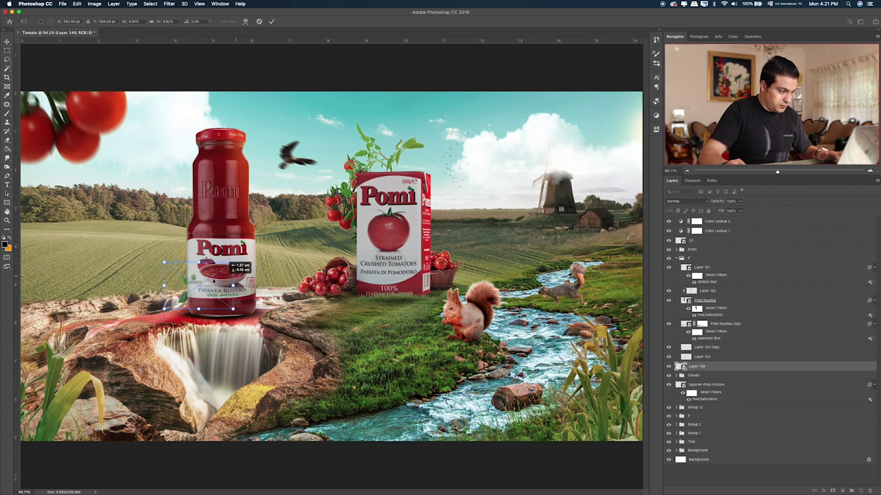
pyautogui.moveTo(214, 281); pyautogui.dragTo(197, 283)
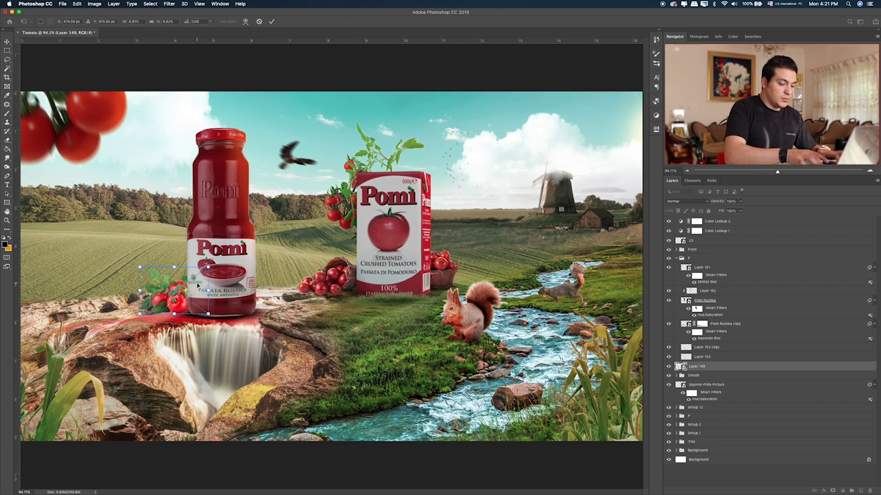
pyautogui.press('Return')
pyautogui.hotkey('ctrl', 'u')
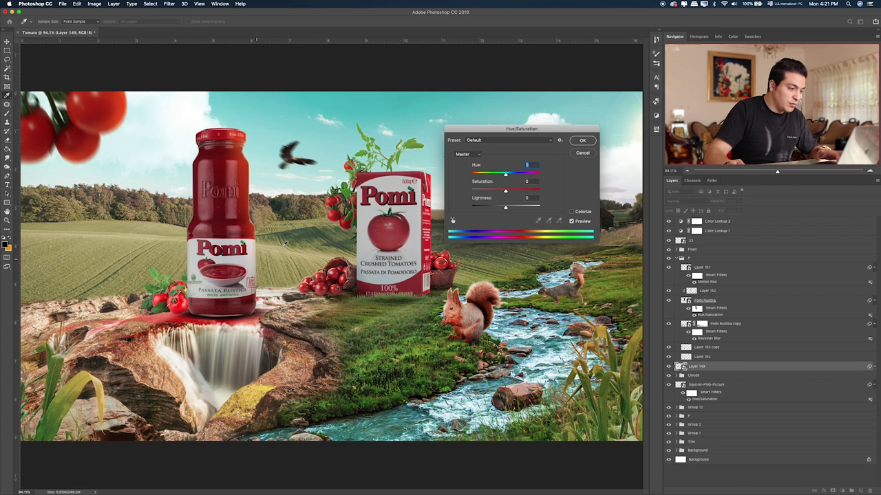
# Step: Mute the tomatoes (hue +9, saturation −26, lightness −21) and tuck them behind the jar
pyautogui.moveTo(501, 194)
pyautogui.mouseDown()
pyautogui.moveTo(493, 192)
pyautogui.moveTo(495, 209)
pyautogui.mouseUp()
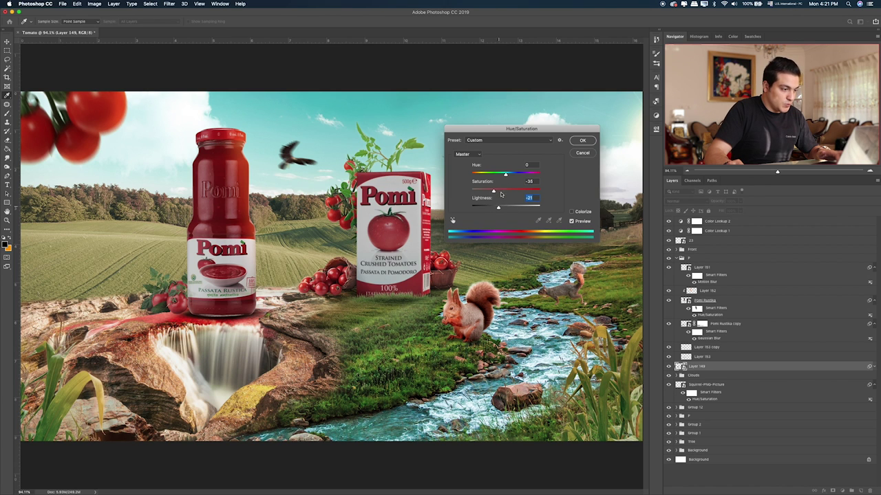
pyautogui.moveTo(507, 174); pyautogui.dragTo(507, 176)
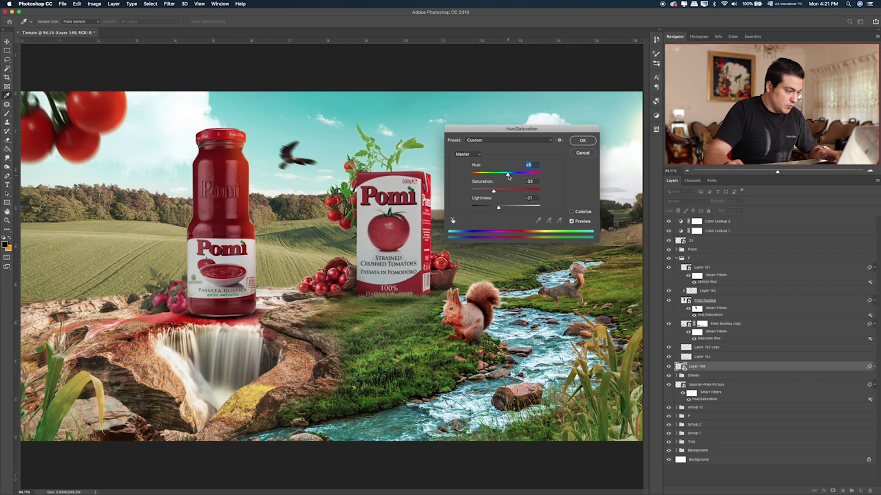
pyautogui.moveTo(498, 209); pyautogui.dragTo(497, 209)
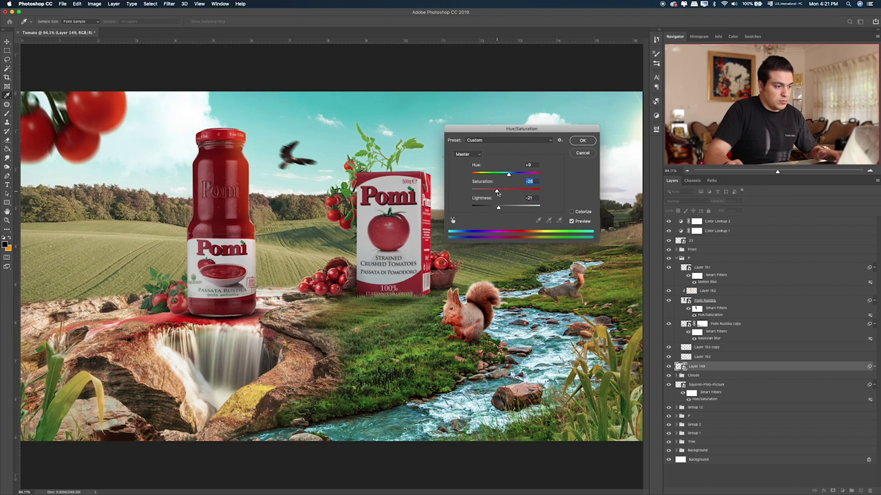
pyautogui.press('Return')
pyautogui.moveTo(175, 299)
pyautogui.mouseDown()
pyautogui.moveTo(288, 297)
pyautogui.moveTo(221, 279)
pyautogui.mouseUp()
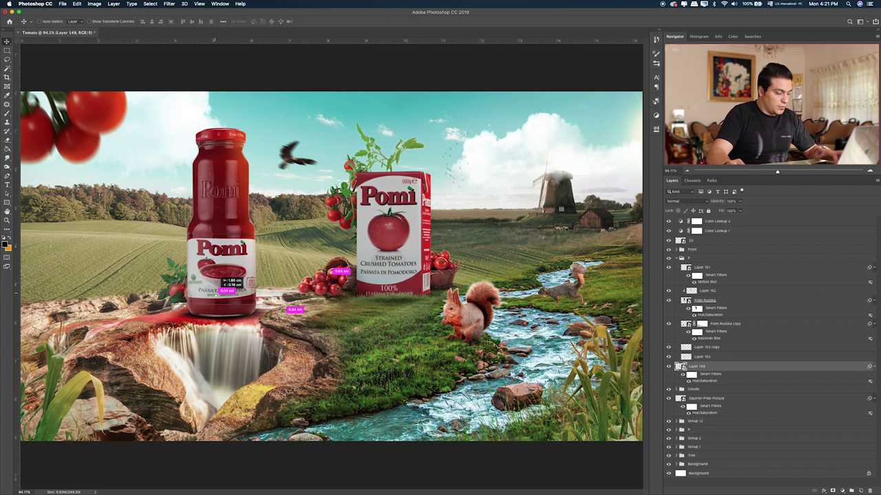
pyautogui.moveTo(220, 277); pyautogui.dragTo(221, 279)
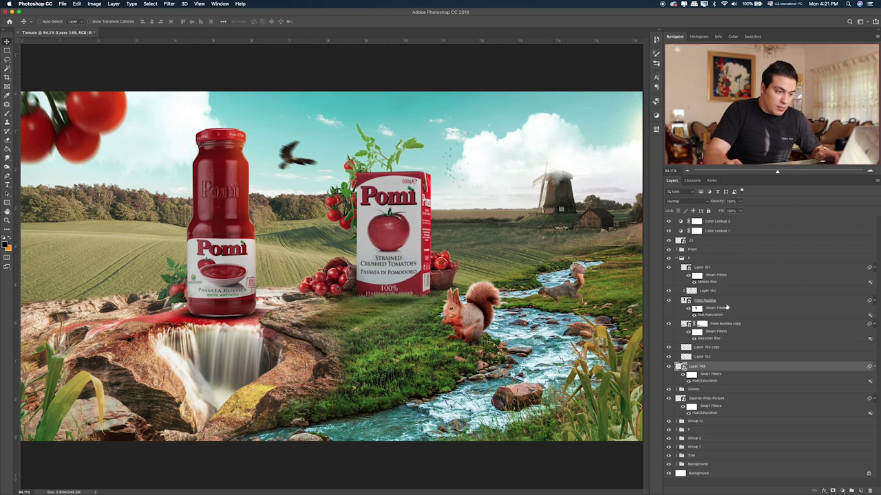
# Step: Add Layer 154 above Pomi Rustika, brush in subtle shading, and blend it in Hard Light
pyautogui.click(726, 305)
pyautogui.click(862, 489)
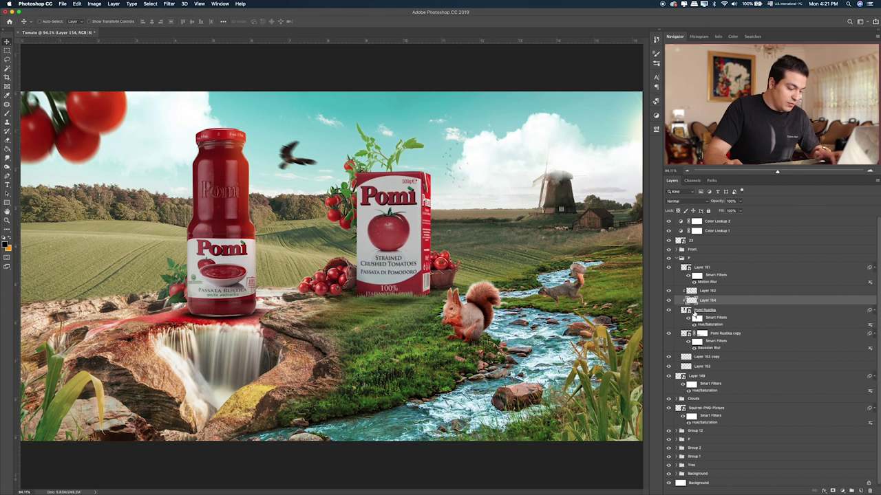
pyautogui.press('b')
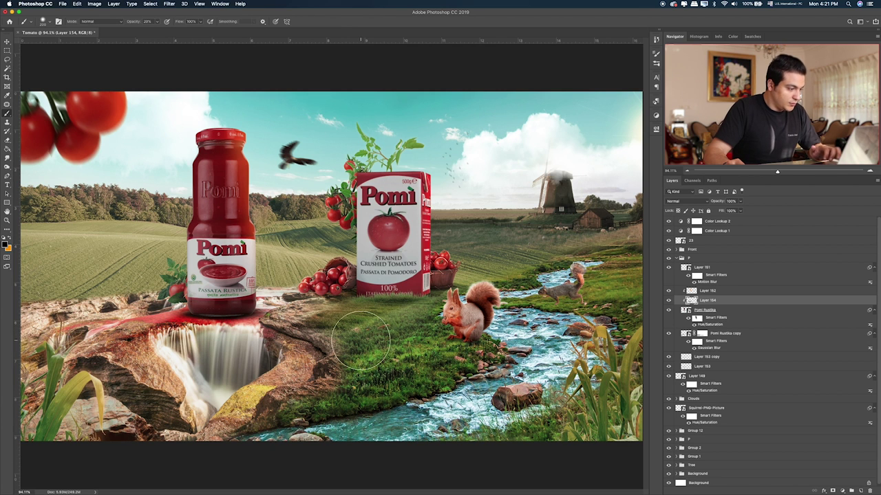
pyautogui.press('v')
pyautogui.hotkey('alt', 'shift', 'm')
pyautogui.hotkey('shift', '+')
pyautogui.hotkey('shift', '+')
pyautogui.hotkey('shift', '+')
pyautogui.hotkey('shift', '+')
pyautogui.hotkey('shift', '+')
pyautogui.hotkey('shift', '+')
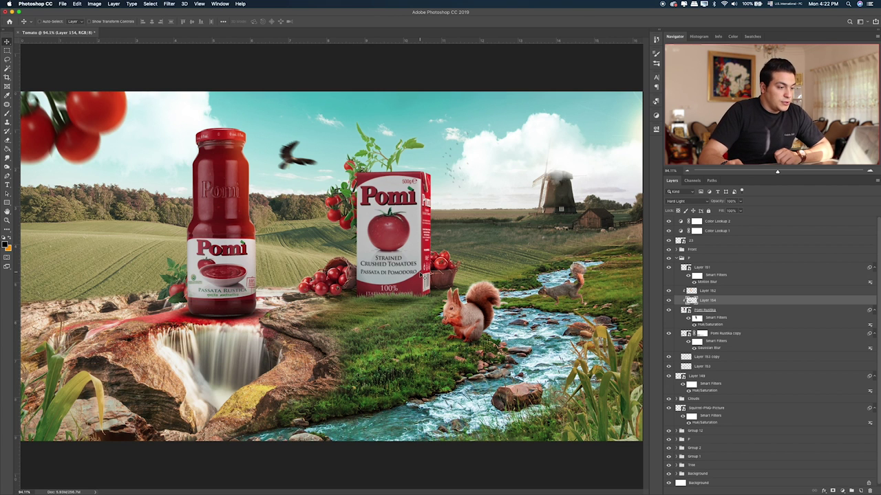
pyautogui.click(674, 258)
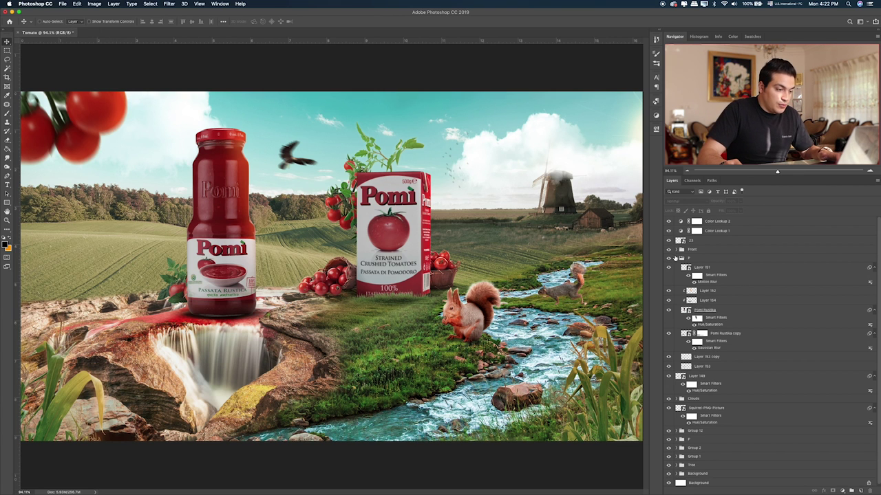
pyautogui.press('super+Tab')
# Step: Preview sun_PNG13445 in Finder and place it into the composite
pyautogui.click(476, 265)
pyautogui.click(627, 191)
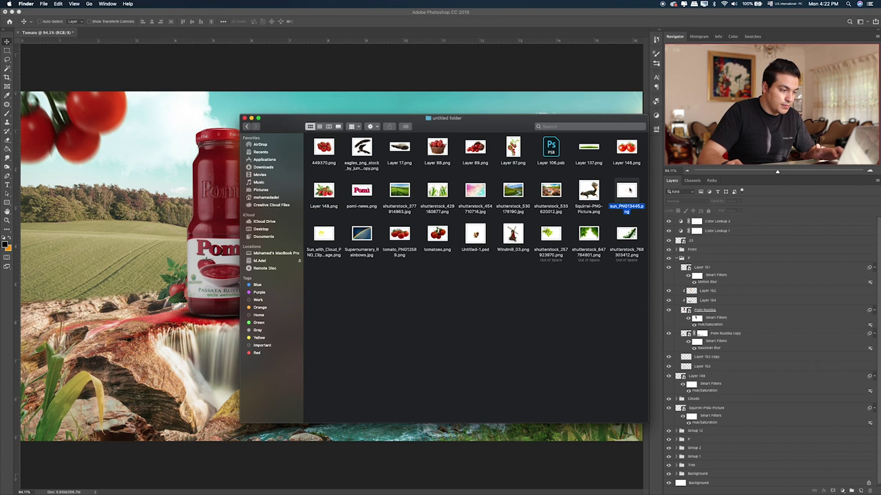
pyautogui.press('space')
pyautogui.press('space')
pyautogui.moveTo(627, 193); pyautogui.dragTo(592, 104)
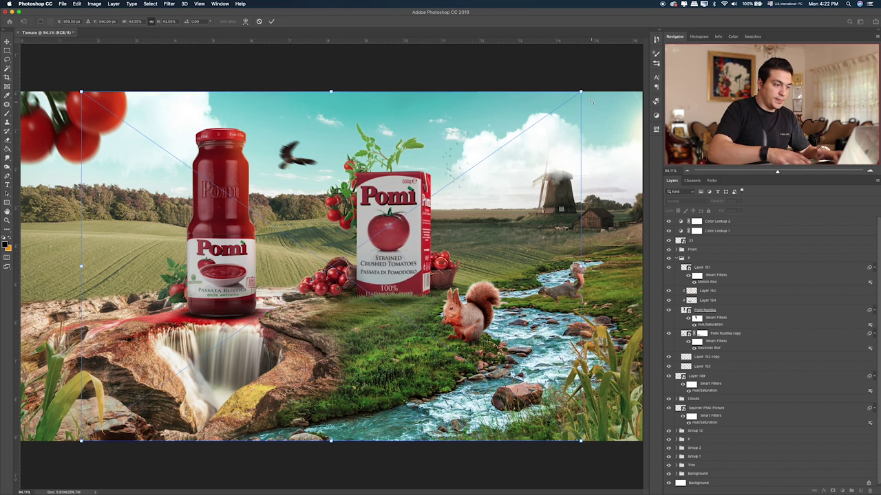
pyautogui.press('Return')
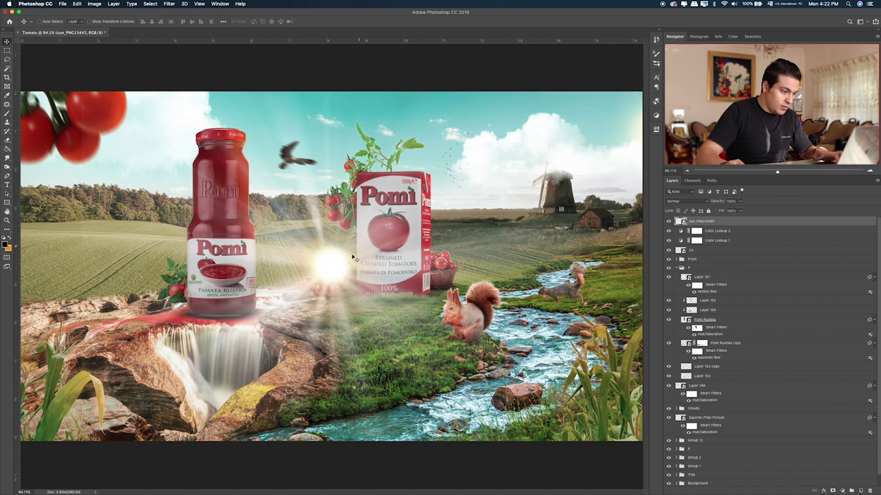
# Step: Position the sun glow in the upper-right sky below both Color Lookup layers, then collapse group F
pyautogui.moveTo(356, 255); pyautogui.dragTo(383, 256)
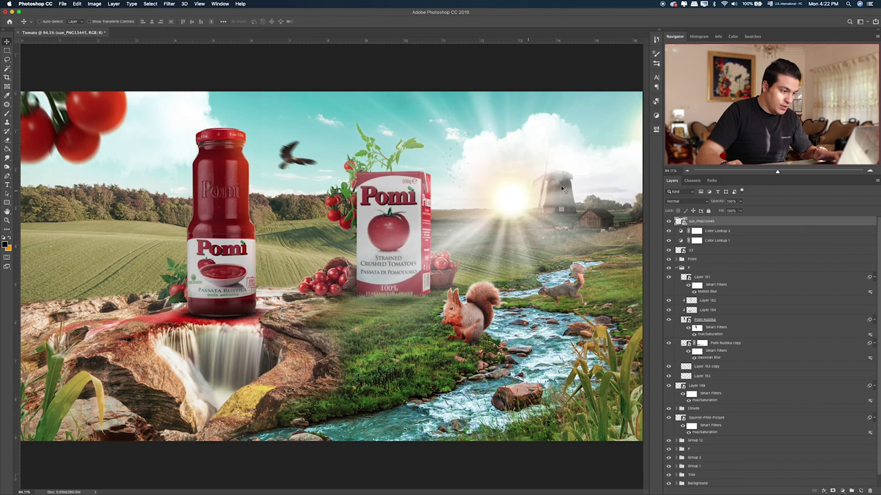
pyautogui.moveTo(383, 256)
pyautogui.mouseDown()
pyautogui.moveTo(628, 160)
pyautogui.moveTo(628, 128)
pyautogui.moveTo(517, 155)
pyautogui.moveTo(158, 183)
pyautogui.mouseUp()
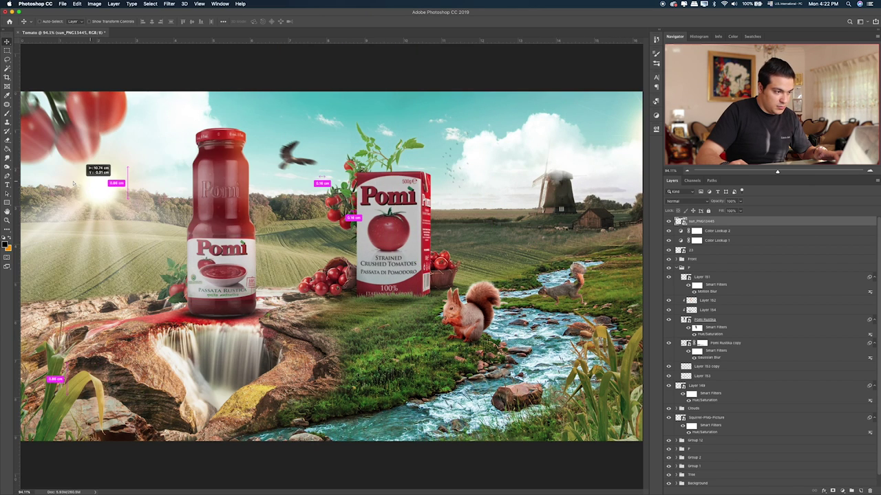
pyautogui.moveTo(158, 184)
pyautogui.mouseDown()
pyautogui.moveTo(577, 146)
pyautogui.moveTo(626, 184)
pyautogui.mouseUp()
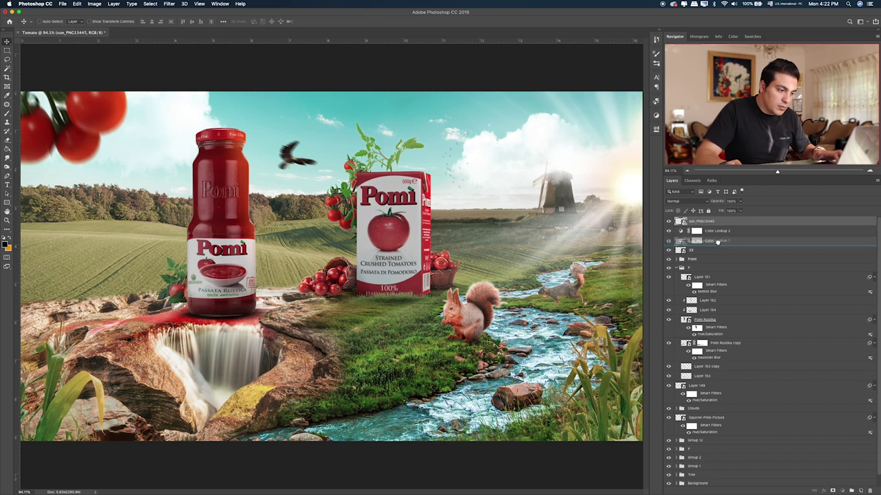
pyautogui.moveTo(720, 227); pyautogui.dragTo(685, 249)
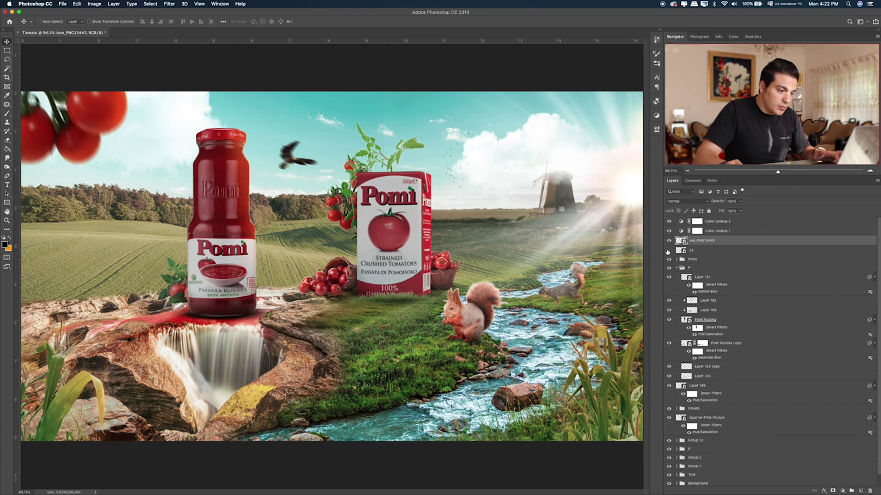
pyautogui.click(677, 269)
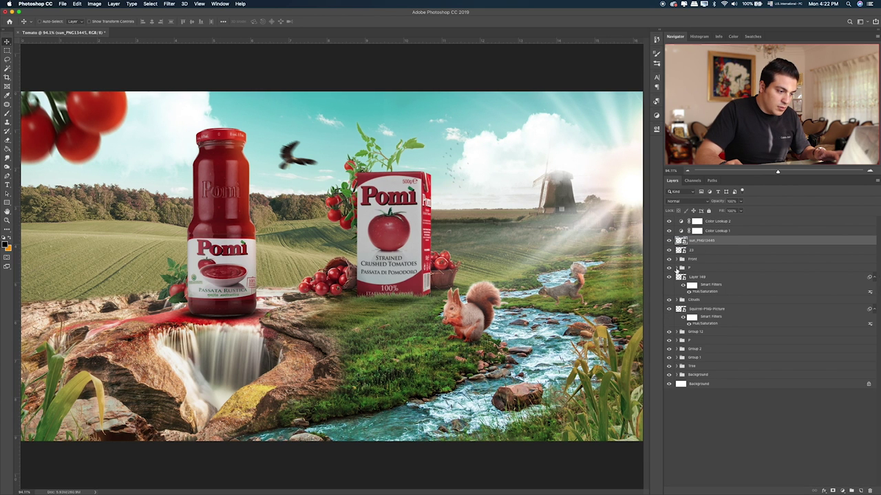
# Step: Move sun_PNG13445 into the Clouds group, enlarge it, and position the rays over the windmill
pyautogui.moveTo(706, 245); pyautogui.dragTo(695, 300)
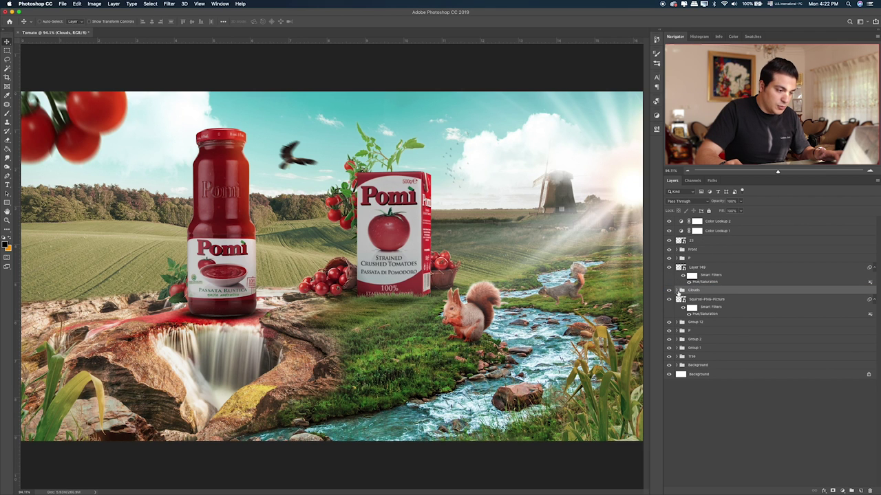
pyautogui.click(680, 291)
pyautogui.click(685, 301)
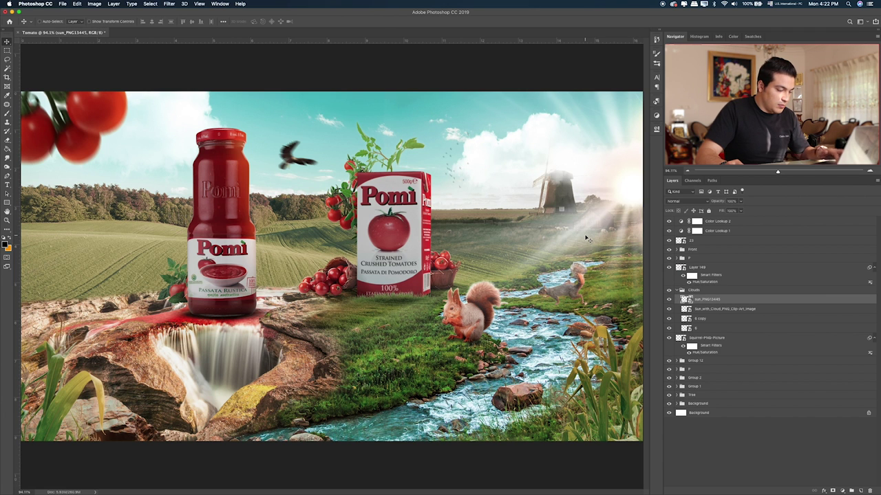
pyautogui.hotkey('ctrl', 't')
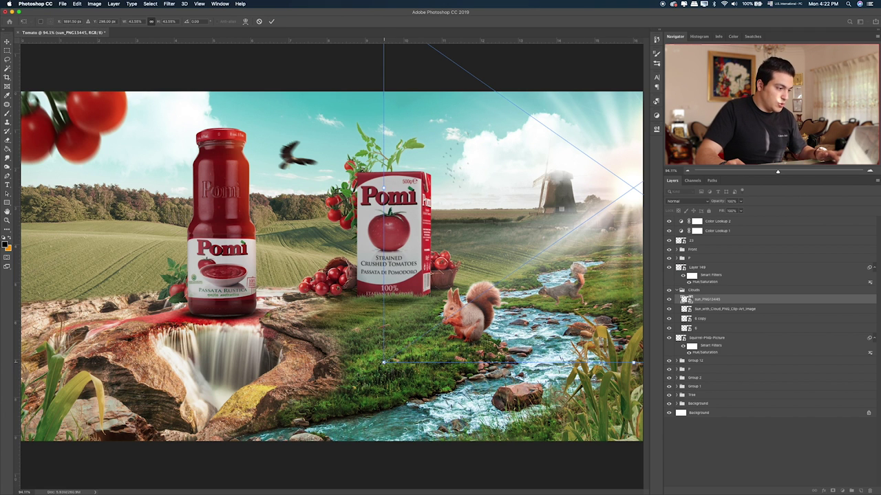
pyautogui.moveTo(383, 363); pyautogui.dragTo(340, 390)
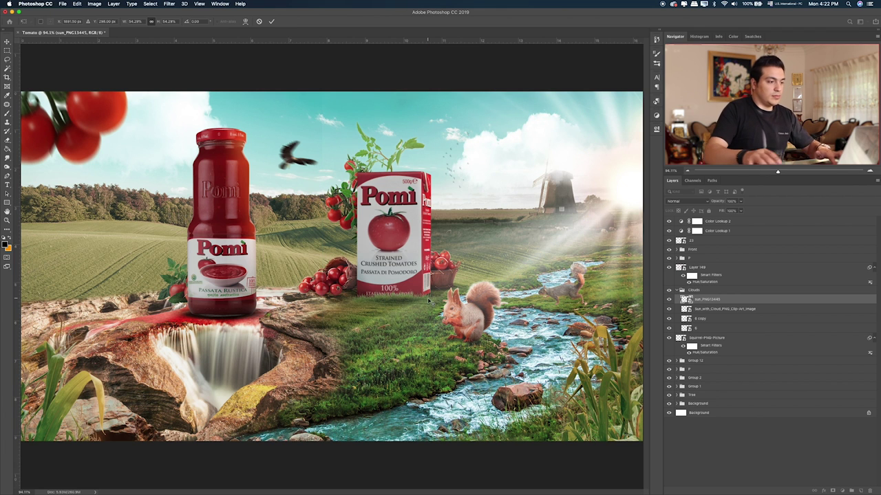
pyautogui.press('Return')
pyautogui.moveTo(525, 252)
pyautogui.mouseDown()
pyautogui.moveTo(551, 165)
pyautogui.moveTo(244, 133)
pyautogui.mouseUp()
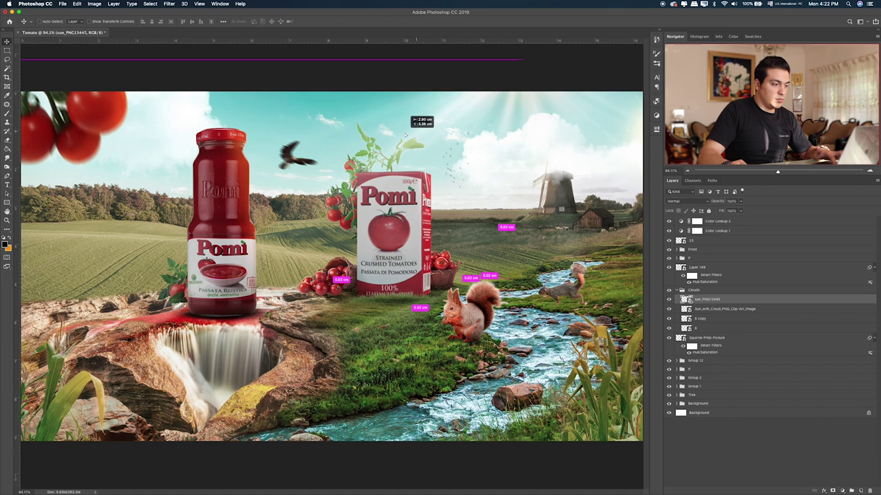
pyautogui.moveTo(244, 110)
pyautogui.mouseDown()
pyautogui.moveTo(471, 111)
pyautogui.moveTo(547, 158)
pyautogui.moveTo(568, 237)
pyautogui.mouseUp()
# Step: Stretch the rays wider, tilt them about 12.6°, and blend them in Overlay across the sky
pyautogui.hotkey('ctrl', 't')
pyautogui.moveTo(362, 151); pyautogui.dragTo(163, 149)
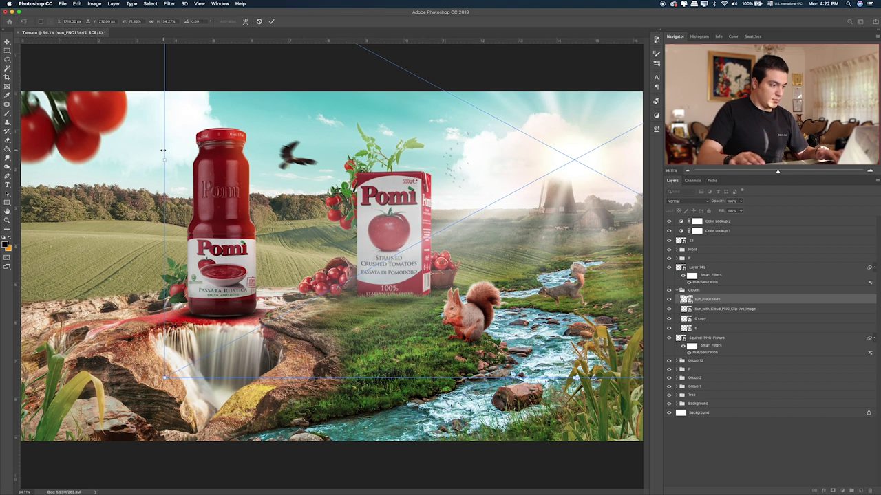
pyautogui.press('Return')
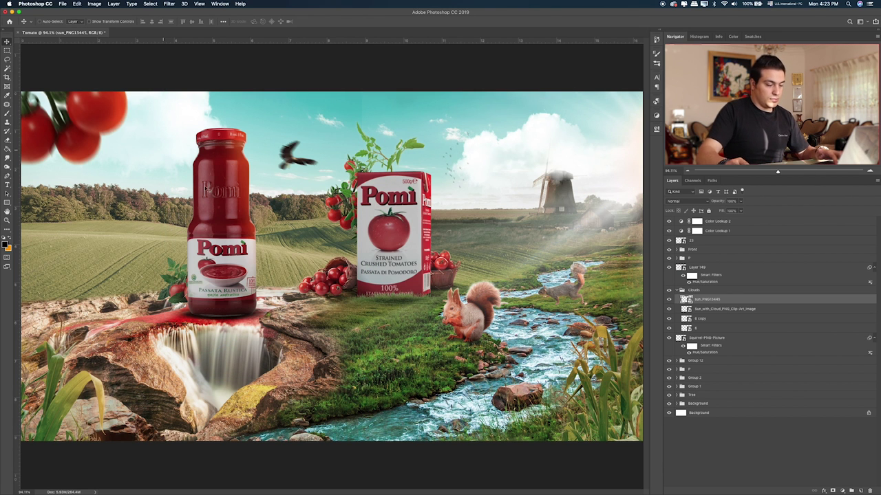
pyautogui.hotkey('ctrl', 't')
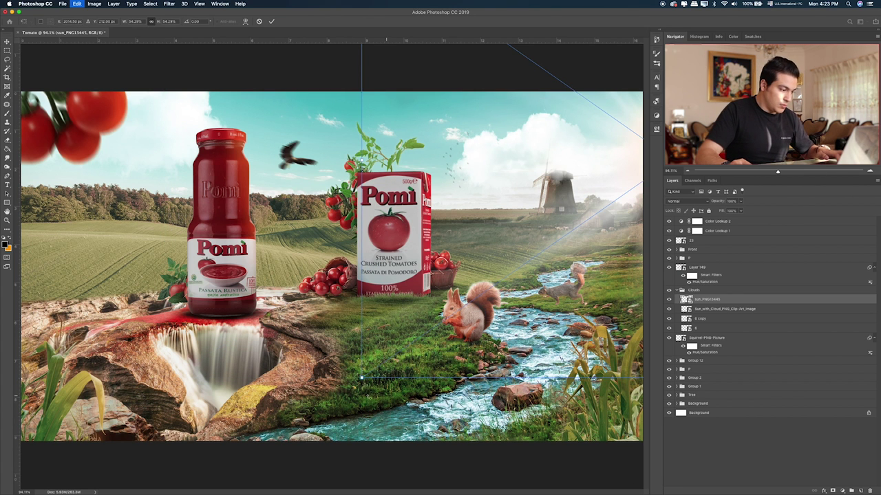
pyautogui.moveTo(320, 344); pyautogui.dragTo(318, 298)
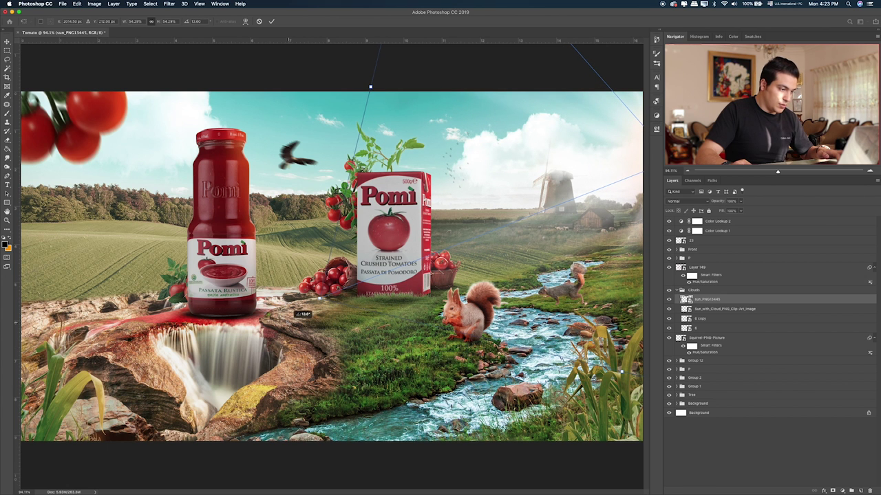
pyautogui.press('Return')
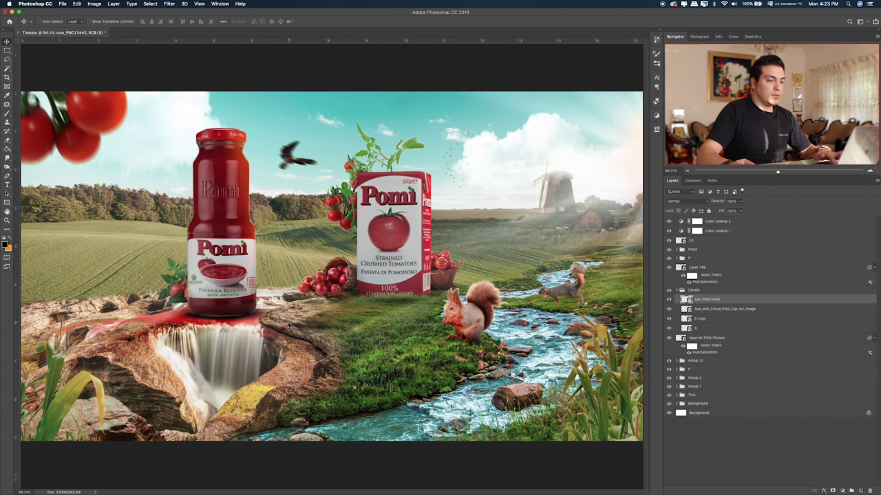
pyautogui.hotkey('shift', '+')
pyautogui.hotkey('shift', '+')
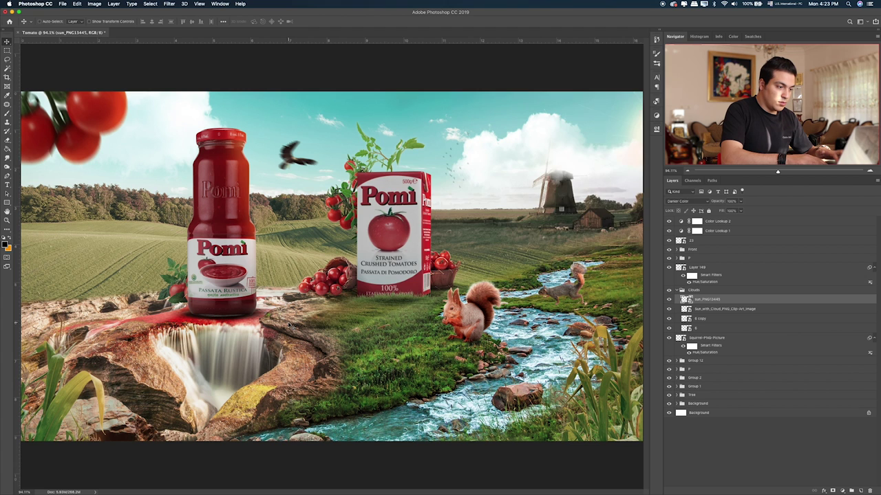
pyautogui.hotkey('shift', '+')
pyautogui.hotkey('shift', '+')
pyautogui.hotkey('shift', '+')
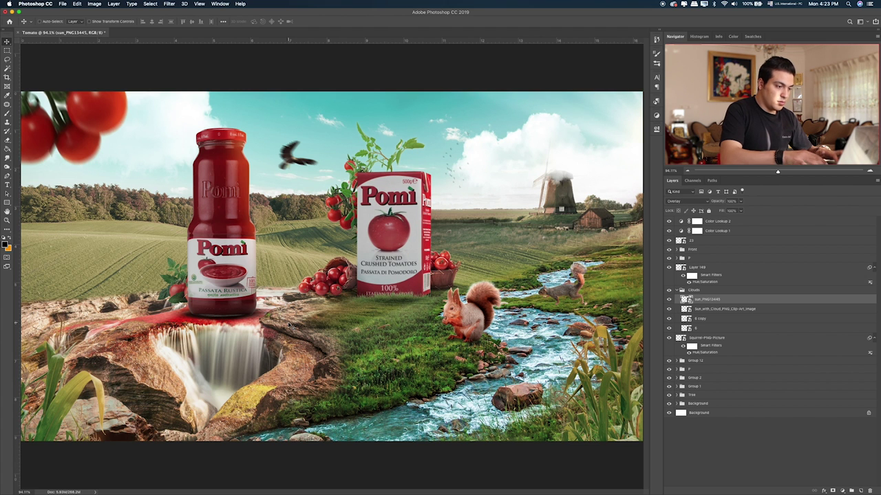
pyautogui.moveTo(584, 163); pyautogui.dragTo(96, 120)
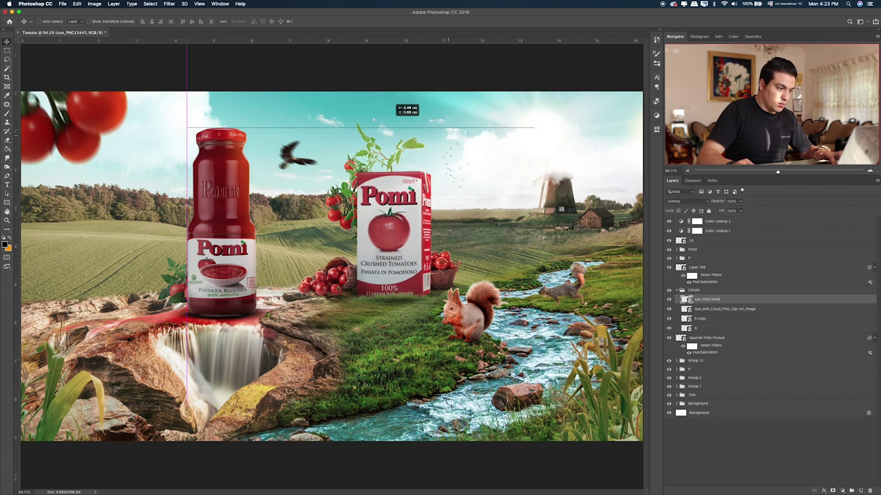
pyautogui.moveTo(97, 120)
pyautogui.mouseDown()
pyautogui.moveTo(509, 157)
pyautogui.moveTo(540, 172)
pyautogui.mouseUp()
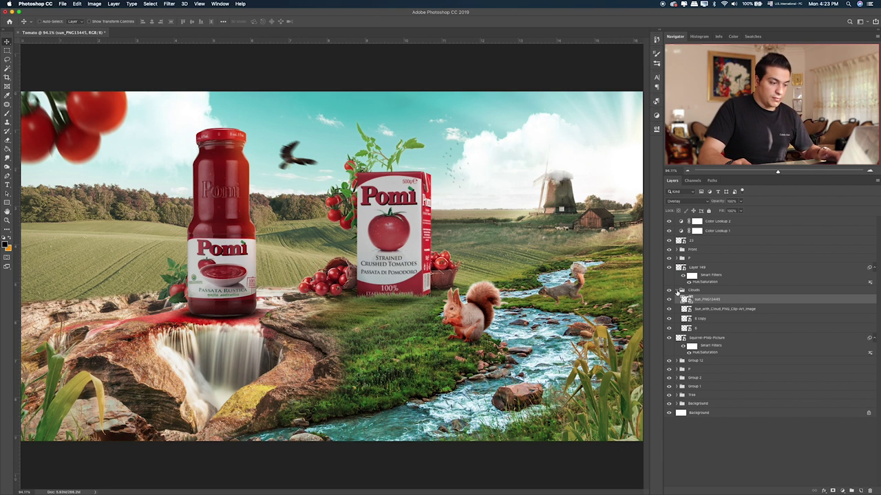
# Step: Collapse Clouds, toggle the plants and jar layers to compare, and select layer 23
pyautogui.click(679, 291)
pyautogui.hotkey('ctrl', 'alt', 'shift', 'a')
pyautogui.click(668, 250)
pyautogui.click(668, 250)
pyautogui.click(668, 259)
pyautogui.click(669, 258)
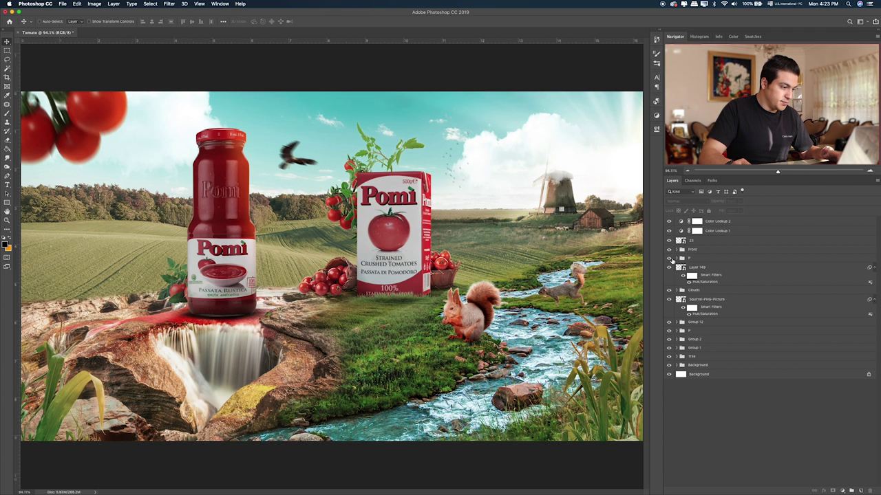
pyautogui.click(669, 268)
pyautogui.click(669, 268)
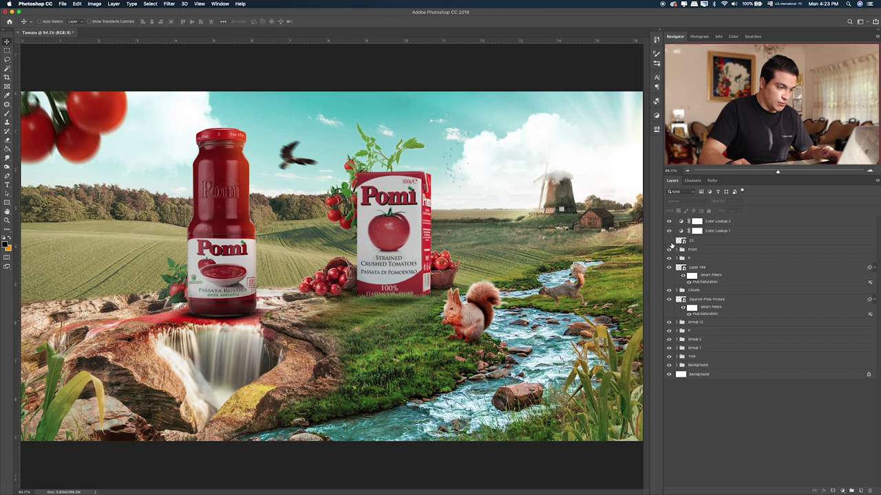
pyautogui.click(677, 242)
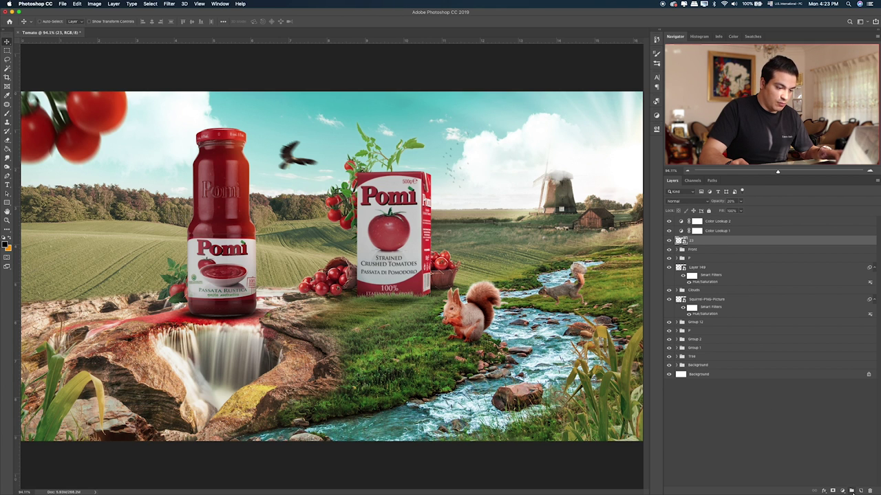
# Step: Create Layer 155 above layer 23 and fill it with flat orange
pyautogui.click(860, 490)
pyautogui.press('g')
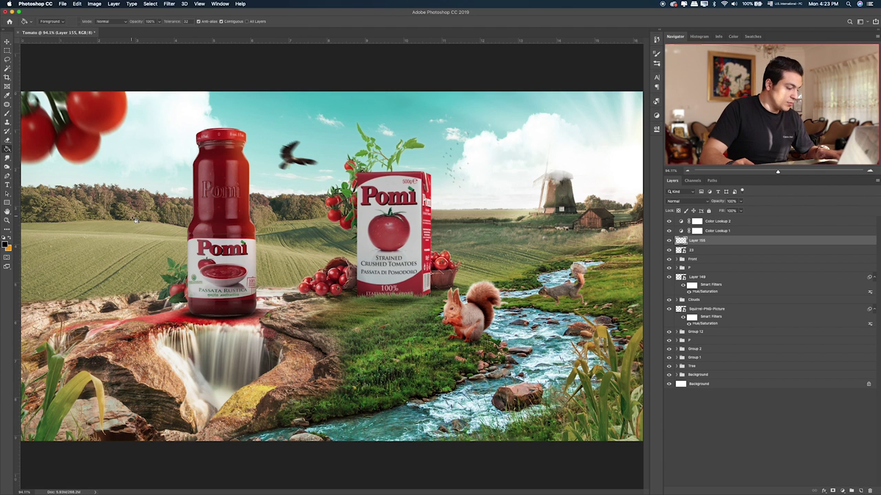
pyautogui.click(461, 320)
pyautogui.press('v')
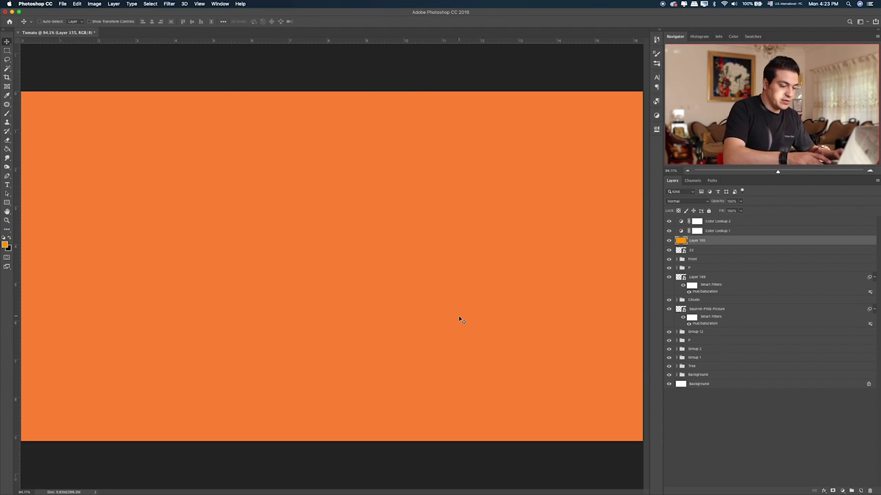
# Step: Blend the orange layer in Color Burn at about 12–16% opacity and compare it on/off
pyautogui.hotkey('shift', '+')
pyautogui.hotkey('shift', '+')
pyautogui.hotkey('shift', '+')
pyautogui.hotkey('shift', '+')
pyautogui.hotkey('shift', '+')
pyautogui.hotkey('shift', '+')
pyautogui.hotkey('shift', '+')
pyautogui.hotkey('shift', '+')
pyautogui.hotkey('shift', '+')
pyautogui.hotkey('shift', '+')
pyautogui.hotkey('shift', '+')
pyautogui.hotkey('shift', '+')
pyautogui.hotkey('shift', '+')
pyautogui.hotkey('shift', '+')
pyautogui.hotkey('shift', '+')
pyautogui.hotkey('shift', '+')
pyautogui.hotkey('shift', '+')
pyautogui.hotkey('shift', '+')
pyautogui.hotkey('shift', '+')
pyautogui.hotkey('shift', '+')
pyautogui.hotkey('shift', '+')
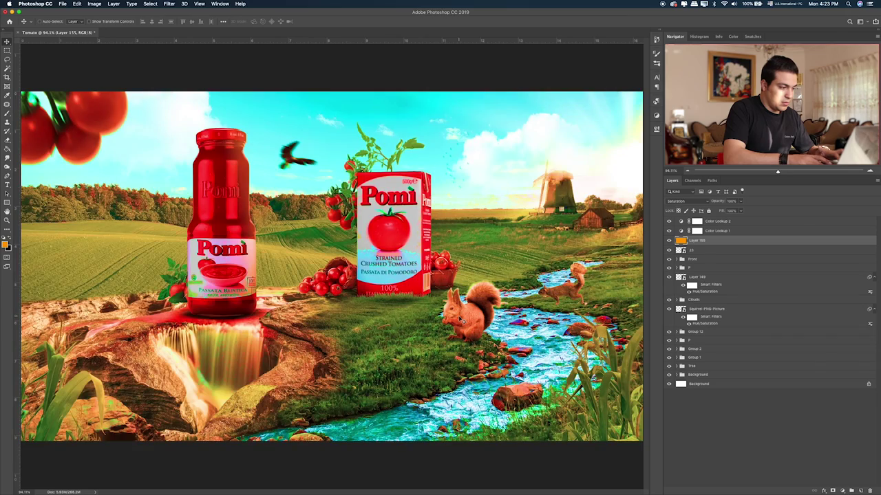
pyautogui.hotkey('shift', '+')
pyautogui.hotkey('shift', '+')
pyautogui.hotkey('shift', '+')
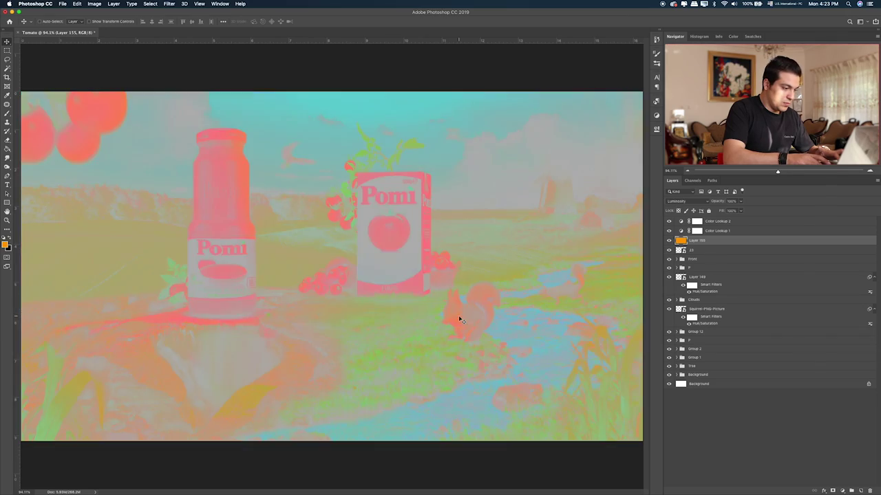
pyautogui.hotkey('shift', '+')
pyautogui.hotkey('shift', '+')
pyautogui.hotkey('shift', '+')
pyautogui.hotkey('shift', '+')
pyautogui.hotkey('shift', '+')
pyautogui.hotkey('shift', '+')
pyautogui.hotkey('shift', '+')
pyautogui.hotkey('shift', '+')
pyautogui.hotkey('shift', '-')
pyautogui.hotkey('shift', '-')
pyautogui.hotkey('shift', '-')
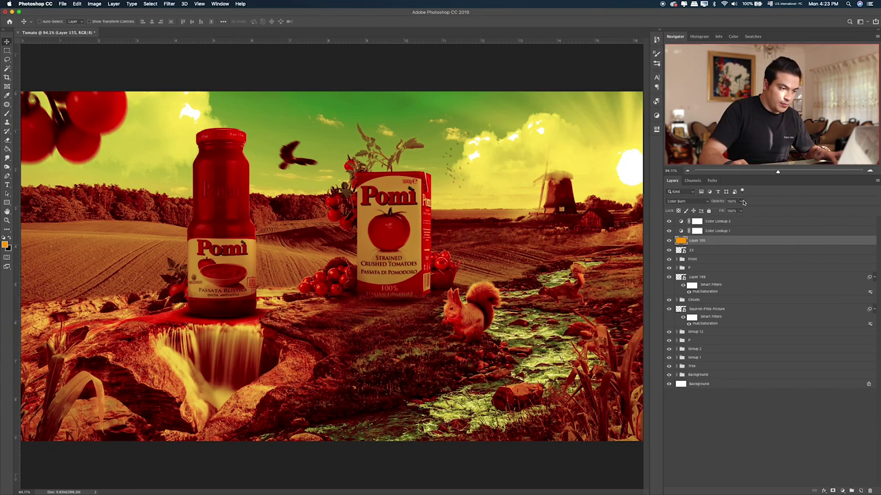
pyautogui.press('4')
pyautogui.press('7')
pyautogui.moveTo(719, 212); pyautogui.dragTo(715, 212)
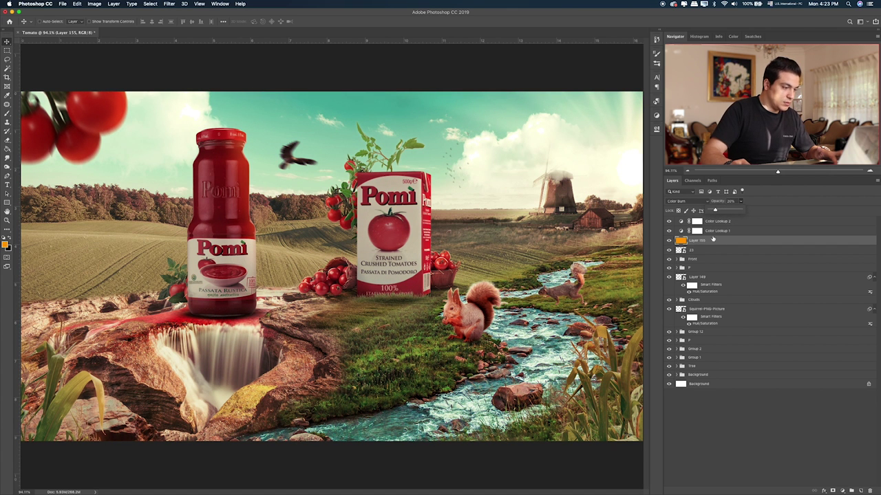
pyautogui.click(669, 241)
pyautogui.click(669, 241)
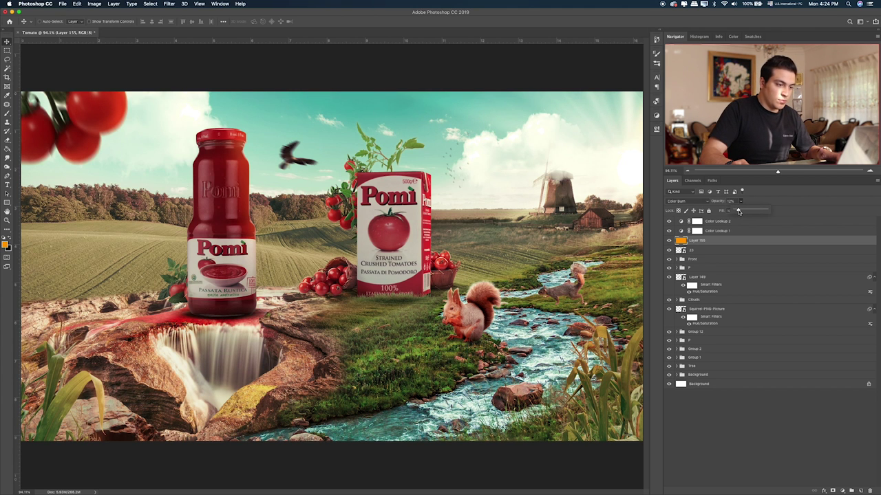
pyautogui.click(712, 231)
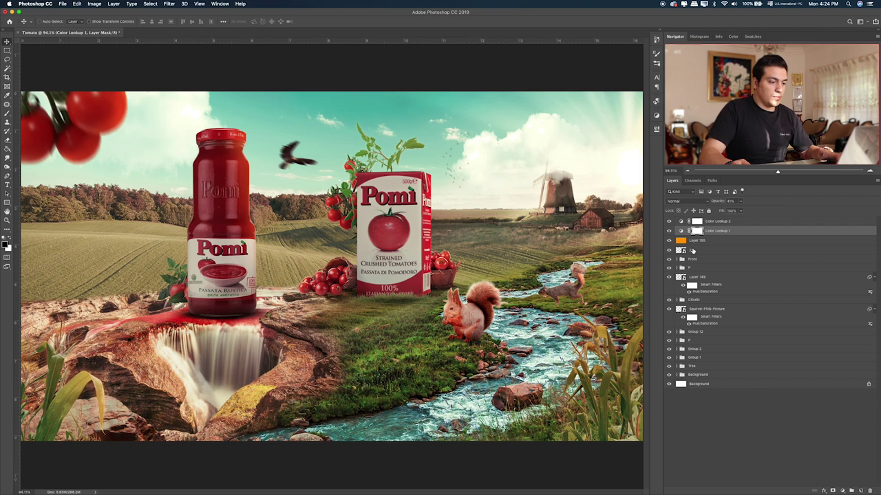
# Step: Return to Finder and browse the files in the Pomi folder
pyautogui.click(737, 243)
pyautogui.press('super+Tab')
pyautogui.click(551, 273)
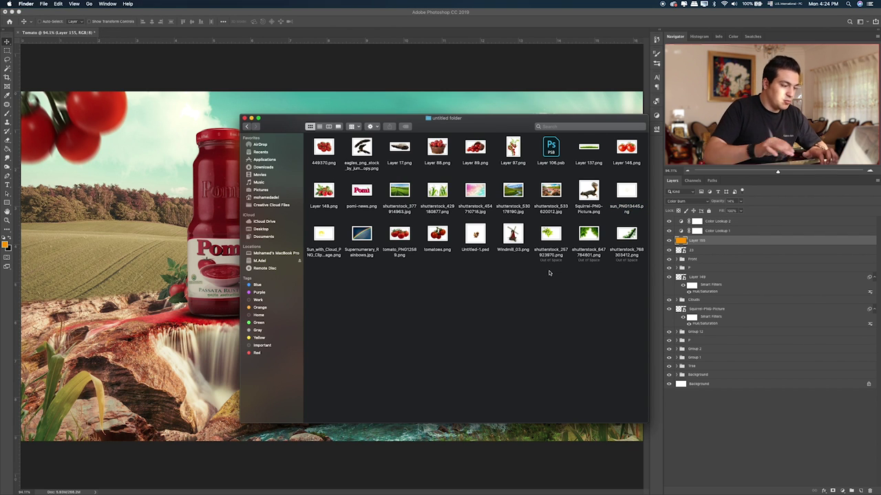
pyautogui.press('super+Up')
pyautogui.press('Left')
pyautogui.press('Right')
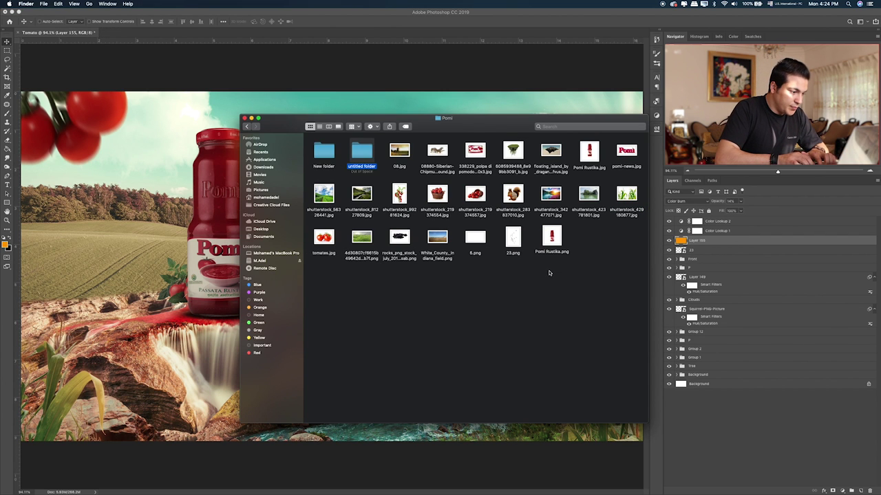
pyautogui.press('Right')
pyautogui.press('Right')
pyautogui.press('Right')
pyautogui.press('Left')
pyautogui.press('Left')
# Step: Step through the untitled folder, Quick Looking the leafy branch images
pyautogui.press('Left')
pyautogui.press('super+Down')
pyautogui.press('Right')
pyautogui.press('Right')
pyautogui.press('Down')
pyautogui.press('Right')
pyautogui.press('Right')
pyautogui.press('Right')
pyautogui.press('Right')
pyautogui.press('Down')
pyautogui.press('Left')
pyautogui.press('space')
pyautogui.press('space')
# Step: Pick shutterstock_768303412.png and drag it onto the Photoshop canvas
pyautogui.press('Right')
pyautogui.press('space')
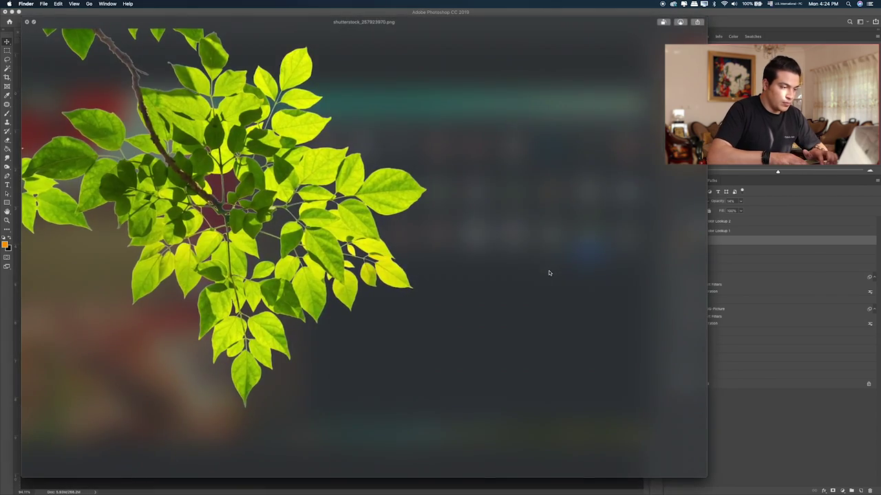
pyautogui.press('space')
pyautogui.press('Right')
pyautogui.press('space')
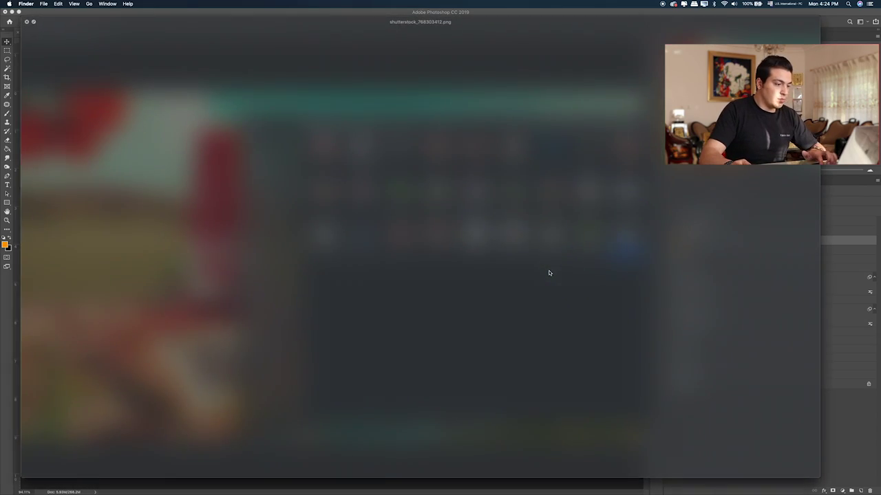
pyautogui.press('space')
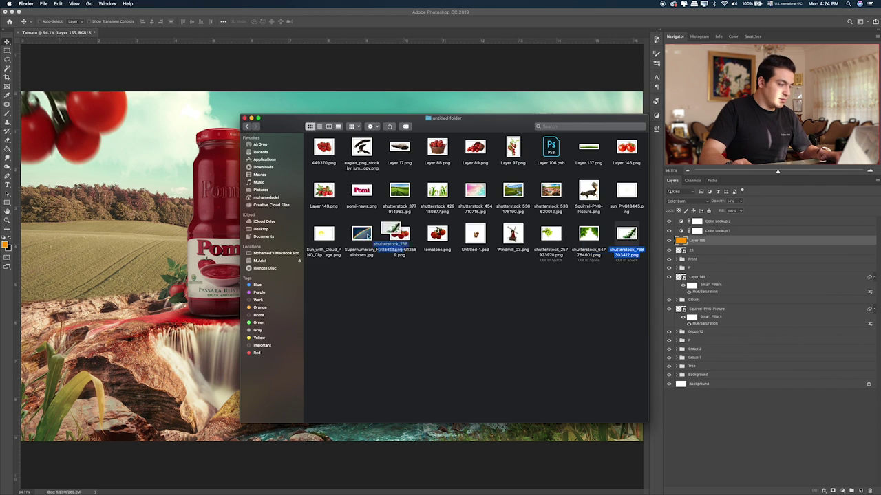
pyautogui.moveTo(626, 233); pyautogui.dragTo(234, 253)
# Step: Commit the leaf image, move its layer below the P group, and scale it down
pyautogui.press('Return')
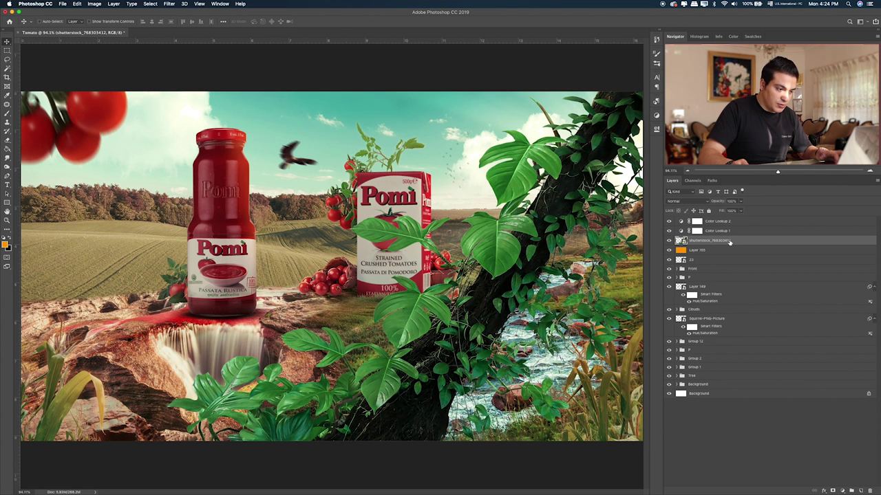
pyautogui.moveTo(729, 242); pyautogui.dragTo(708, 281)
pyautogui.hotkey('ctrl', 't')
pyautogui.moveTo(22, 90); pyautogui.dragTo(367, 287)
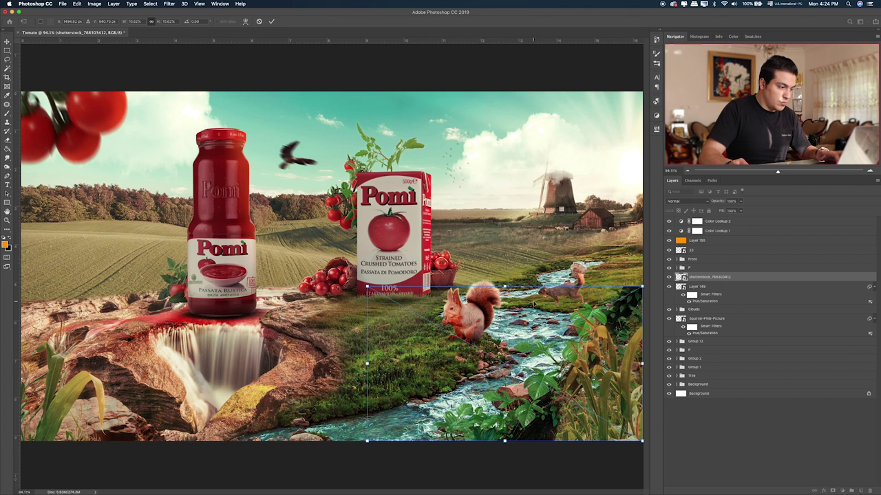
pyautogui.moveTo(470, 335); pyautogui.dragTo(132, 300)
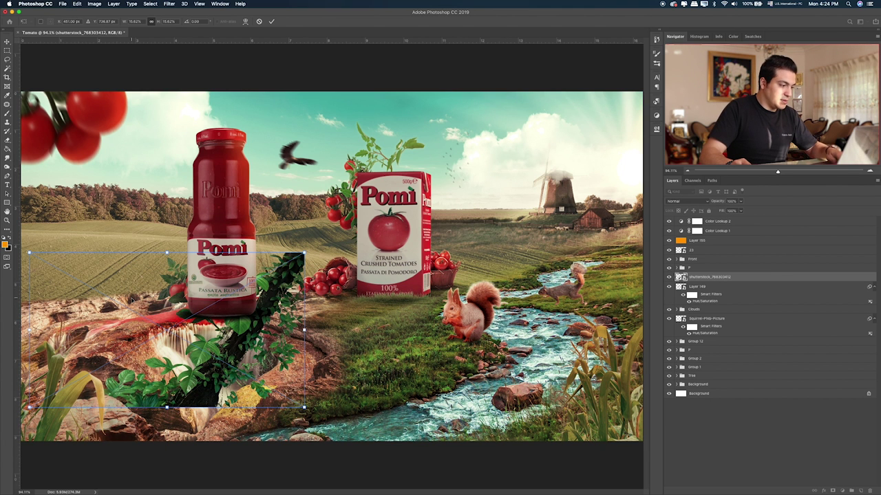
pyautogui.rightClick(171, 294)
pyautogui.click(224, 369)
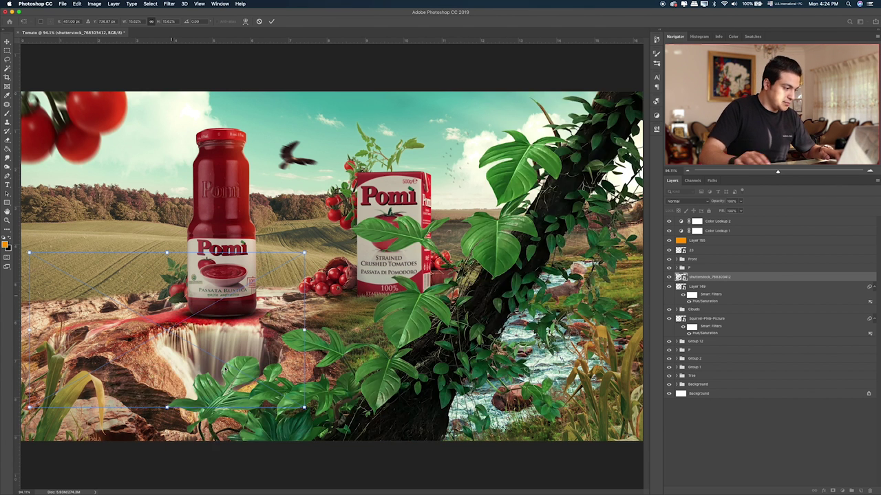
pyautogui.press('Return')
# Step: Shrink the plants, flip them horizontally, and enlarge them over the lower-right stream bank
pyautogui.hotkey('ctrl', 't')
pyautogui.moveTo(303, 410); pyautogui.dragTo(196, 370)
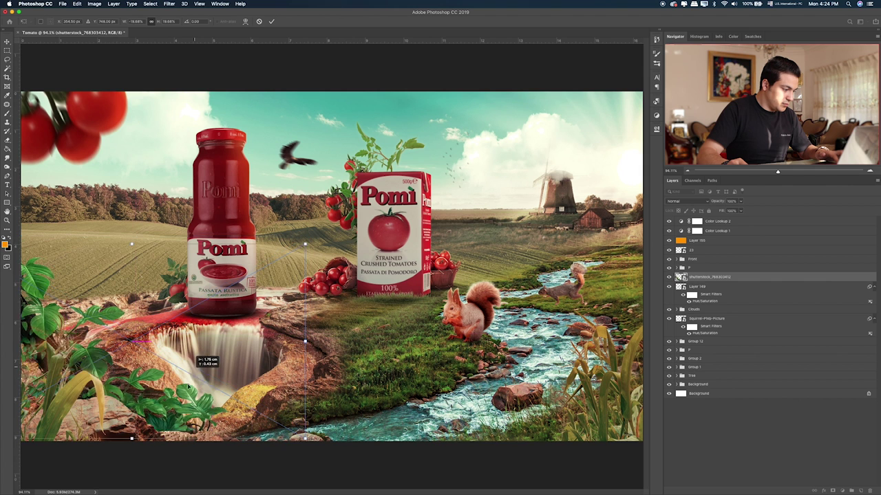
pyautogui.moveTo(196, 369)
pyautogui.mouseDown()
pyautogui.moveTo(199, 394)
pyautogui.moveTo(179, 267)
pyautogui.mouseUp()
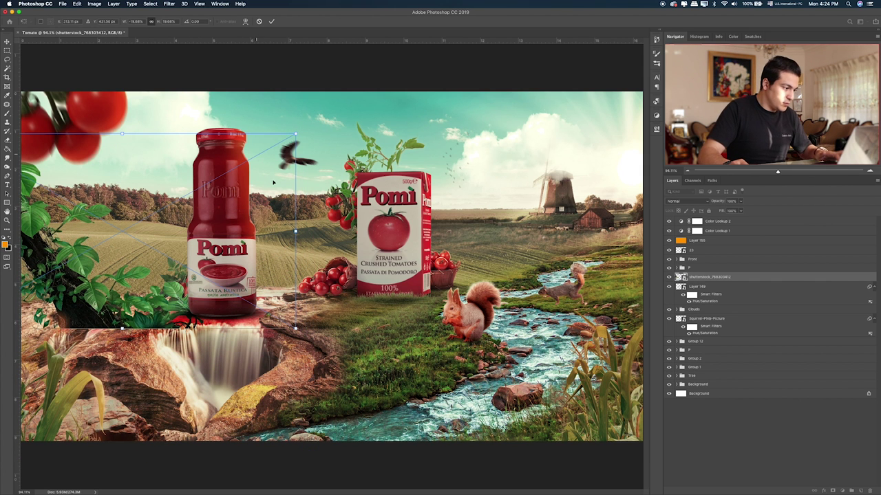
pyautogui.moveTo(295, 132); pyautogui.dragTo(181, 230)
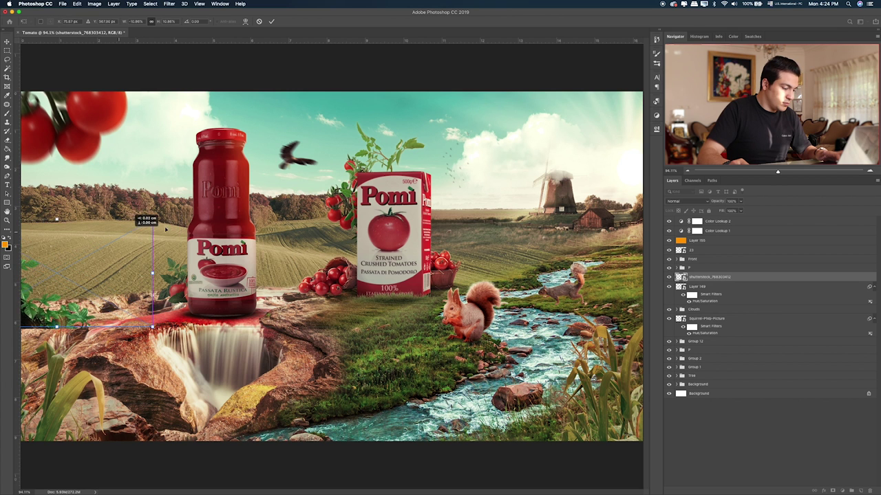
pyautogui.moveTo(181, 230); pyautogui.dragTo(617, 301)
pyautogui.rightClick(545, 305)
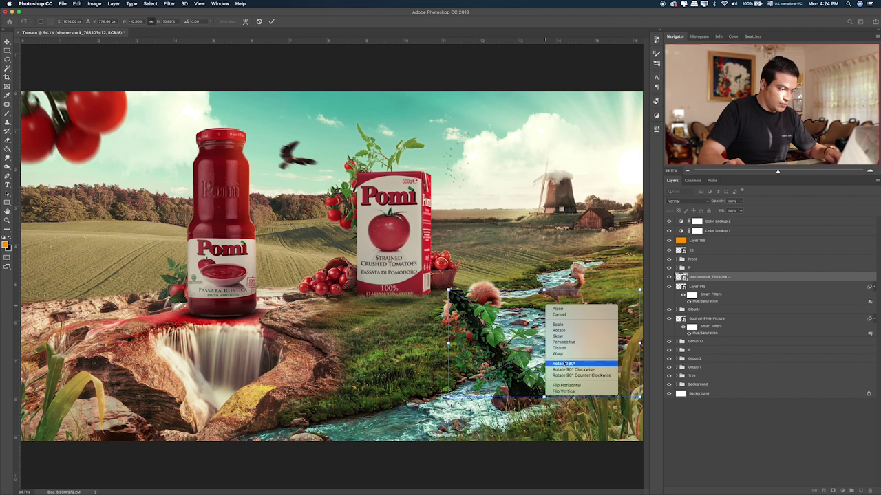
pyautogui.click(566, 385)
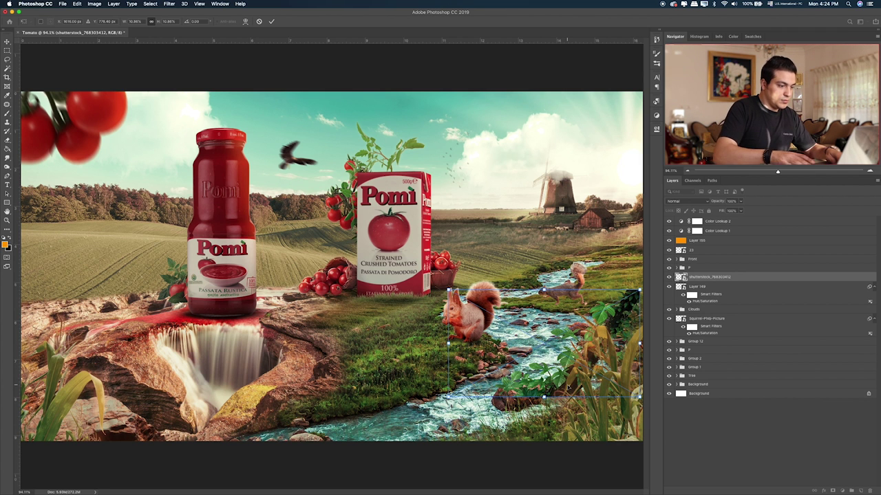
pyautogui.press('Return')
pyautogui.hotkey('ctrl', 't')
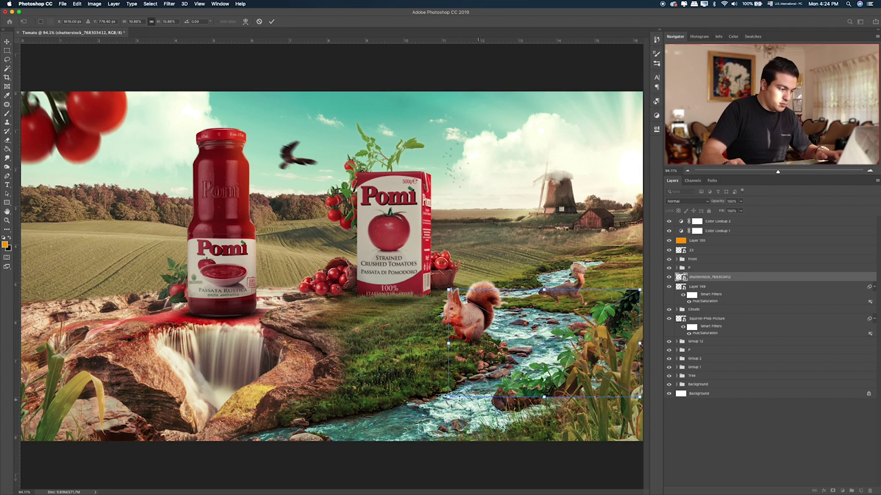
pyautogui.moveTo(448, 398); pyautogui.dragTo(355, 448)
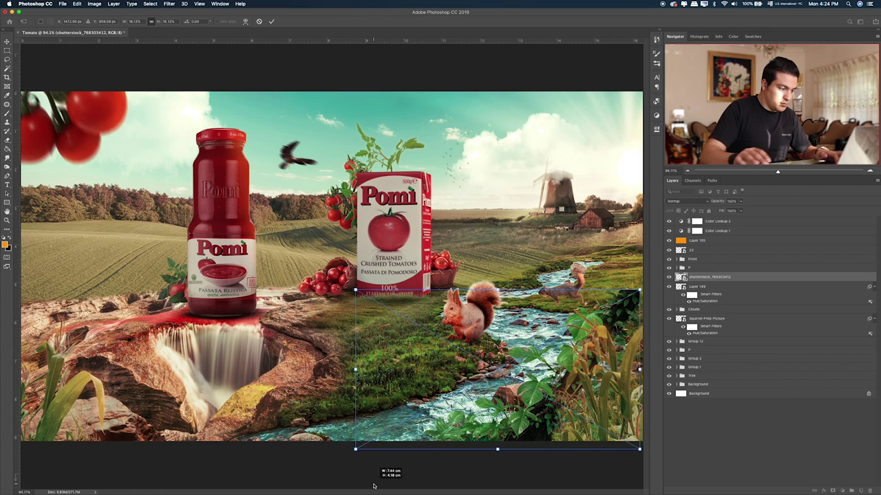
pyautogui.press('Return')
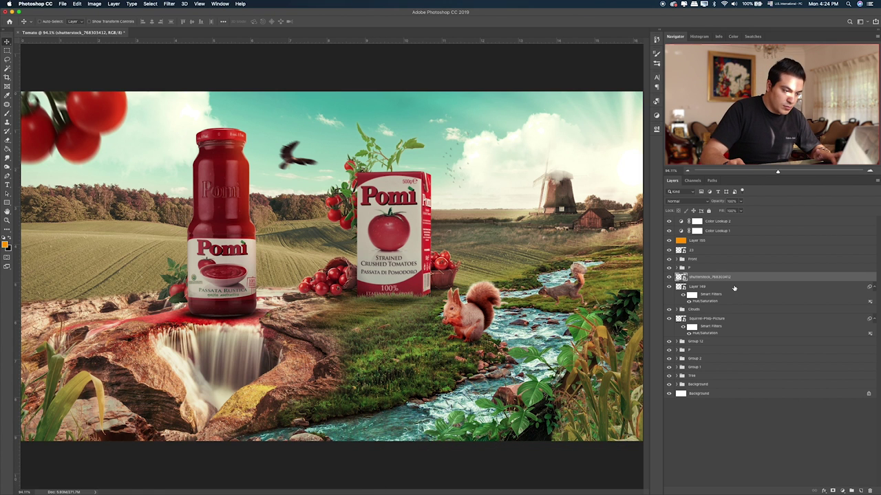
# Step: Move the plant layer into Group 13 under Front and nudge it into place
pyautogui.click(679, 260)
pyautogui.click(677, 259)
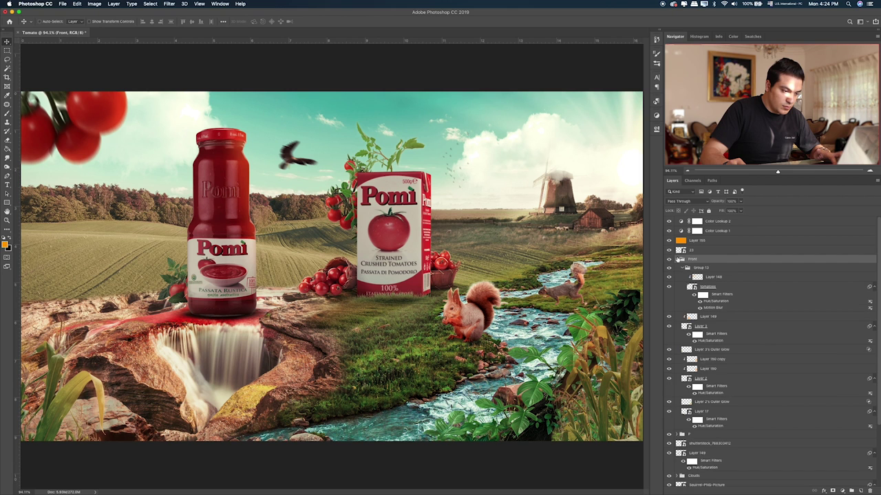
pyautogui.scroll(-2, 708, 378)
pyautogui.scroll(-1, 691, 405)
pyautogui.click(669, 415)
pyautogui.click(668, 415)
pyautogui.moveTo(708, 413)
pyautogui.mouseDown()
pyautogui.moveTo(735, 242)
pyautogui.moveTo(723, 246)
pyautogui.mouseUp()
pyautogui.moveTo(592, 381); pyautogui.dragTo(640, 387)
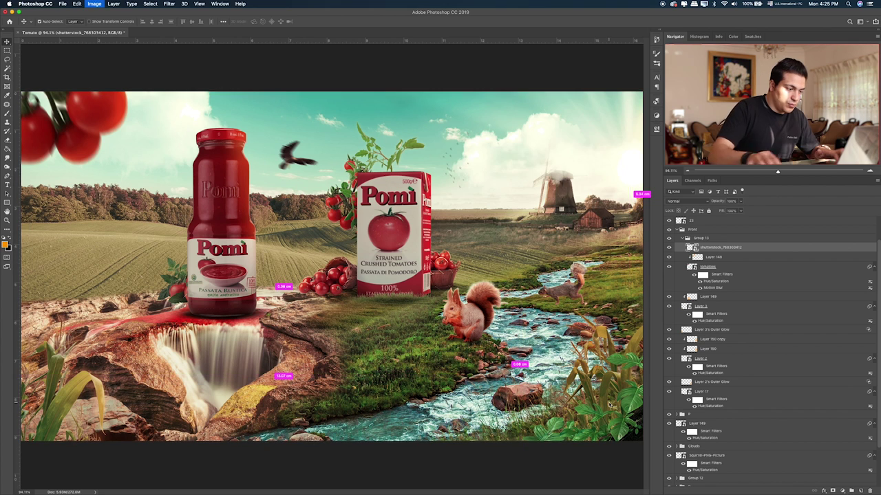
# Step: Lower the plants' saturation with a Hue/Saturation adjustment
pyautogui.hotkey('ctrl', 'u')
pyautogui.moveTo(502, 193)
pyautogui.mouseDown()
pyautogui.moveTo(493, 194)
pyautogui.moveTo(500, 209)
pyautogui.mouseUp()
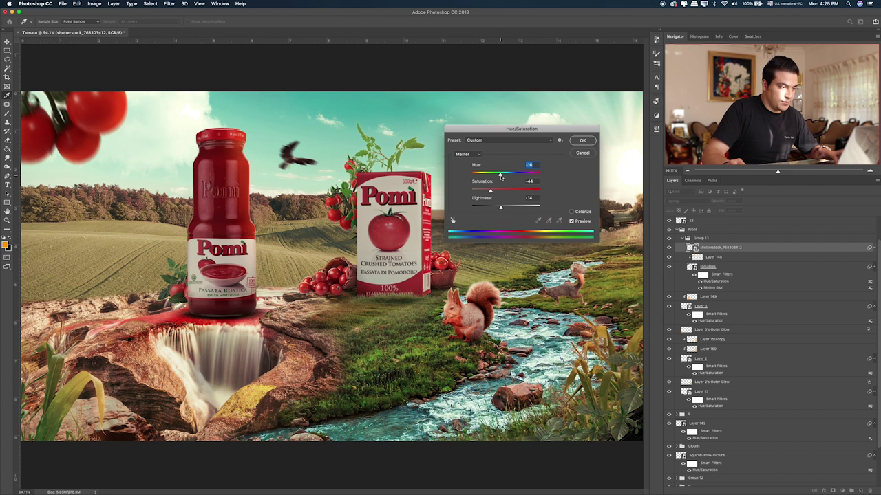
pyautogui.press('Return')
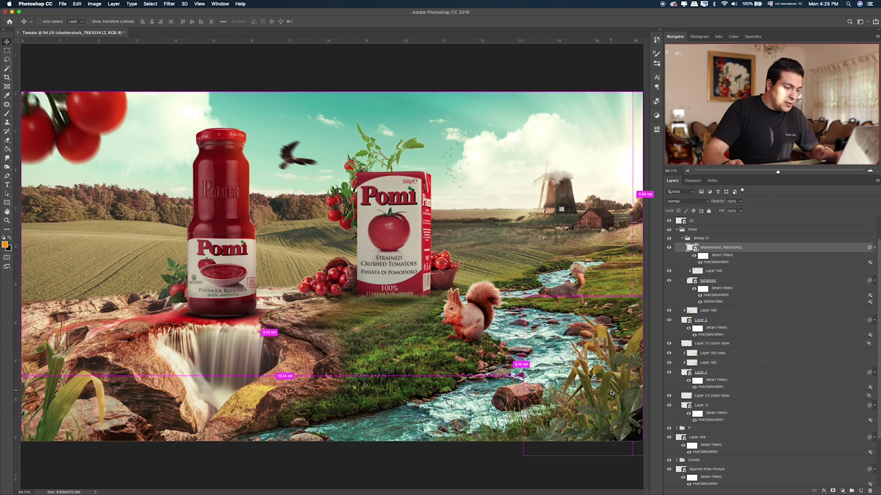
pyautogui.press('super+Tab')
# Step: Place shutterstock_647784601 and enlarge it past the canvas so leaves frame the top corners
pyautogui.click(588, 234)
pyautogui.moveTo(586, 240); pyautogui.dragTo(198, 157)
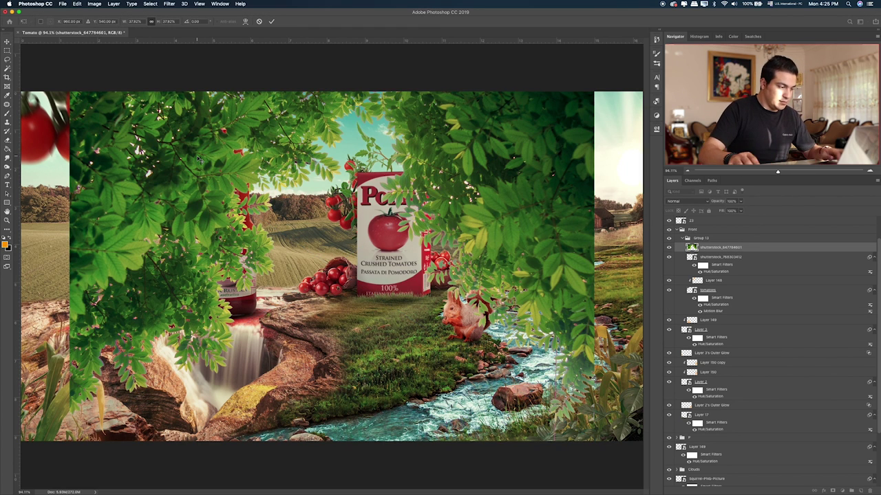
pyautogui.hotkey('ctrl', 'z')
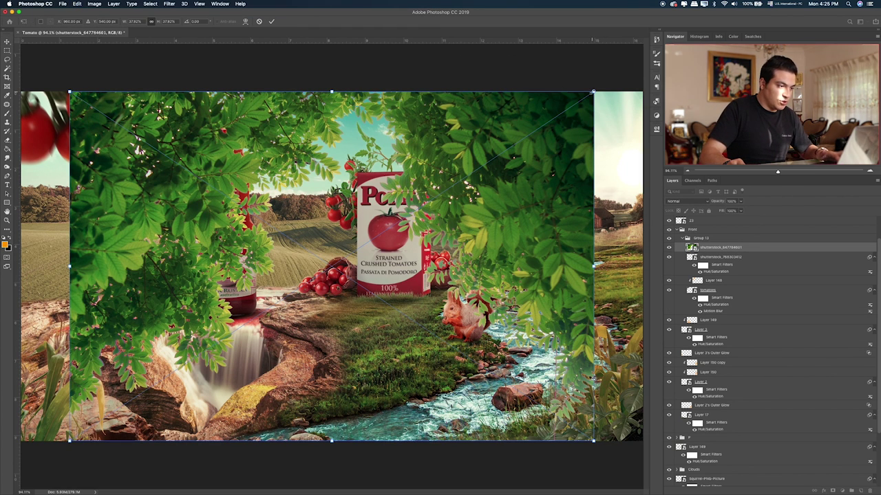
pyautogui.moveTo(593, 91); pyautogui.dragTo(824, 29)
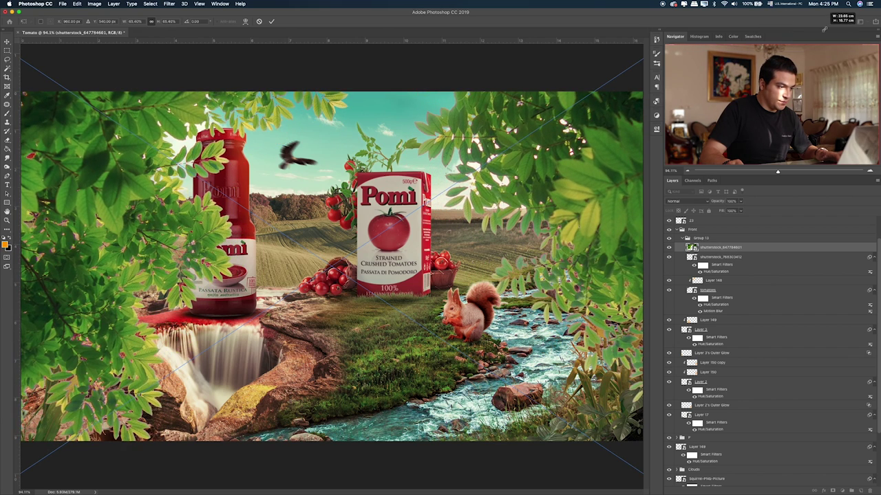
pyautogui.hotkey('ctrl', '-')
pyautogui.hotkey('ctrl', '-')
pyautogui.hotkey('ctrl', '-')
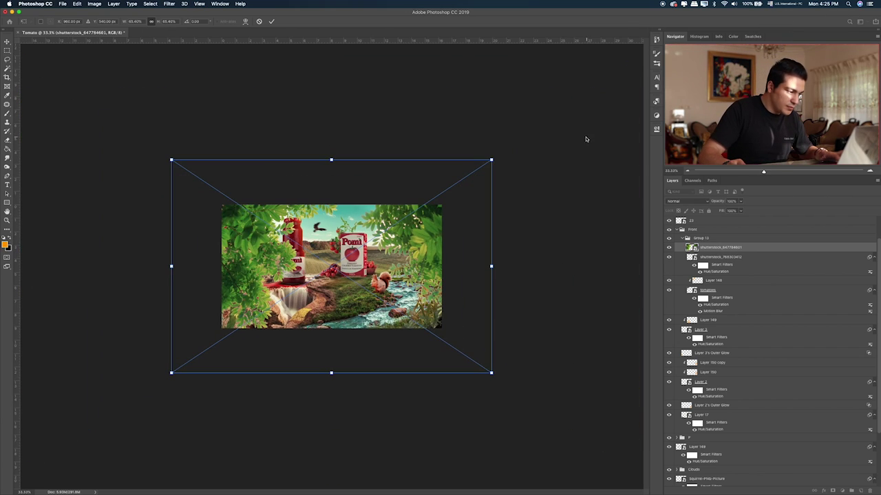
pyautogui.moveTo(493, 161)
pyautogui.mouseDown()
pyautogui.moveTo(589, 102)
pyautogui.moveTo(509, 148)
pyautogui.mouseUp()
pyautogui.moveTo(331, 150); pyautogui.dragTo(329, 186)
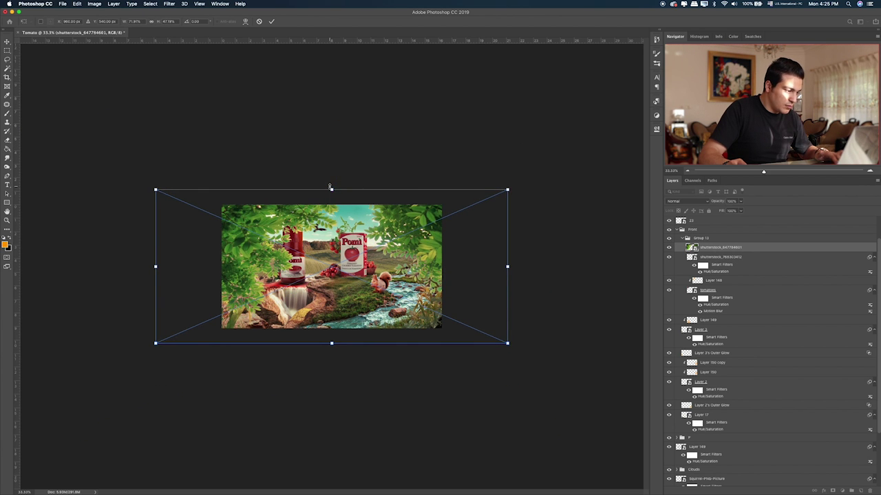
pyautogui.press('Escape')
pyautogui.moveTo(381, 214); pyautogui.dragTo(383, 167)
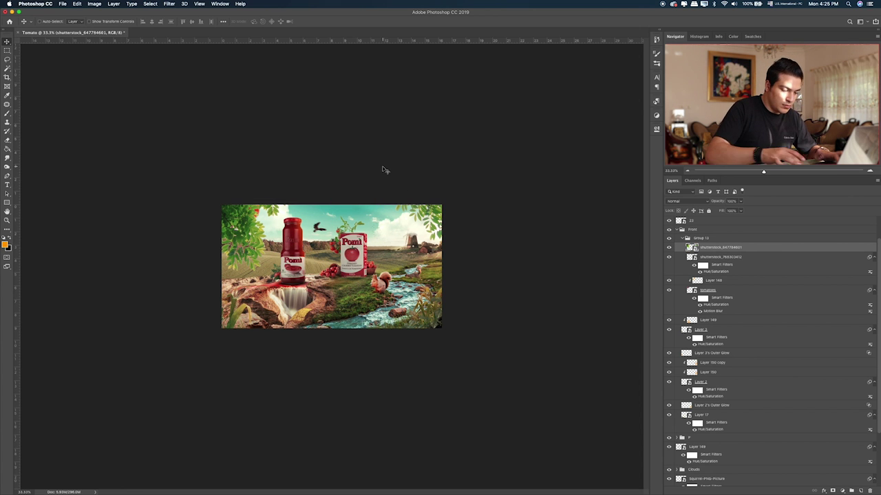
pyautogui.press('super+0')
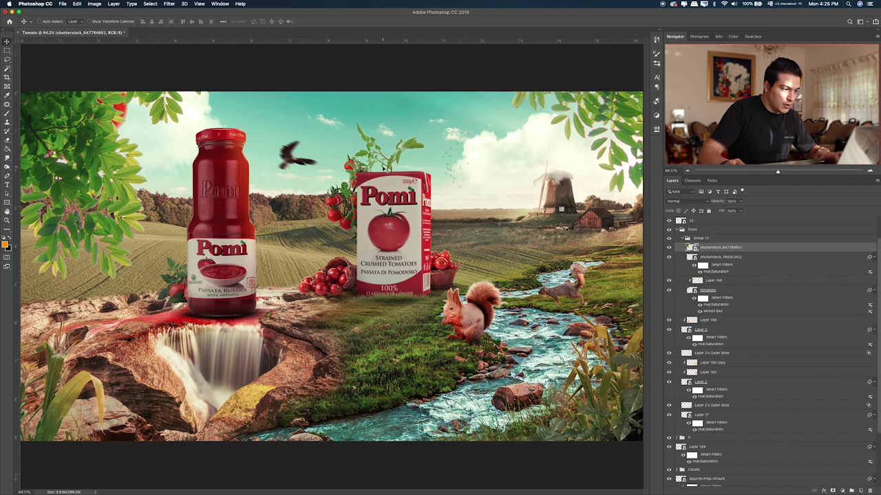
# Step: Move the leaf layer below Layer 17 and apply Hue/Saturation with Saturation -23, Lightness -10
pyautogui.moveTo(761, 248); pyautogui.dragTo(769, 427)
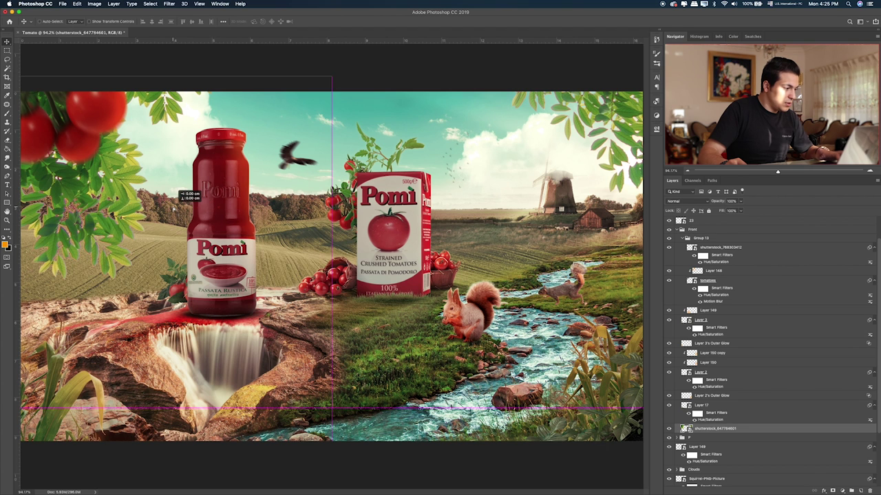
pyautogui.moveTo(179, 214); pyautogui.dragTo(179, 214)
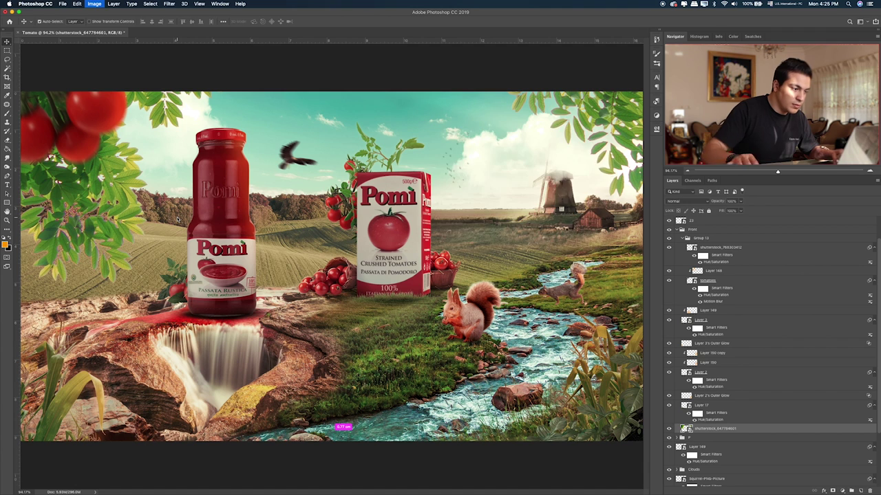
pyautogui.hotkey('ctrl', 'u')
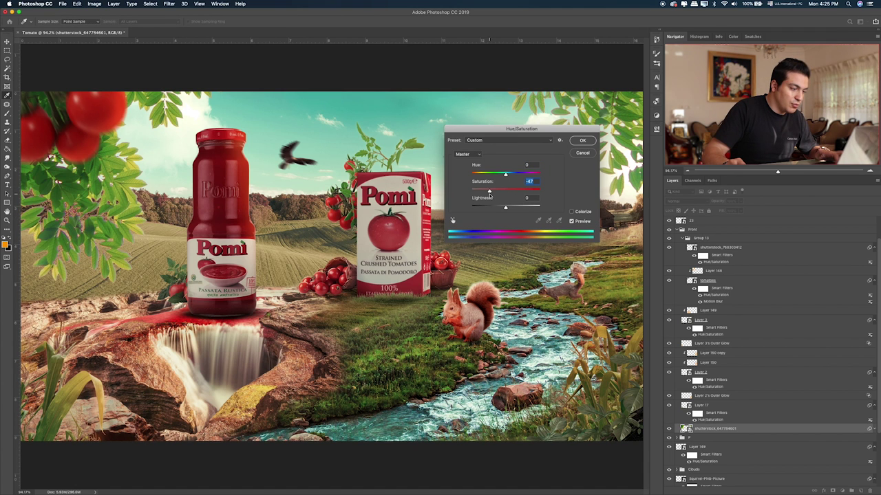
pyautogui.moveTo(489, 196); pyautogui.dragTo(494, 196)
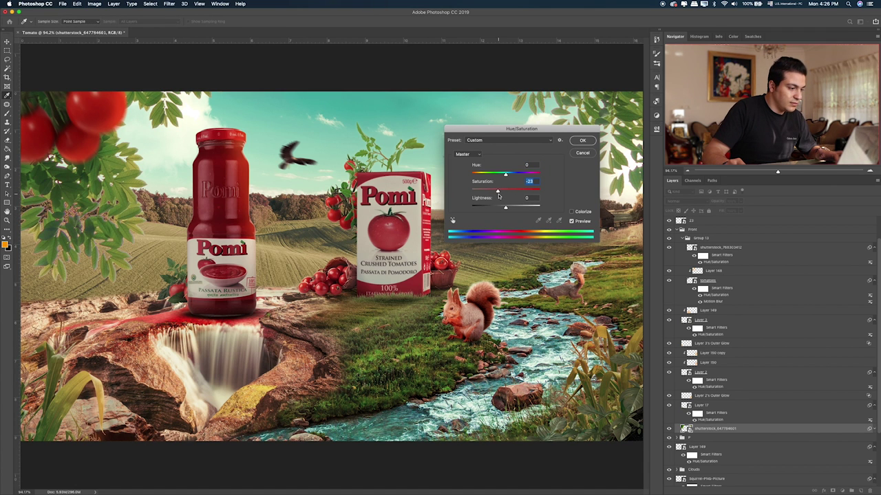
pyautogui.moveTo(504, 210); pyautogui.dragTo(505, 209)
pyautogui.press('Return')
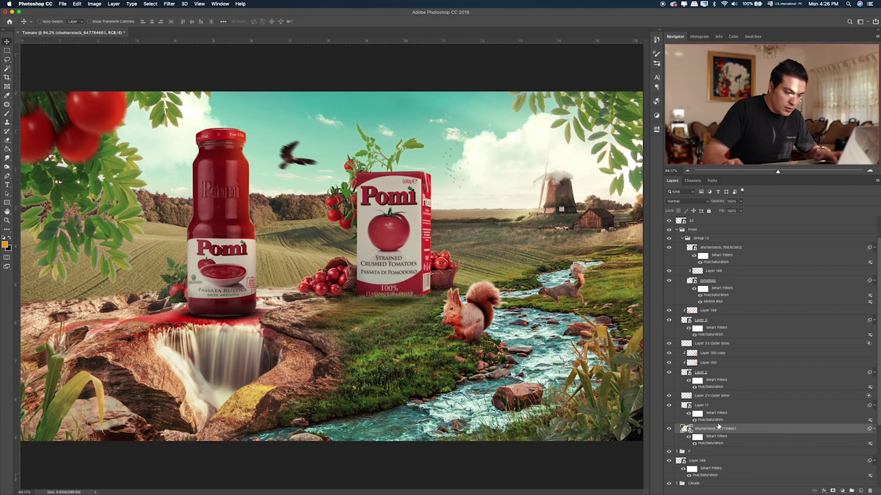
# Step: On a new layer, paint a soft orange glow near the windmill
pyautogui.click(859, 490)
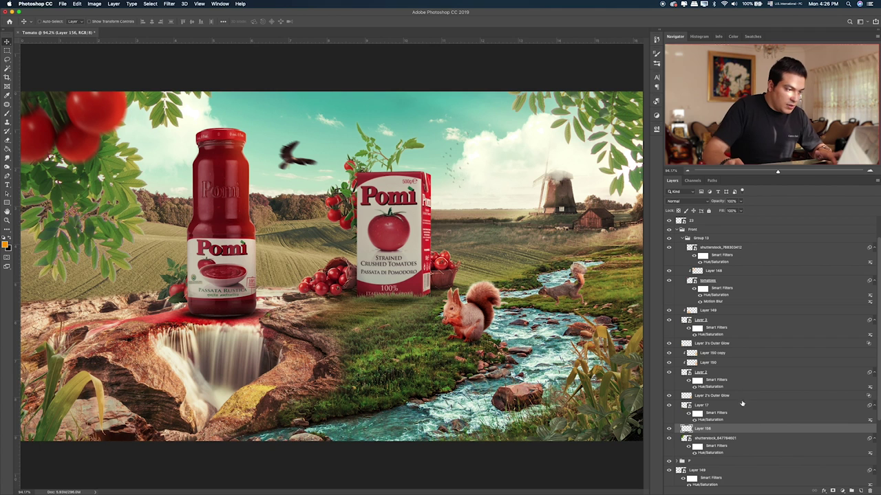
pyautogui.press('b')
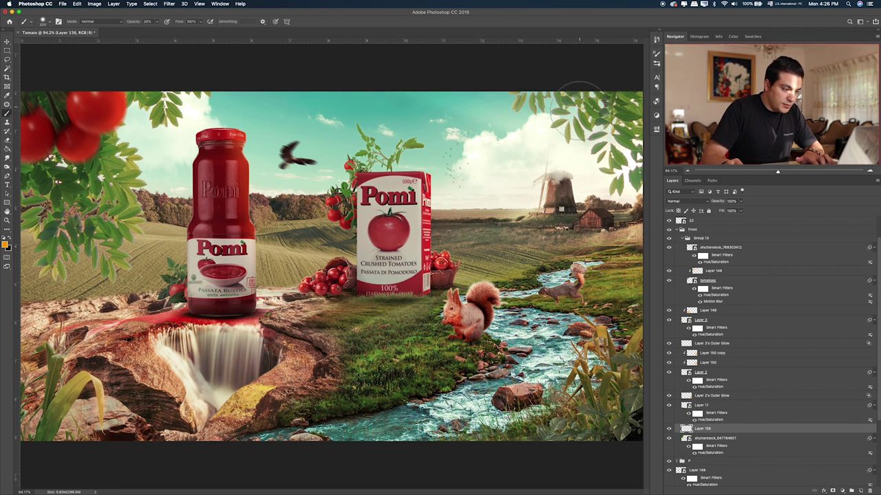
pyautogui.click(474, 183)
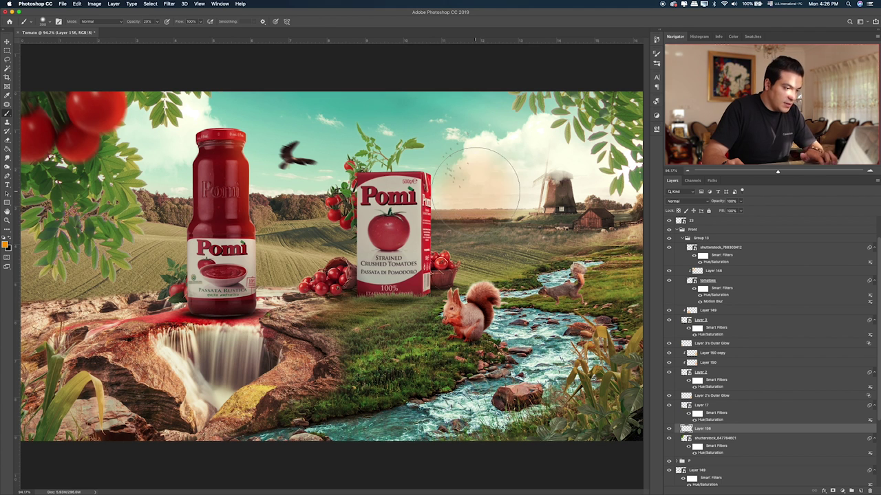
pyautogui.click(478, 180)
pyautogui.click(482, 179)
pyautogui.click(481, 179)
# Step: Stretch the orange glow wider to the right and set its blend mode to Screen
pyautogui.hotkey('ctrl', 't')
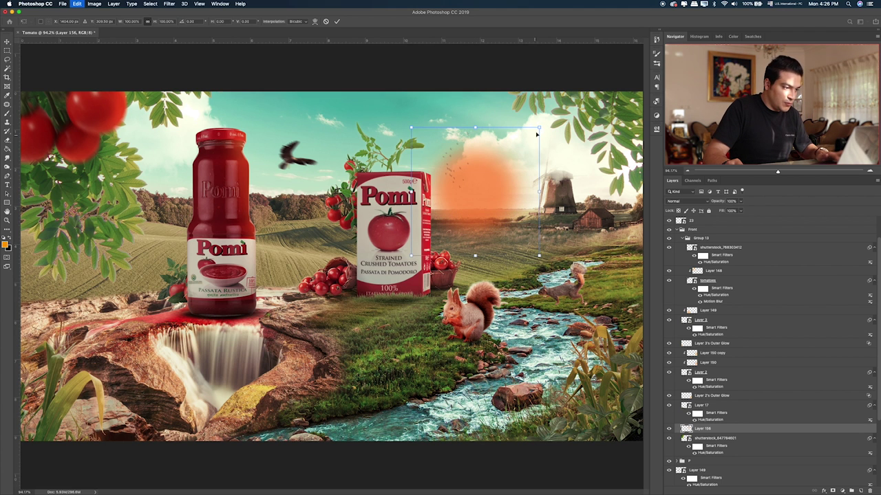
pyautogui.moveTo(539, 128); pyautogui.dragTo(654, 145)
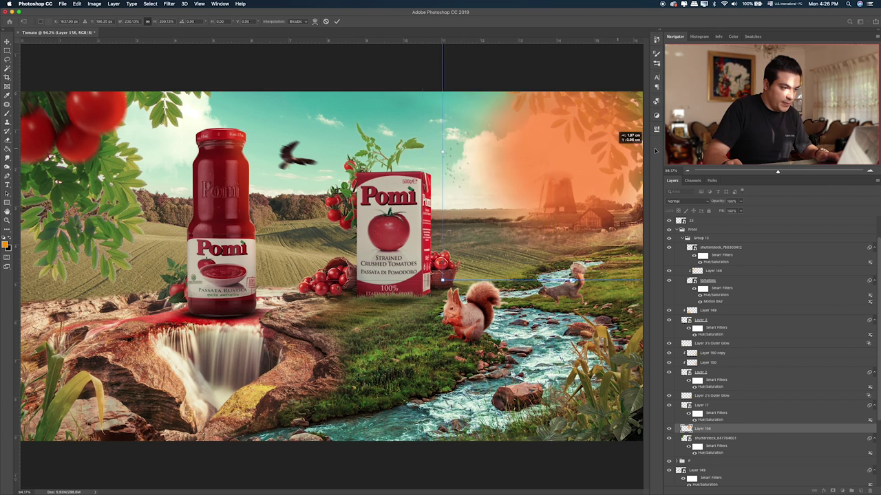
pyautogui.press('Return')
pyautogui.hotkey('alt', 'shift', 'k')
pyautogui.hotkey('shift', '=')
pyautogui.hotkey('shift', '=')
pyautogui.hotkey('shift', '=')
pyautogui.hotkey('shift', '=')
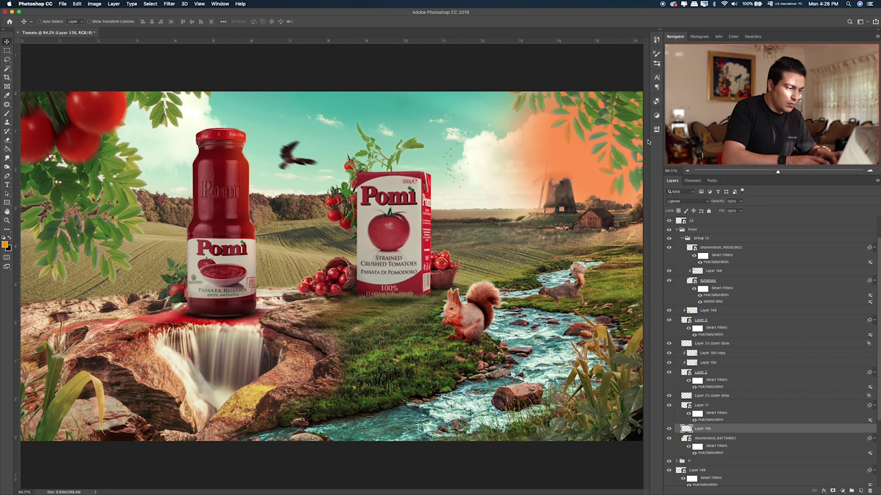
pyautogui.hotkey('shift', '=')
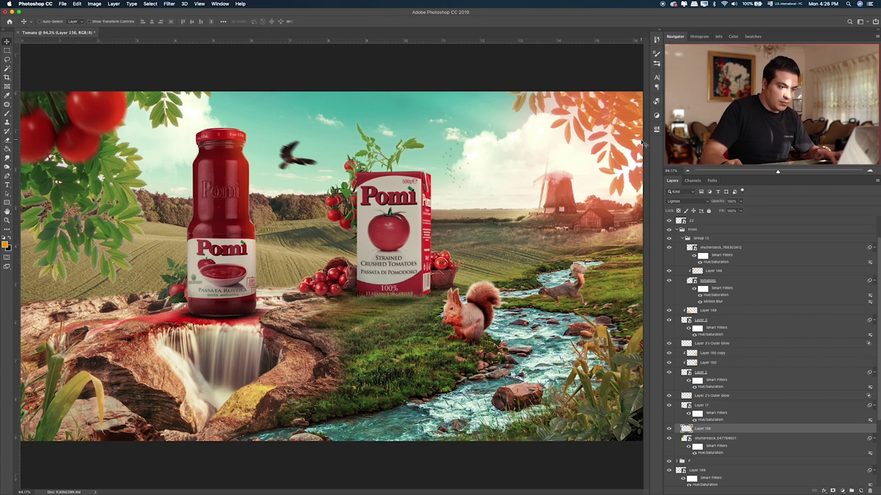
pyautogui.hotkey('shift', '=')
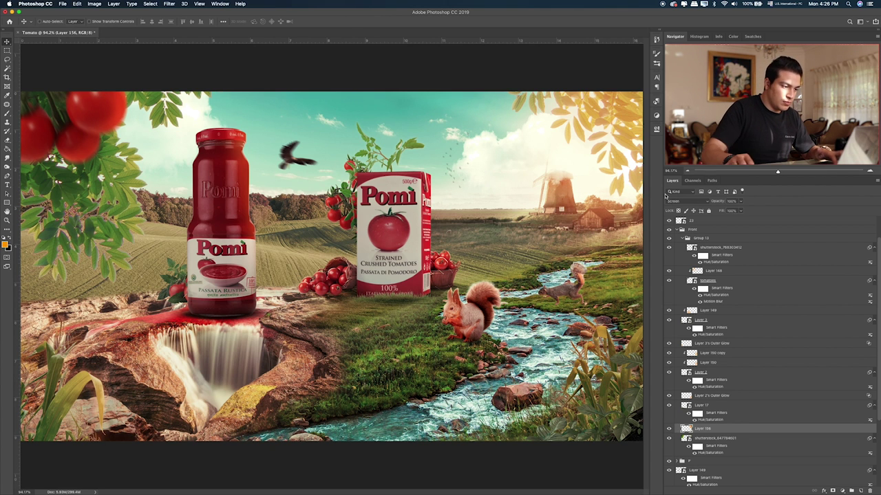
# Step: Enlarge the glow, shift it toward the lower right, and lower its opacity to about 50%
pyautogui.hotkey('ctrl', 't')
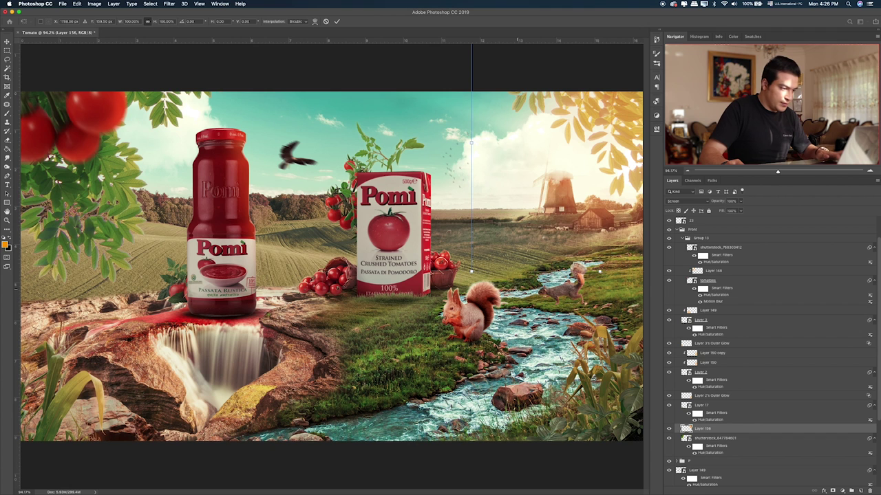
pyautogui.moveTo(472, 272); pyautogui.dragTo(377, 366)
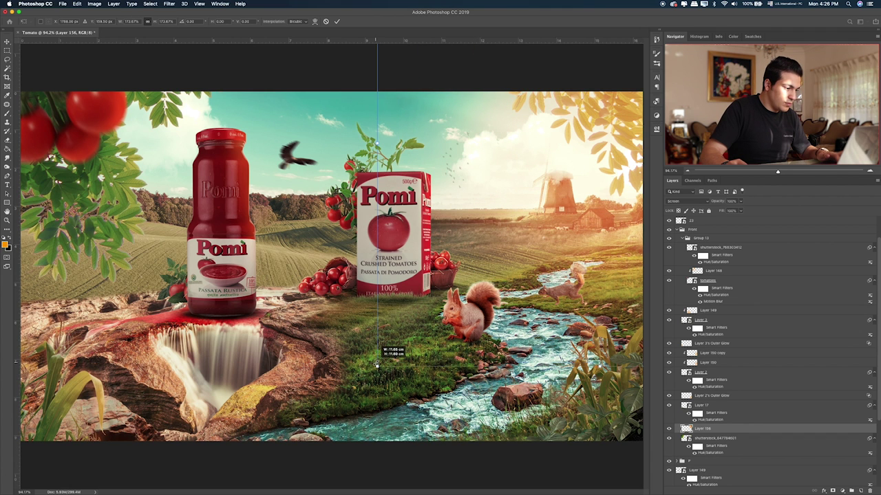
pyautogui.moveTo(591, 228); pyautogui.dragTo(582, 265)
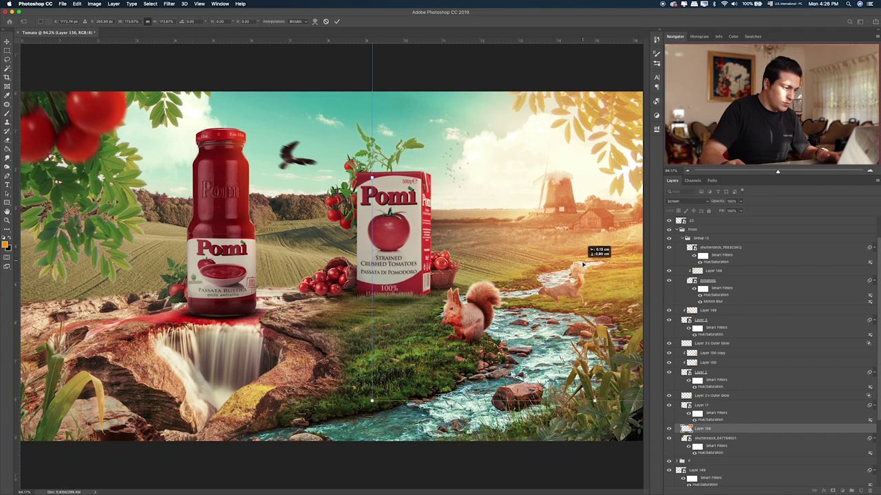
pyautogui.press('Return')
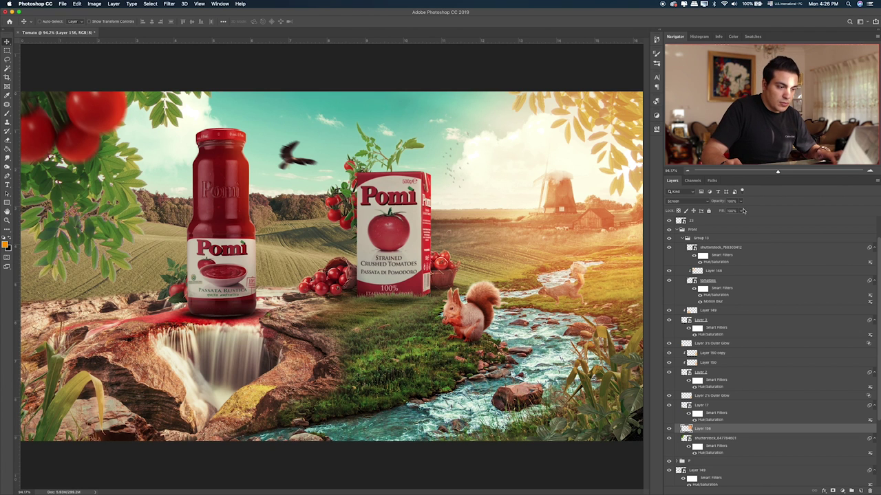
pyautogui.moveTo(728, 211); pyautogui.dragTo(727, 211)
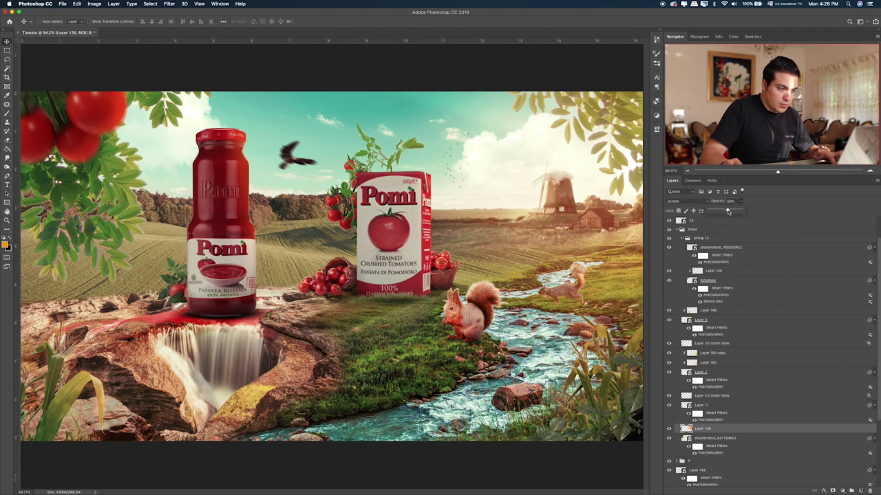
pyautogui.click(699, 212)
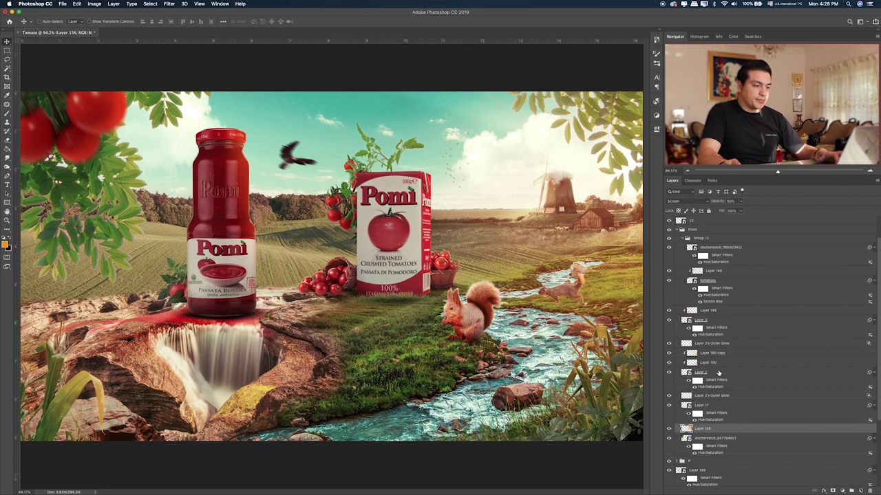
# Step: Expand the Clouds group and select the Sun_with_Cloud layer
pyautogui.scroll(-5, 695, 396)
pyautogui.click(680, 412)
pyautogui.scroll(-2, 721, 417)
pyautogui.click(669, 405)
pyautogui.click(669, 405)
pyautogui.click(709, 405)
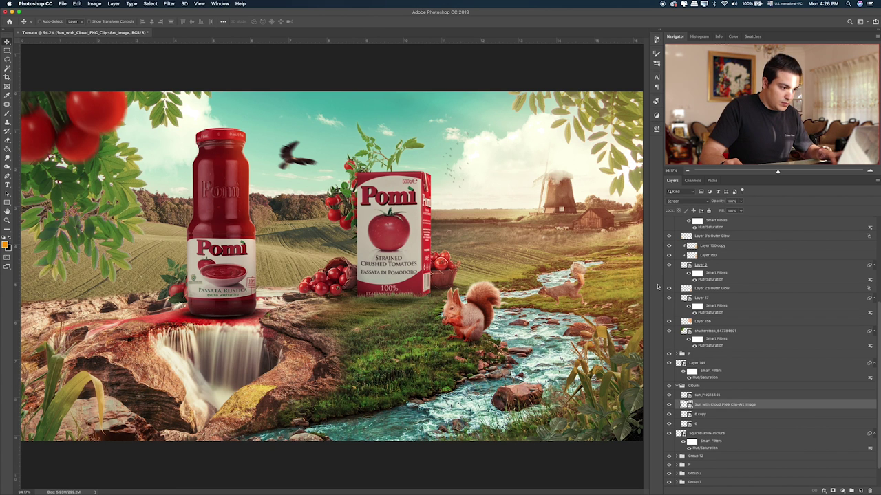
# Step: Try several positions for the sun-and-cloud glow, settling it near the windmill
pyautogui.moveTo(568, 206)
pyautogui.mouseDown()
pyautogui.moveTo(559, 209)
pyautogui.moveTo(550, 185)
pyautogui.moveTo(546, 200)
pyautogui.mouseUp()
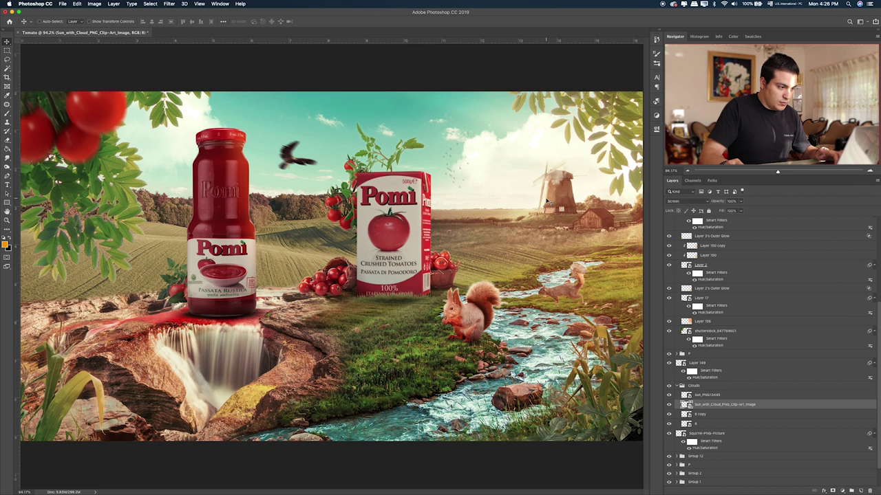
pyautogui.moveTo(480, 198)
pyautogui.mouseDown()
pyautogui.moveTo(197, 193)
pyautogui.moveTo(115, 178)
pyautogui.moveTo(340, 177)
pyautogui.moveTo(387, 201)
pyautogui.mouseUp()
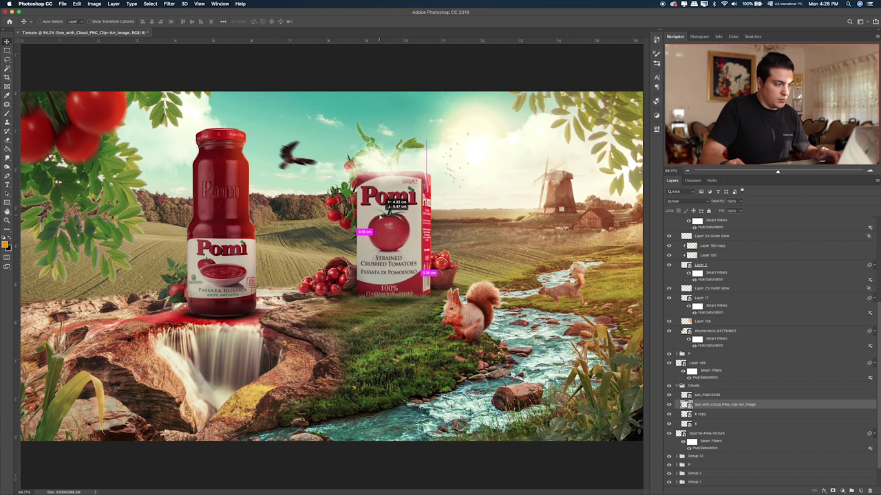
pyautogui.moveTo(388, 201); pyautogui.dragTo(476, 197)
pyautogui.moveTo(377, 164)
pyautogui.mouseDown()
pyautogui.moveTo(324, 126)
pyautogui.moveTo(327, 174)
pyautogui.mouseUp()
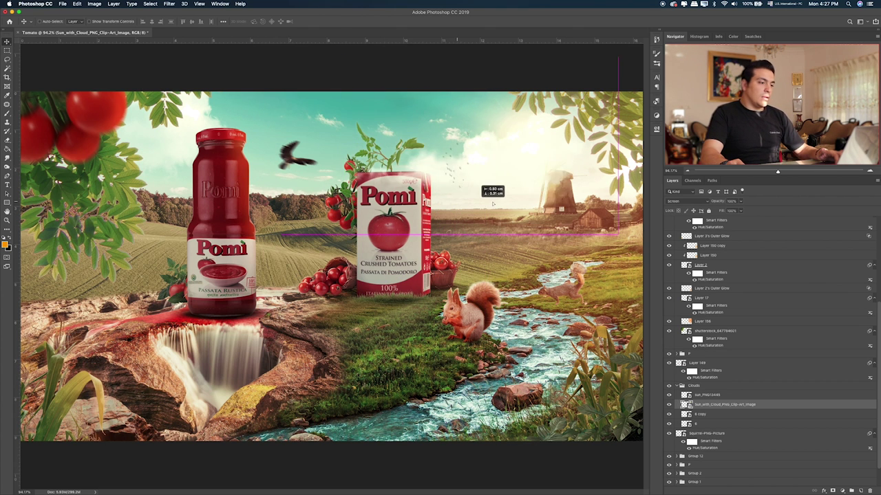
pyautogui.moveTo(314, 178)
pyautogui.mouseDown()
pyautogui.moveTo(531, 166)
pyautogui.moveTo(399, 124)
pyautogui.mouseUp()
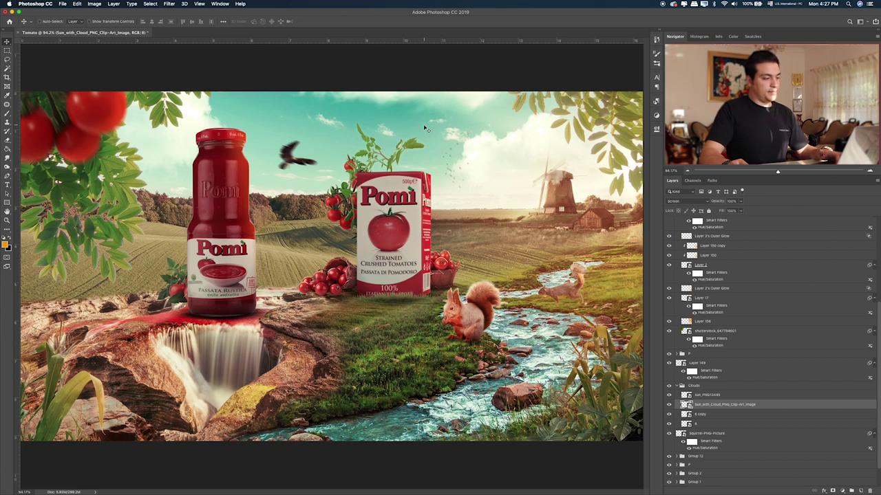
pyautogui.click(677, 385)
pyautogui.scroll(5, 696, 283)
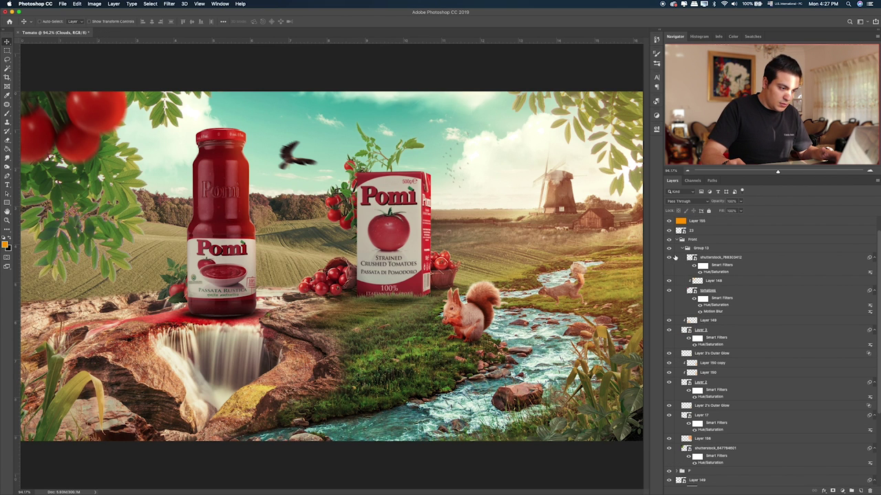
pyautogui.press('super+Tab')
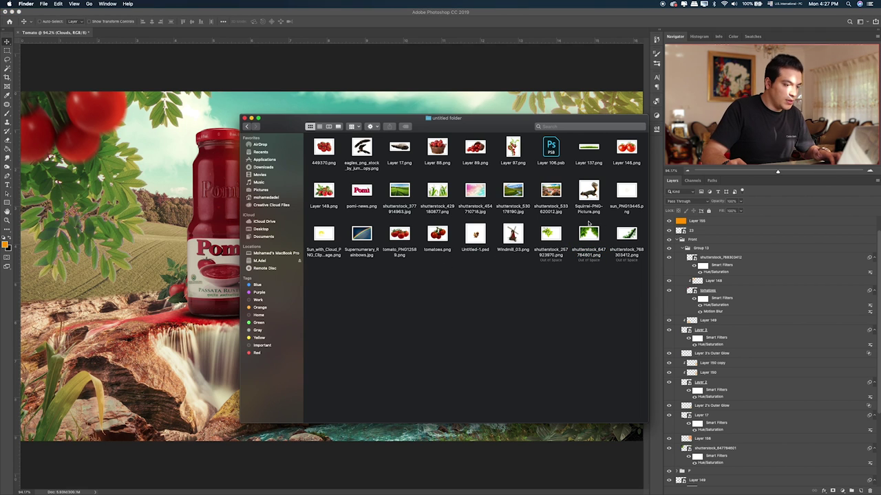
pyautogui.click(323, 191)
pyautogui.click(361, 190)
pyautogui.press('space')
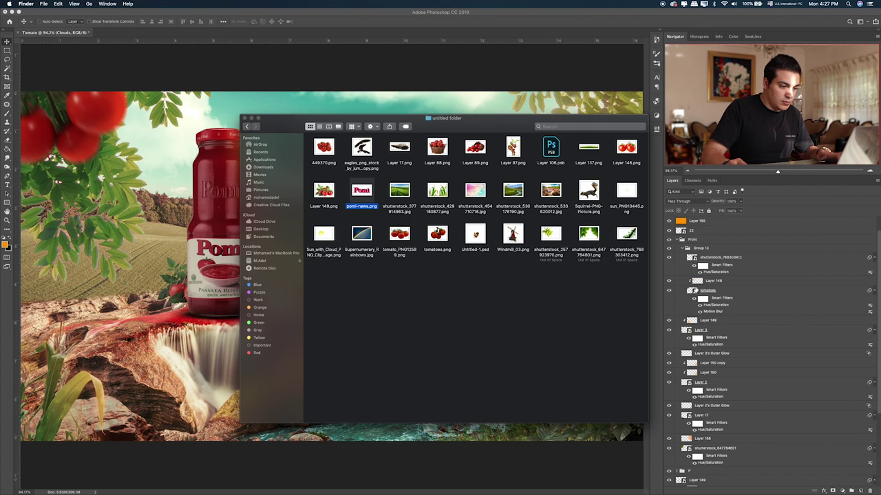
pyautogui.press('super+Tab')
pyautogui.click(712, 281)
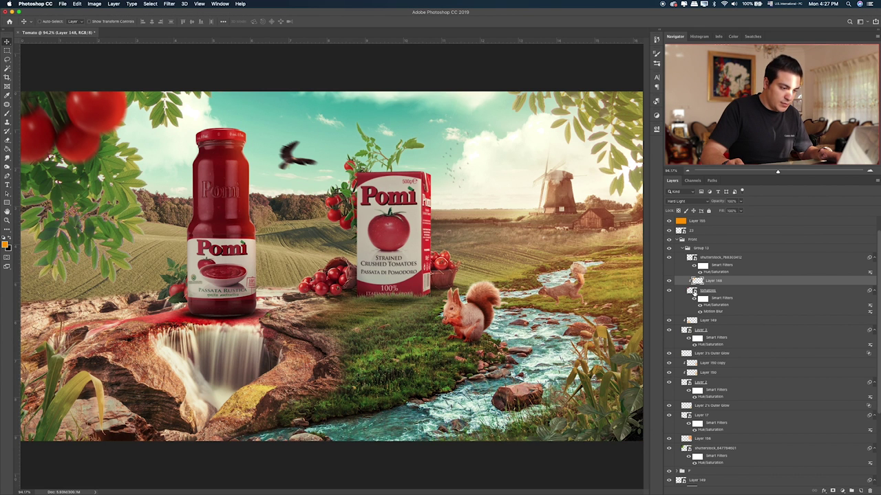
# Step: Duplicate the tomatoes and Layer 148 and move the copy to the right
pyautogui.scroll(-1, 715, 318)
pyautogui.click(671, 282)
pyautogui.click(672, 282)
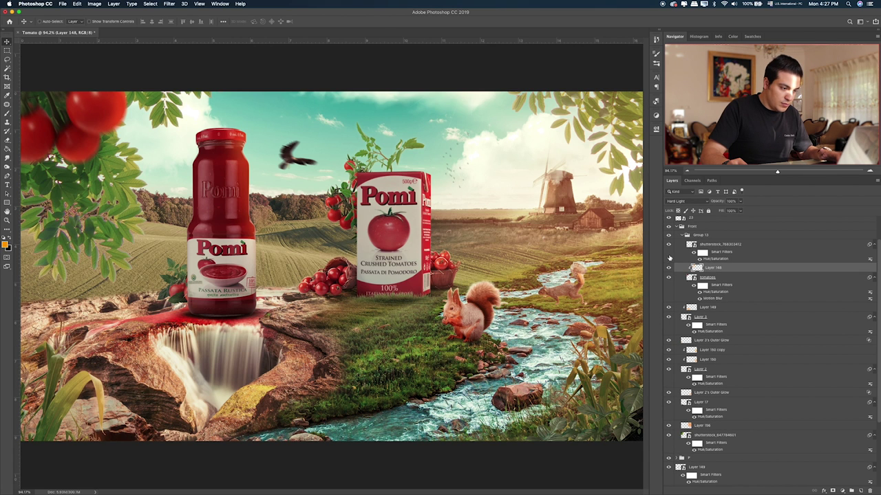
pyautogui.click(708, 278)
pyautogui.keyDown('shift'); pyautogui.click(728, 267); pyautogui.keyUp('shift')
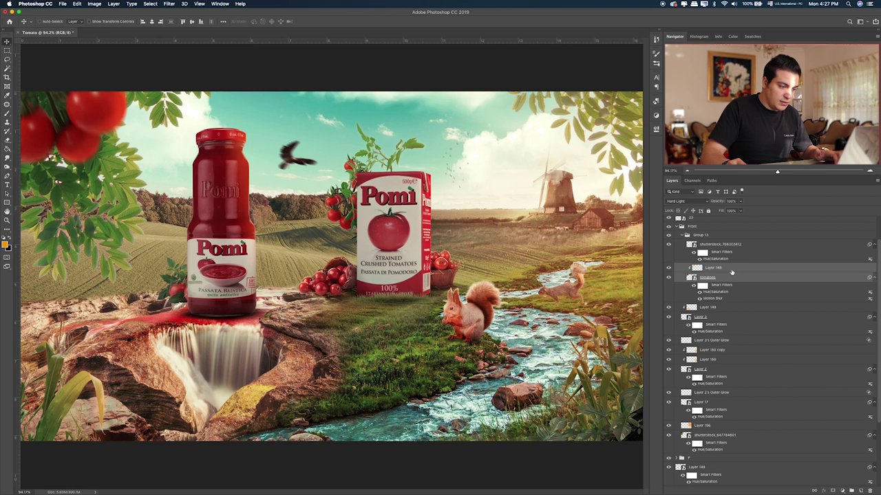
pyautogui.press('super+j')
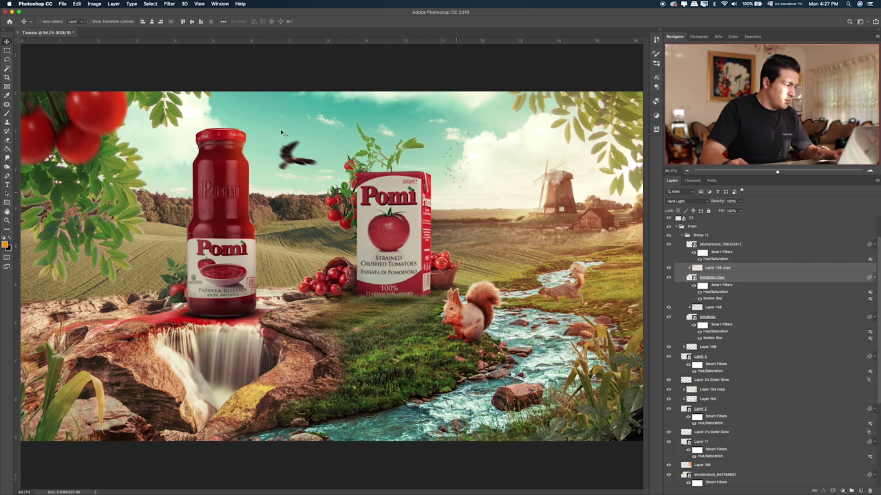
pyautogui.moveTo(177, 157); pyautogui.dragTo(588, 157)
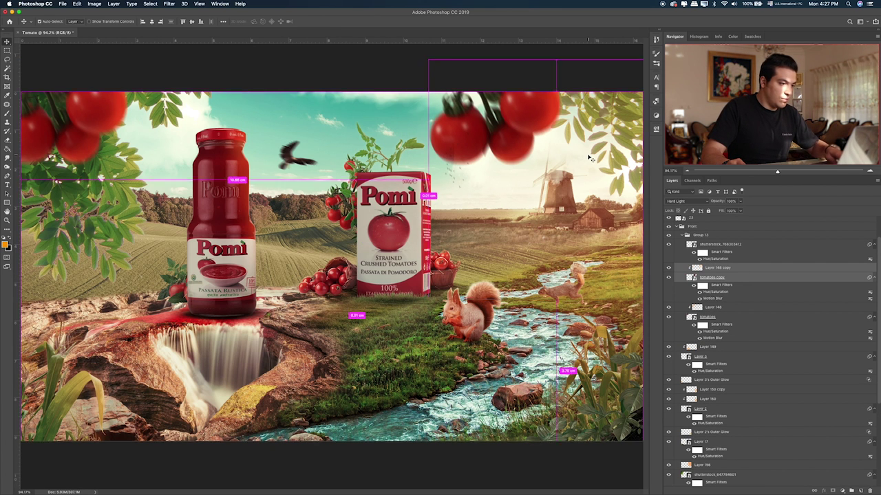
# Step: Flip the tomato copy horizontally, scale it down, and place it in the top-right leaves
pyautogui.press('super+t')
pyautogui.rightClick(506, 115)
pyautogui.click(547, 201)
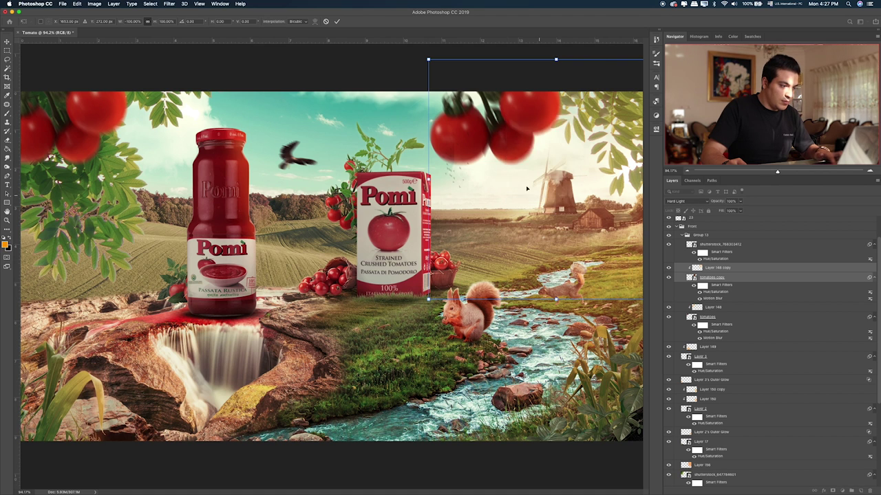
pyautogui.moveTo(428, 59); pyautogui.dragTo(575, 168)
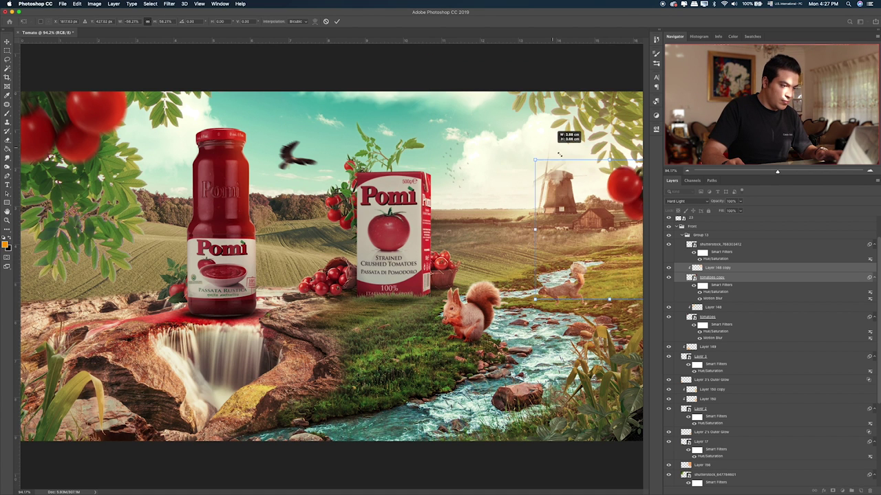
pyautogui.moveTo(586, 235)
pyautogui.mouseDown()
pyautogui.moveTo(585, 321)
pyautogui.moveTo(597, 250)
pyautogui.moveTo(590, 244)
pyautogui.mouseUp()
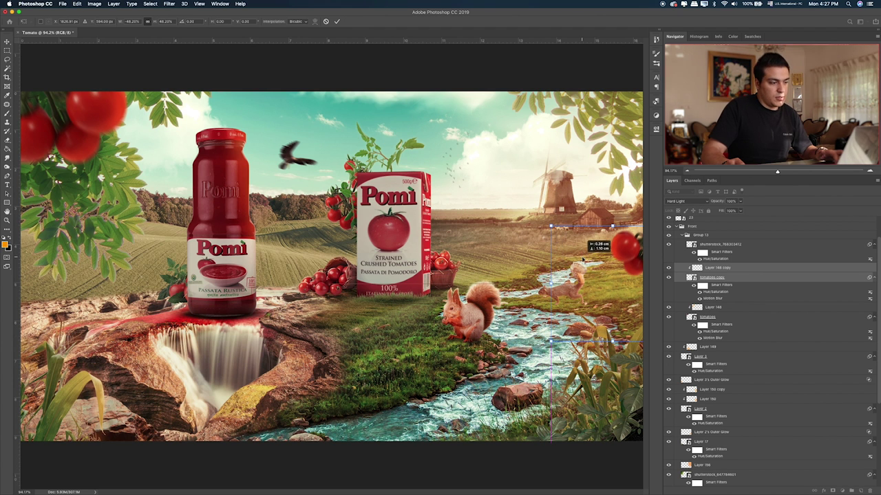
pyautogui.press('Return')
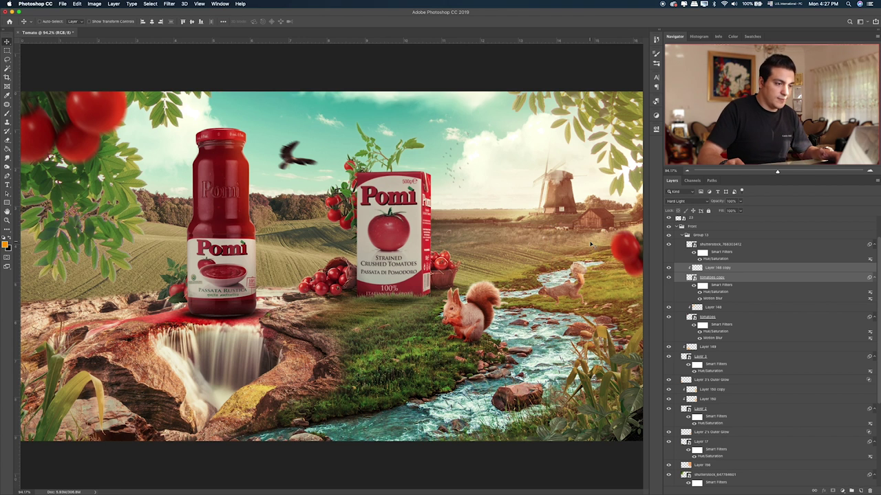
pyautogui.moveTo(635, 259); pyautogui.dragTo(635, 123)
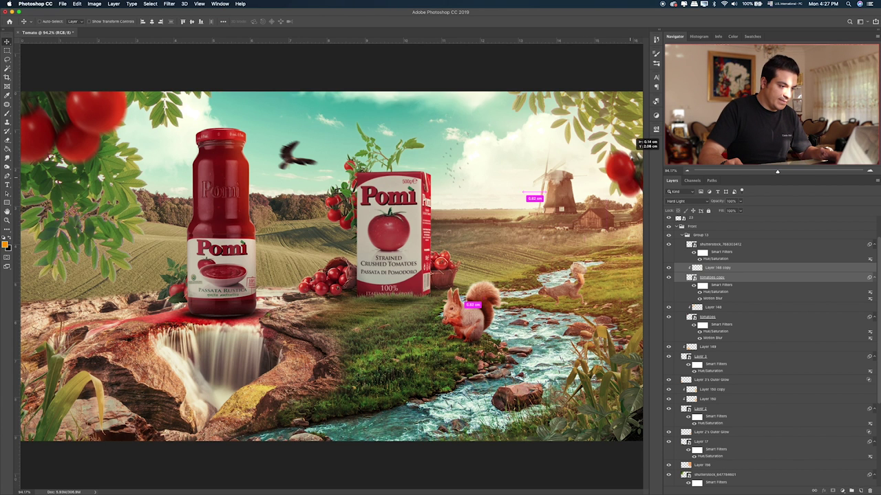
pyautogui.moveTo(634, 120); pyautogui.dragTo(635, 123)
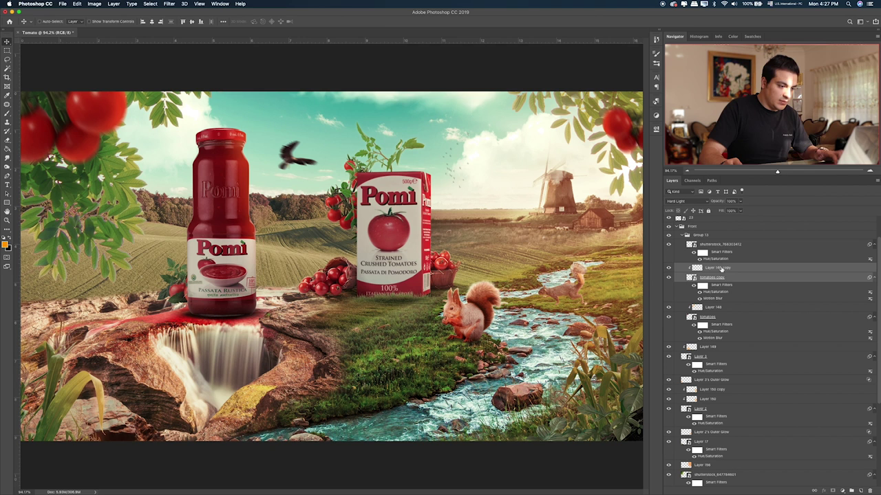
pyautogui.click(733, 269)
pyautogui.press('b')
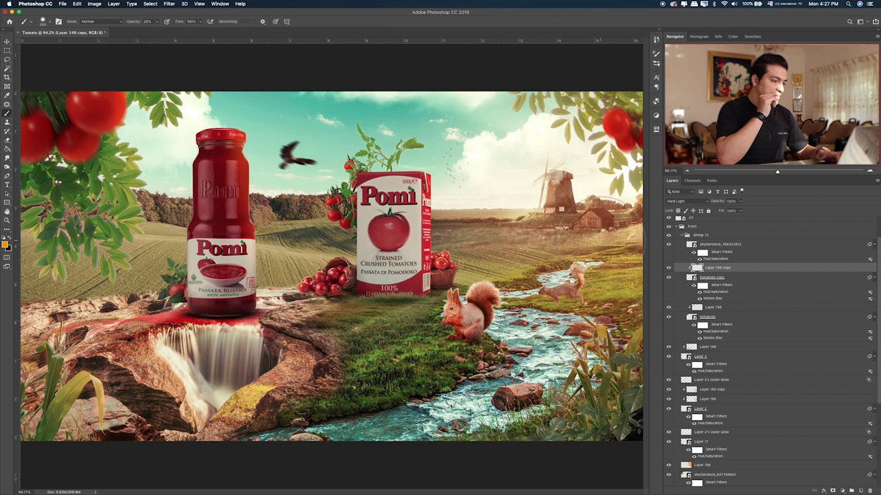
pyautogui.press('super+Tab')
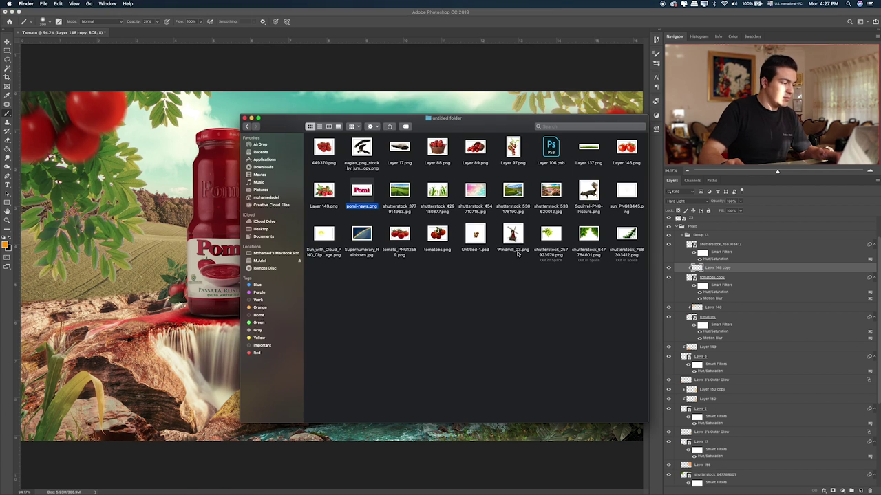
# Step: Bring tomato_PNG12589.png from the cut-outs folder into the composite
pyautogui.click(399, 235)
pyautogui.press('space')
pyautogui.press('space')
pyautogui.moveTo(400, 258); pyautogui.dragTo(165, 150)
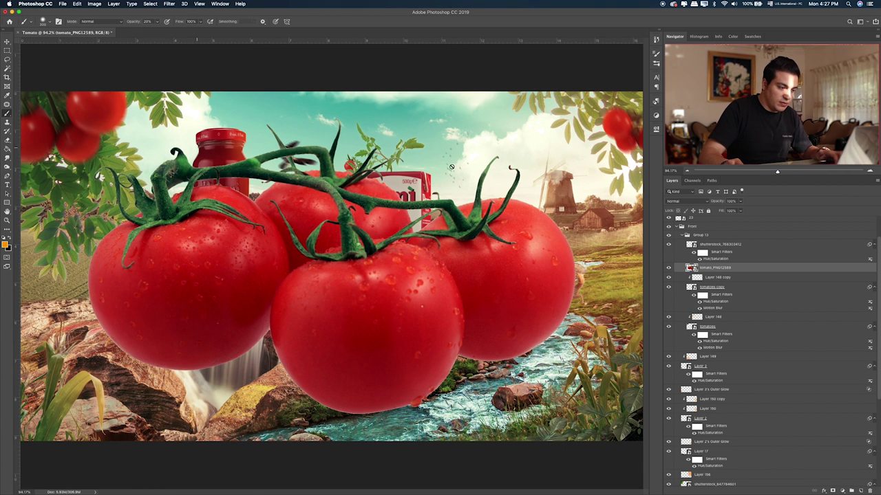
pyautogui.moveTo(718, 267); pyautogui.dragTo(721, 269)
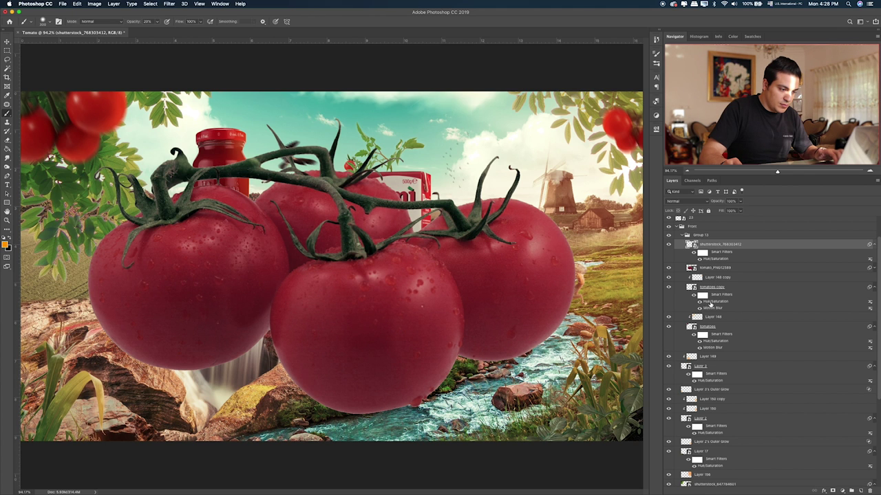
pyautogui.hotkey('alt', '[')
pyautogui.hotkey('alt', '[')
pyautogui.hotkey('alt', '[')
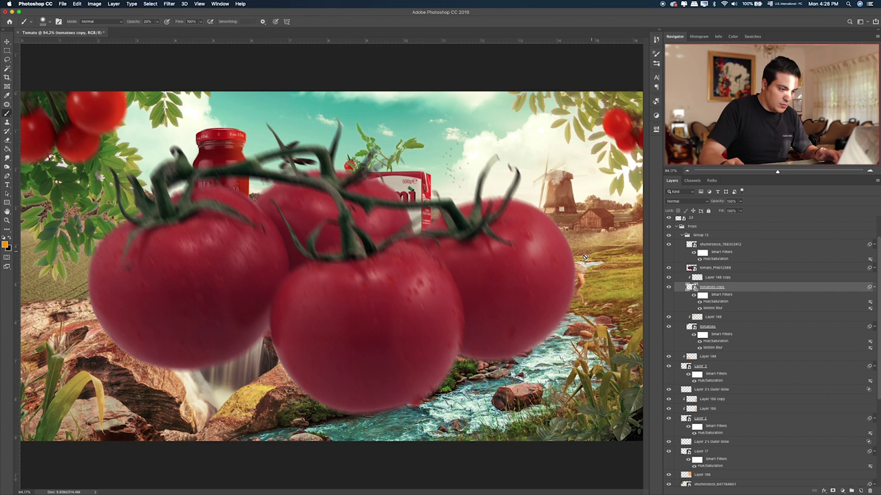
# Step: Scale the tomato_PNG12589 cluster down to a small bunch below the Pomi carton
pyautogui.click(704, 268)
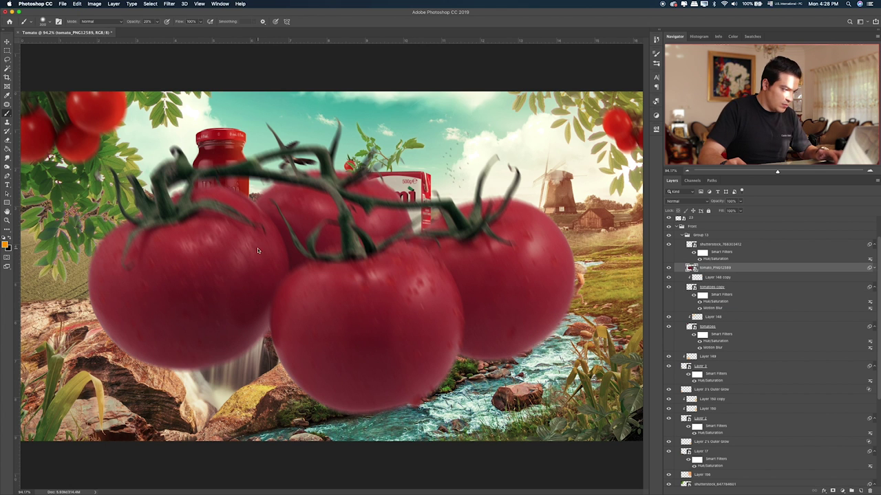
pyautogui.click(231, 270)
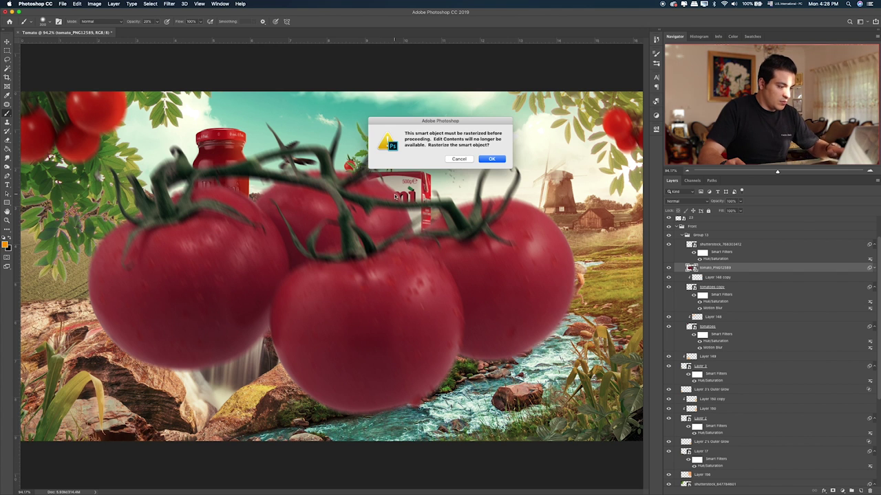
pyautogui.click(491, 159)
pyautogui.hotkey('ctrl', 't')
pyautogui.moveTo(575, 119); pyautogui.dragTo(228, 329)
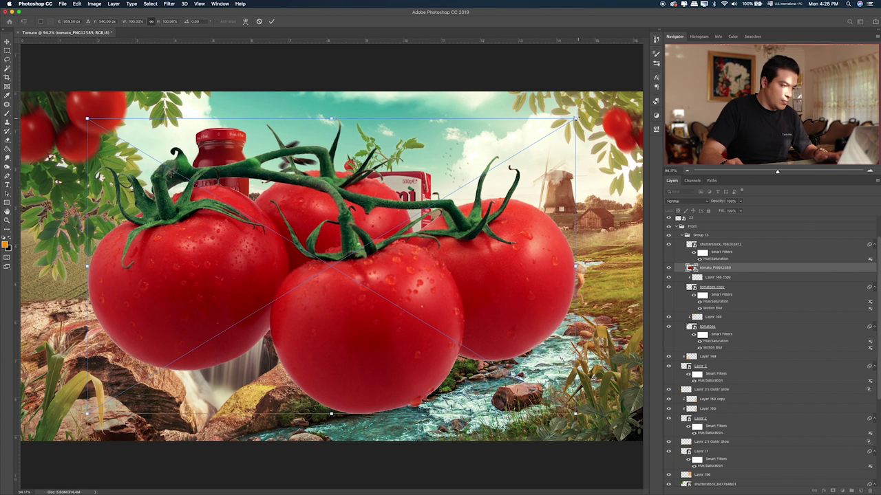
pyautogui.moveTo(215, 354)
pyautogui.mouseDown()
pyautogui.moveTo(415, 298)
pyautogui.moveTo(442, 308)
pyautogui.moveTo(413, 318)
pyautogui.mouseUp()
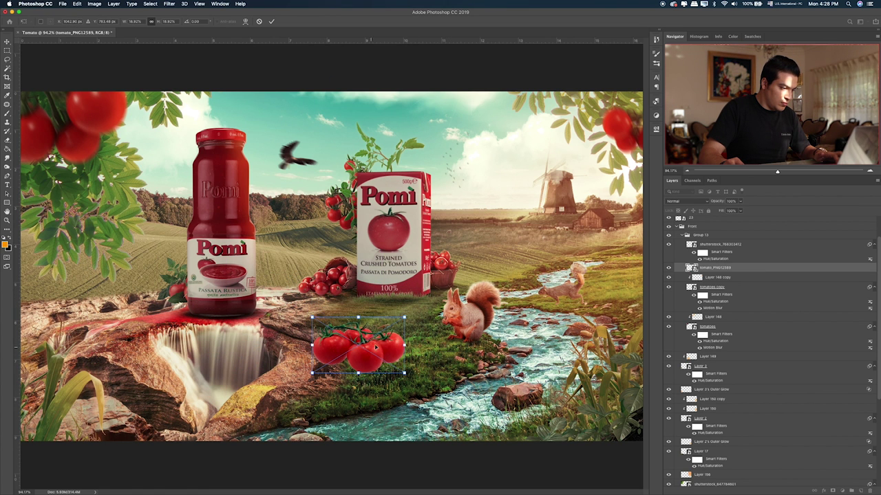
pyautogui.moveTo(376, 348); pyautogui.dragTo(387, 316)
pyautogui.press('Return')
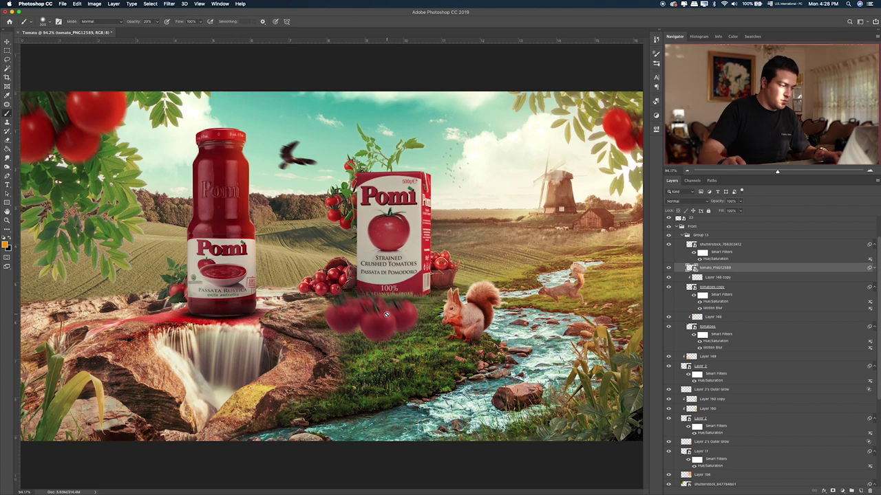
pyautogui.press('v')
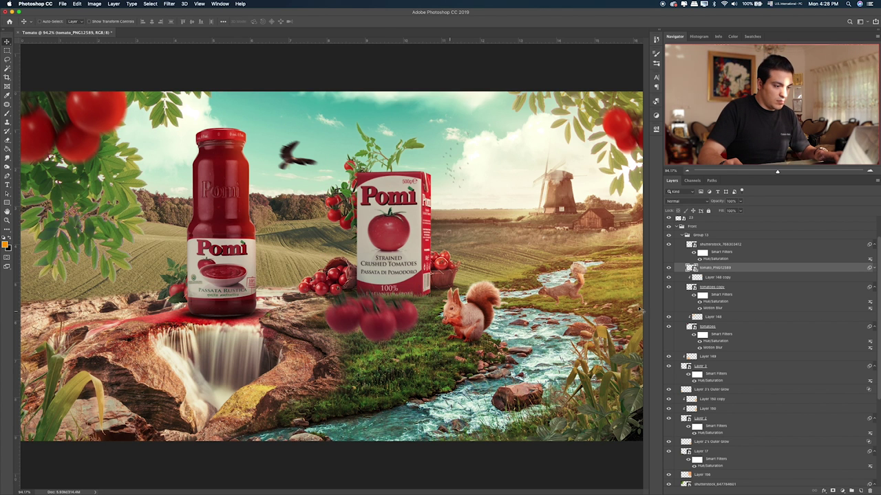
# Step: Delete the small tomato_PNG12589 cluster from the scene
pyautogui.moveTo(347, 297); pyautogui.dragTo(124, 390)
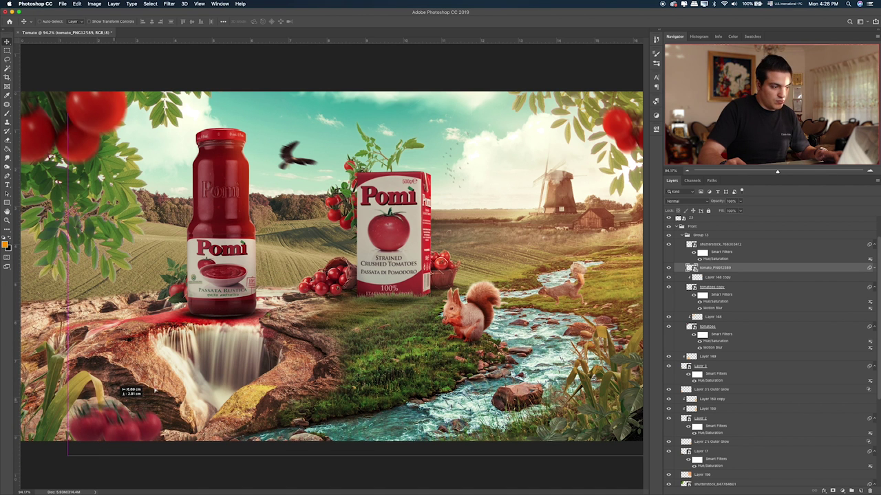
pyautogui.moveTo(124, 390); pyautogui.dragTo(619, 394)
pyautogui.press('Delete')
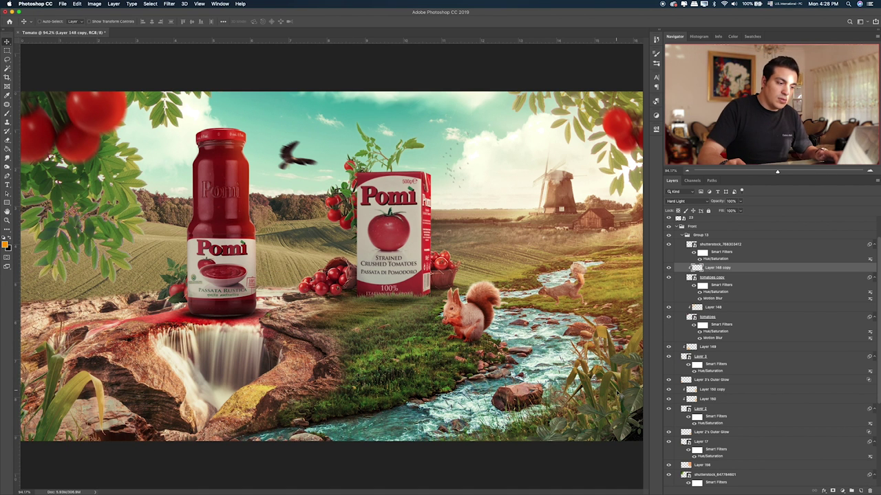
# Step: Duplicate the tomatoes copy and Layer 148 copy layers and enlarge the new copy
pyautogui.click(698, 246)
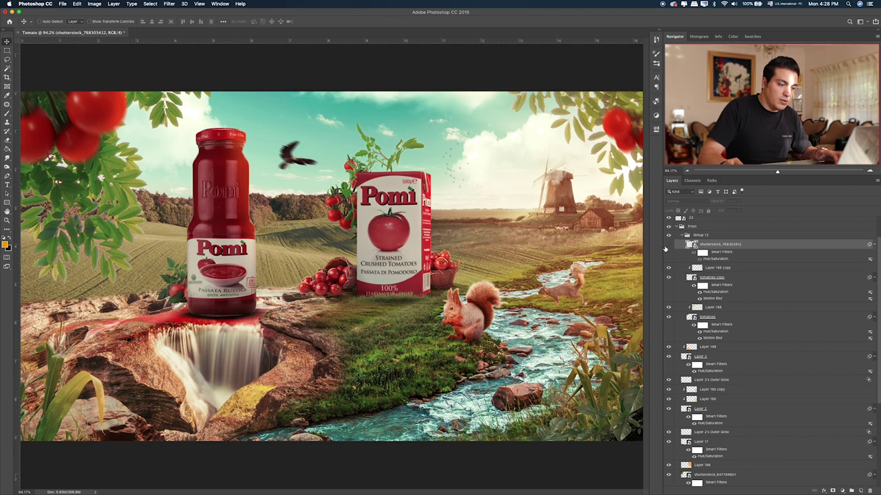
pyautogui.click(712, 277)
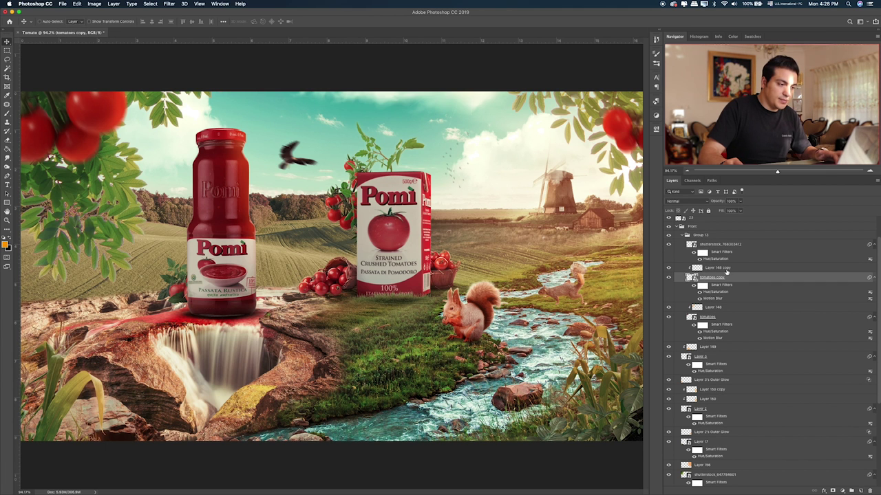
pyautogui.keyDown('shift'); pyautogui.click(715, 268); pyautogui.keyUp('shift')
pyautogui.moveTo(507, 316); pyautogui.dragTo(511, 320)
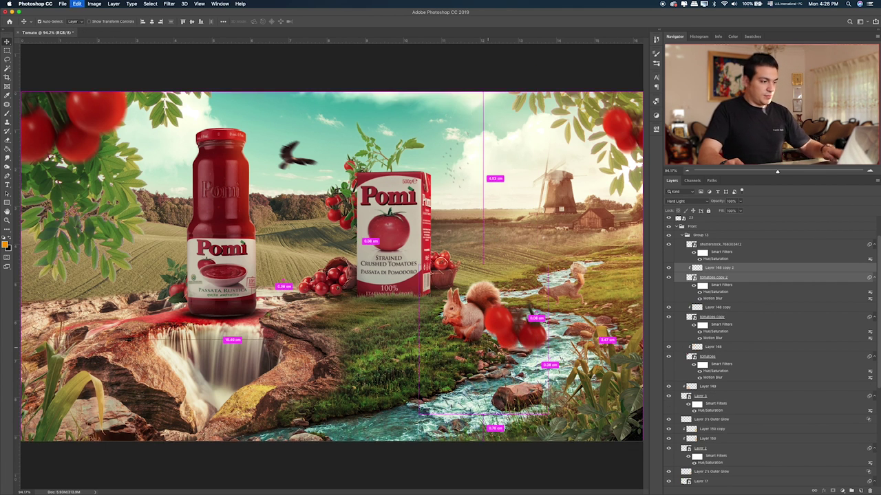
pyautogui.hotkey('ctrl', 't')
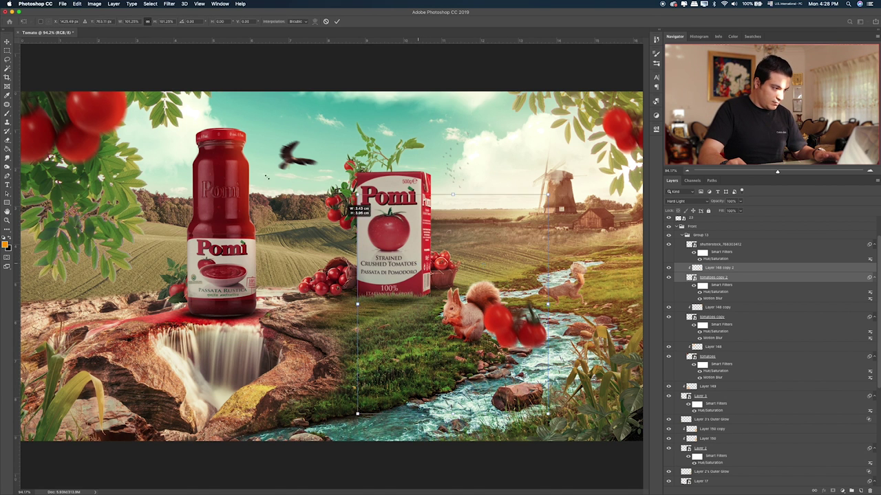
pyautogui.moveTo(418, 264); pyautogui.dragTo(290, 114)
pyautogui.press('Return')
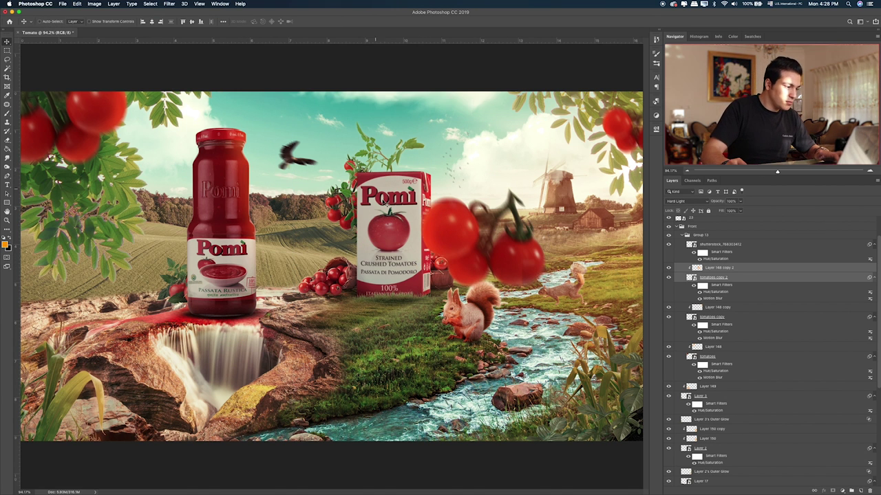
# Step: Move the enlarged tomato copy to the lower left and flip it
pyautogui.moveTo(466, 230); pyautogui.dragTo(69, 359)
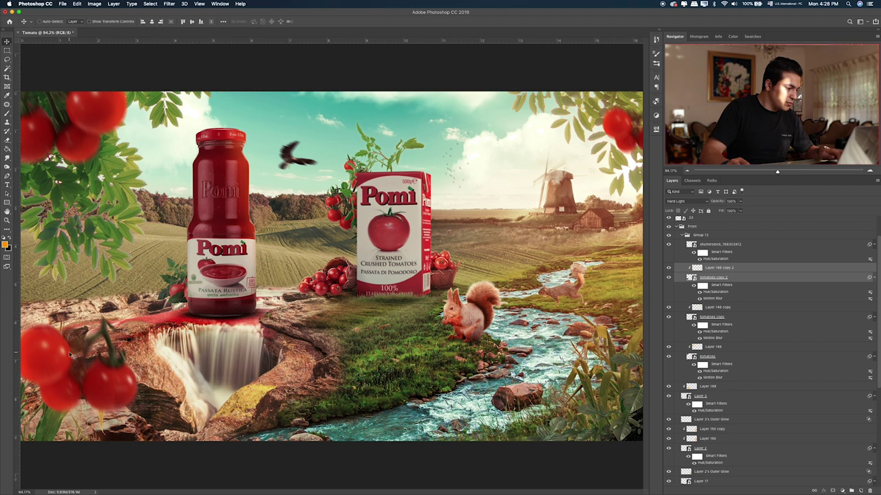
pyautogui.rightClick(80, 341)
pyautogui.press('Escape')
pyautogui.hotkey('ctrl', 't')
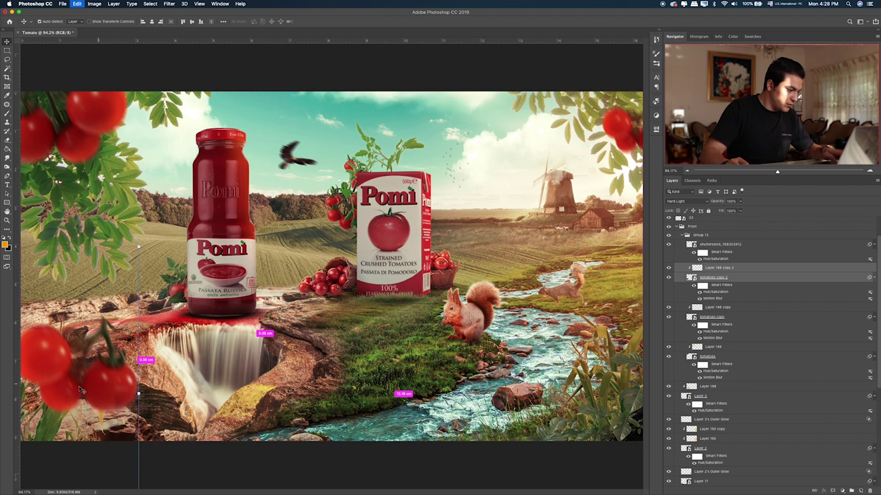
pyautogui.rightClick(86, 374)
pyautogui.click(106, 457)
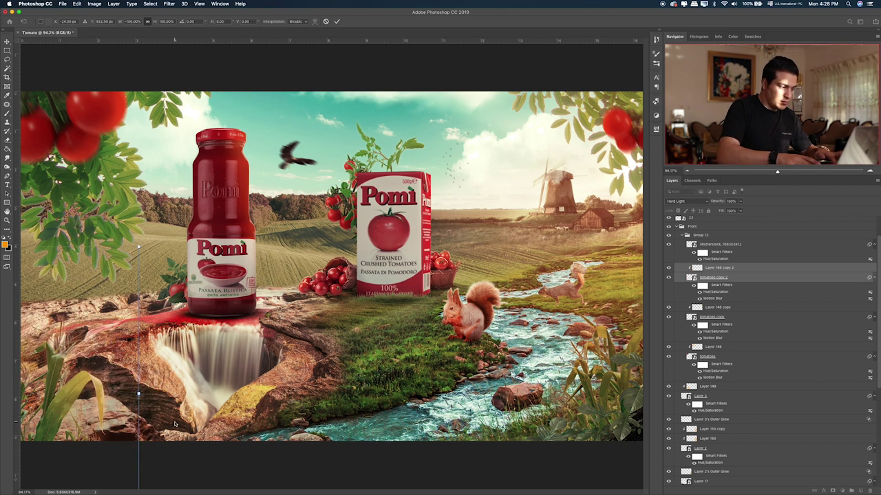
pyautogui.press('Return')
# Step: Tilt the tomato copy about −54° against the left canvas edge
pyautogui.moveTo(235, 378); pyautogui.dragTo(186, 464)
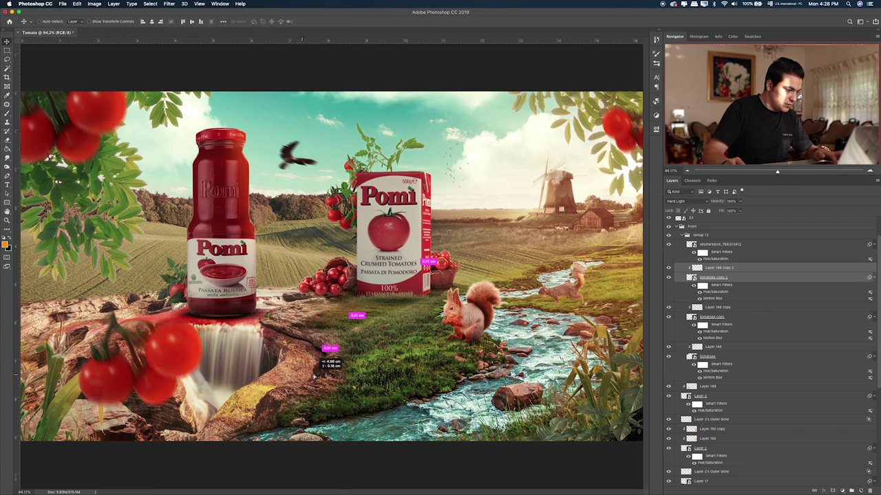
pyautogui.moveTo(187, 464); pyautogui.dragTo(191, 466)
pyautogui.hotkey('ctrl', 't')
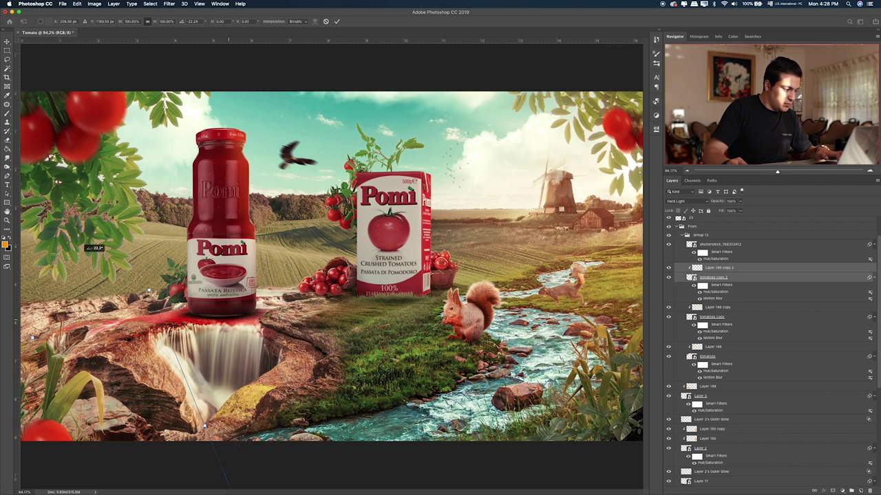
pyautogui.moveTo(65, 413)
pyautogui.mouseDown()
pyautogui.moveTo(69, 313)
pyautogui.moveTo(51, 291)
pyautogui.mouseUp()
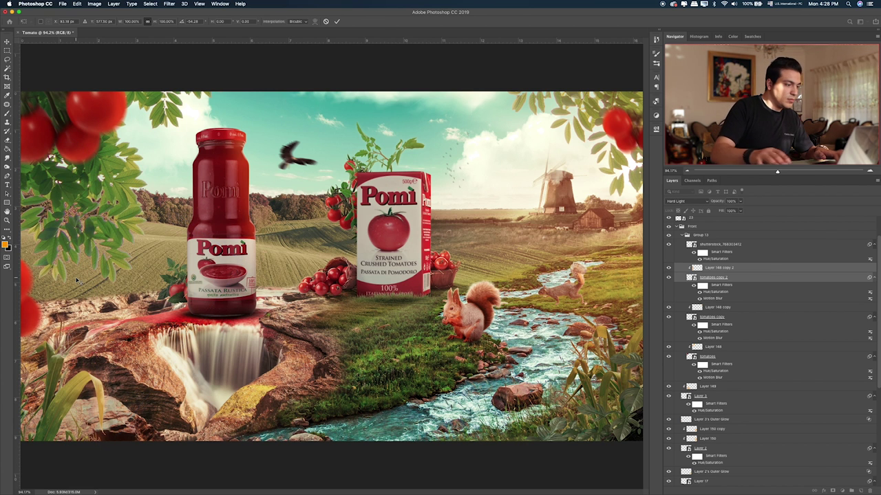
pyautogui.press('Return')
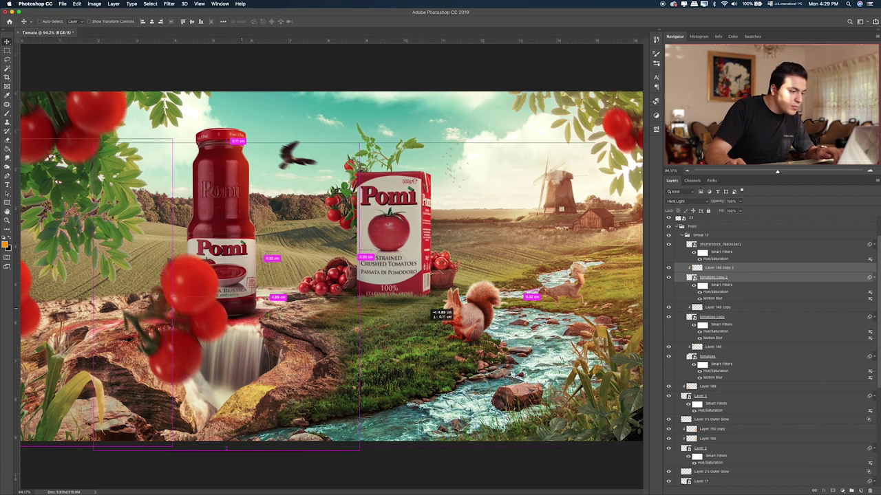
# Step: Duplicate the tomatoes, flip the copy horizontally, and scale it to about 48%
pyautogui.moveTo(57, 307); pyautogui.dragTo(578, 368)
pyautogui.hotkey('ctrl', 't')
pyautogui.rightClick(535, 390)
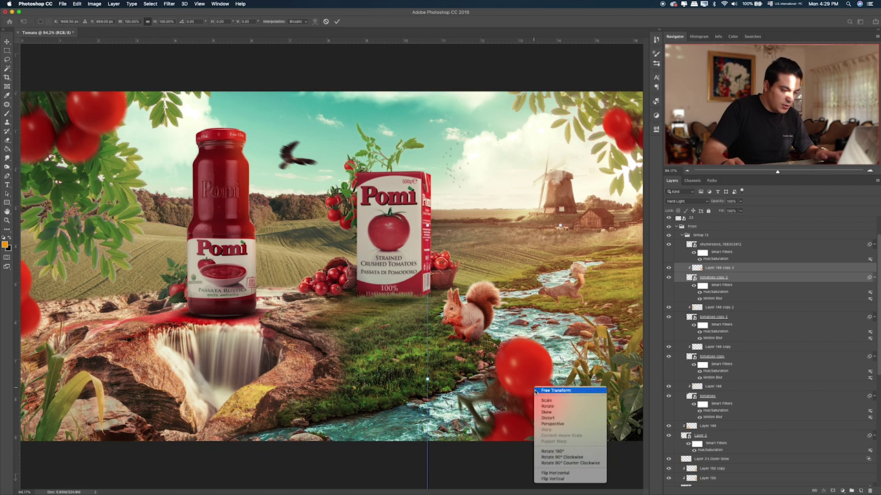
pyautogui.click(554, 474)
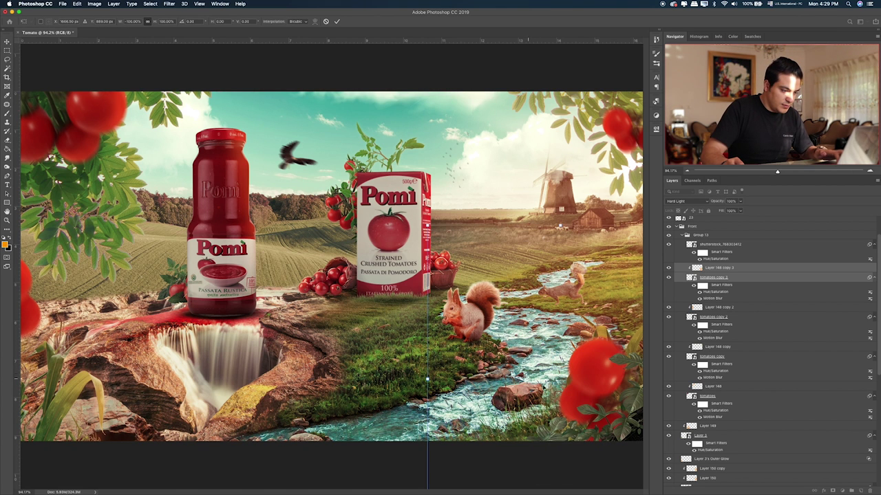
pyautogui.moveTo(573, 391)
pyautogui.mouseDown()
pyautogui.moveTo(617, 358)
pyautogui.moveTo(621, 371)
pyautogui.moveTo(606, 387)
pyautogui.mouseUp()
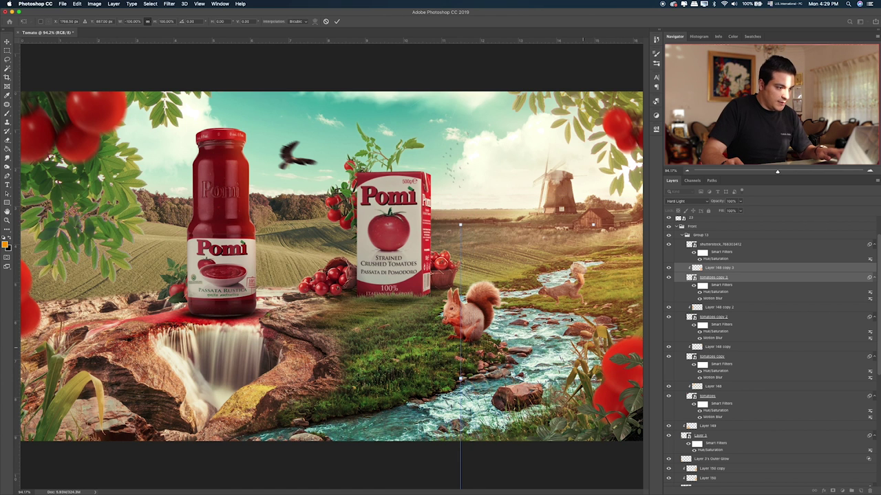
pyautogui.moveTo(461, 225); pyautogui.dragTo(529, 304)
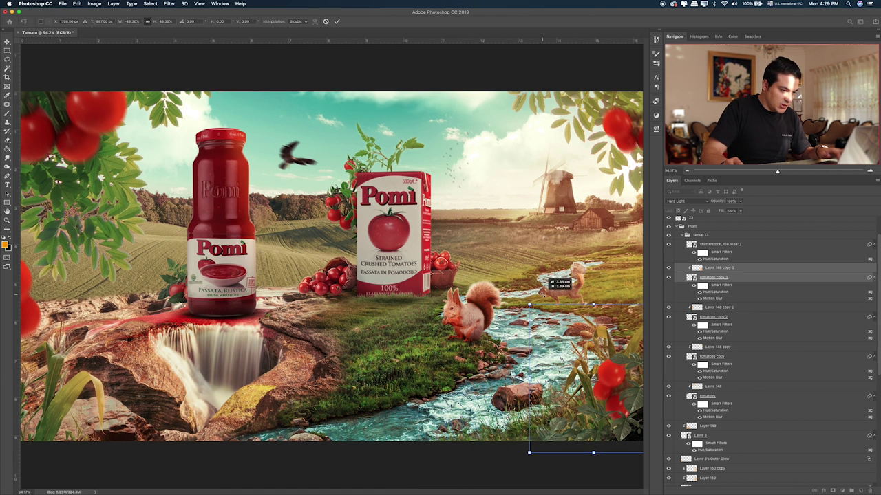
pyautogui.press('Return')
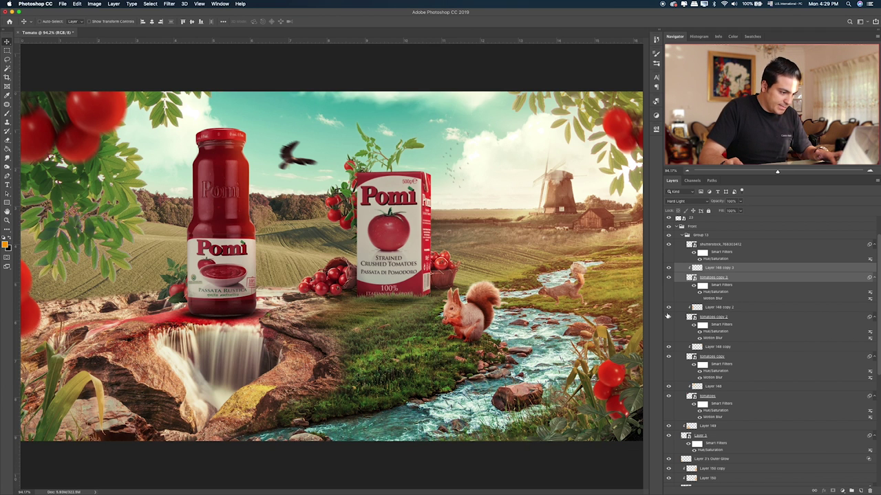
# Step: Position the small mirrored tomatoes at the lower-right edge of the scene
pyautogui.moveTo(619, 377)
pyautogui.mouseDown()
pyautogui.moveTo(643, 327)
pyautogui.moveTo(648, 375)
pyautogui.mouseUp()
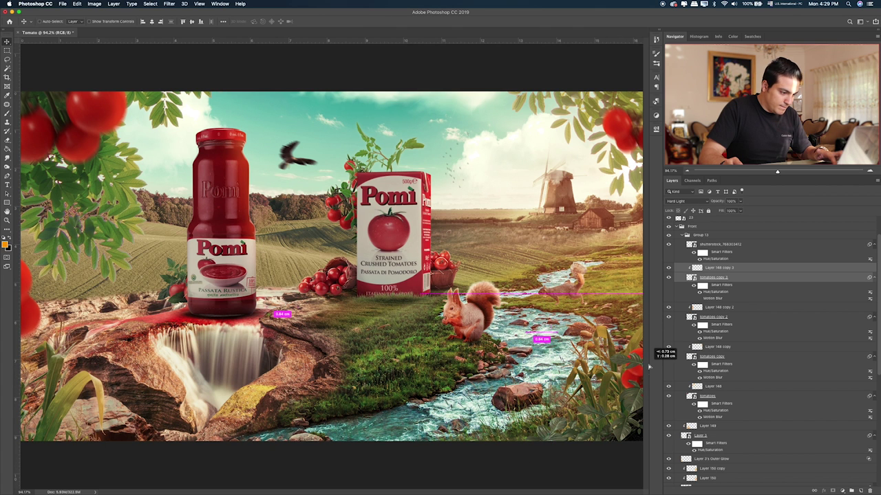
pyautogui.moveTo(648, 375); pyautogui.dragTo(648, 375)
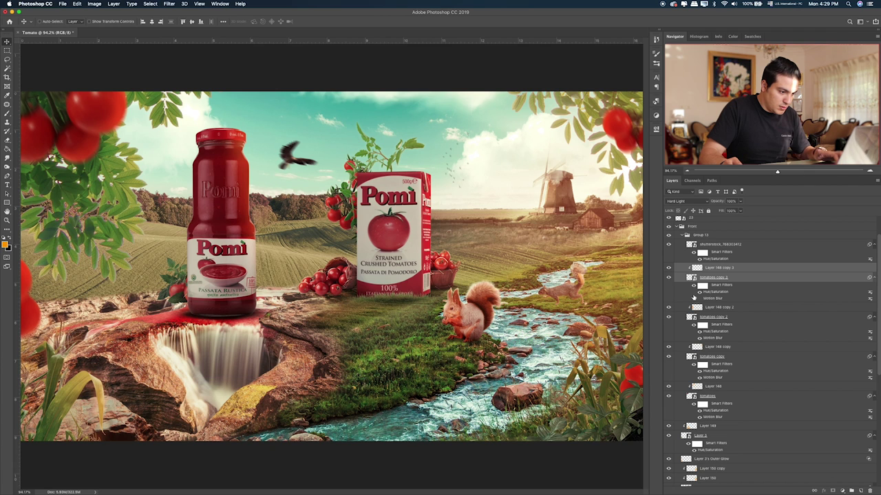
pyautogui.click(668, 317)
pyautogui.click(668, 317)
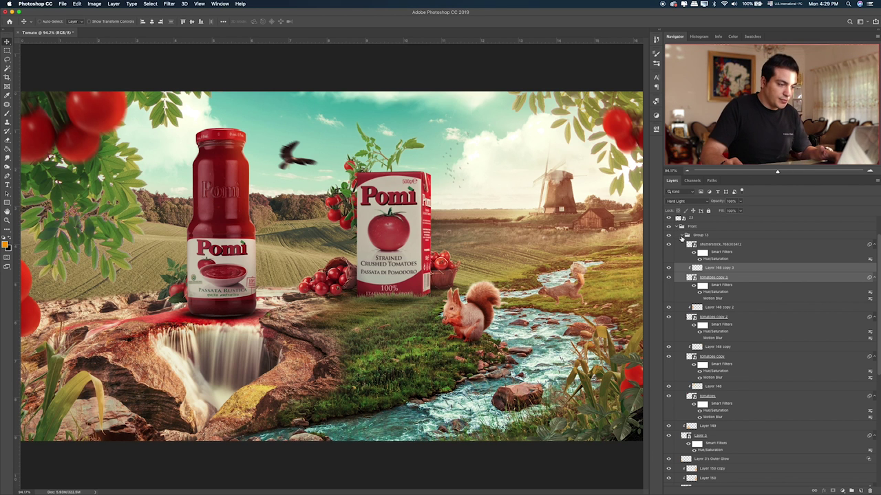
pyautogui.click(698, 235)
# Step: Toggle group visibility in the Layers panel to find the group holding the tomato plant
pyautogui.press('super+Tab')
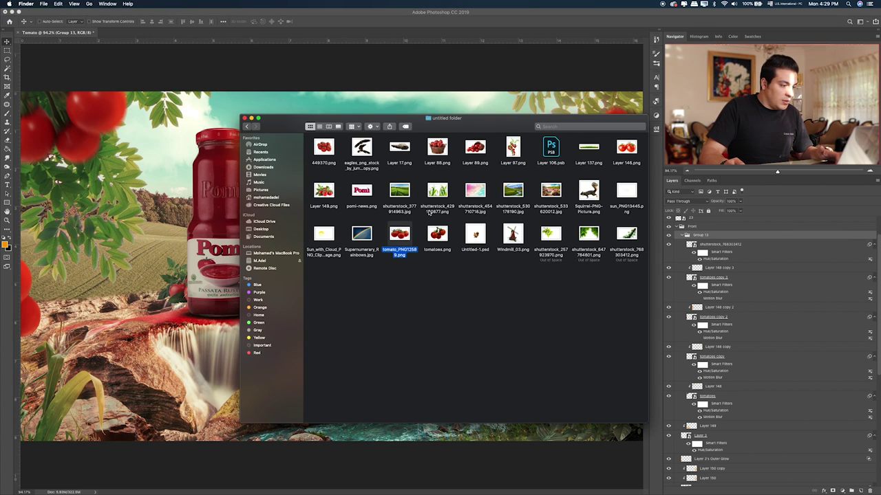
pyautogui.click(513, 151)
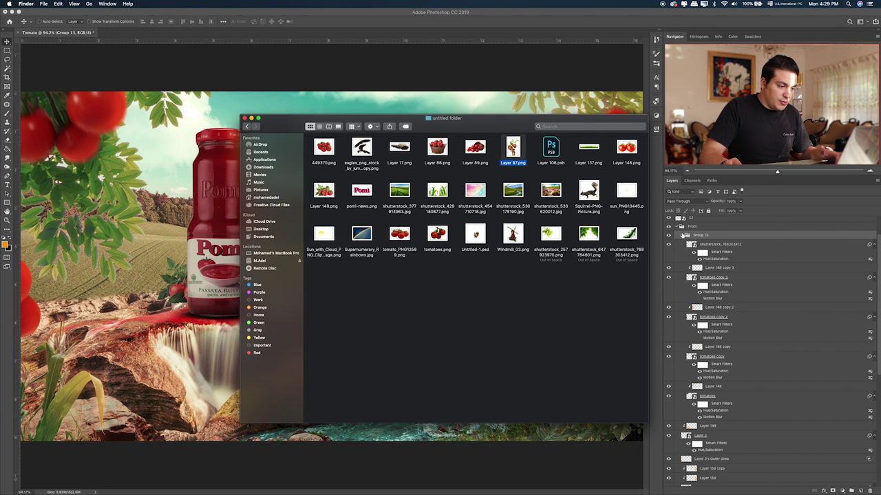
pyautogui.click(684, 235)
pyautogui.scroll(-2, 700, 305)
pyautogui.click(669, 429)
pyautogui.click(668, 429)
pyautogui.click(668, 441)
pyautogui.click(669, 447)
pyautogui.click(669, 448)
pyautogui.click(669, 452)
pyautogui.click(669, 455)
# Step: Alt-drag the Tree group into a Tree copy and place it beside the windmill
pyautogui.click(668, 464)
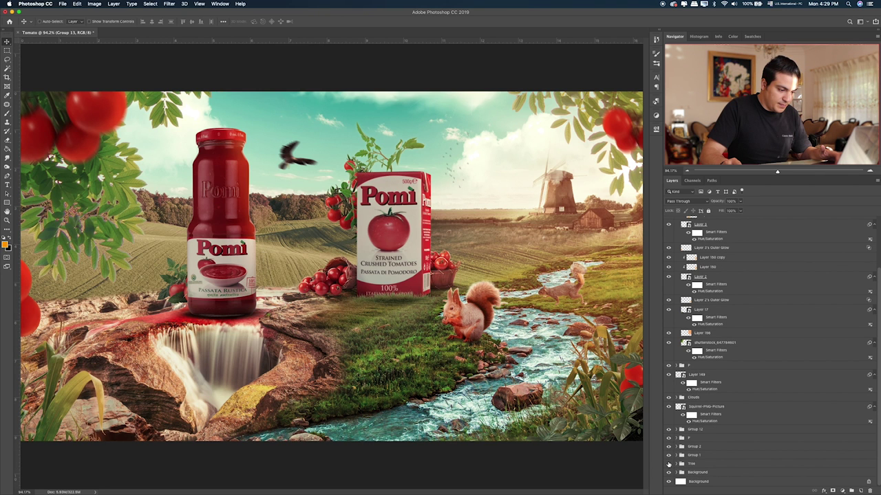
pyautogui.click(668, 464)
pyautogui.click(668, 464)
pyautogui.click(681, 464)
pyautogui.click(692, 465)
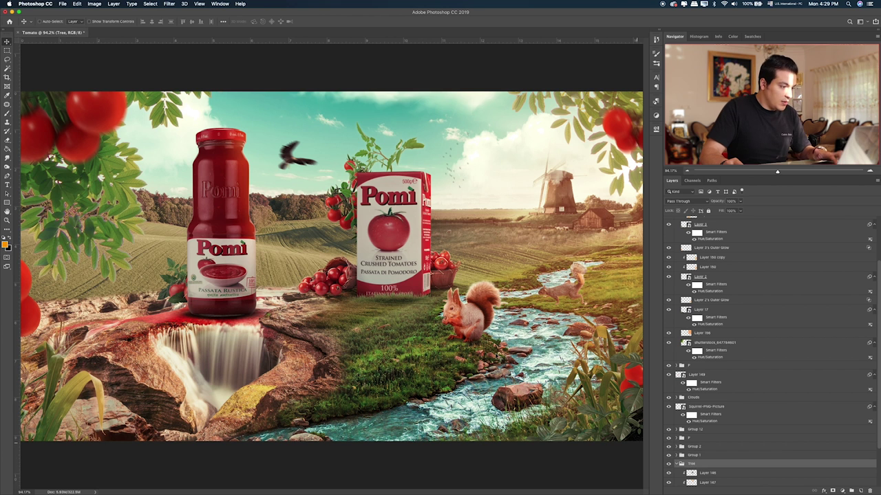
pyautogui.moveTo(405, 236); pyautogui.dragTo(286, 273)
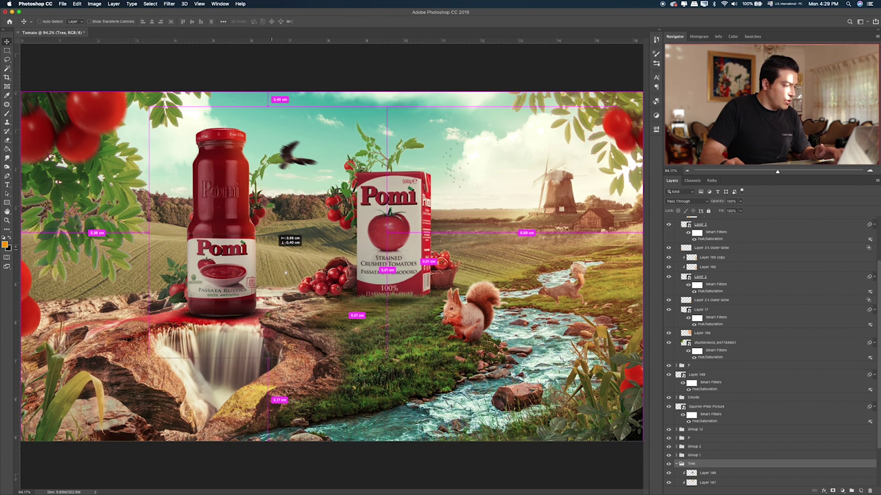
pyautogui.moveTo(286, 273)
pyautogui.mouseDown()
pyautogui.moveTo(84, 282)
pyautogui.moveTo(170, 247)
pyautogui.mouseUp()
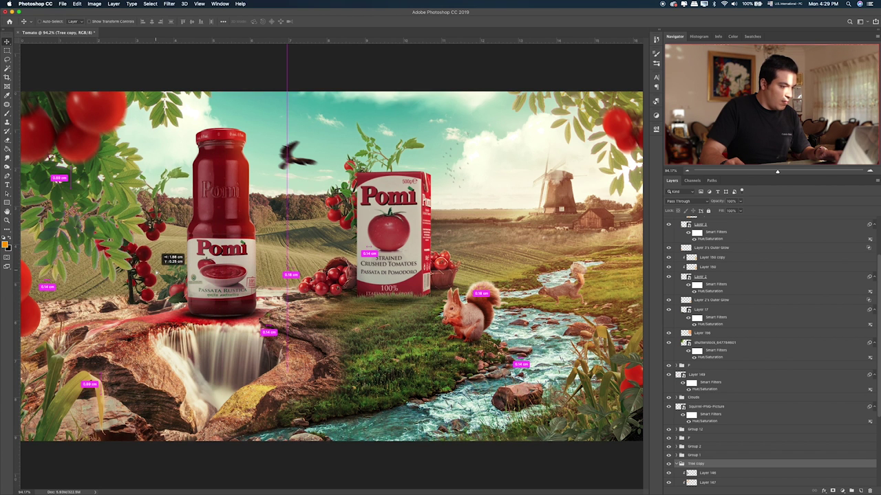
pyautogui.moveTo(472, 281); pyautogui.dragTo(662, 297)
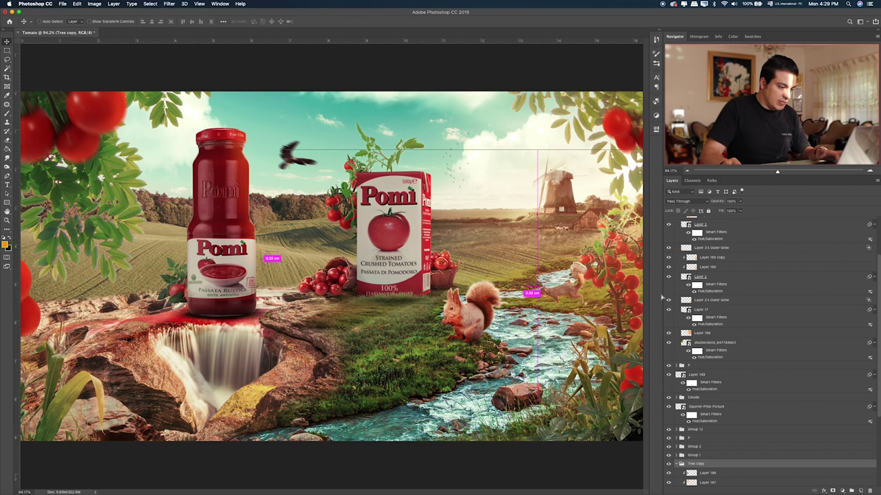
pyautogui.moveTo(647, 272)
pyautogui.mouseDown()
pyautogui.moveTo(608, 255)
pyautogui.moveTo(645, 263)
pyautogui.moveTo(649, 276)
pyautogui.mouseUp()
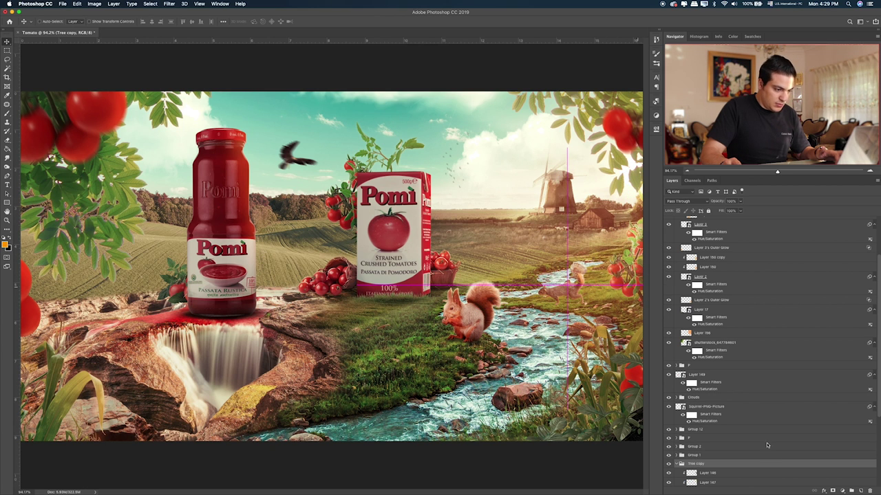
pyautogui.scroll(-3, 716, 475)
pyautogui.click(721, 447)
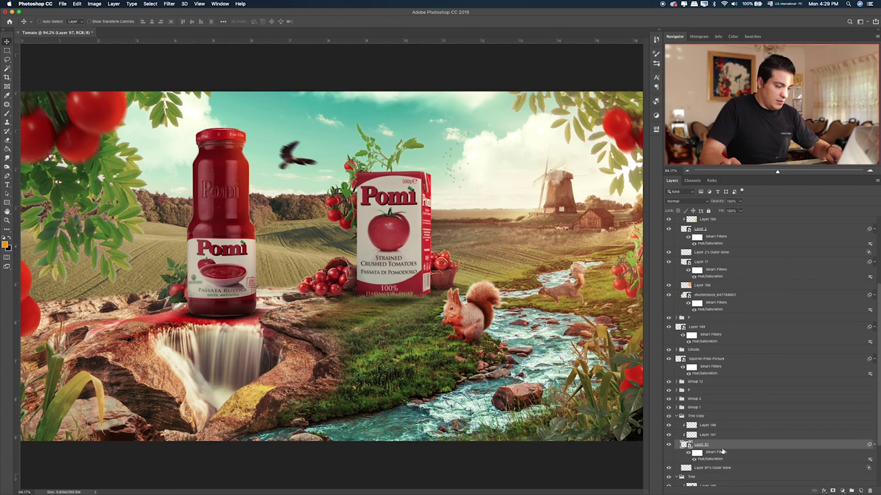
# Step: Apply Hue/Saturation with Lightness -22 to Layer 97, then collapse the Tree copy group
pyautogui.hotkey('ctrl', 'u')
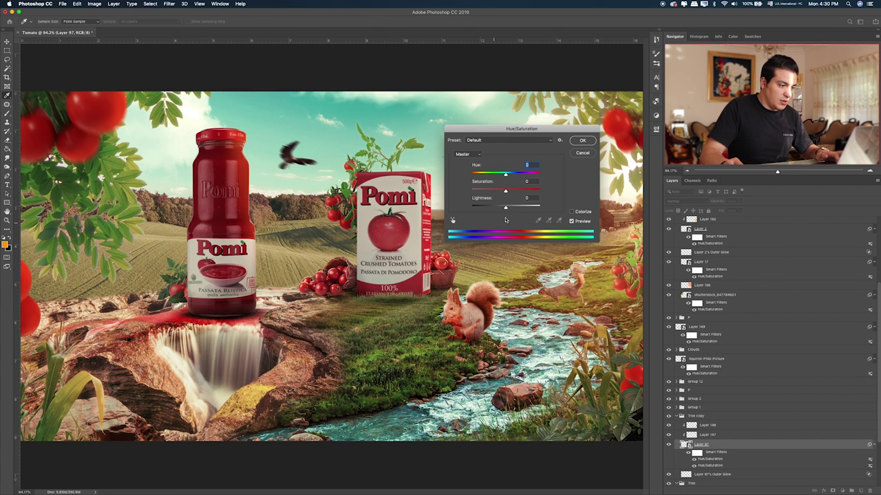
pyautogui.moveTo(503, 209); pyautogui.dragTo(498, 208)
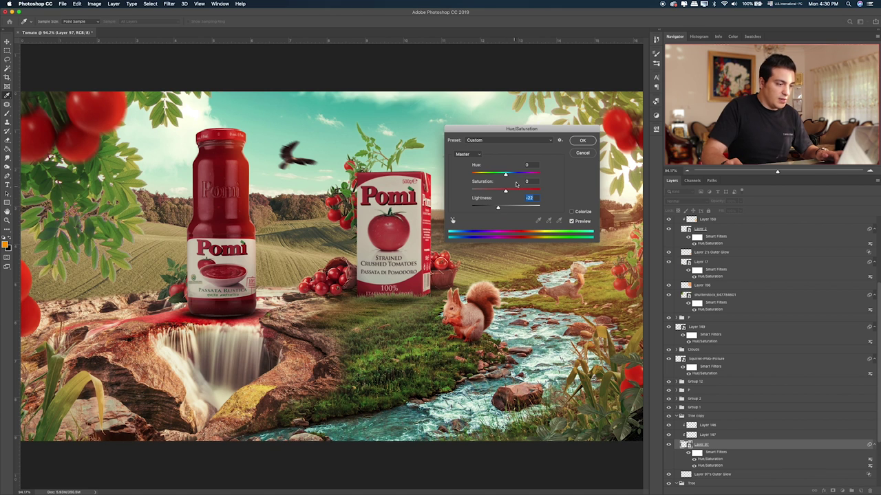
pyautogui.click(582, 141)
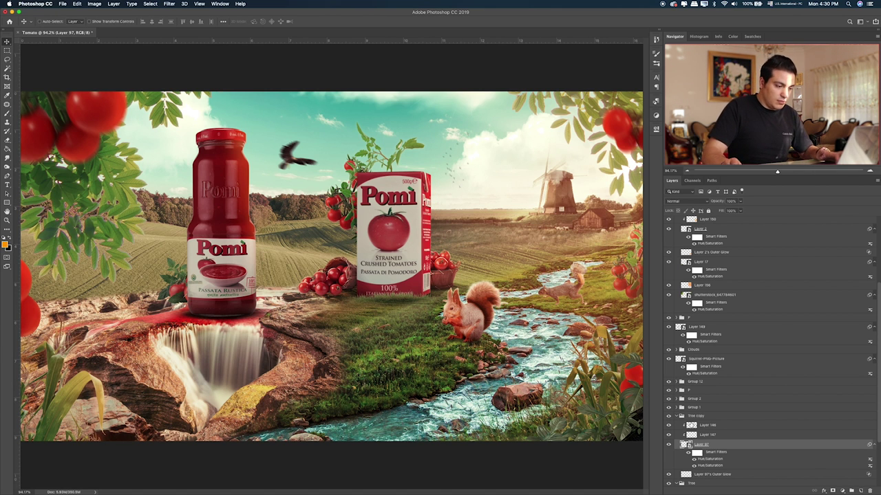
pyautogui.scroll(-2, 763, 351)
pyautogui.click(680, 391)
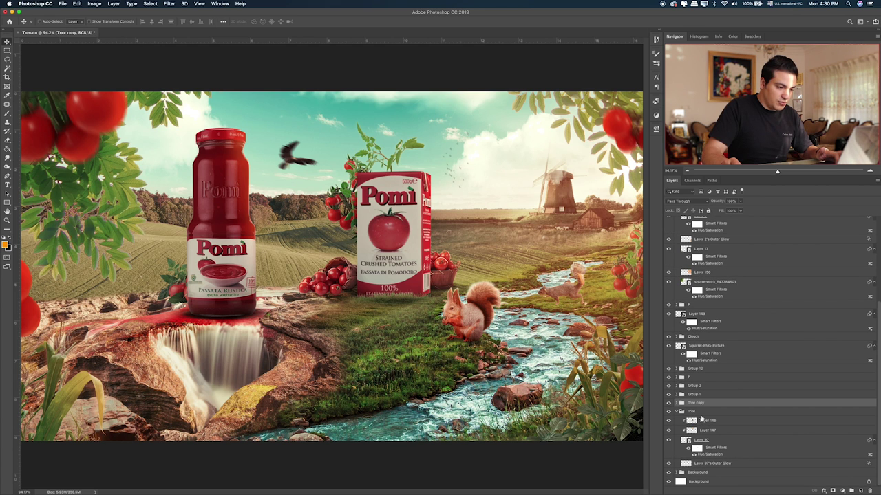
pyautogui.click(676, 472)
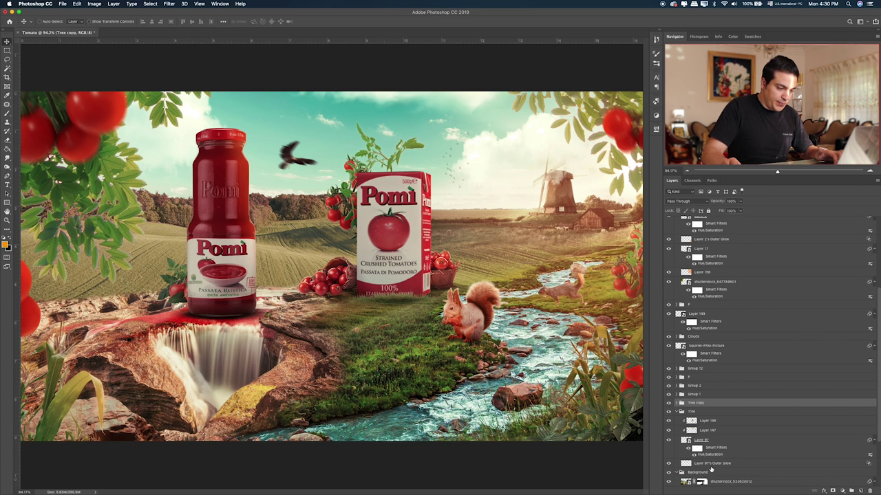
# Step: Add a new layer above shutterstock_533620012 and paint an orange glow with a soft brush
pyautogui.scroll(-1, 757, 413)
pyautogui.click(729, 407)
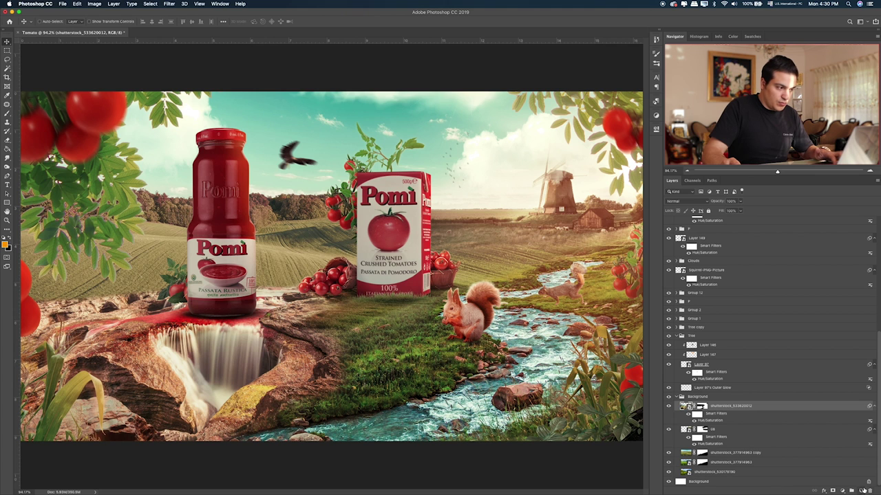
pyautogui.click(861, 490)
pyautogui.press('b')
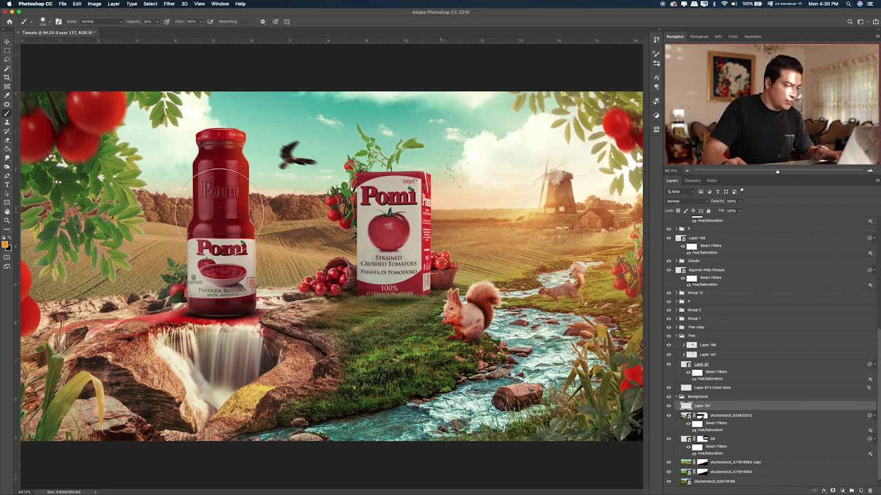
# Step: Set the glow layer to Color blend mode and soften it with Gaussian Blur
pyautogui.press('v')
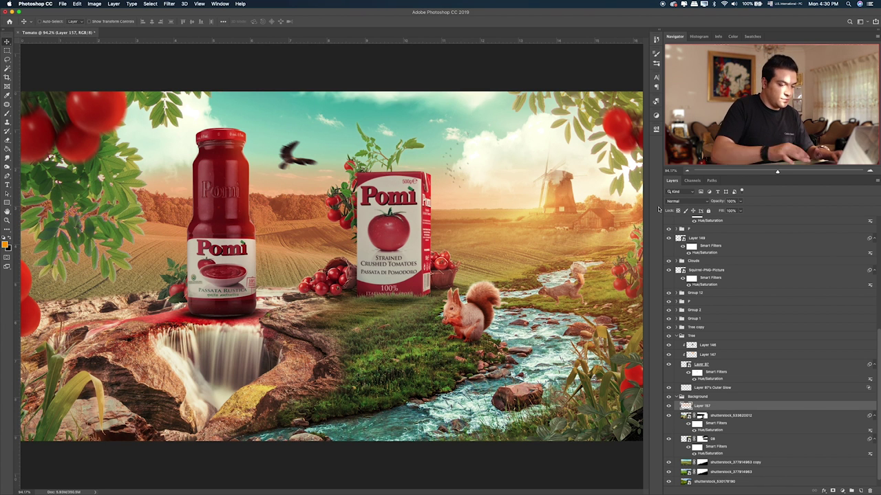
pyautogui.hotkey('shift', 'alt', 'm')
pyautogui.hotkey('shift', '+')
pyautogui.hotkey('shift', '+')
pyautogui.hotkey('shift', '+')
pyautogui.hotkey('shift', '+')
pyautogui.hotkey('shift', '+')
pyautogui.hotkey('shift', '+')
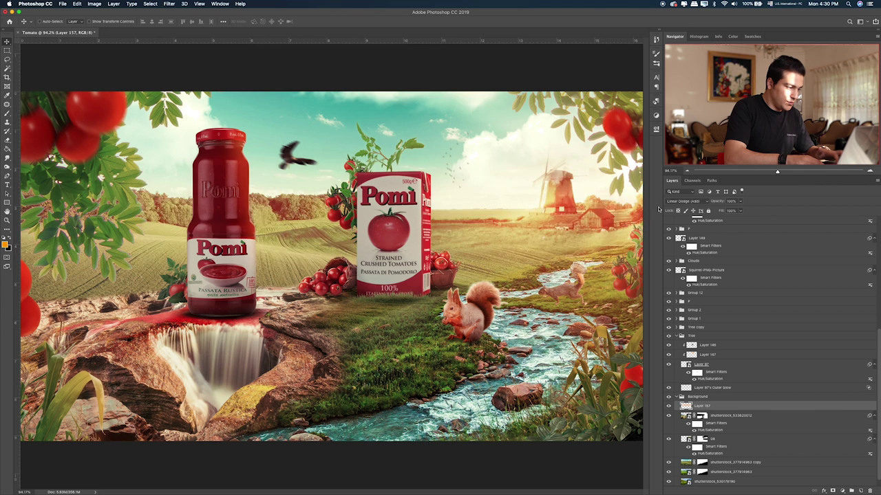
pyautogui.hotkey('shift', '+')
pyautogui.hotkey('shift', '+')
pyautogui.hotkey('shift', '+')
pyautogui.hotkey('shift', '+')
pyautogui.hotkey('shift', '+')
pyautogui.hotkey('shift', '+')
pyautogui.hotkey('shift', '+')
pyautogui.hotkey('shift', '+')
pyautogui.hotkey('shift', '+')
pyautogui.hotkey('shift', '+')
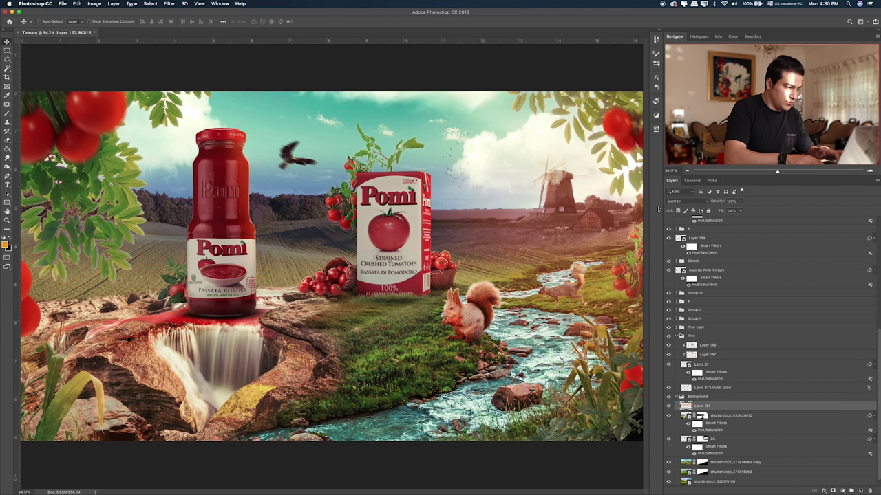
pyautogui.hotkey('shift', '+')
pyautogui.hotkey('shift', '+')
pyautogui.hotkey('shift', '+')
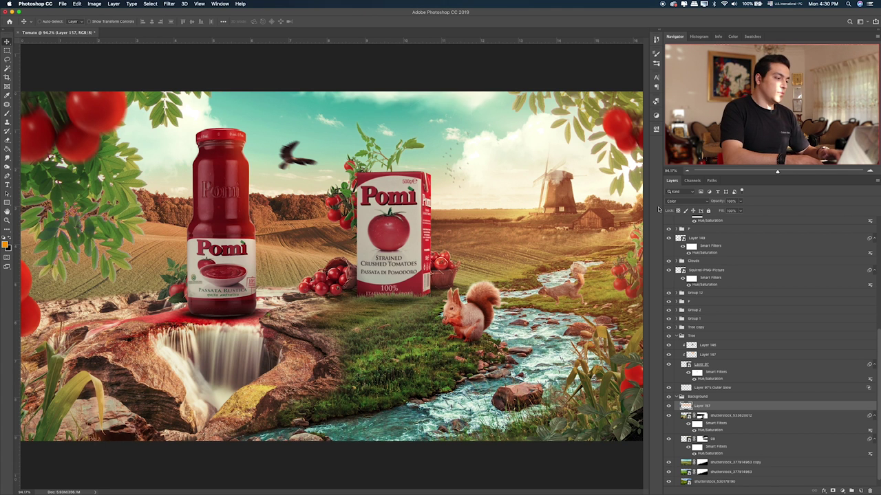
pyautogui.click(169, 4)
pyautogui.moveTo(172, 85)
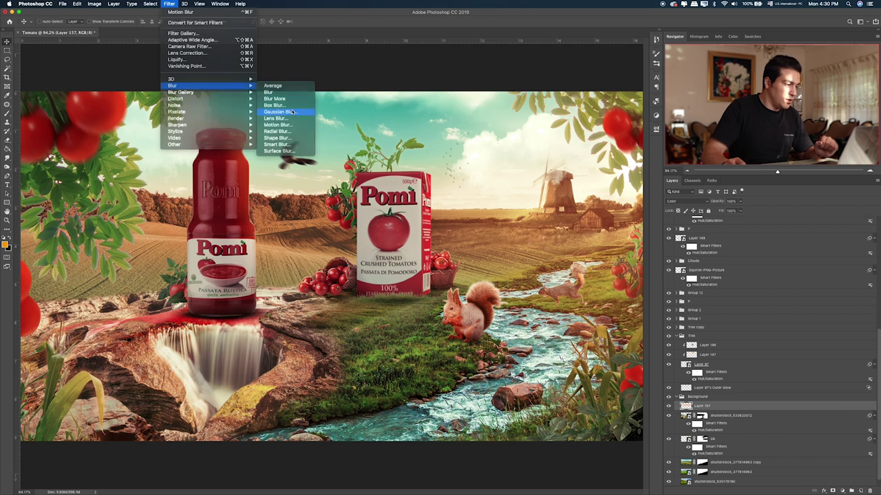
pyautogui.click(282, 111)
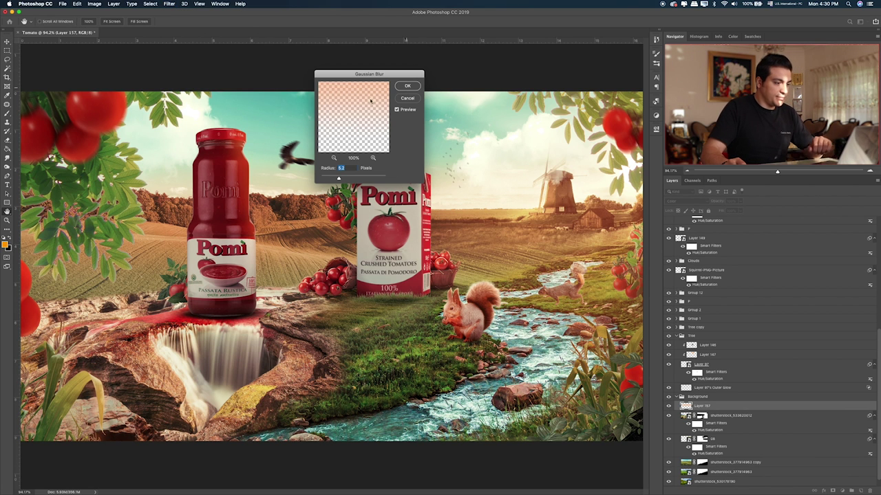
pyautogui.click(408, 86)
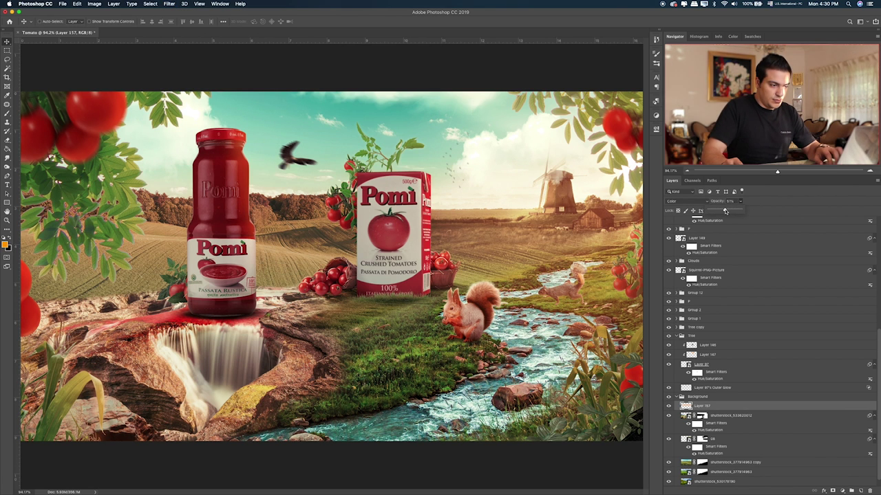
# Step: Stretch the glow up to the top of the canvas and lower its opacity to 24%
pyautogui.click(728, 406)
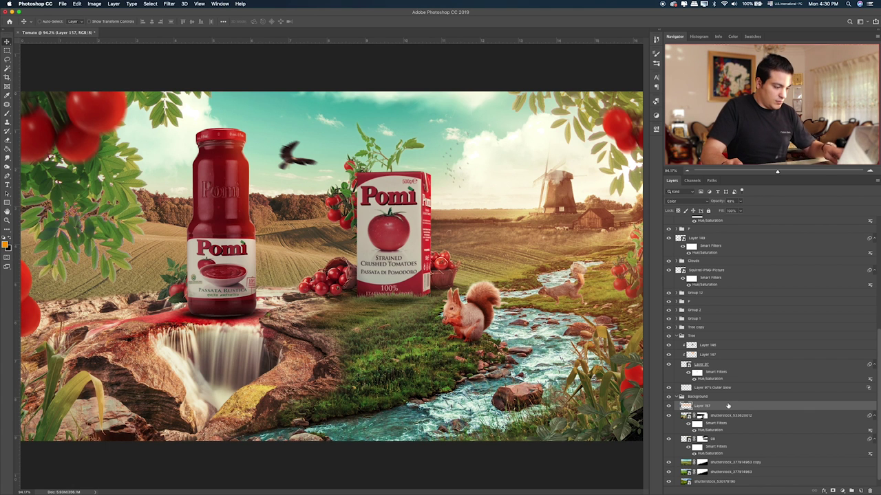
pyautogui.hotkey('ctrl', 't')
pyautogui.moveTo(332, 137); pyautogui.dragTo(331, 92)
pyautogui.press('Return')
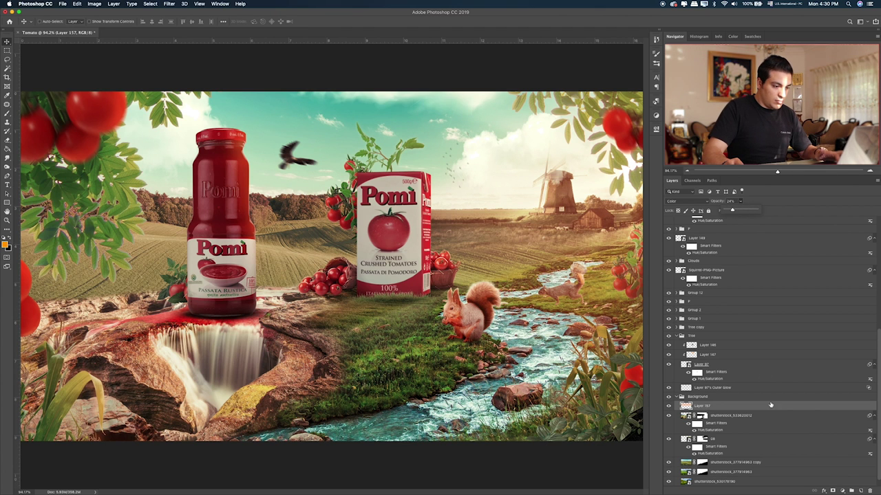
pyautogui.click(860, 490)
# Step: Paint white haze along the horizon on Layer 158 with the brush
pyautogui.press('b')
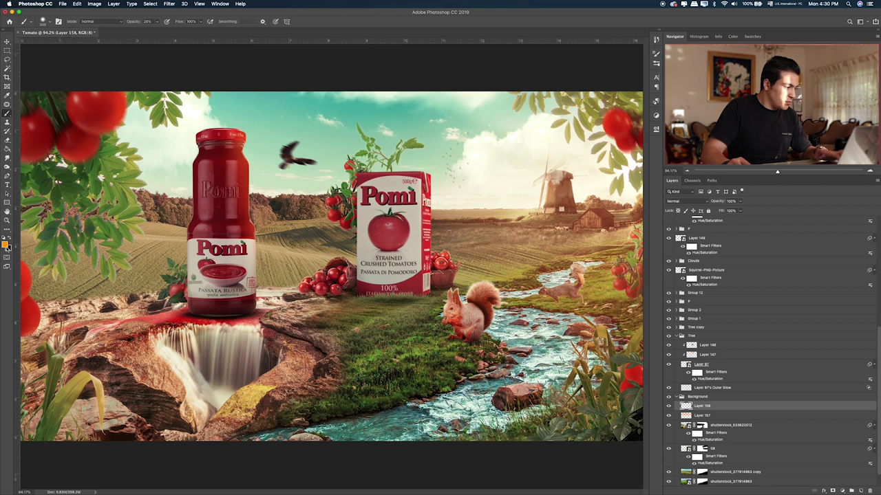
pyautogui.click(5, 245)
pyautogui.click(348, 126)
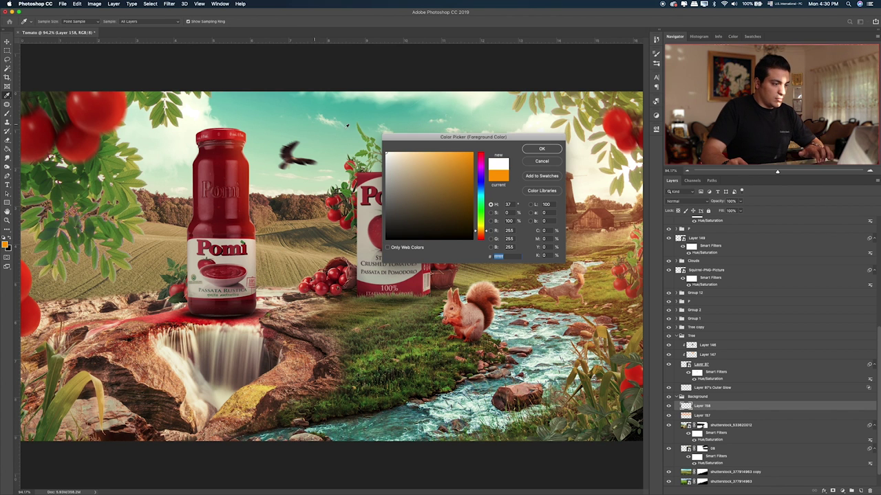
pyautogui.click(538, 148)
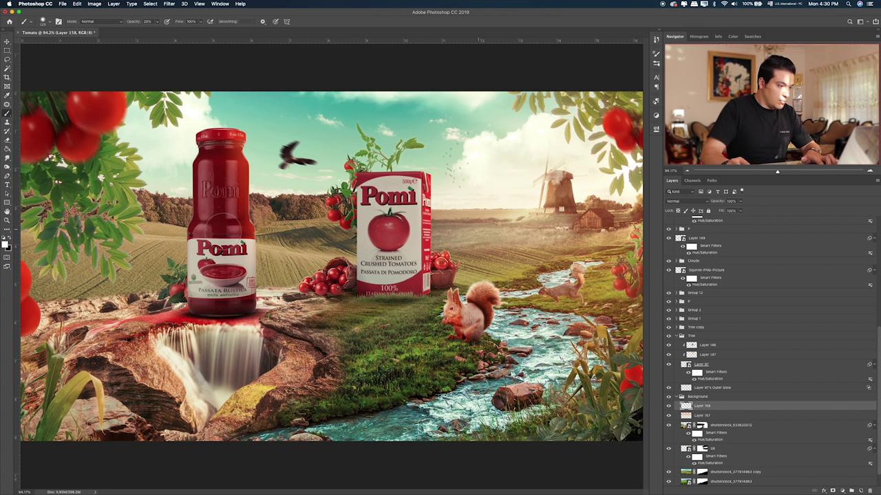
pyautogui.moveTo(440, 227); pyautogui.dragTo(633, 227)
pyautogui.moveTo(528, 225)
pyautogui.mouseDown()
pyautogui.moveTo(152, 223)
pyautogui.moveTo(467, 220)
pyautogui.mouseUp()
pyautogui.moveTo(137, 239); pyautogui.dragTo(282, 241)
pyautogui.moveTo(481, 241); pyautogui.dragTo(104, 251)
# Step: Set the haze layer's blend mode to Soft Light
pyautogui.press('v')
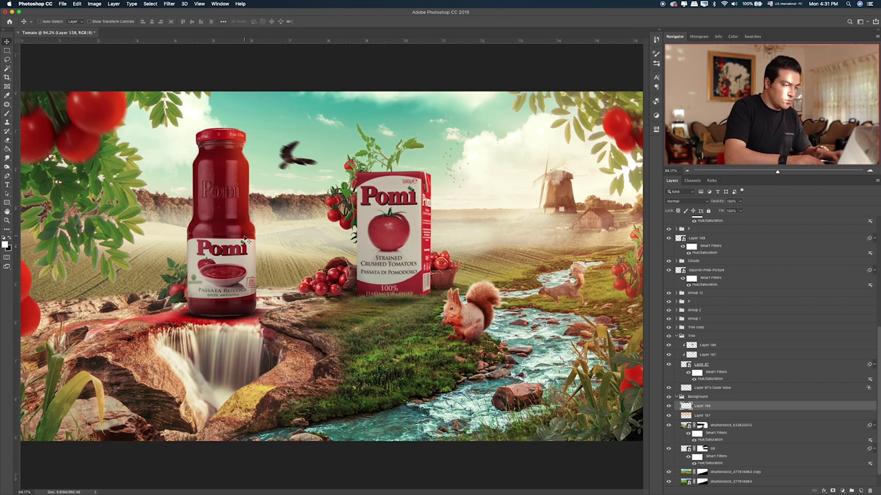
pyautogui.hotkey('alt', 'shift', 'm')
pyautogui.hotkey('alt', 'shift', 'd')
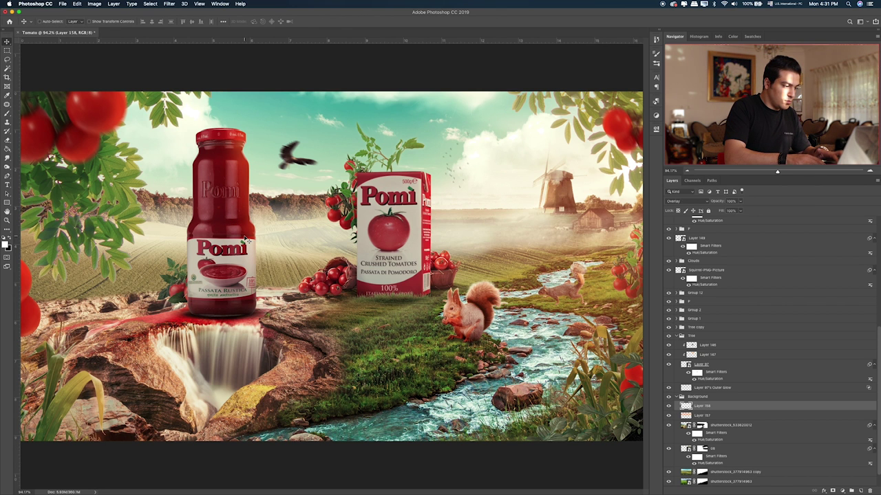
pyautogui.hotkey('shift', '+')
pyautogui.hotkey('shift', '+')
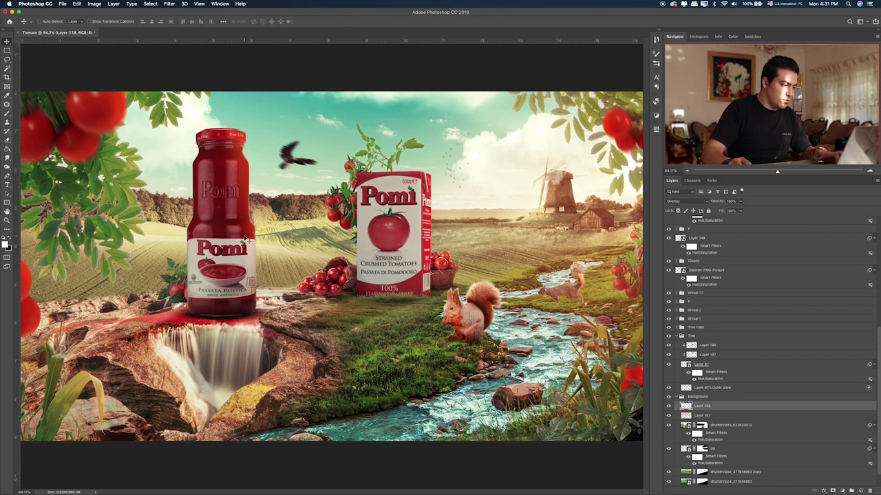
pyautogui.hotkey('shift', '+')
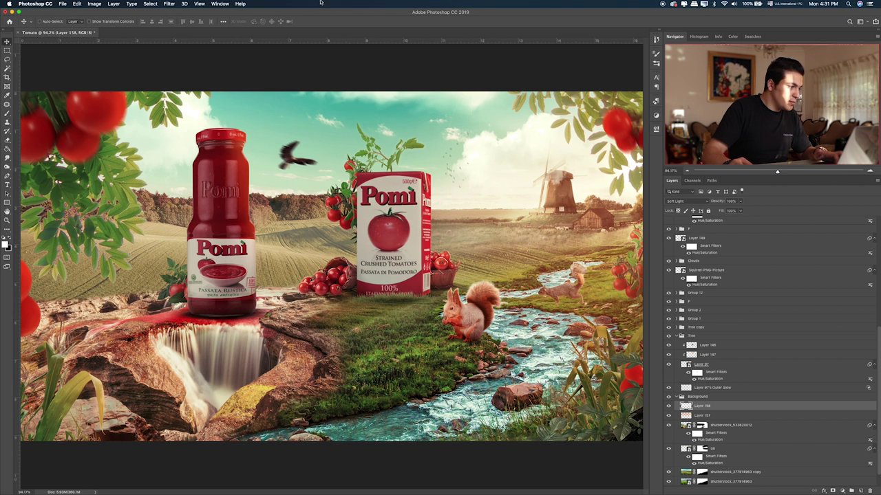
# Step: Soften the haze layer with a 9.7 pixel Gaussian Blur
pyautogui.click(165, 4)
pyautogui.moveTo(173, 85)
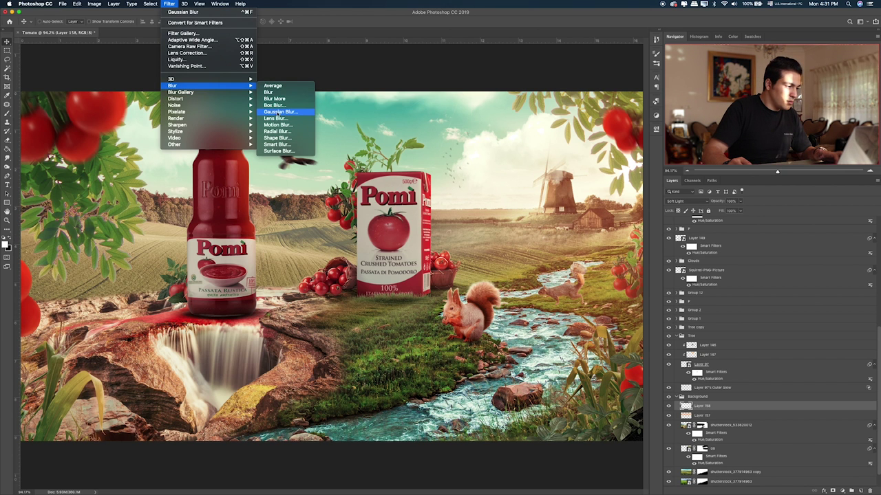
pyautogui.click(280, 111)
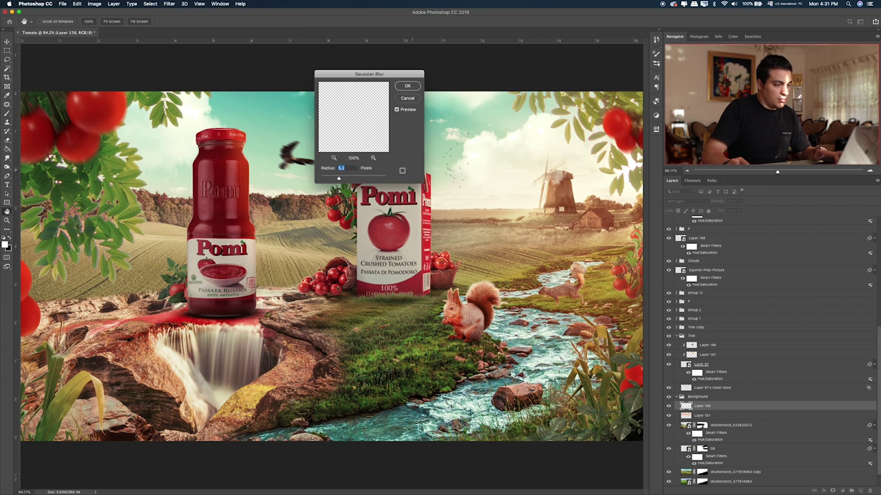
pyautogui.moveTo(348, 180); pyautogui.dragTo(346, 180)
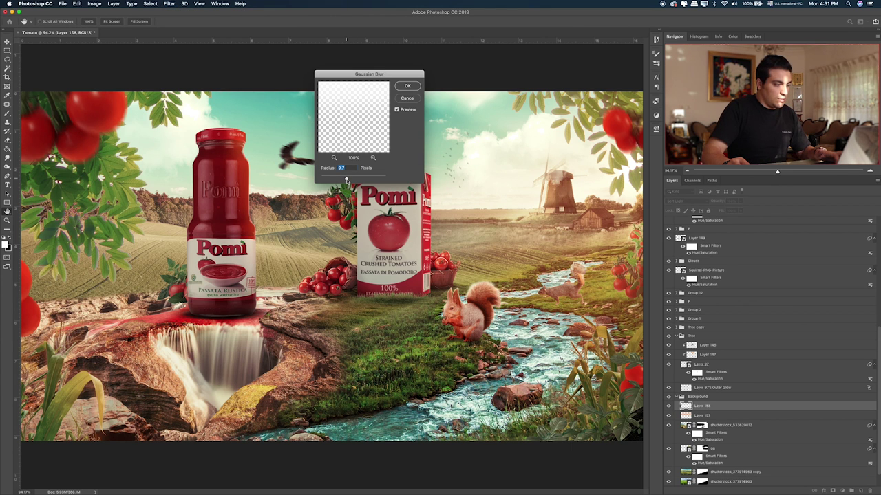
pyautogui.click(408, 87)
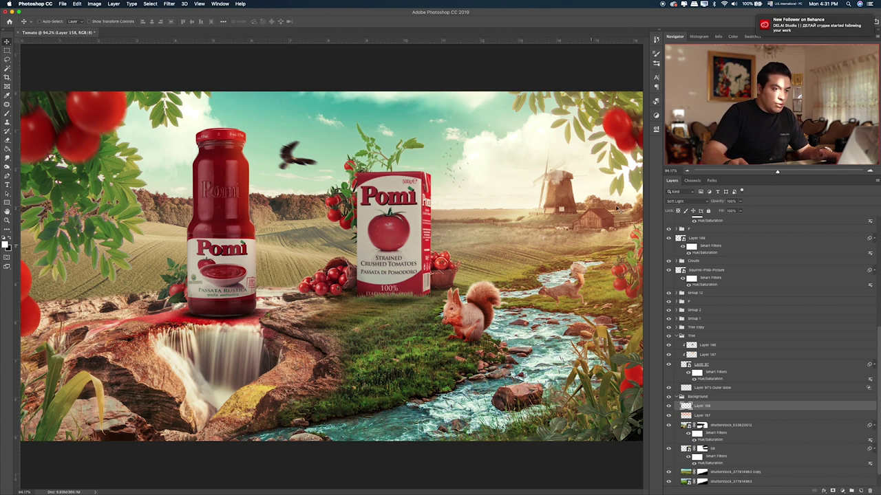
pyautogui.press('super+Tab')
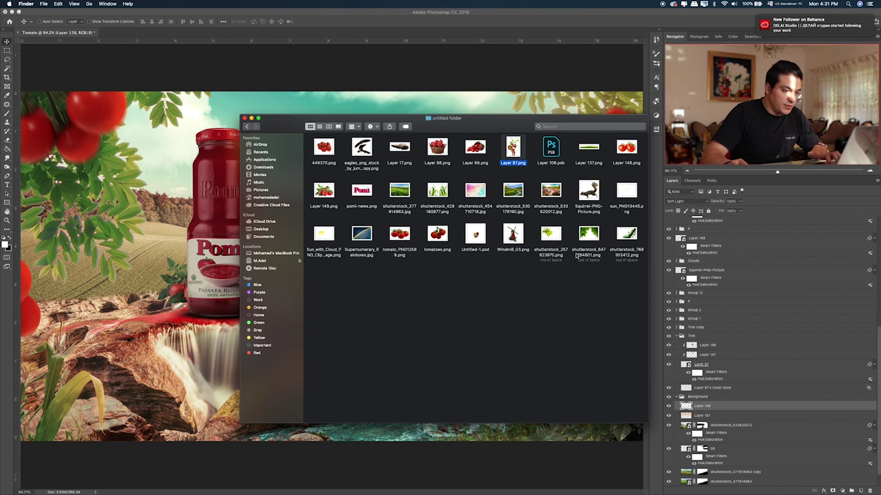
pyautogui.press('super+bracketleft')
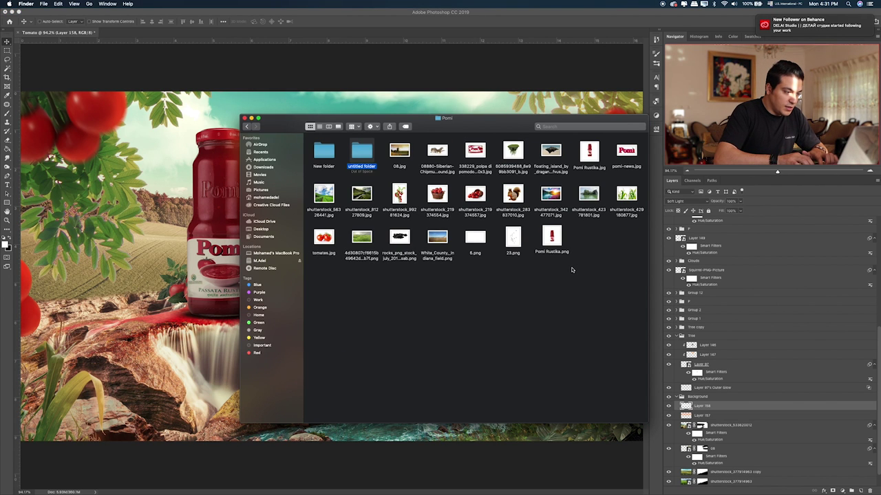
pyautogui.press('Right')
pyautogui.press('Right')
pyautogui.press('Right')
pyautogui.press('Right')
pyautogui.press('Right')
pyautogui.press('Left')
pyautogui.press('Left')
pyautogui.press('Left')
pyautogui.press('Down')
pyautogui.press('Down')
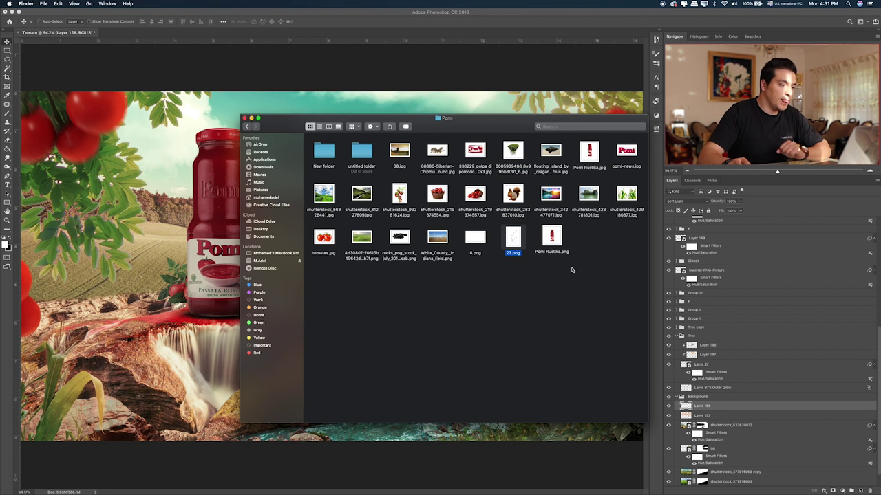
pyautogui.click(342, 15)
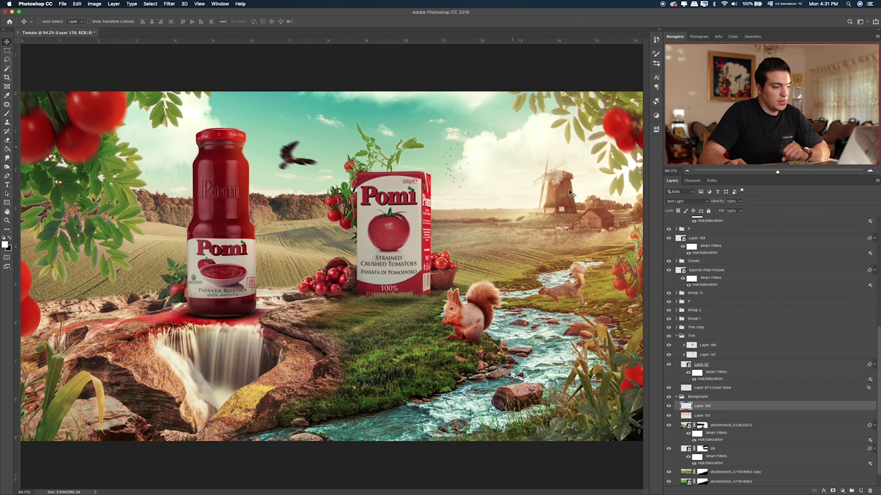
# Step: Add a Color Lookup adjustment layer above Layer 155 at the top of the stack
pyautogui.scroll(5, 747, 307)
pyautogui.scroll(5, 743, 289)
pyautogui.click(729, 239)
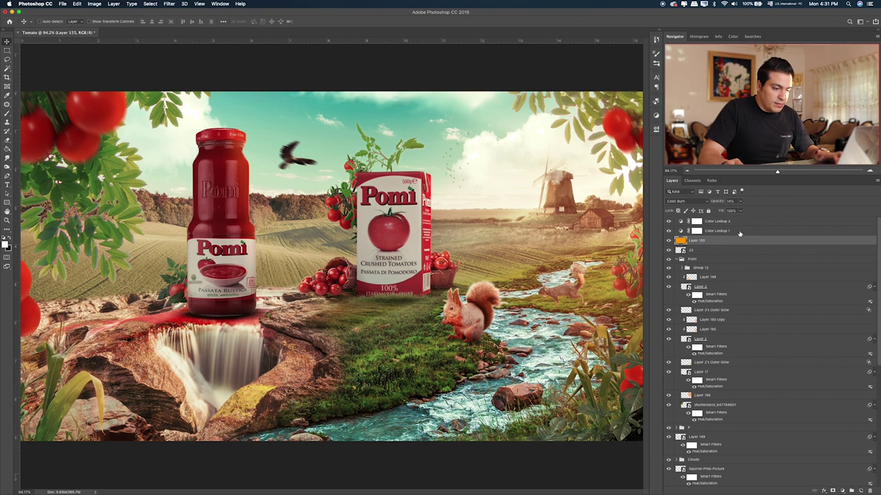
pyautogui.click(850, 490)
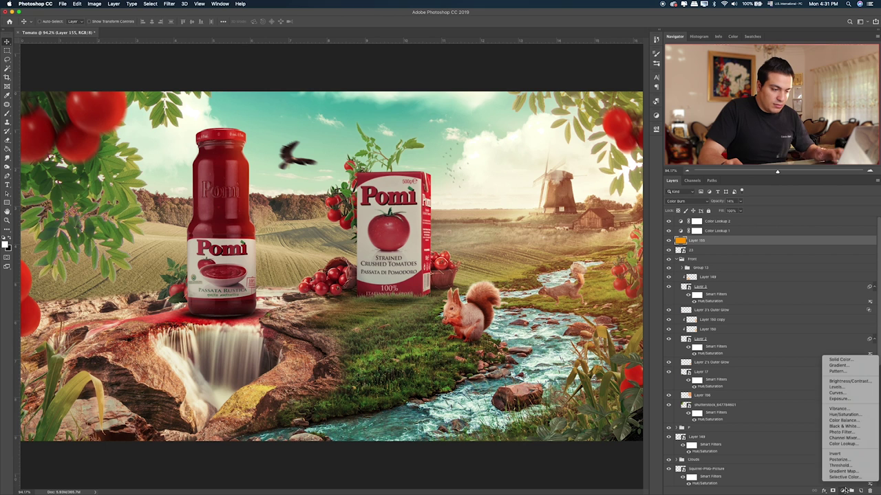
pyautogui.click(847, 445)
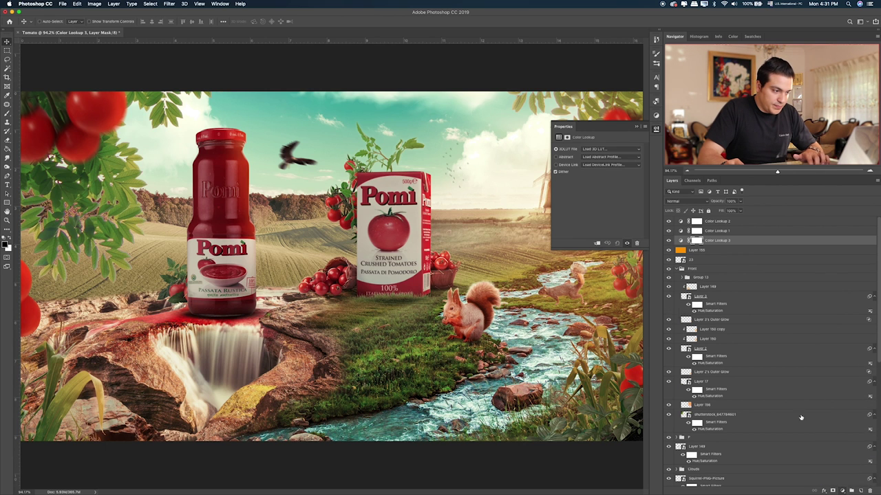
# Step: Load the TealOrangePlusContrast.3DL LUT in the Color Lookup adjustment
pyautogui.click(609, 149)
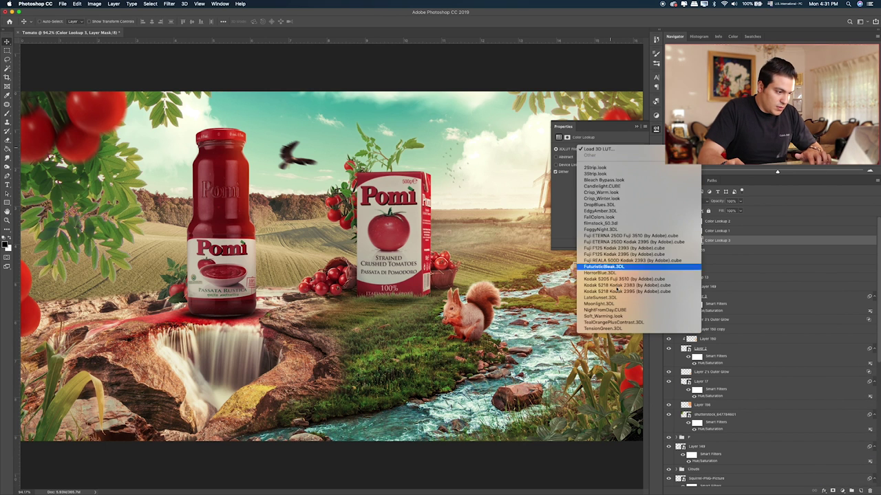
pyautogui.click(621, 316)
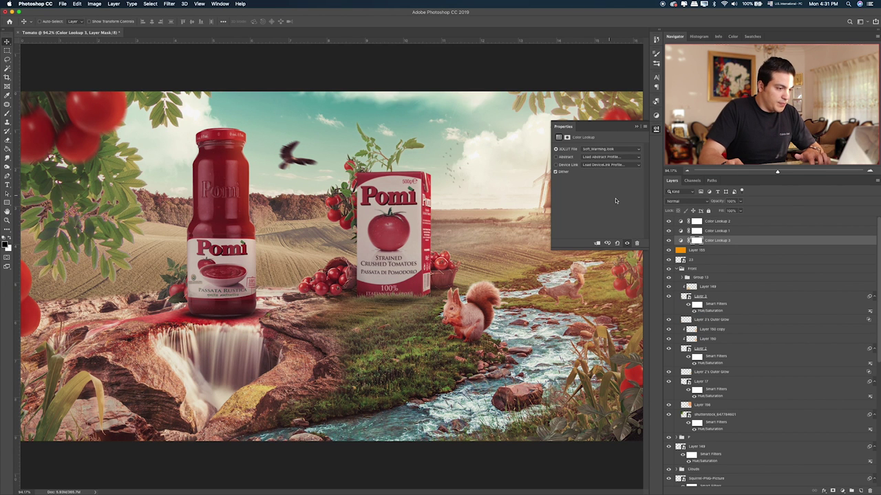
pyautogui.click(589, 151)
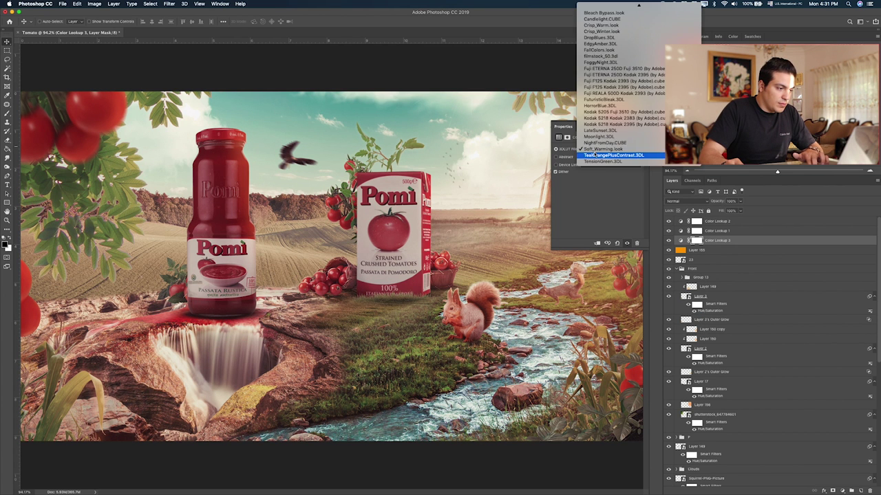
pyautogui.click(596, 151)
pyautogui.click(597, 151)
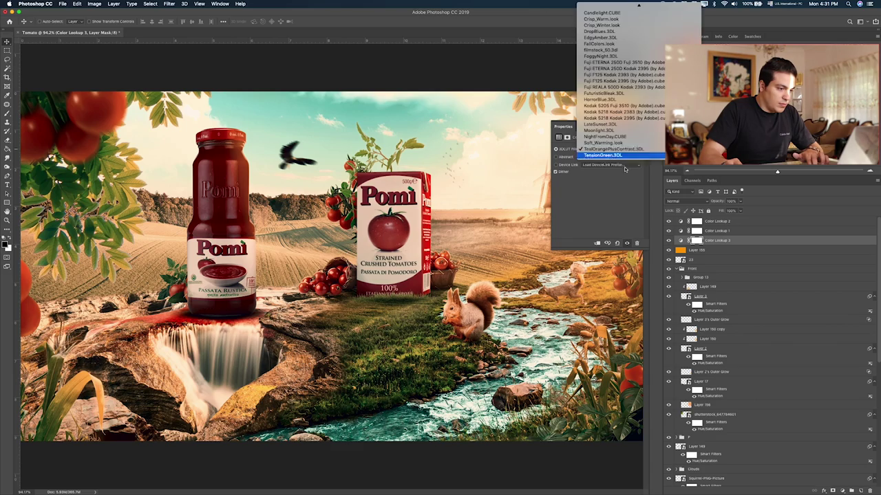
pyautogui.click(765, 230)
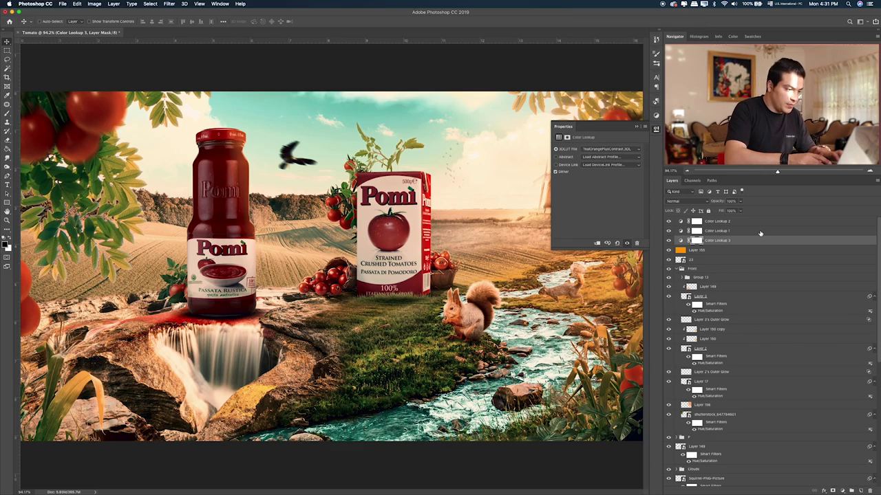
# Step: Set the grade's blend mode to Lighten at 90% opacity, comparing before and after
pyautogui.hotkey('shift', '+')
pyautogui.hotkey('shift', '+')
pyautogui.hotkey('shift', '+')
pyautogui.hotkey('shift', '+')
pyautogui.hotkey('shift', '+')
pyautogui.hotkey('shift', '+')
pyautogui.hotkey('shift', '+')
pyautogui.hotkey('shift', '+')
pyautogui.hotkey('shift', '+')
pyautogui.hotkey('shift', '+')
pyautogui.hotkey('shift', '+')
pyautogui.hotkey('shift', '+')
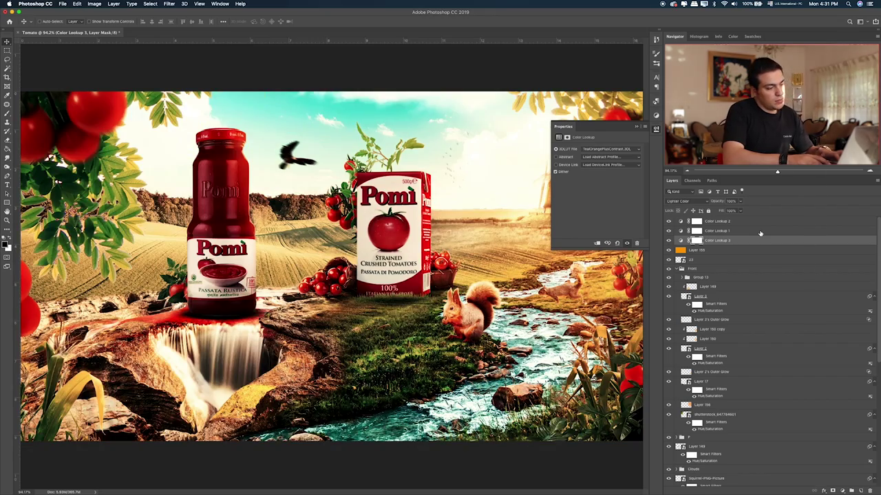
pyautogui.hotkey('shift', '+')
pyautogui.hotkey('shift', '+')
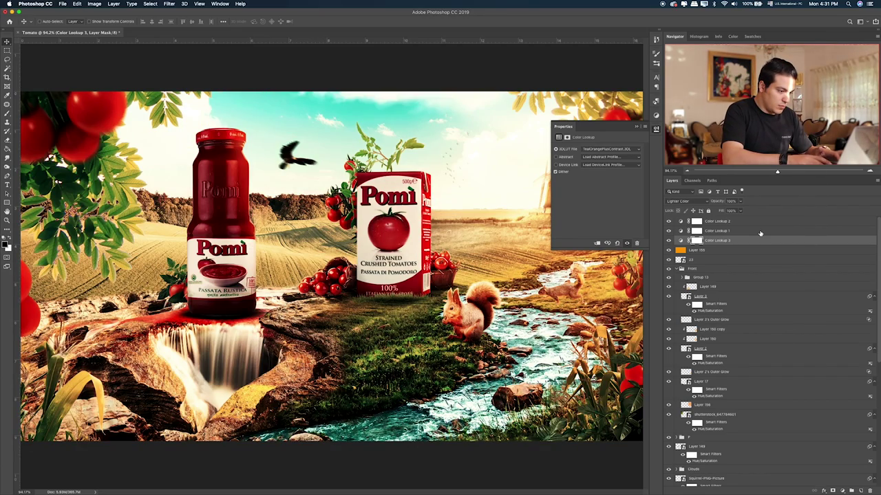
pyautogui.hotkey('shift', '-')
pyautogui.hotkey('shift', '+')
pyautogui.hotkey('shift', '+')
pyautogui.hotkey('shift', '+')
pyautogui.hotkey('shift', '+')
pyautogui.hotkey('shift', '+')
pyautogui.hotkey('shift', '+')
pyautogui.hotkey('shift', '+')
pyautogui.hotkey('shift', '+')
pyautogui.hotkey('shift', '+')
pyautogui.hotkey('shift', '+')
pyautogui.hotkey('shift', '+')
pyautogui.hotkey('shift', '+')
pyautogui.hotkey('shift', '+')
pyautogui.hotkey('shift', '+')
pyautogui.hotkey('shift', '+')
pyautogui.hotkey('shift', '+')
pyautogui.hotkey('shift', '+')
pyautogui.hotkey('shift', '+')
pyautogui.hotkey('shift', '+')
pyautogui.hotkey('shift', '+')
pyautogui.hotkey('shift', '+')
pyautogui.hotkey('shift', '+')
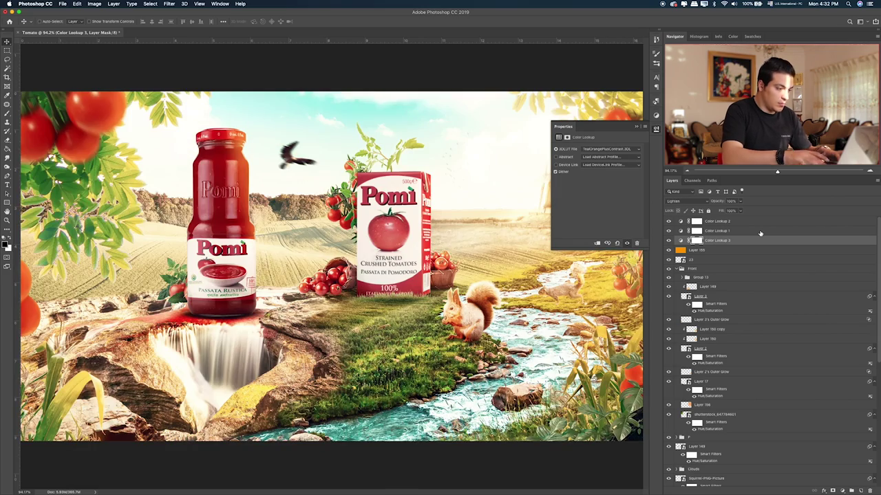
pyautogui.hotkey('shift', '+')
pyautogui.hotkey('shift', '-')
pyautogui.hotkey('shift', '-')
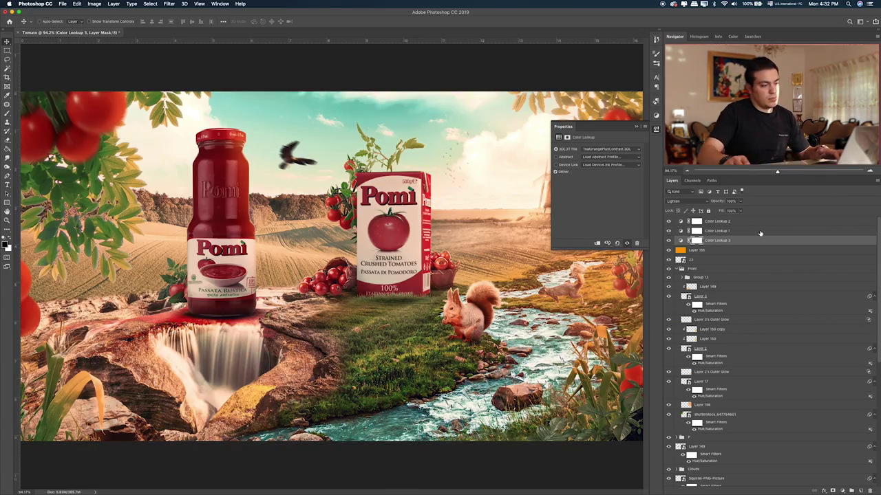
pyautogui.click(667, 242)
pyautogui.click(667, 242)
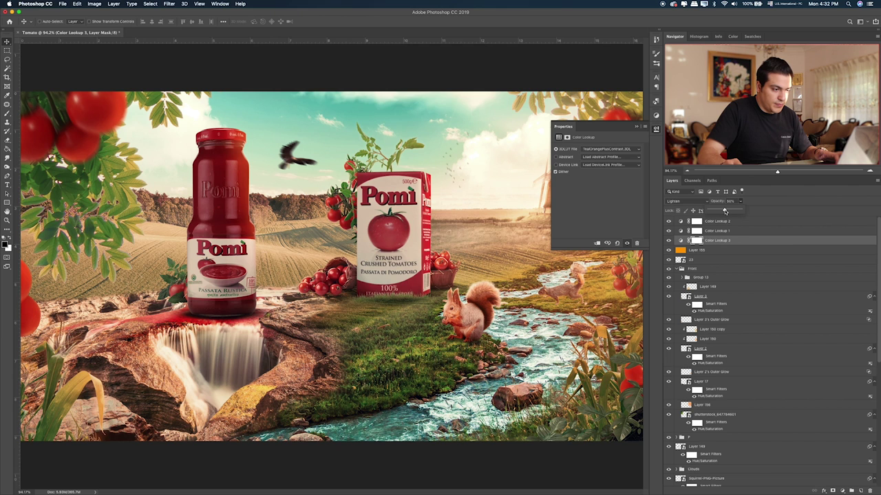
pyautogui.press('super+2')
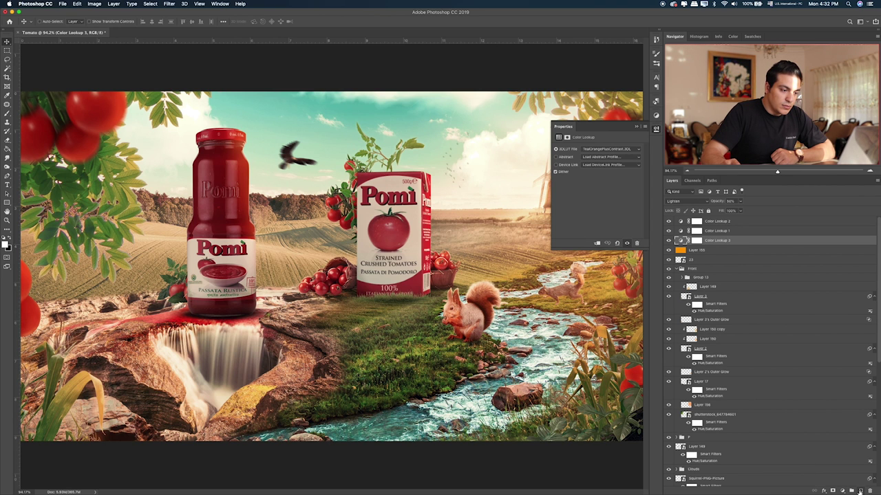
# Step: Add Layer 159 below Color Lookup 3 and fill it with solid black
pyautogui.click(859, 491)
pyautogui.moveTo(719, 244); pyautogui.dragTo(719, 254)
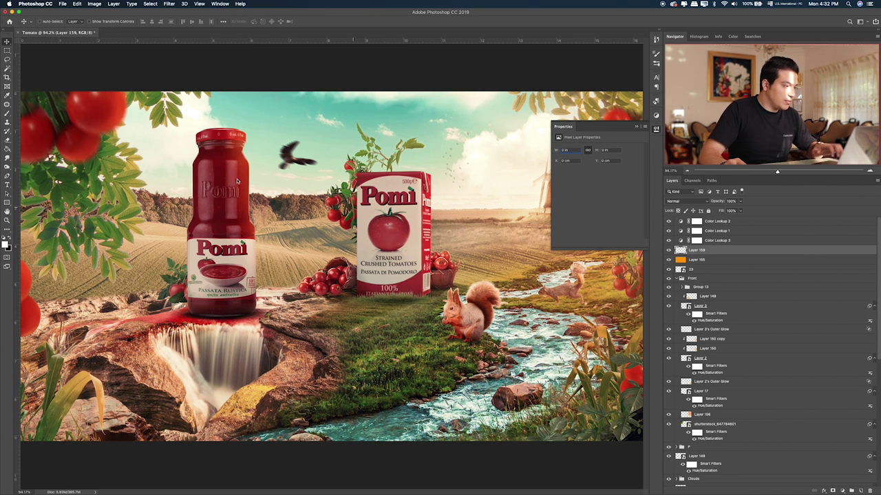
pyautogui.click(8, 147)
pyautogui.press('d')
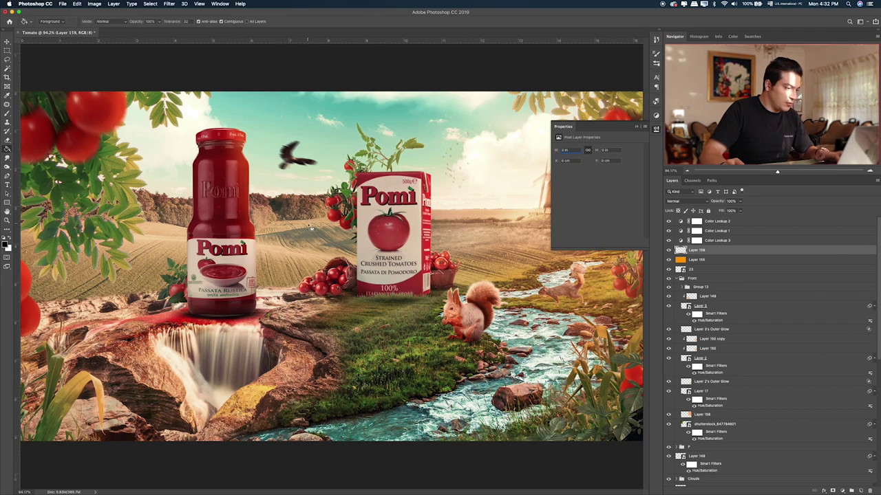
pyautogui.click(311, 228)
# Step: Set the black layer to Soft Light at 50% and erase its centre around the windmill
pyautogui.click(701, 202)
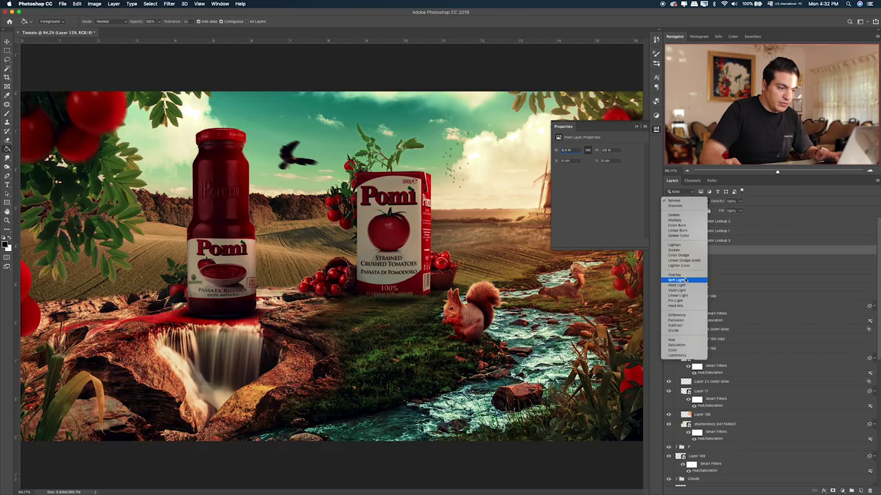
pyautogui.click(676, 280)
pyautogui.moveTo(725, 211); pyautogui.dragTo(724, 211)
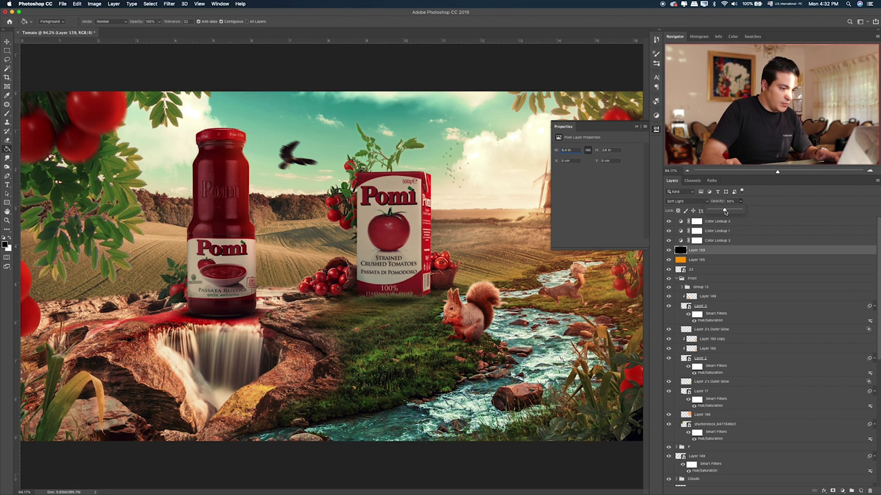
pyautogui.press('e')
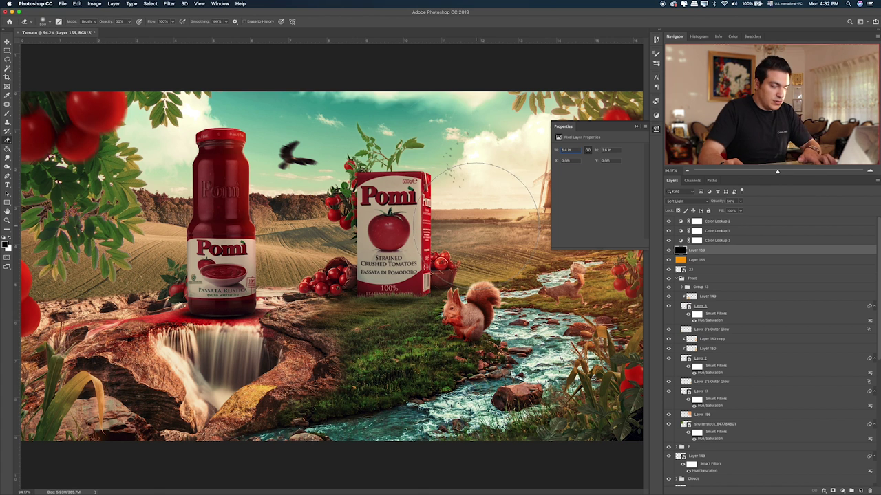
pyautogui.click(637, 127)
pyautogui.moveTo(482, 248); pyautogui.dragTo(566, 249)
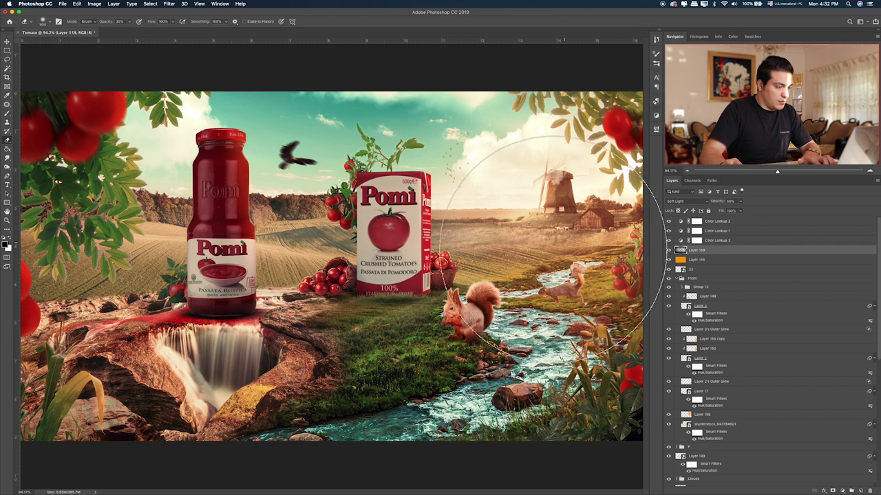
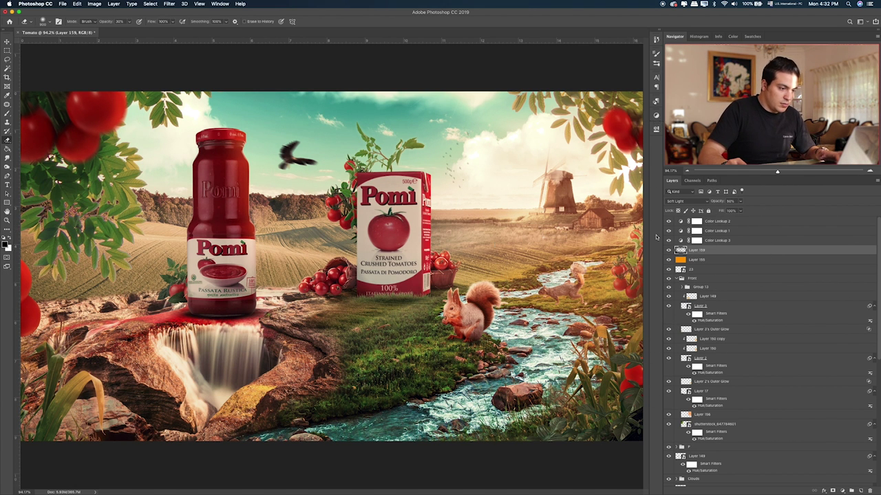
# Step: Compare the grading layers and lower Color Lookup 1's opacity to 28%
pyautogui.click(667, 251)
pyautogui.click(667, 250)
pyautogui.click(667, 241)
pyautogui.click(667, 241)
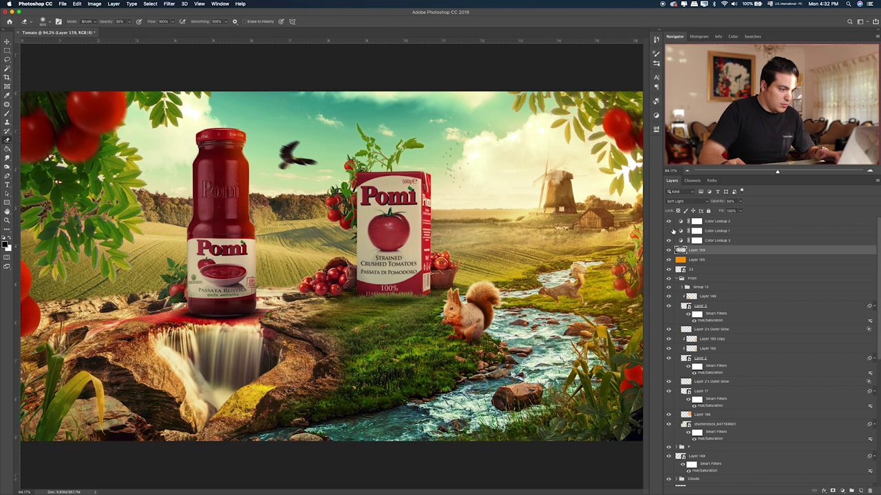
pyautogui.click(702, 231)
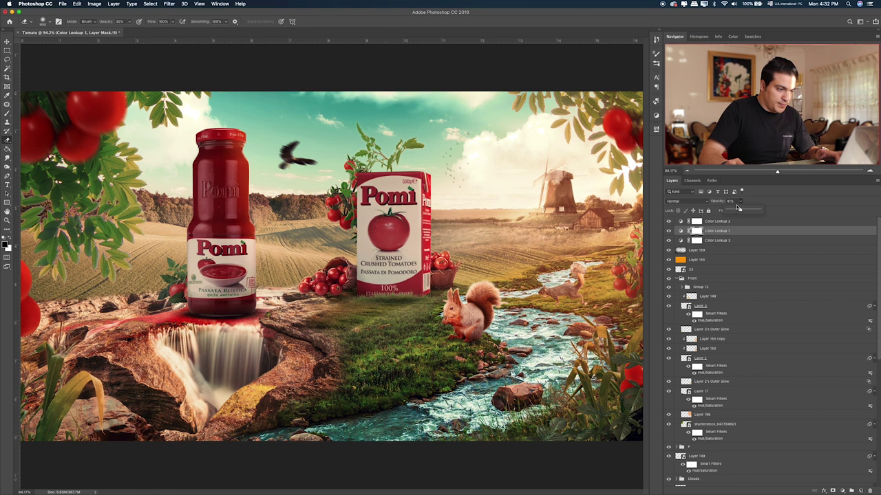
pyautogui.moveTo(738, 211); pyautogui.dragTo(736, 211)
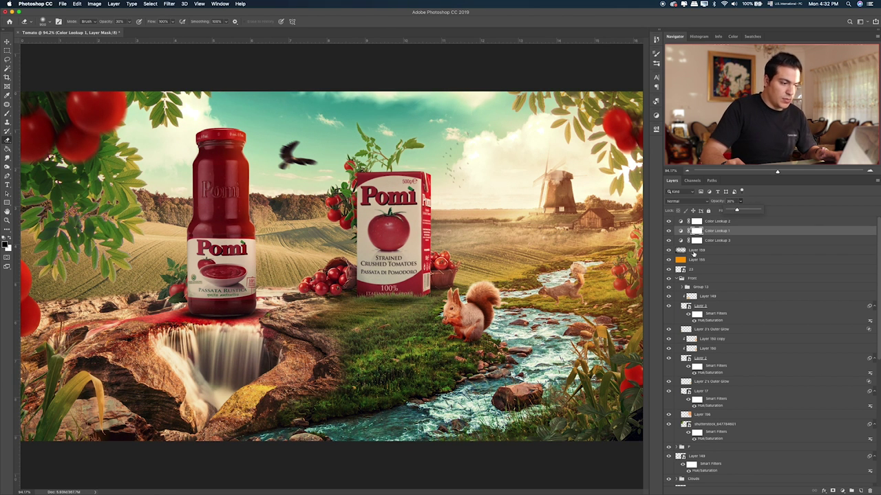
# Step: Set the orange Color Burn Layer 155 to 10% opacity
pyautogui.click(694, 251)
pyautogui.click(668, 260)
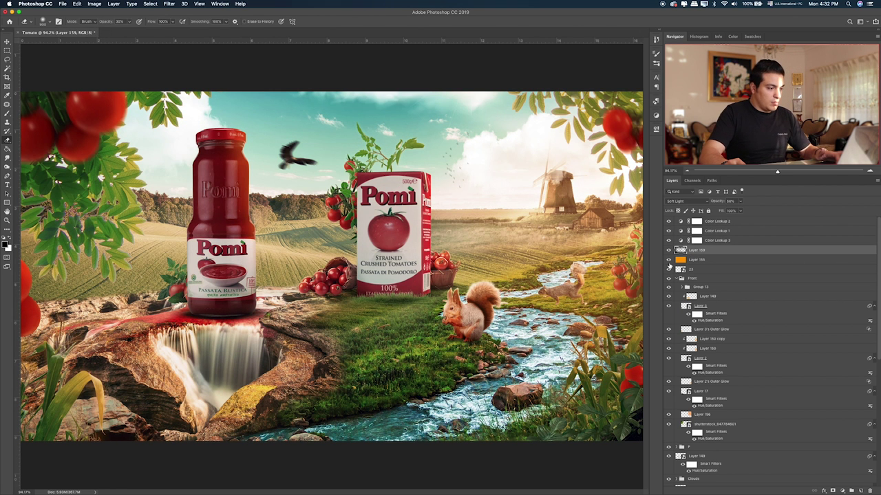
pyautogui.click(669, 265)
pyautogui.click(690, 262)
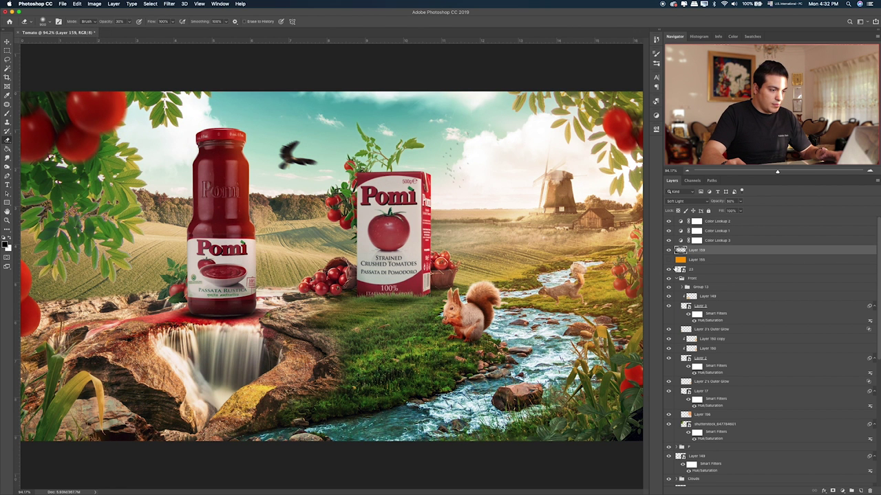
pyautogui.click(668, 261)
pyautogui.click(704, 260)
pyautogui.click(669, 261)
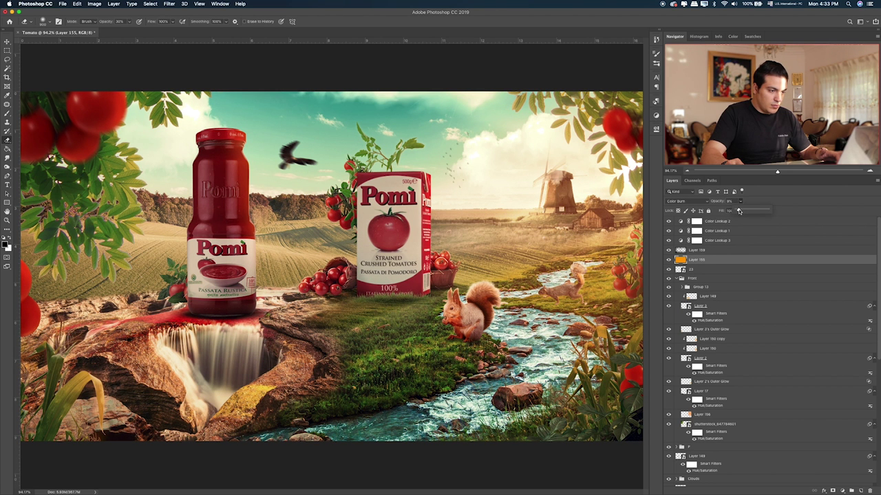
pyautogui.moveTo(739, 211); pyautogui.dragTo(740, 211)
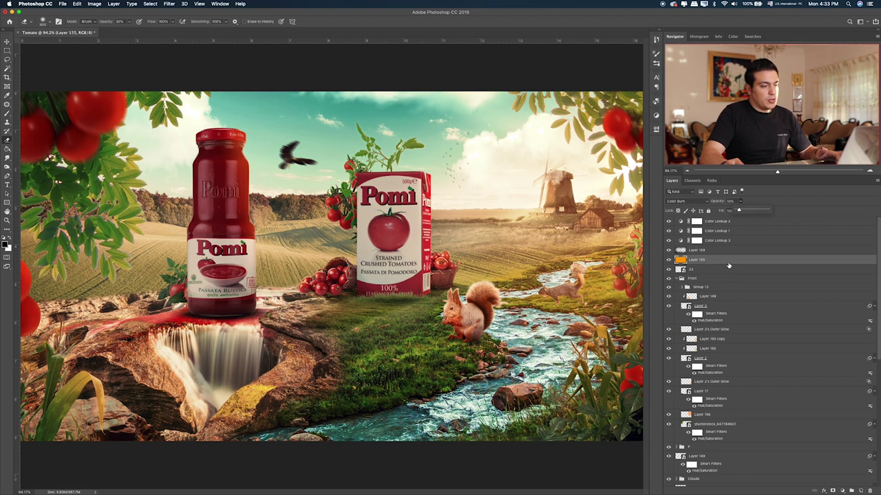
# Step: Toggle the plant, river and foreground tree layers on and off to compare
pyautogui.scroll(-2, 711, 311)
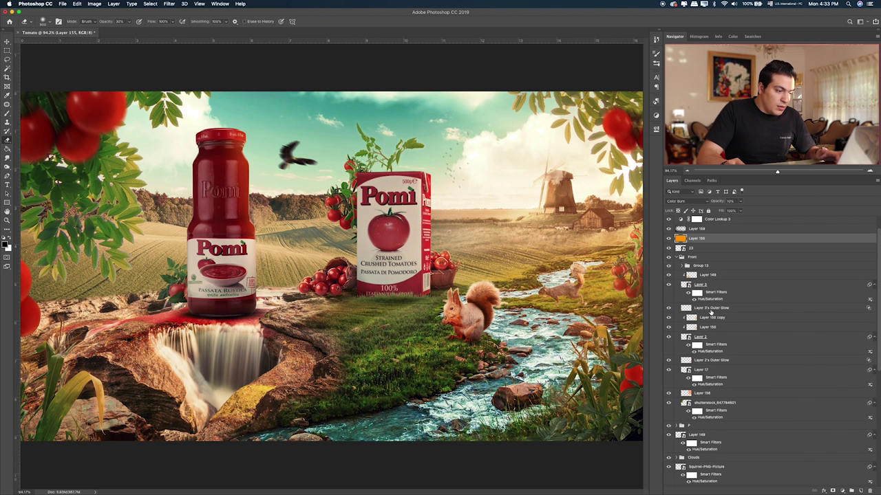
pyautogui.click(668, 317)
pyautogui.click(668, 317)
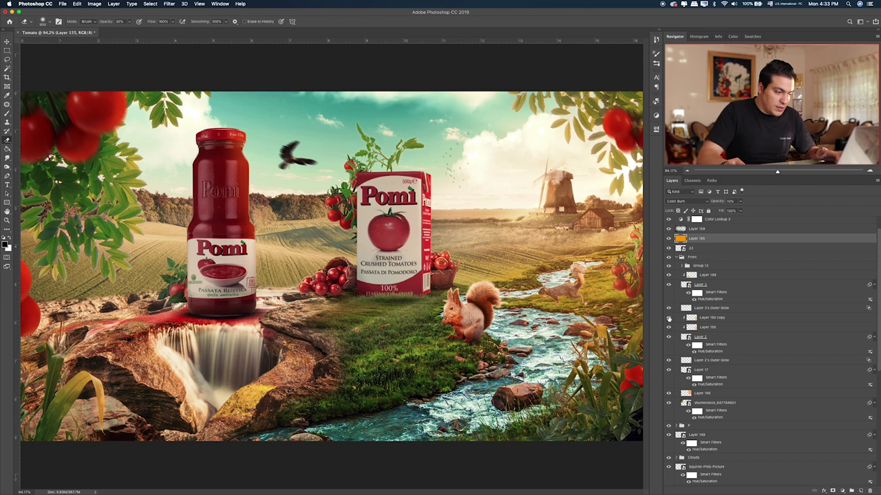
pyautogui.click(668, 338)
pyautogui.click(668, 338)
pyautogui.click(669, 370)
pyautogui.click(668, 369)
pyautogui.click(666, 388)
pyautogui.click(666, 388)
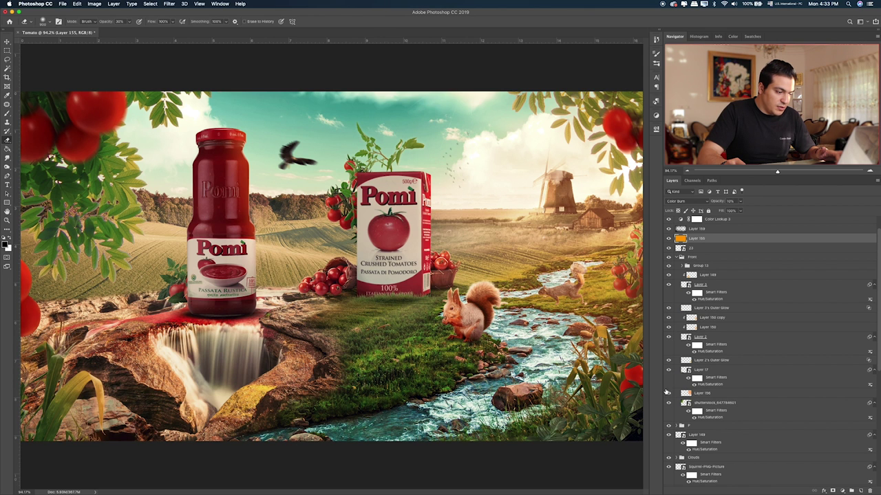
pyautogui.click(668, 401)
pyautogui.click(668, 402)
pyautogui.click(715, 402)
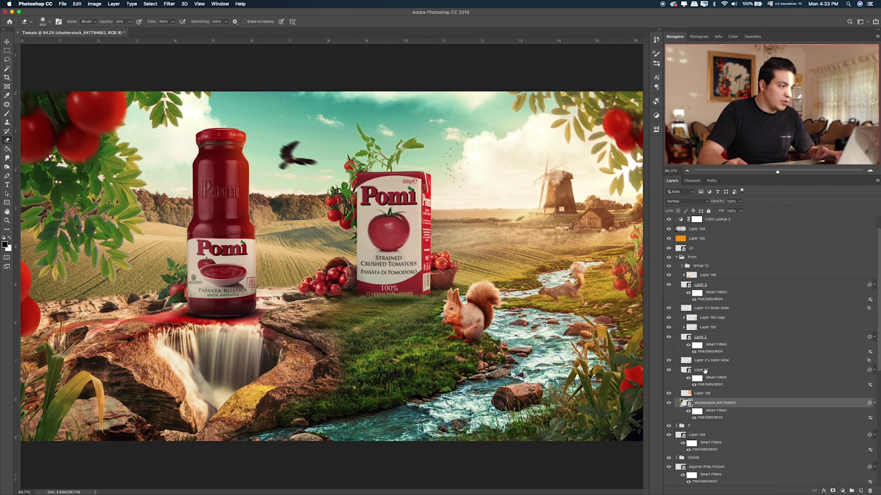
# Step: Apply a Motion Blur of 7 pixels at −21° to the foreground tree layer
pyautogui.click(169, 4)
pyautogui.moveTo(172, 85)
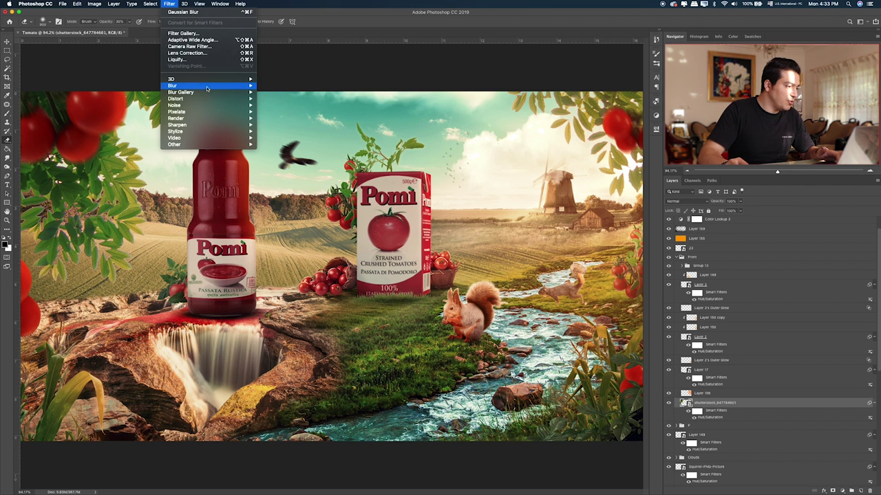
pyautogui.click(278, 125)
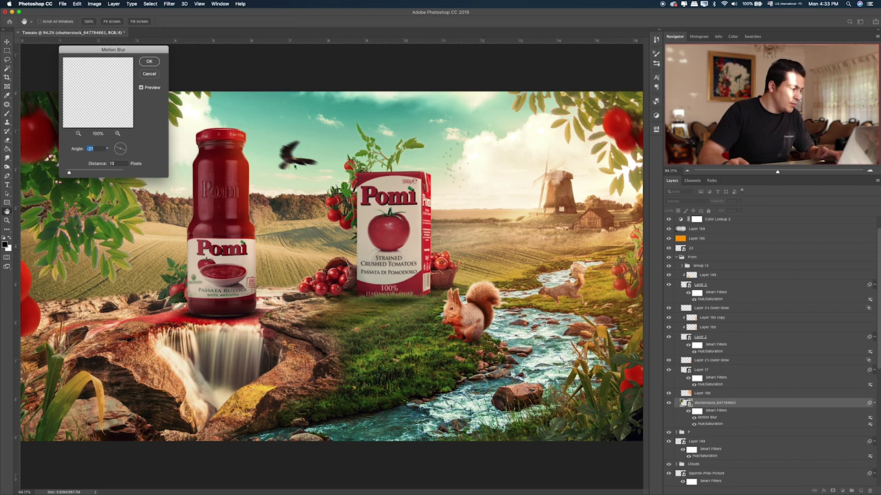
pyautogui.moveTo(69, 172); pyautogui.dragTo(70, 173)
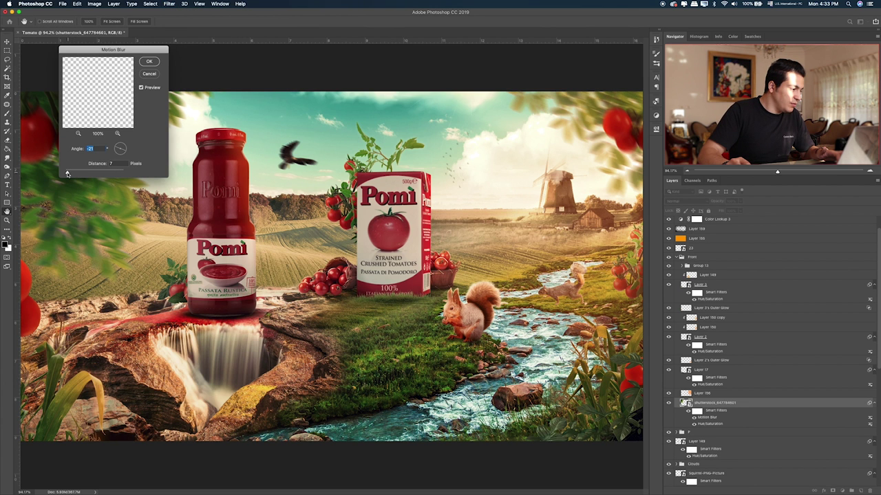
pyautogui.press('Tab')
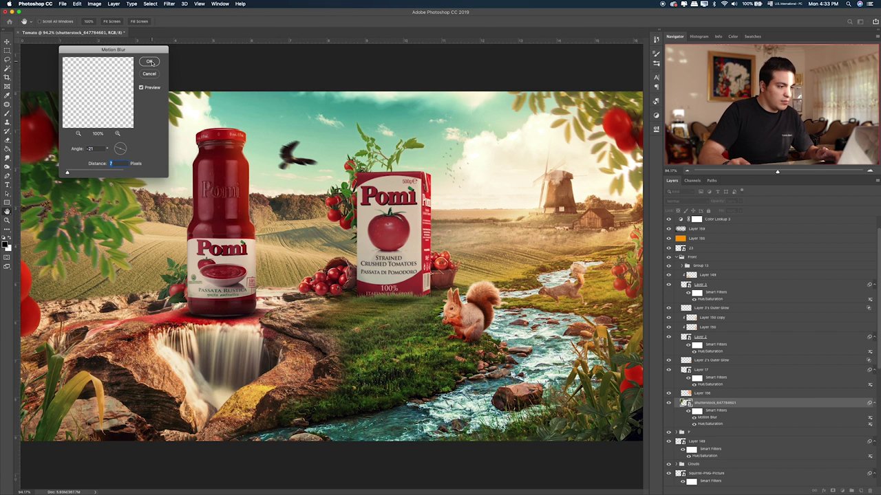
pyautogui.click(150, 62)
pyautogui.press('e')
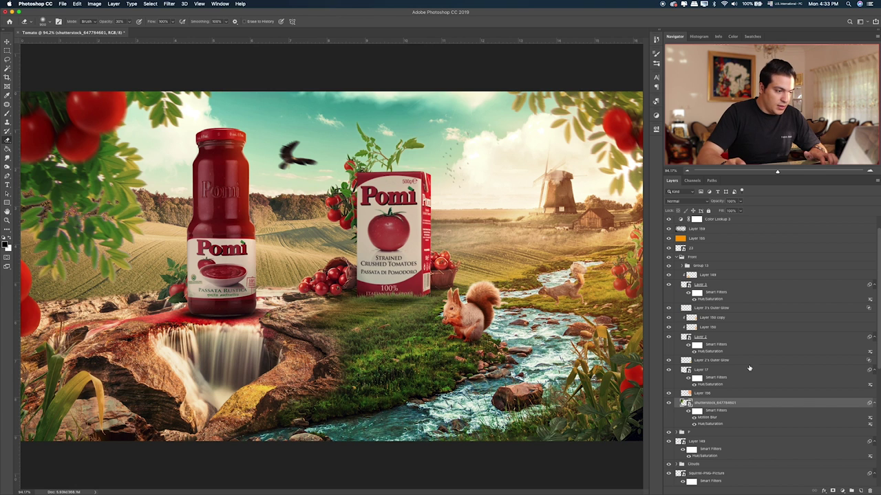
# Step: Scroll the Layers panel and hide the Front group to compare
pyautogui.scroll(-2, 749, 348)
pyautogui.scroll(-1, 743, 348)
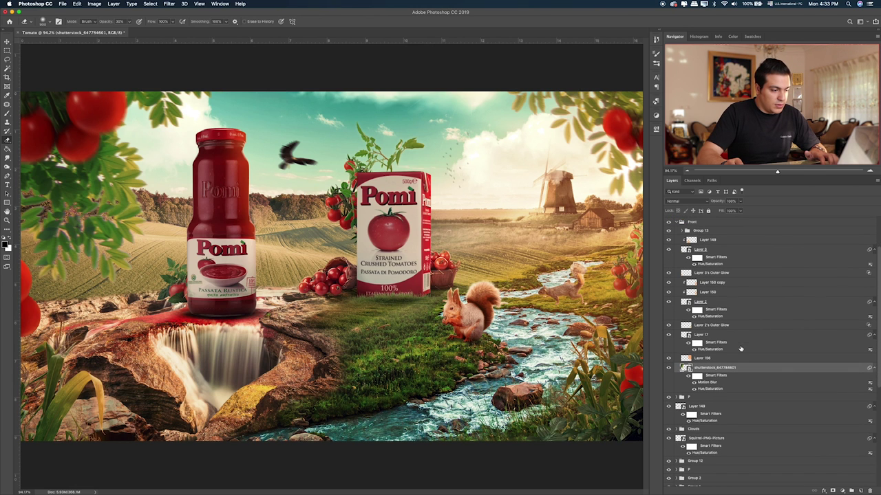
pyautogui.scroll(-2, 740, 347)
pyautogui.scroll(-2, 735, 346)
pyautogui.scroll(-1, 734, 347)
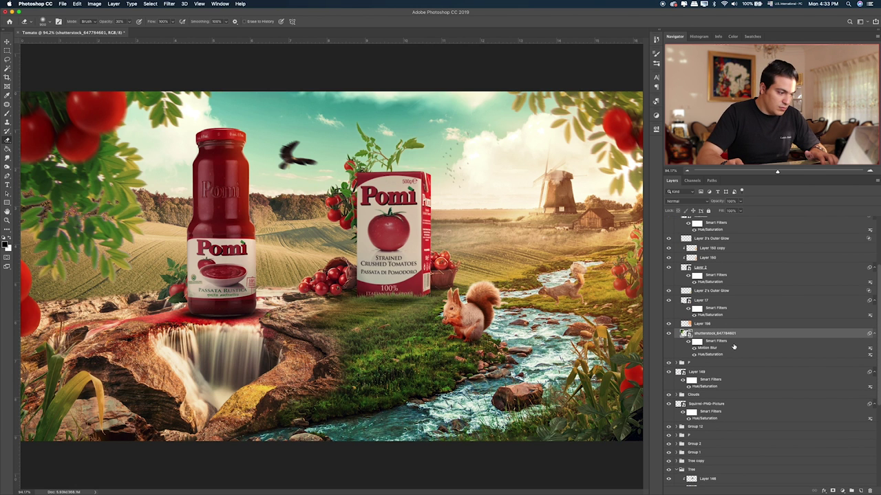
pyautogui.scroll(-2, 732, 347)
pyautogui.scroll(2, 729, 347)
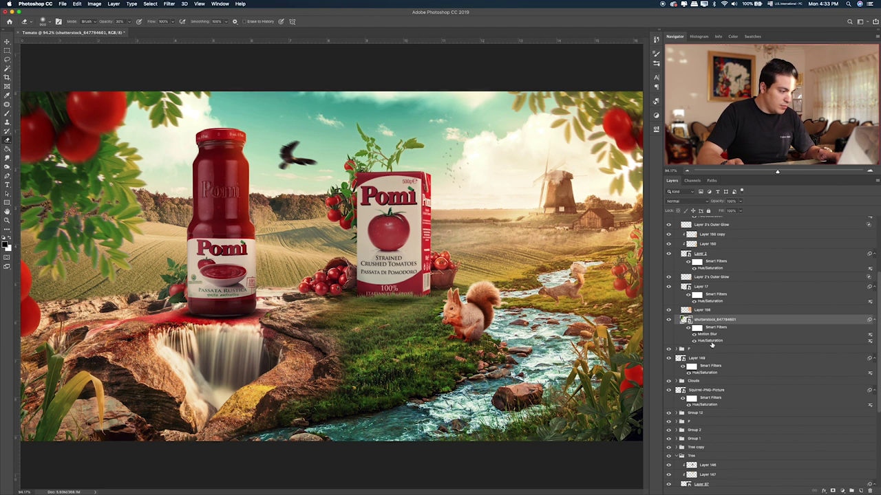
pyautogui.scroll(5, 722, 348)
pyautogui.scroll(5, 716, 347)
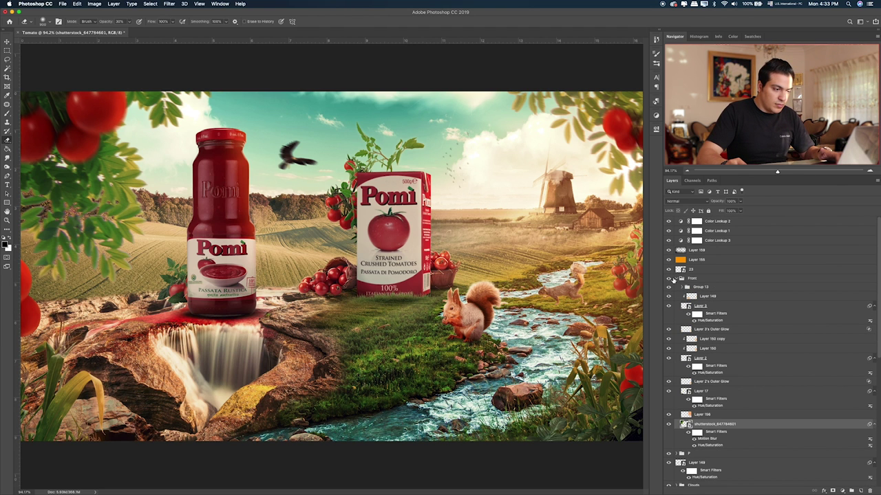
pyautogui.click(673, 280)
# Step: Add a Color Lookup layer above Color Lookup 2 and try the Kodak 5205 Fuji 3510 LUT
pyautogui.click(675, 278)
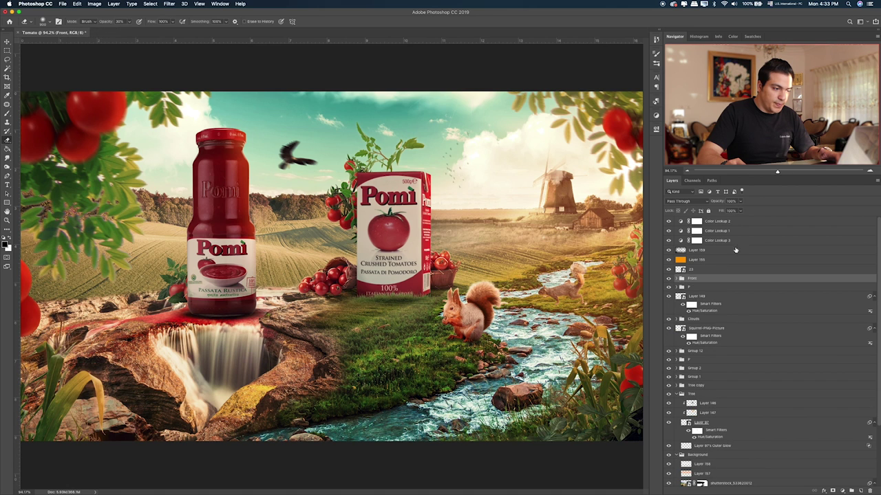
pyautogui.click(729, 222)
pyautogui.click(842, 490)
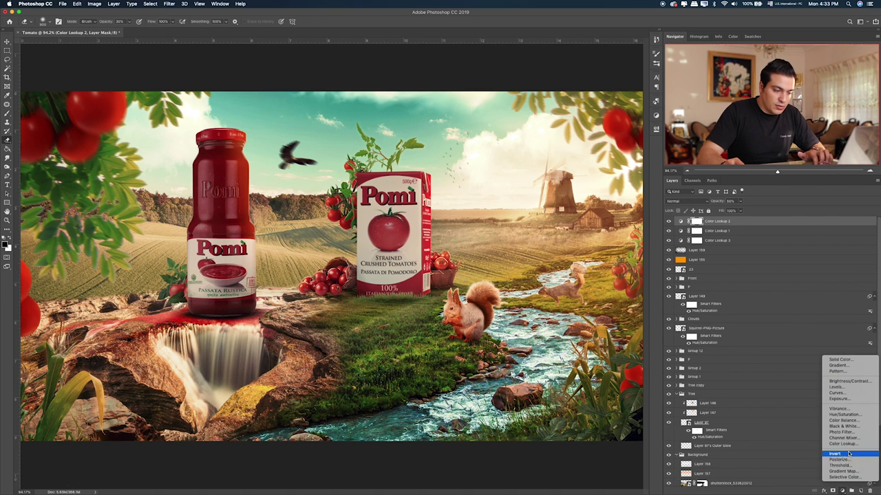
pyautogui.click(842, 444)
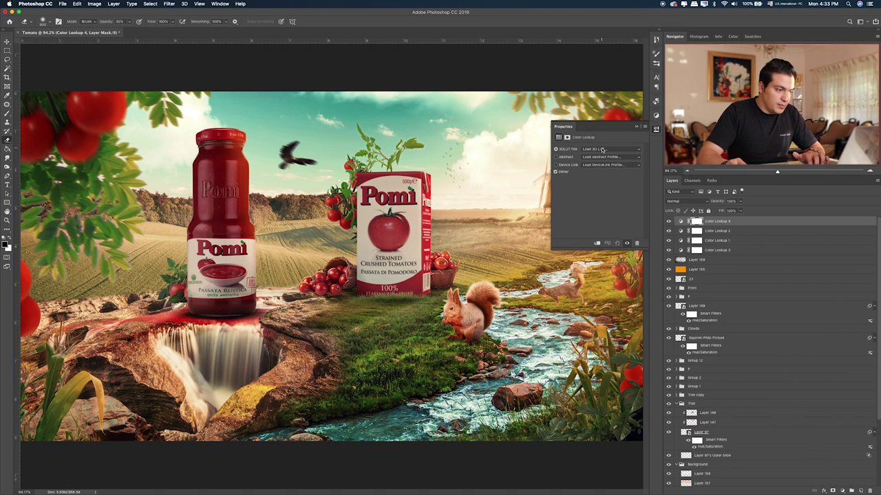
pyautogui.click(602, 150)
pyautogui.click(627, 279)
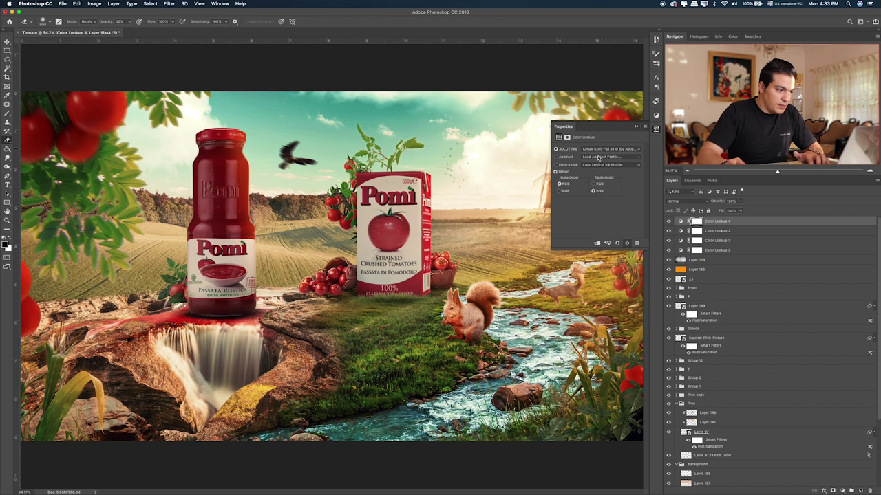
# Step: Try the Kodak 5218 Kodak 2395, LateSunset, NightFromDay and Soft_Warming LUTs
pyautogui.click(602, 150)
pyautogui.click(601, 150)
pyautogui.click(601, 150)
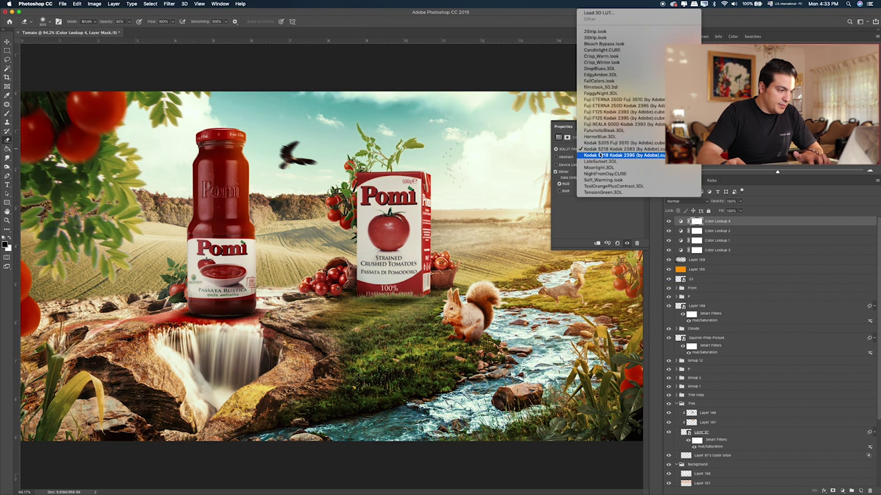
pyautogui.click(602, 155)
pyautogui.click(602, 150)
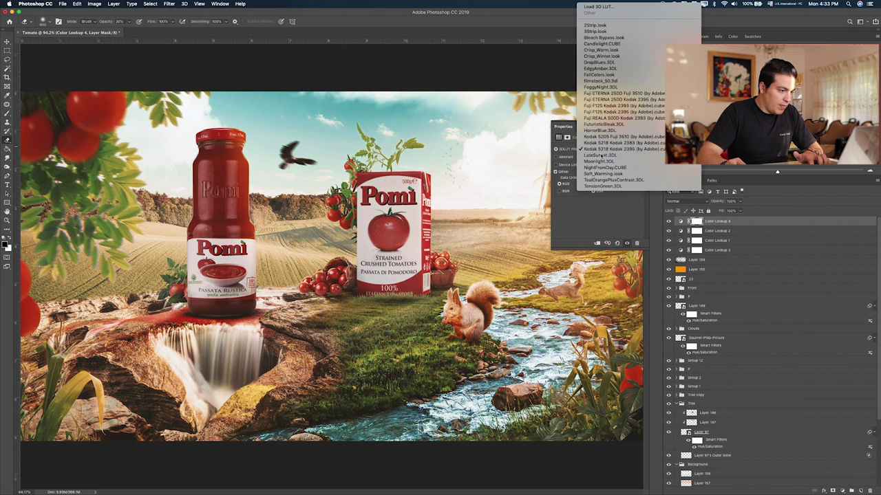
pyautogui.click(602, 154)
pyautogui.click(602, 150)
pyautogui.click(602, 150)
pyautogui.click(602, 150)
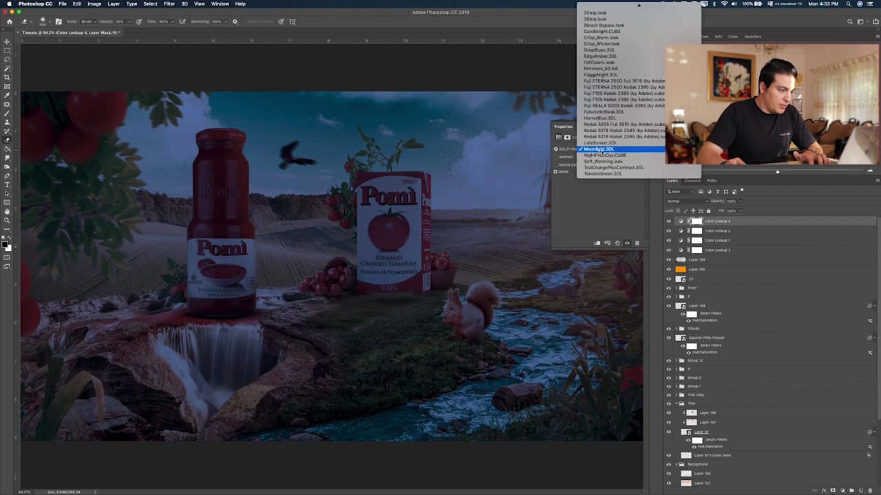
pyautogui.click(602, 155)
# Step: Try TealOrangePlusContrast, DropBlues and EdgyAmber LUTs, then delete the Color Lookup 4 layer
pyautogui.click(602, 150)
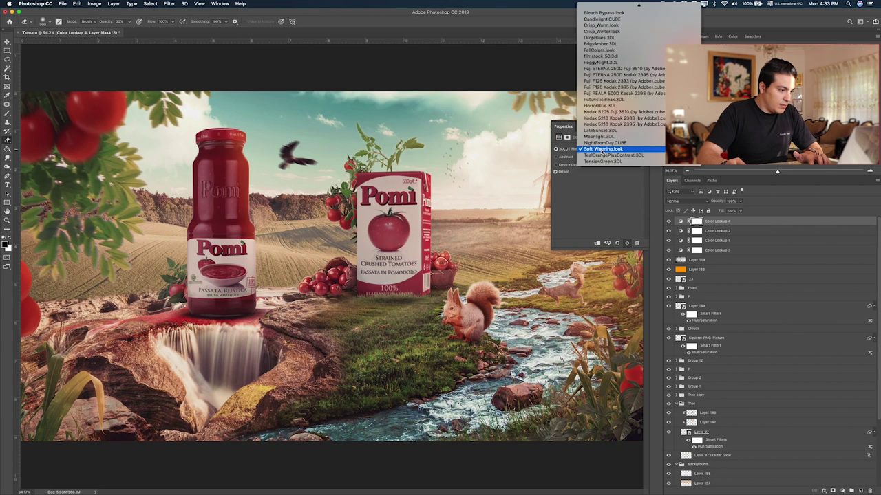
pyautogui.click(602, 155)
pyautogui.click(602, 150)
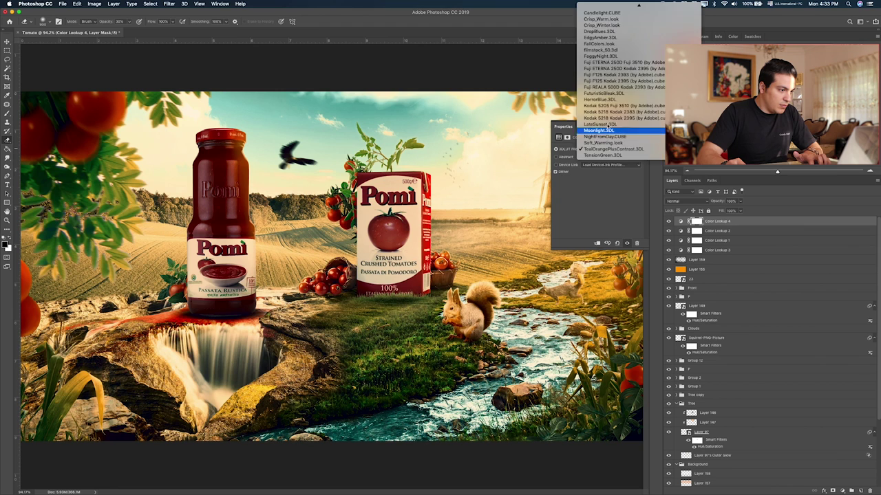
pyautogui.click(600, 62)
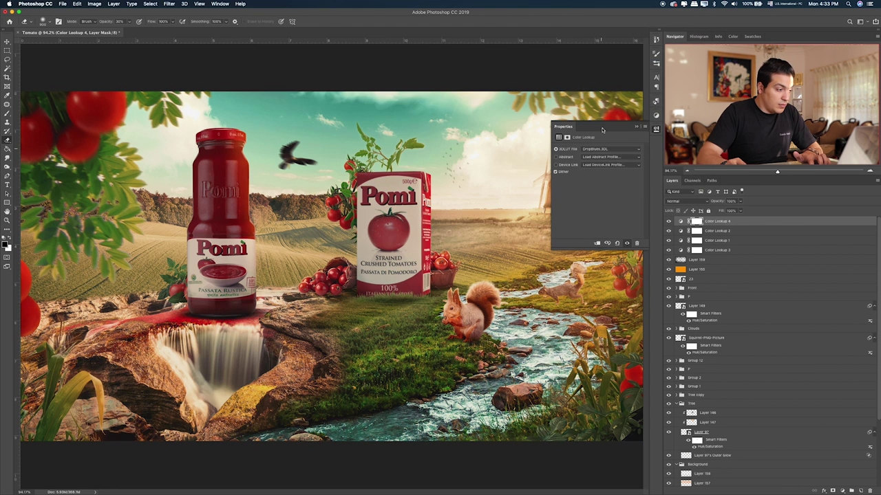
pyautogui.click(612, 154)
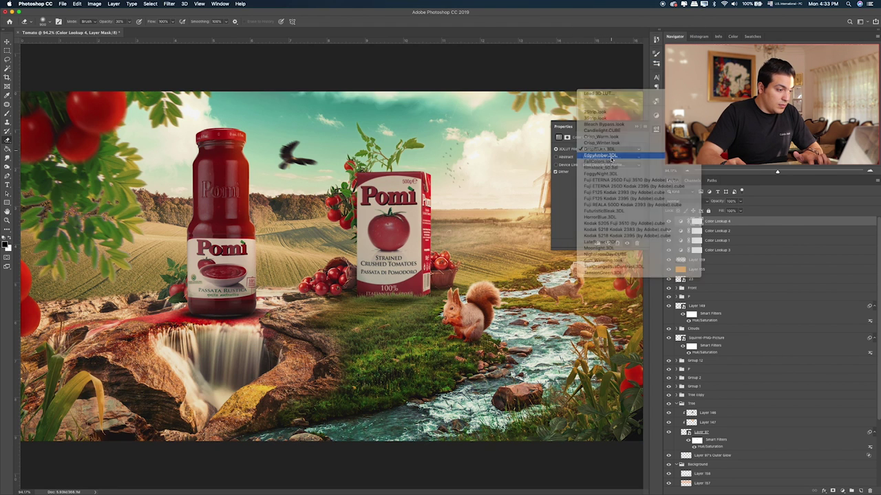
pyautogui.click(611, 157)
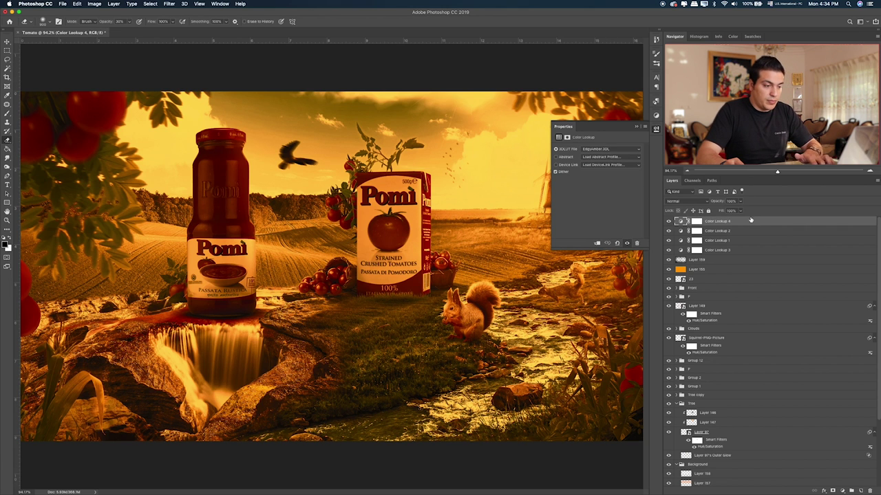
pyautogui.moveTo(688, 222); pyautogui.dragTo(868, 490)
pyautogui.click(842, 491)
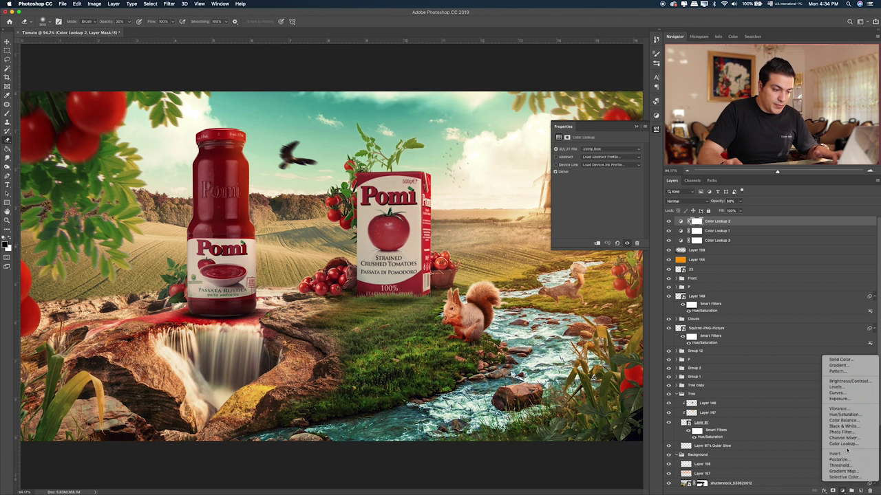
# Step: Add a Levels 1 adjustment layer with the midtone slider nudged left
pyautogui.click(836, 387)
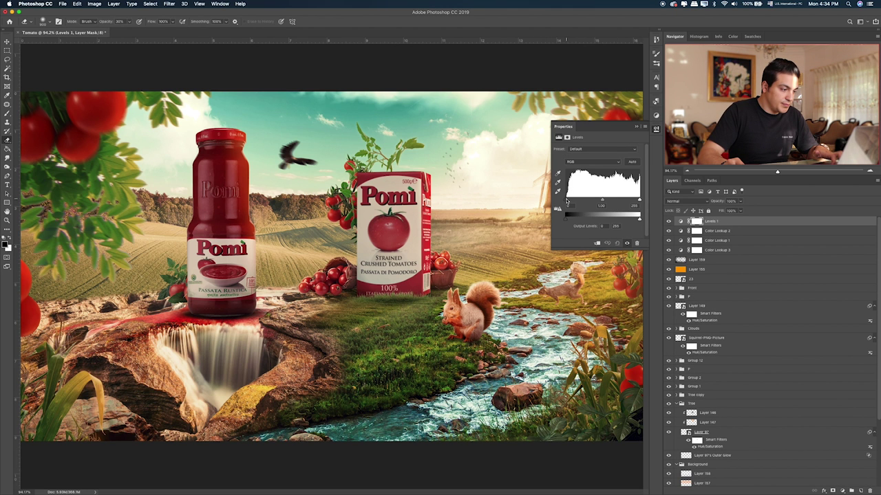
pyautogui.moveTo(605, 201); pyautogui.dragTo(578, 201)
pyautogui.moveTo(639, 200); pyautogui.dragTo(573, 201)
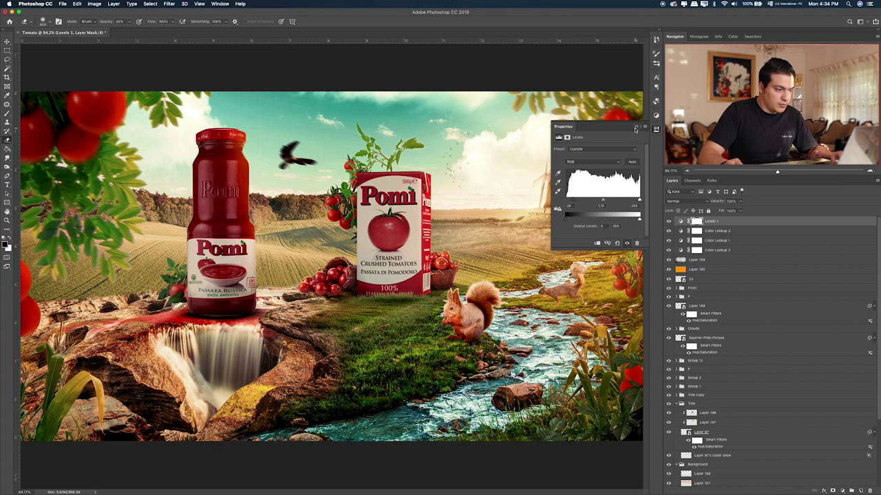
pyautogui.click(635, 128)
pyautogui.click(841, 490)
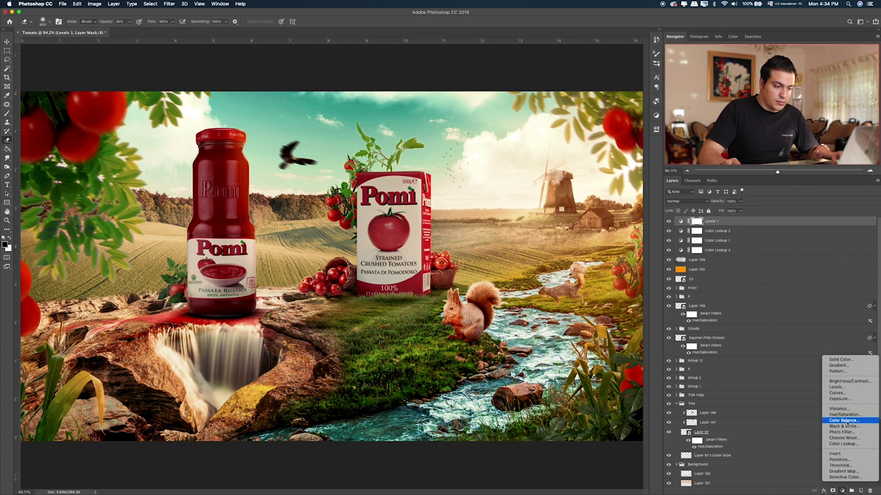
# Step: Add a Curves 1 layer, pull the RGB curve down slightly and tweak the Red curve
pyautogui.click(850, 405)
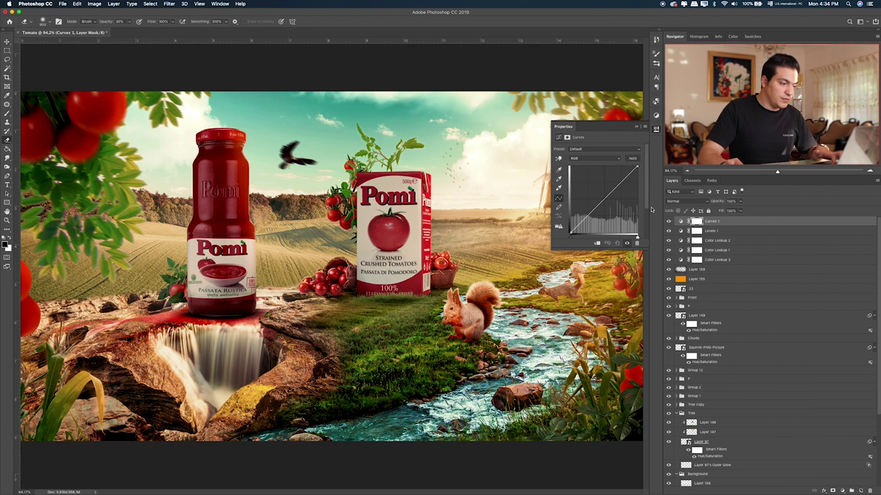
pyautogui.moveTo(590, 212); pyautogui.dragTo(591, 212)
pyautogui.click(558, 171)
pyautogui.click(593, 159)
pyautogui.click(592, 167)
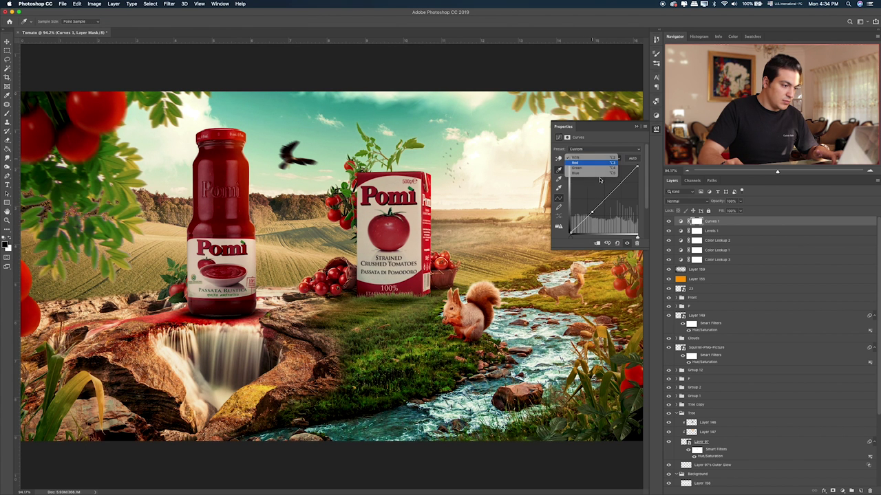
pyautogui.moveTo(593, 206); pyautogui.dragTo(595, 207)
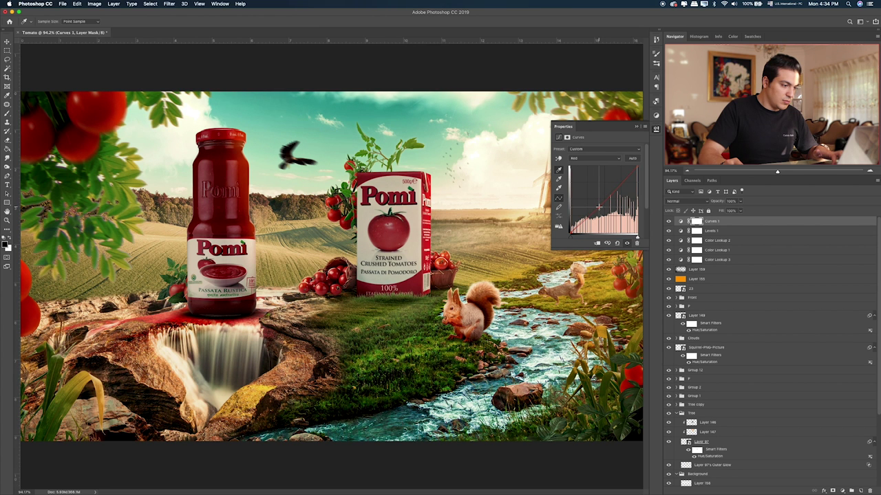
# Step: Adjust the Green and Blue channel curves slightly to warm the grade
pyautogui.click(583, 159)
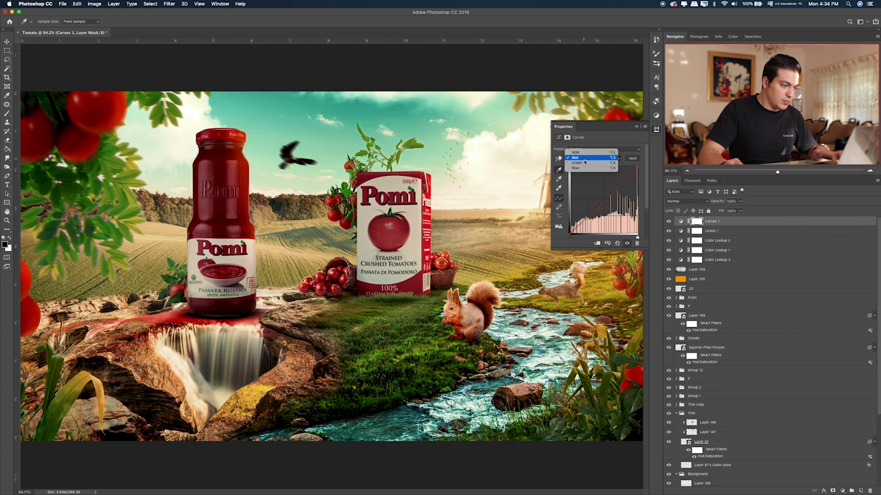
pyautogui.click(585, 167)
pyautogui.moveTo(602, 202); pyautogui.dragTo(607, 196)
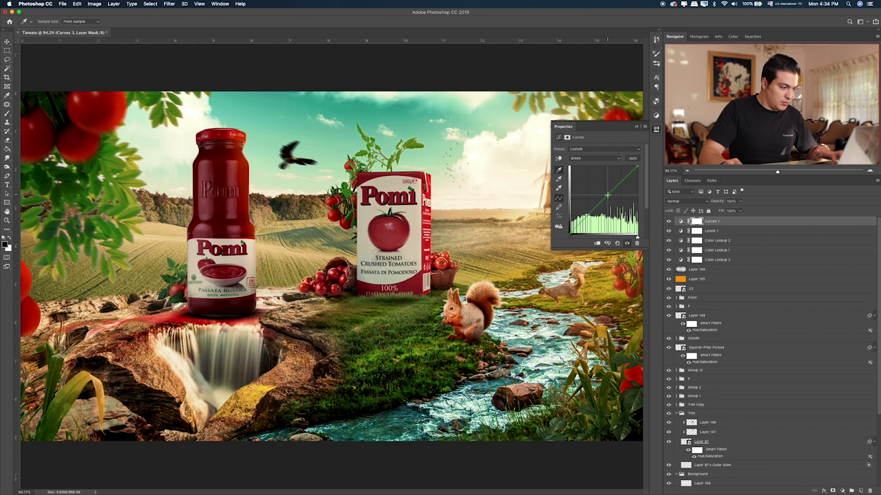
pyautogui.click(597, 159)
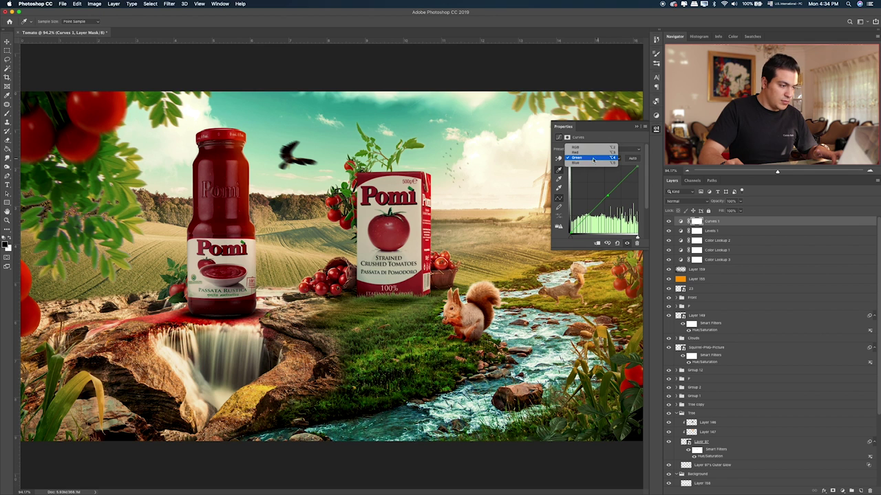
pyautogui.click(596, 166)
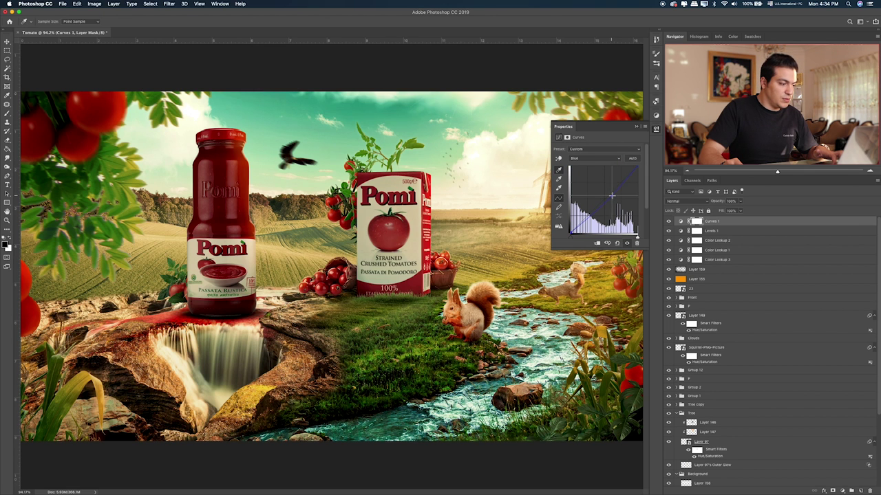
pyautogui.moveTo(612, 196); pyautogui.dragTo(607, 189)
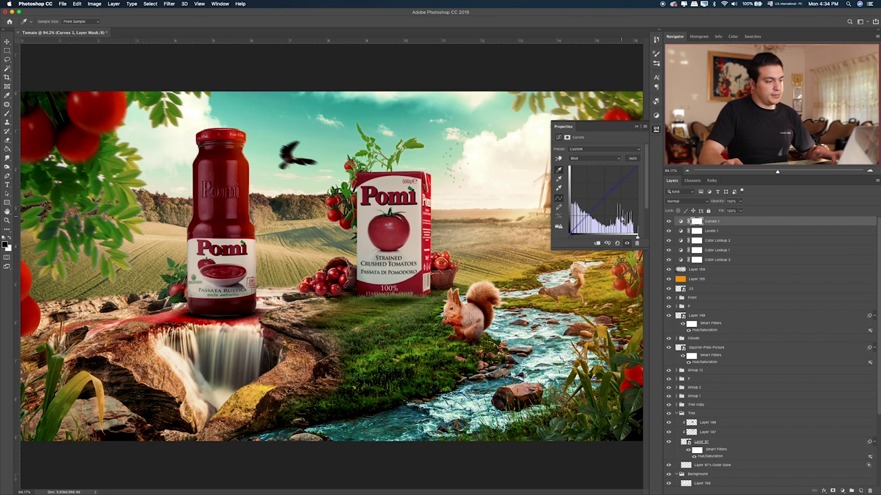
pyautogui.click(636, 126)
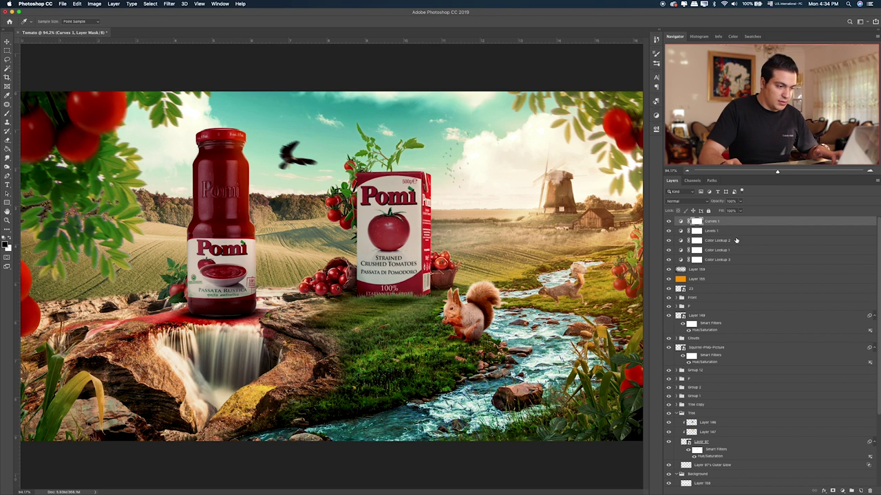
# Step: Add a Black & White 1 layer with the Reds slider lowered and Blues raised
pyautogui.click(846, 489)
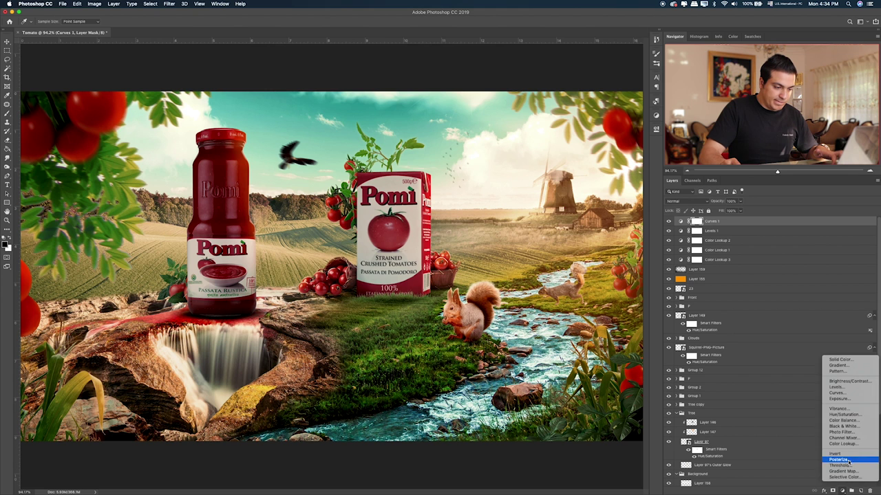
pyautogui.click(843, 426)
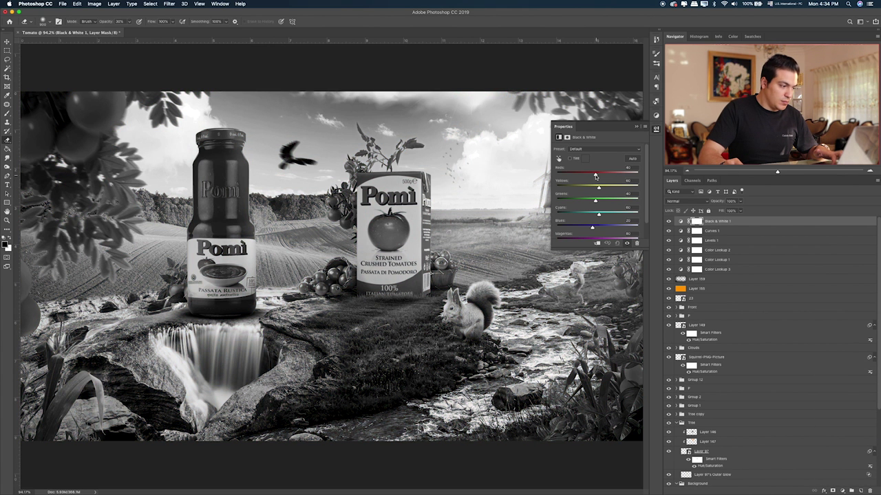
pyautogui.moveTo(590, 177)
pyautogui.mouseDown()
pyautogui.moveTo(608, 189)
pyautogui.moveTo(597, 176)
pyautogui.moveTo(611, 202)
pyautogui.moveTo(593, 216)
pyautogui.moveTo(606, 219)
pyautogui.mouseUp()
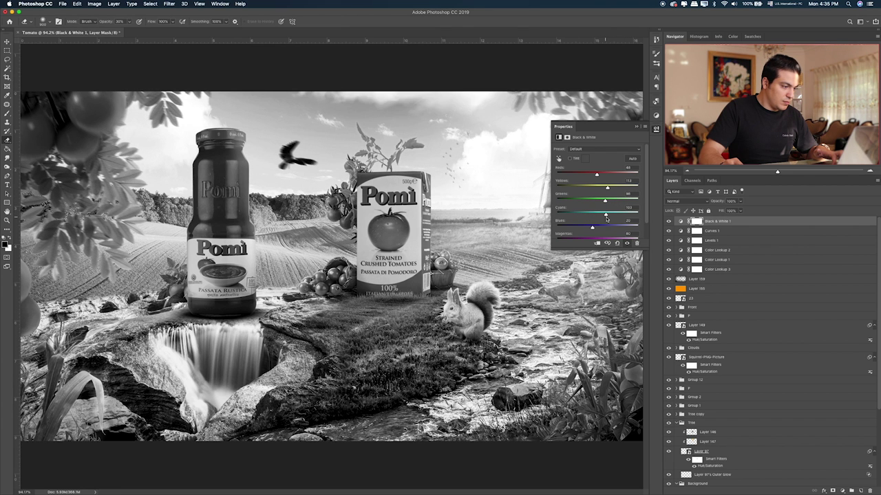
pyautogui.moveTo(587, 229); pyautogui.dragTo(607, 227)
# Step: Set Black & White 1 to Soft Light blend mode at 24% opacity
pyautogui.press('v')
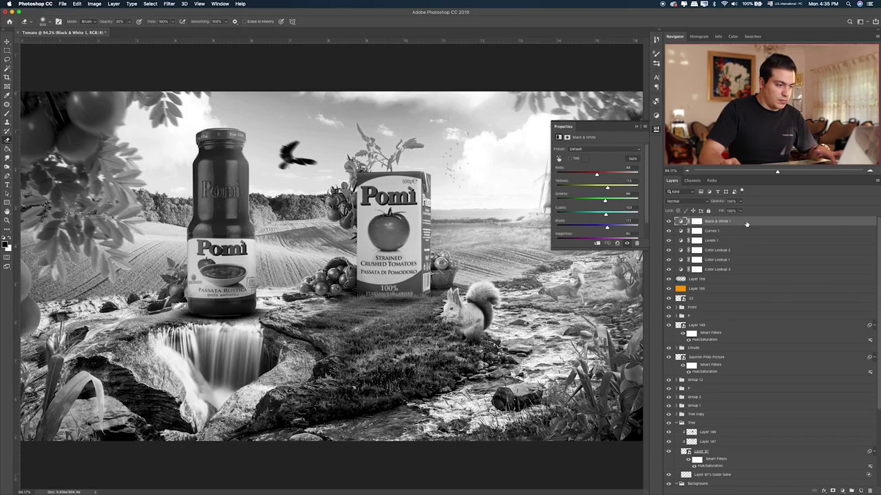
pyautogui.hotkey('shift', 'alt', 'k')
pyautogui.hotkey('shift', '+')
pyautogui.hotkey('shift', '+')
pyautogui.hotkey('shift', '+')
pyautogui.hotkey('shift', '+')
pyautogui.hotkey('shift', '+')
pyautogui.hotkey('shift', '+')
pyautogui.hotkey('shift', '+')
pyautogui.hotkey('shift', '+')
pyautogui.hotkey('shift', '+')
pyautogui.hotkey('shift', '+')
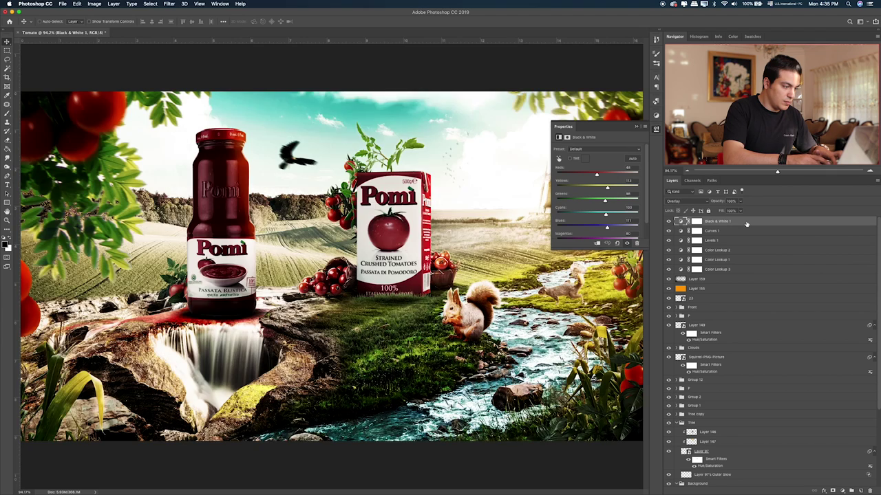
pyautogui.hotkey('shift', '+')
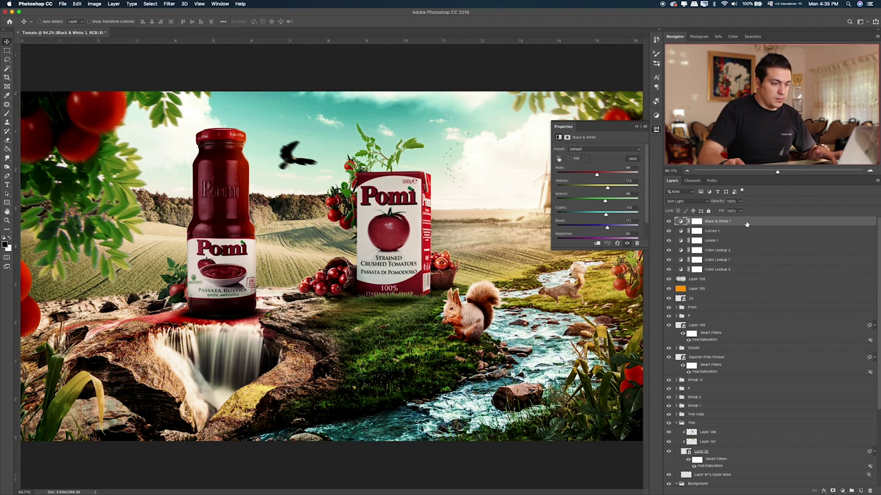
pyautogui.press('4')
pyautogui.press('9')
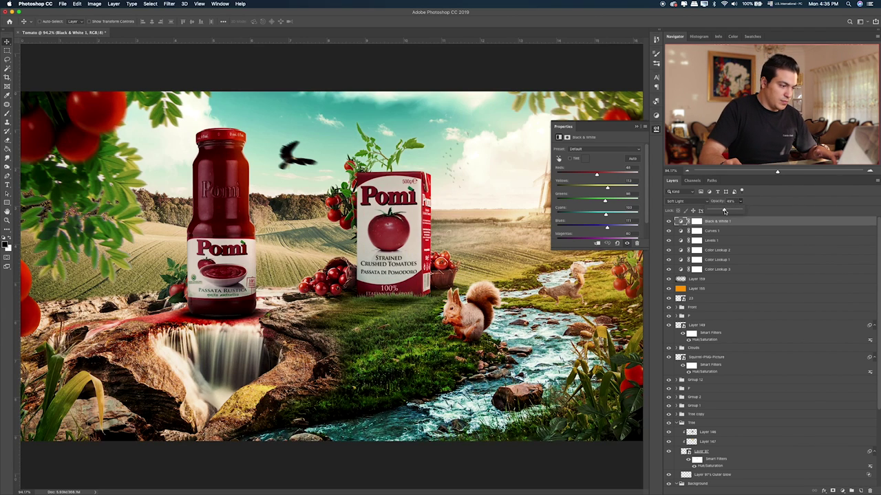
pyautogui.press('\\')
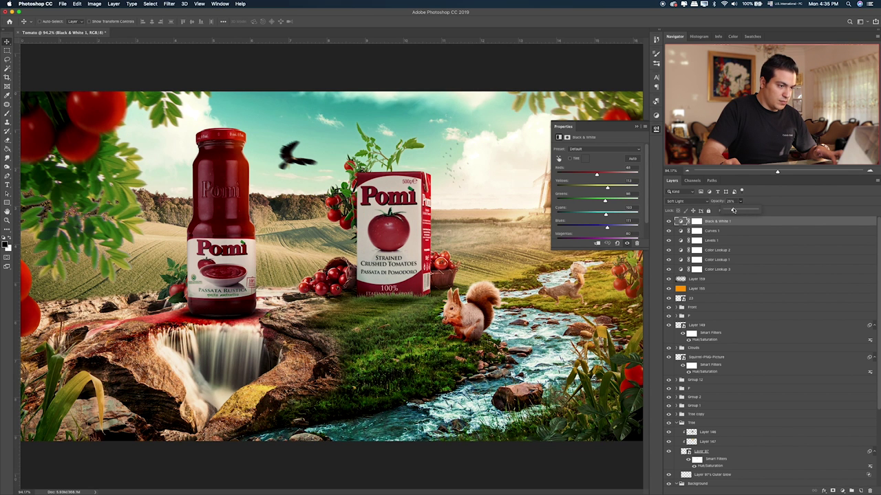
pyautogui.press('Return')
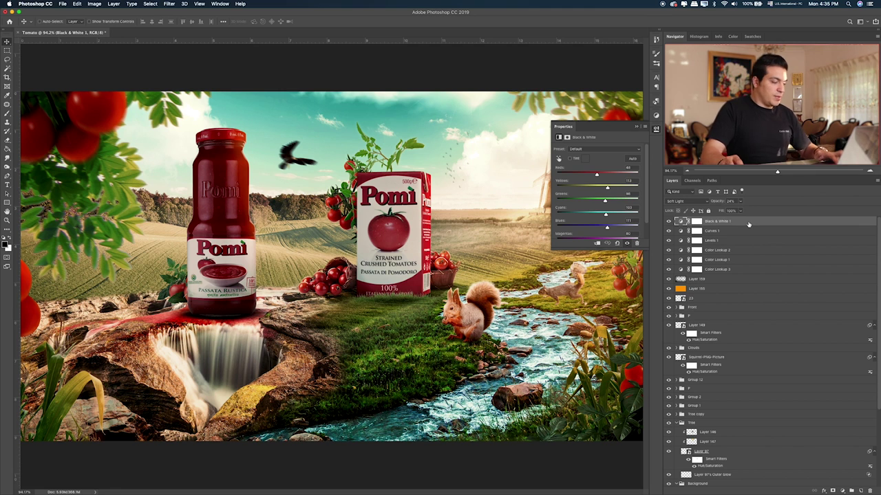
pyautogui.click(637, 128)
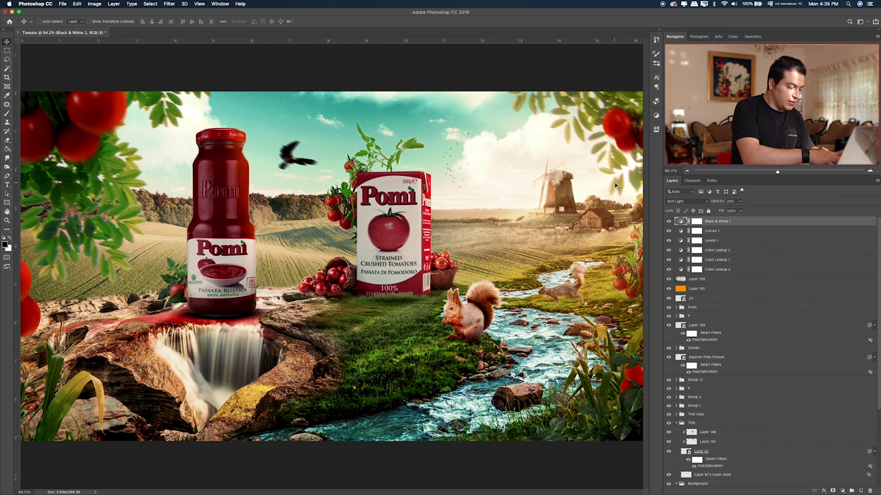
pyautogui.hotkey('ctrl', 'alt', 'shift', 'e')
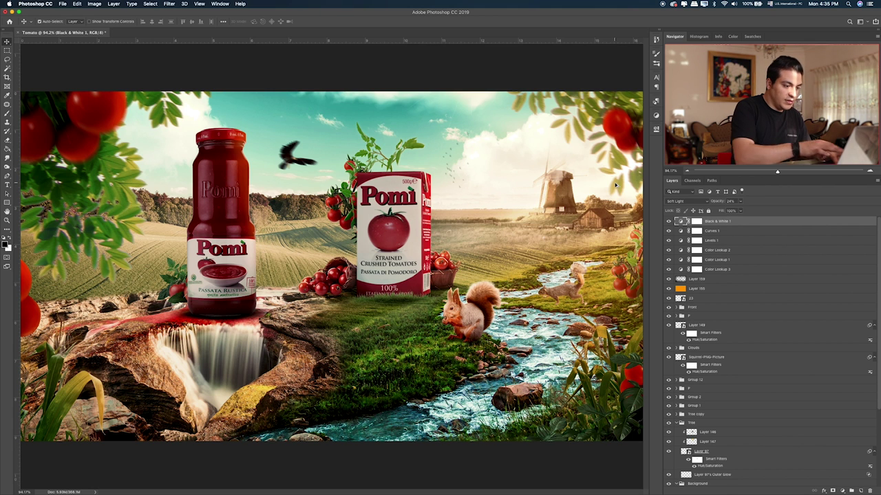
# Step: Open the merged Layer 160 in Camera Raw Filter and apply Auto tone
pyautogui.click(169, 4)
pyautogui.click(187, 46)
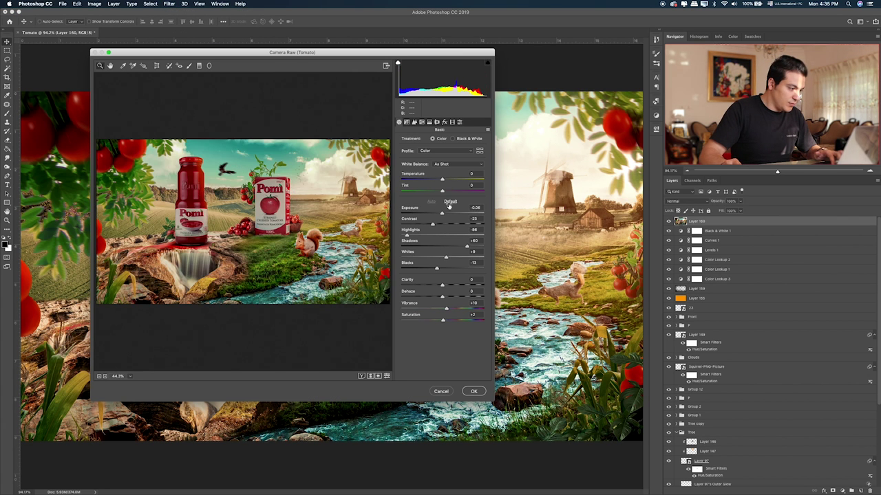
pyautogui.click(450, 201)
pyautogui.click(432, 201)
pyautogui.click(444, 202)
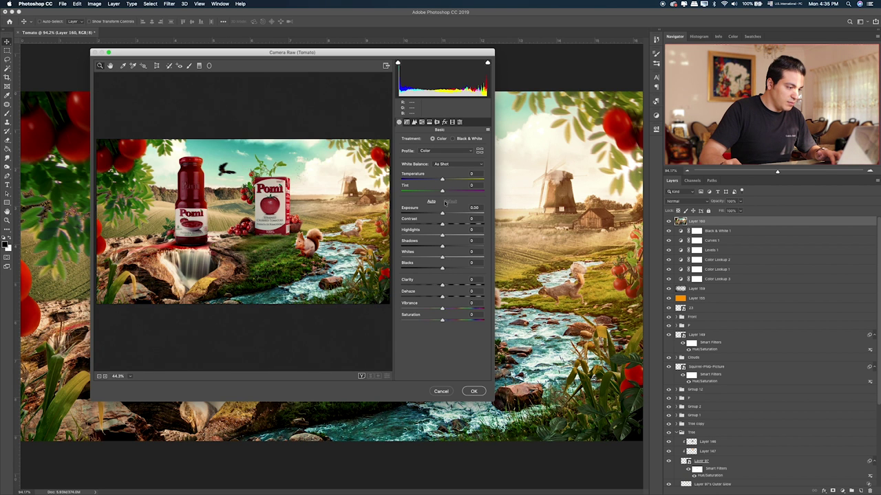
pyautogui.click(432, 201)
pyautogui.click(456, 202)
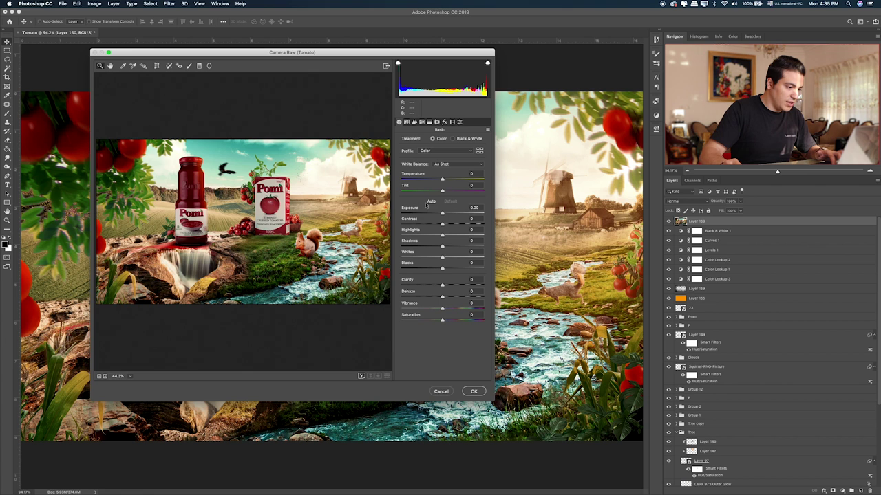
pyautogui.click(432, 202)
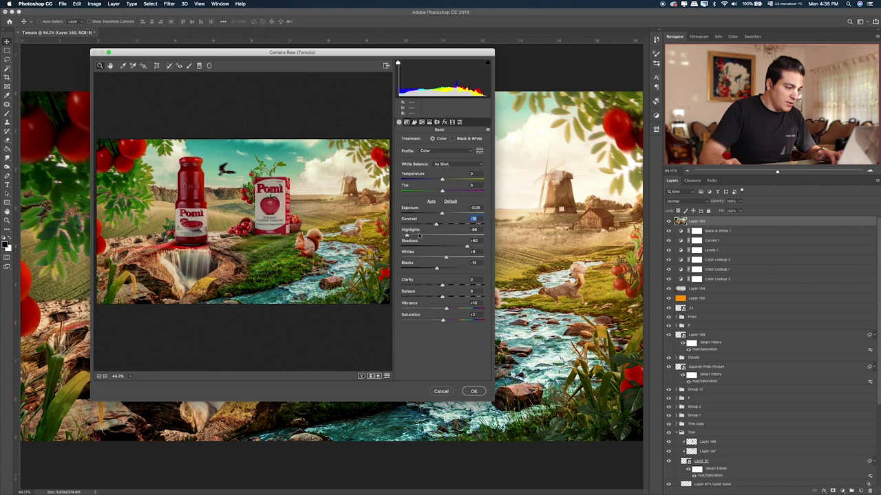
# Step: Lift the Camera Raw Highlights to −33
pyautogui.click(419, 236)
pyautogui.moveTo(425, 236); pyautogui.dragTo(429, 236)
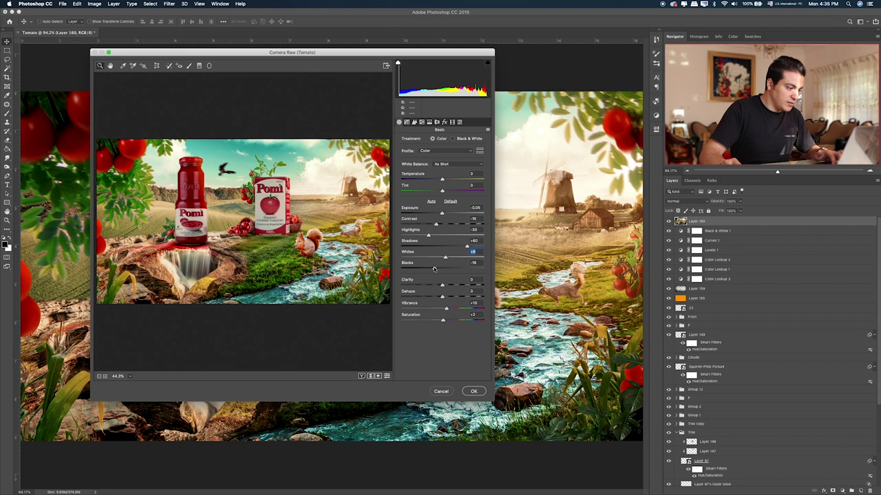
pyautogui.click(444, 215)
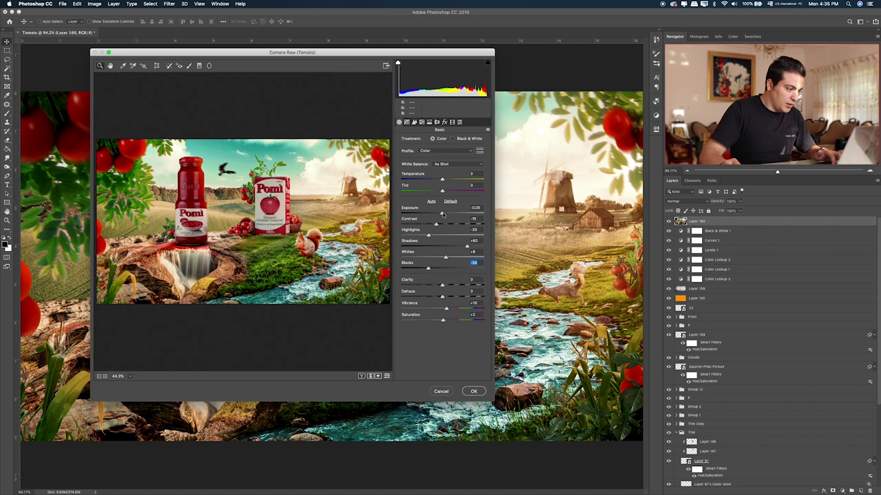
pyautogui.click(411, 122)
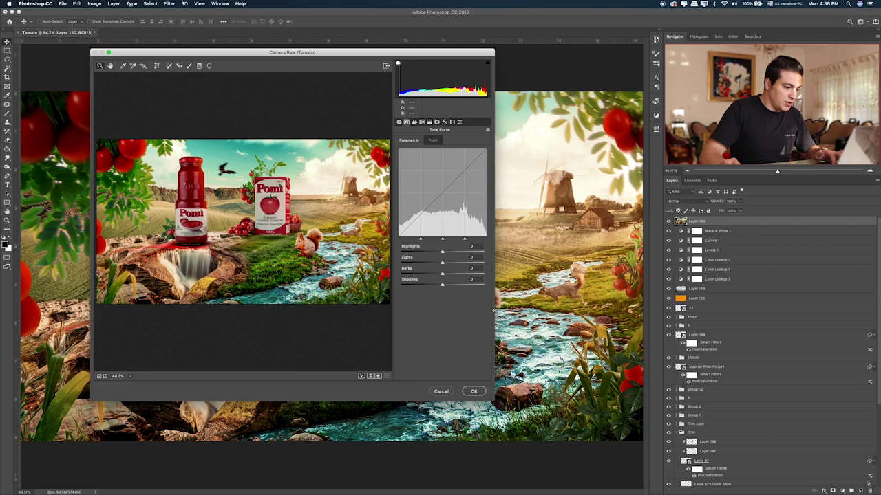
# Step: Set the Tone Curve Lights to −3 and Shadows to −43
pyautogui.moveTo(493, 311); pyautogui.dragTo(700, 311)
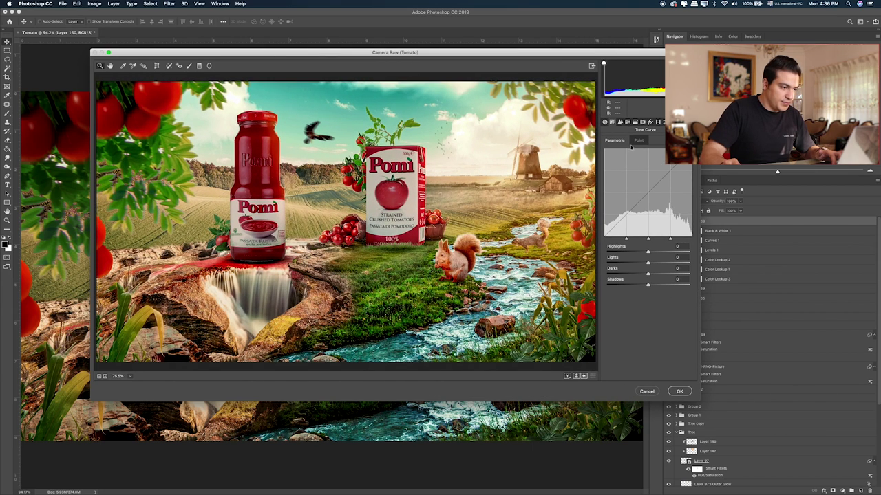
pyautogui.moveTo(647, 264); pyautogui.dragTo(661, 273)
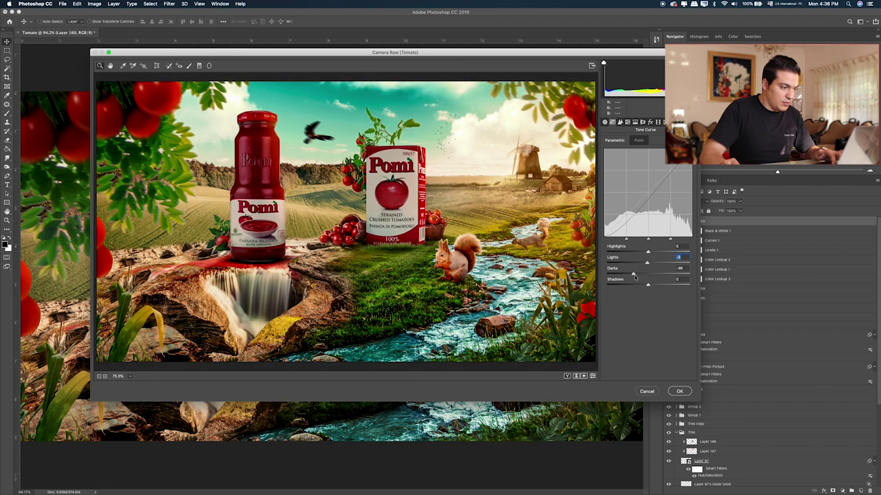
pyautogui.moveTo(648, 286); pyautogui.dragTo(629, 285)
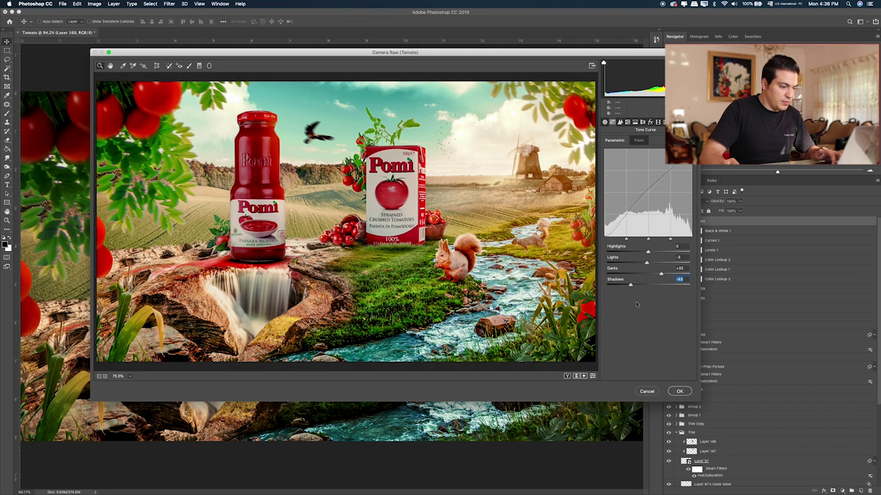
# Step: Lower Oranges and Yellows saturation to −18 and Blues luminance to −48
pyautogui.click(620, 123)
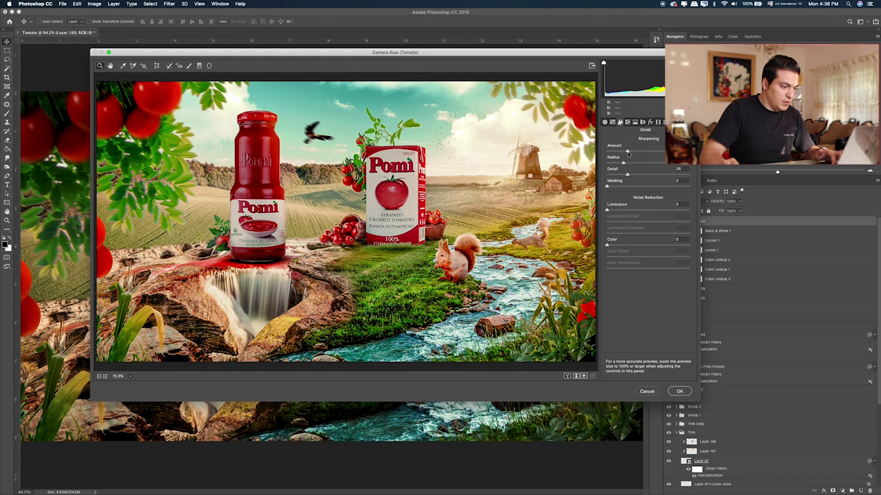
pyautogui.click(626, 123)
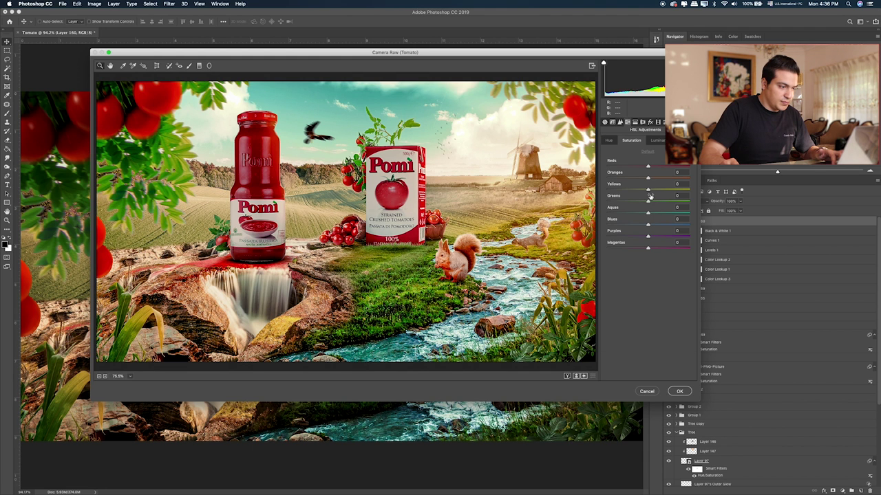
pyautogui.moveTo(649, 180); pyautogui.dragTo(629, 191)
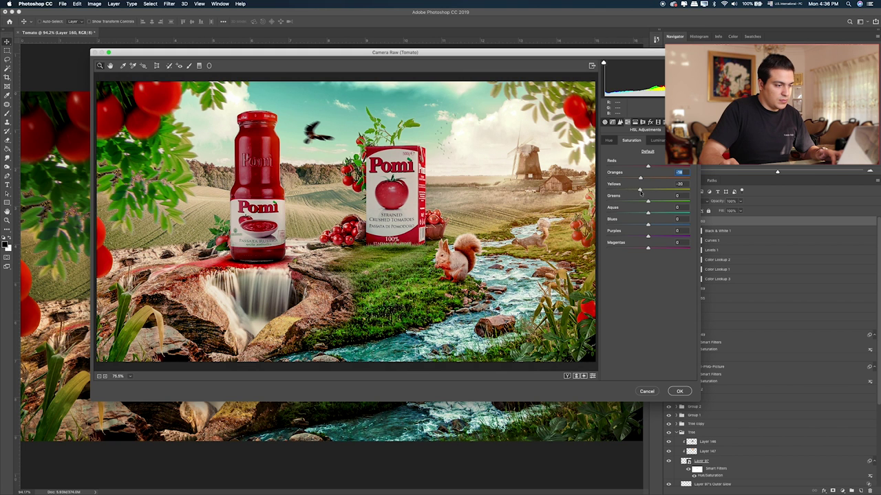
pyautogui.moveTo(647, 166)
pyautogui.mouseDown()
pyautogui.moveTo(612, 167)
pyautogui.moveTo(651, 167)
pyautogui.mouseUp()
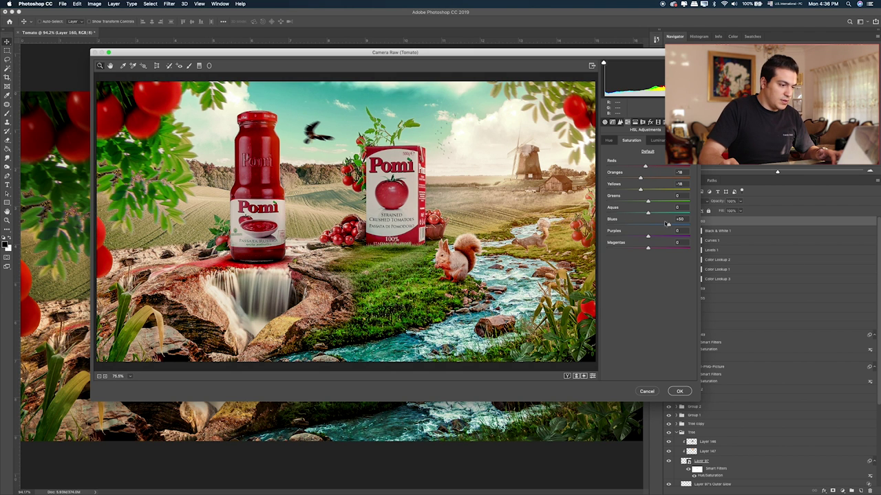
pyautogui.click(657, 140)
pyautogui.moveTo(647, 225); pyautogui.dragTo(641, 225)
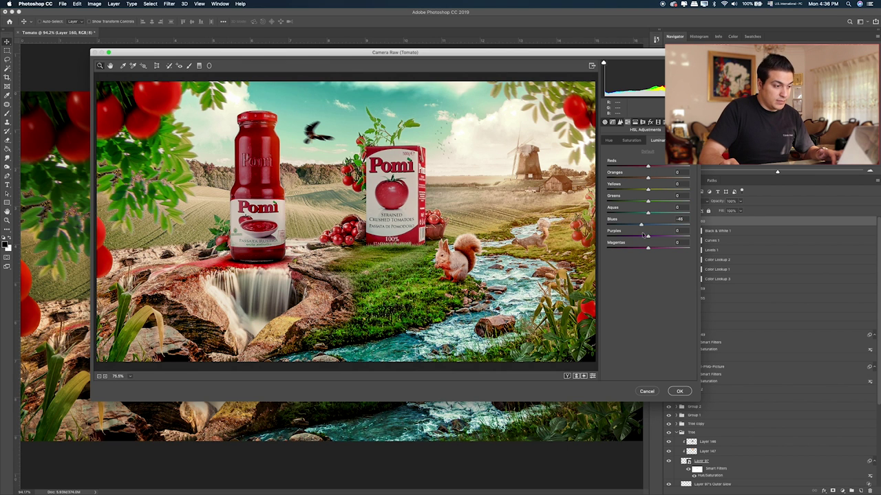
# Step: Add a −33 post-crop vignette and apply the Camera Raw edits to Layer 160
pyautogui.click(641, 122)
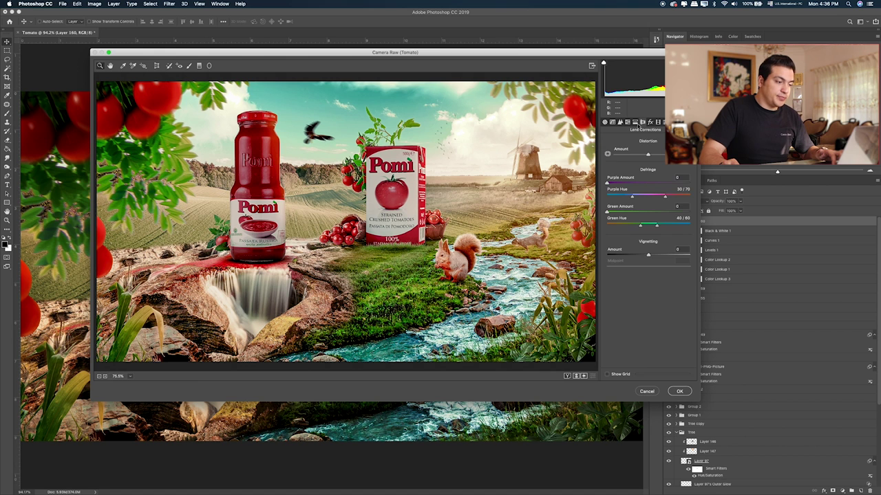
pyautogui.click(650, 123)
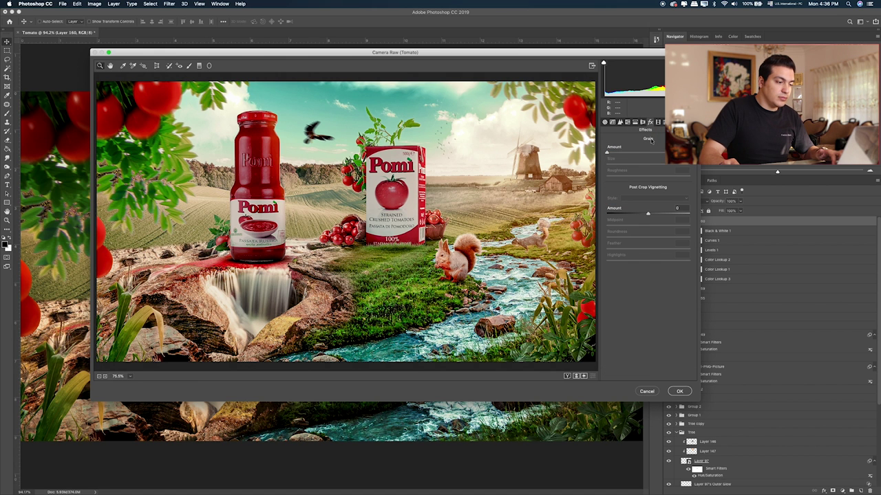
pyautogui.moveTo(642, 210)
pyautogui.mouseDown()
pyautogui.moveTo(633, 210)
pyautogui.moveTo(659, 227)
pyautogui.moveTo(657, 238)
pyautogui.mouseUp()
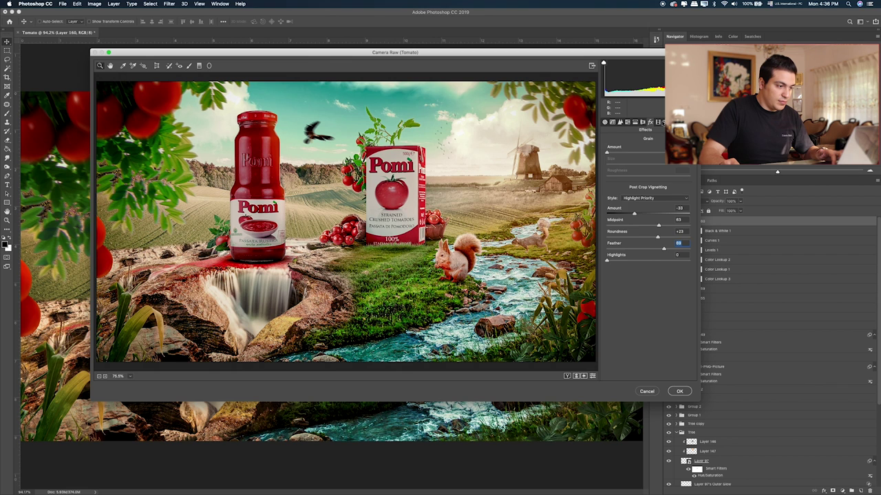
pyautogui.click(657, 122)
pyautogui.click(620, 123)
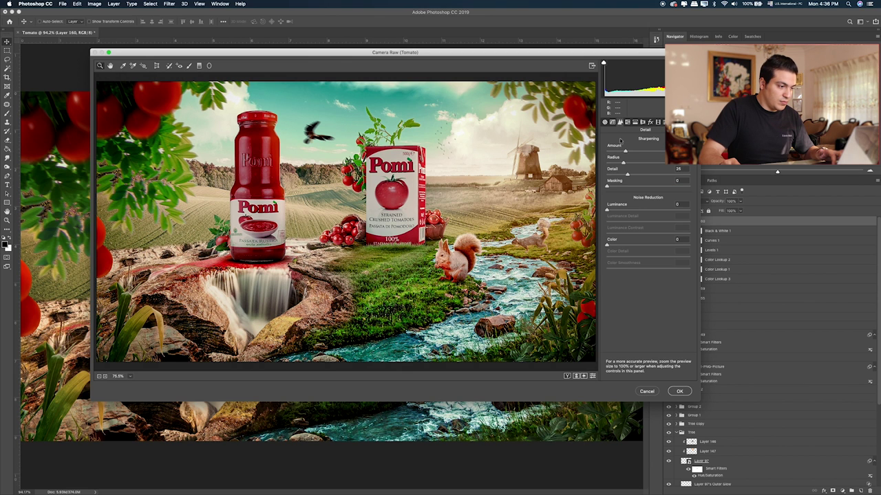
pyautogui.click(657, 121)
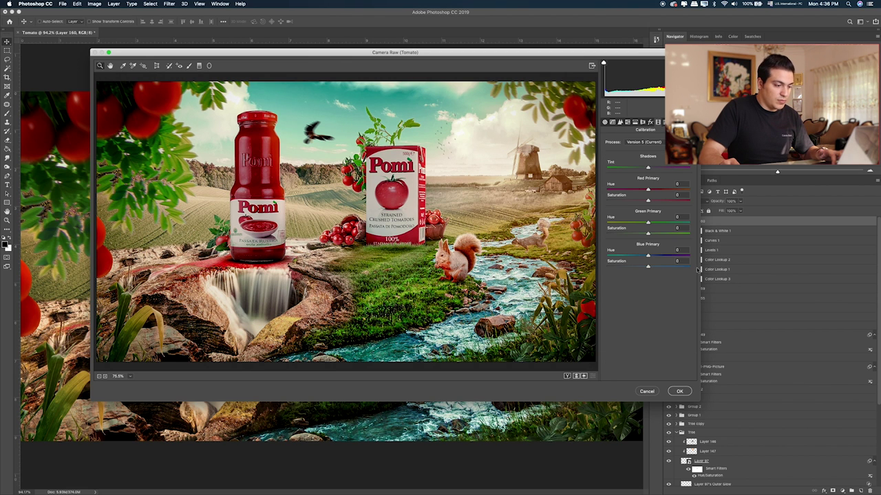
pyautogui.click(679, 391)
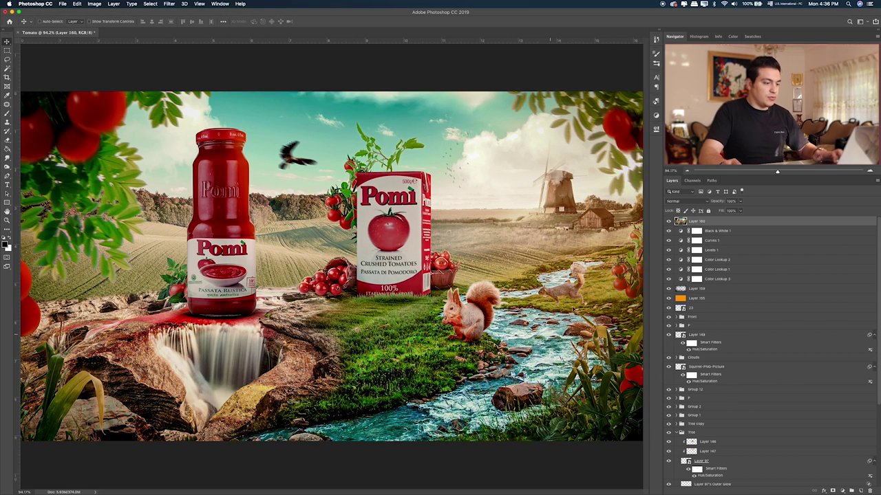
pyautogui.click(669, 222)
# Step: Compare the graded Layer 160 on and off, then lower its opacity to 82%
pyautogui.click(668, 222)
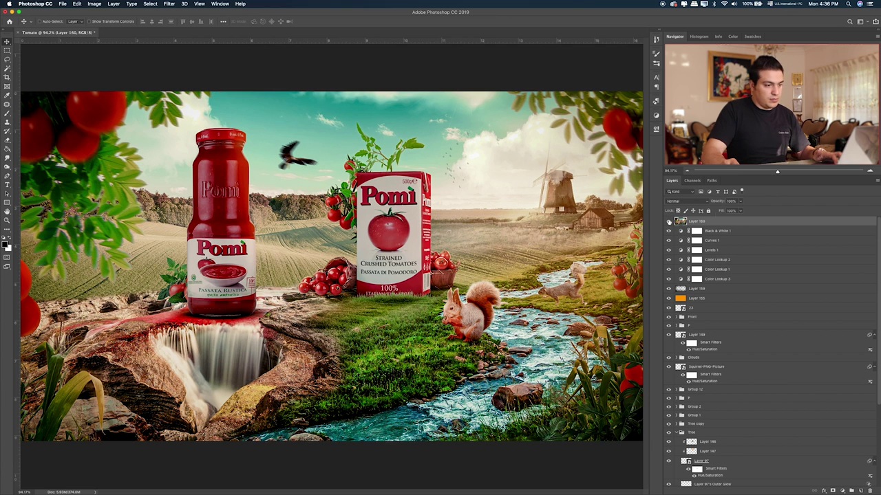
pyautogui.moveTo(740, 201); pyautogui.dragTo(735, 212)
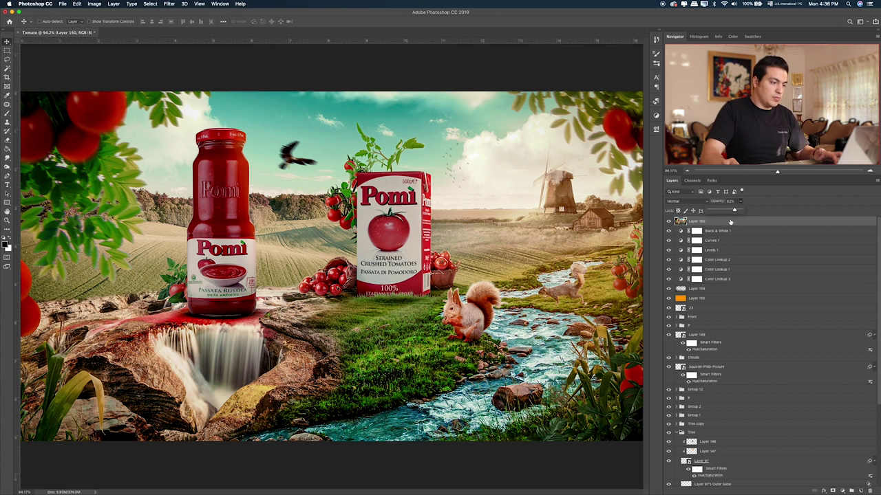
pyautogui.click(770, 225)
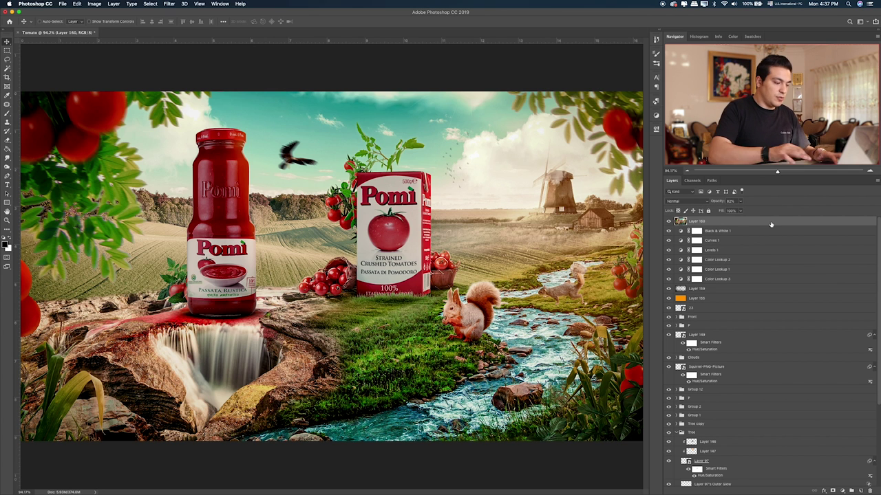
# Step: Duplicate Layer 160 and apply a High Pass filter to the copy for edge detail
pyautogui.hotkey('ctrl', 'j')
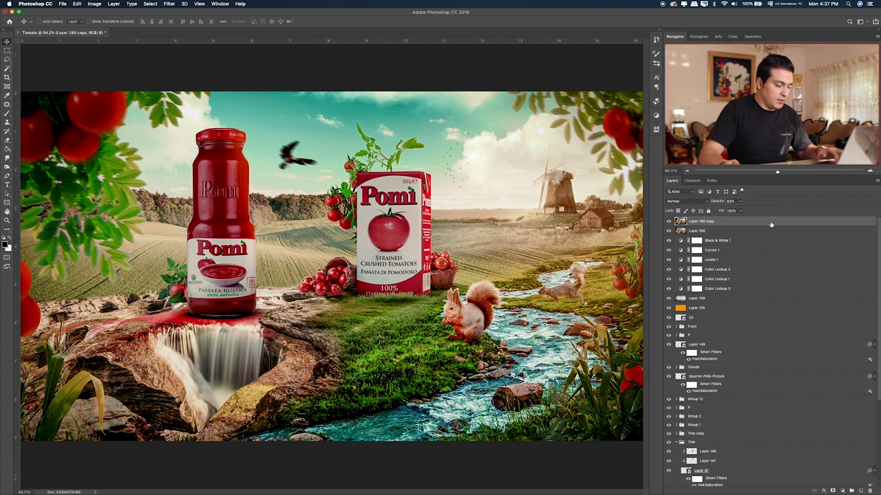
pyautogui.click(169, 3)
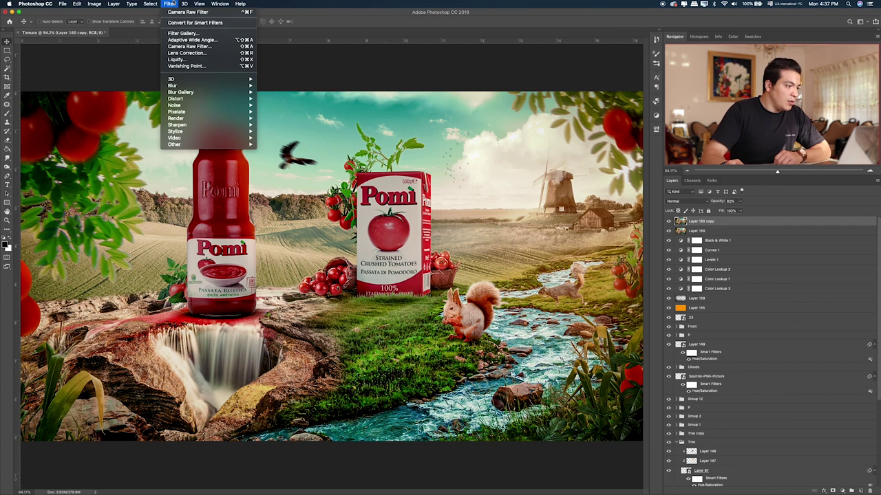
pyautogui.click(348, 100)
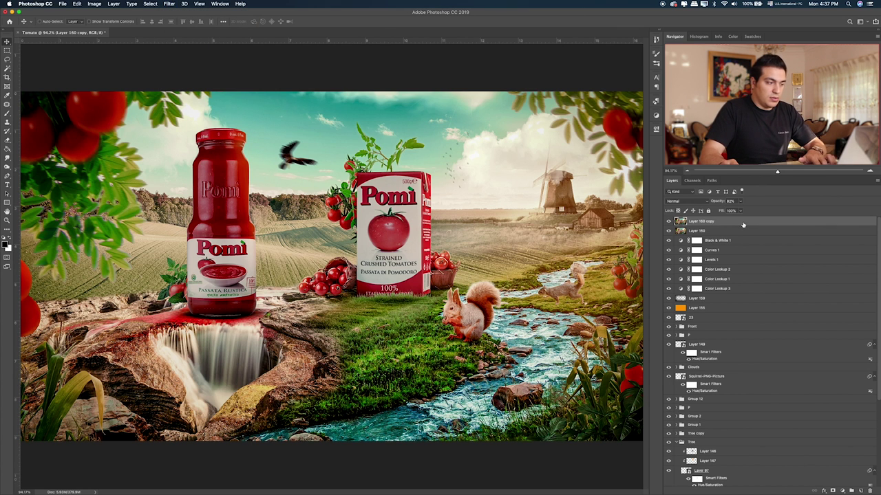
pyautogui.click(169, 3)
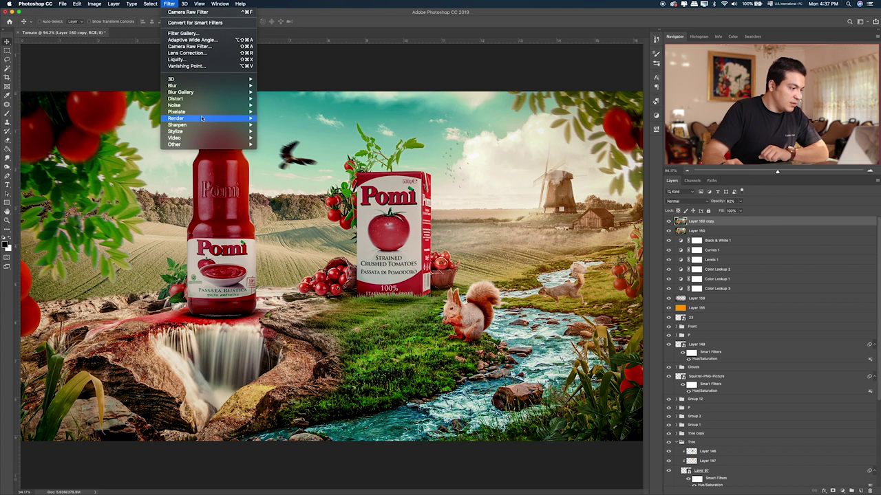
pyautogui.click(279, 151)
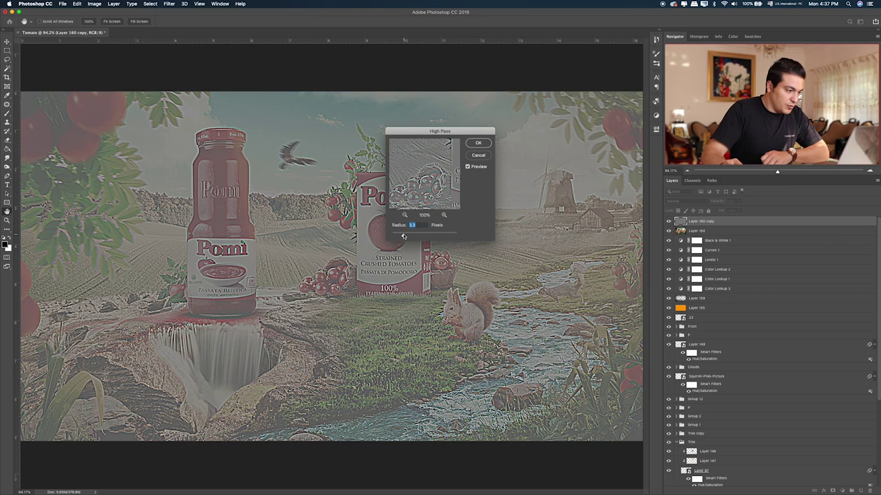
pyautogui.moveTo(403, 236)
pyautogui.mouseDown()
pyautogui.moveTo(430, 236)
pyautogui.moveTo(397, 236)
pyautogui.mouseUp()
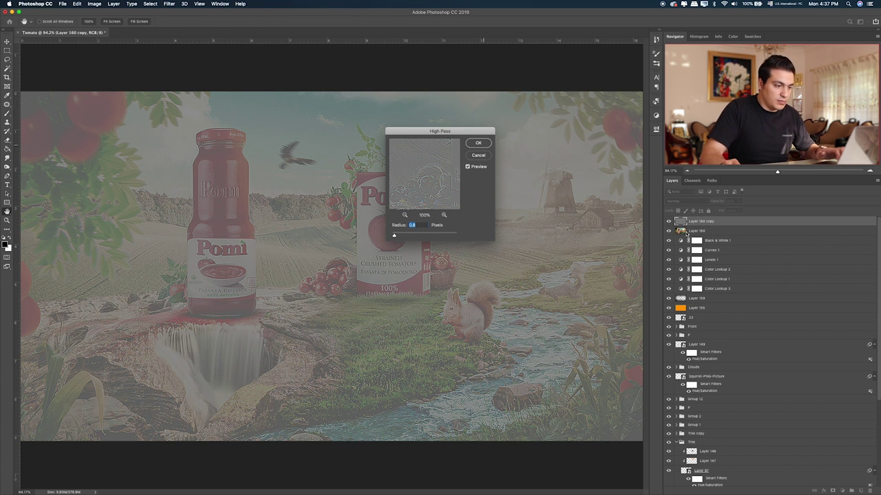
pyautogui.press('Return')
# Step: Blend the high-pass copy in Linear Light at 10% opacity, then add a new top layer
pyautogui.click(741, 201)
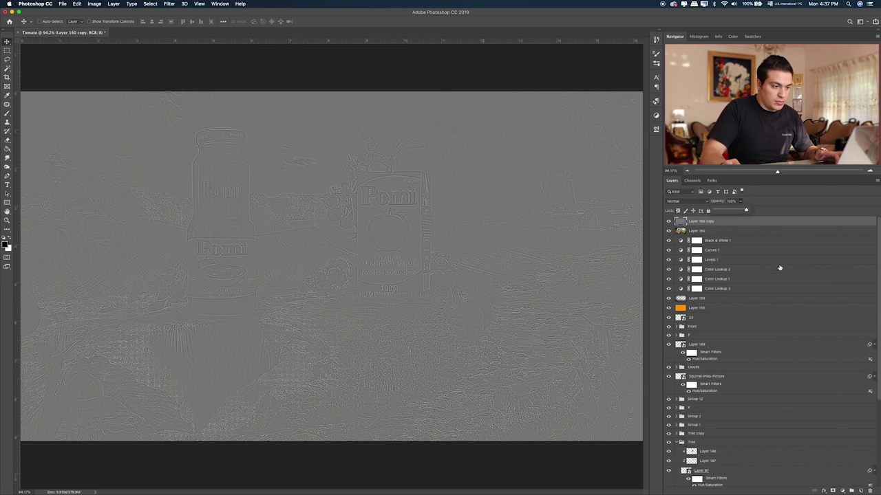
pyautogui.click(702, 202)
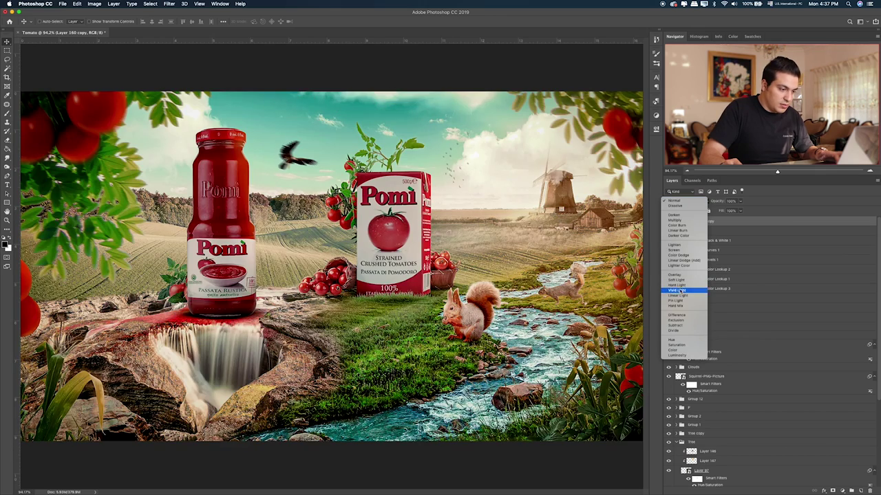
pyautogui.click(677, 296)
pyautogui.click(739, 202)
pyautogui.moveTo(716, 213); pyautogui.dragTo(712, 211)
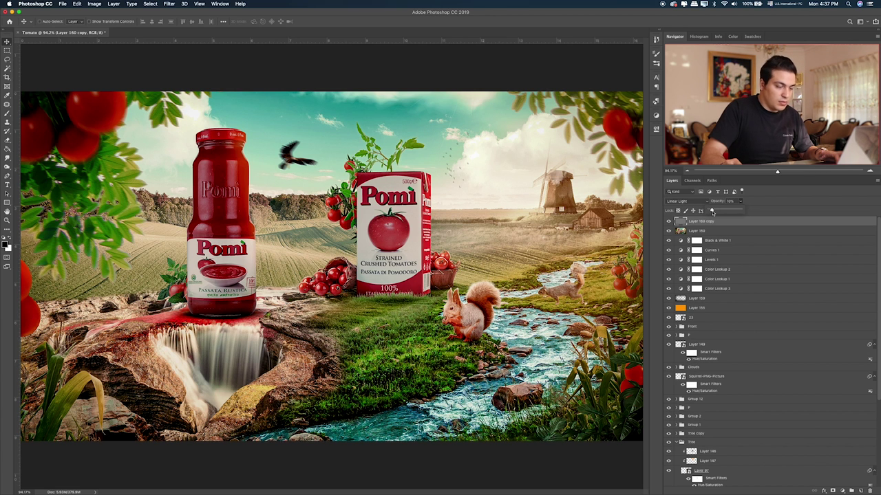
pyautogui.click(732, 223)
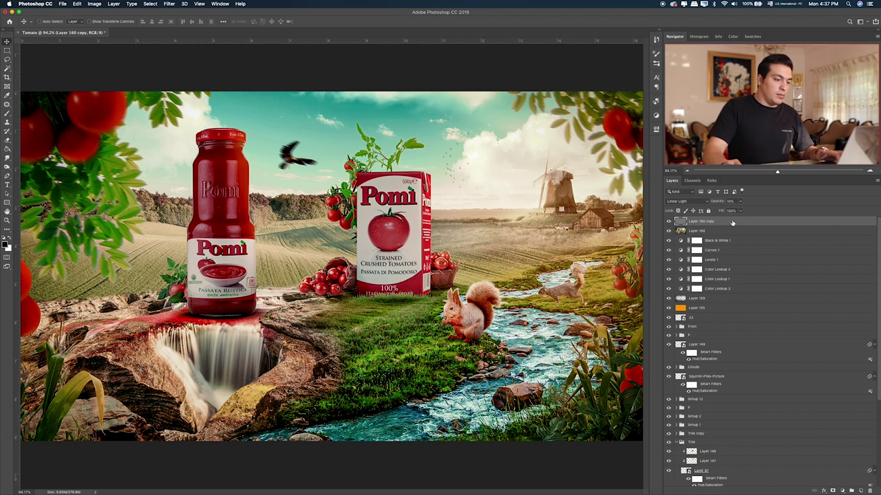
pyautogui.click(860, 490)
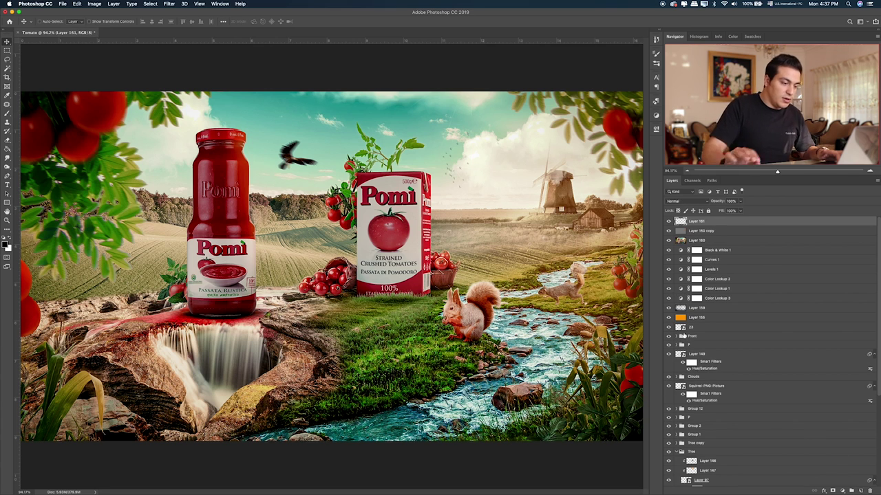
# Step: Fill the new Layer 161 with 50% Gray
pyautogui.press('i')
pyautogui.hotkey('shift', 'BackSpace')
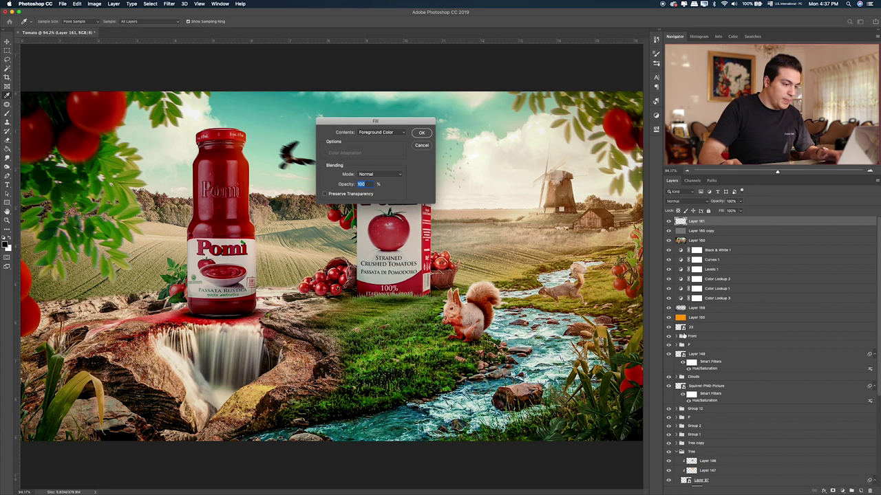
pyautogui.click(385, 132)
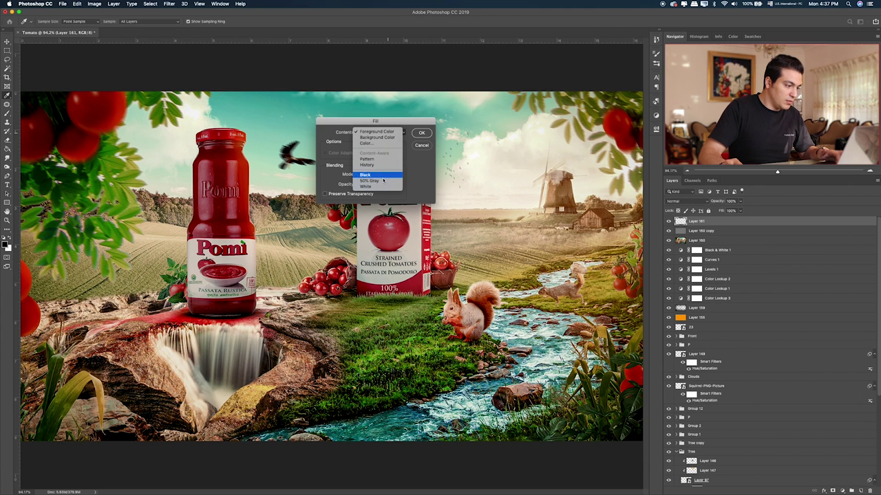
pyautogui.click(382, 181)
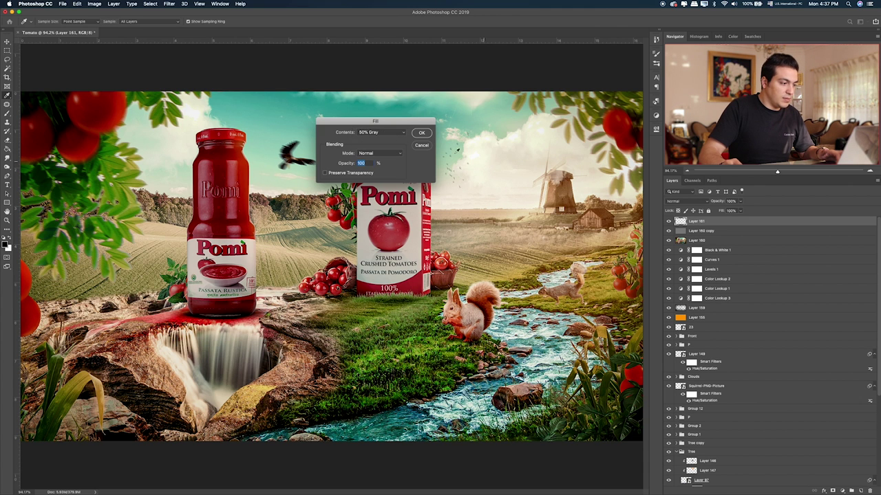
pyautogui.click(421, 134)
pyautogui.press('v')
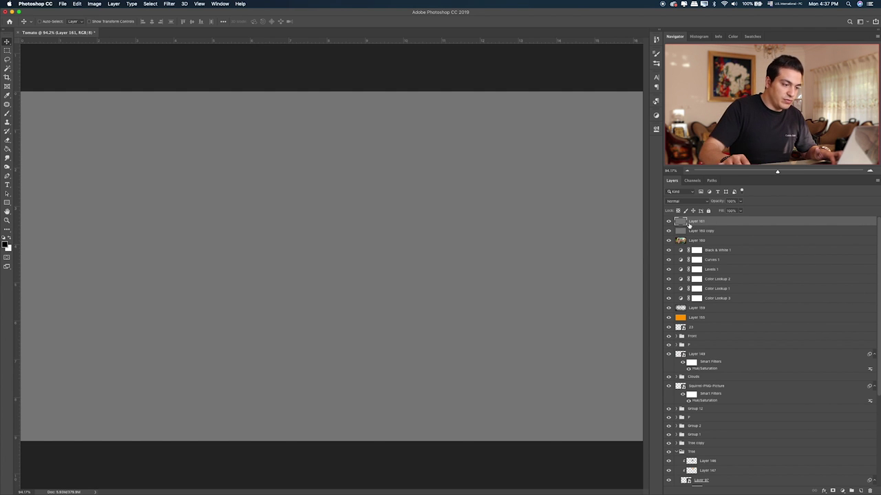
# Step: Set the gray layer's blend mode to Soft Light and pick the Dodge tool
pyautogui.click(694, 201)
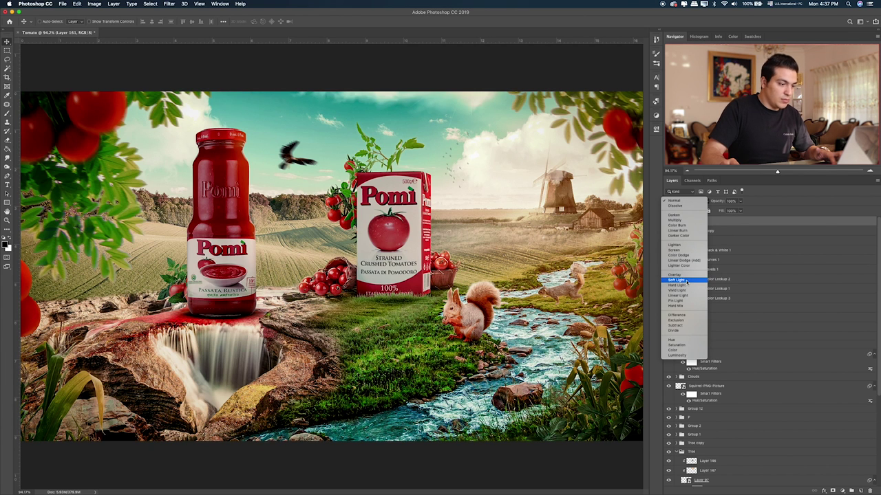
pyautogui.click(686, 281)
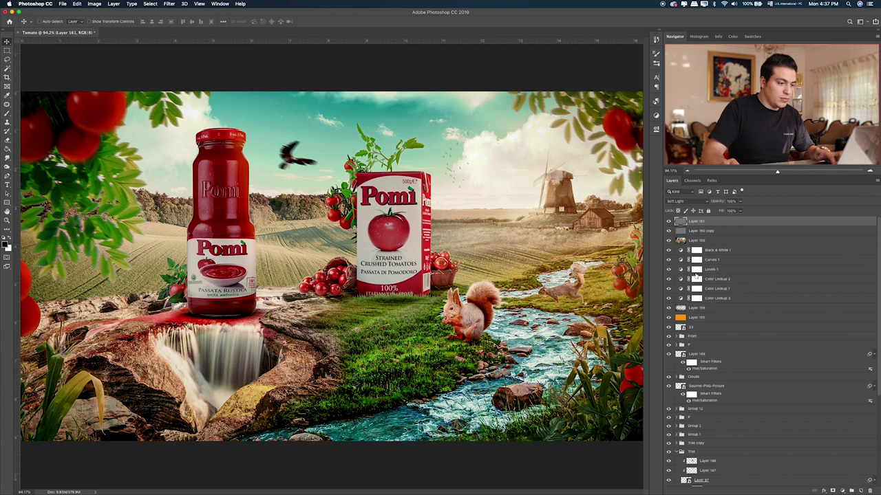
pyautogui.click(7, 167)
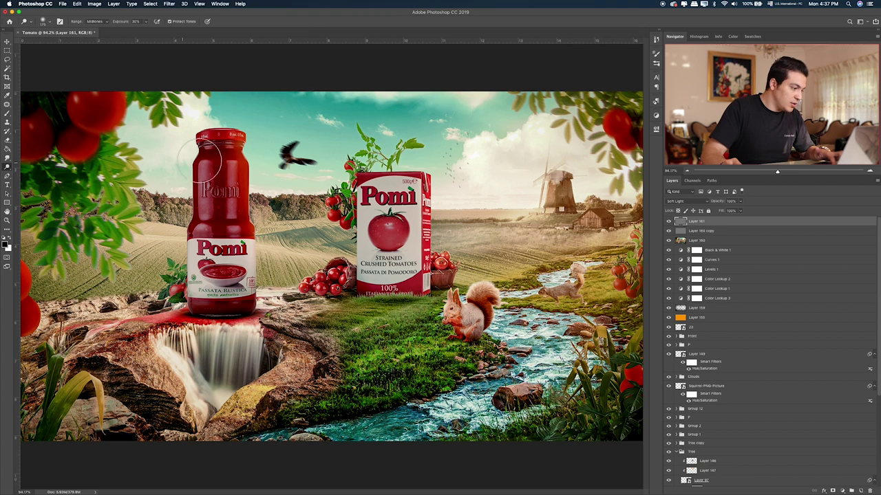
# Step: Dodge highlights along the Pomì jar and the side of the carton
pyautogui.moveTo(230, 148); pyautogui.dragTo(241, 255)
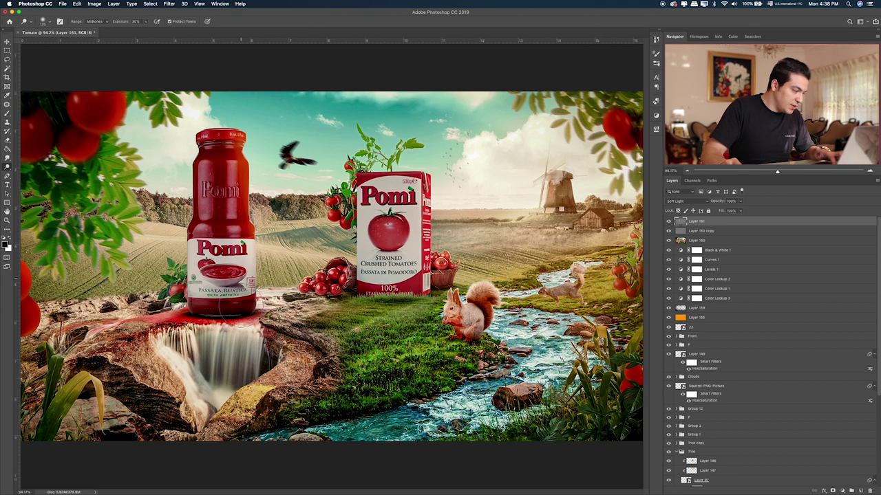
pyautogui.moveTo(252, 169)
pyautogui.mouseDown()
pyautogui.moveTo(228, 227)
pyautogui.moveTo(252, 303)
pyautogui.moveTo(402, 206)
pyautogui.mouseUp()
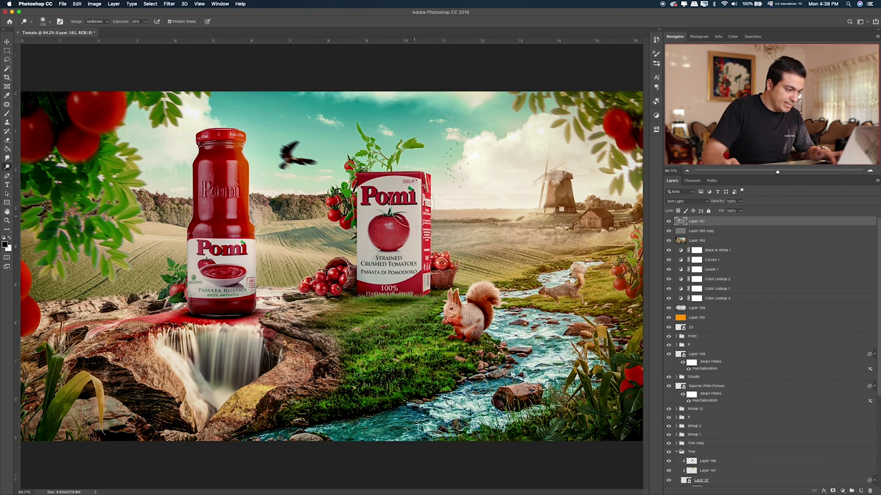
pyautogui.moveTo(418, 185); pyautogui.dragTo(424, 328)
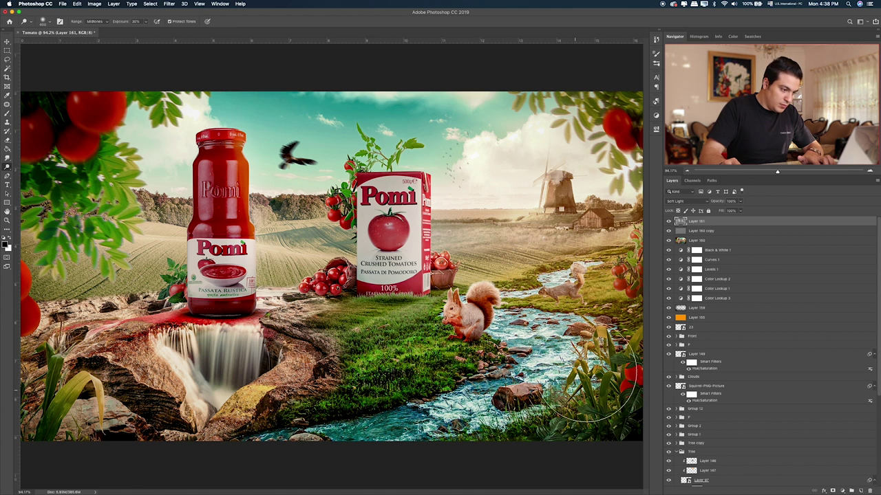
# Step: Burn the rocks, carton edges and meadow, then hide the layer to compare
pyautogui.rightClick(9, 167)
pyautogui.click(34, 173)
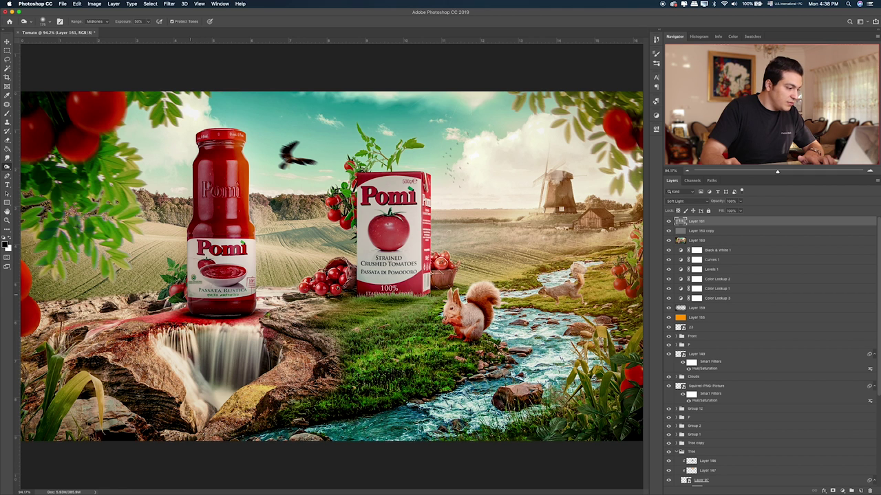
pyautogui.moveTo(190, 309); pyautogui.dragTo(260, 387)
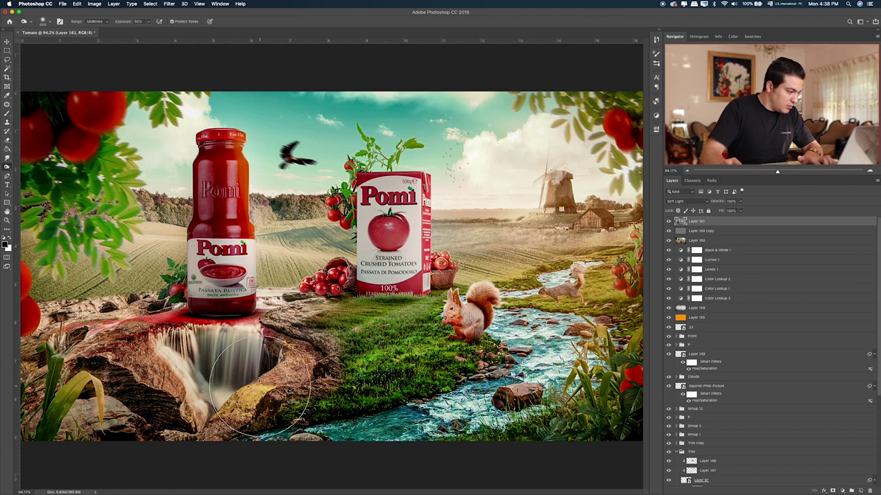
pyautogui.moveTo(260, 387)
pyautogui.mouseDown()
pyautogui.moveTo(10, 314)
pyautogui.moveTo(216, 433)
pyautogui.moveTo(461, 428)
pyautogui.moveTo(365, 335)
pyautogui.mouseUp()
pyautogui.moveTo(382, 290)
pyautogui.mouseDown()
pyautogui.moveTo(396, 271)
pyautogui.moveTo(323, 306)
pyautogui.moveTo(313, 295)
pyautogui.moveTo(283, 306)
pyautogui.mouseUp()
pyautogui.moveTo(385, 310); pyautogui.dragTo(278, 234)
pyautogui.moveTo(303, 289); pyautogui.dragTo(185, 272)
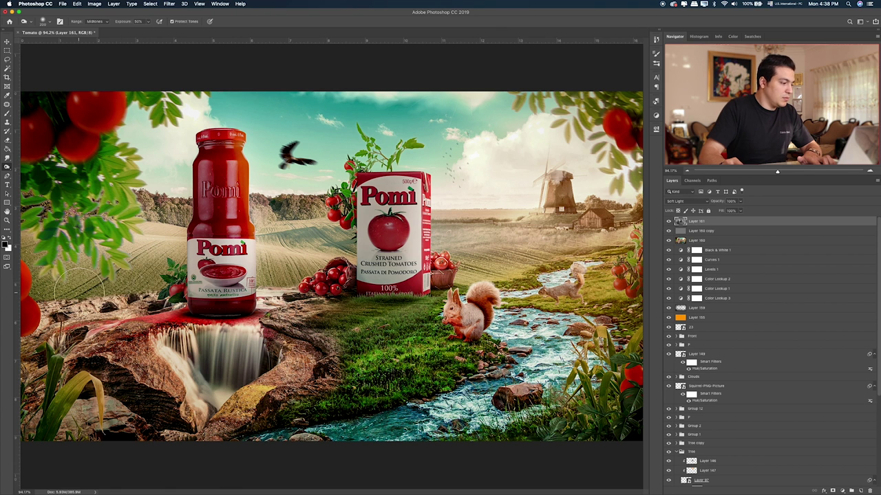
pyautogui.click(668, 222)
pyautogui.click(668, 222)
pyautogui.click(668, 222)
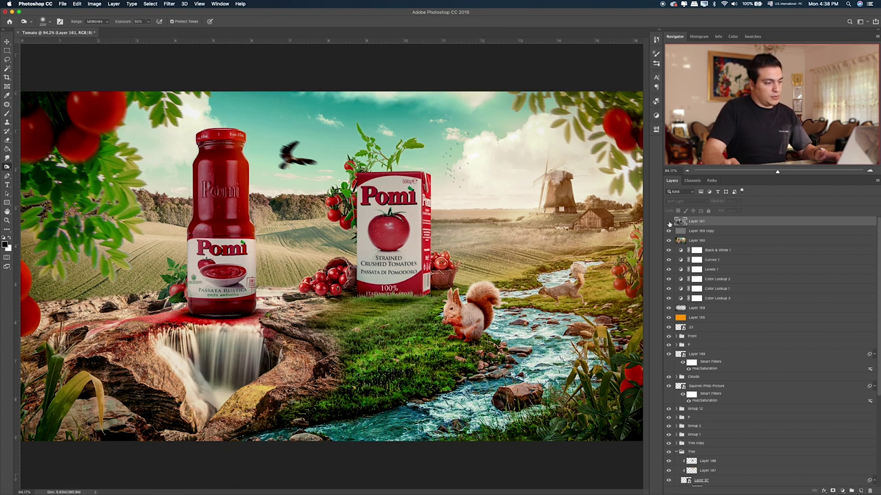
pyautogui.click(668, 223)
pyautogui.click(668, 222)
pyautogui.click(668, 223)
pyautogui.click(668, 223)
pyautogui.click(668, 222)
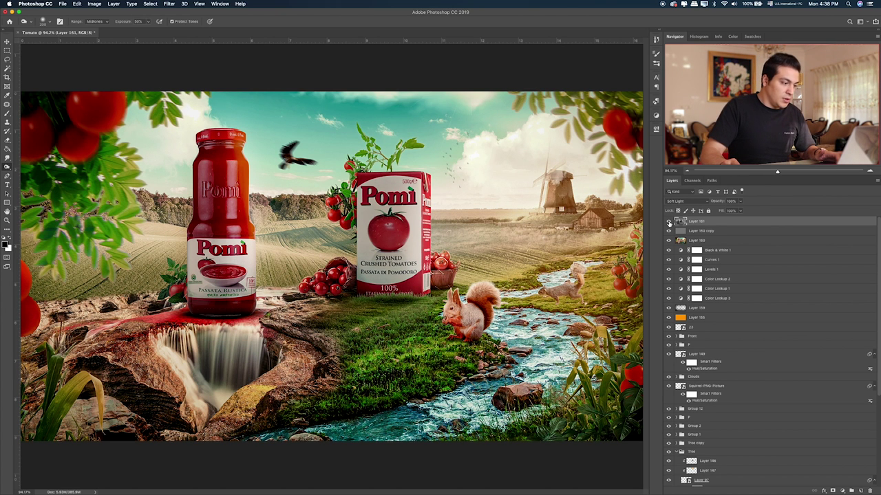